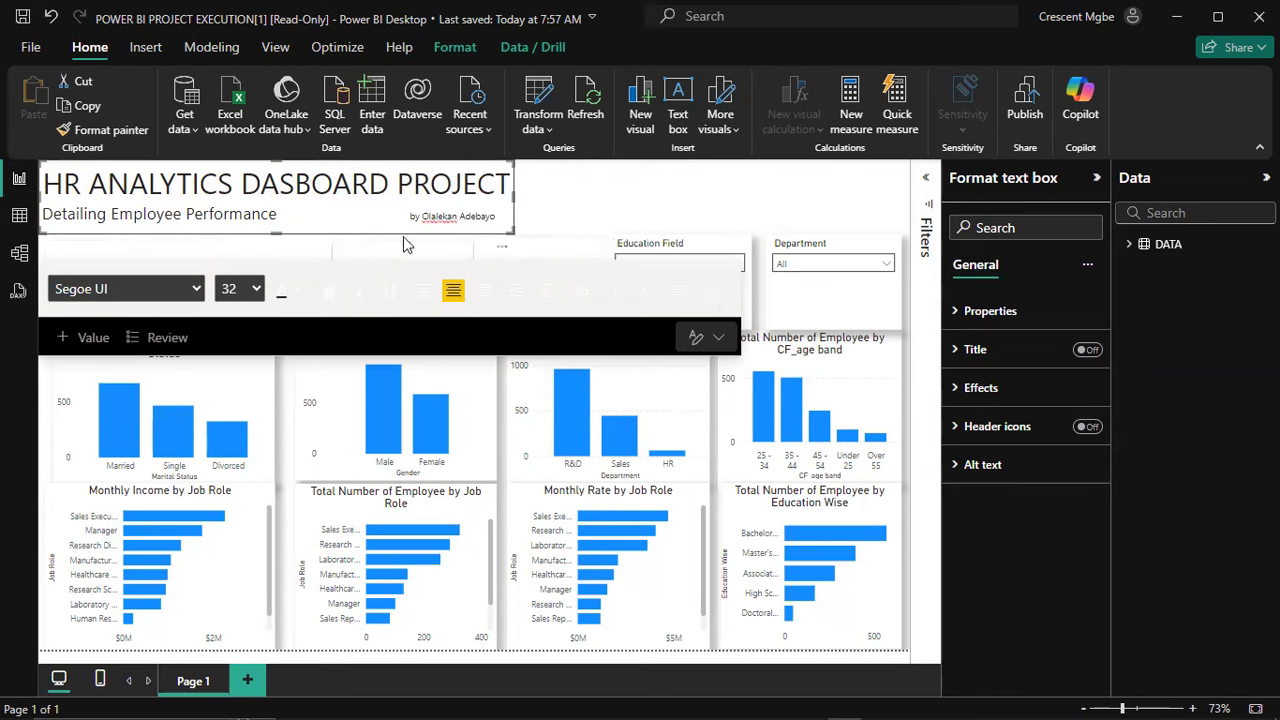
Step: Make the title "HR ANALYTICS DASBOARD PROJECT" bold and widen its text box until the title fits on one line
{"action": "left_click", "coordinate": [330, 292]}
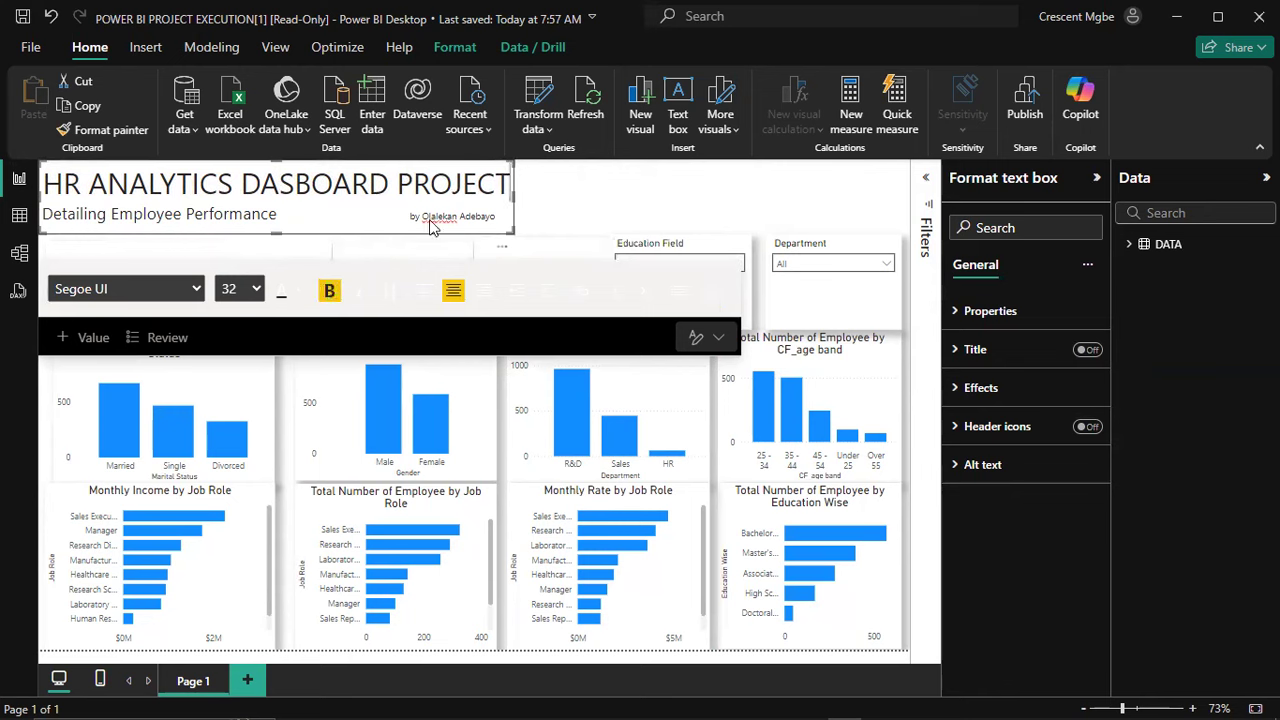
{"action": "left_click_drag", "start_coordinate": [507, 185], "coordinate": [40, 185]}
{"action": "left_click", "coordinate": [330, 292]}
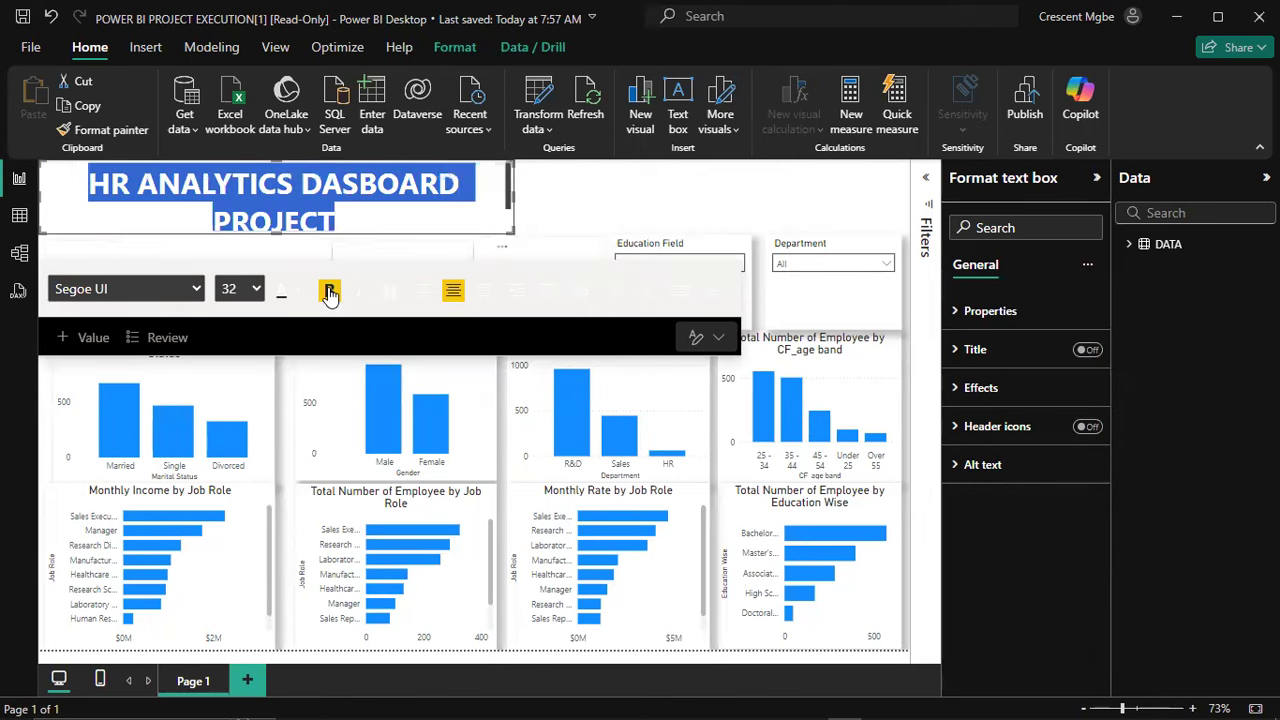
{"action": "left_click_drag", "start_coordinate": [514, 197], "coordinate": [548, 198]}
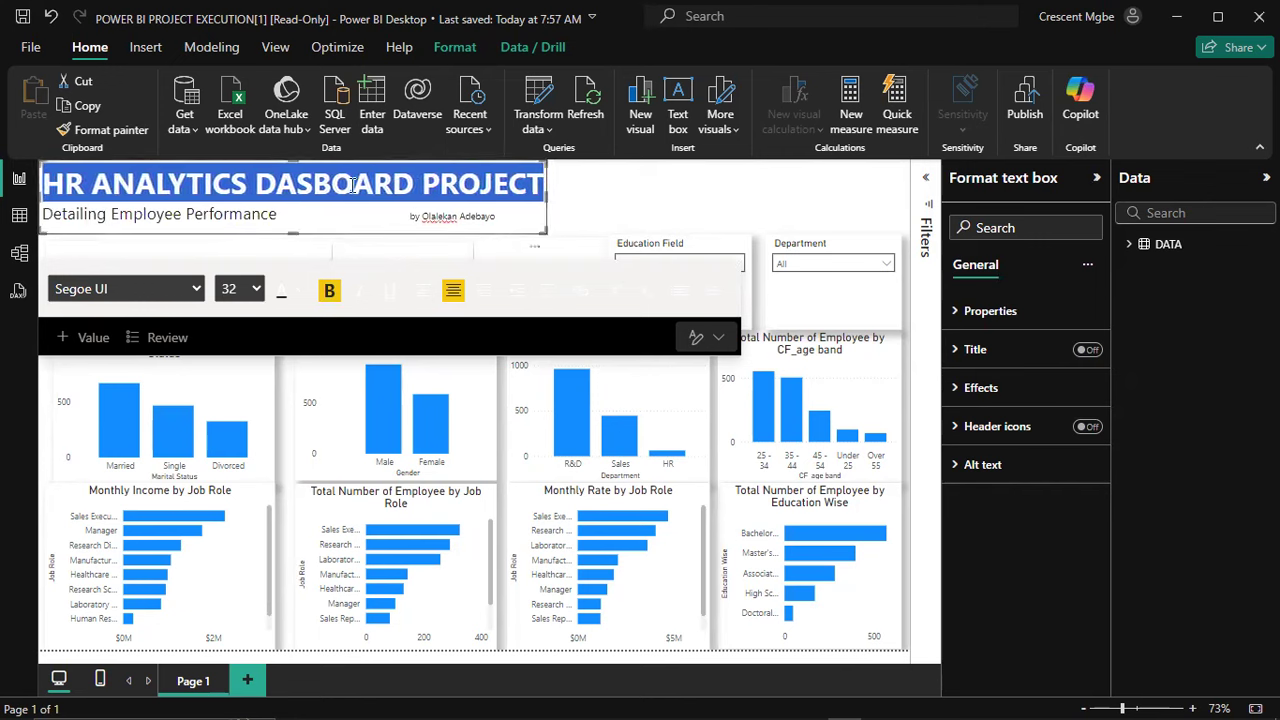
{"action": "left_click", "coordinate": [528, 215]}
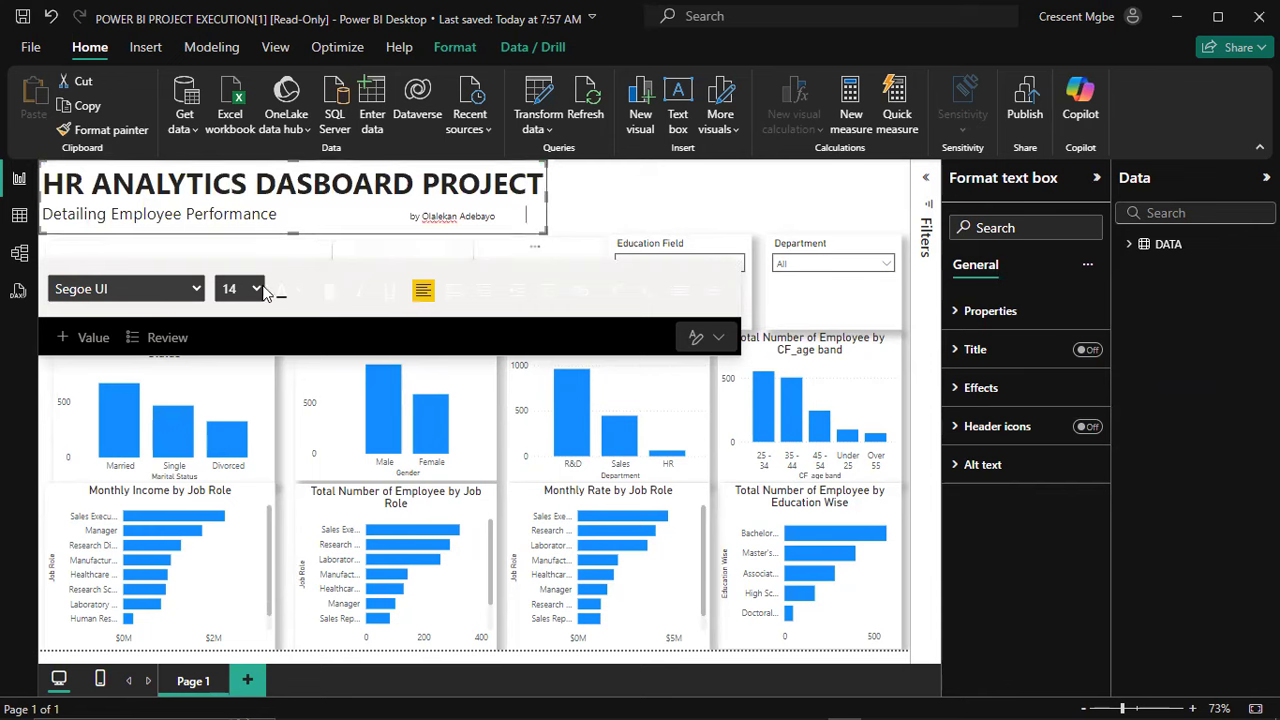
{"action": "left_click_drag", "start_coordinate": [278, 213], "coordinate": [210, 213]}
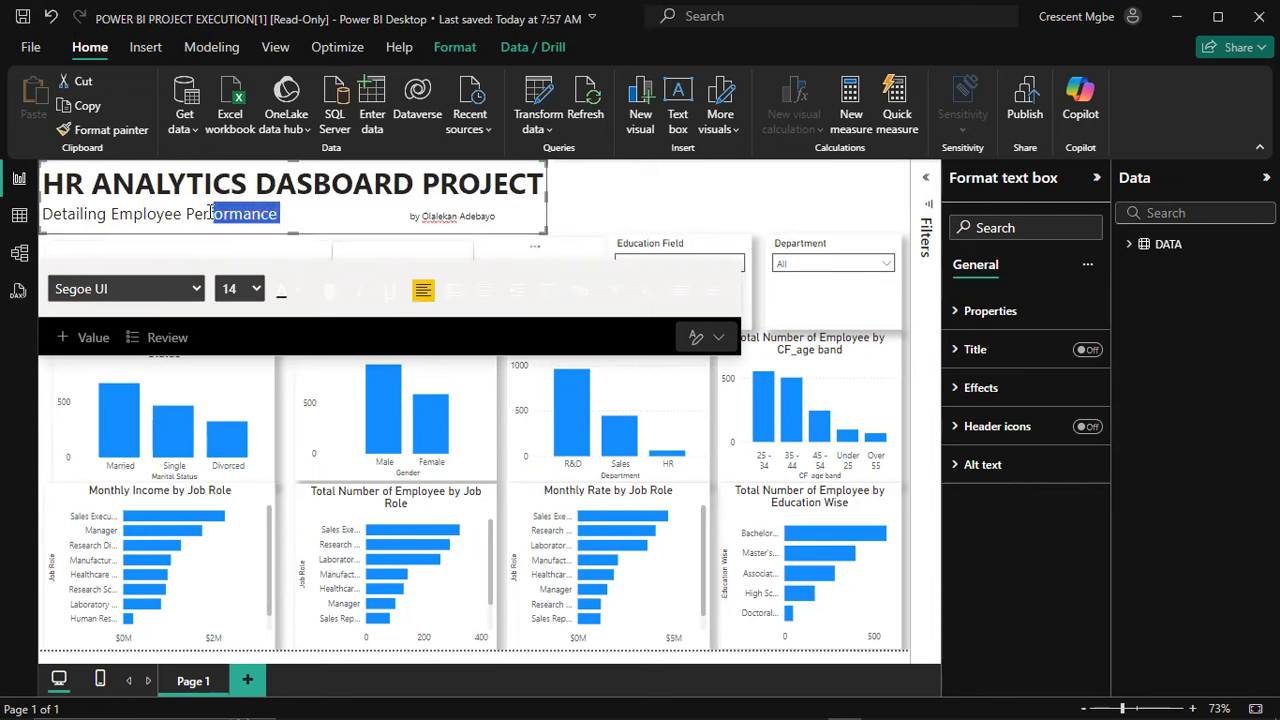
{"action": "left_click", "coordinate": [392, 183]}
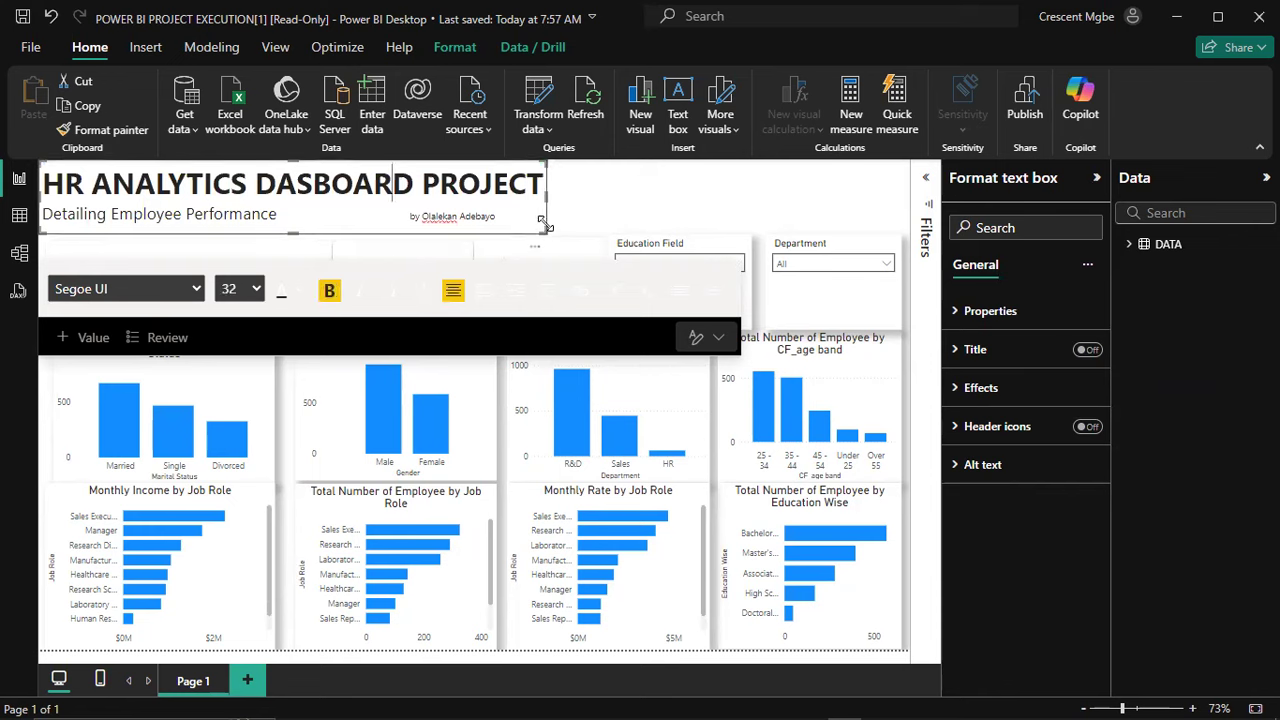
{"action": "left_click", "coordinate": [735, 175]}
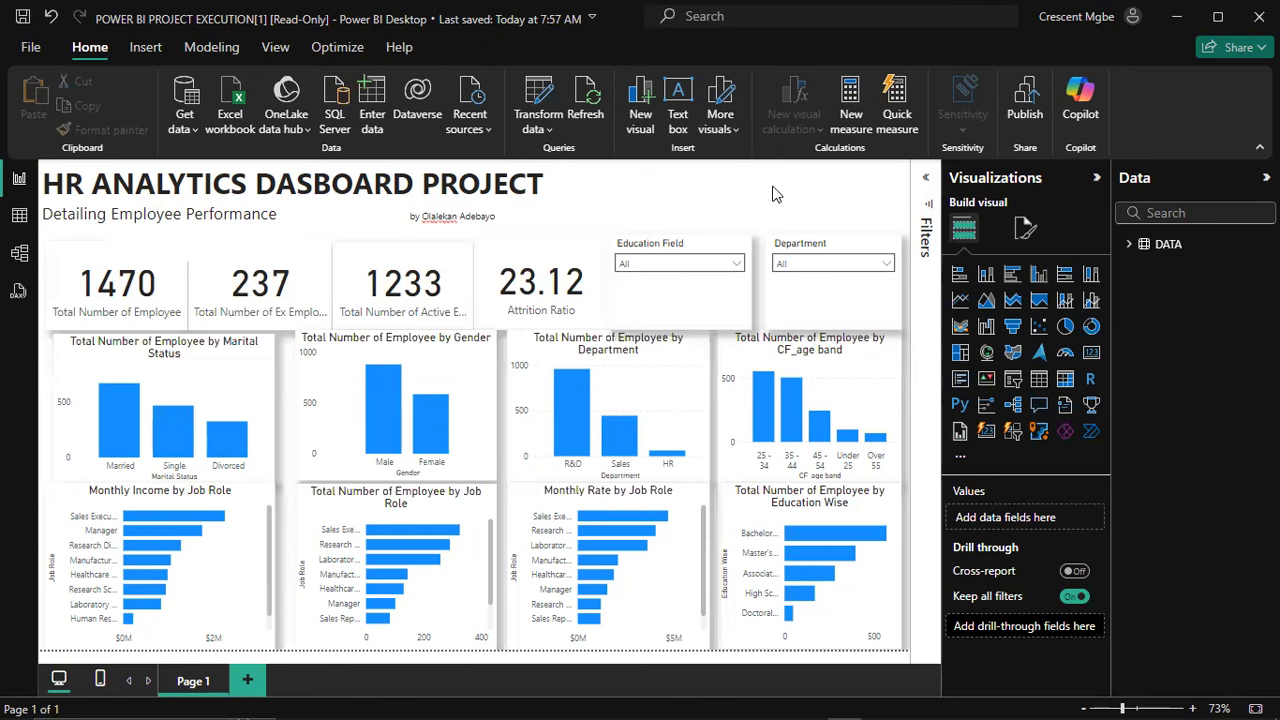
Step: Set the page's canvas background to the second-lightest grey of the white shades and its transparency to 0%
{"action": "left_click", "coordinate": [1025, 228]}
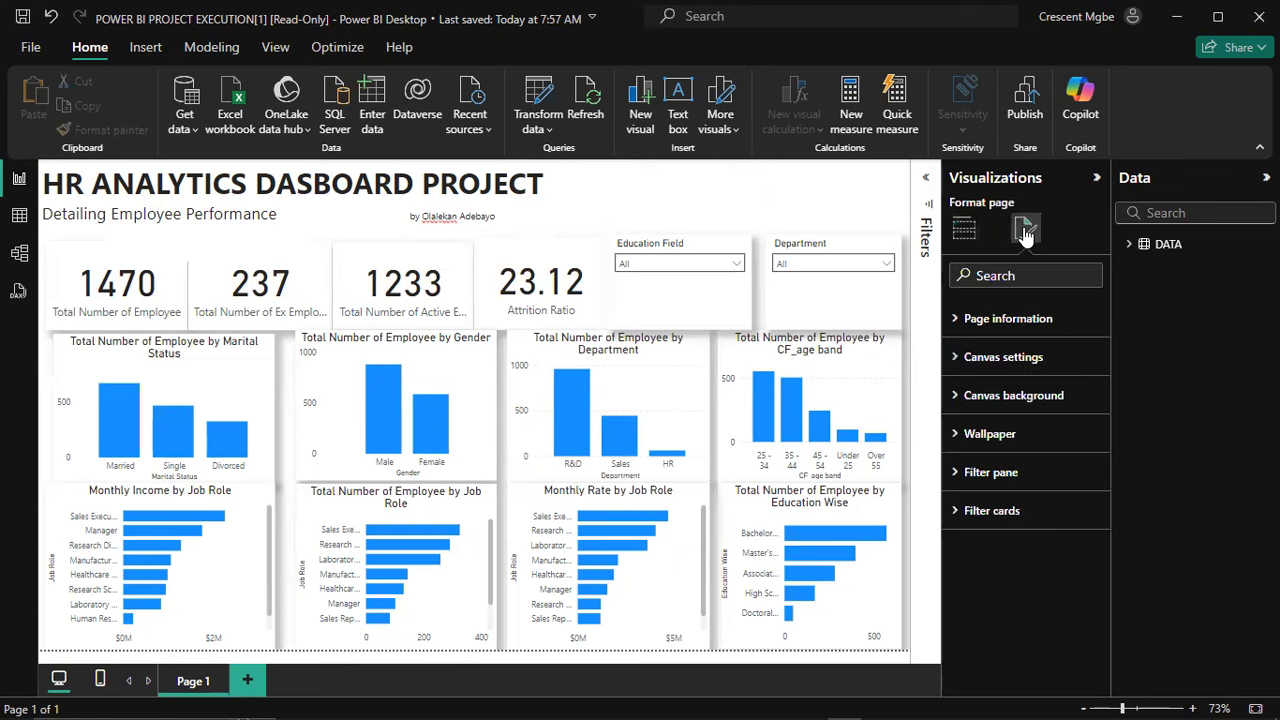
{"action": "left_click", "coordinate": [977, 405]}
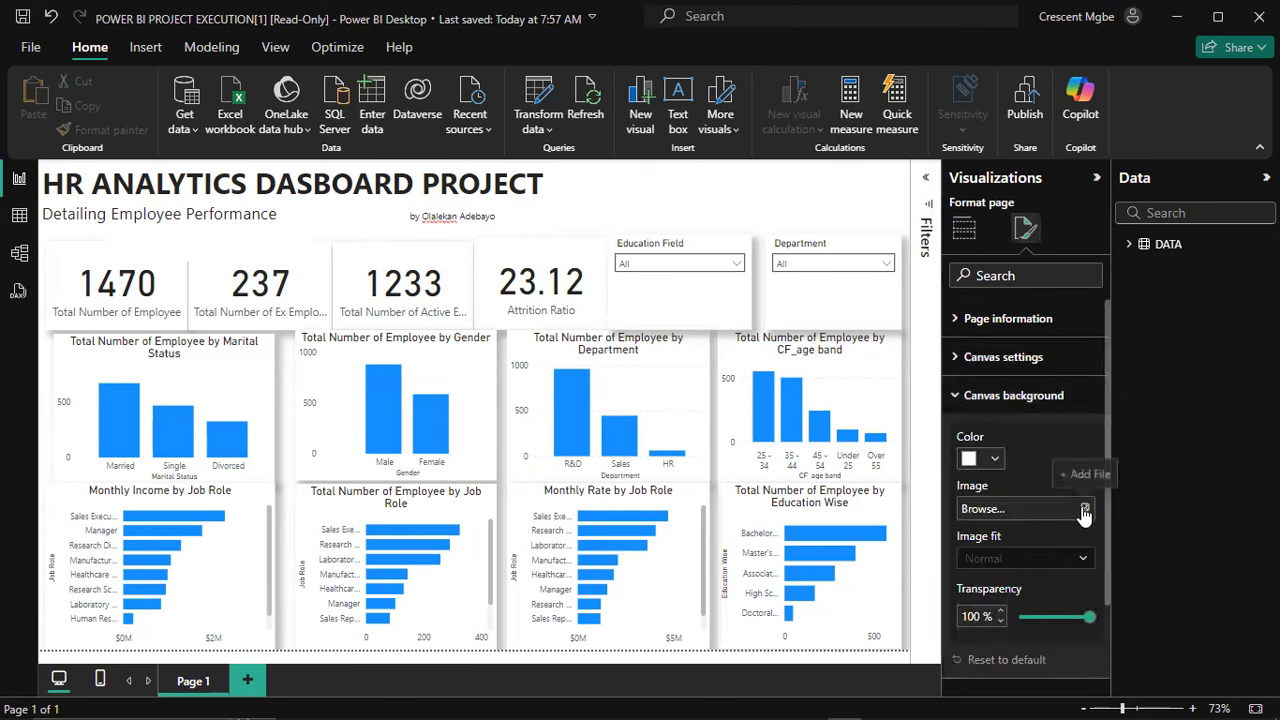
{"action": "left_click", "coordinate": [995, 460]}
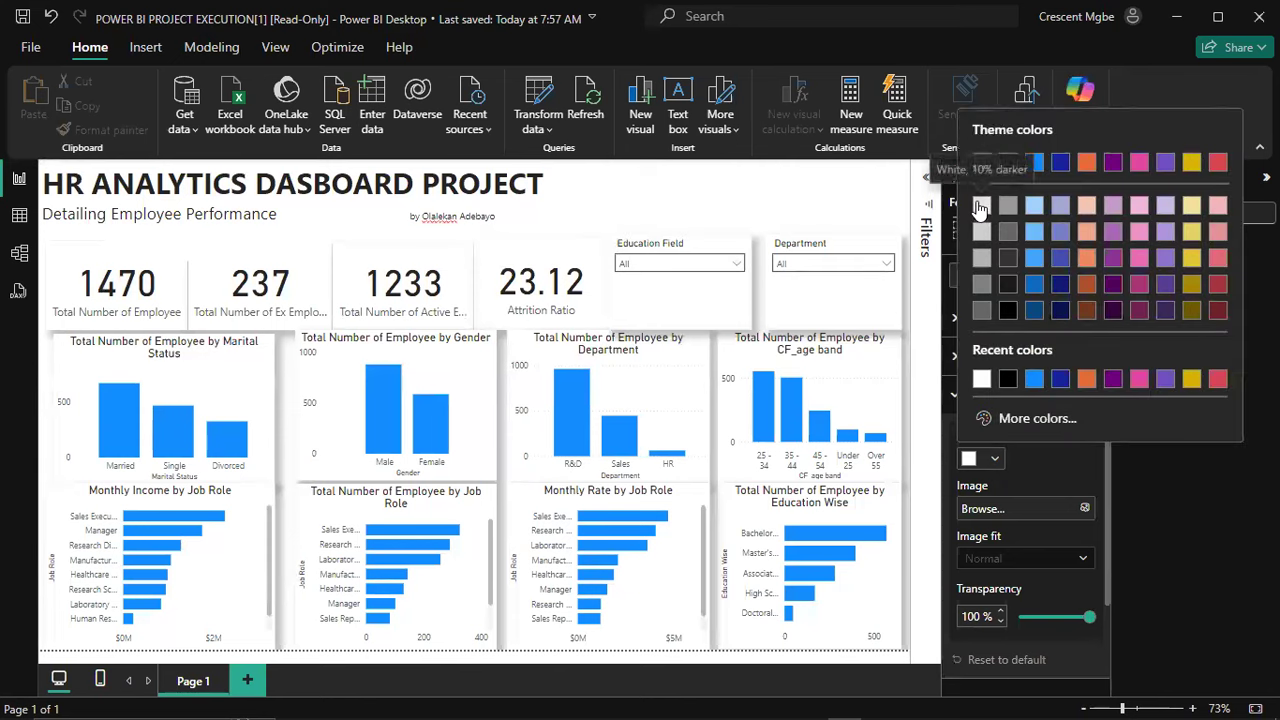
{"action": "left_click", "coordinate": [981, 207]}
{"action": "left_click", "coordinate": [995, 460]}
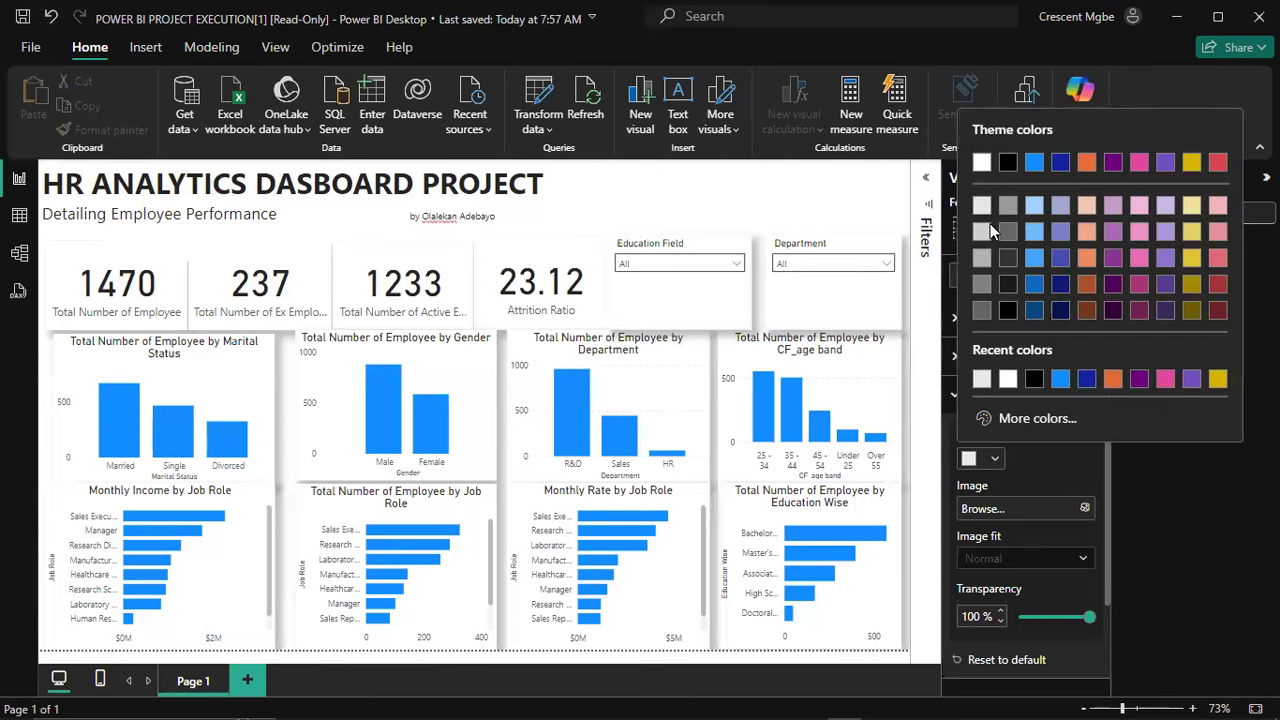
{"action": "left_click", "coordinate": [984, 232]}
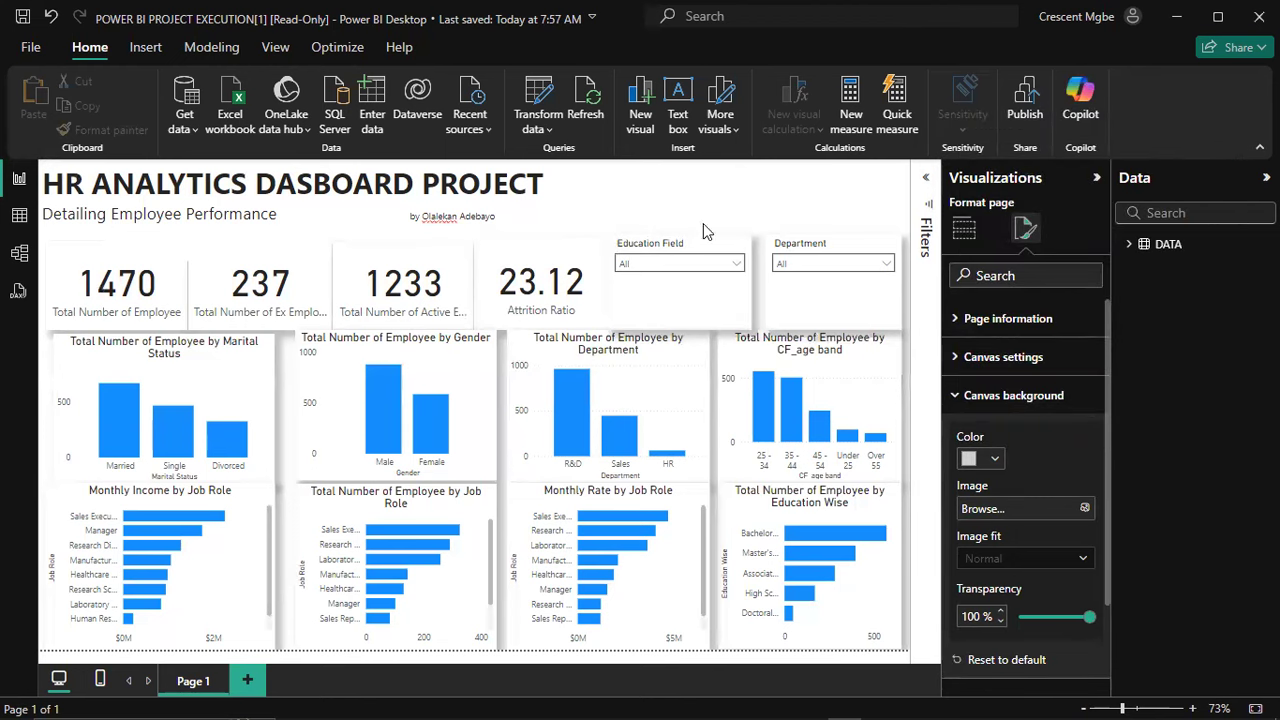
{"action": "left_click_drag", "start_coordinate": [1087, 616], "coordinate": [1000, 645]}
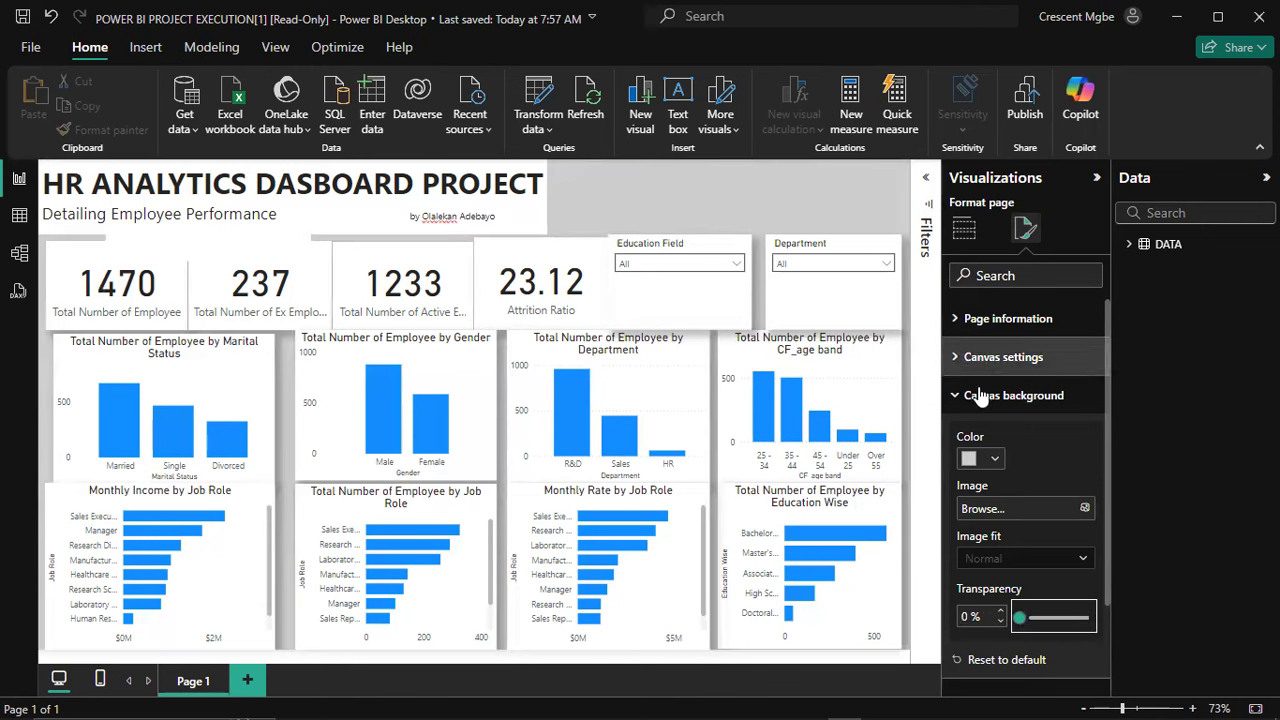
Step: Change the canvas background color to White, 10% darker
{"action": "left_click", "coordinate": [990, 460]}
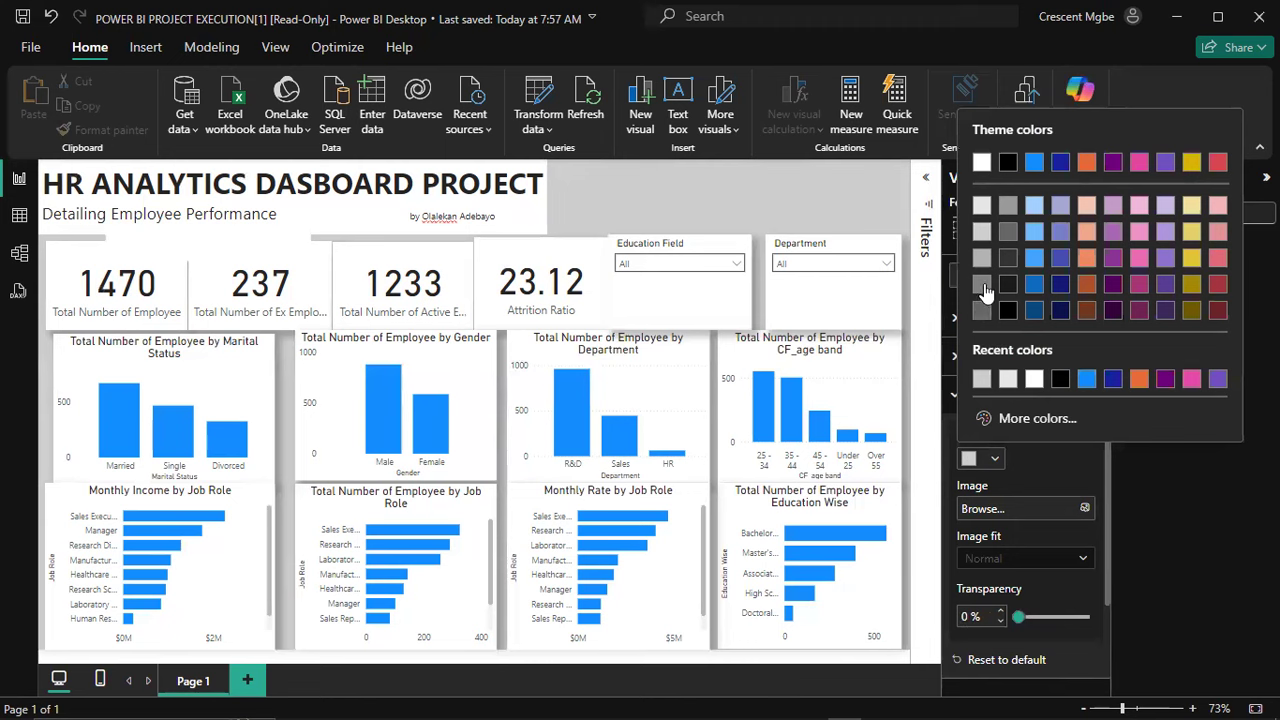
{"action": "left_click", "coordinate": [982, 208]}
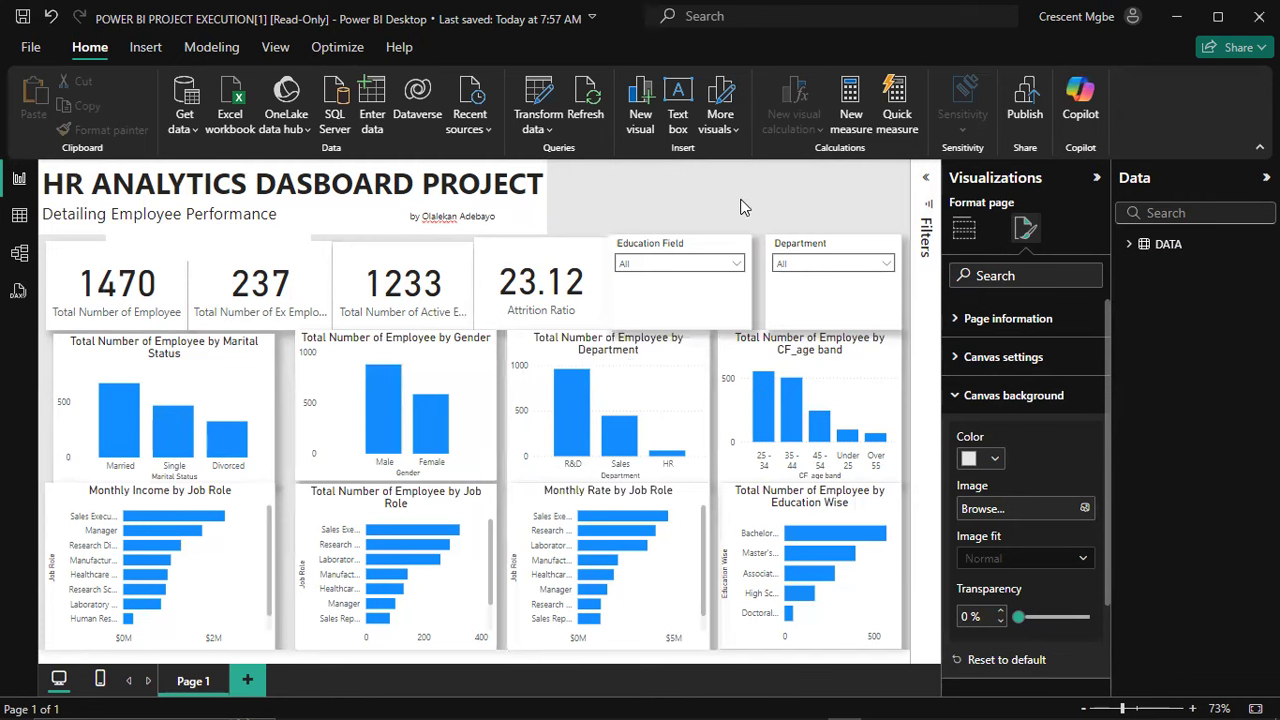
{"action": "left_click", "coordinate": [592, 195]}
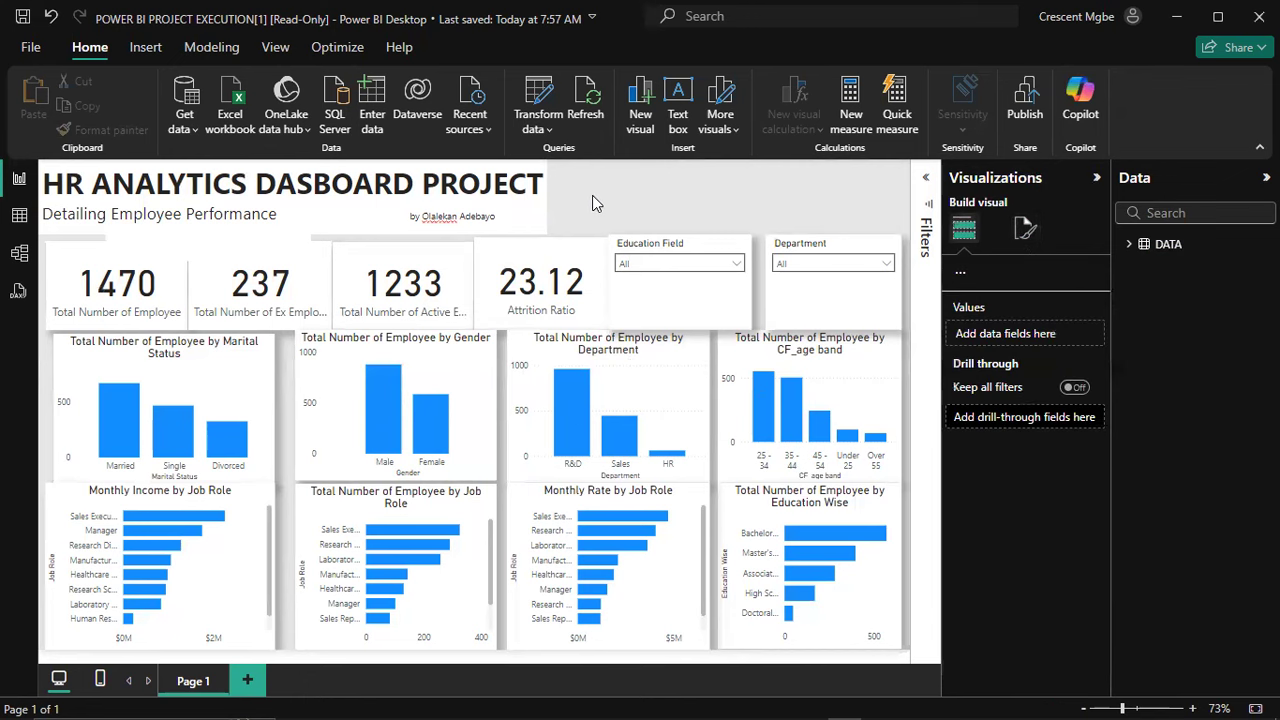
Step: Give the title text box a light indigo background and widen it slightly so the title fits on one line
{"action": "left_click", "coordinate": [543, 232]}
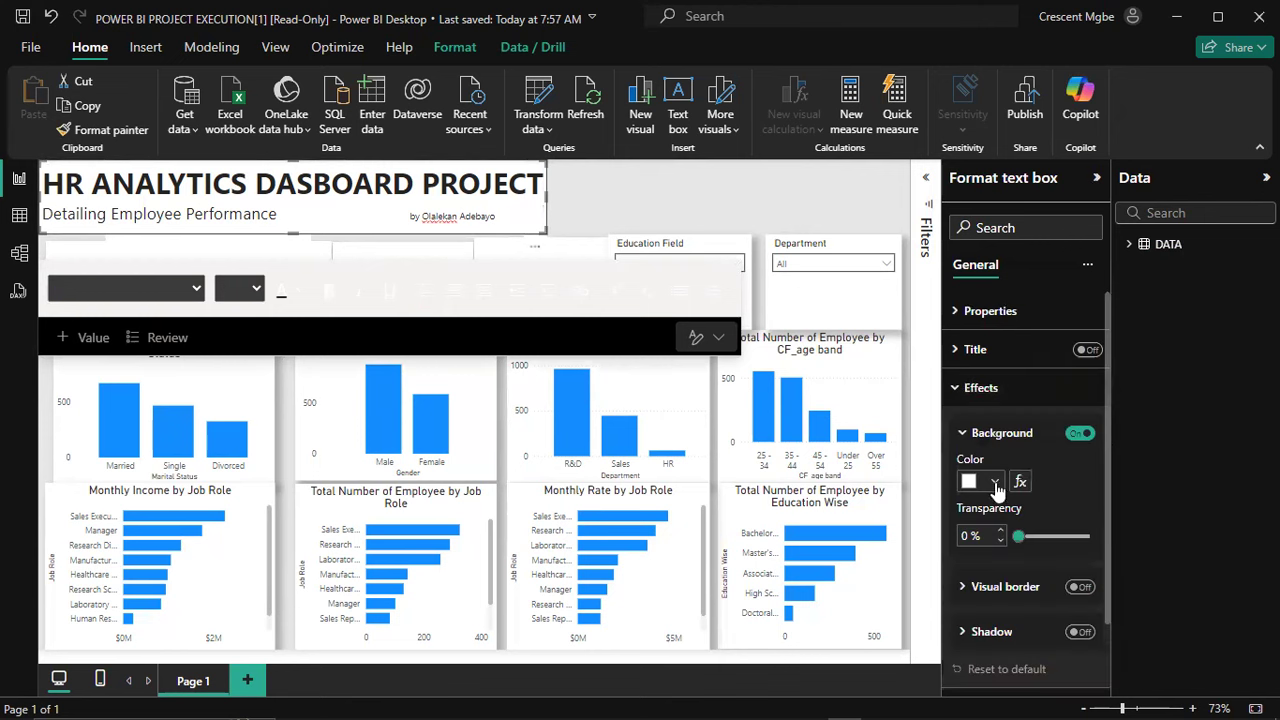
{"action": "left_click", "coordinate": [994, 481]}
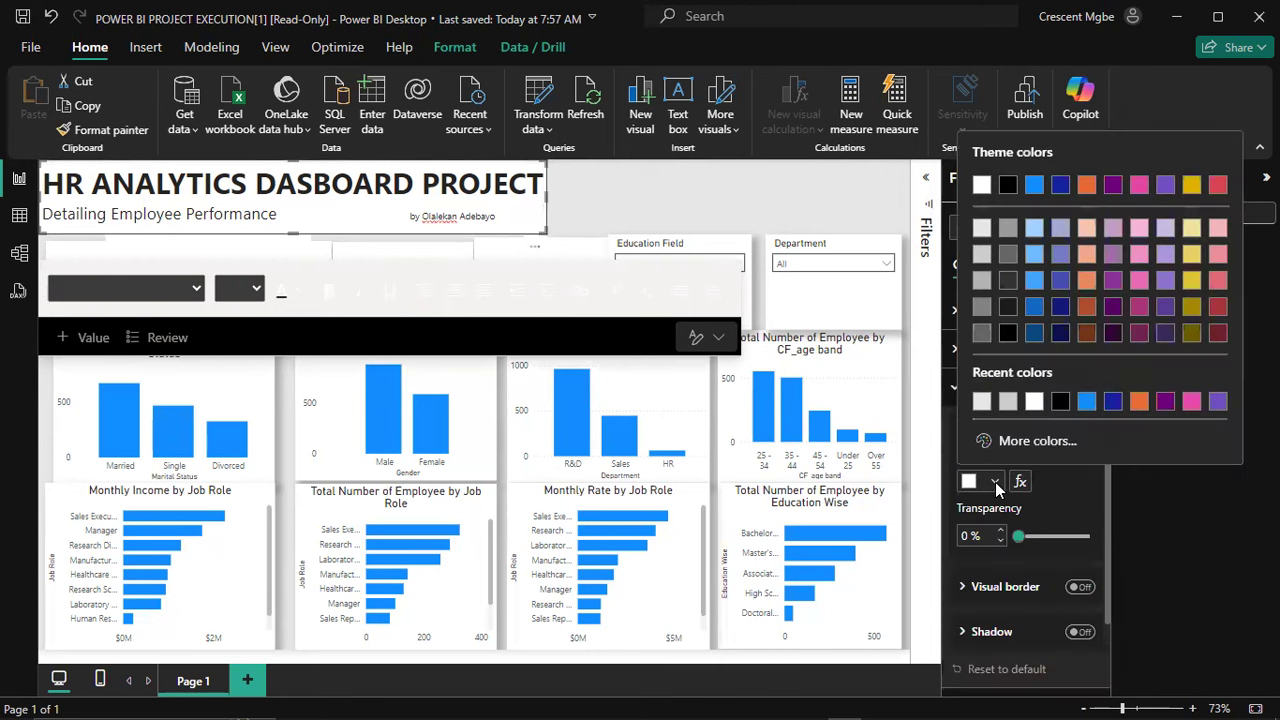
{"action": "left_click", "coordinate": [1060, 253]}
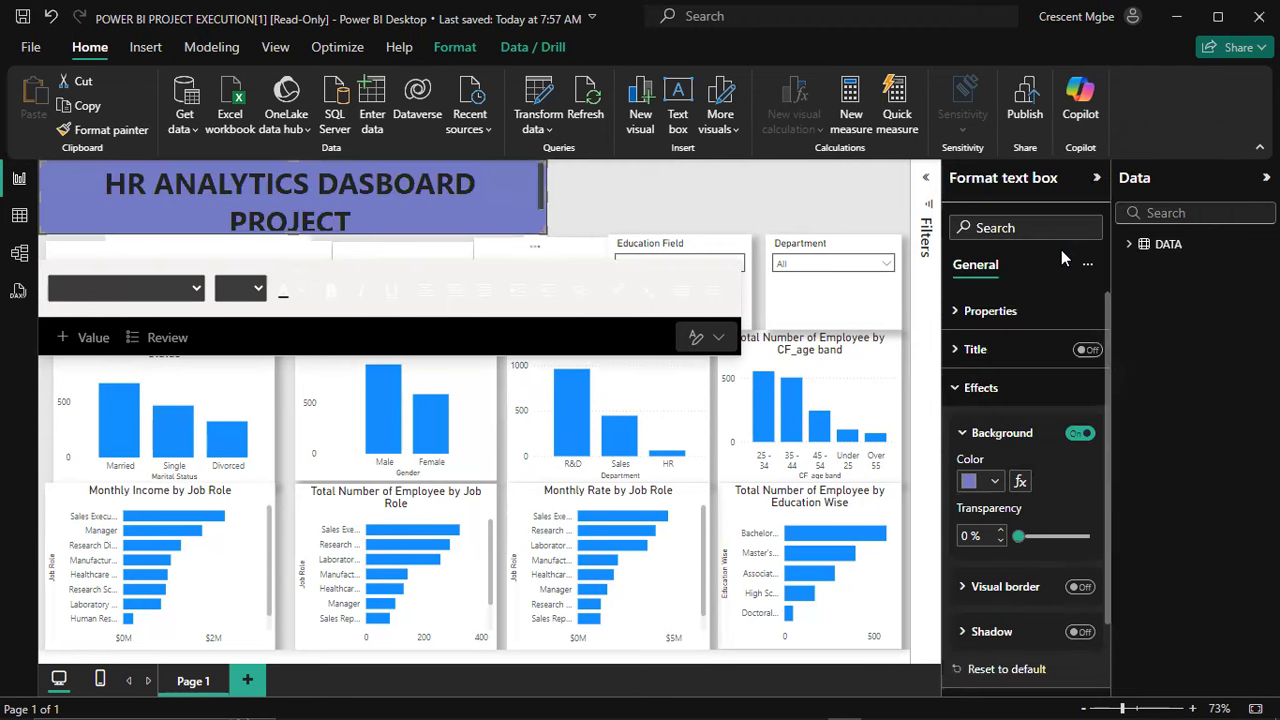
{"action": "mouse_move", "coordinate": [546, 196]}
{"action": "left_mouse_down"}
{"action": "mouse_move", "coordinate": [561, 201]}
{"action": "mouse_move", "coordinate": [549, 193]}
{"action": "left_mouse_up"}
{"action": "left_click", "coordinate": [539, 183]}
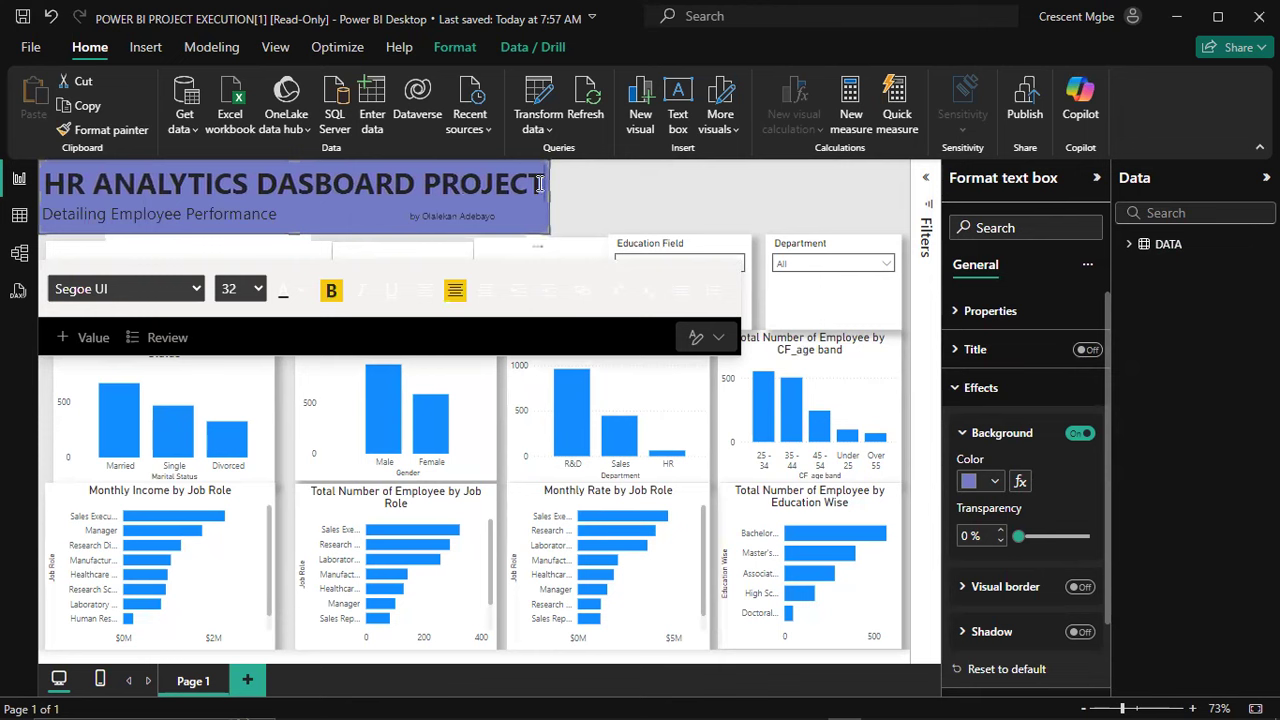
Step: Set the font color of the subtitle "Detailing Employee Performance" to dark orange
{"action": "left_click_drag", "start_coordinate": [279, 214], "coordinate": [41, 215]}
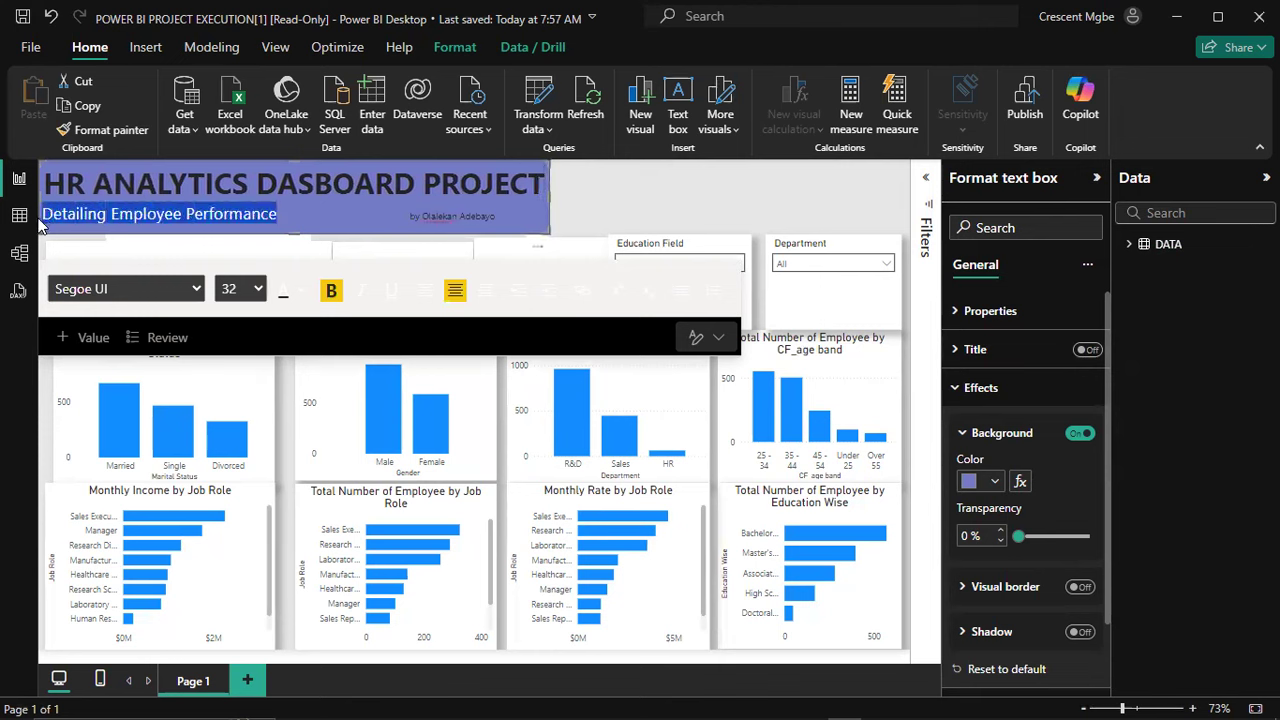
{"action": "left_click", "coordinate": [300, 291]}
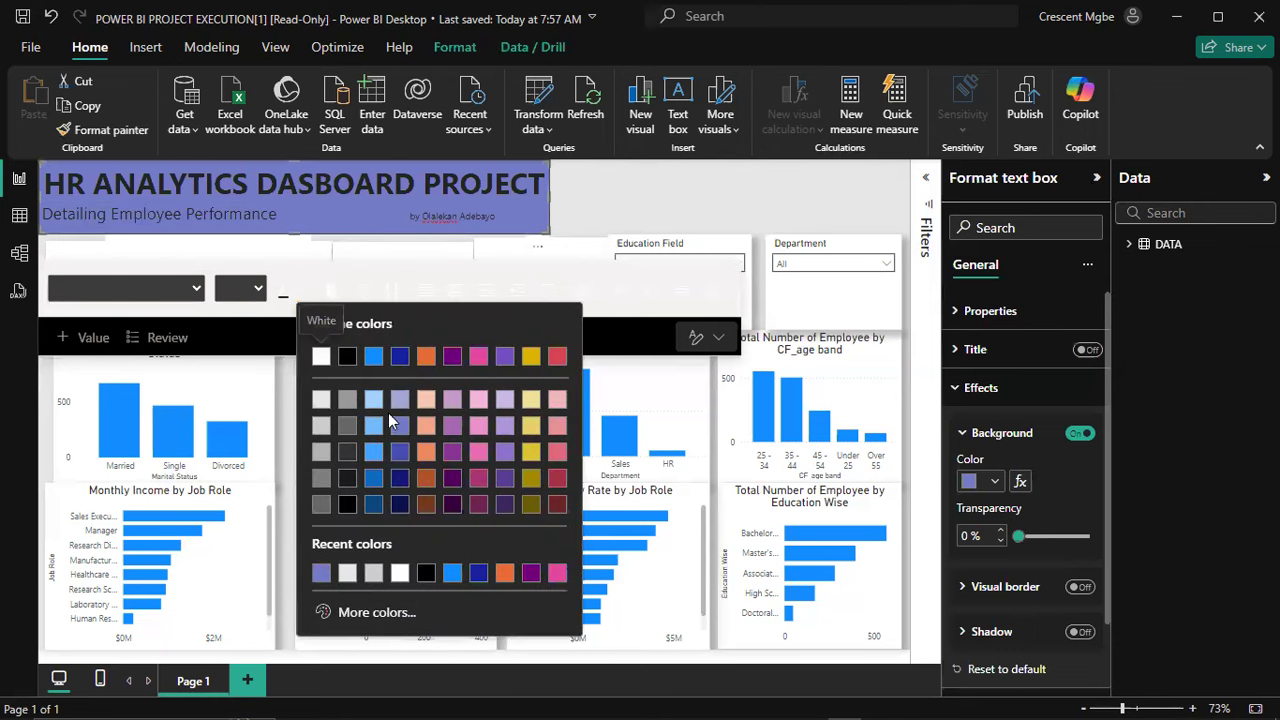
{"action": "left_click", "coordinate": [427, 481]}
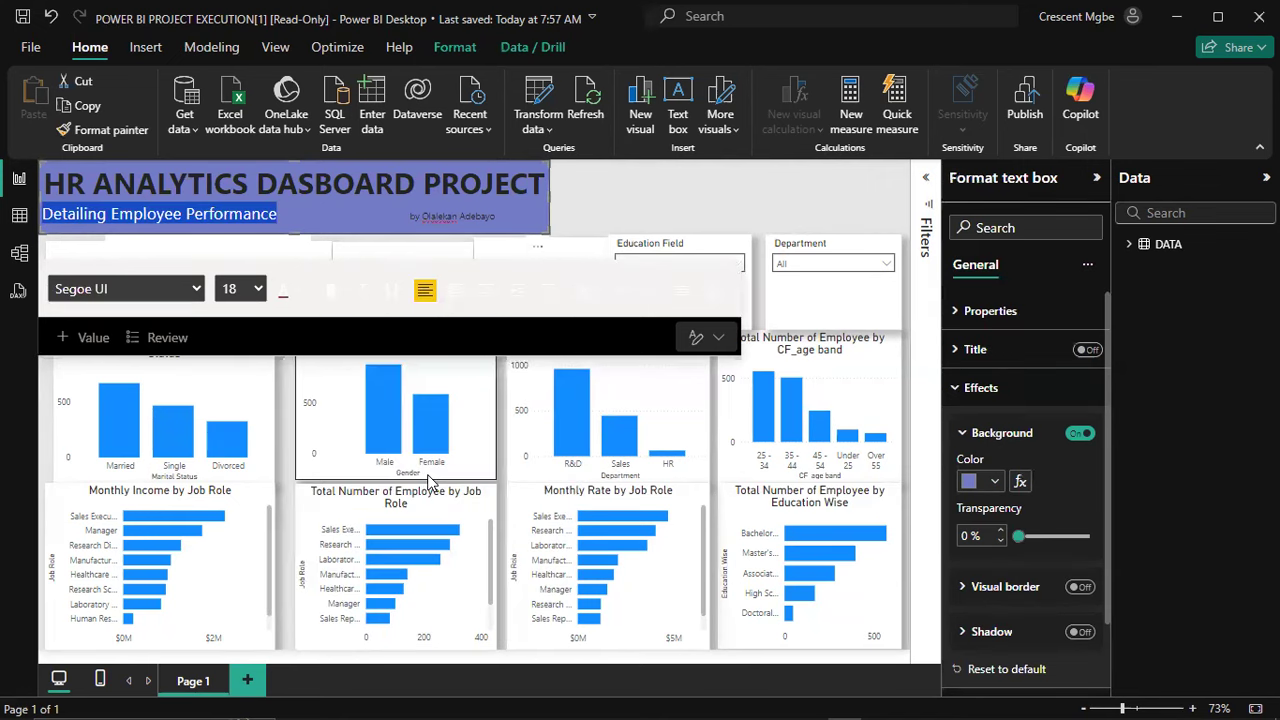
Step: Set the font color of the title "HR ANALYTICS DASBOARD PROJECT" to white
{"action": "left_click", "coordinate": [491, 196]}
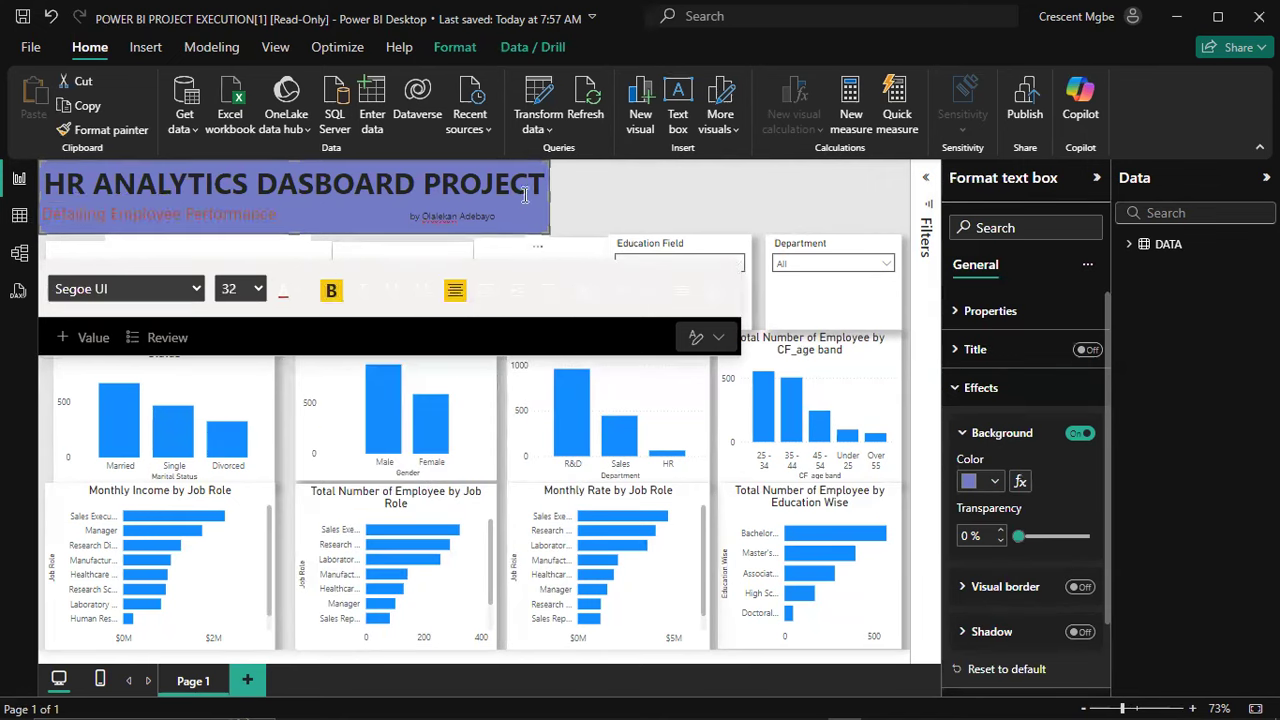
{"action": "left_click_drag", "start_coordinate": [545, 183], "coordinate": [50, 168]}
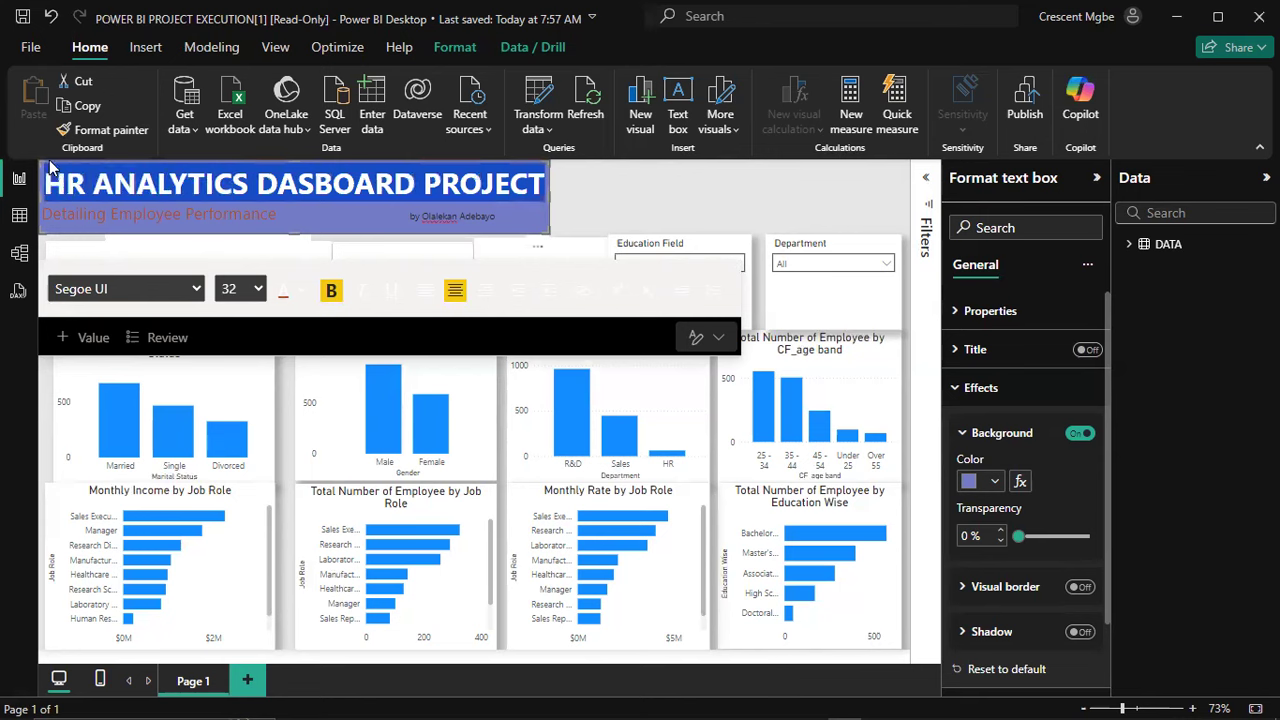
{"action": "left_click", "coordinate": [307, 290]}
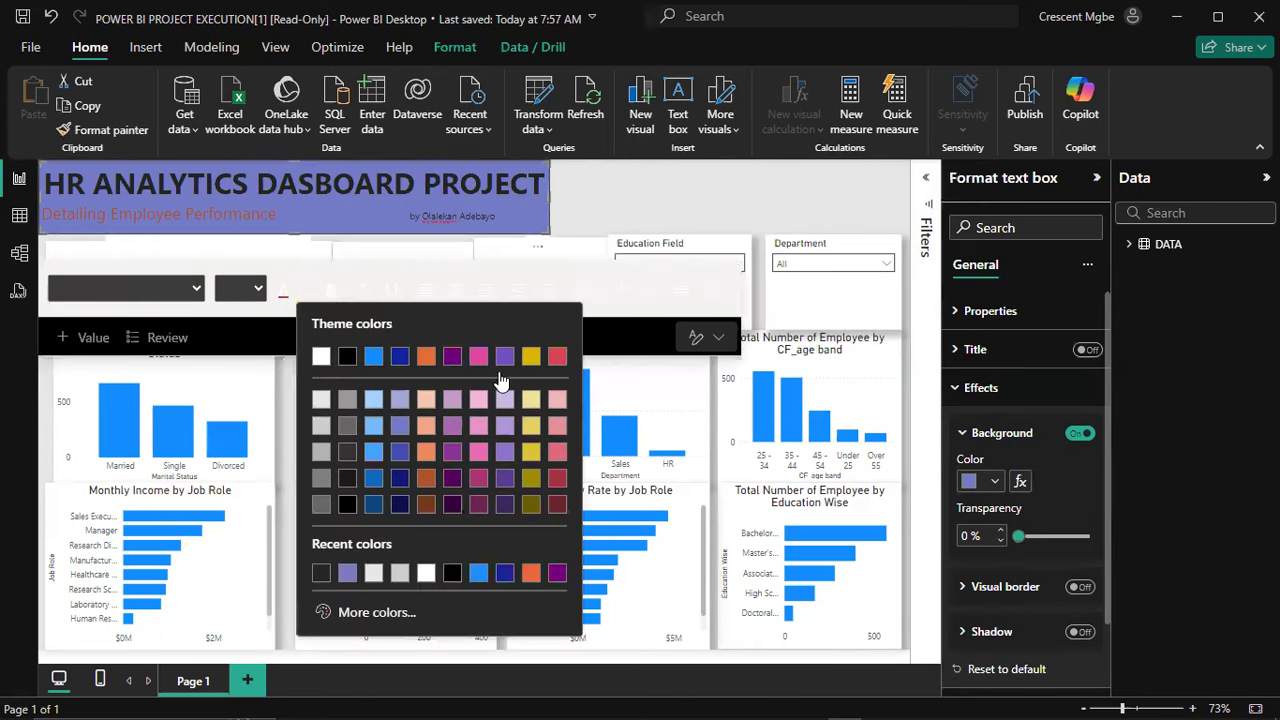
{"action": "left_click", "coordinate": [320, 356]}
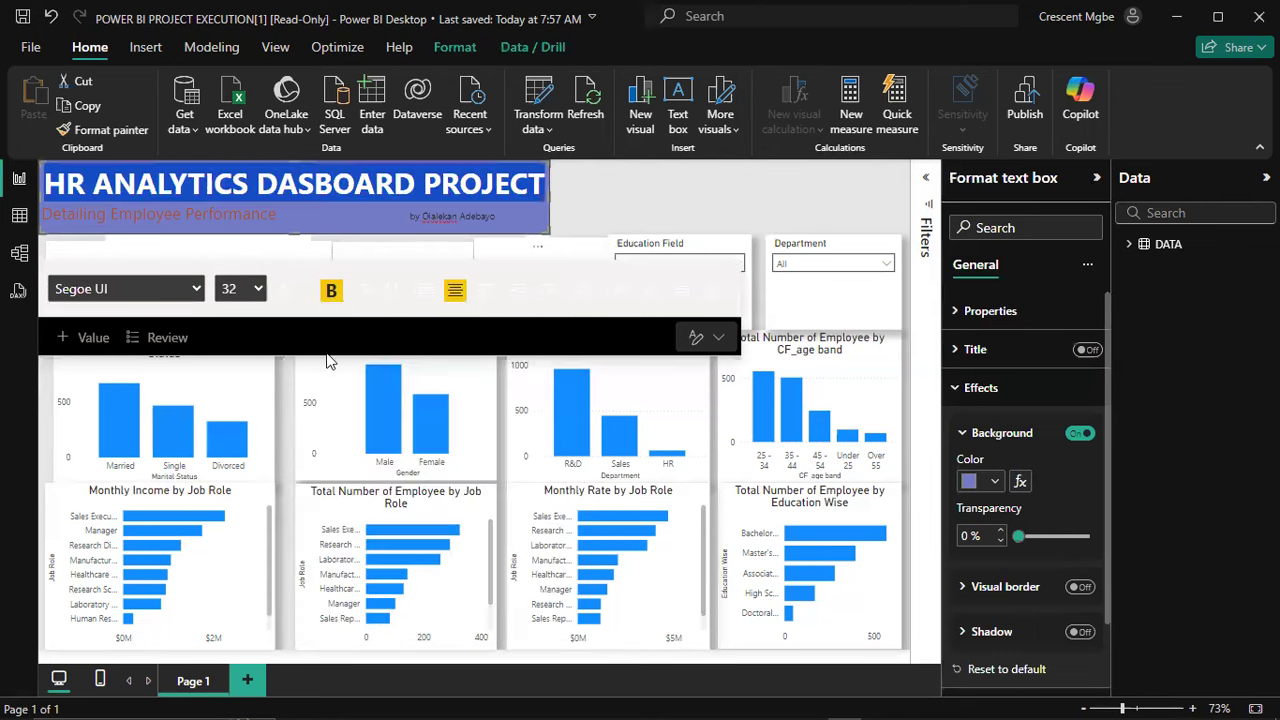
{"action": "left_click", "coordinate": [656, 205]}
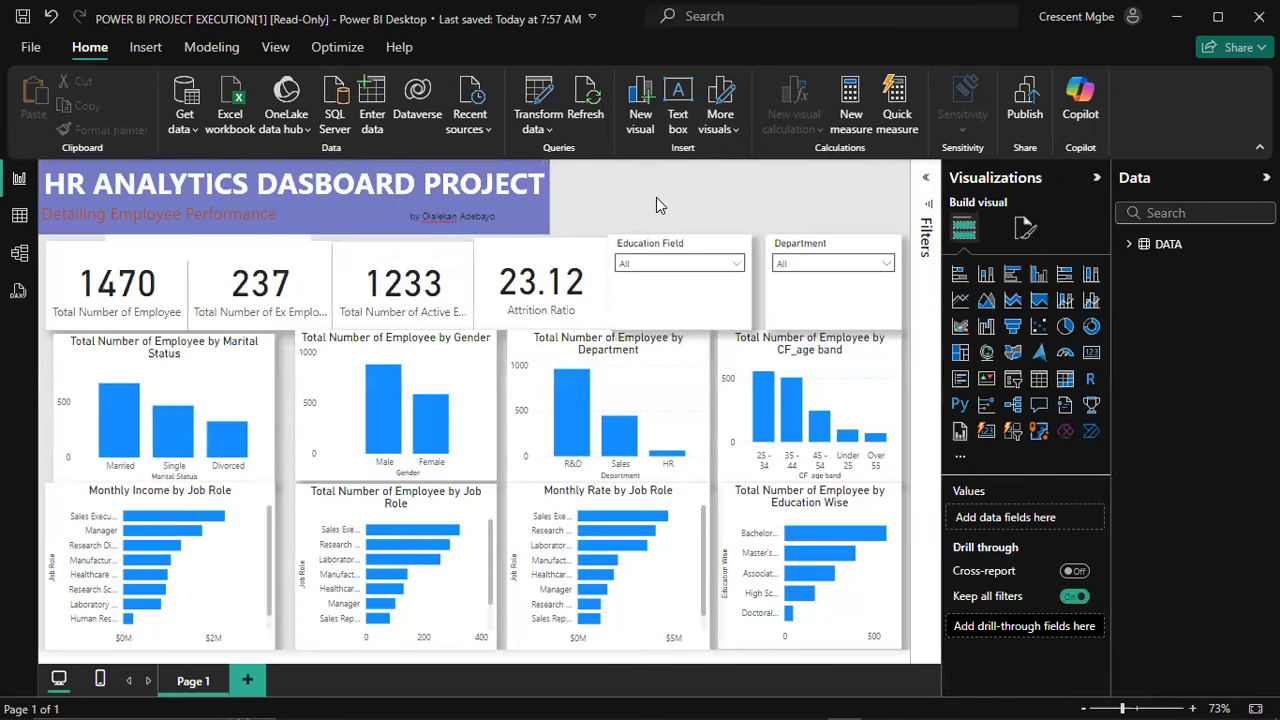
Step: Set the title text box's background to the dark purple theme color and widen the box so the title fits on one line
{"action": "left_click", "coordinate": [543, 212]}
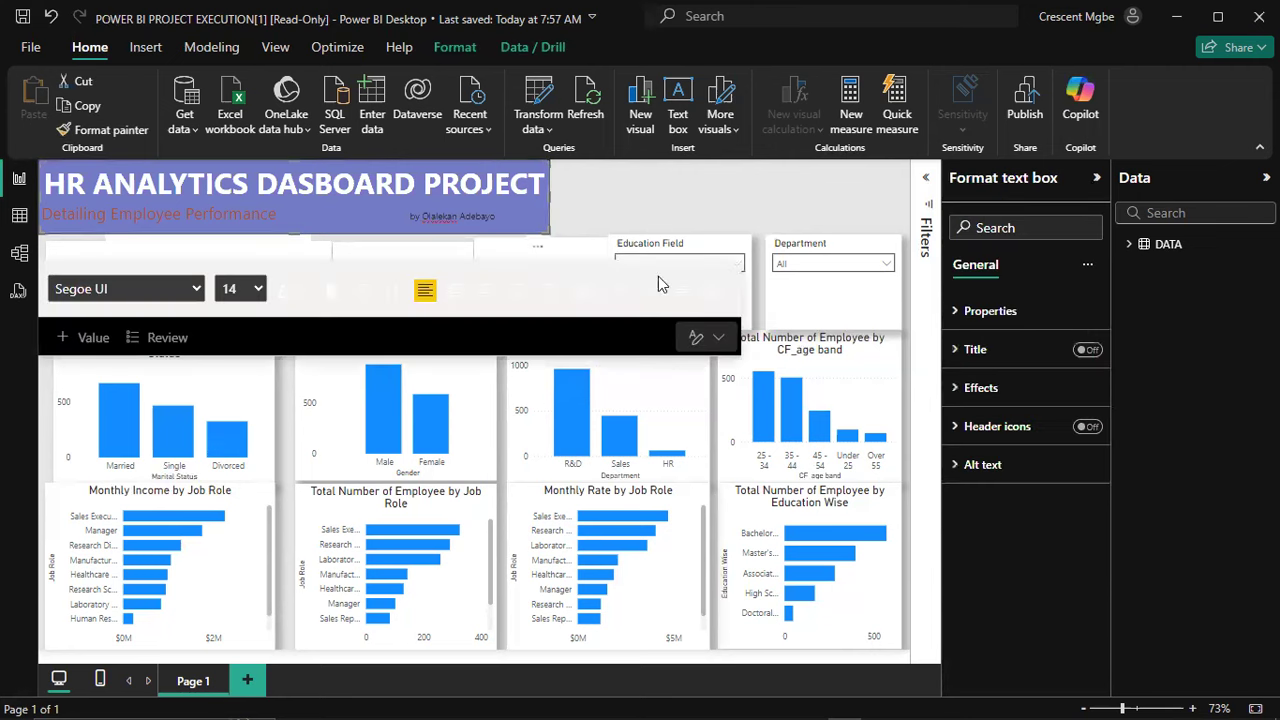
{"action": "left_click", "coordinate": [977, 390]}
{"action": "left_click", "coordinate": [994, 481]}
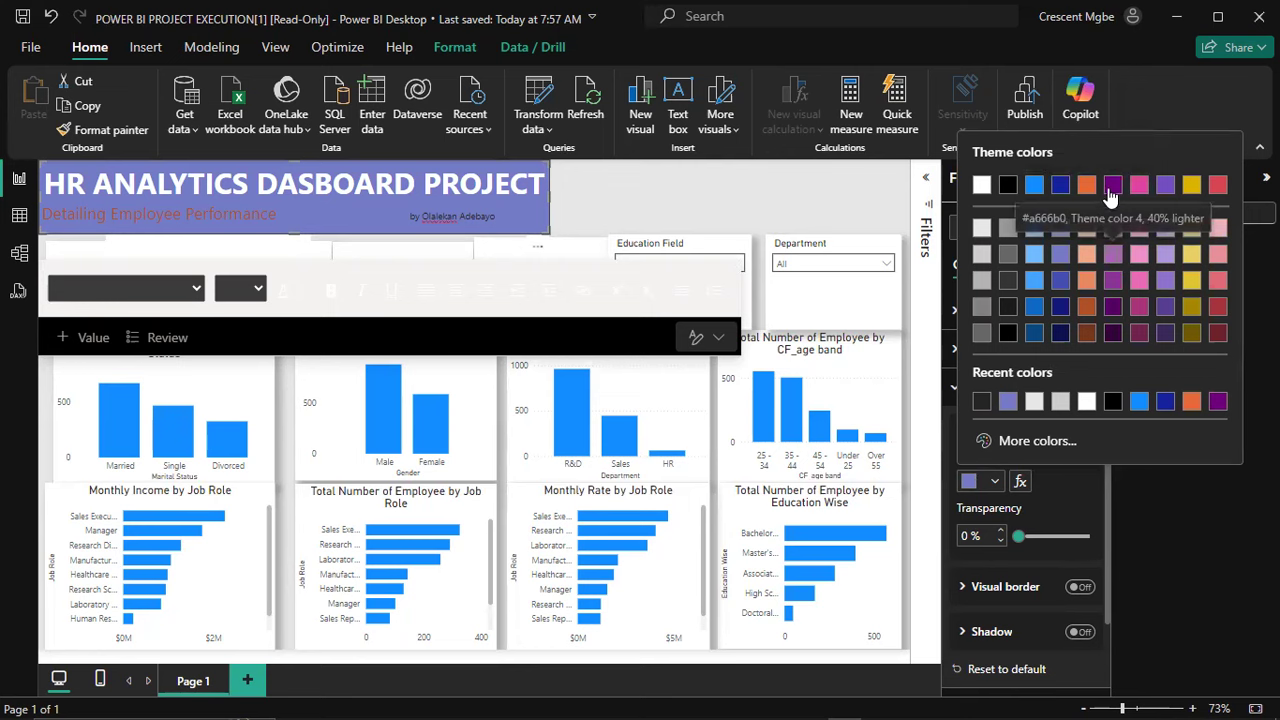
{"action": "left_click", "coordinate": [1113, 184]}
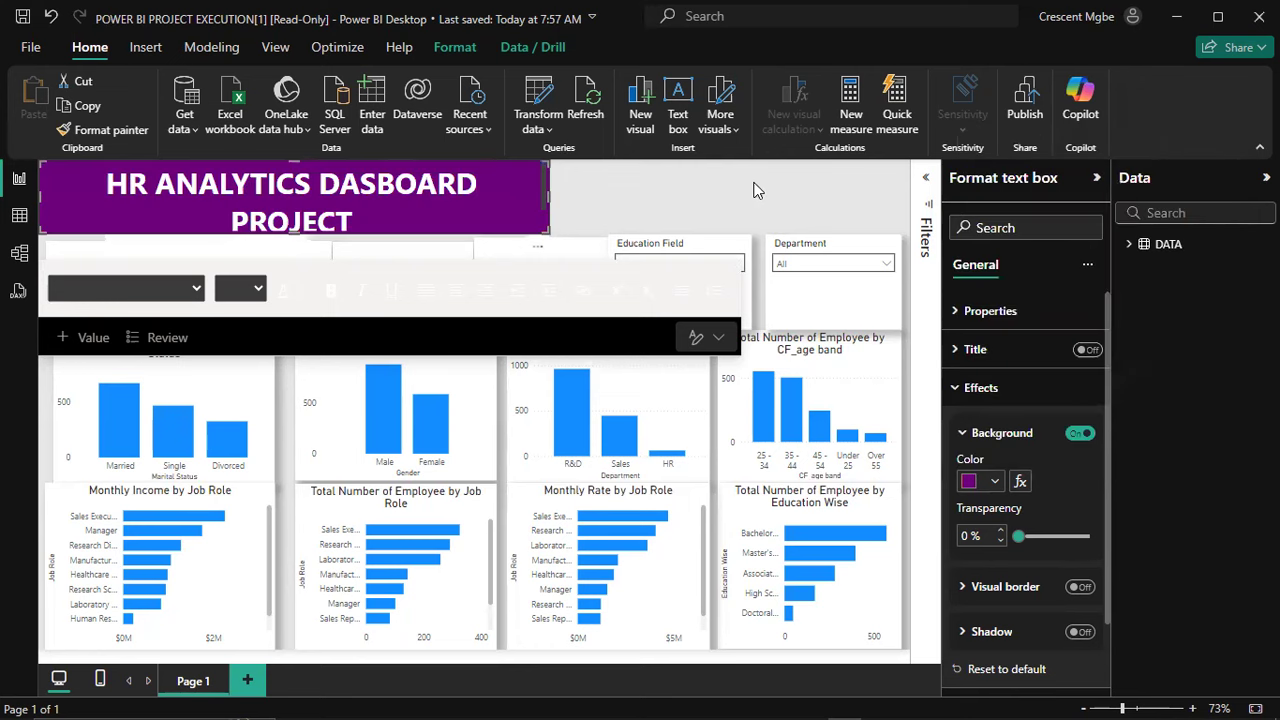
{"action": "left_click", "coordinate": [615, 195]}
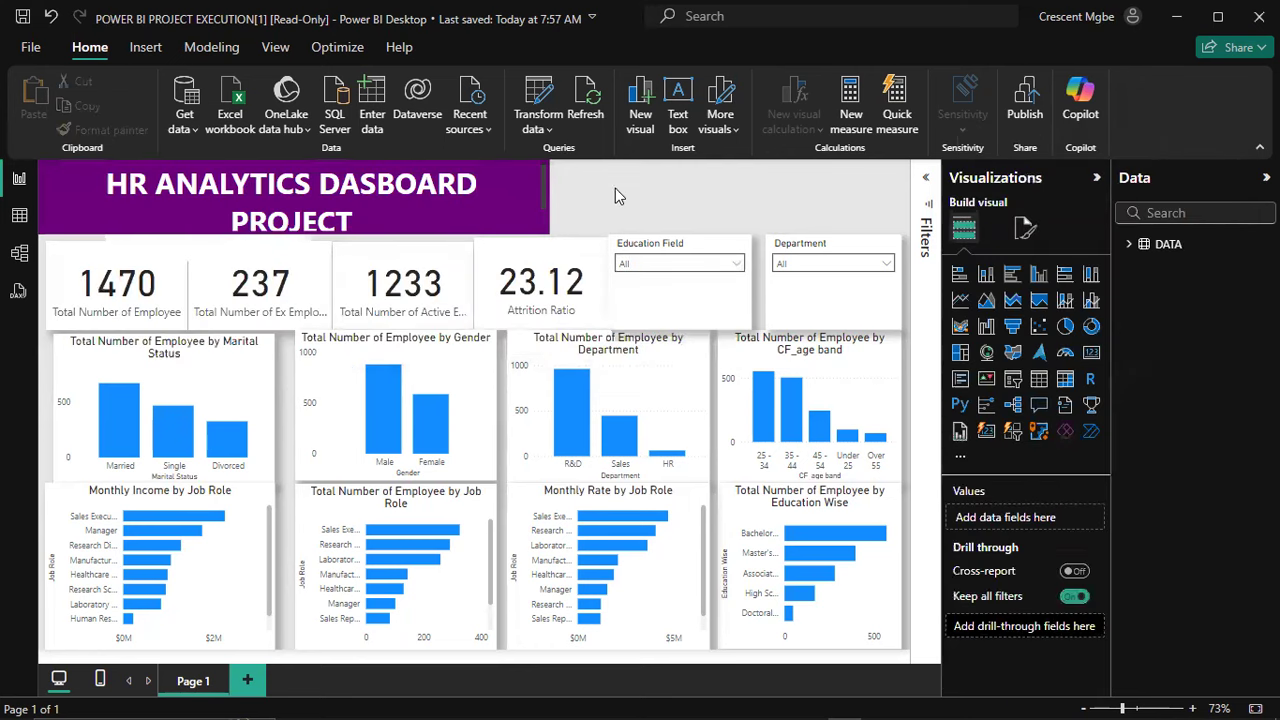
{"action": "left_click", "coordinate": [547, 191]}
{"action": "mouse_move", "coordinate": [551, 191]}
{"action": "left_mouse_down"}
{"action": "mouse_move", "coordinate": [568, 190]}
{"action": "mouse_move", "coordinate": [549, 193]}
{"action": "left_mouse_up"}
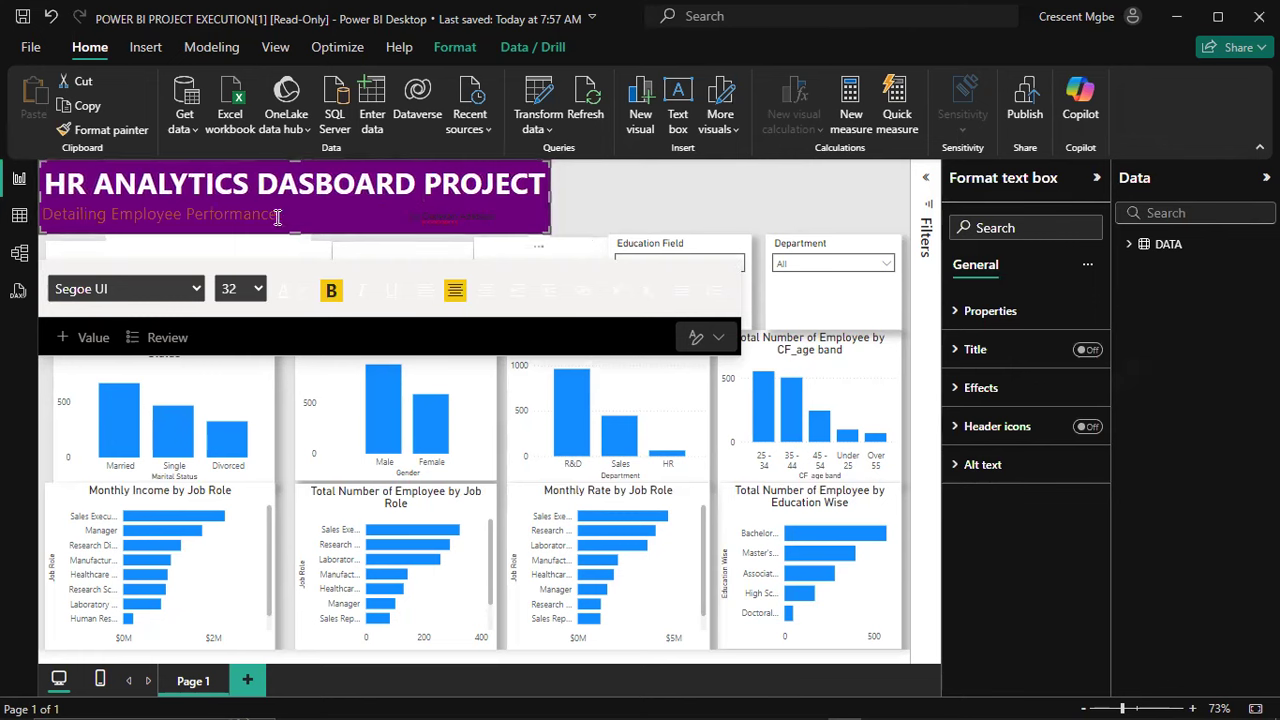
Step: Make the subtitle "Detailing Employee Performance" bold
{"action": "left_click_drag", "start_coordinate": [279, 215], "coordinate": [40, 215]}
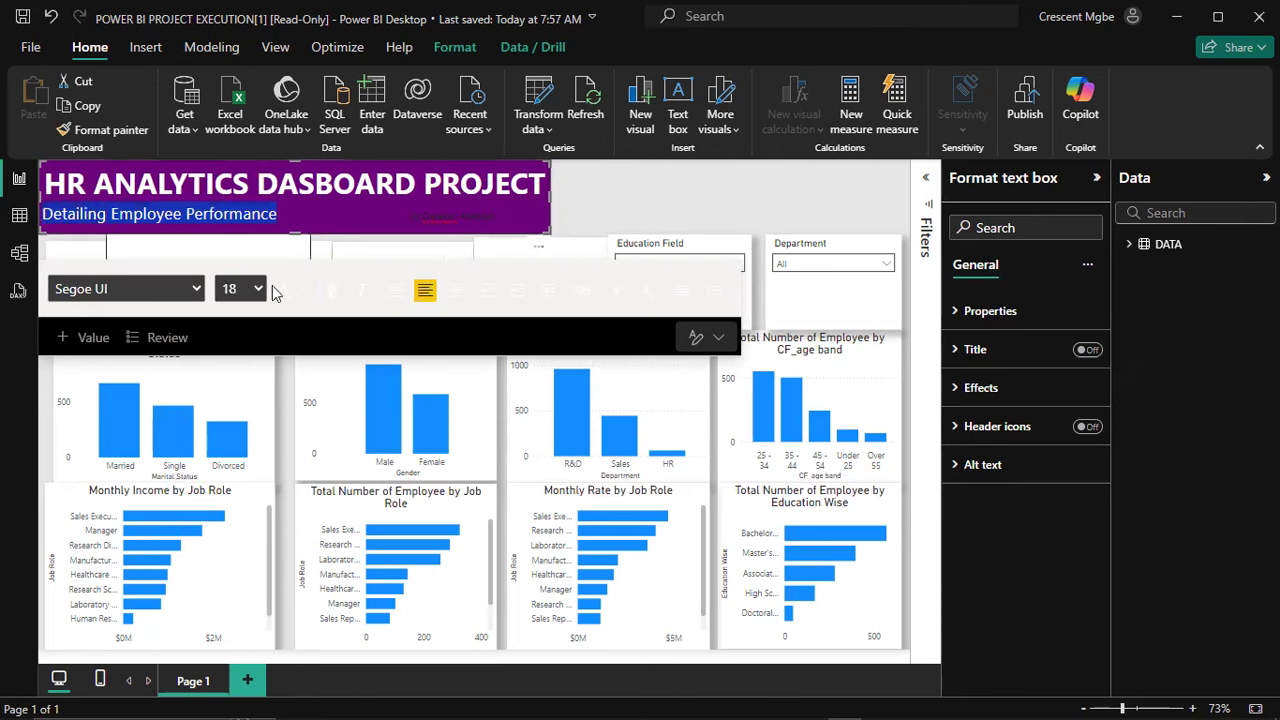
{"action": "left_click", "coordinate": [332, 292]}
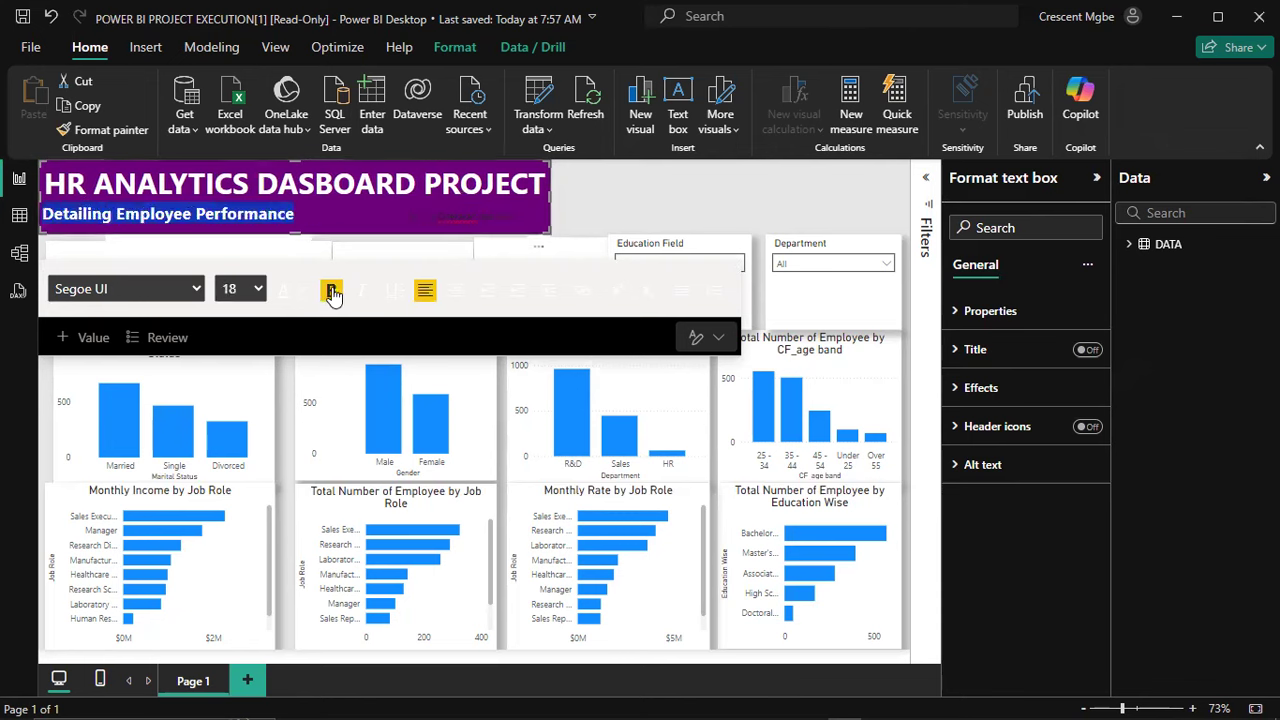
Step: Widen the title text box beyond the title's width and indent the subtitle "Detailing Employee Performance" under the title
{"action": "left_click", "coordinate": [667, 203]}
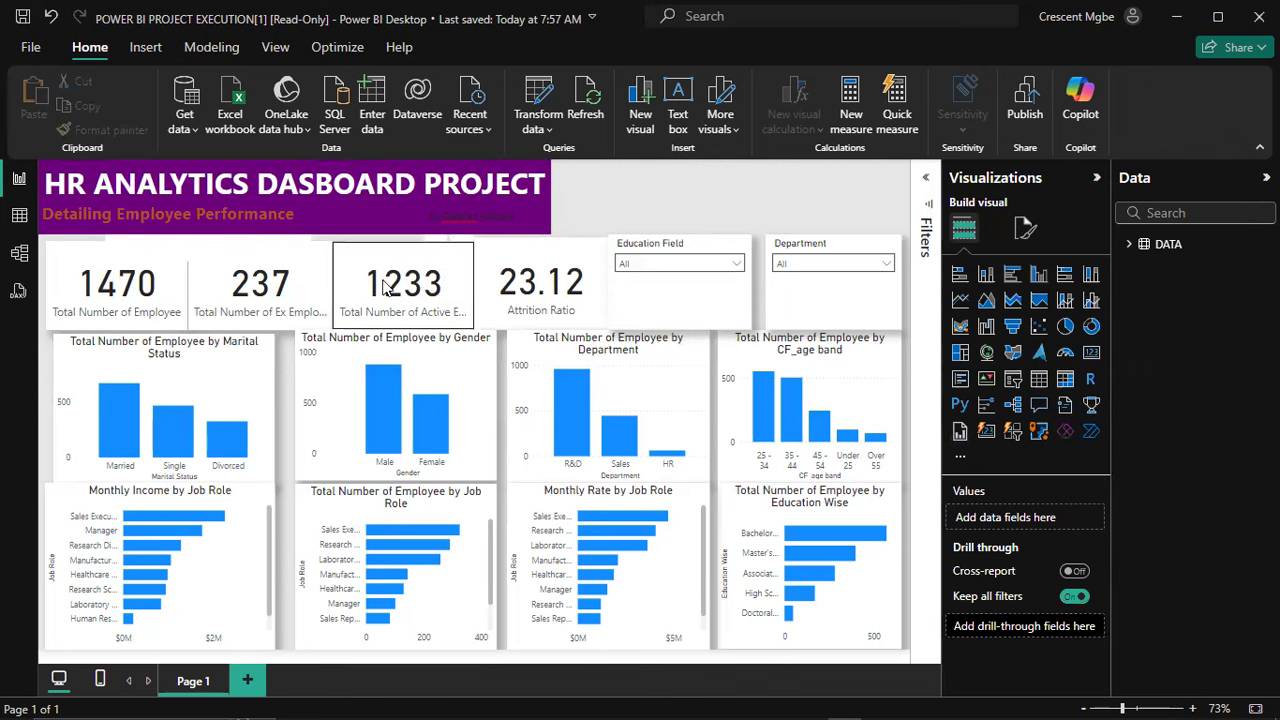
{"action": "left_click", "coordinate": [549, 195]}
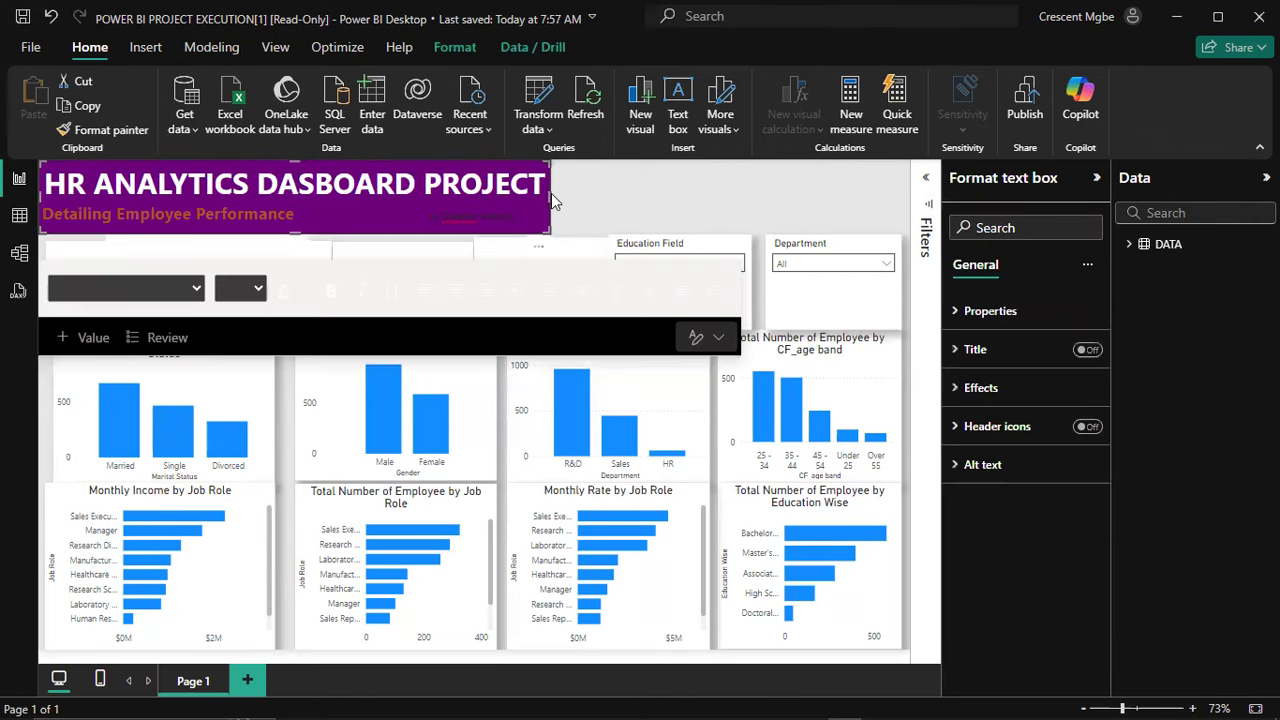
{"action": "left_click_drag", "start_coordinate": [551, 193], "coordinate": [621, 193]}
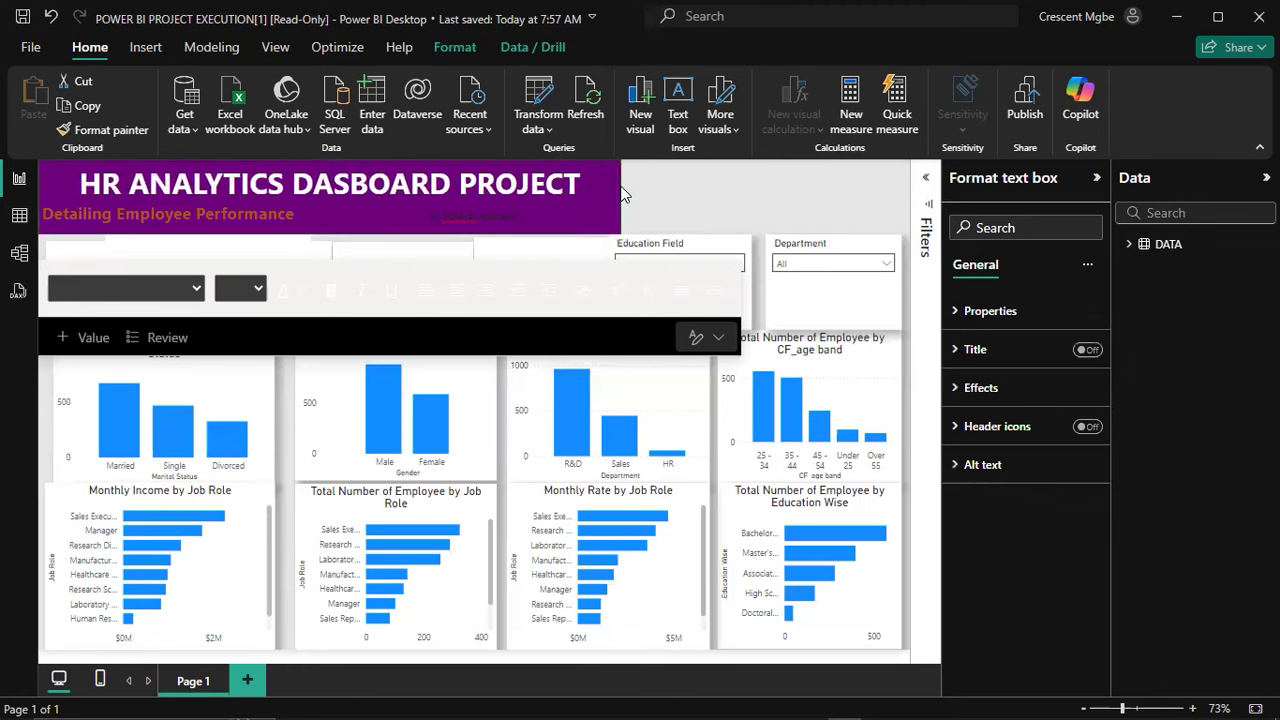
{"action": "left_click", "coordinate": [44, 211]}
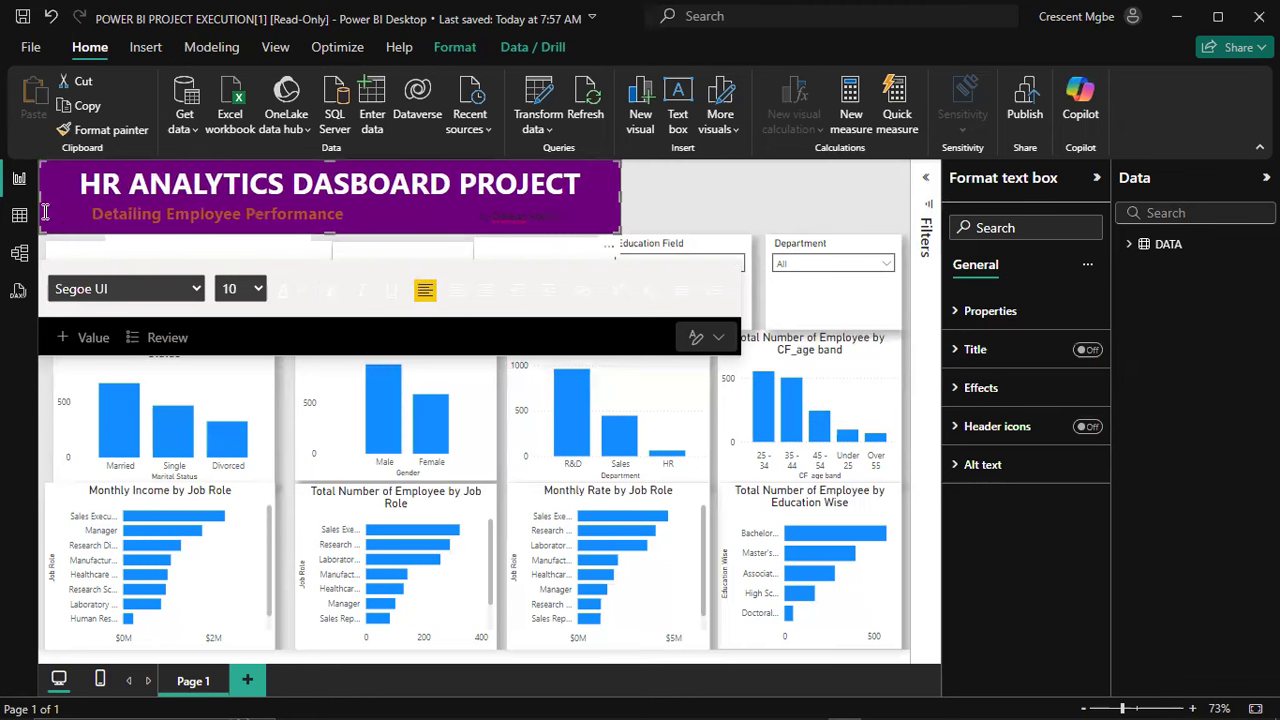
{"action": "left_click", "coordinate": [791, 178]}
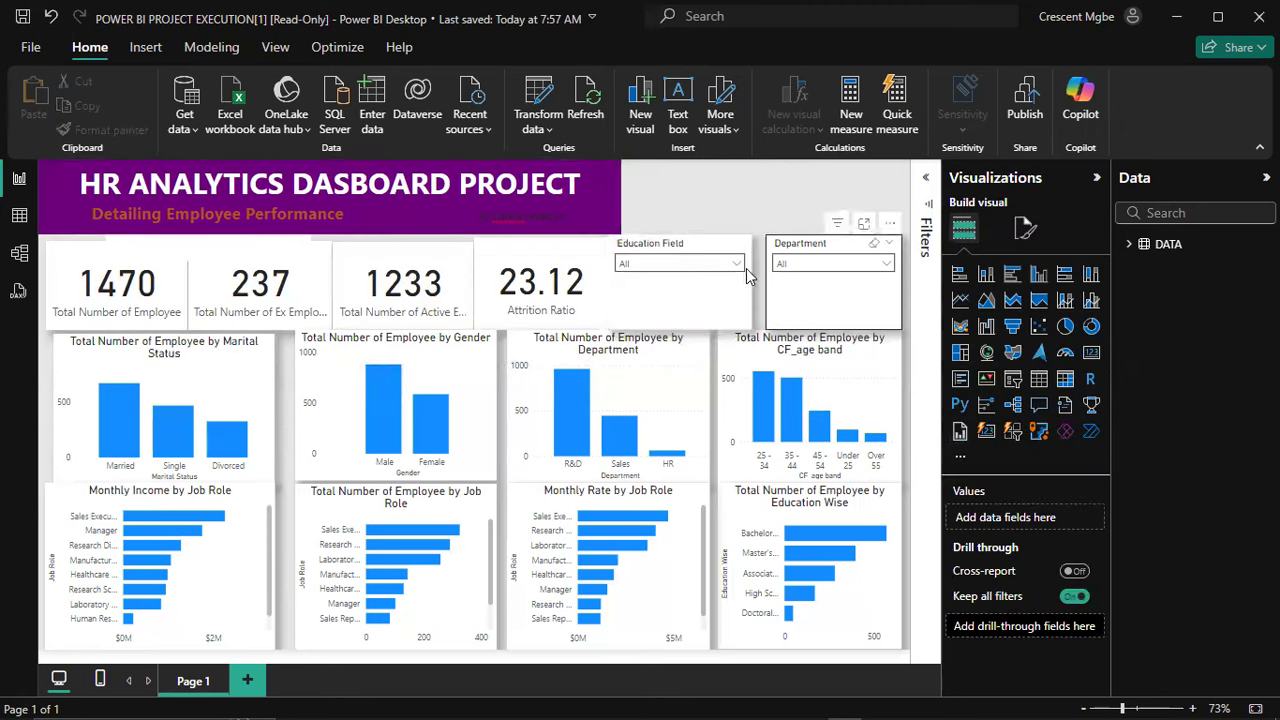
Step: Move the Education Field slicer up beside the title header and narrow it slightly
{"action": "left_click_drag", "start_coordinate": [718, 296], "coordinate": [690, 305]}
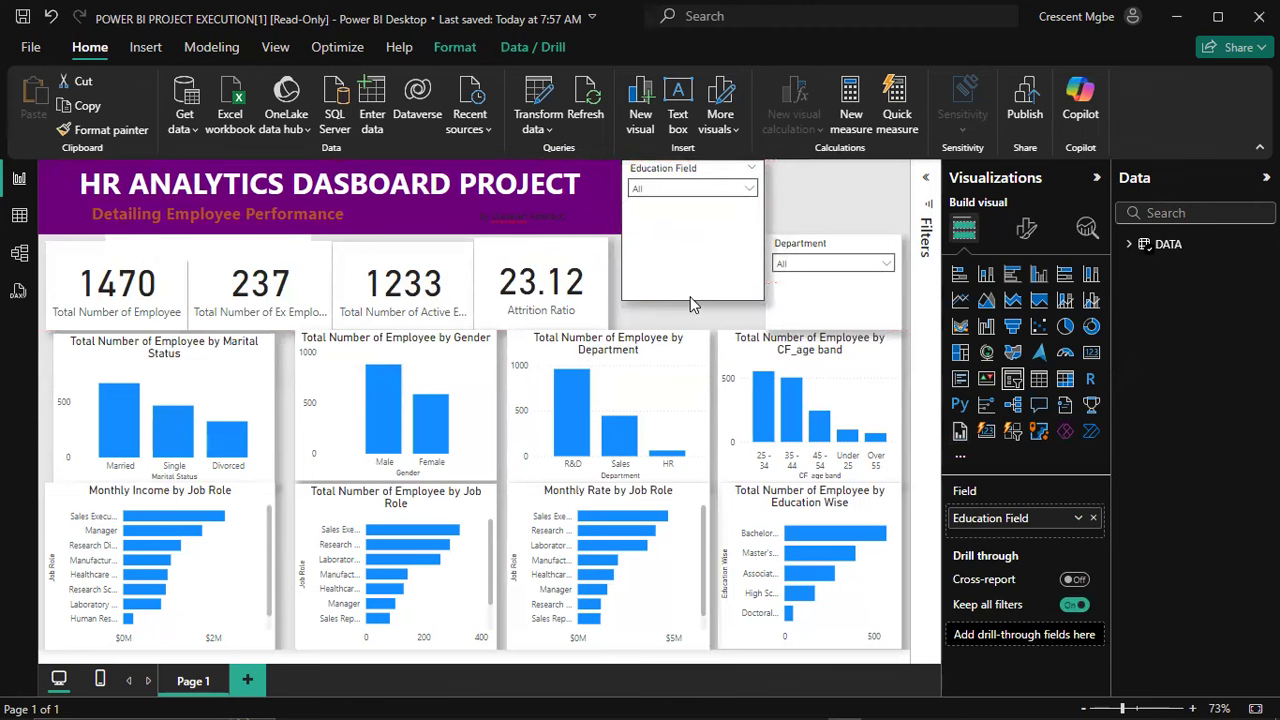
{"action": "left_click_drag", "start_coordinate": [711, 223], "coordinate": [709, 222]}
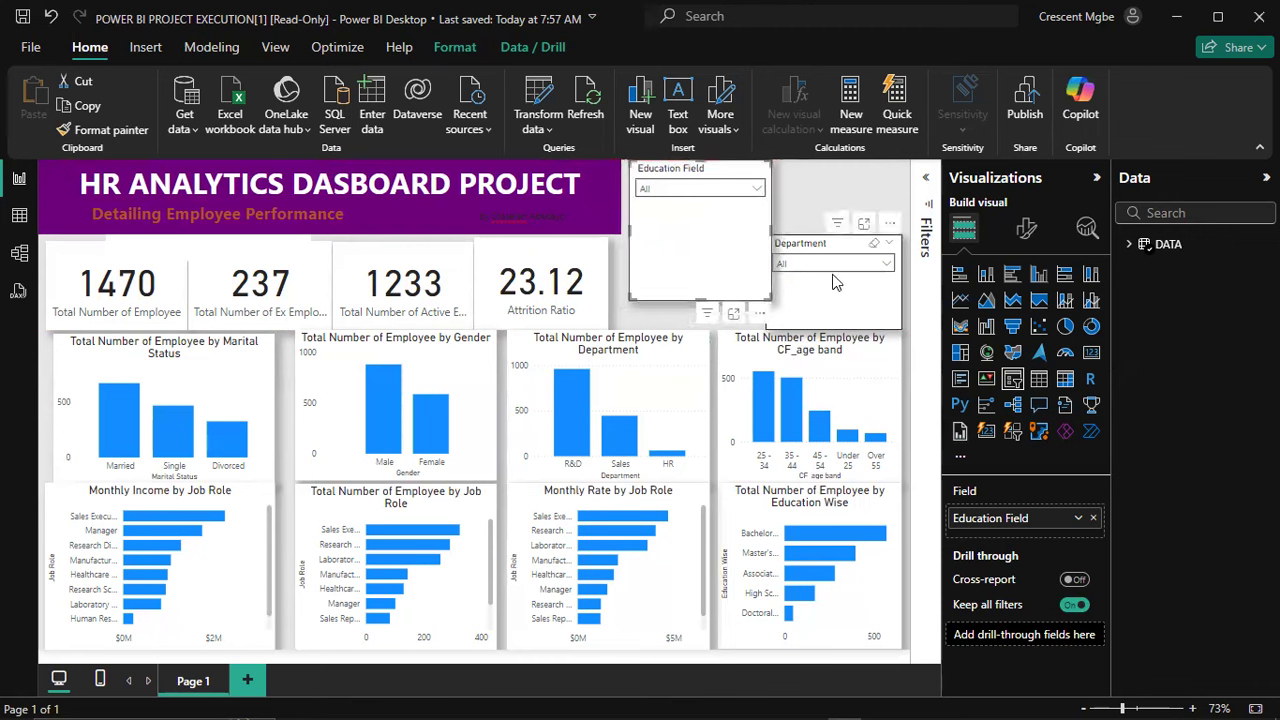
{"action": "left_click", "coordinate": [821, 264]}
{"action": "left_click", "coordinate": [769, 219]}
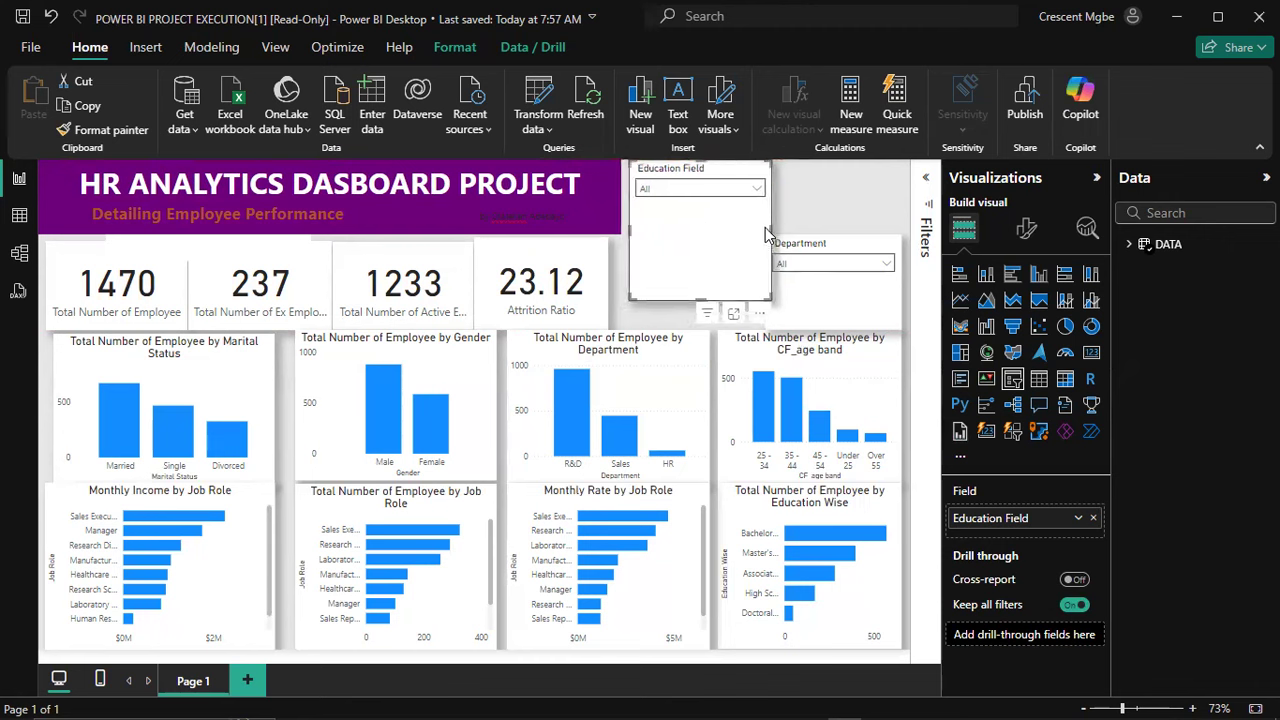
{"action": "left_click_drag", "start_coordinate": [769, 229], "coordinate": [757, 234]}
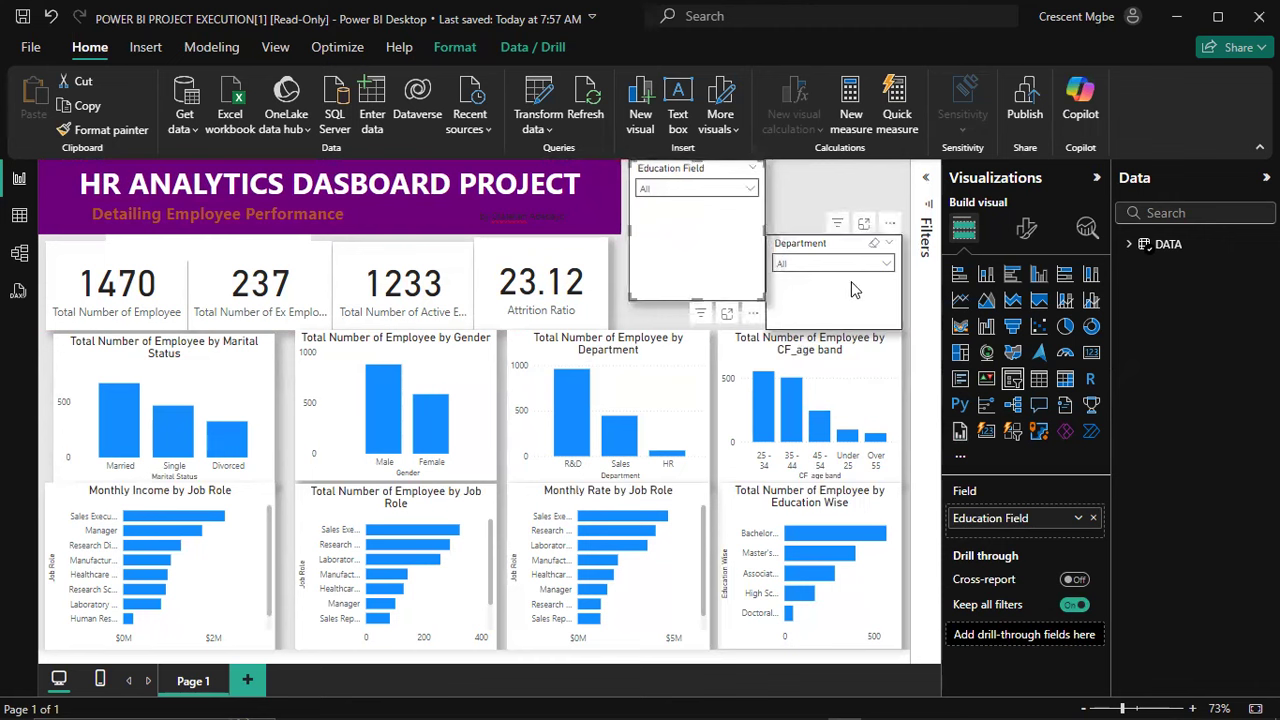
Step: Move the Department slicer up beside the Education Field slicer and stretch it to the same height
{"action": "left_click_drag", "start_coordinate": [847, 283], "coordinate": [847, 223]}
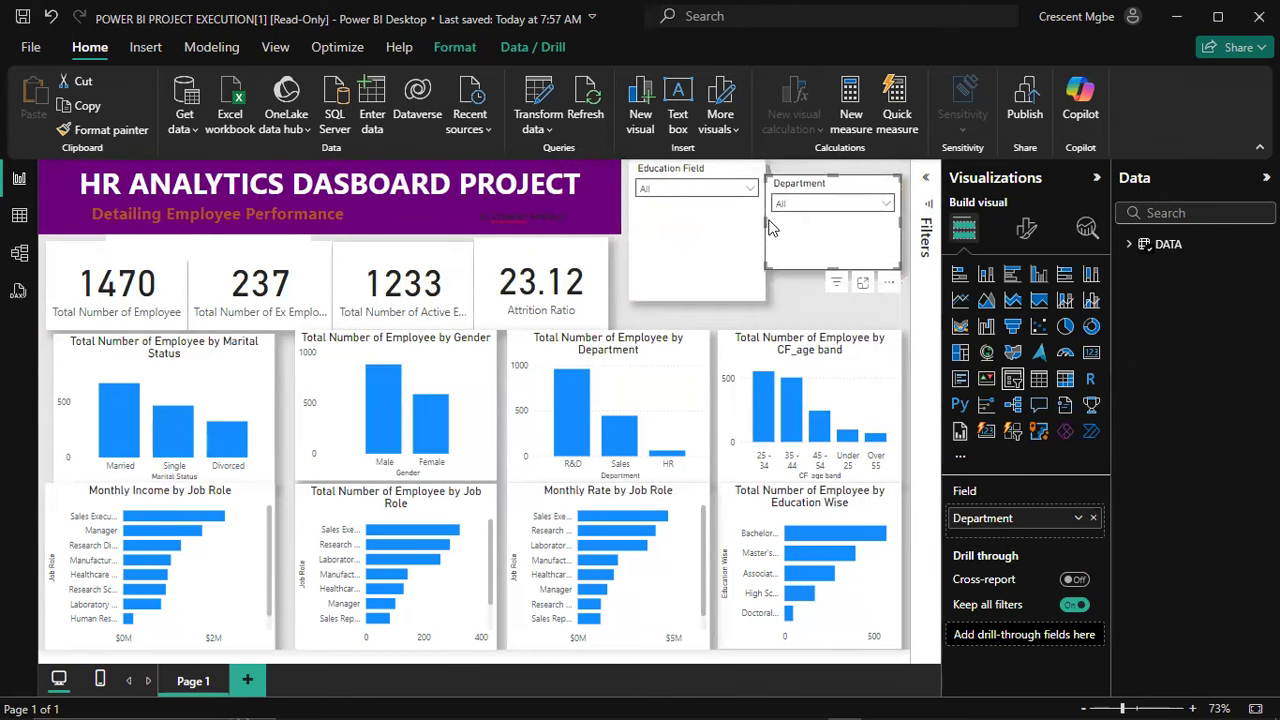
{"action": "left_click_drag", "start_coordinate": [766, 221], "coordinate": [773, 221]}
{"action": "left_click_drag", "start_coordinate": [781, 228], "coordinate": [842, 304]}
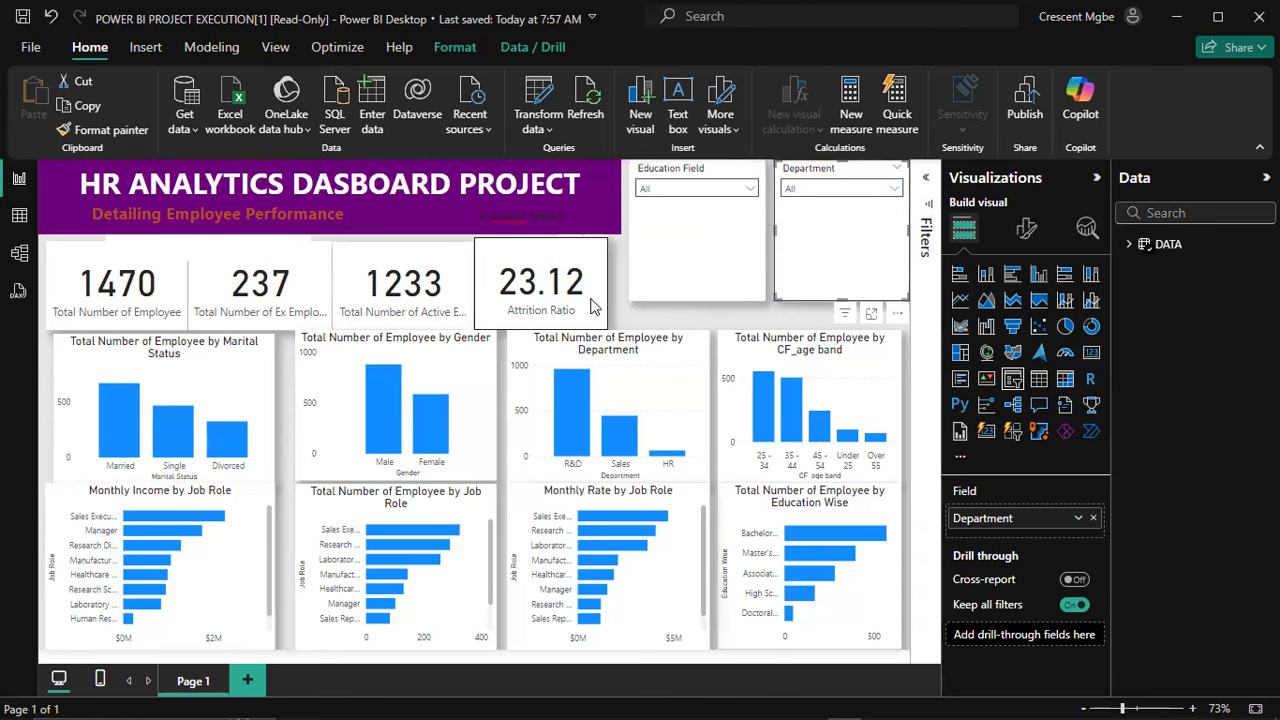
Step: Turn off the shadow effect on the Education Field slicer
{"action": "left_click", "coordinate": [669, 265]}
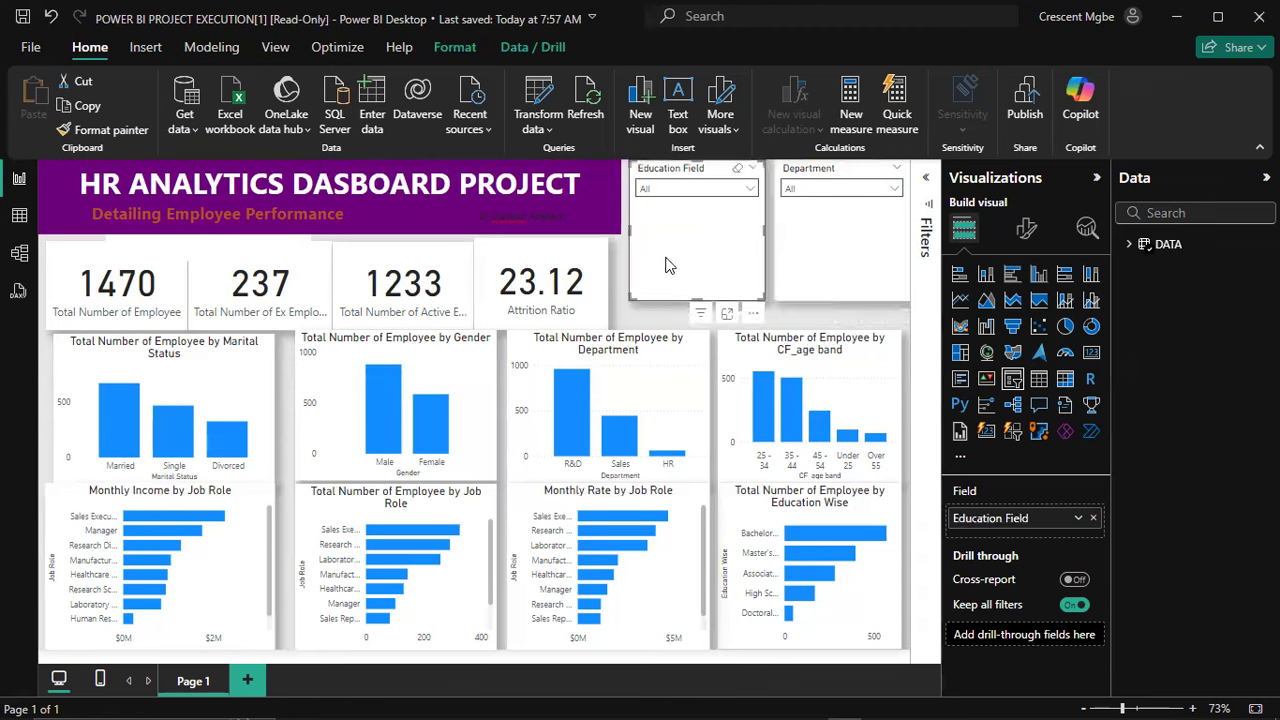
{"action": "left_click", "coordinate": [1026, 229]}
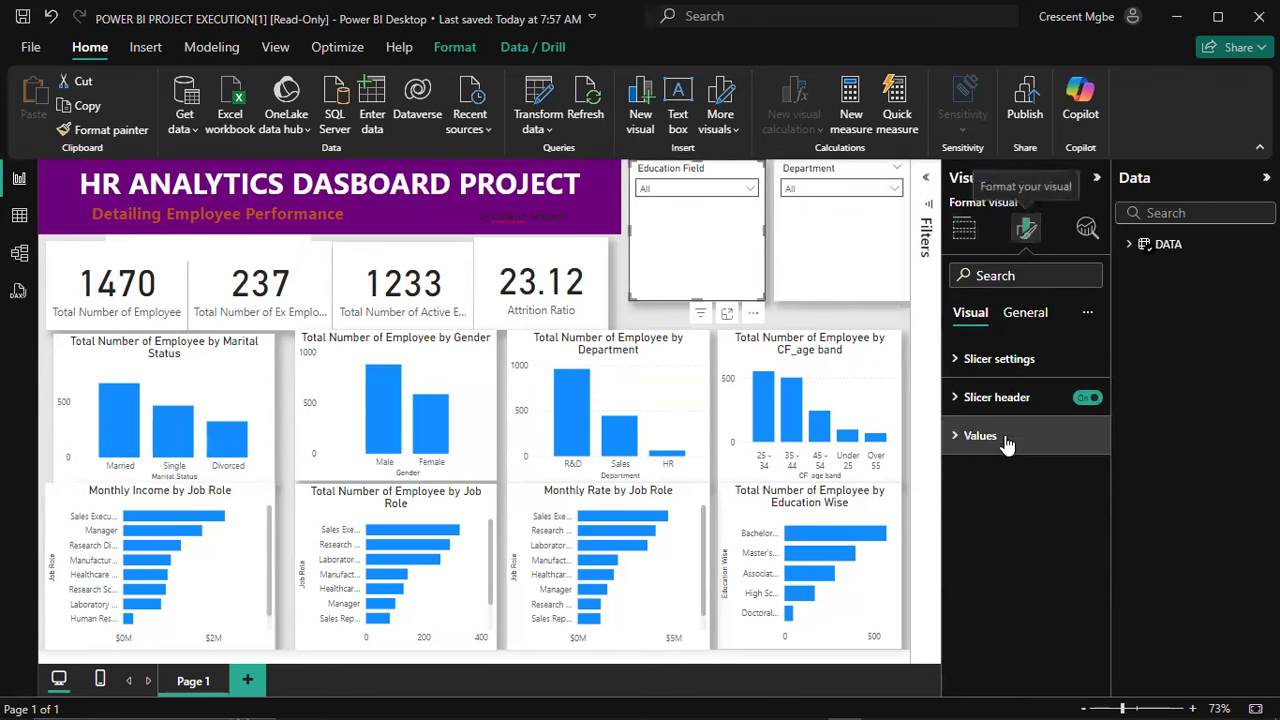
{"action": "left_click", "coordinate": [1022, 313]}
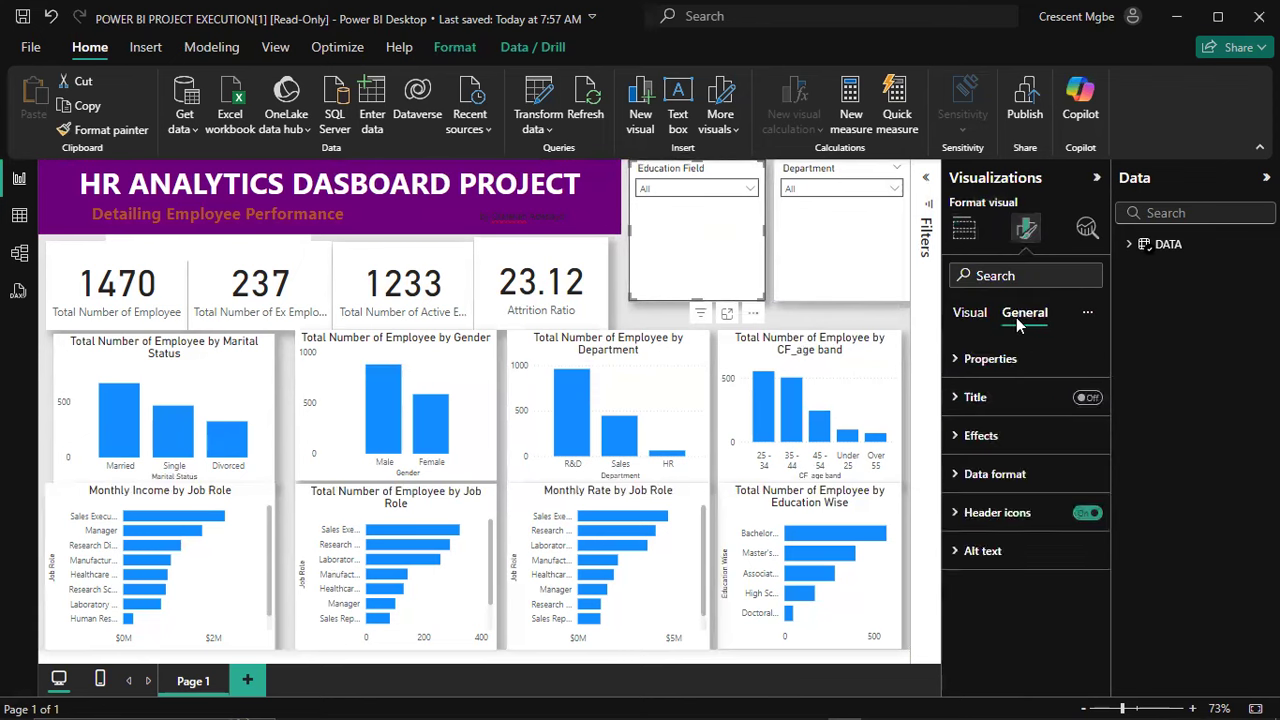
{"action": "left_click", "coordinate": [965, 435]}
{"action": "left_click", "coordinate": [1080, 679]}
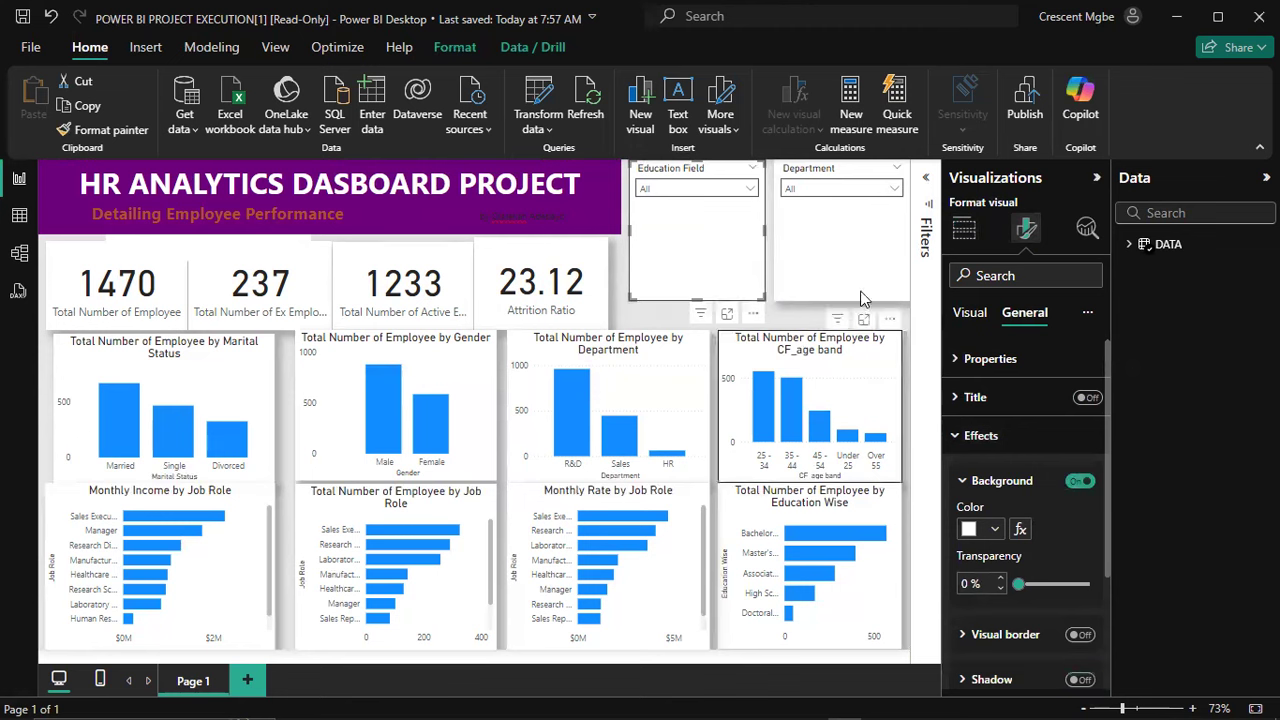
{"action": "left_click", "coordinate": [611, 262]}
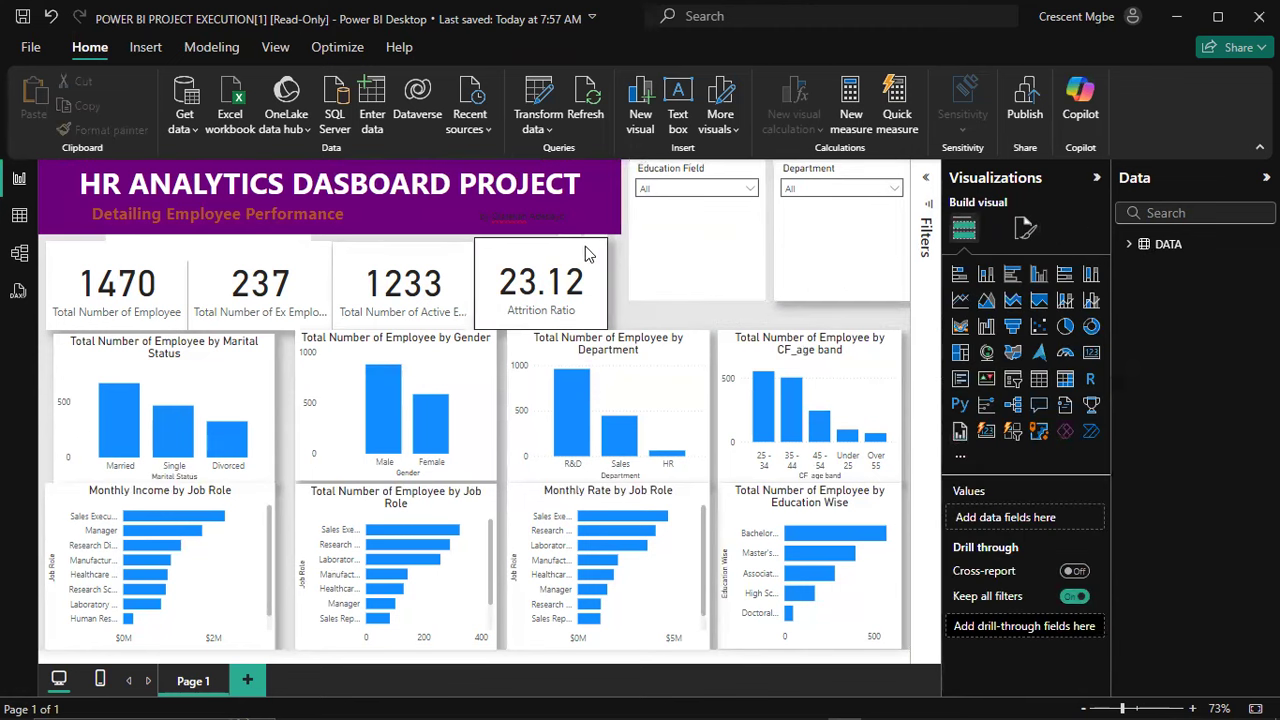
Step: Move the Marital Status, Gender, Department and CF_age band charts down to free space below the cards
{"action": "left_click", "coordinate": [408, 375]}
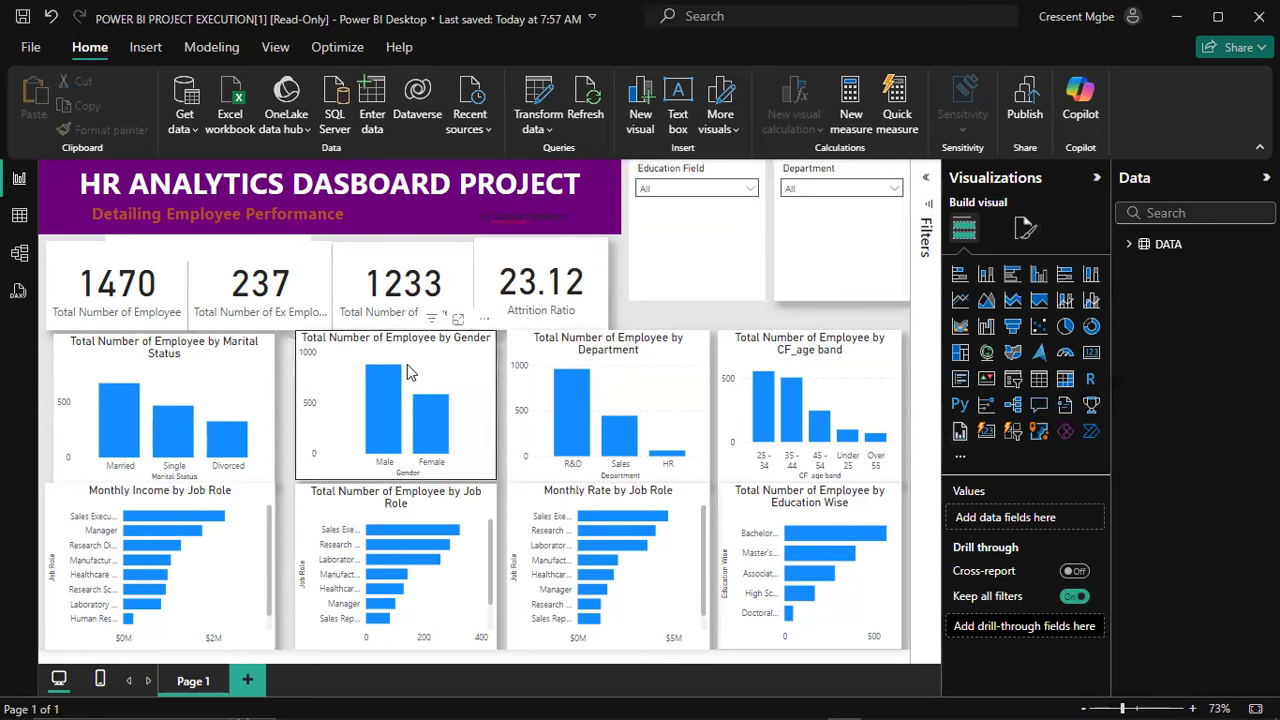
{"action": "left_click_drag", "start_coordinate": [220, 371], "coordinate": [201, 474]}
{"action": "left_click_drag", "start_coordinate": [684, 418], "coordinate": [704, 525]}
{"action": "left_click_drag", "start_coordinate": [900, 437], "coordinate": [879, 540]}
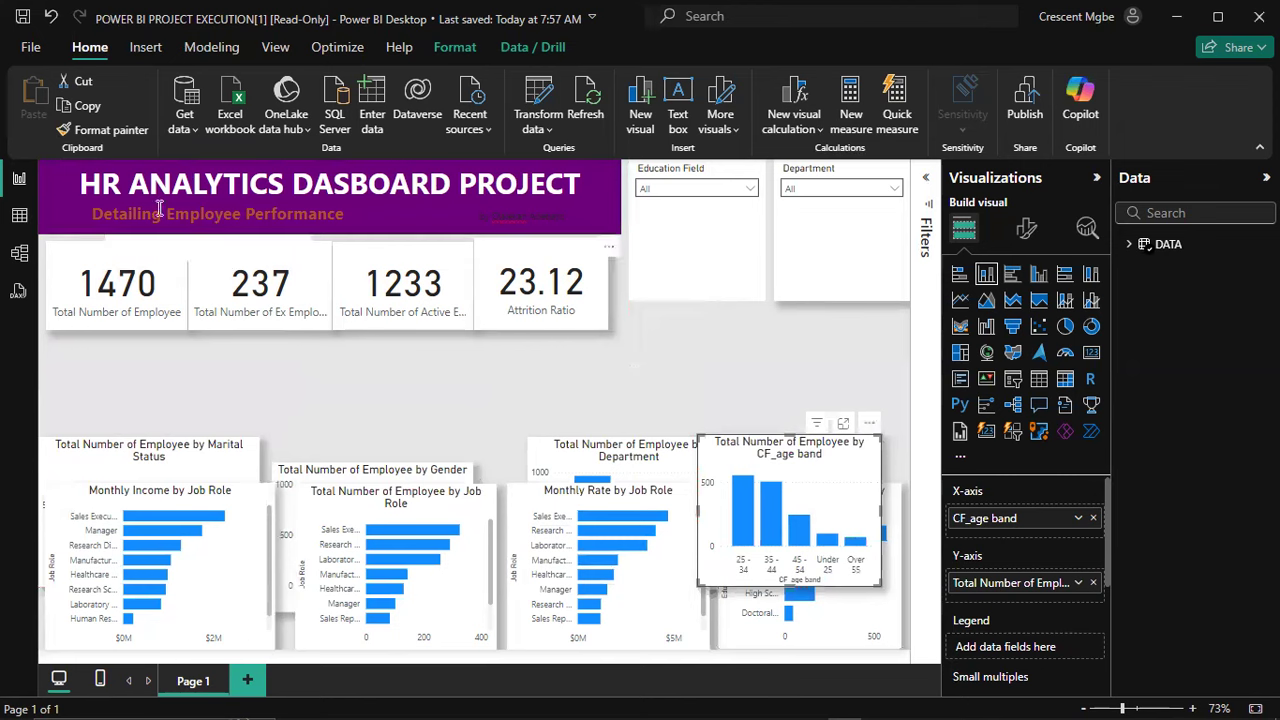
Step: Move the Attrition Ratio, active employee and ex-employee cards down, away from the title header
{"action": "left_click_drag", "start_coordinate": [502, 272], "coordinate": [649, 425]}
{"action": "left_click_drag", "start_coordinate": [443, 283], "coordinate": [569, 371]}
{"action": "left_click_drag", "start_coordinate": [313, 273], "coordinate": [477, 349]}
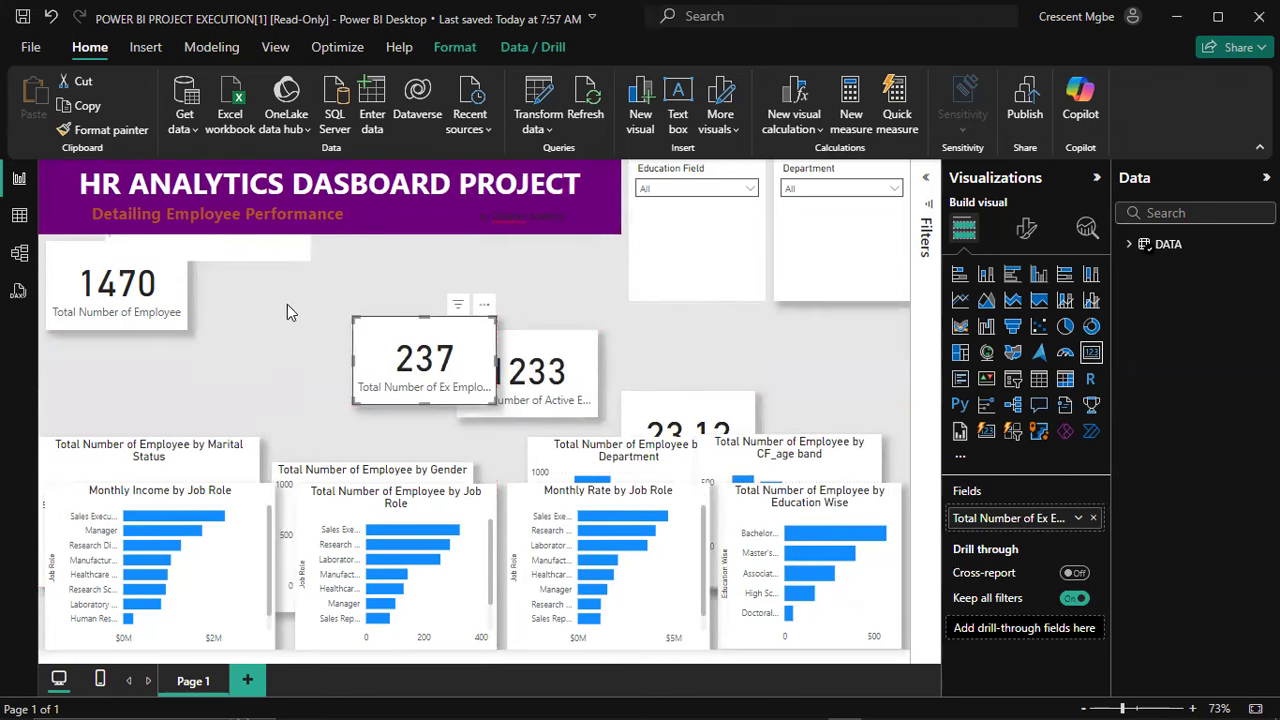
Step: Remove the empty text box lying between the title header and the employee cards
{"action": "left_click", "coordinate": [257, 253]}
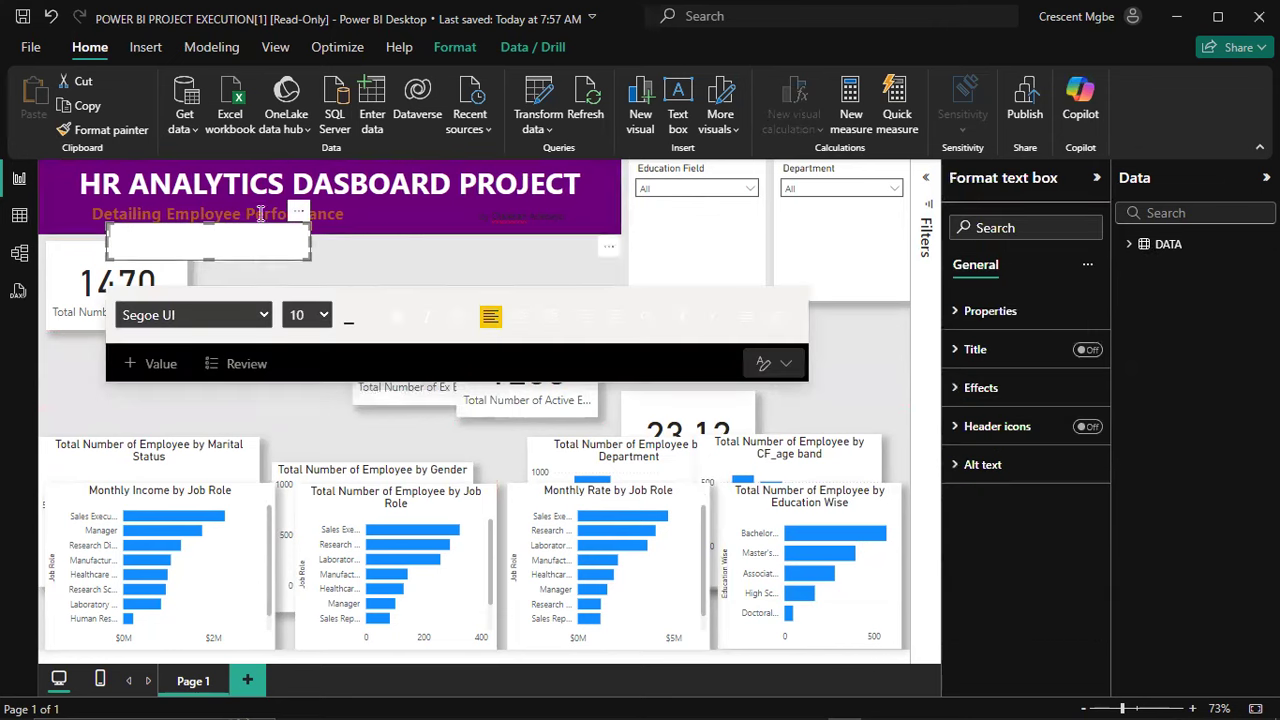
{"action": "left_click", "coordinate": [318, 258]}
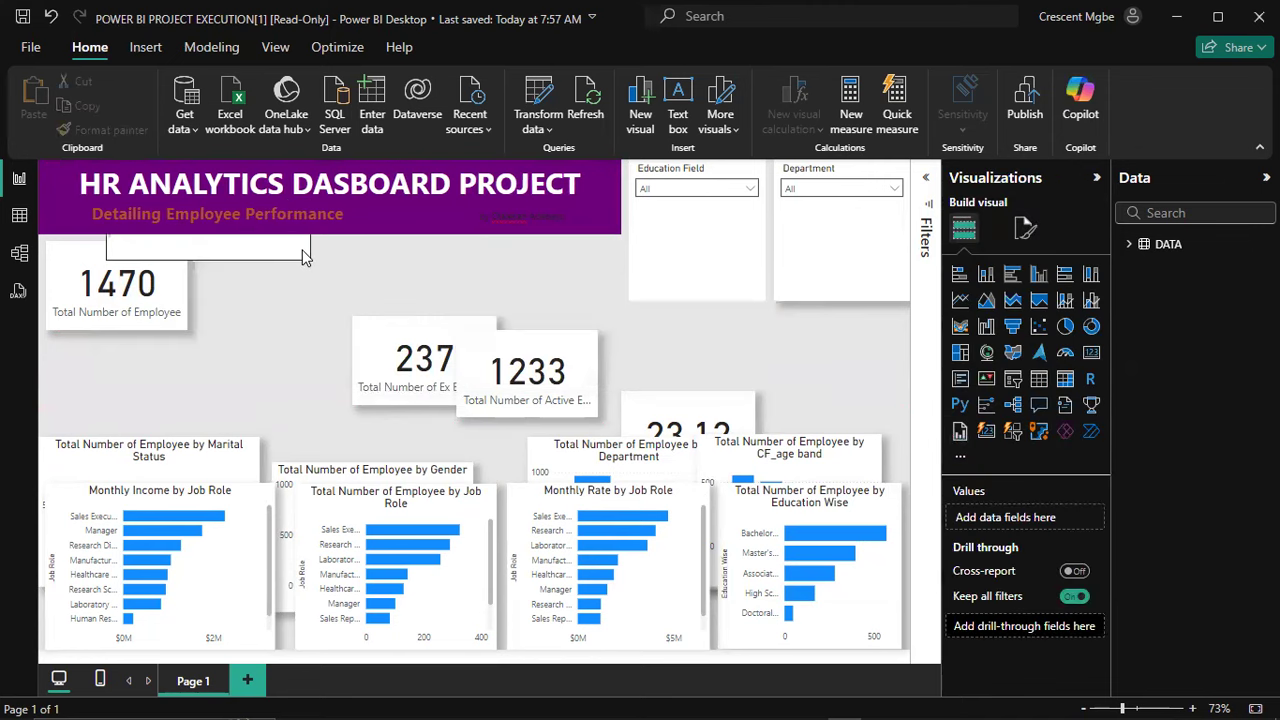
{"action": "left_click", "coordinate": [305, 257]}
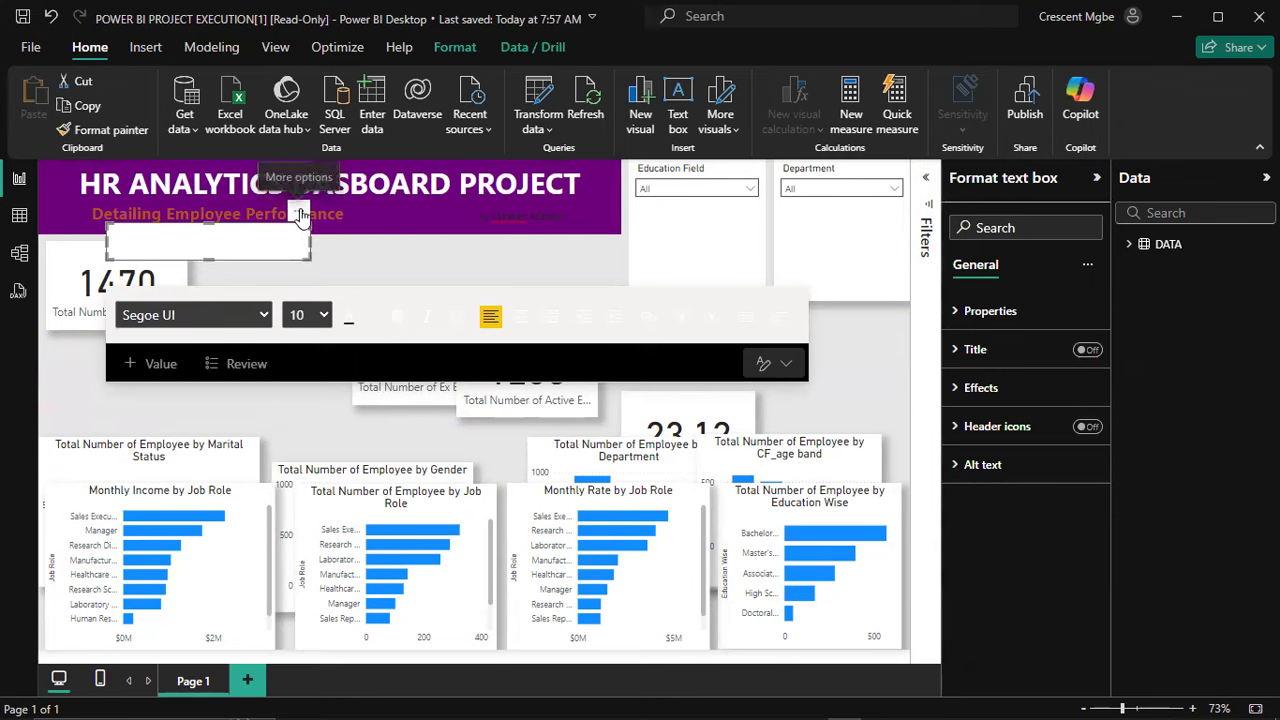
{"action": "left_click", "coordinate": [300, 216]}
{"action": "left_click", "coordinate": [343, 230]}
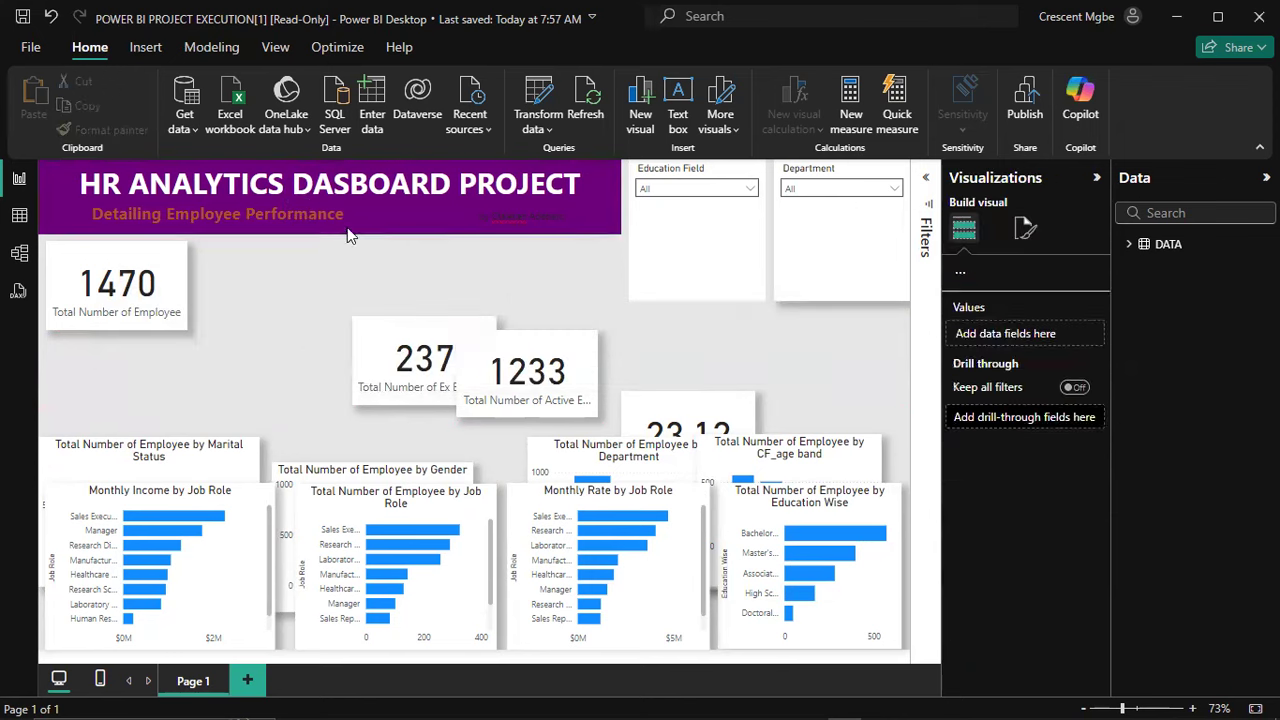
Step: Shrink the Total Number of Employee card and turn off its category label
{"action": "left_click", "coordinate": [160, 285]}
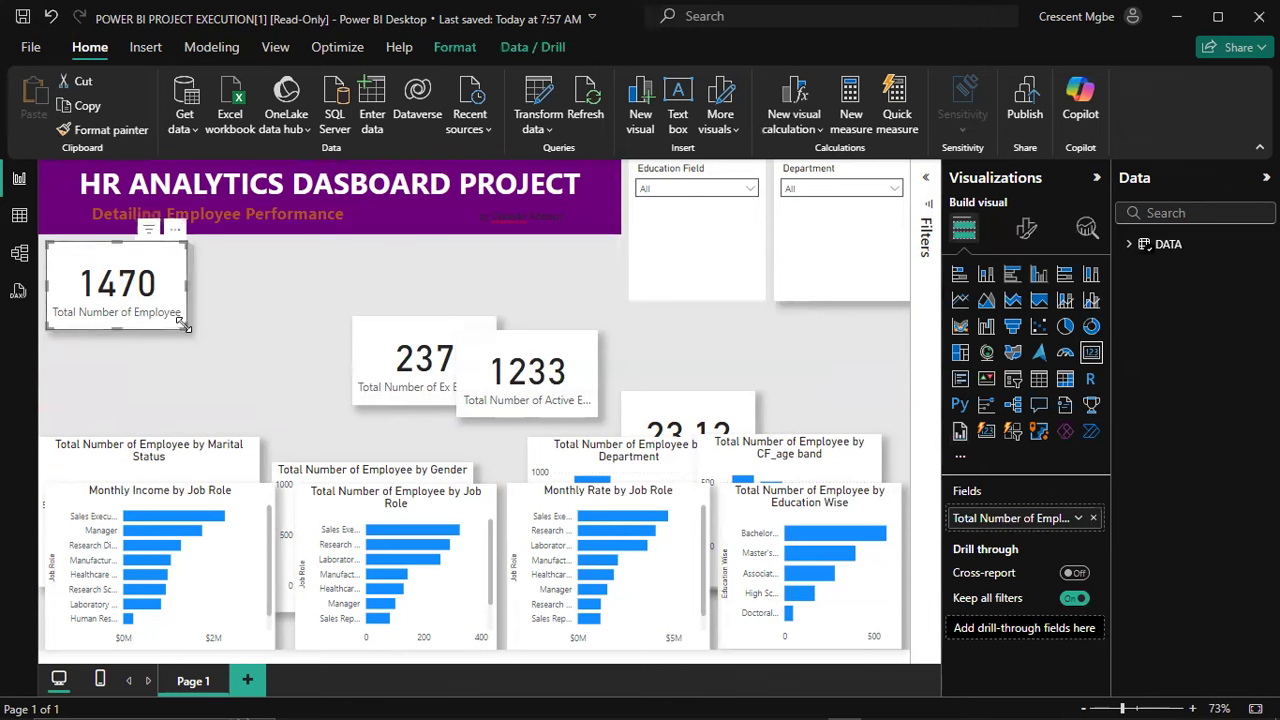
{"action": "left_click_drag", "start_coordinate": [174, 321], "coordinate": [156, 287]}
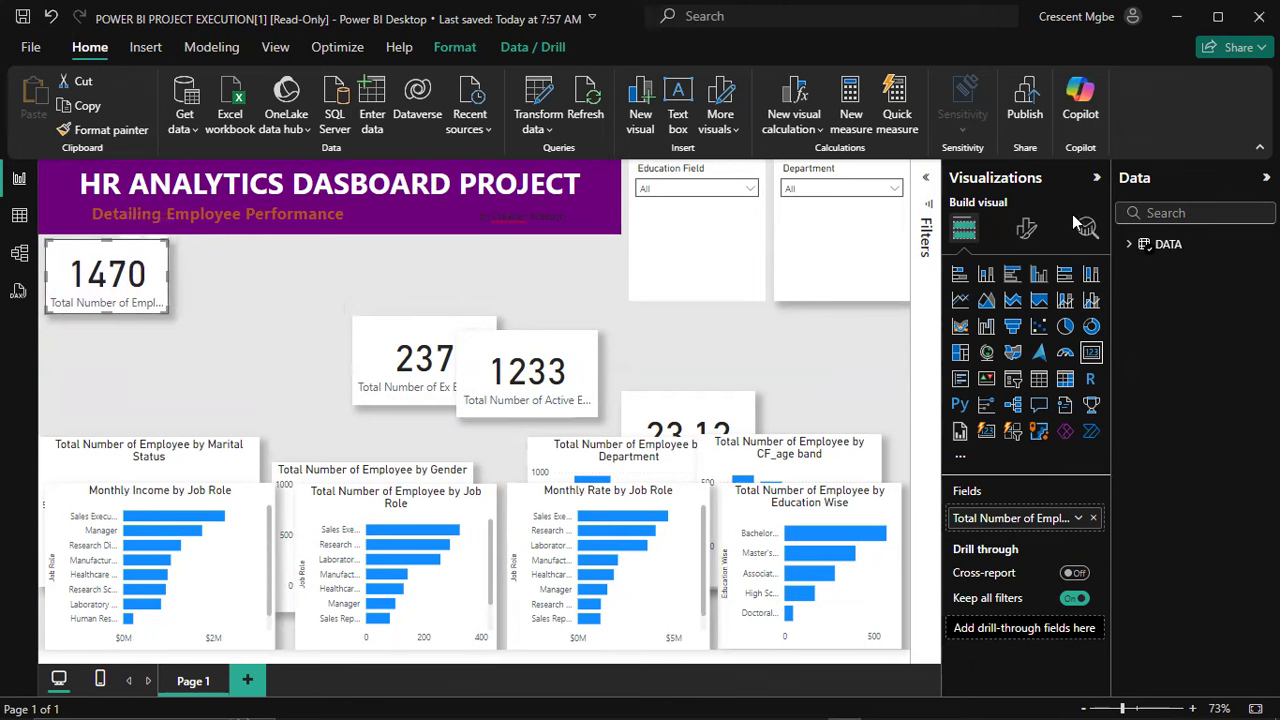
{"action": "left_click", "coordinate": [1020, 230]}
{"action": "left_click", "coordinate": [1085, 398]}
{"action": "left_click", "coordinate": [1086, 400]}
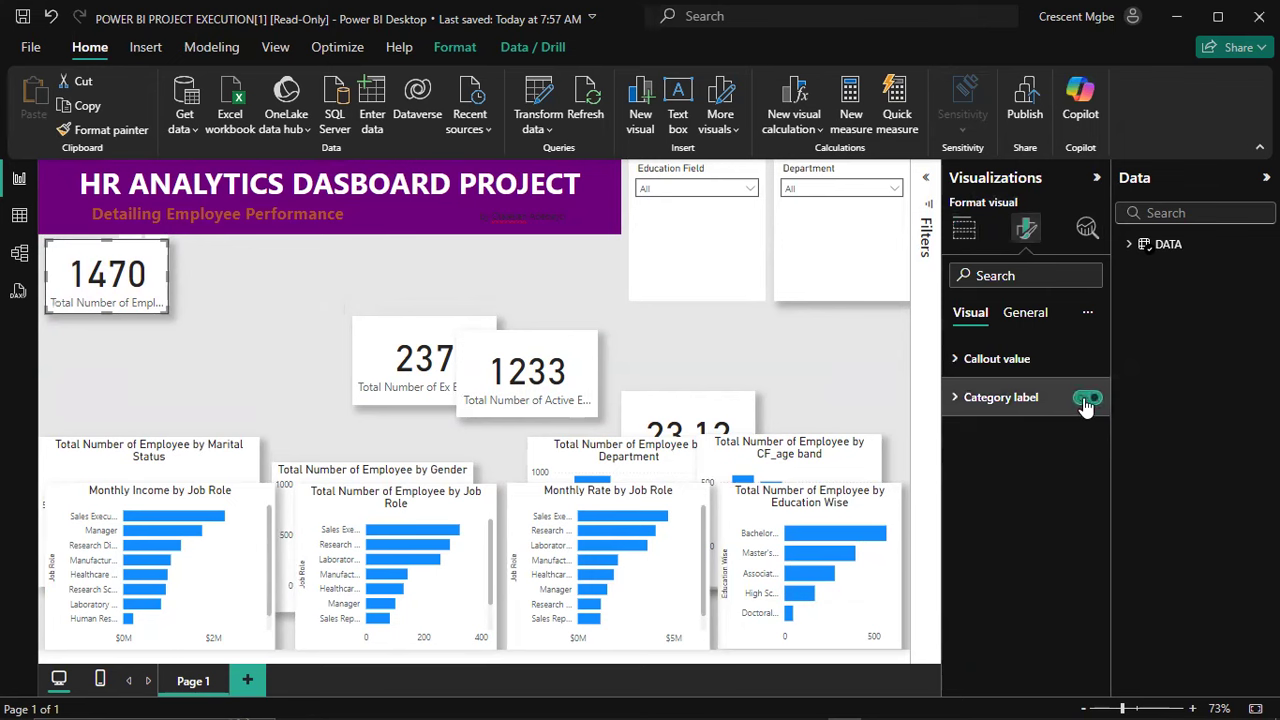
{"action": "left_click", "coordinate": [1086, 400]}
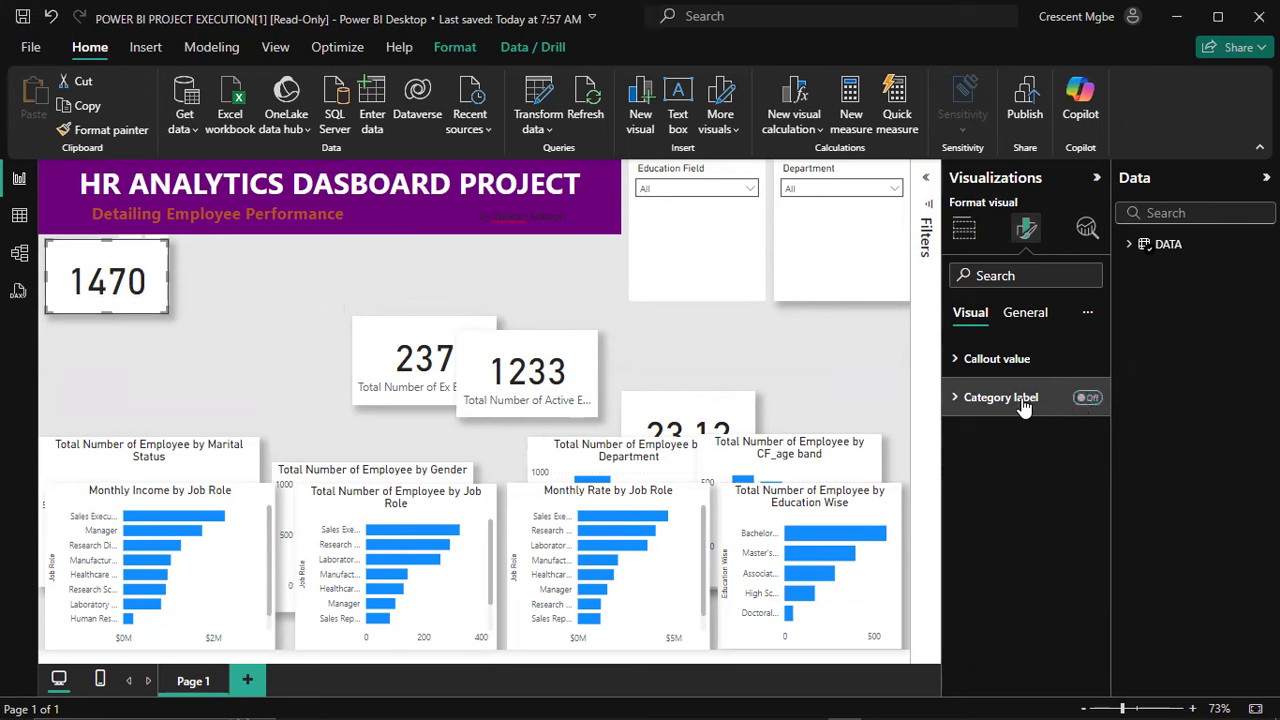
Step: Turn on the employee card's title with the text "Total Employee" and center it horizontally
{"action": "left_click", "coordinate": [1025, 313]}
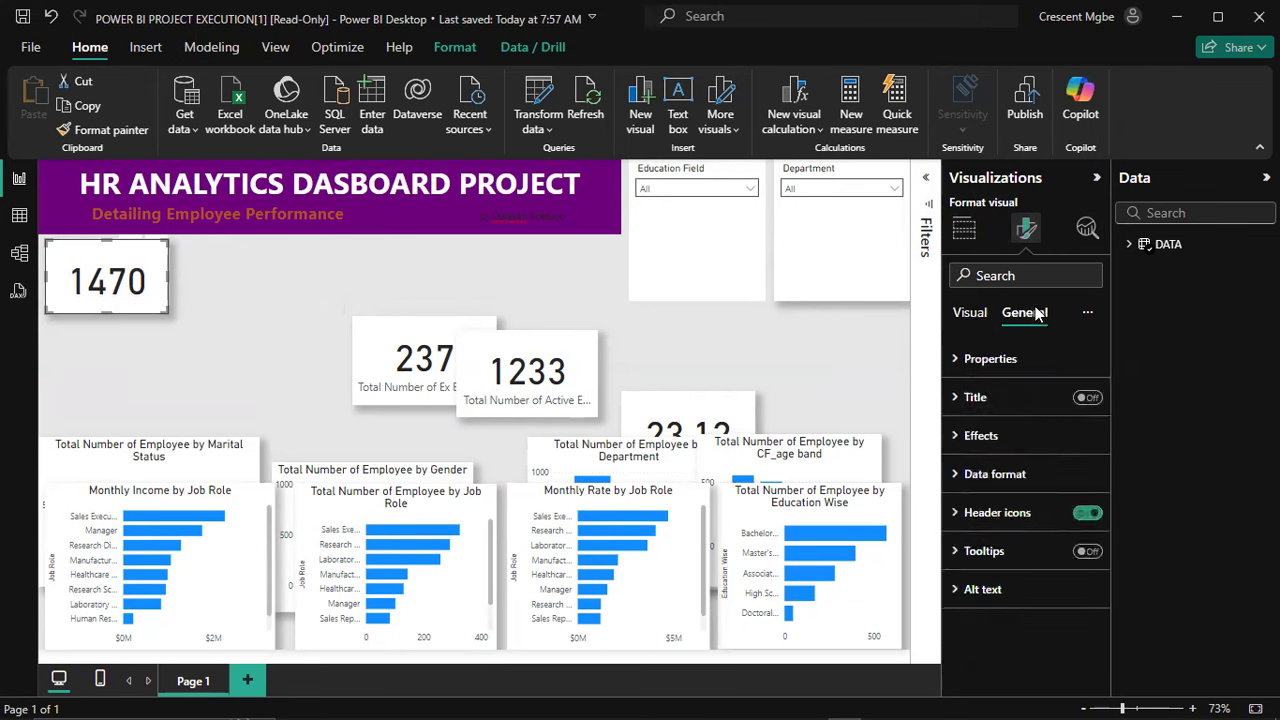
{"action": "left_click", "coordinate": [962, 400]}
{"action": "left_click", "coordinate": [1088, 398]}
{"action": "left_click", "coordinate": [984, 492]}
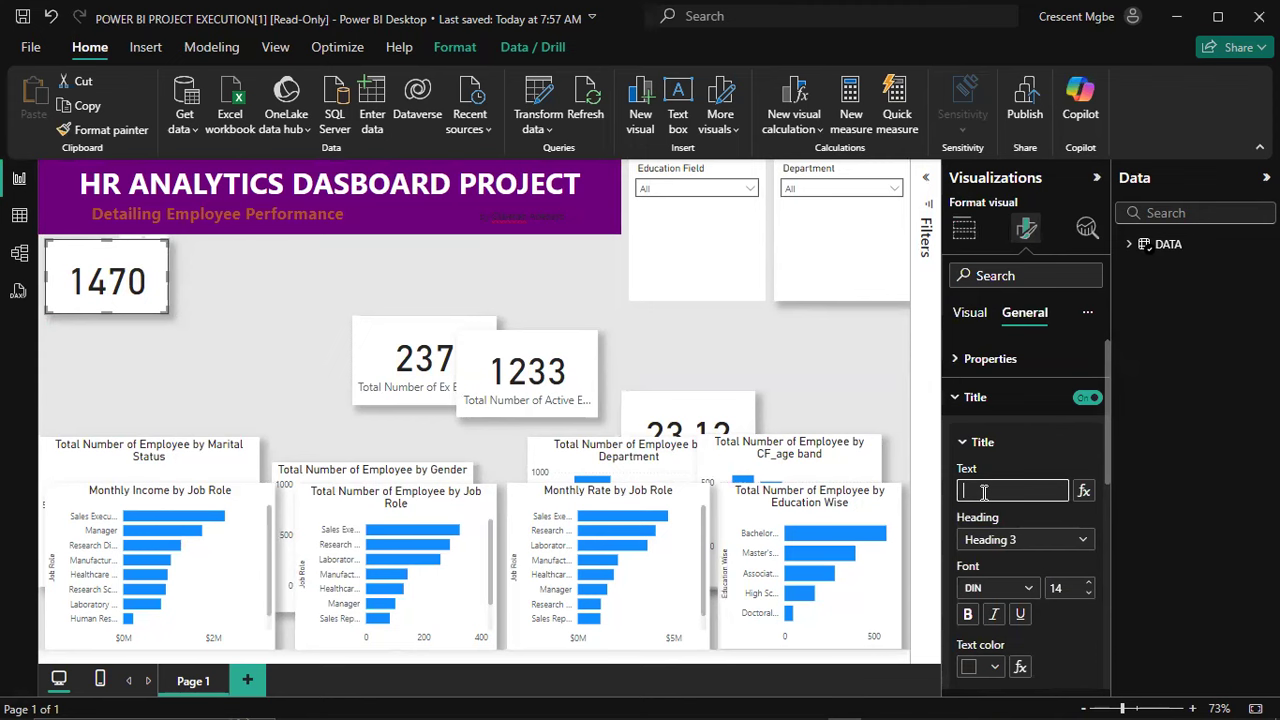
{"action": "type", "text": "Total Employee"}
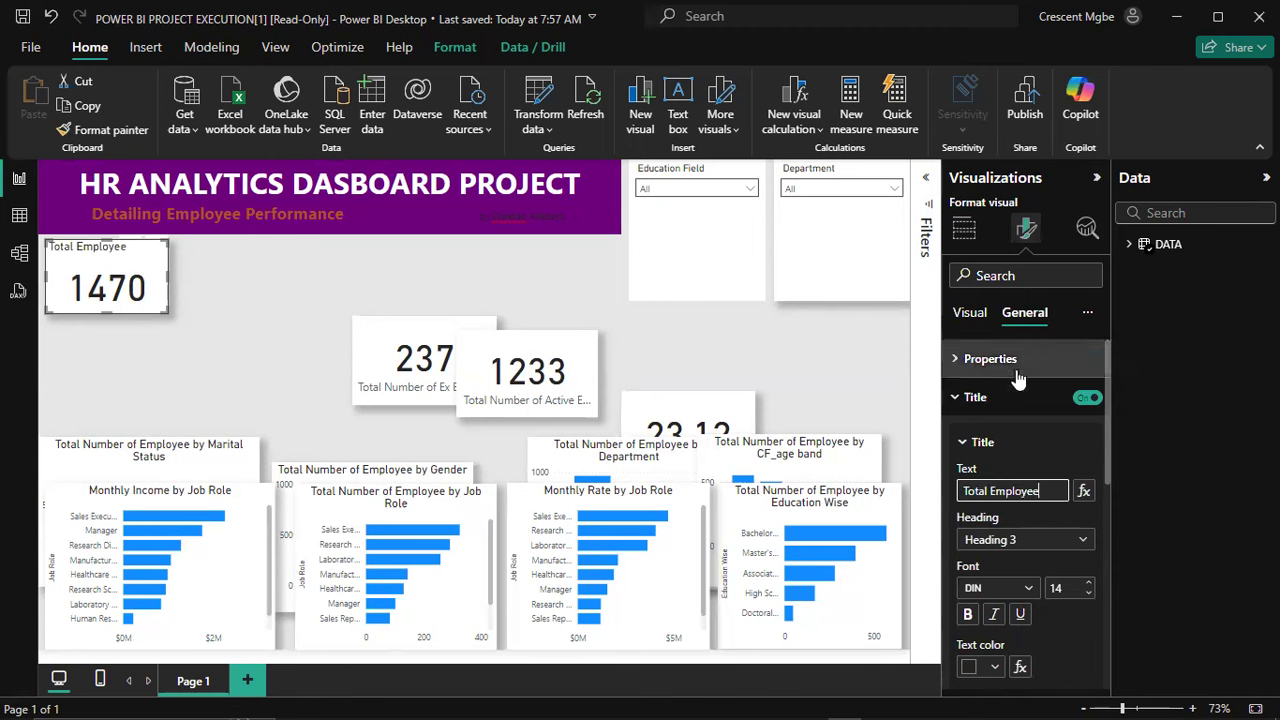
{"action": "scroll", "coordinate": [1017, 378], "scroll_direction": "down", "scroll_amount": 2}
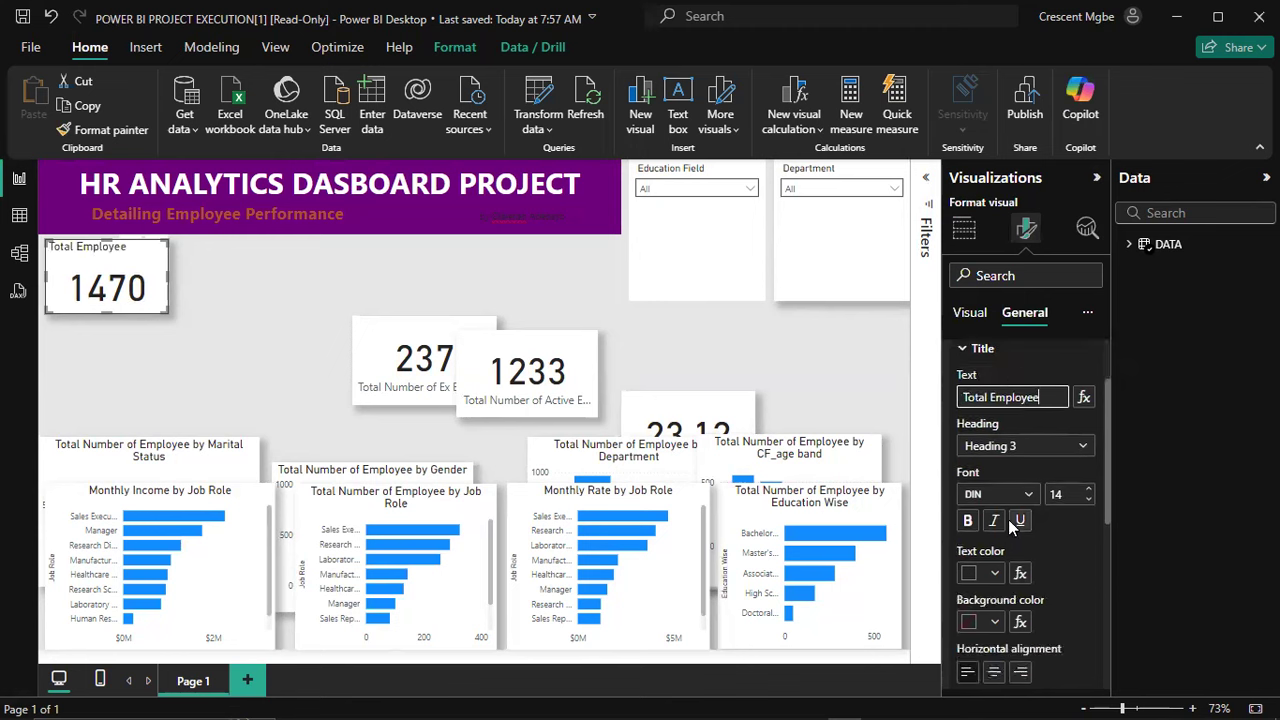
{"action": "scroll", "coordinate": [1009, 507], "scroll_direction": "down", "scroll_amount": 1}
{"action": "left_click", "coordinate": [993, 578]}
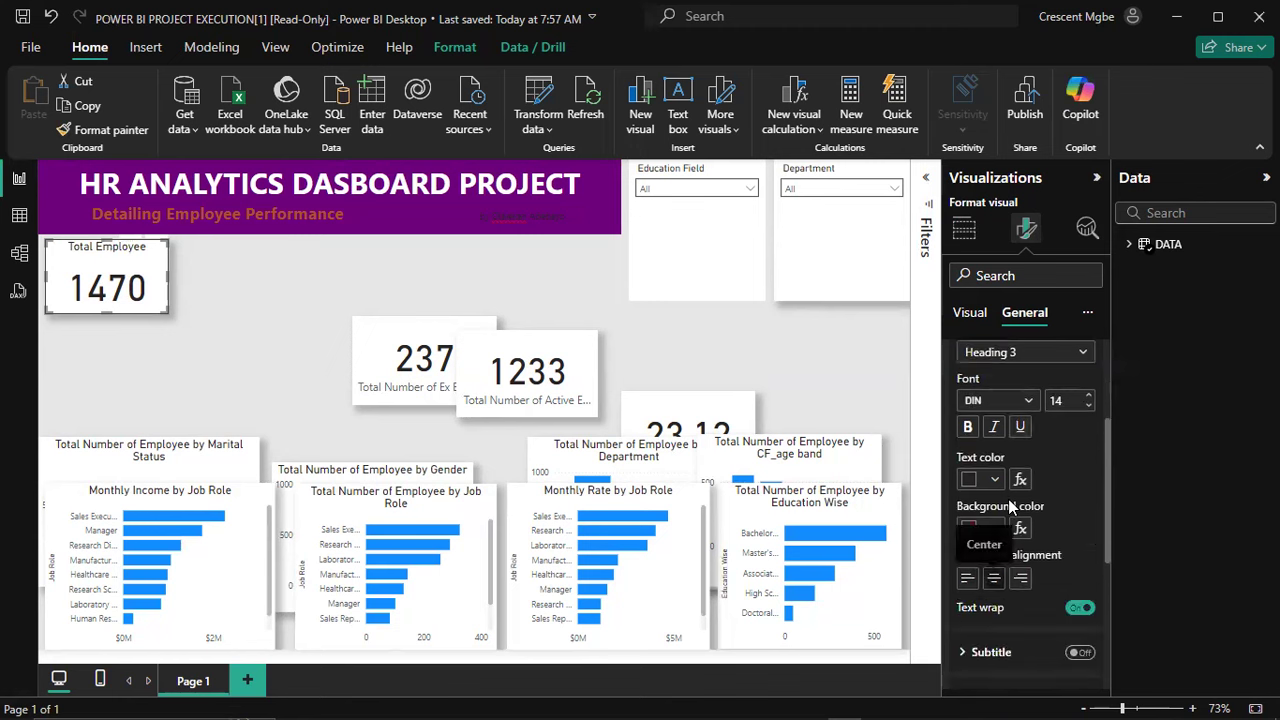
Step: Turn on the divider below the "Total Employee" card title and show its line settings
{"action": "scroll", "coordinate": [1010, 507], "scroll_direction": "down", "scroll_amount": 1}
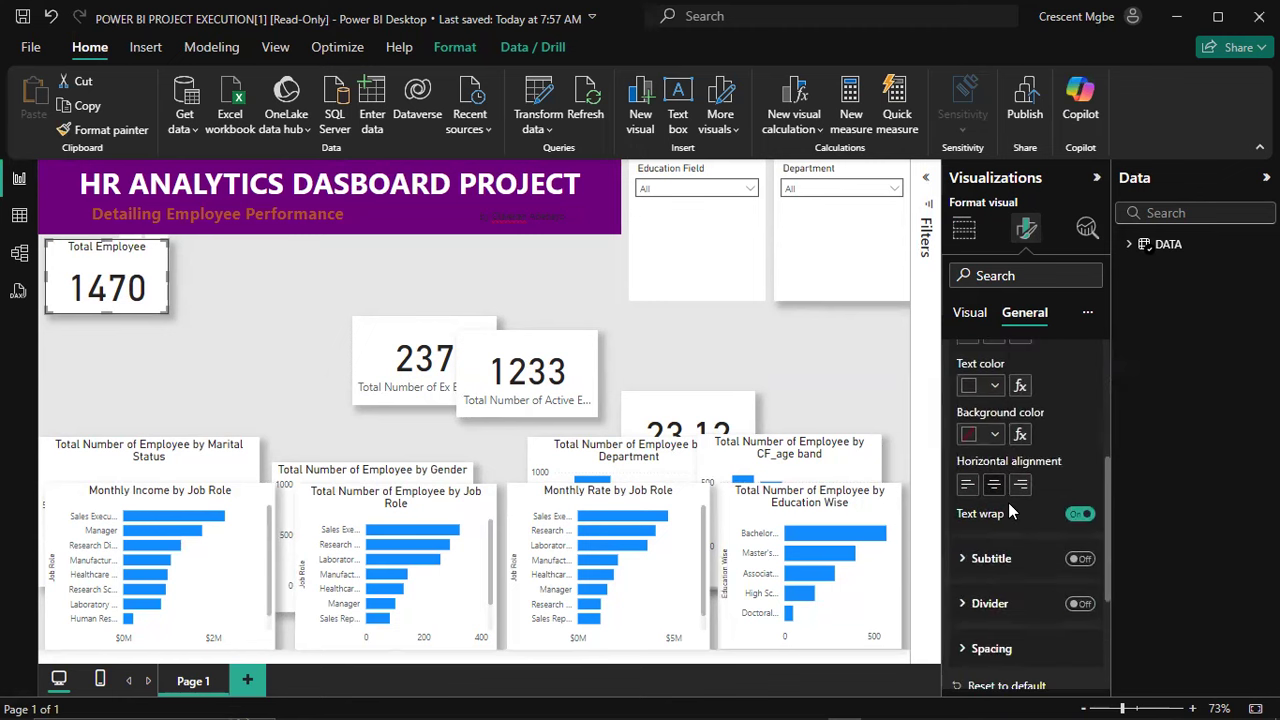
{"action": "left_click", "coordinate": [1078, 604]}
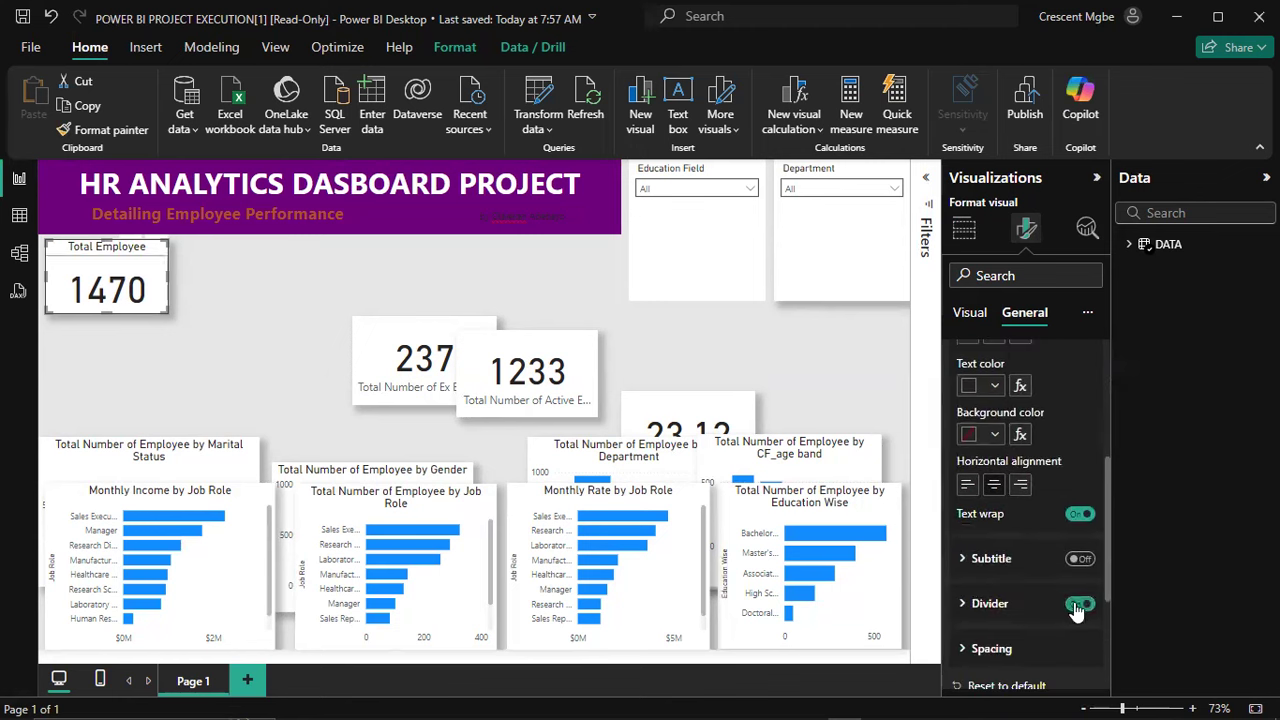
{"action": "left_click", "coordinate": [1076, 608]}
{"action": "scroll", "coordinate": [1074, 600], "scroll_direction": "down", "scroll_amount": 2}
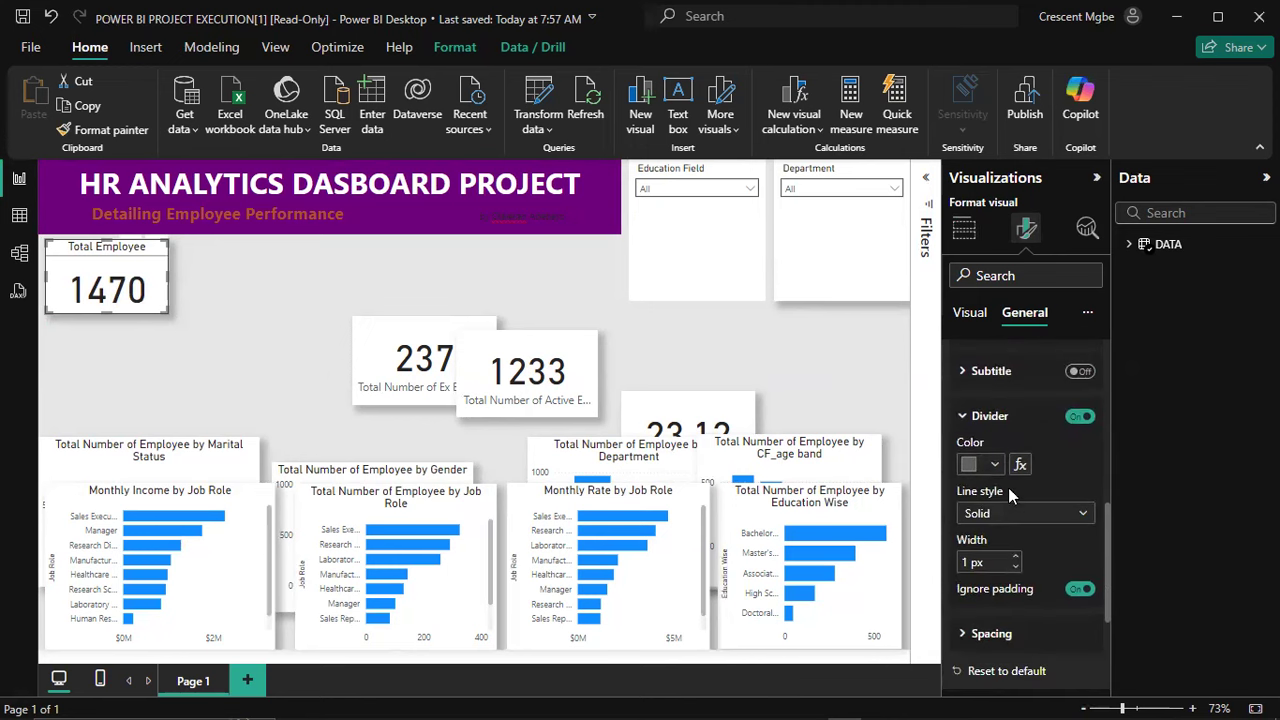
Step: Color the divider on the Total Employee card purple and set its title text color to orange
{"action": "left_click", "coordinate": [995, 466]}
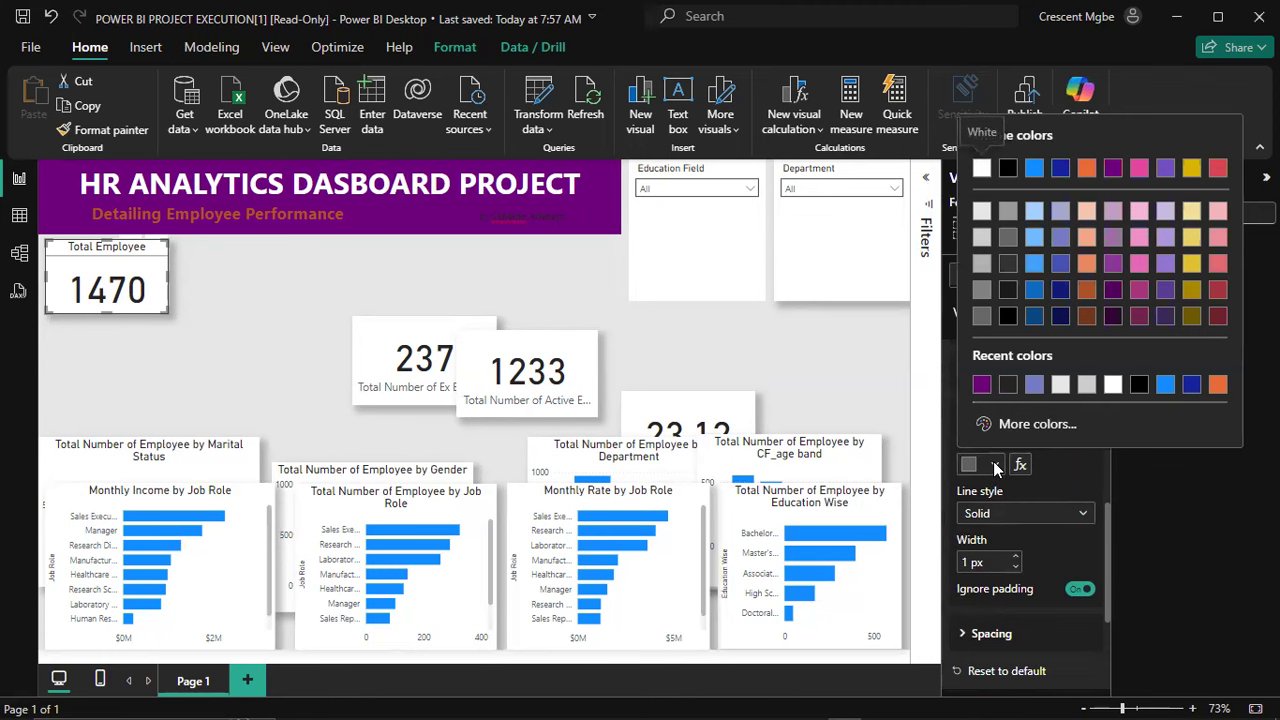
{"action": "left_click", "coordinate": [981, 385]}
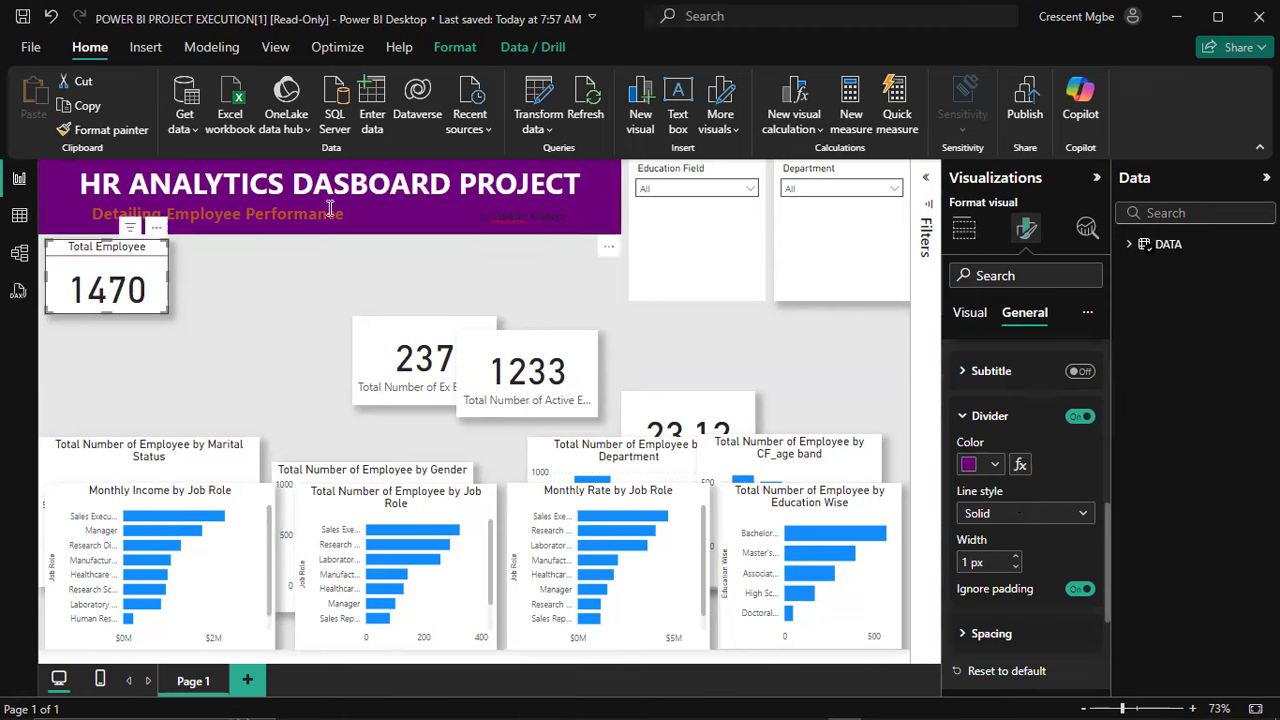
{"action": "scroll", "coordinate": [978, 429], "scroll_direction": "up", "scroll_amount": 5}
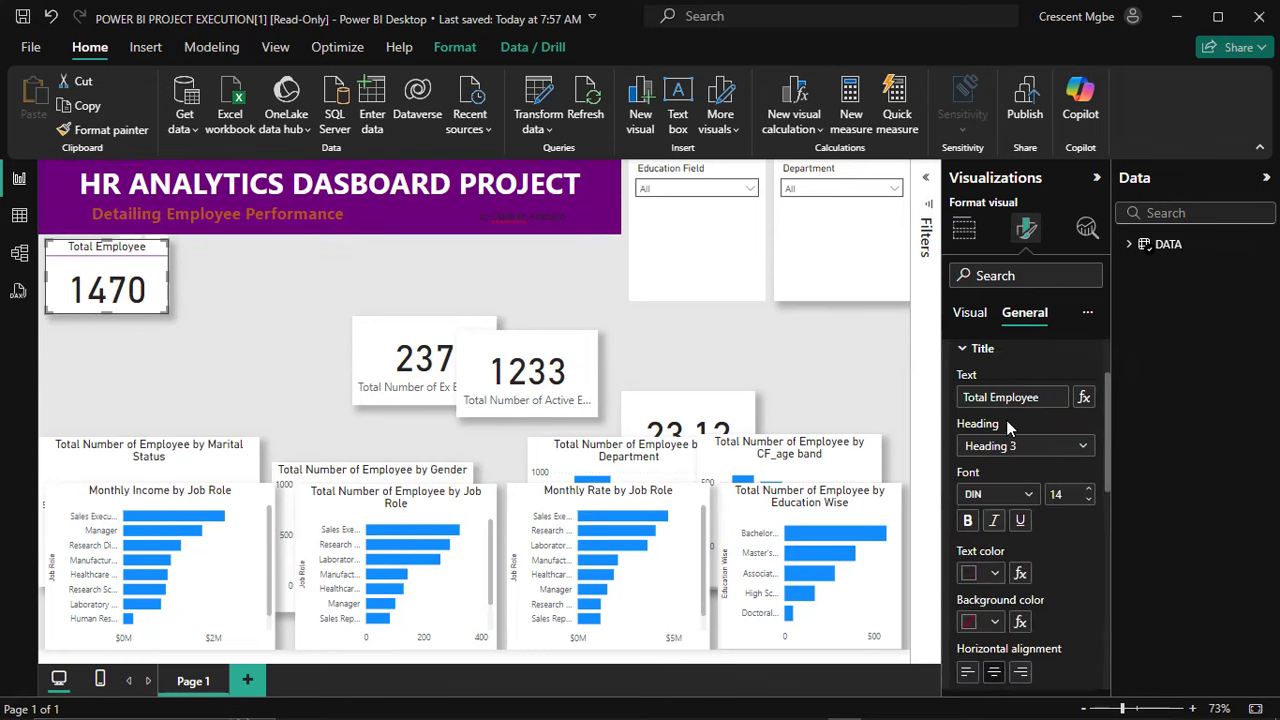
{"action": "scroll", "coordinate": [1012, 527], "scroll_direction": "down", "scroll_amount": 2}
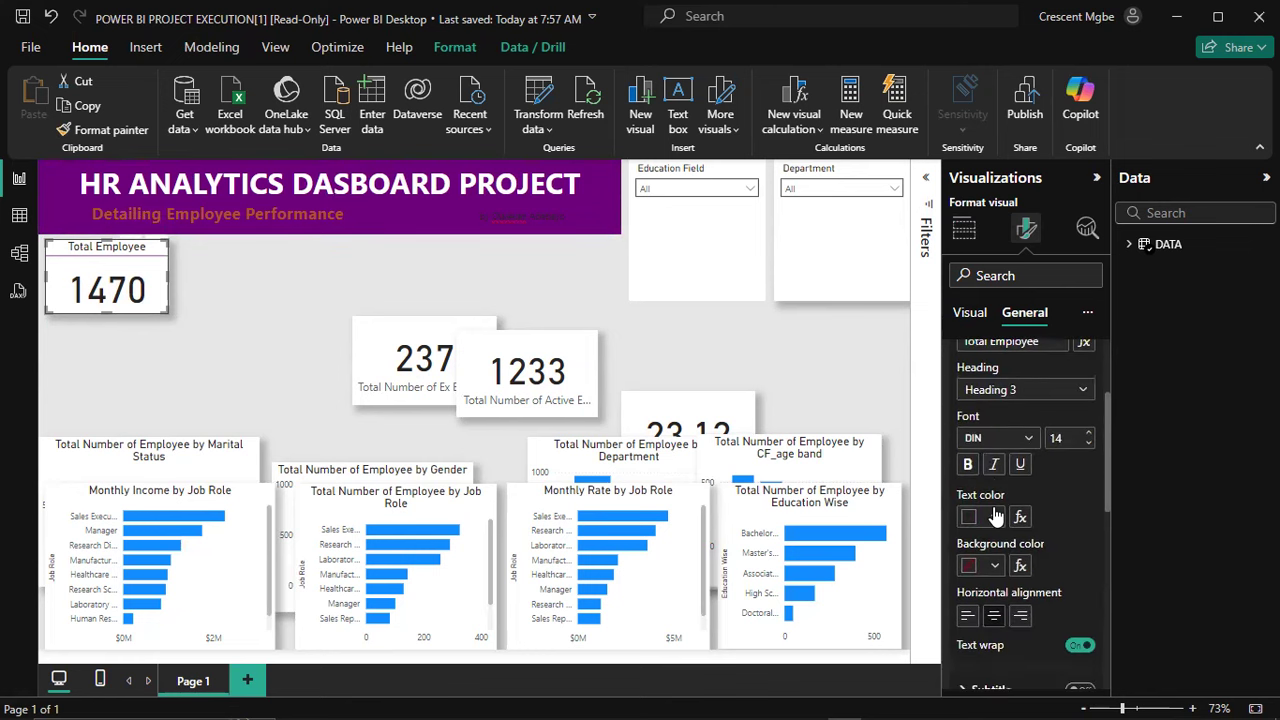
{"action": "left_click", "coordinate": [995, 480]}
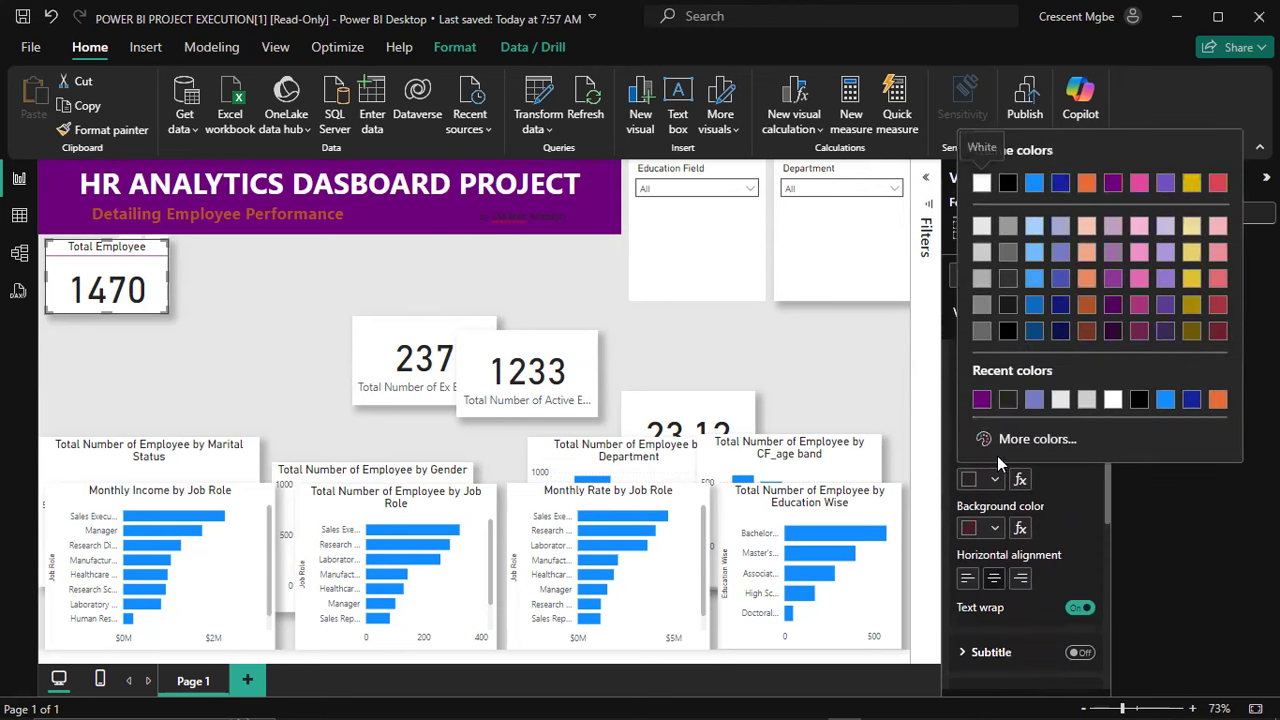
{"action": "left_click", "coordinate": [1087, 305]}
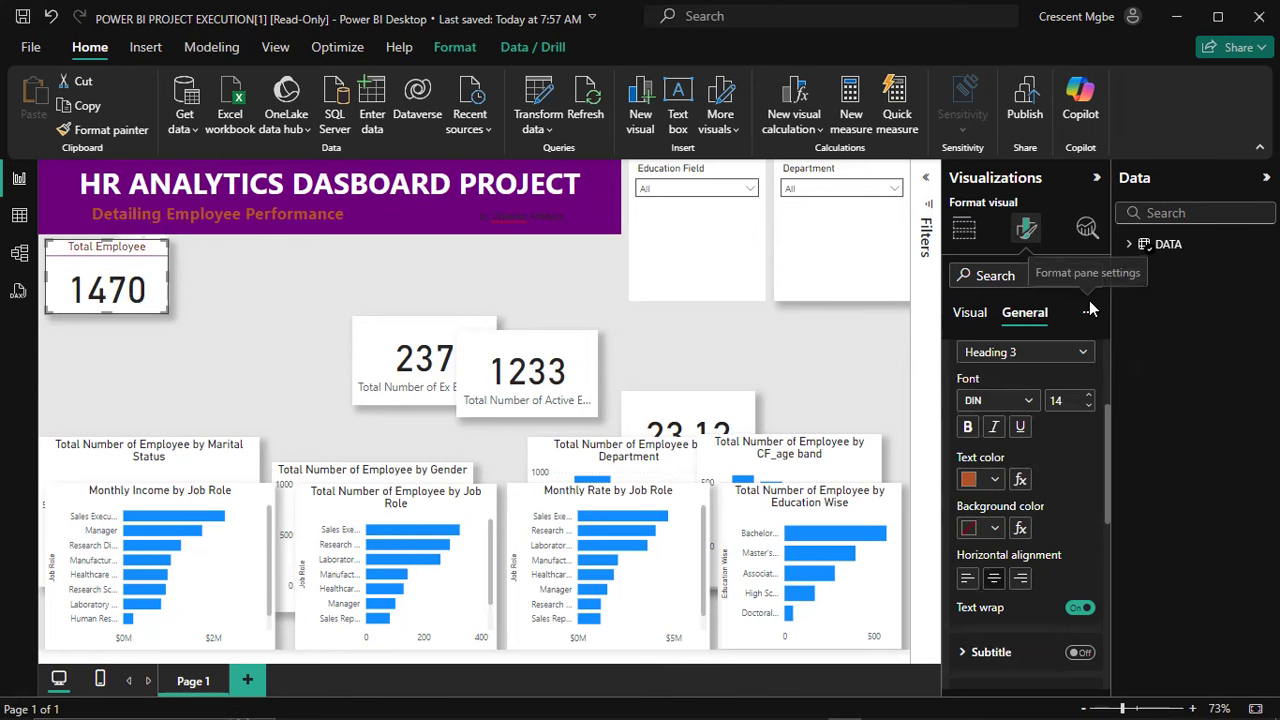
{"action": "left_click", "coordinate": [995, 480]}
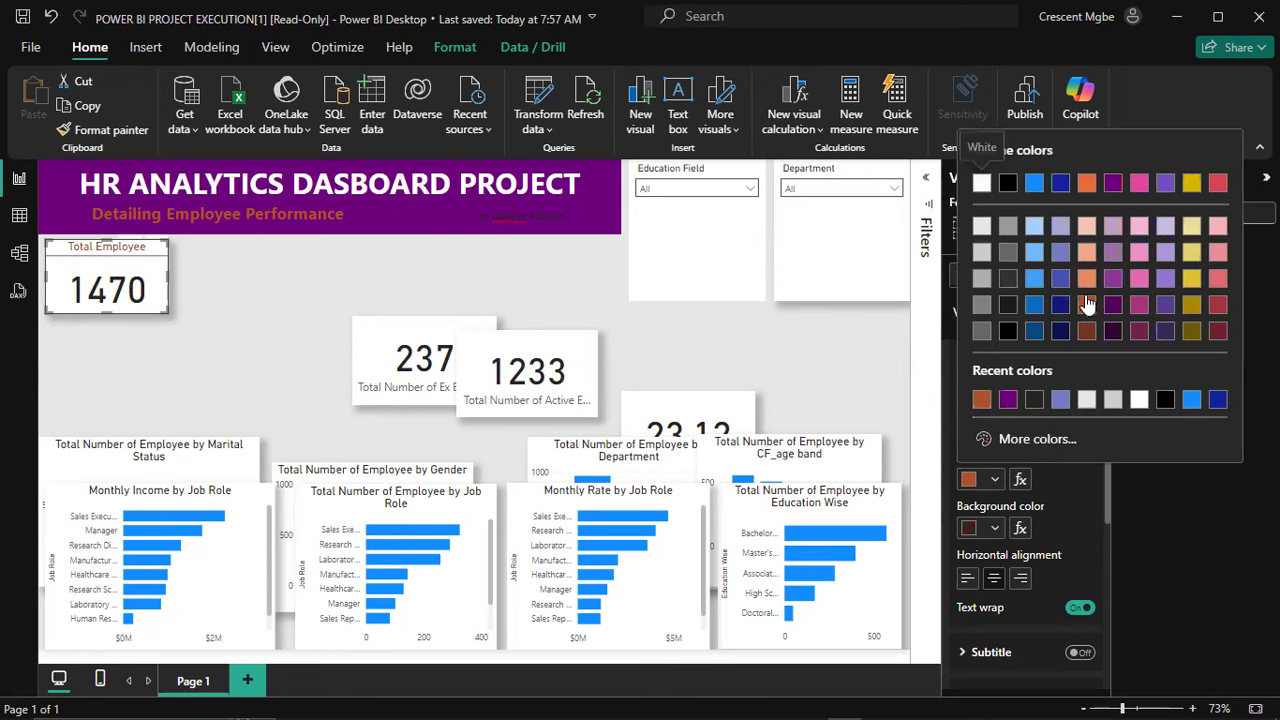
{"action": "left_click", "coordinate": [1088, 184]}
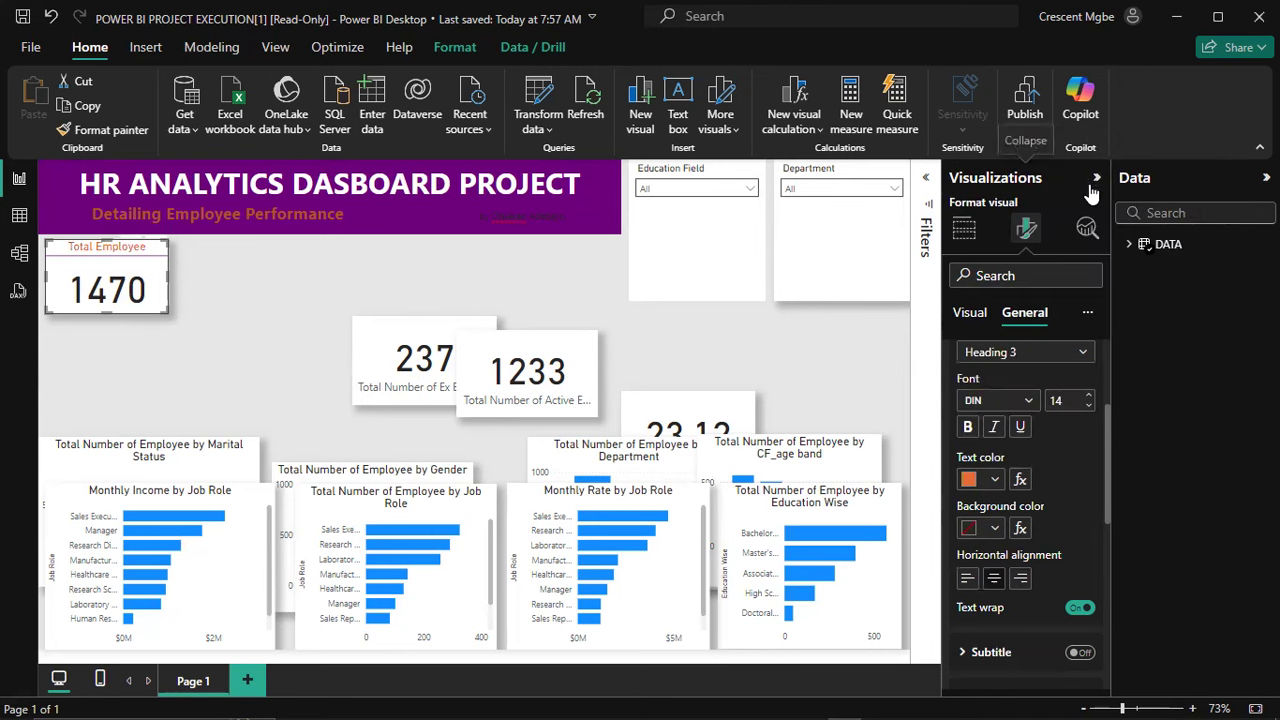
Step: Try bold formatting on the Total Employee card's title
{"action": "left_click", "coordinate": [968, 430]}
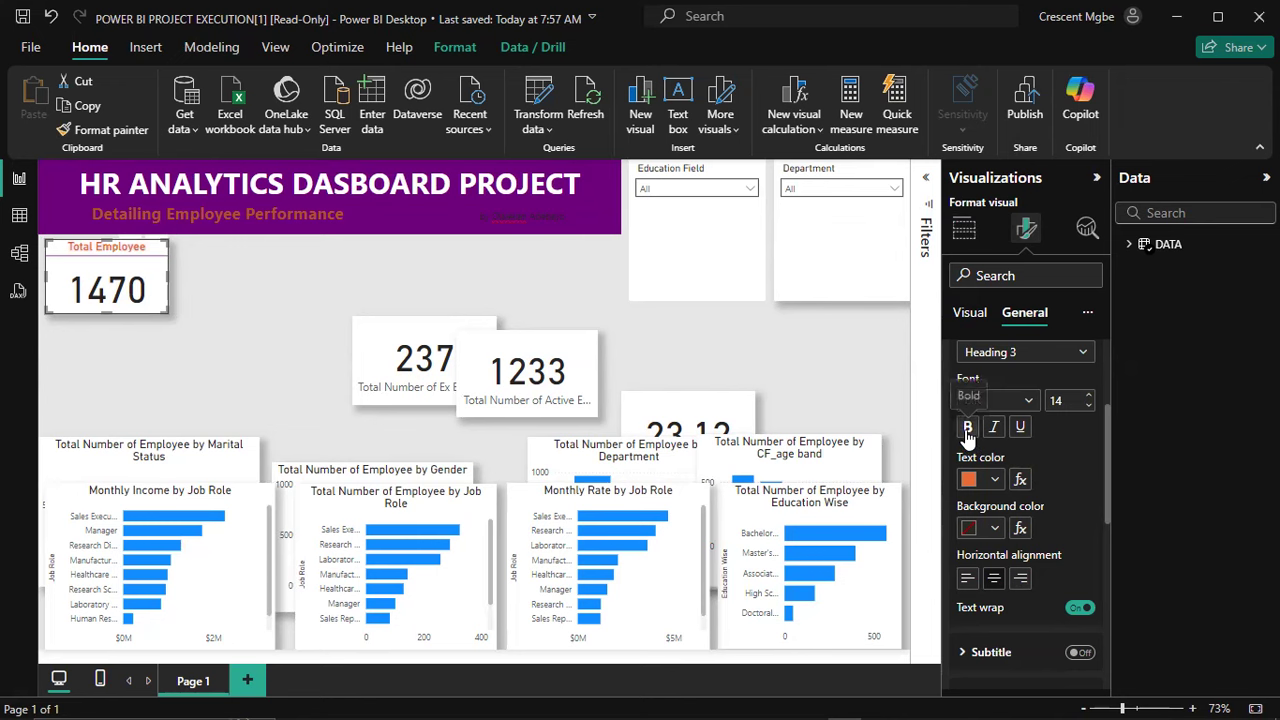
{"action": "left_click", "coordinate": [968, 430]}
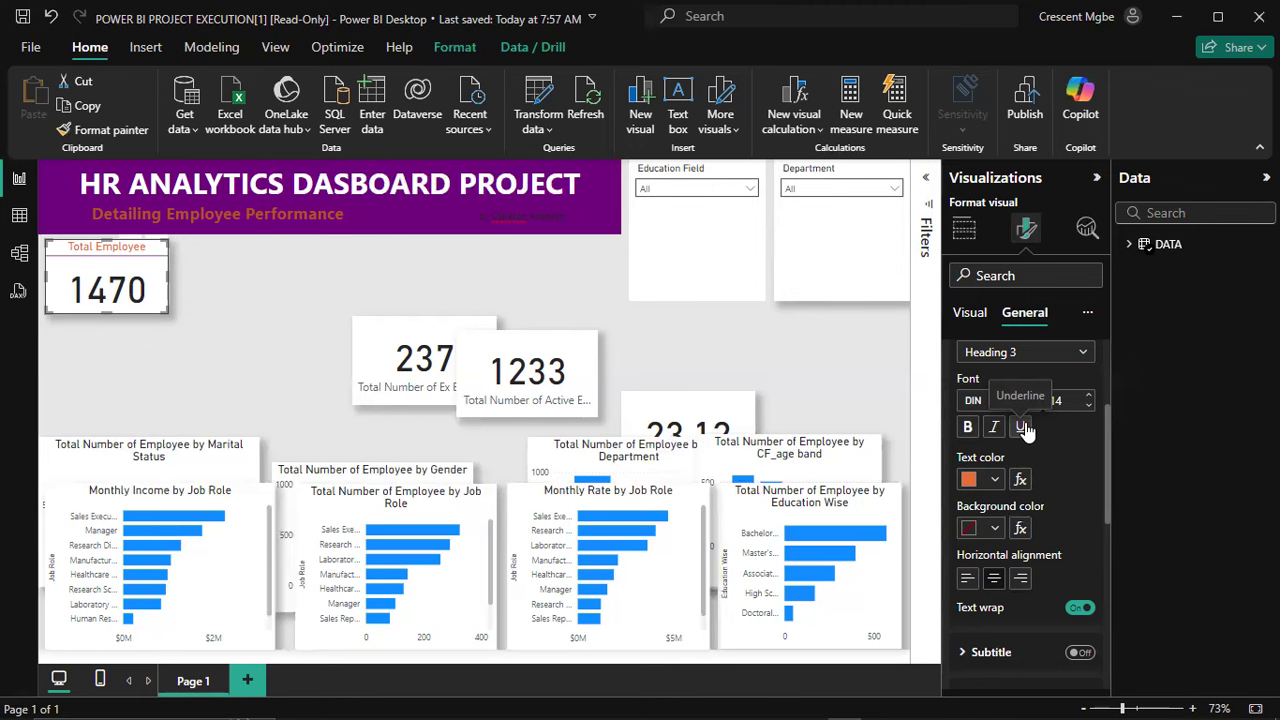
Step: Look over the employee card's remaining title and divider settings, and collapse those setting groups
{"action": "scroll", "coordinate": [1022, 430], "scroll_direction": "down", "scroll_amount": 2}
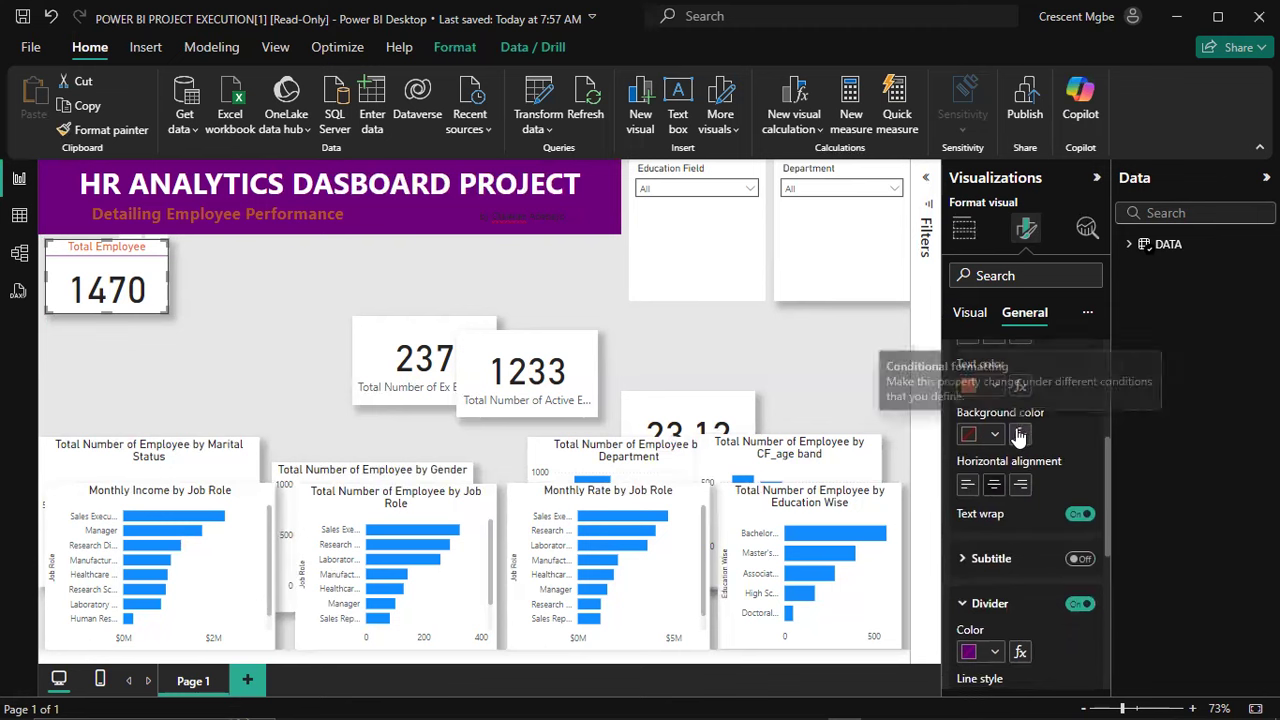
{"action": "scroll", "coordinate": [1018, 436], "scroll_direction": "down", "scroll_amount": 5}
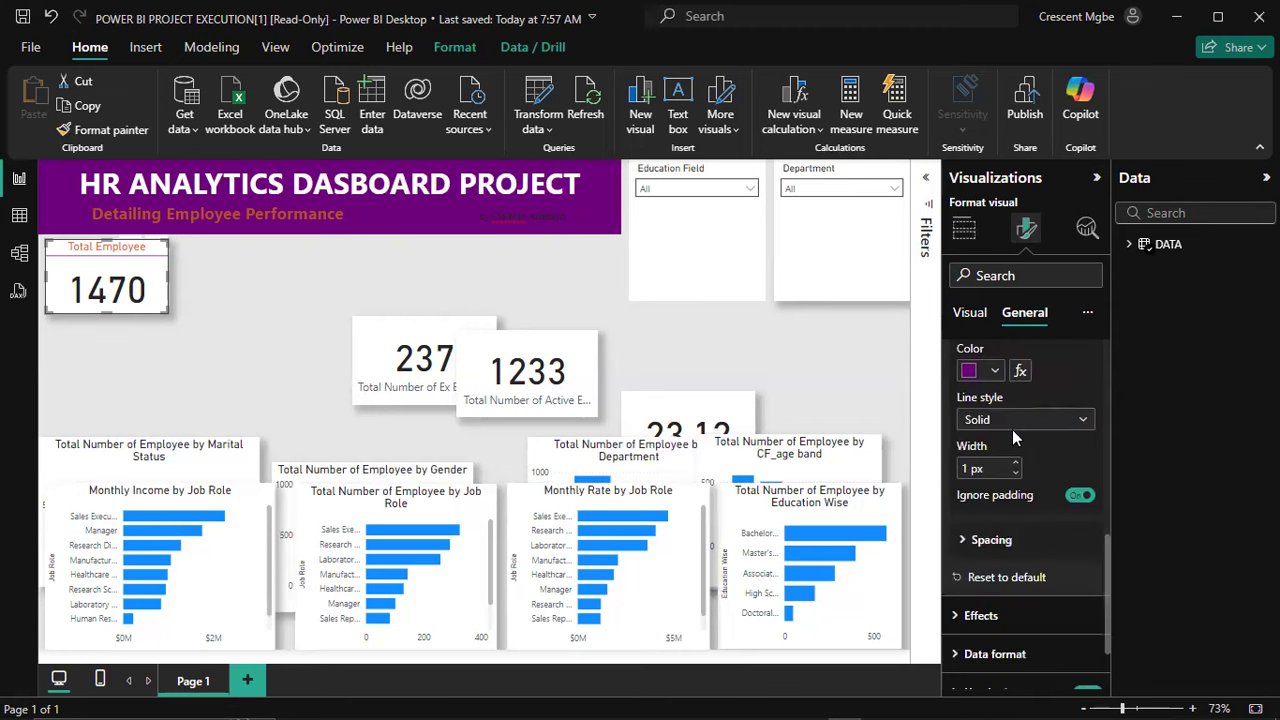
{"action": "scroll", "coordinate": [1012, 432], "scroll_direction": "down", "scroll_amount": 2}
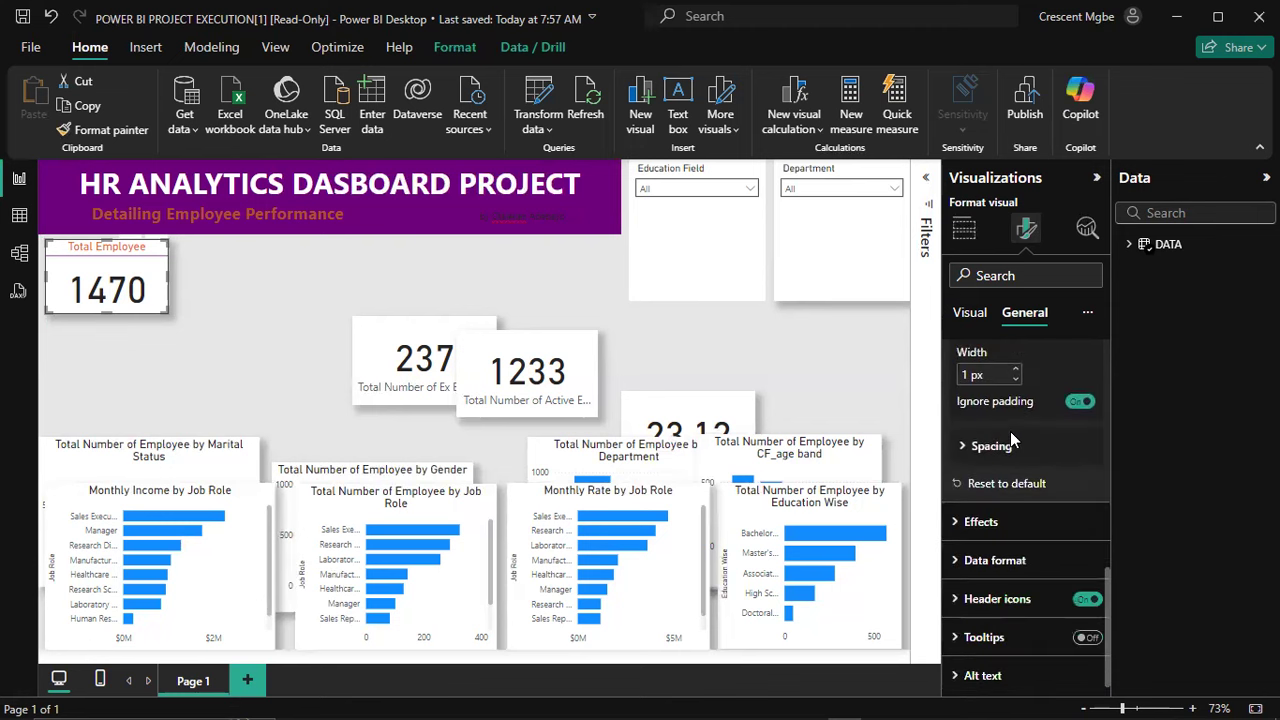
{"action": "scroll", "coordinate": [1010, 431], "scroll_direction": "up", "scroll_amount": 5}
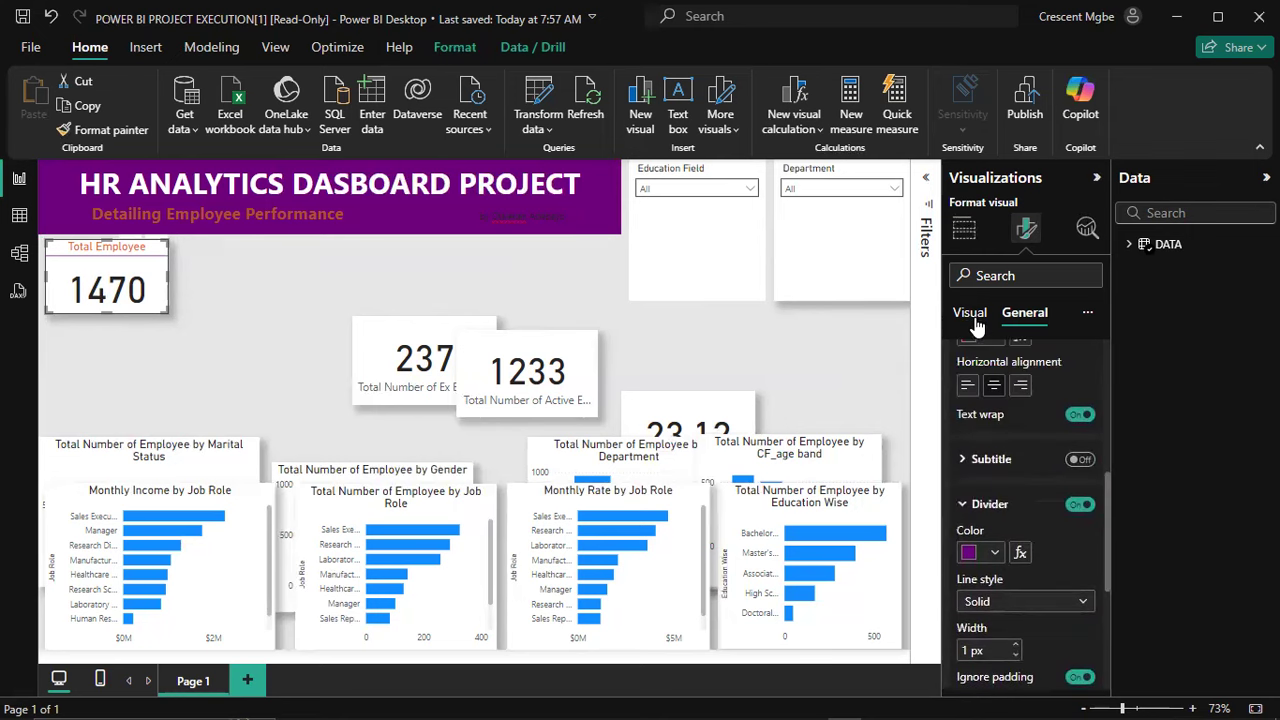
{"action": "left_click", "coordinate": [966, 505]}
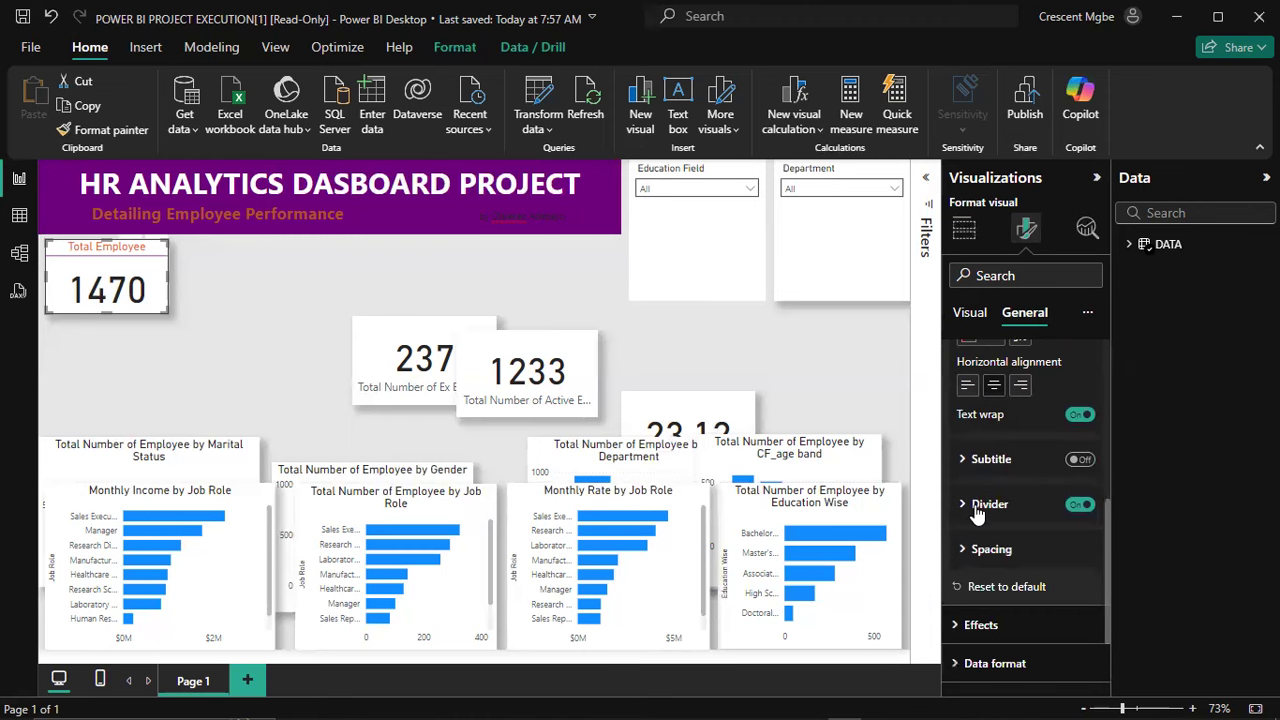
{"action": "scroll", "coordinate": [970, 485], "scroll_direction": "down", "scroll_amount": 2}
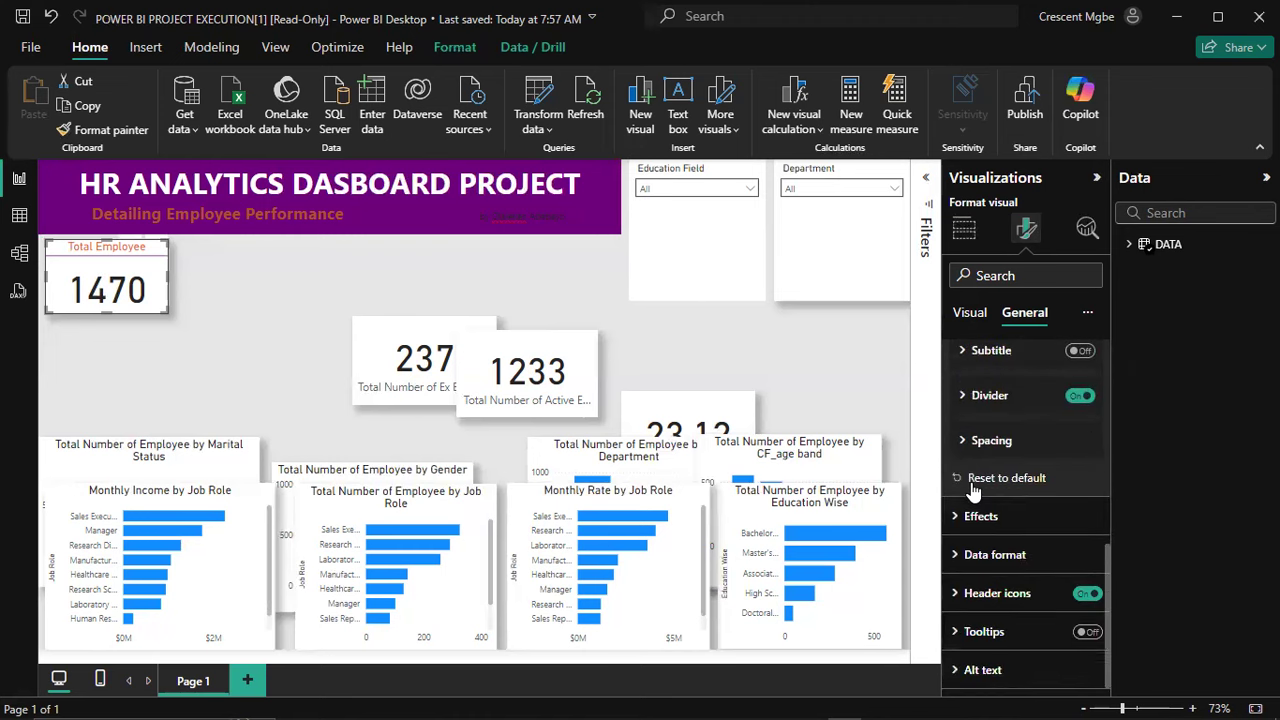
{"action": "scroll", "coordinate": [972, 490], "scroll_direction": "up", "scroll_amount": 6}
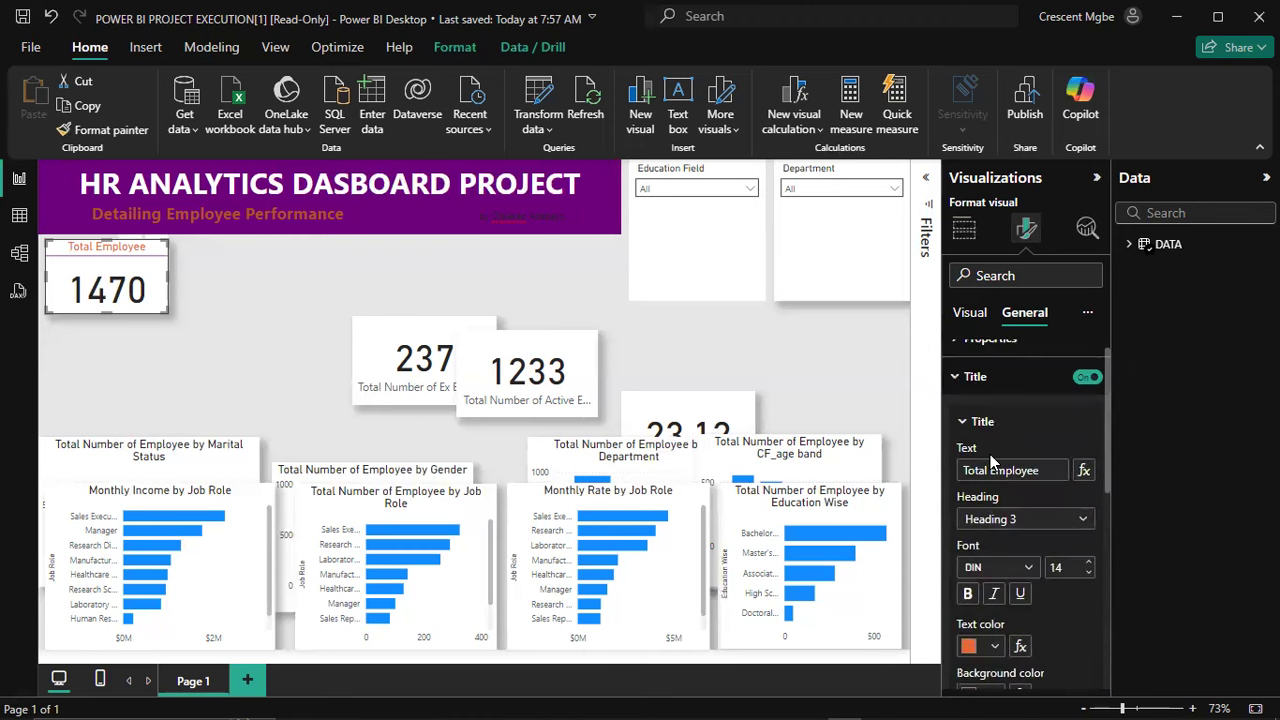
{"action": "left_click", "coordinate": [975, 423]}
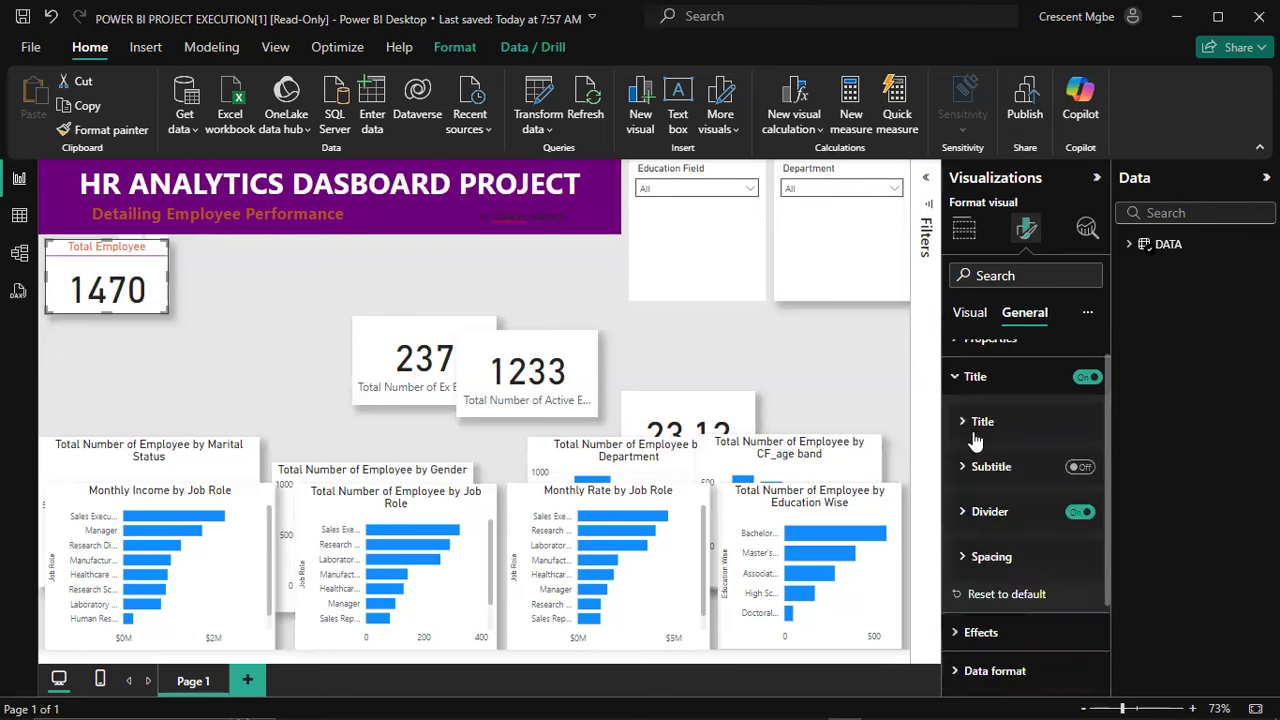
{"action": "scroll", "coordinate": [961, 485], "scroll_direction": "up", "scroll_amount": 1}
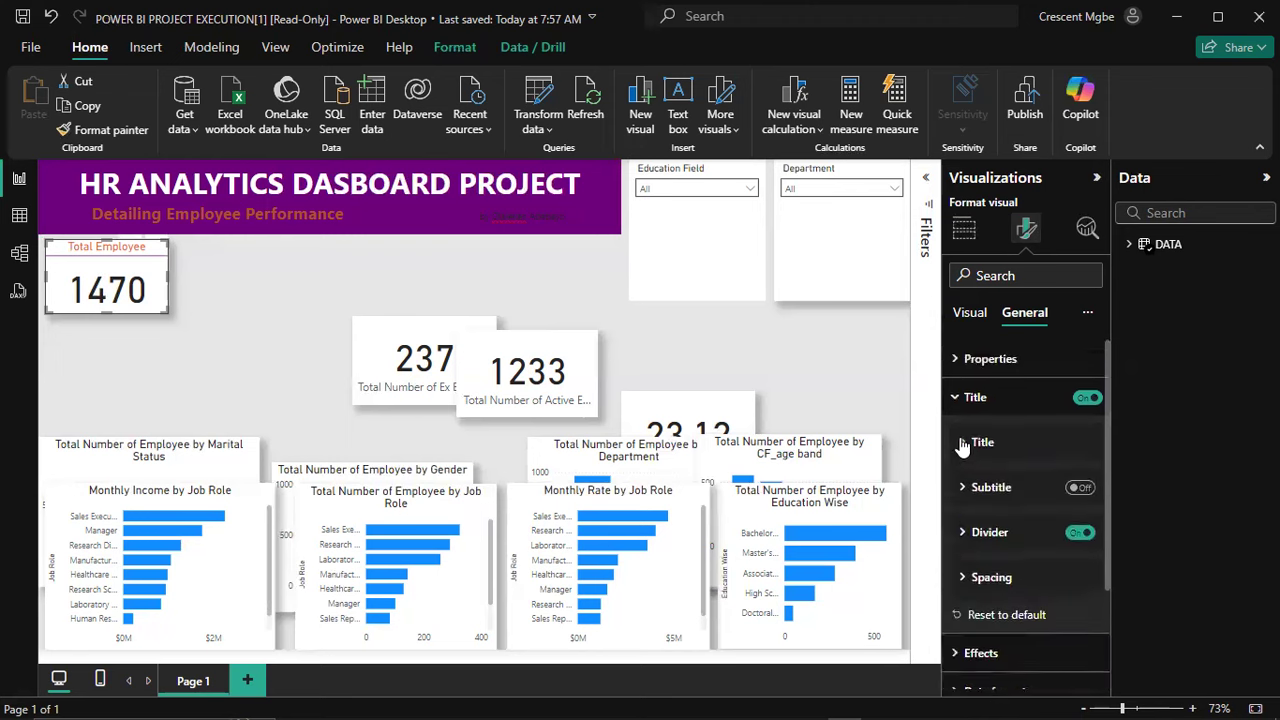
{"action": "left_click", "coordinate": [960, 400]}
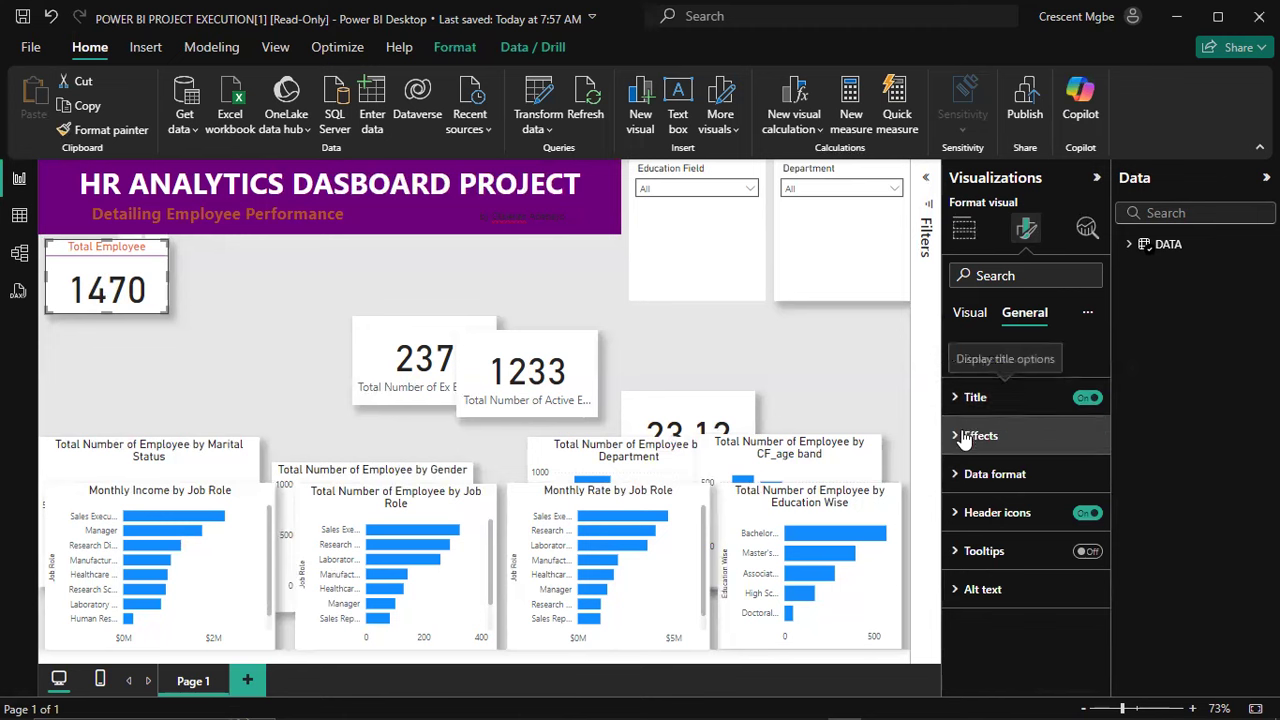
Step: Turn on the visual border of the Total Employee card and color it purple
{"action": "left_click", "coordinate": [955, 440]}
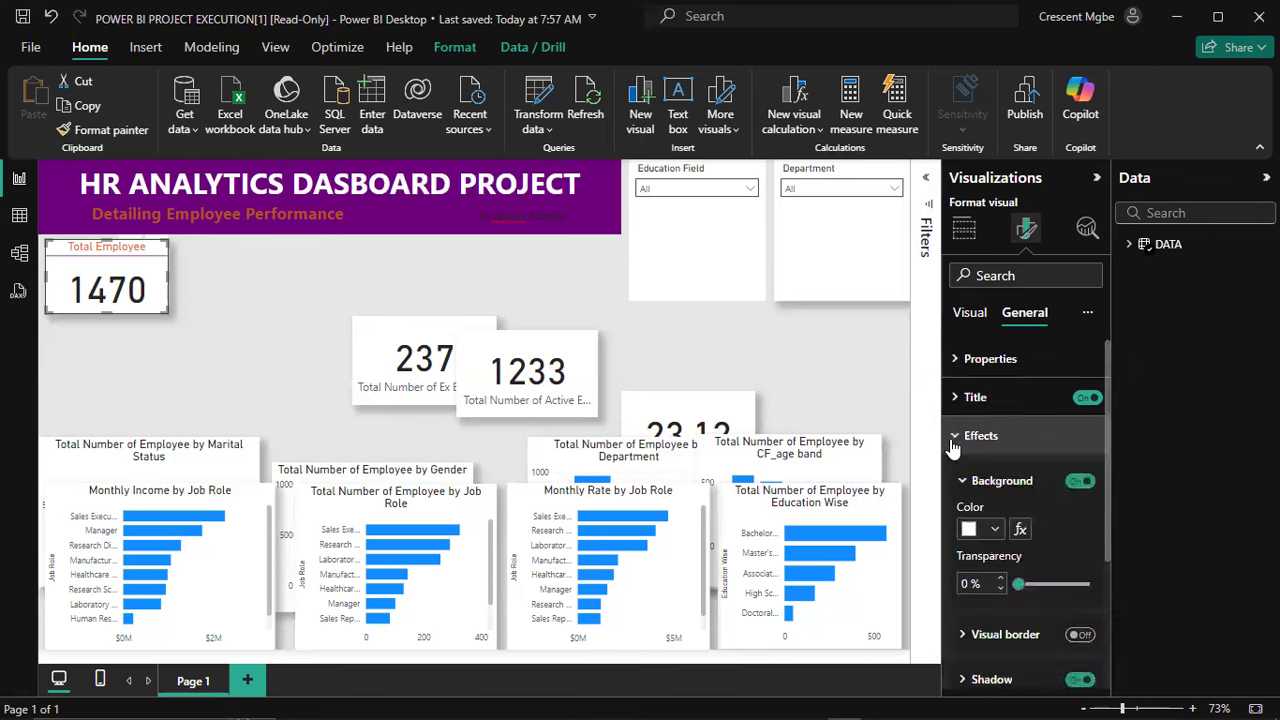
{"action": "left_click", "coordinate": [963, 484]}
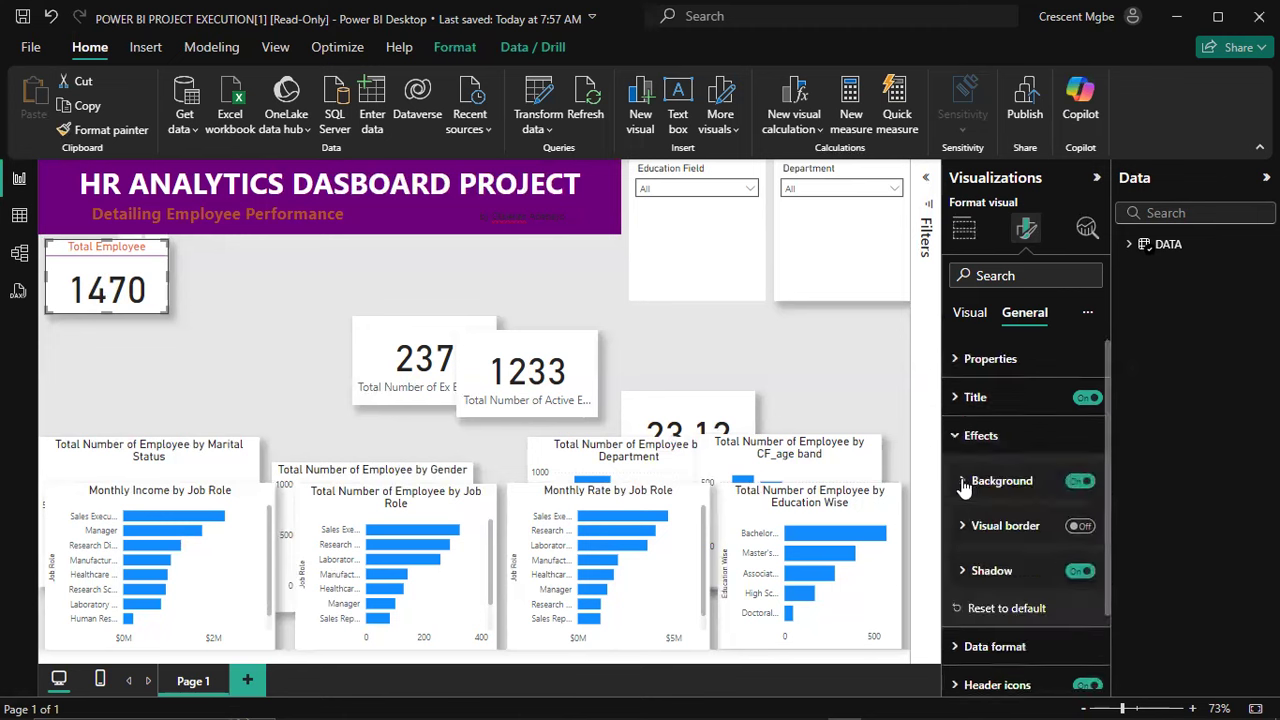
{"action": "left_click", "coordinate": [1081, 527]}
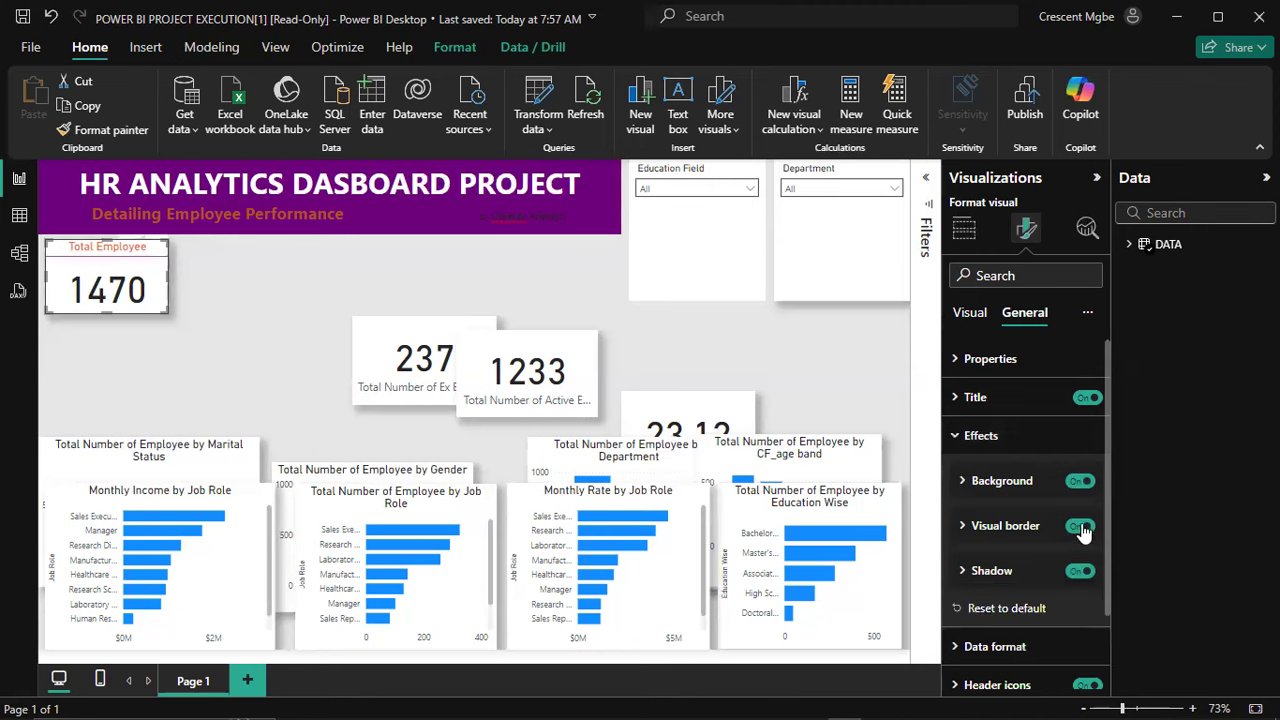
{"action": "scroll", "coordinate": [1040, 490], "scroll_direction": "down", "scroll_amount": 2}
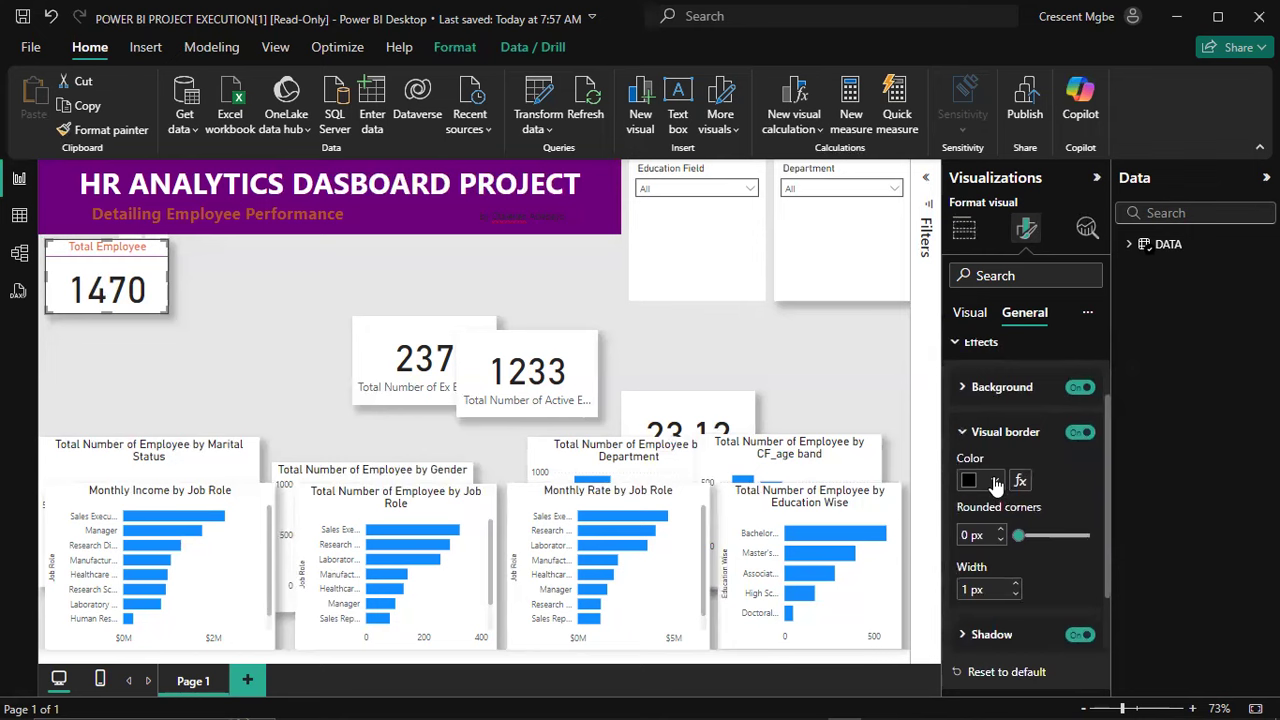
{"action": "left_click", "coordinate": [995, 481]}
{"action": "left_click", "coordinate": [1034, 400]}
{"action": "scroll", "coordinate": [993, 463], "scroll_direction": "up", "scroll_amount": 2}
{"action": "left_click", "coordinate": [957, 437]}
{"action": "left_click", "coordinate": [957, 437]}
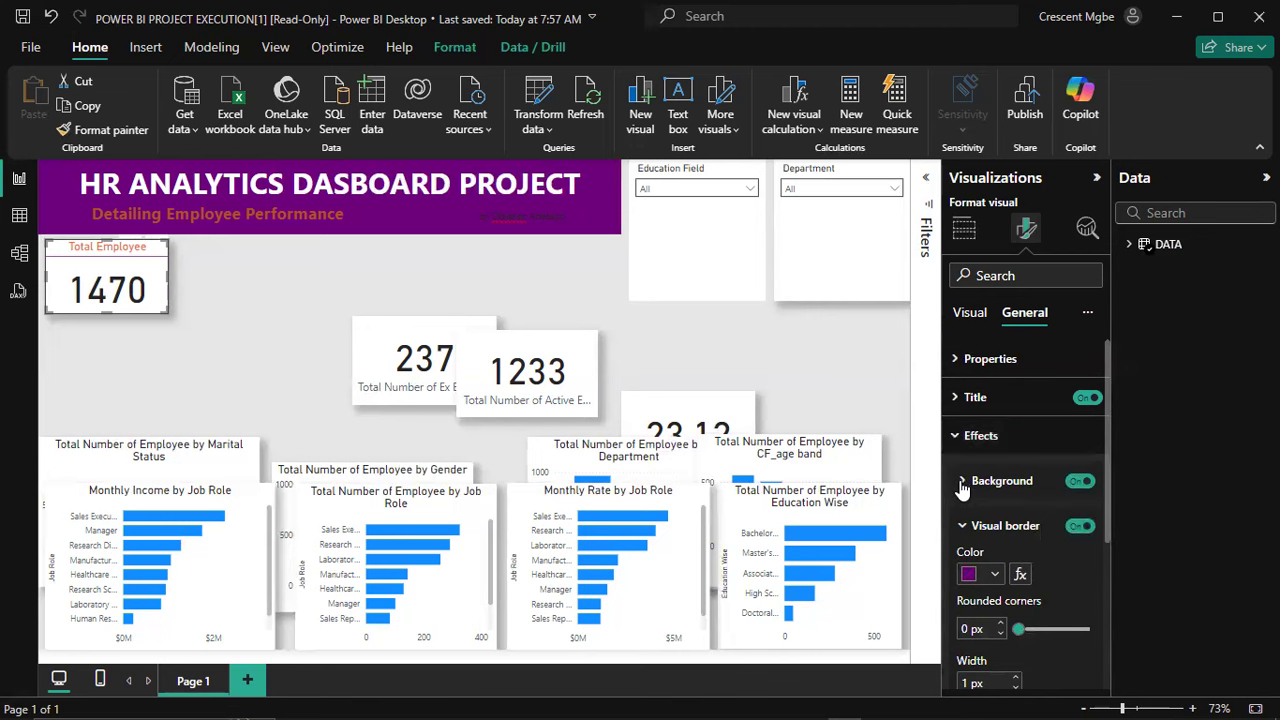
Step: Try a purple background on the Total Employee card, compare it with the background off, and return to white
{"action": "left_click", "coordinate": [962, 483]}
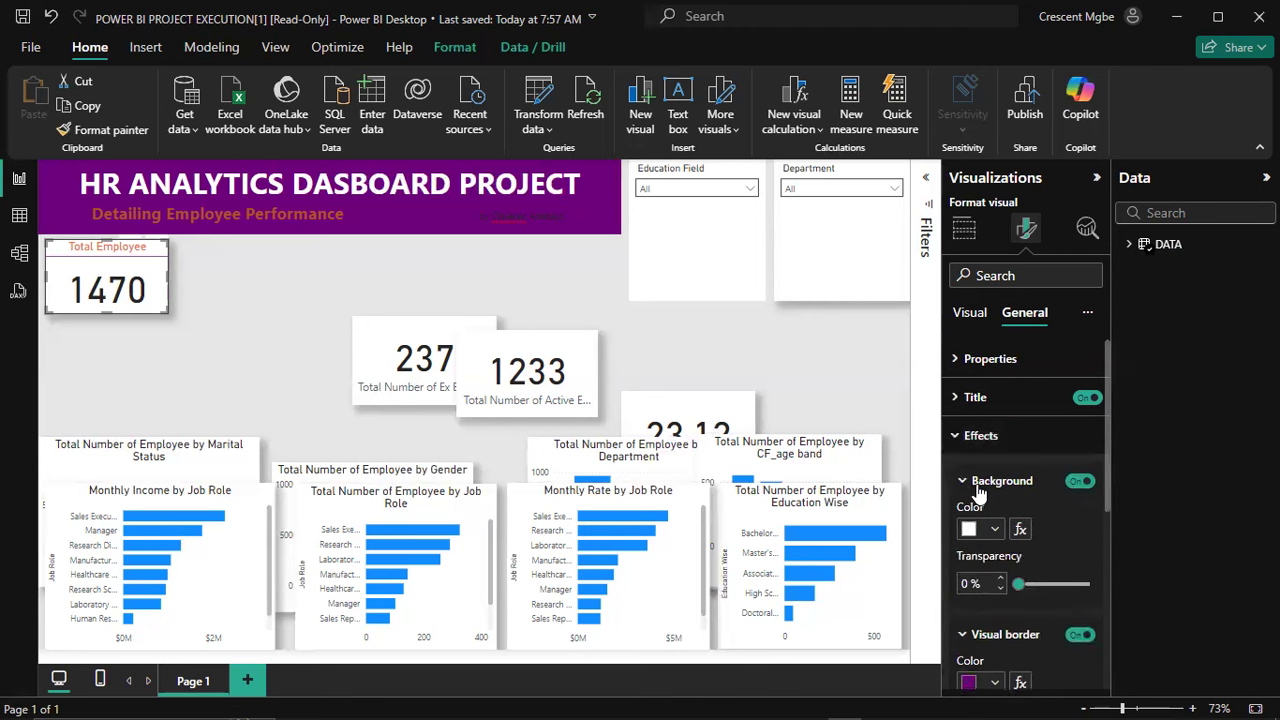
{"action": "left_click", "coordinate": [996, 528]}
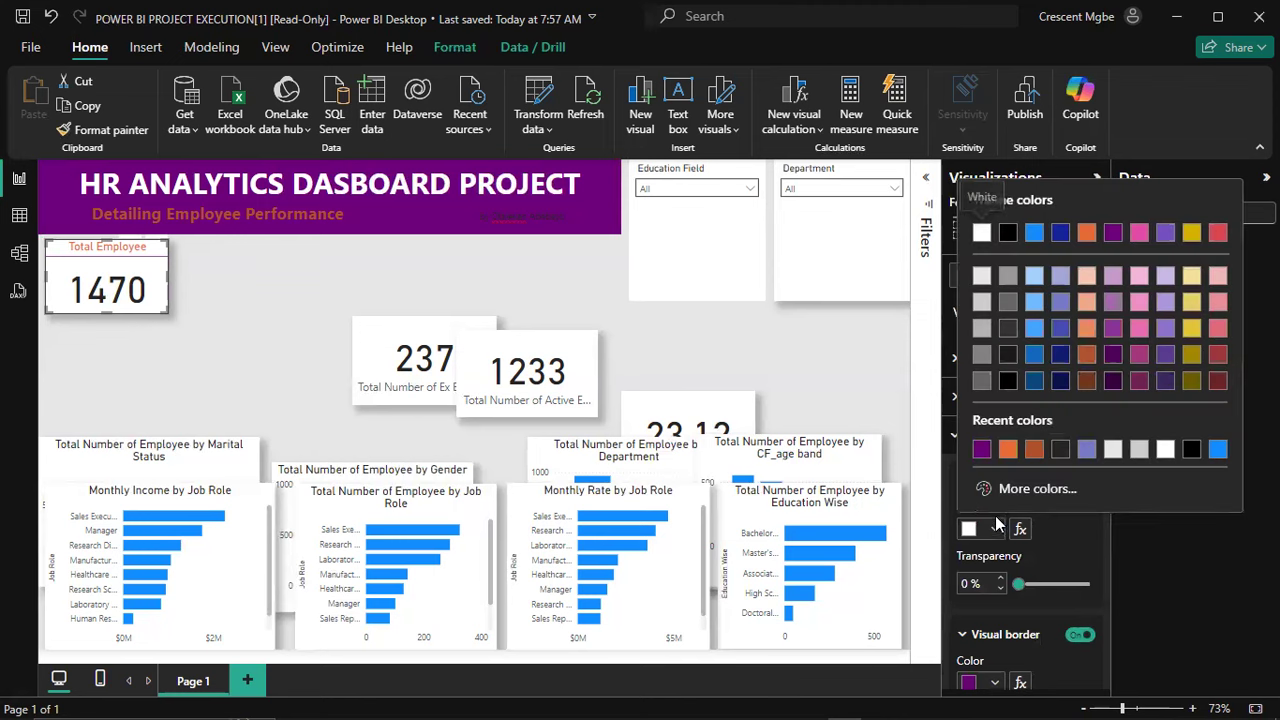
{"action": "left_click", "coordinate": [981, 450]}
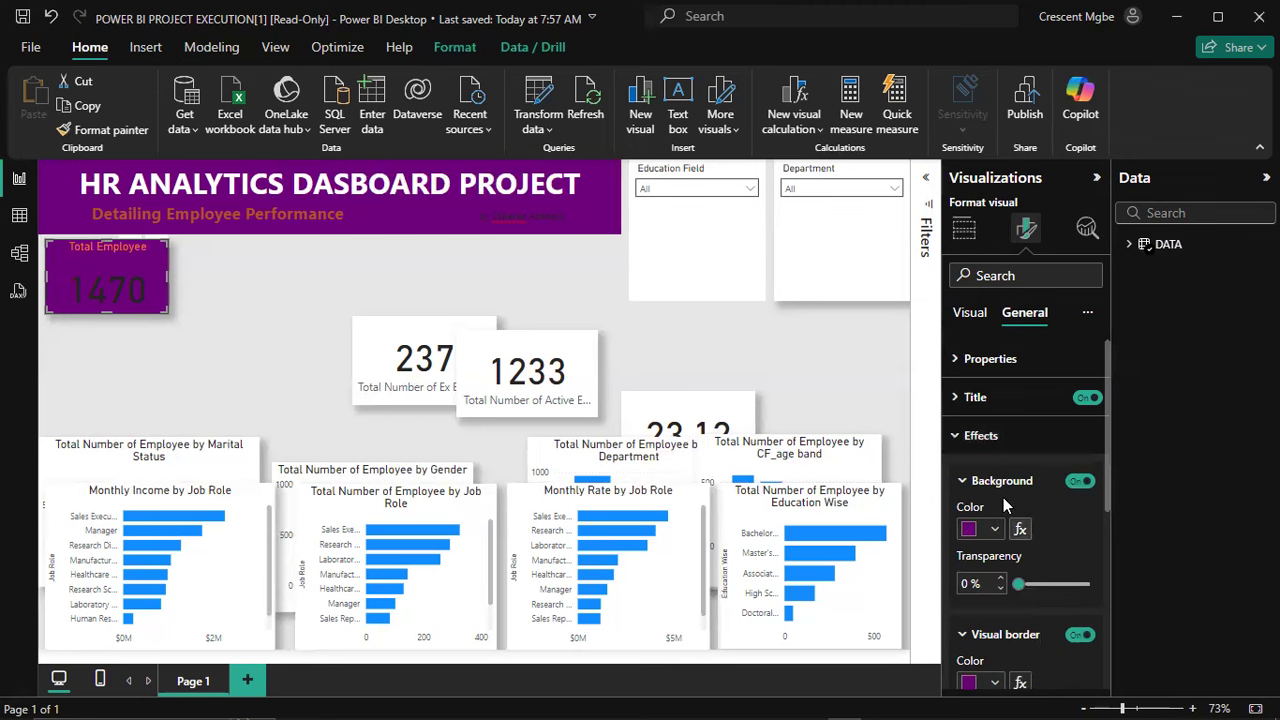
{"action": "left_click", "coordinate": [1078, 483]}
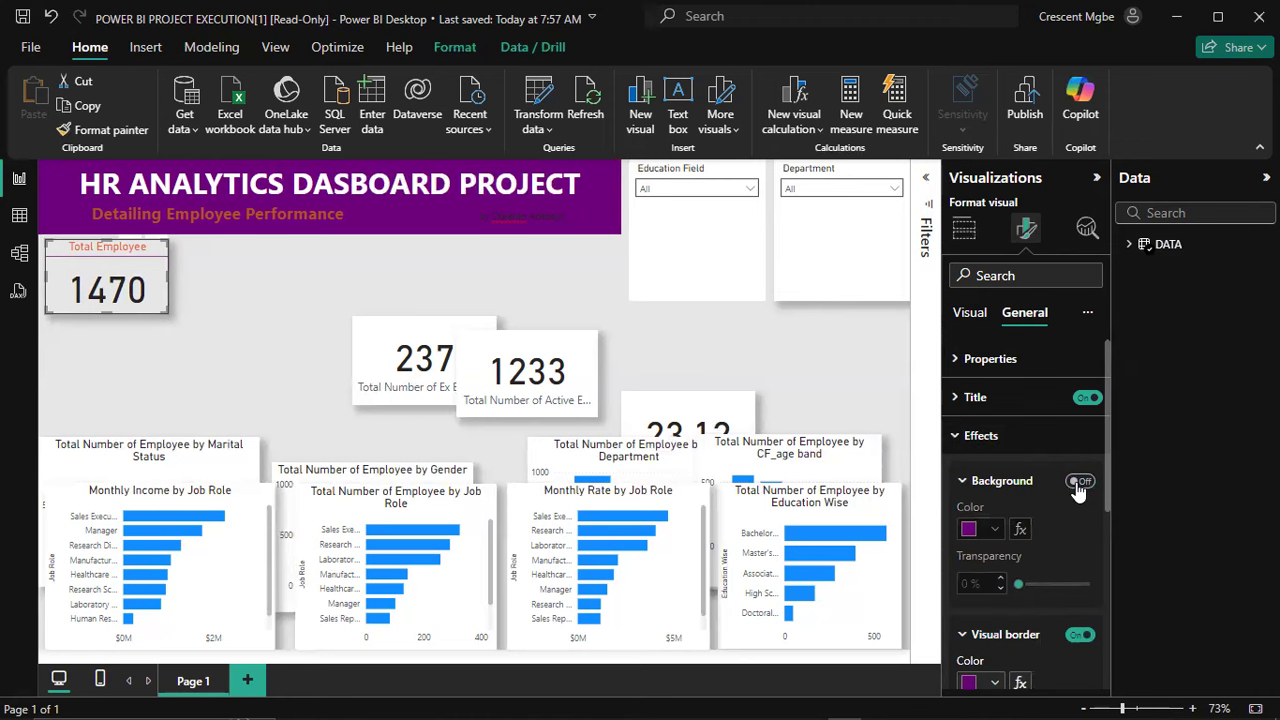
{"action": "left_click", "coordinate": [1078, 484]}
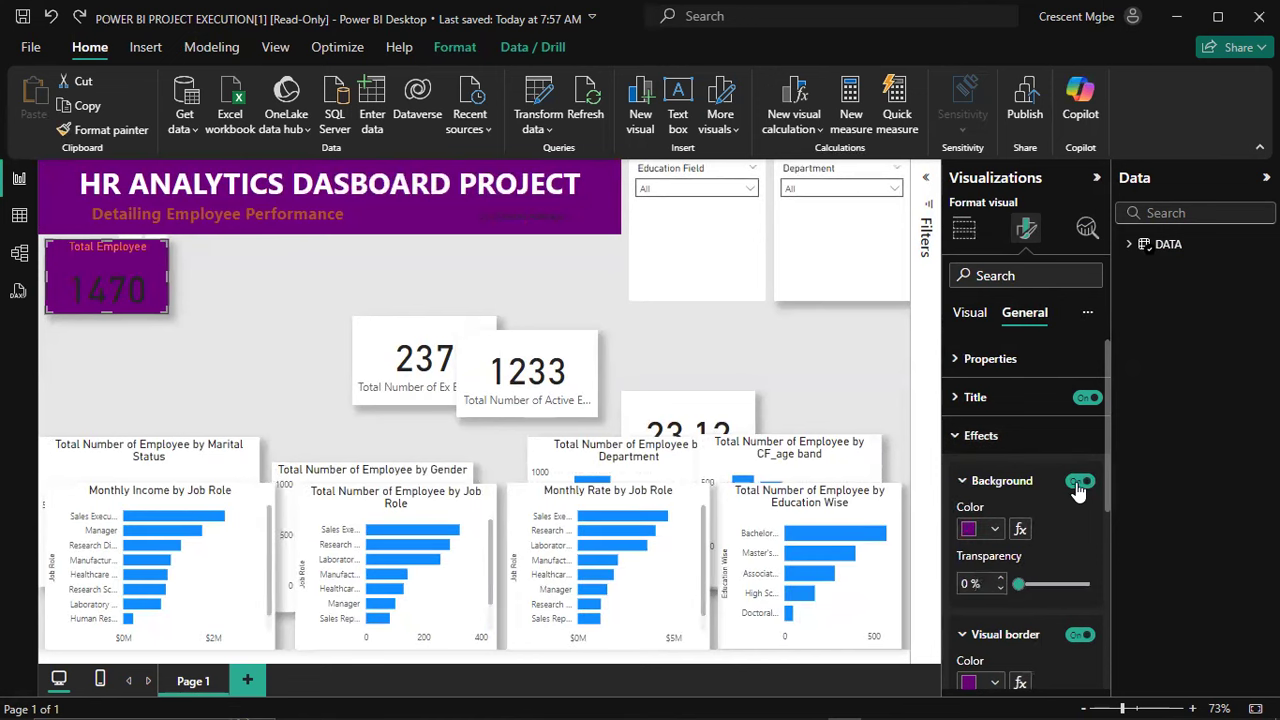
{"action": "left_click", "coordinate": [1078, 484]}
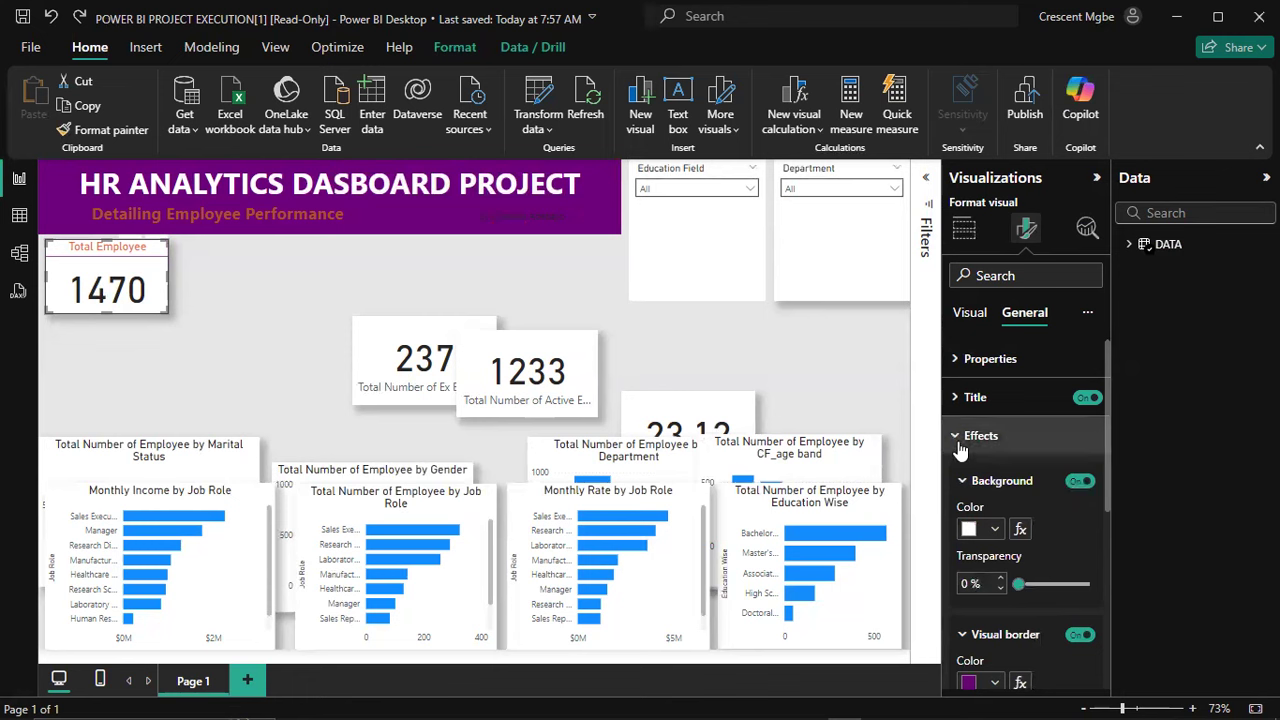
Step: Look over the employee card's effects settings and collapse the background and visual border groups
{"action": "scroll", "coordinate": [983, 485], "scroll_direction": "down", "scroll_amount": 2}
{"action": "scroll", "coordinate": [981, 474], "scroll_direction": "down", "scroll_amount": 2}
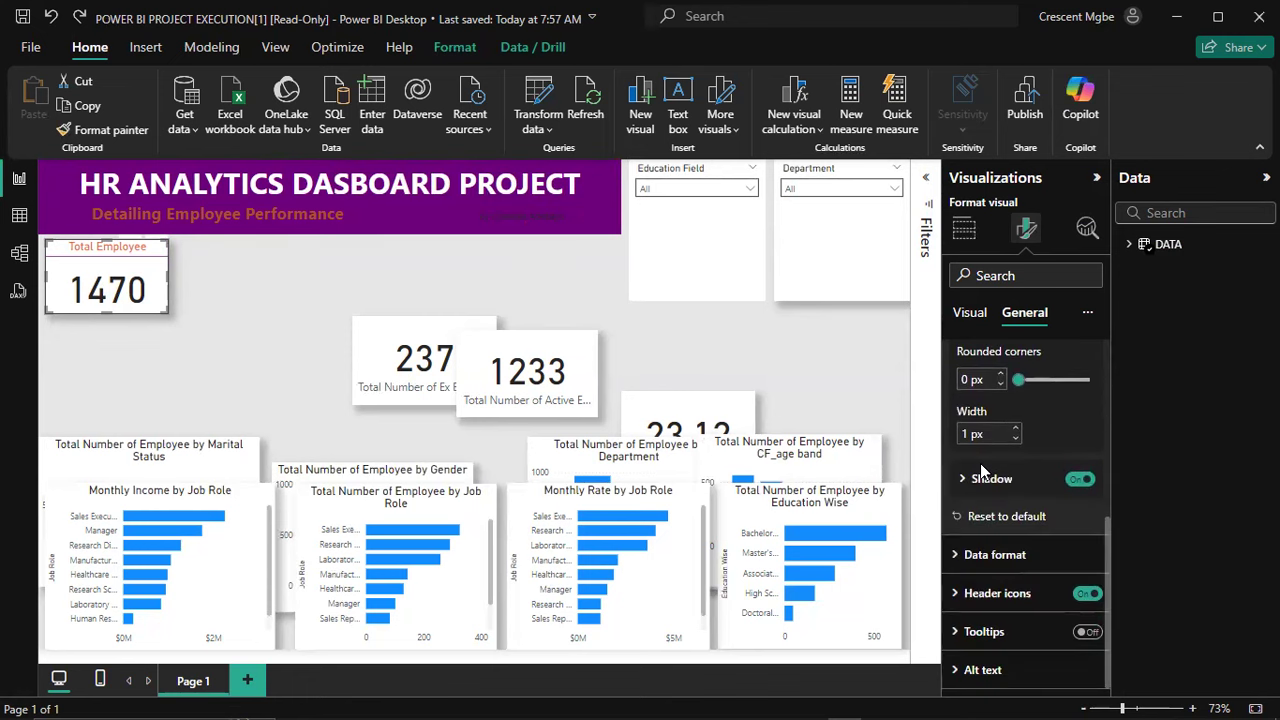
{"action": "scroll", "coordinate": [982, 470], "scroll_direction": "up", "scroll_amount": 3}
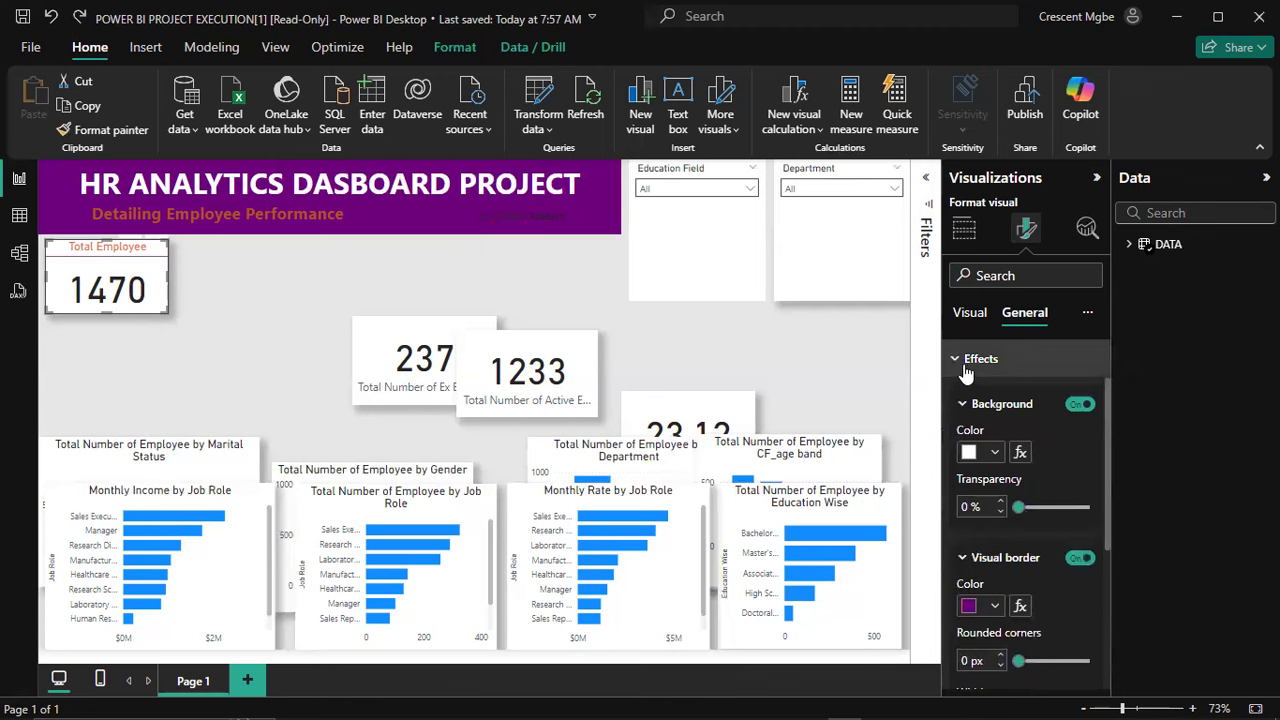
{"action": "left_click", "coordinate": [966, 403]}
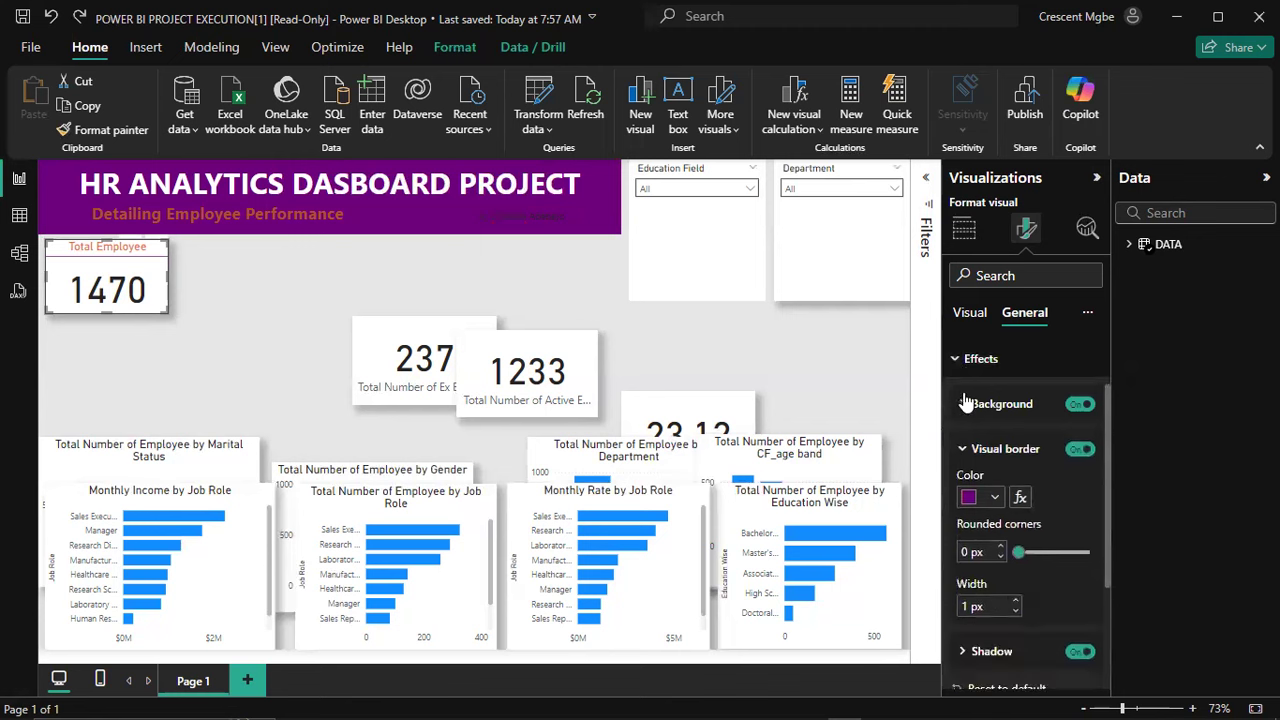
{"action": "left_click", "coordinate": [966, 450]}
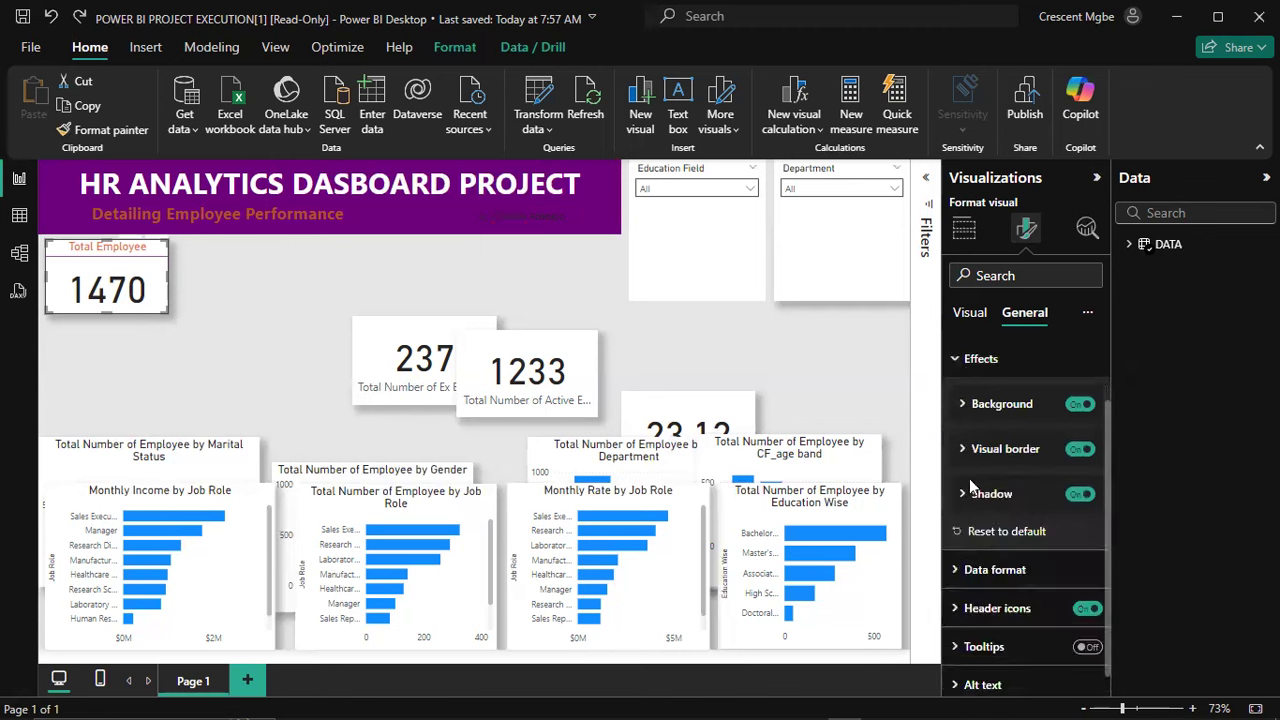
Step: Try a purple title background on the Total Employee card and return it to no fill
{"action": "scroll", "coordinate": [968, 460], "scroll_direction": "up", "scroll_amount": 1}
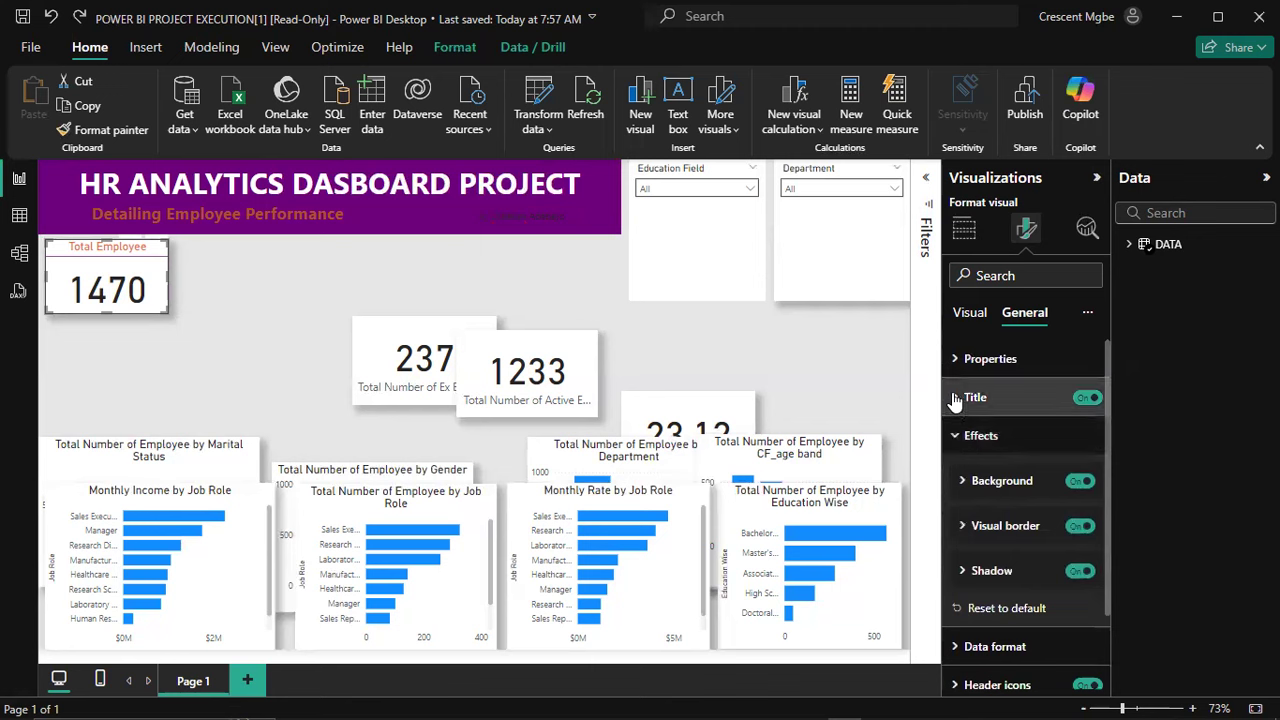
{"action": "left_click", "coordinate": [955, 400]}
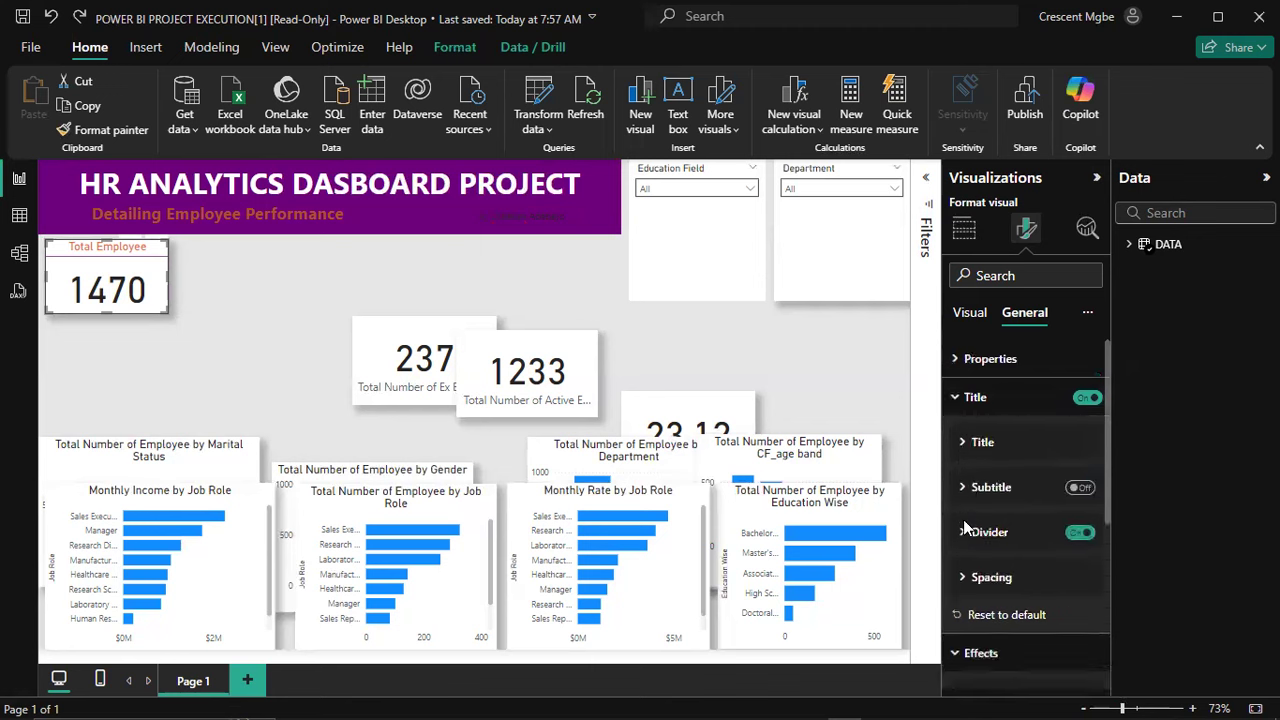
{"action": "left_click", "coordinate": [964, 446]}
{"action": "scroll", "coordinate": [970, 460], "scroll_direction": "down", "scroll_amount": 1}
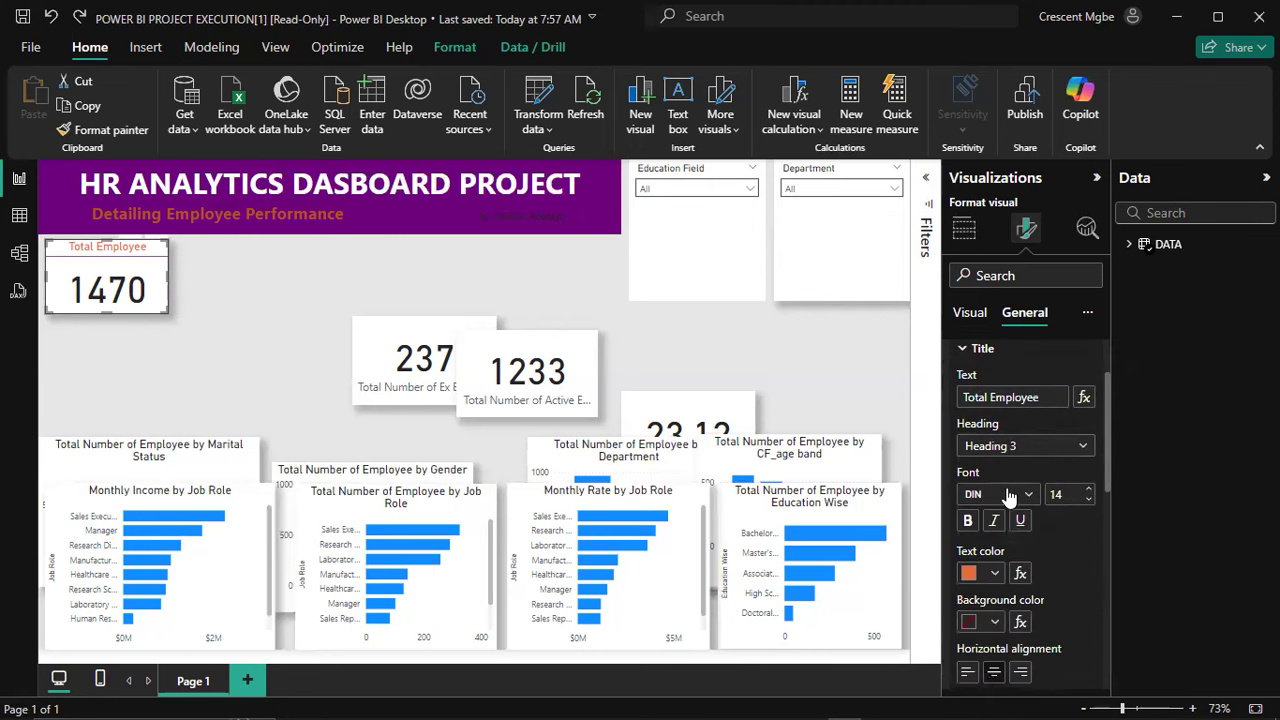
{"action": "scroll", "coordinate": [1003, 491], "scroll_direction": "down", "scroll_amount": 1}
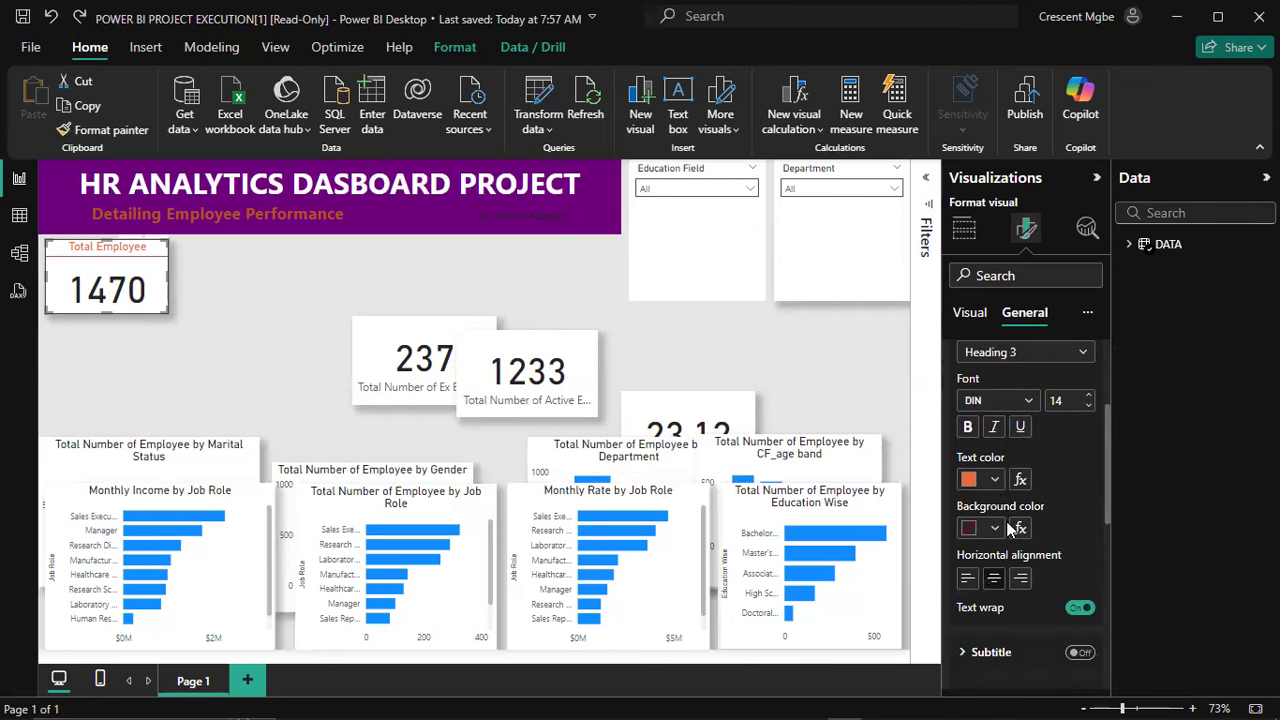
{"action": "left_click", "coordinate": [996, 528]}
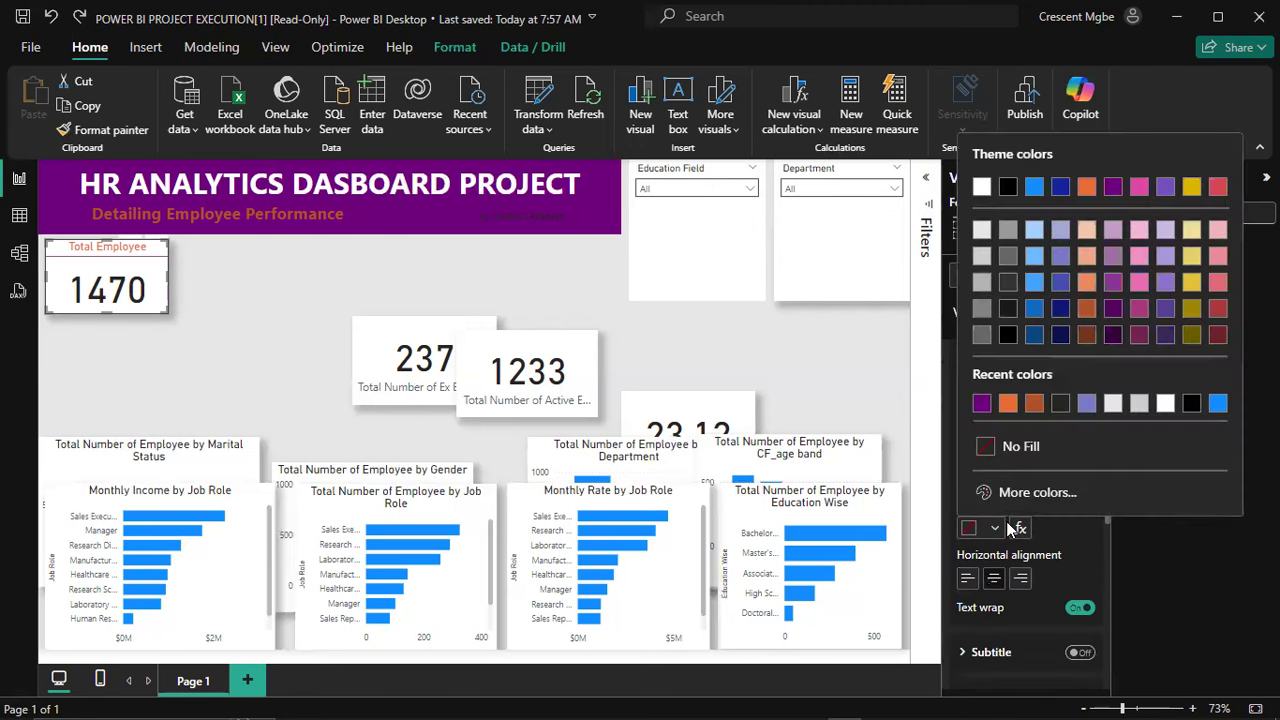
{"action": "left_click", "coordinate": [981, 404]}
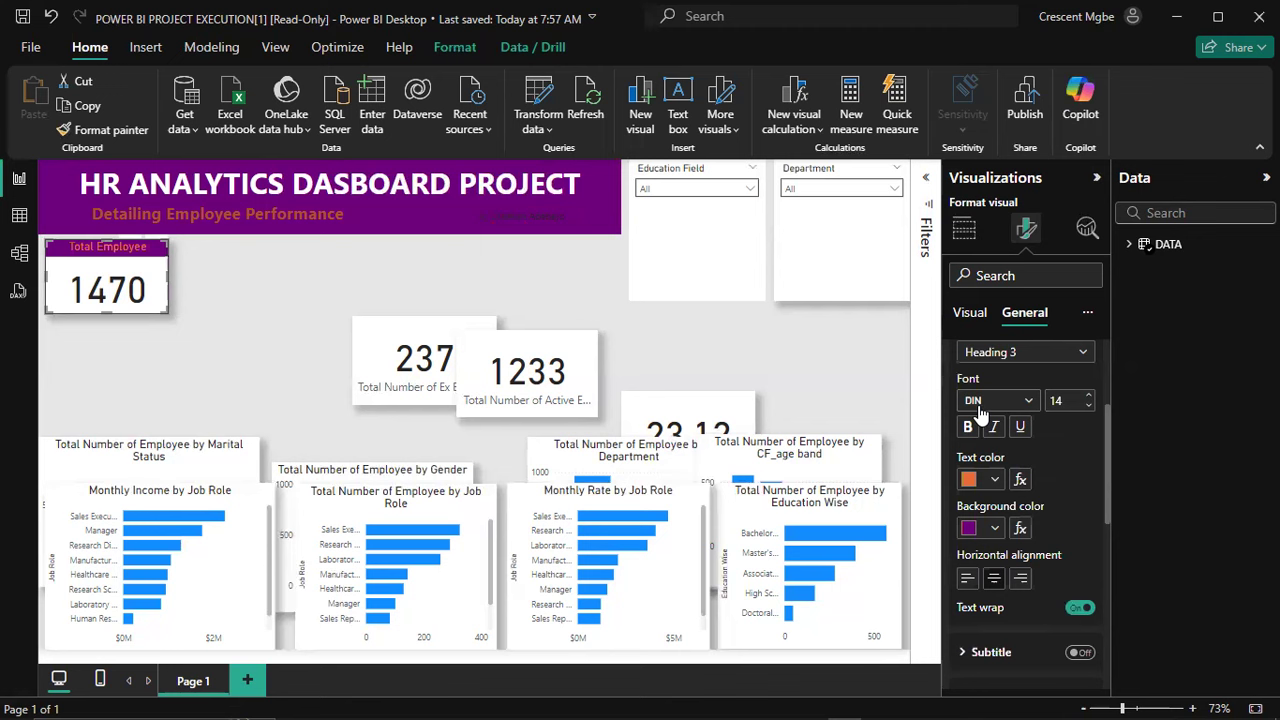
{"action": "left_click", "coordinate": [1001, 476]}
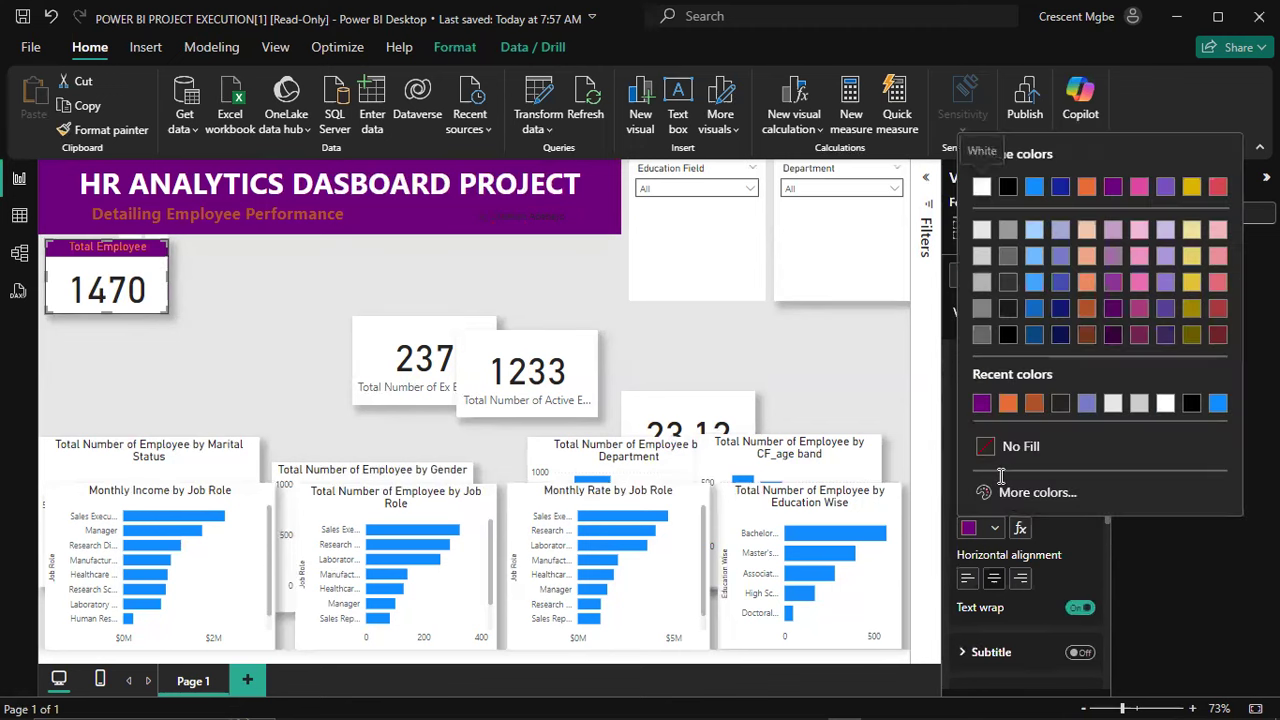
{"action": "left_click", "coordinate": [987, 449]}
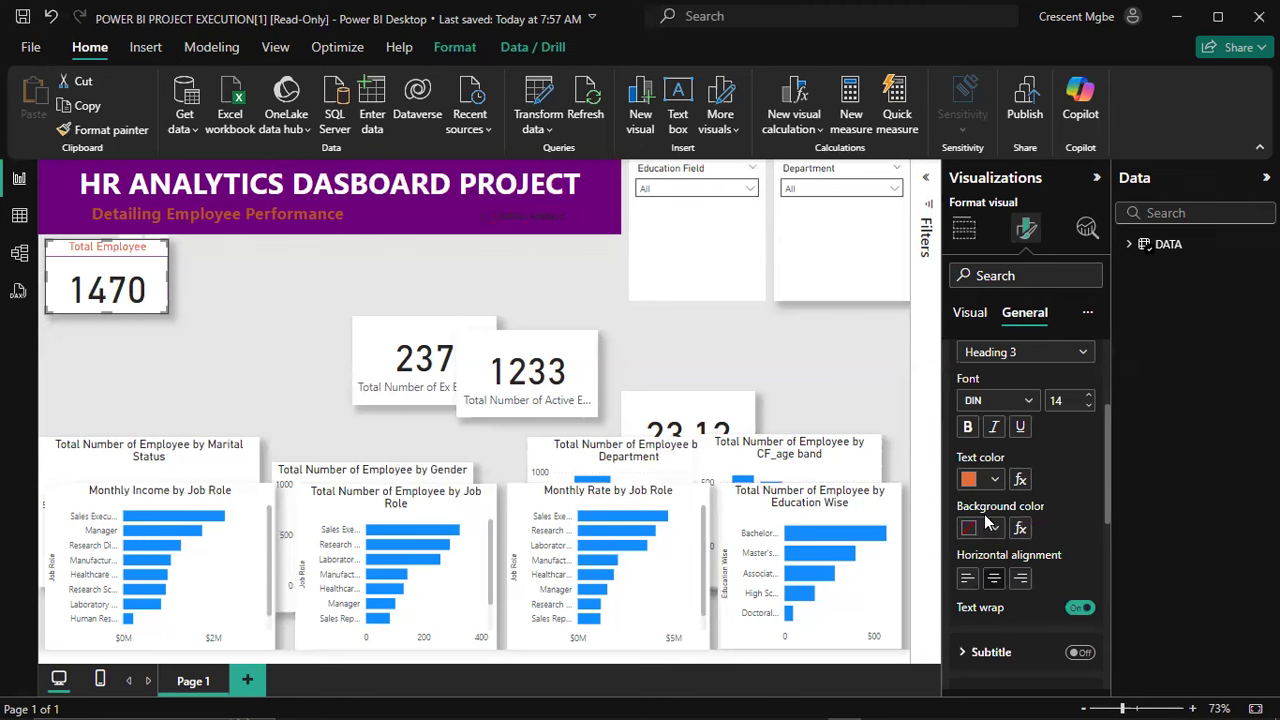
Step: Round the corners of the Total Employee card's visual border to 10 px and deselect the card
{"action": "scroll", "coordinate": [985, 520], "scroll_direction": "down", "scroll_amount": 2}
{"action": "scroll", "coordinate": [985, 517], "scroll_direction": "down", "scroll_amount": 2}
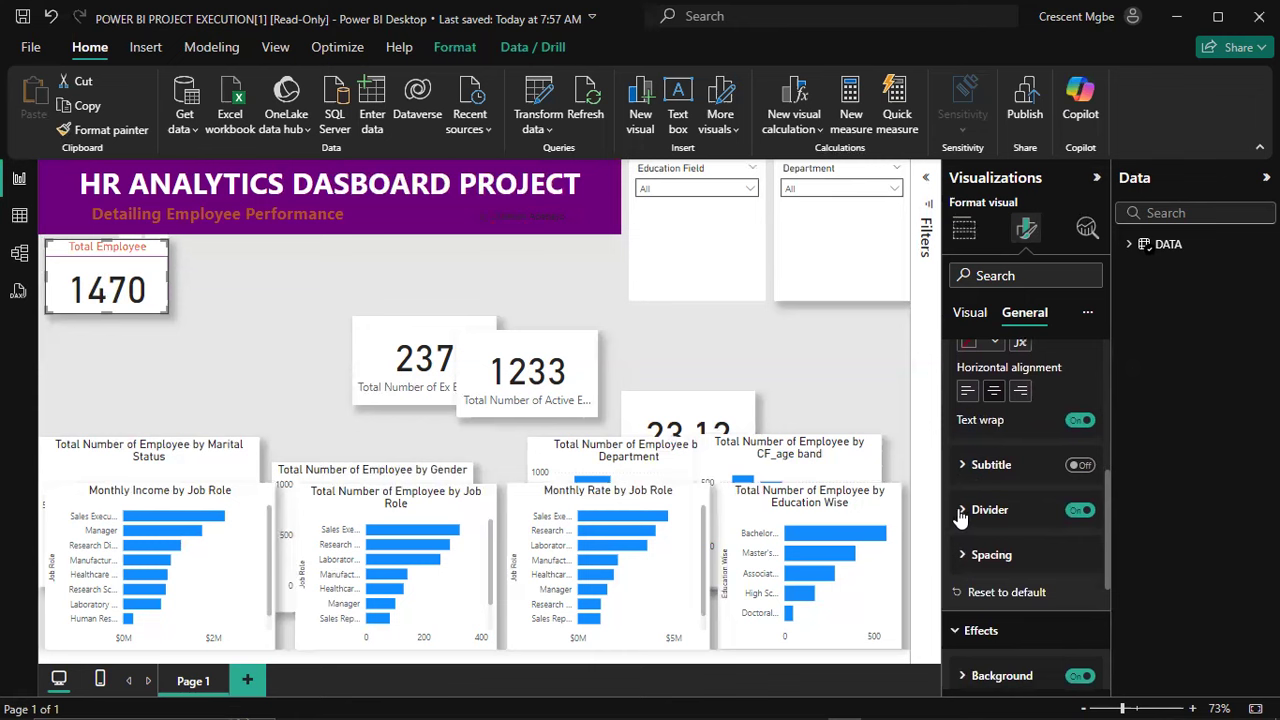
{"action": "scroll", "coordinate": [962, 502], "scroll_direction": "down", "scroll_amount": 2}
{"action": "scroll", "coordinate": [963, 500], "scroll_direction": "down", "scroll_amount": 1}
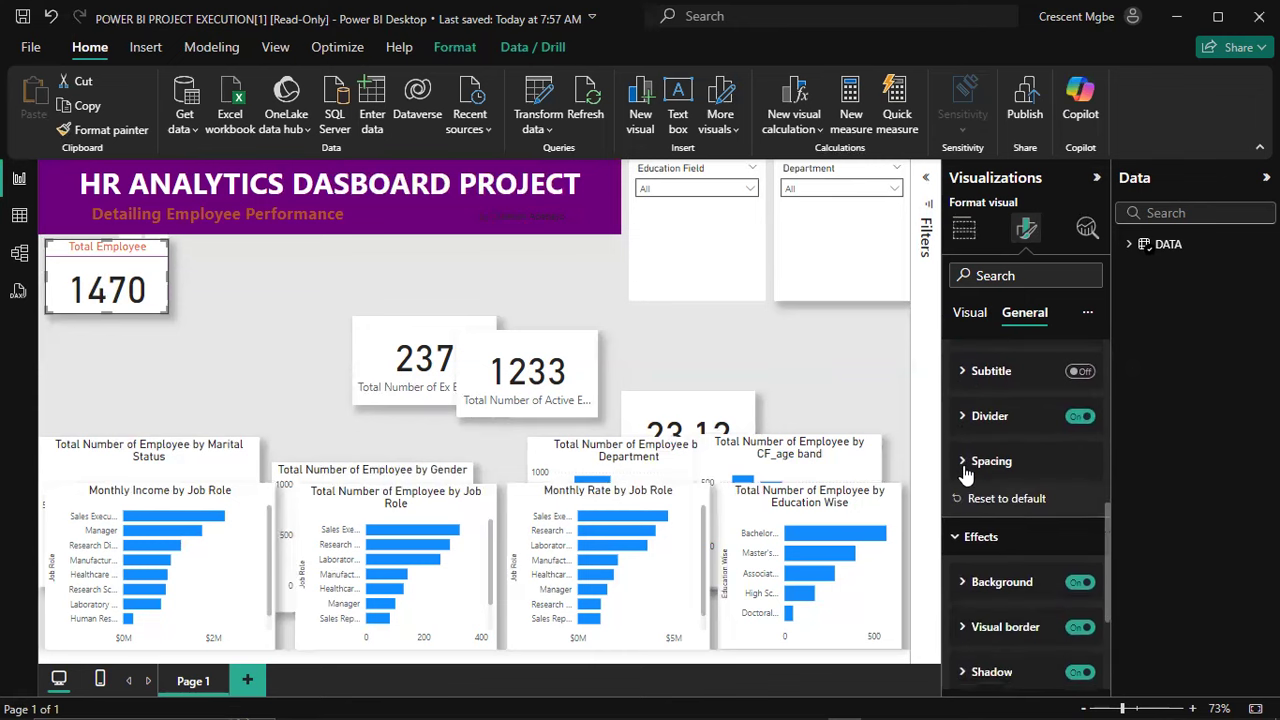
{"action": "scroll", "coordinate": [965, 468], "scroll_direction": "down", "scroll_amount": 4}
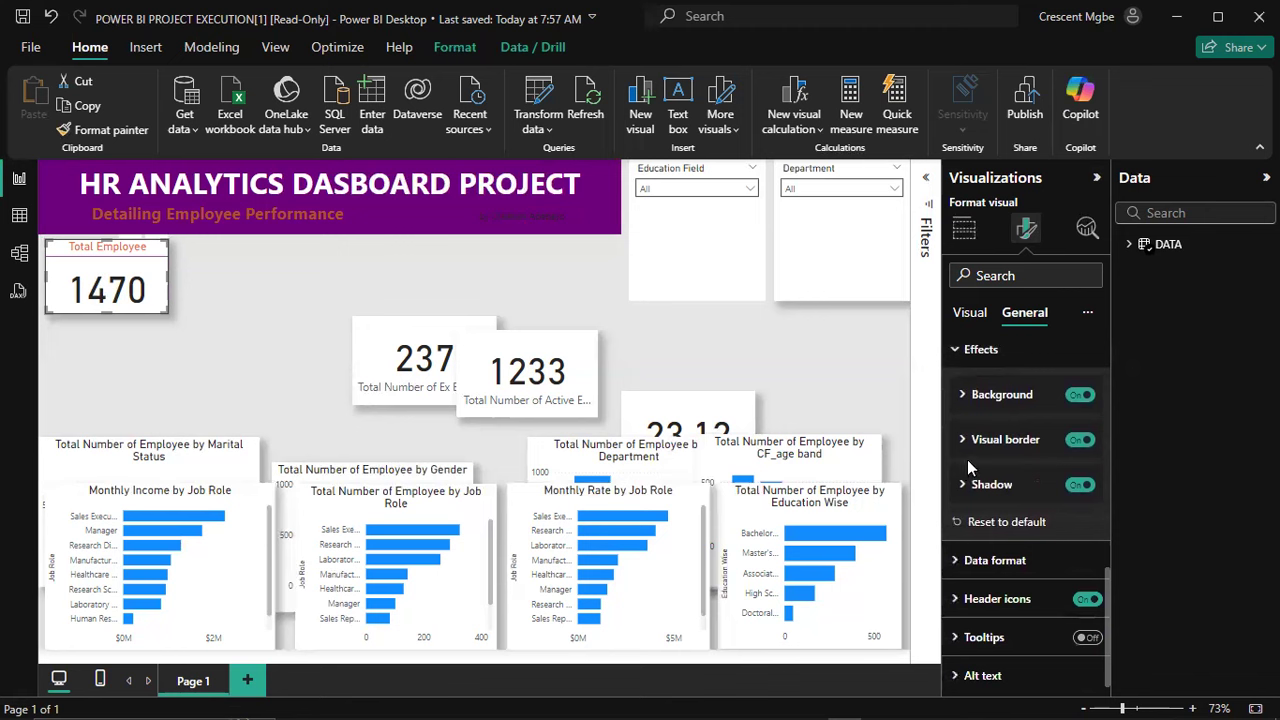
{"action": "left_click", "coordinate": [967, 447]}
{"action": "scroll", "coordinate": [975, 448], "scroll_direction": "down", "scroll_amount": 2}
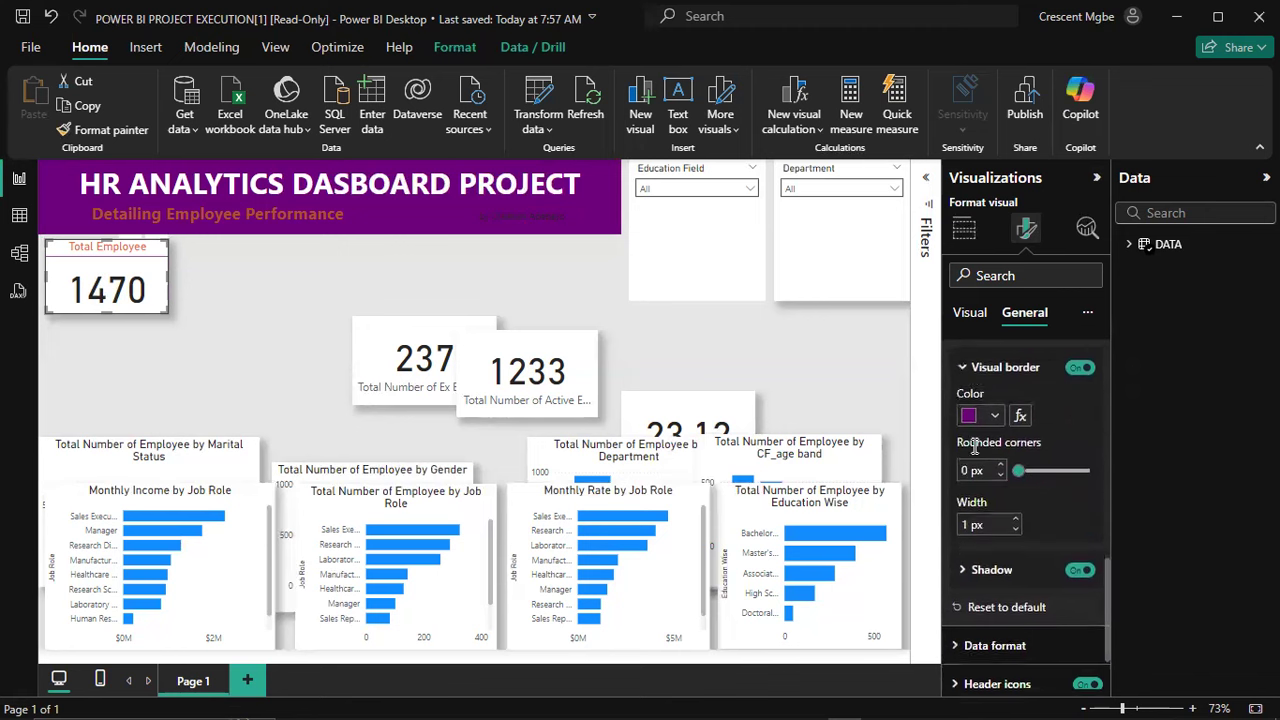
{"action": "left_click_drag", "start_coordinate": [1018, 449], "coordinate": [1042, 450]}
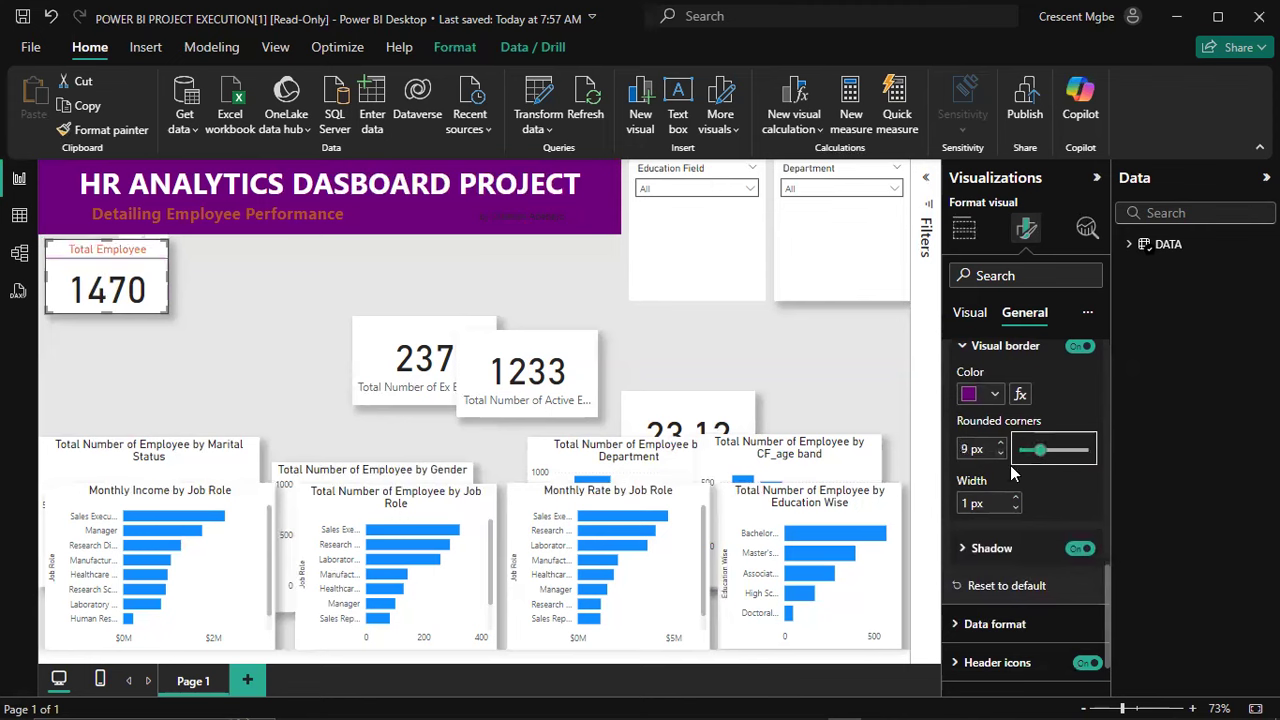
{"action": "left_click", "coordinate": [1002, 445]}
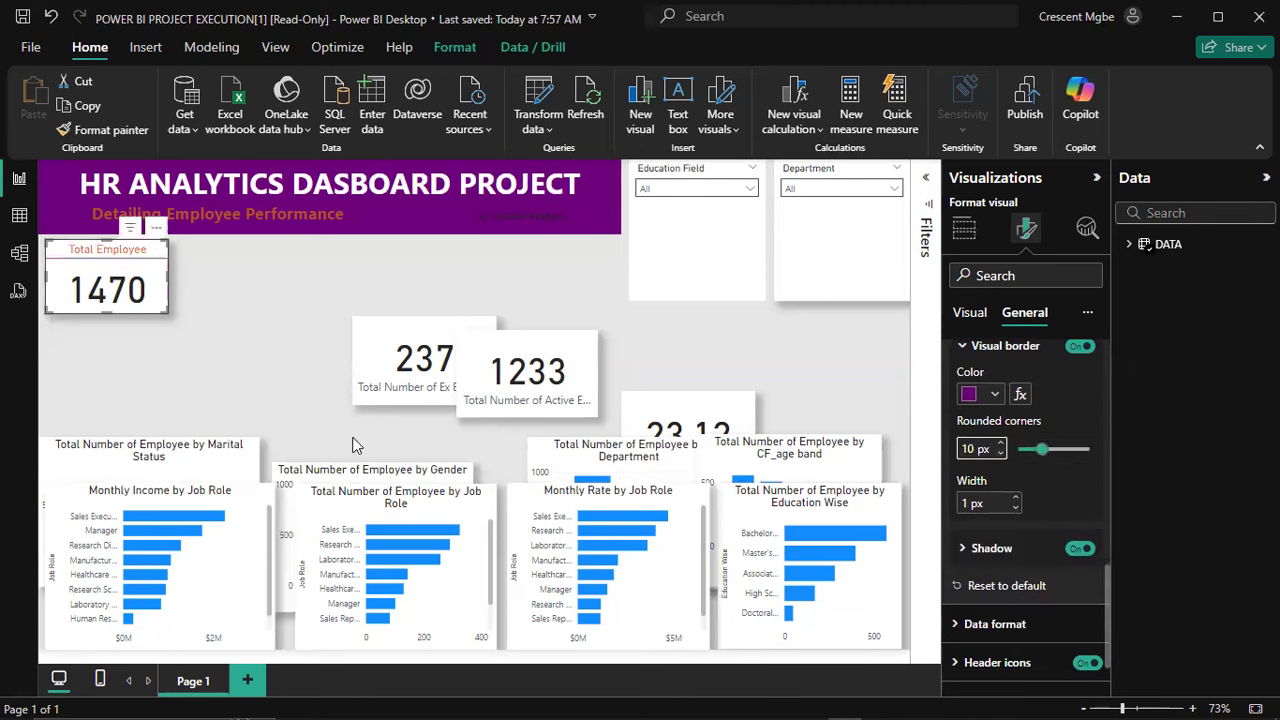
{"action": "left_click", "coordinate": [250, 356]}
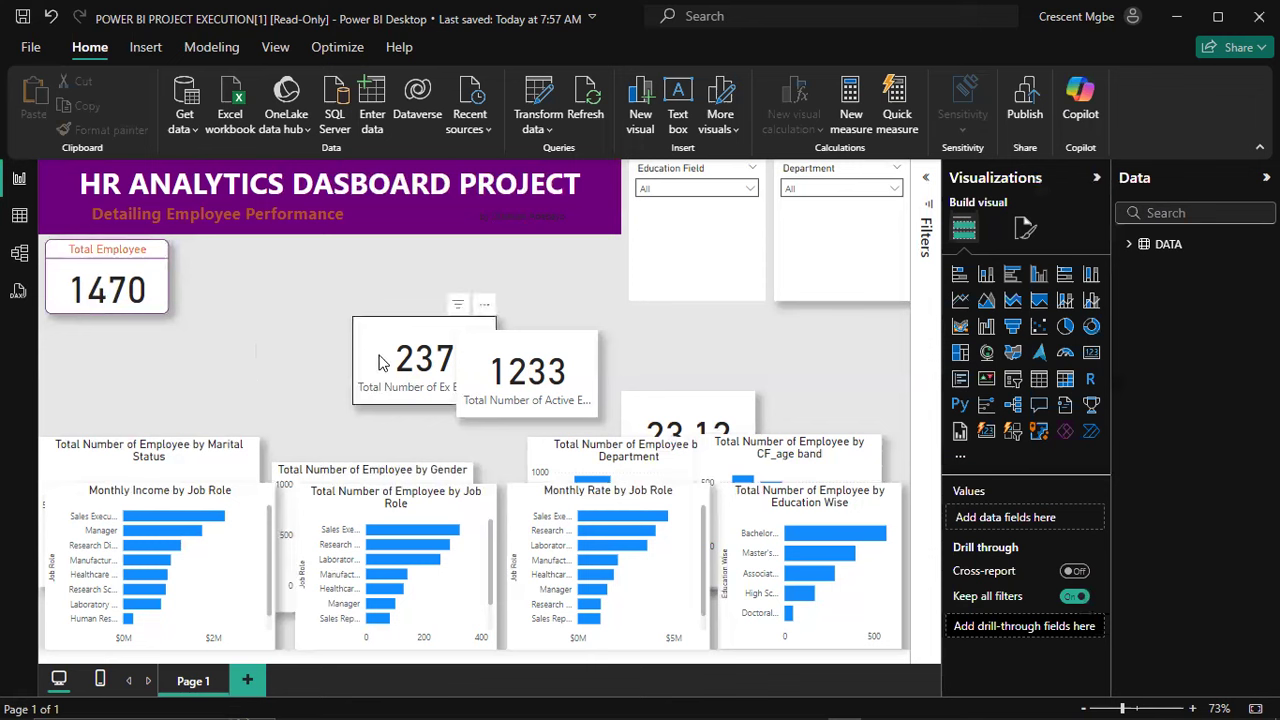
Step: Line up the ex-employee and active-employee cards beside the Total Employee card, and copy the Total Employee formatting onto the ex-employee card
{"action": "left_click_drag", "start_coordinate": [376, 365], "coordinate": [200, 284]}
{"action": "left_click_drag", "start_coordinate": [478, 362], "coordinate": [354, 270]}
{"action": "left_click", "coordinate": [152, 279]}
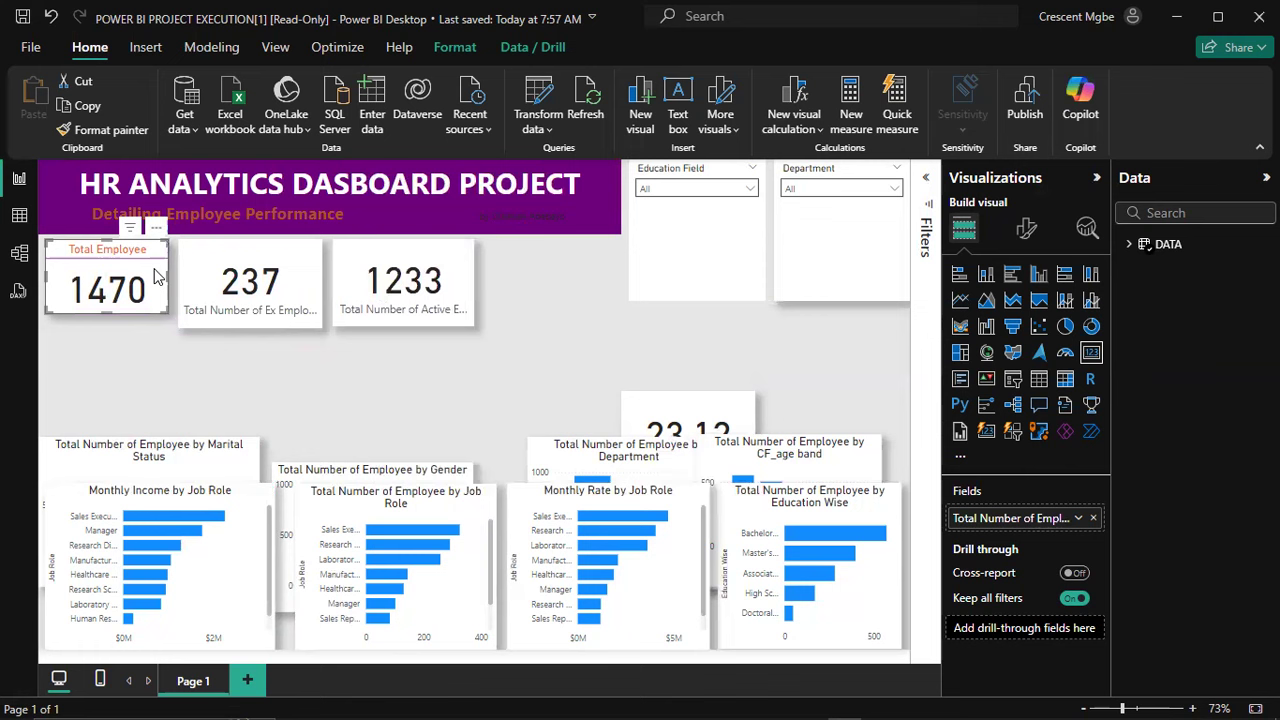
{"action": "left_click", "coordinate": [97, 135]}
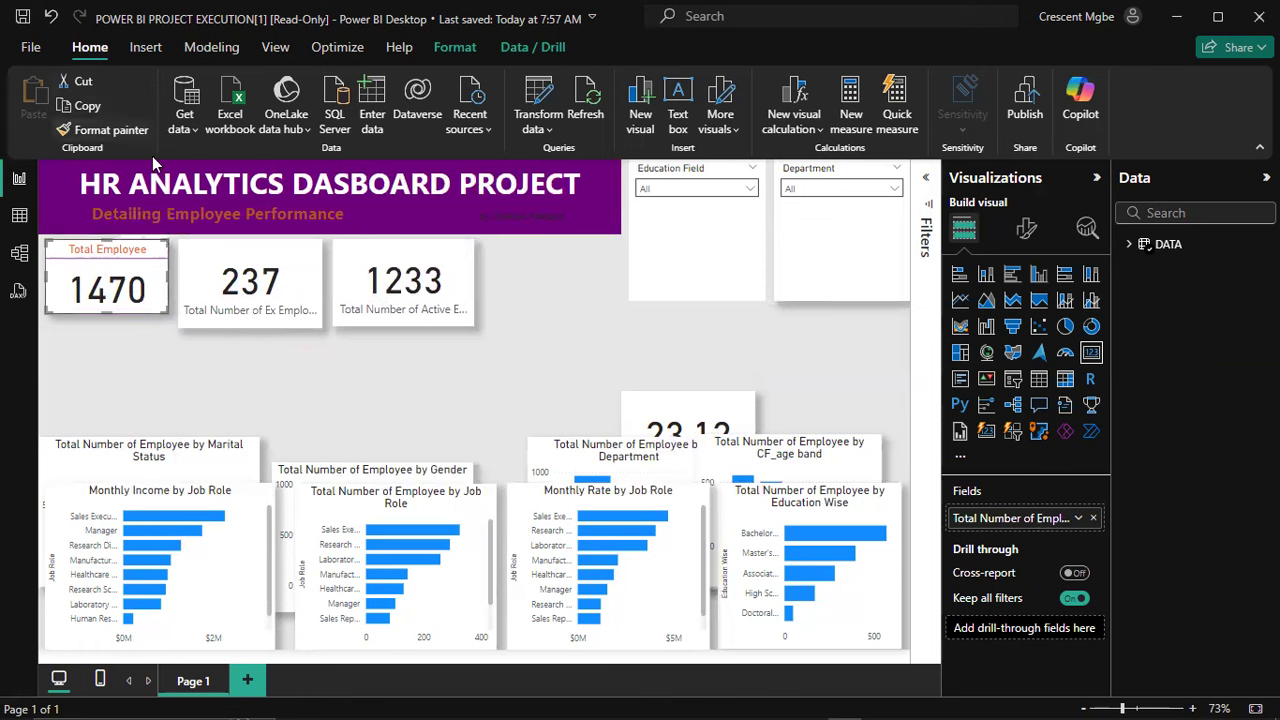
{"action": "left_click", "coordinate": [271, 259]}
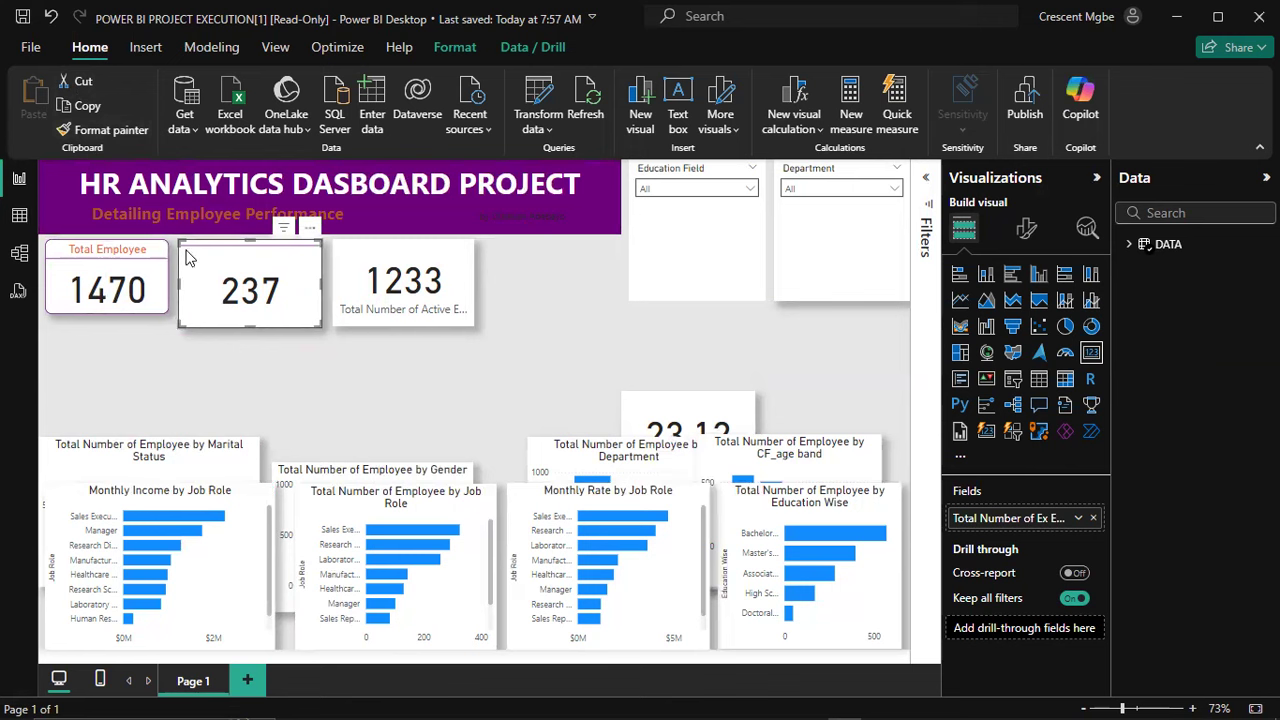
{"action": "left_click", "coordinate": [335, 380]}
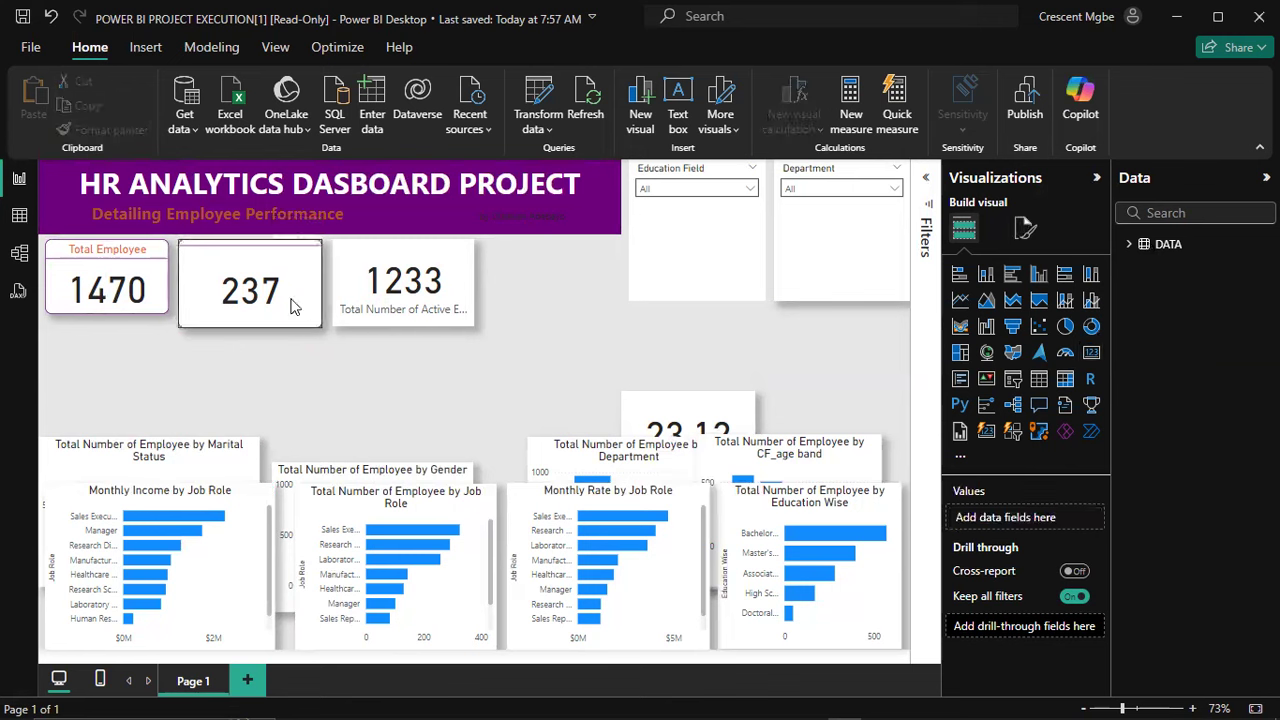
Step: Shrink the ex-employee card to the height of the Total Employee card and set its title to Ex Employee
{"action": "left_click", "coordinate": [293, 307]}
{"action": "left_click_drag", "start_coordinate": [320, 326], "coordinate": [300, 307]}
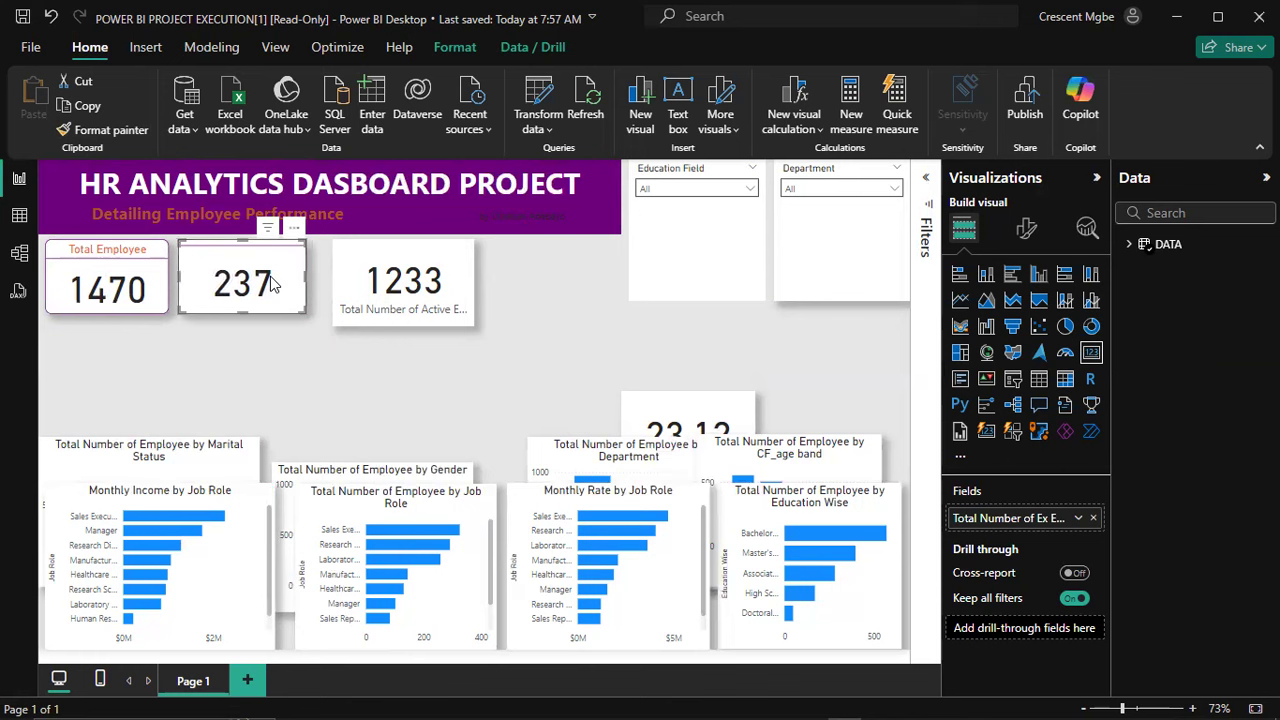
{"action": "left_click", "coordinate": [1026, 229]}
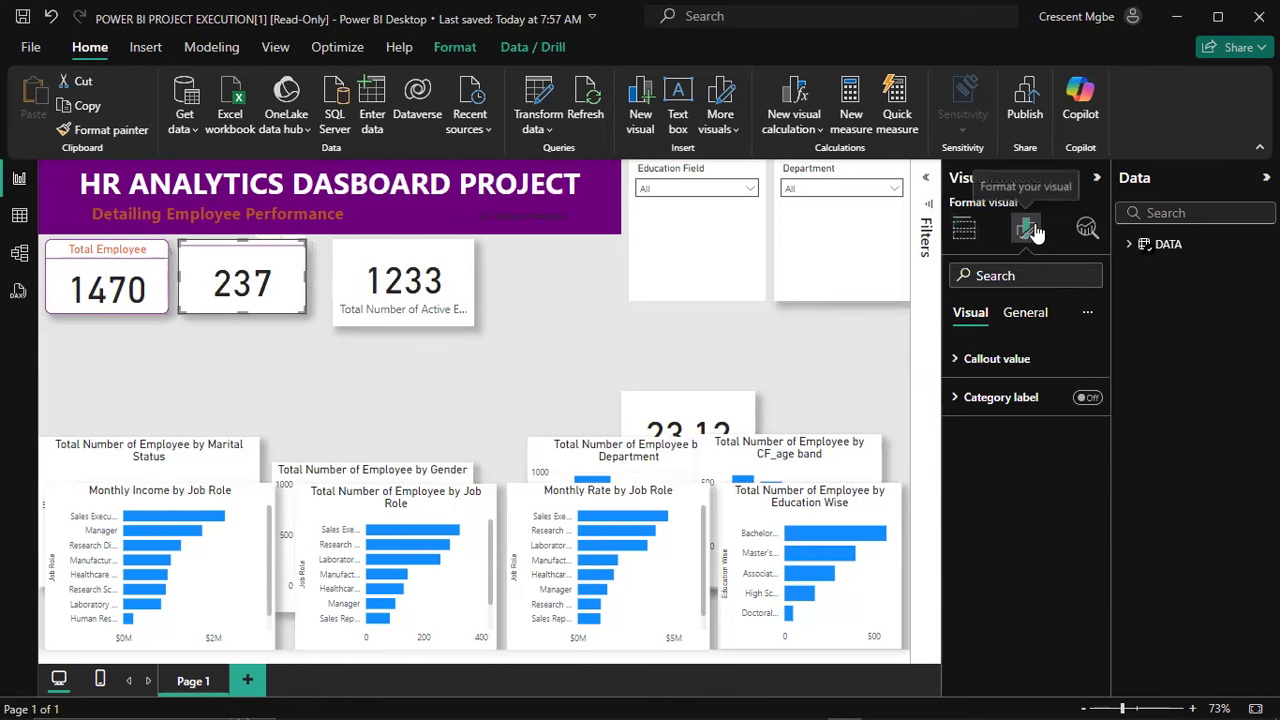
{"action": "left_click", "coordinate": [1024, 315]}
{"action": "left_click", "coordinate": [975, 398]}
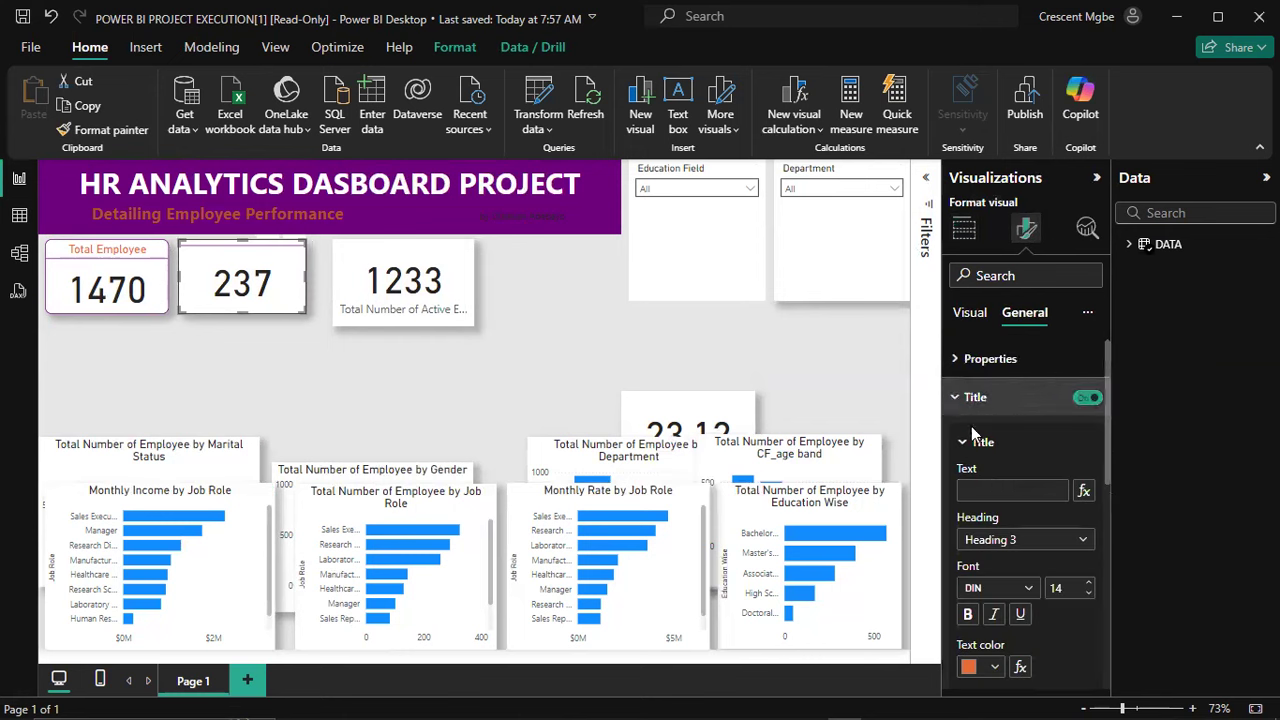
{"action": "left_click", "coordinate": [997, 491]}
{"action": "type", "text": "E"}
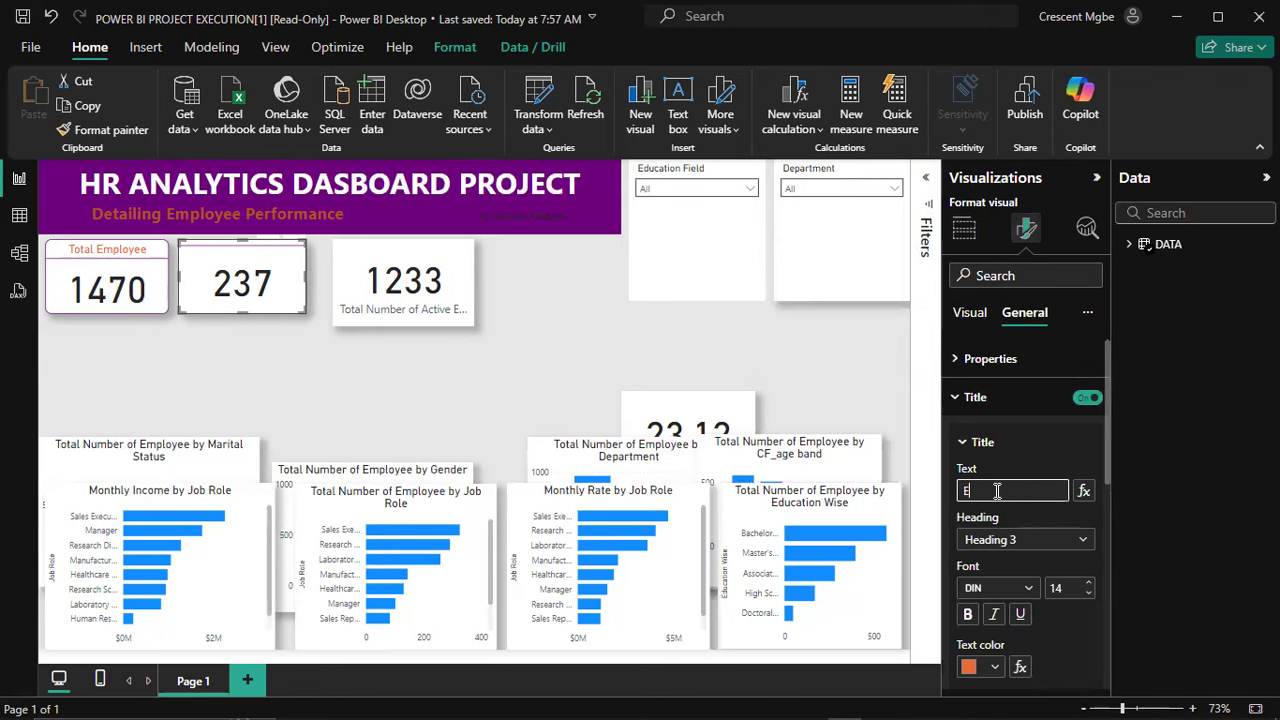
{"action": "type", "text": "x R"}
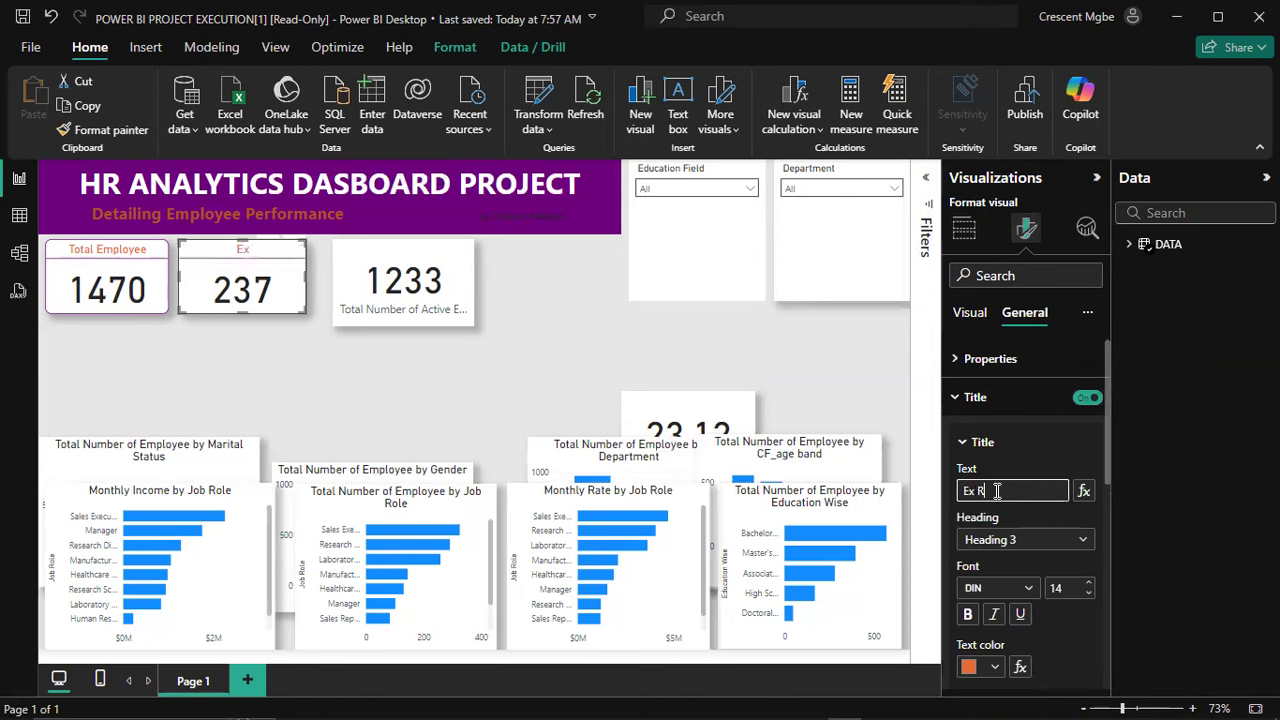
{"action": "type", "text": "mployee"}
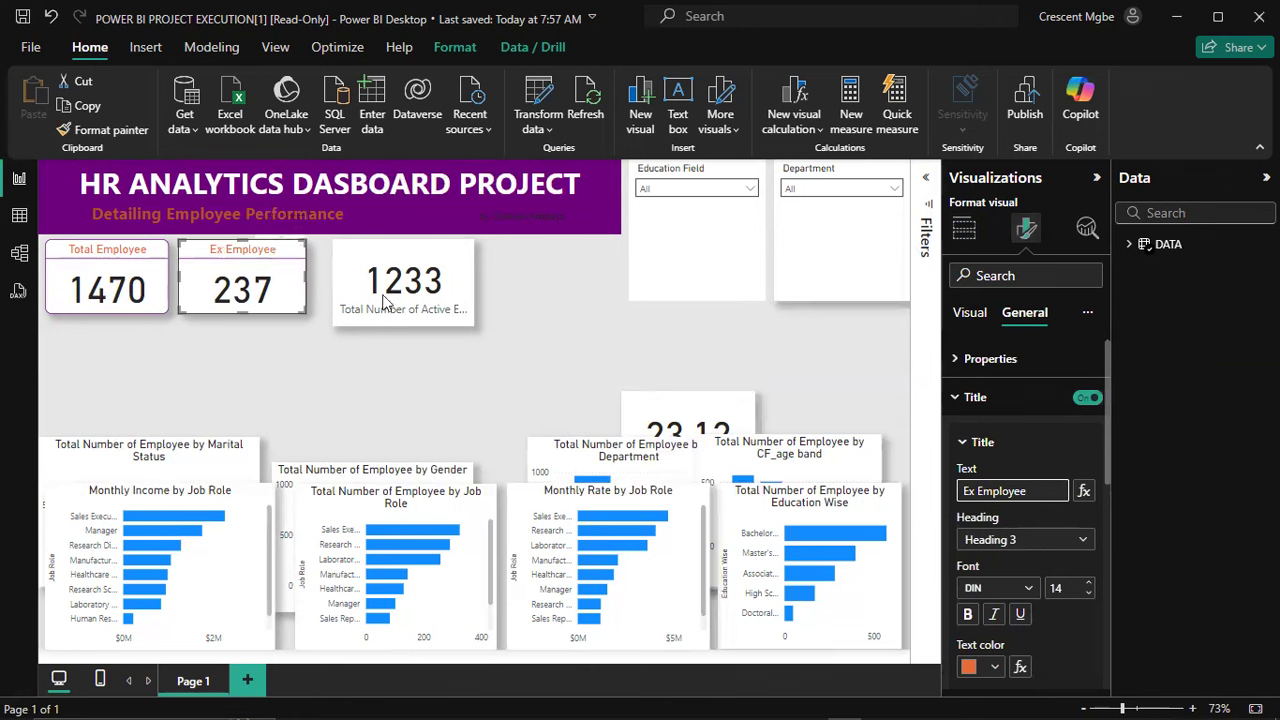
Step: Copy the Ex Employee card's formatting onto the active-employee card
{"action": "left_click", "coordinate": [403, 262]}
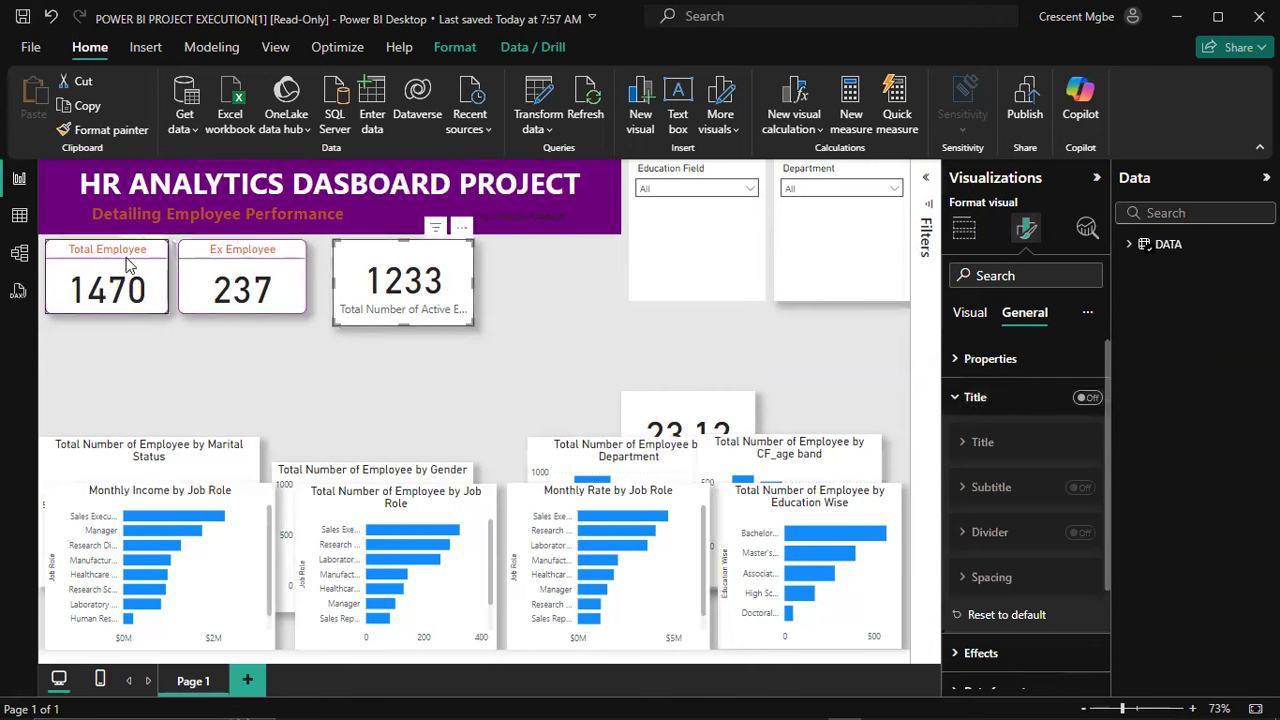
{"action": "left_click", "coordinate": [197, 287]}
{"action": "left_click", "coordinate": [103, 129]}
{"action": "left_click", "coordinate": [416, 258]}
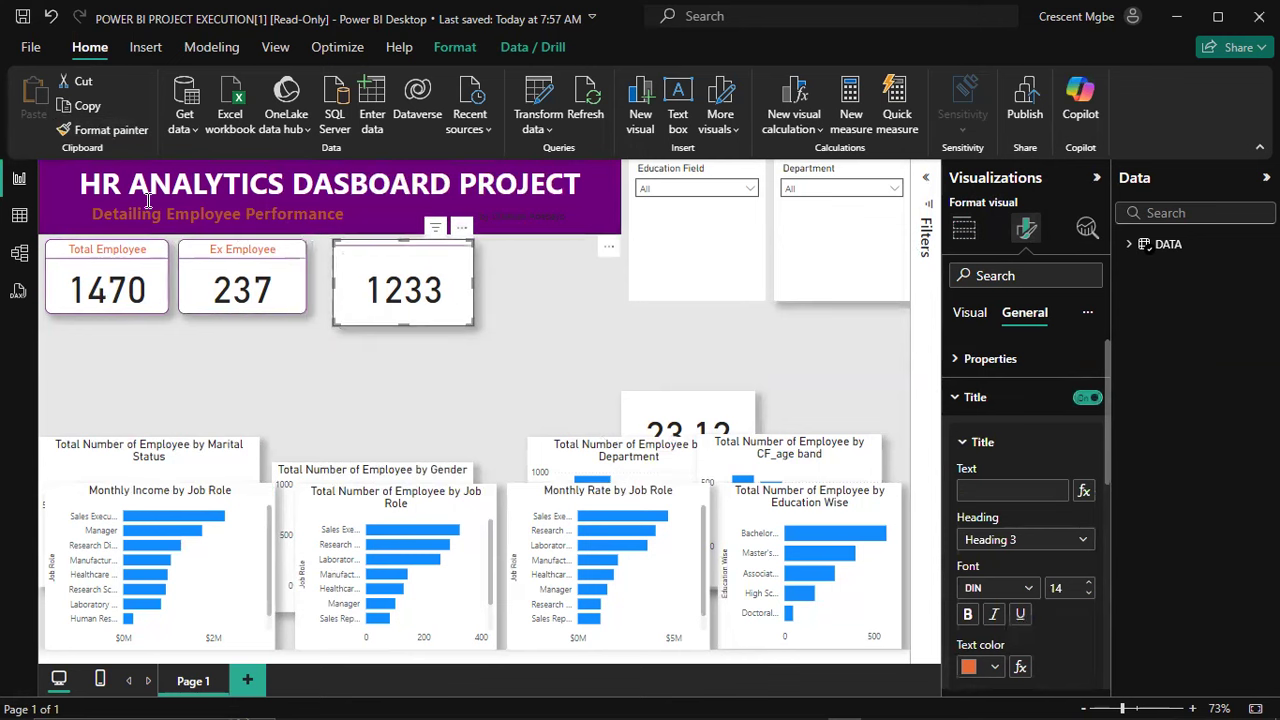
Step: Copy the same card formatting onto the 23.12 card and move it beside the active-employee card under the header
{"action": "left_click", "coordinate": [113, 129]}
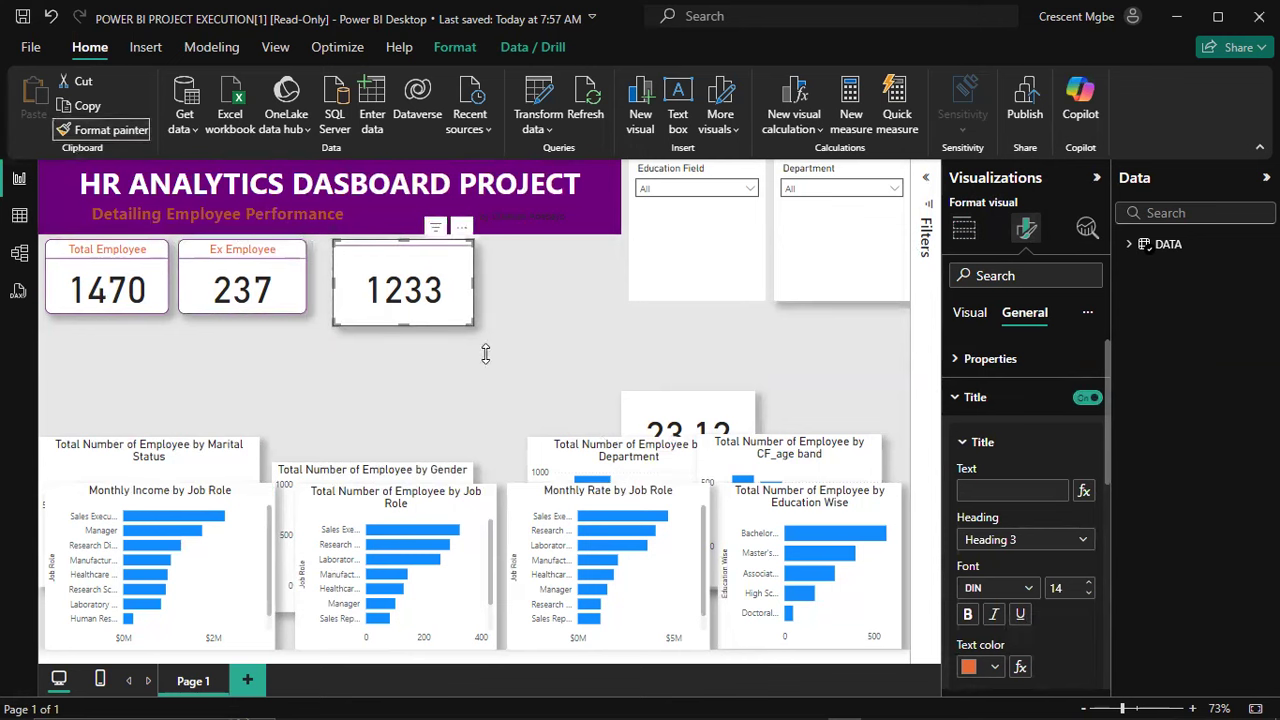
{"action": "left_click", "coordinate": [663, 401]}
{"action": "left_click_drag", "start_coordinate": [677, 417], "coordinate": [546, 260]}
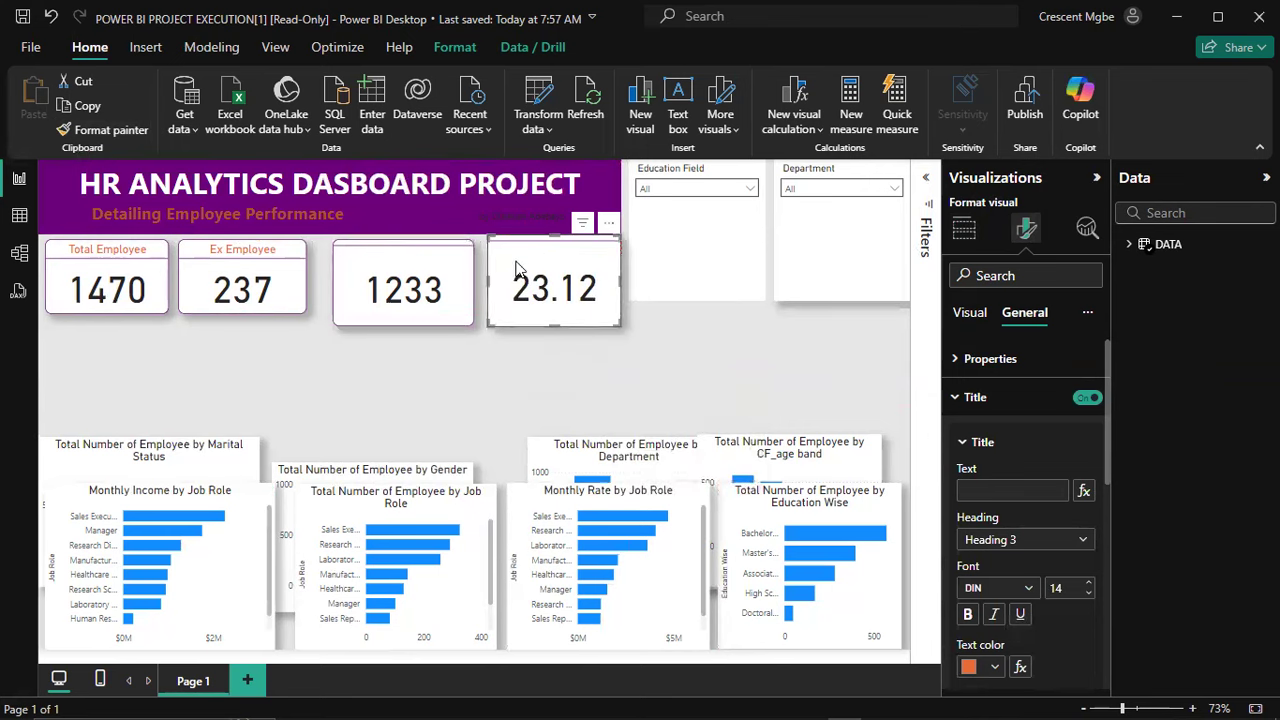
Step: Set the title of the 1233 card to Active Employee and the title of the 23.12 card to Attrition Rate
{"action": "left_click", "coordinate": [444, 273]}
{"action": "left_click", "coordinate": [989, 489]}
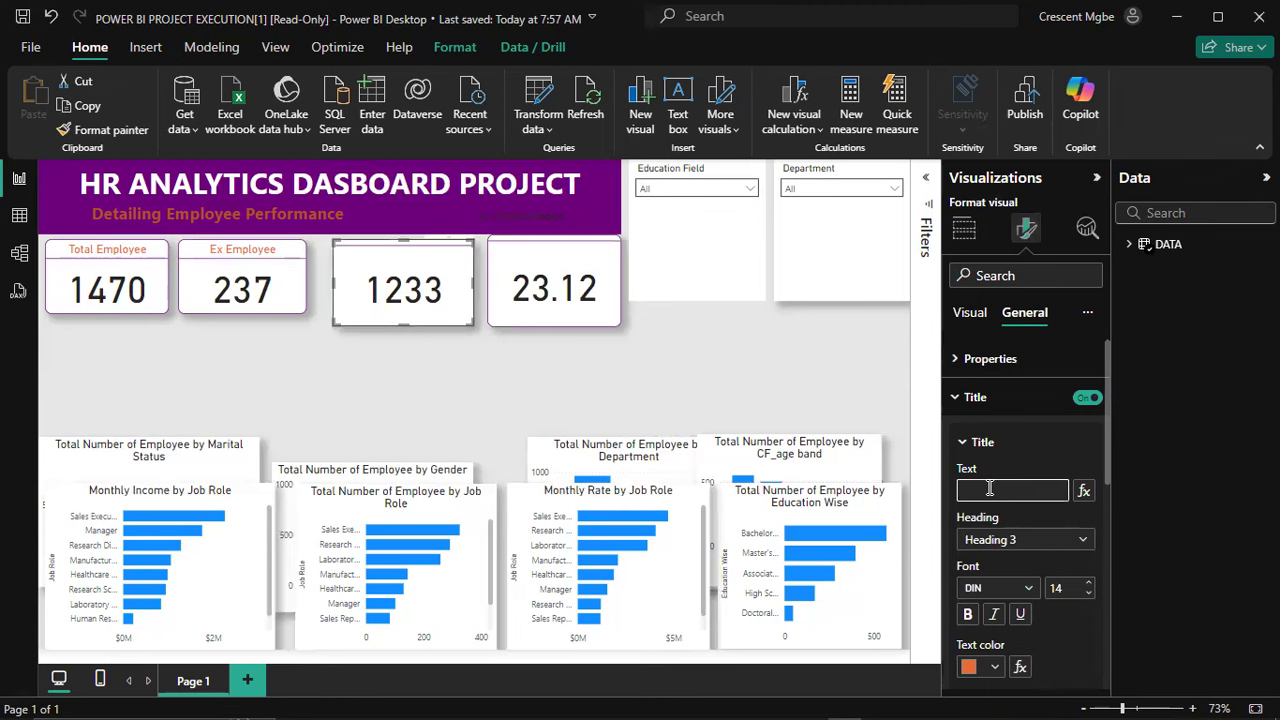
{"action": "type", "text": "Active Employee"}
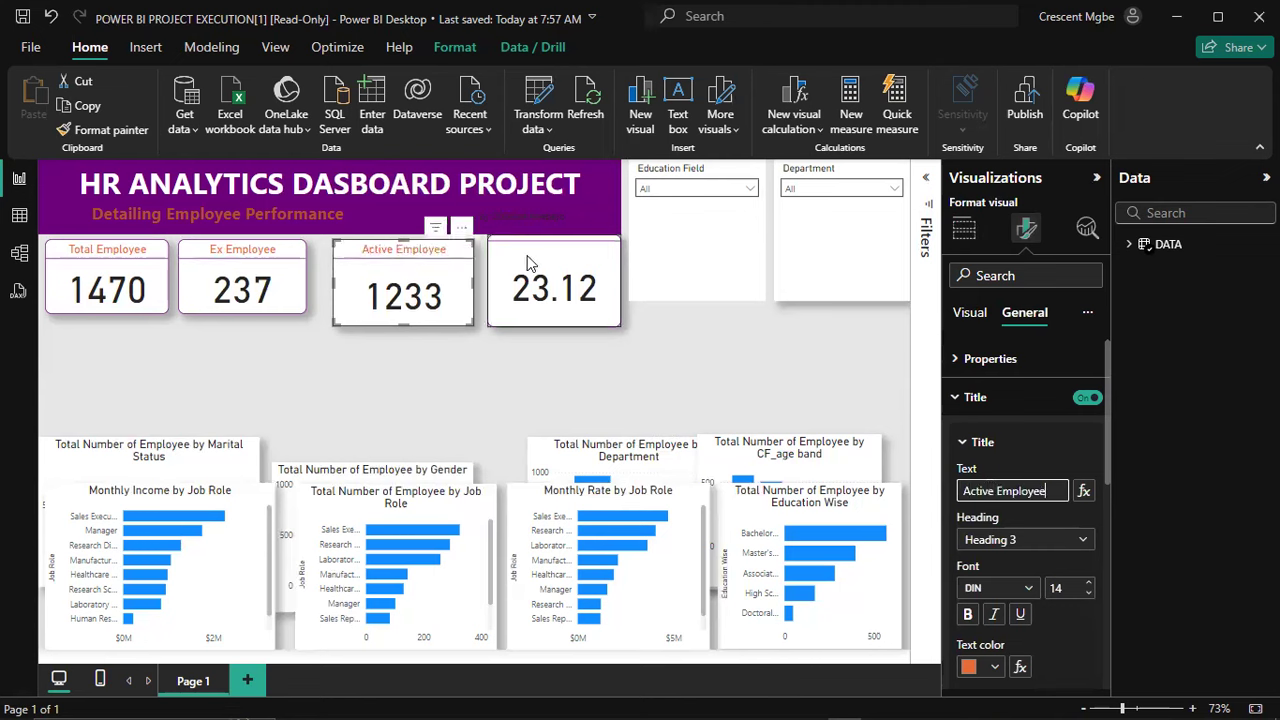
{"action": "left_click", "coordinate": [524, 260]}
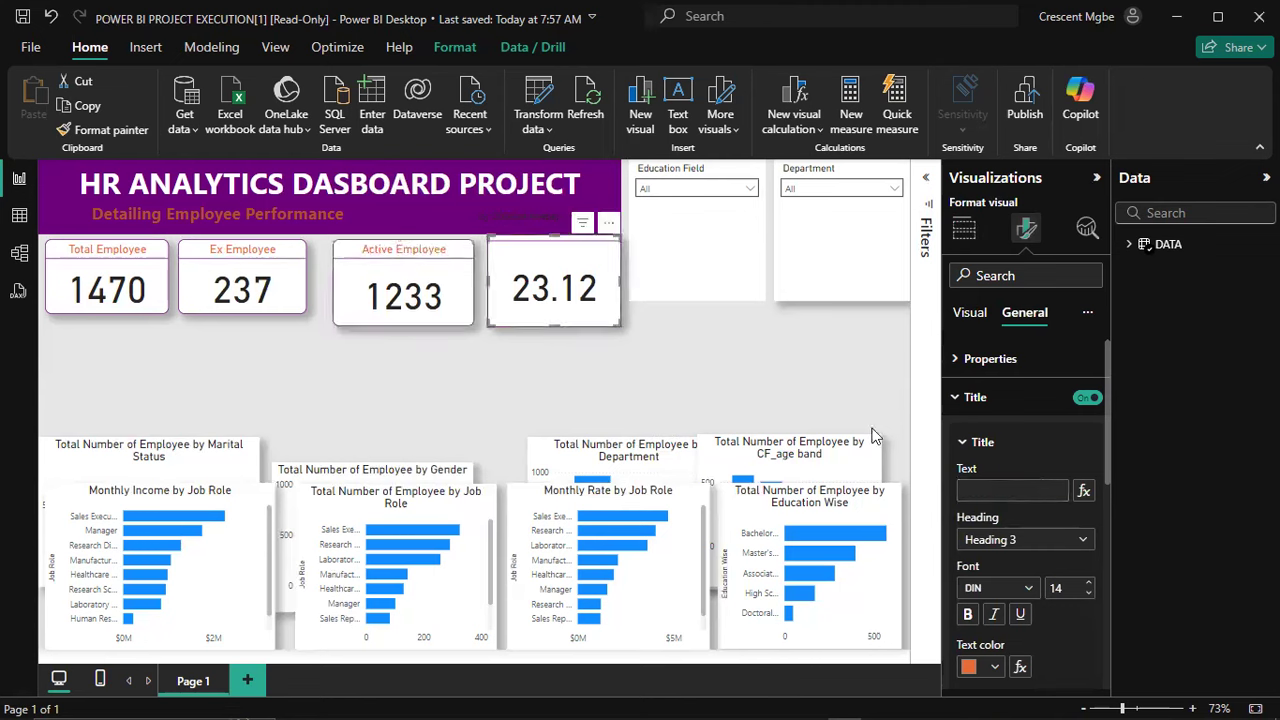
{"action": "left_click", "coordinate": [995, 487]}
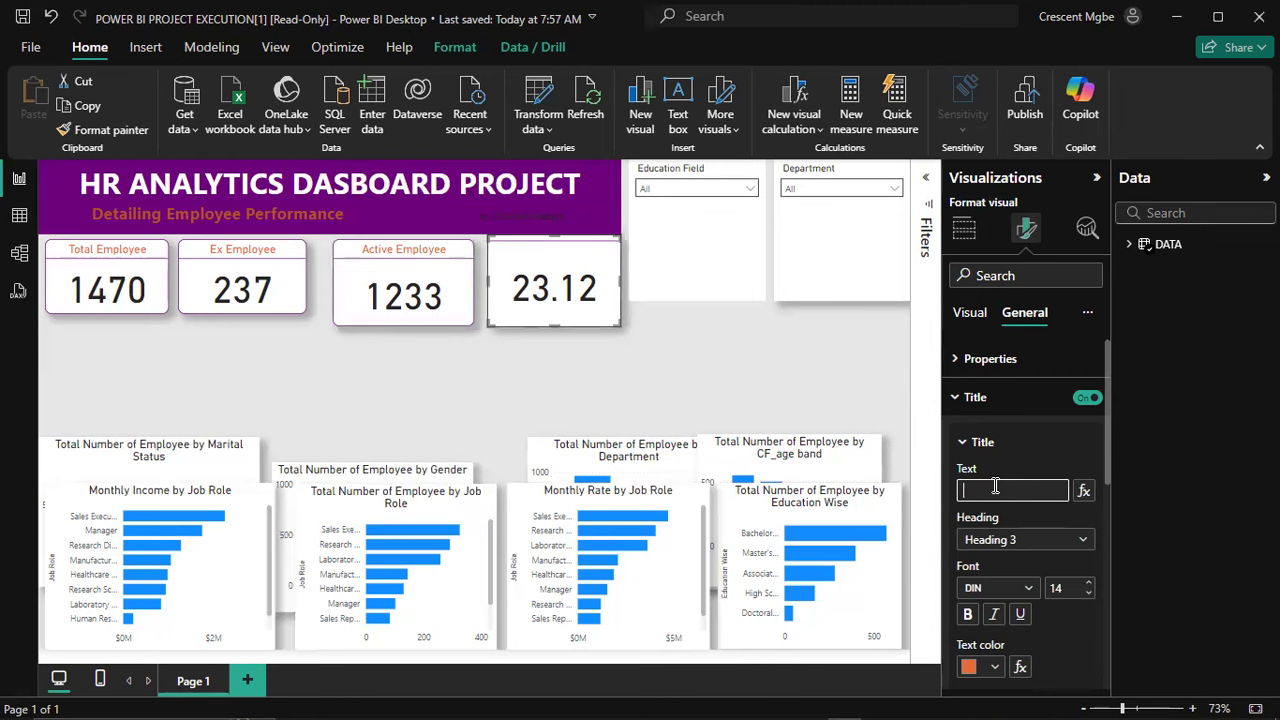
{"action": "type", "text": "Attrition Rate"}
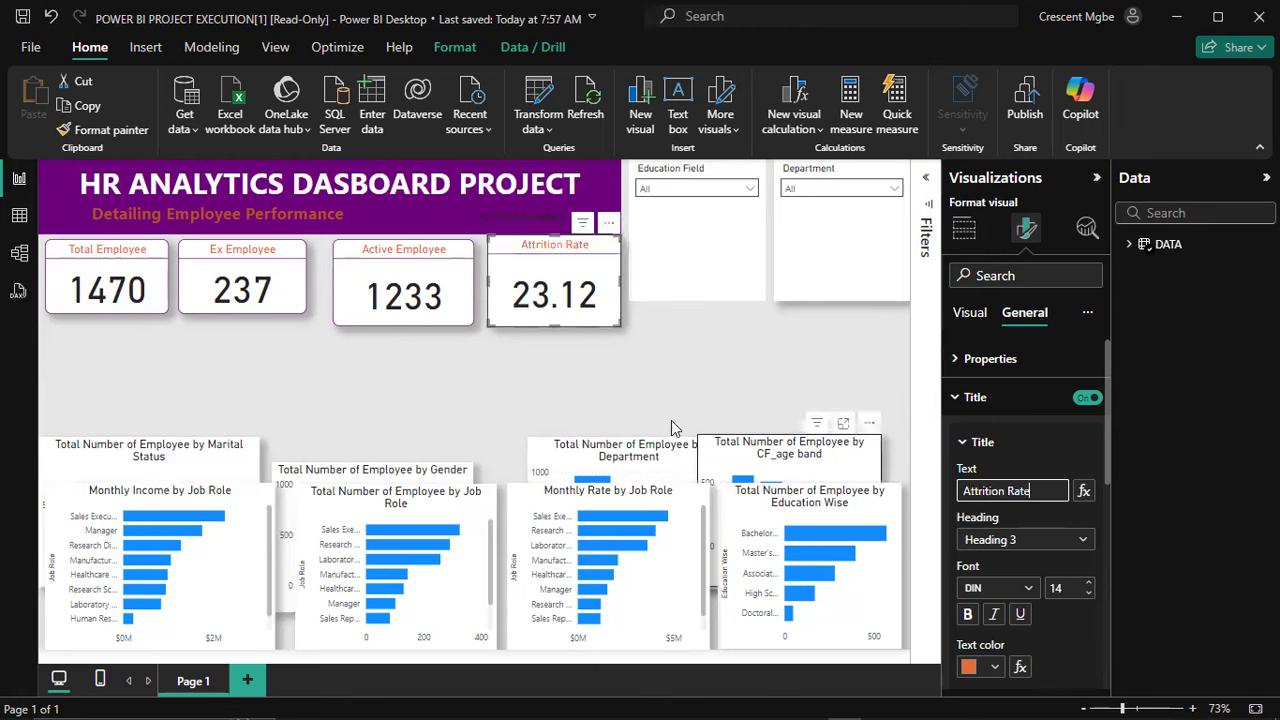
Step: Shrink the Active Employee card to the size of its neighbours and move it next to the Ex Employee card
{"action": "left_click", "coordinate": [455, 314]}
{"action": "left_click_drag", "start_coordinate": [472, 324], "coordinate": [433, 305]}
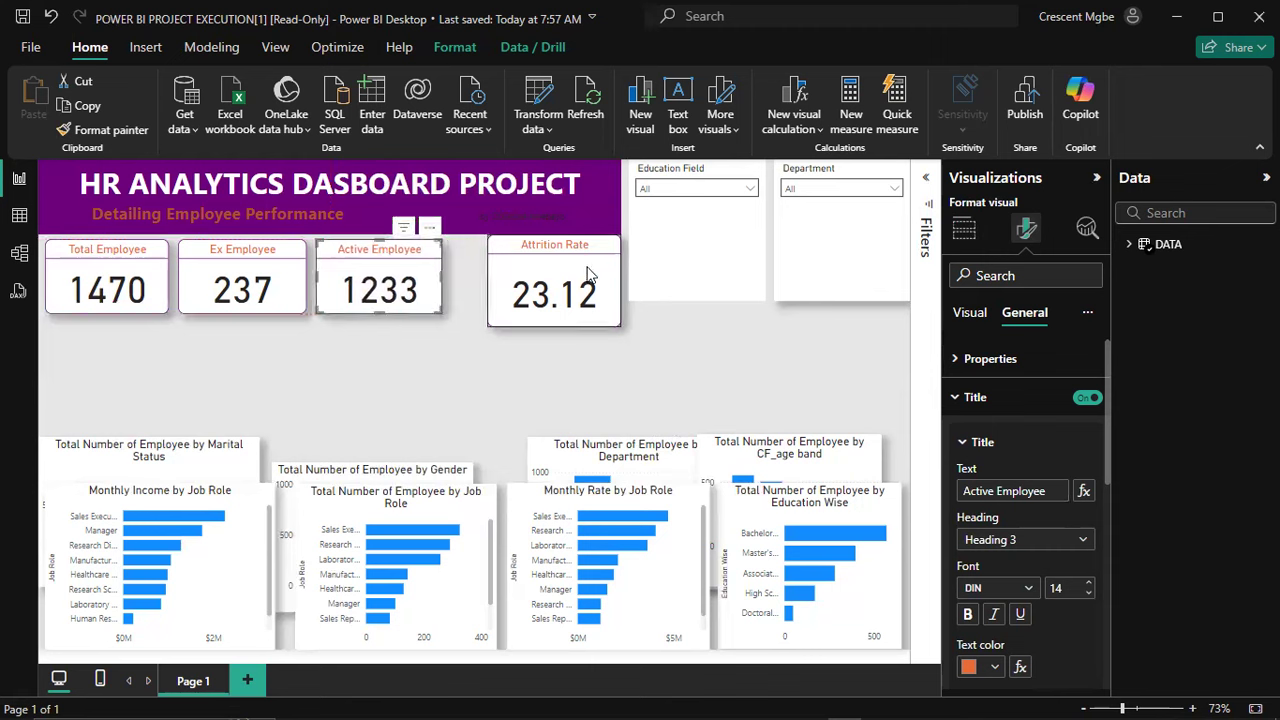
Step: Shrink the Attrition Rate card to its neighbours' height and align it with the card row and the header's right edge
{"action": "left_click", "coordinate": [590, 272]}
{"action": "left_click_drag", "start_coordinate": [619, 325], "coordinate": [589, 316]}
{"action": "left_click_drag", "start_coordinate": [587, 315], "coordinate": [600, 285]}
Step: Widen the Active Employee and Attrition Rate cards and move the Active Employee card closer to the Attrition Rate card
{"action": "left_click", "coordinate": [427, 288]}
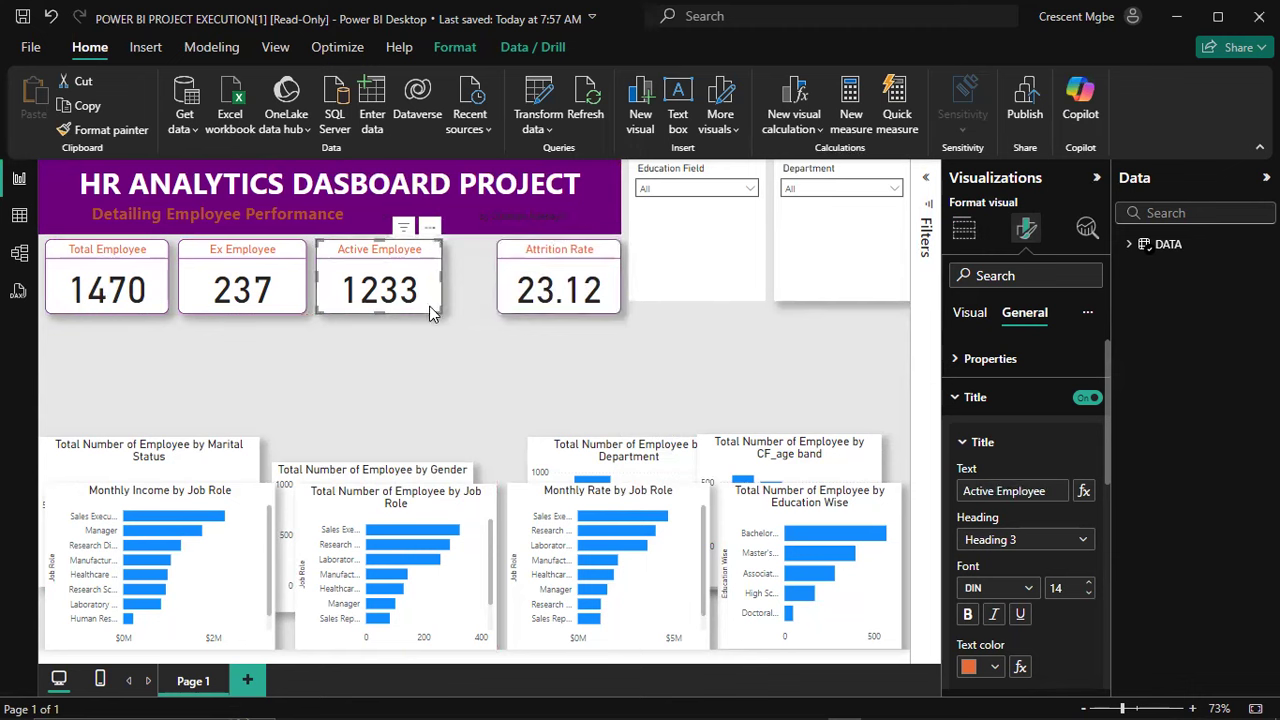
{"action": "left_click_drag", "start_coordinate": [440, 312], "coordinate": [450, 306]}
{"action": "left_click", "coordinate": [547, 287]}
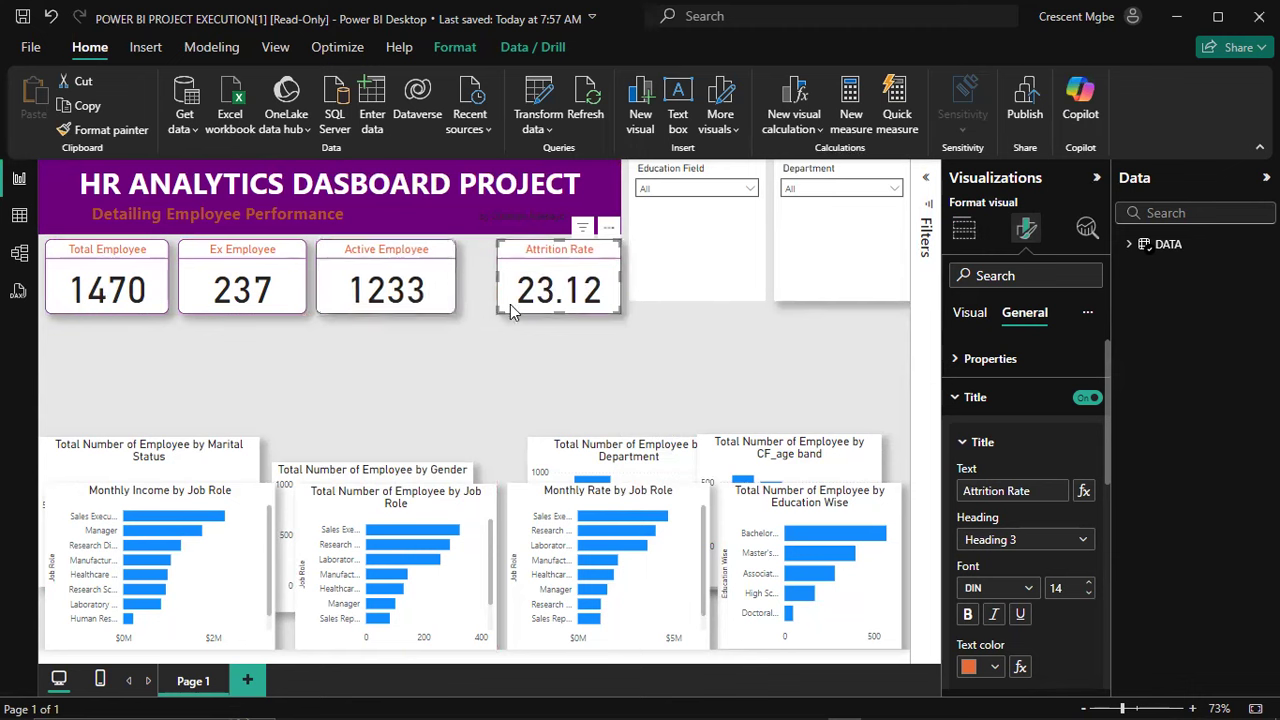
{"action": "left_click_drag", "start_coordinate": [497, 313], "coordinate": [488, 314]}
{"action": "left_click_drag", "start_coordinate": [440, 280], "coordinate": [458, 281]}
Step: Widen the Ex Employee and Total Employee cards, placing Ex Employee beside Active Employee to fill the card row
{"action": "left_click", "coordinate": [270, 280]}
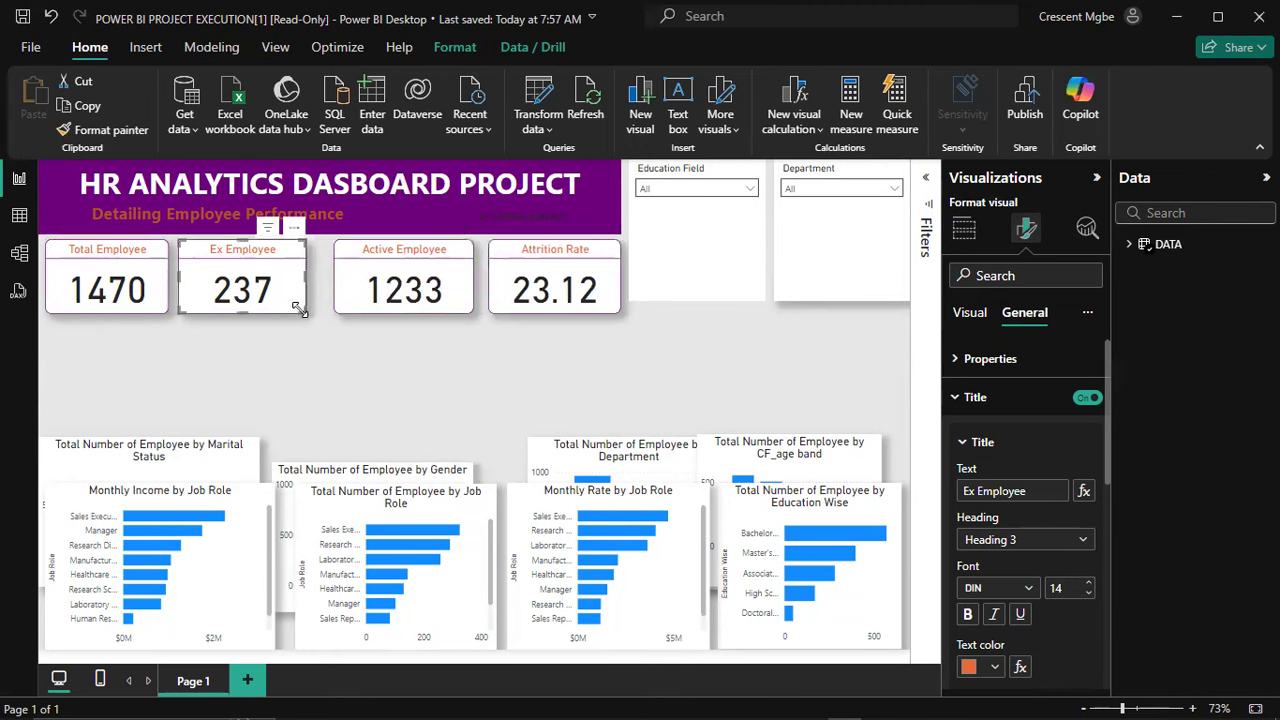
{"action": "left_click_drag", "start_coordinate": [305, 312], "coordinate": [305, 279]}
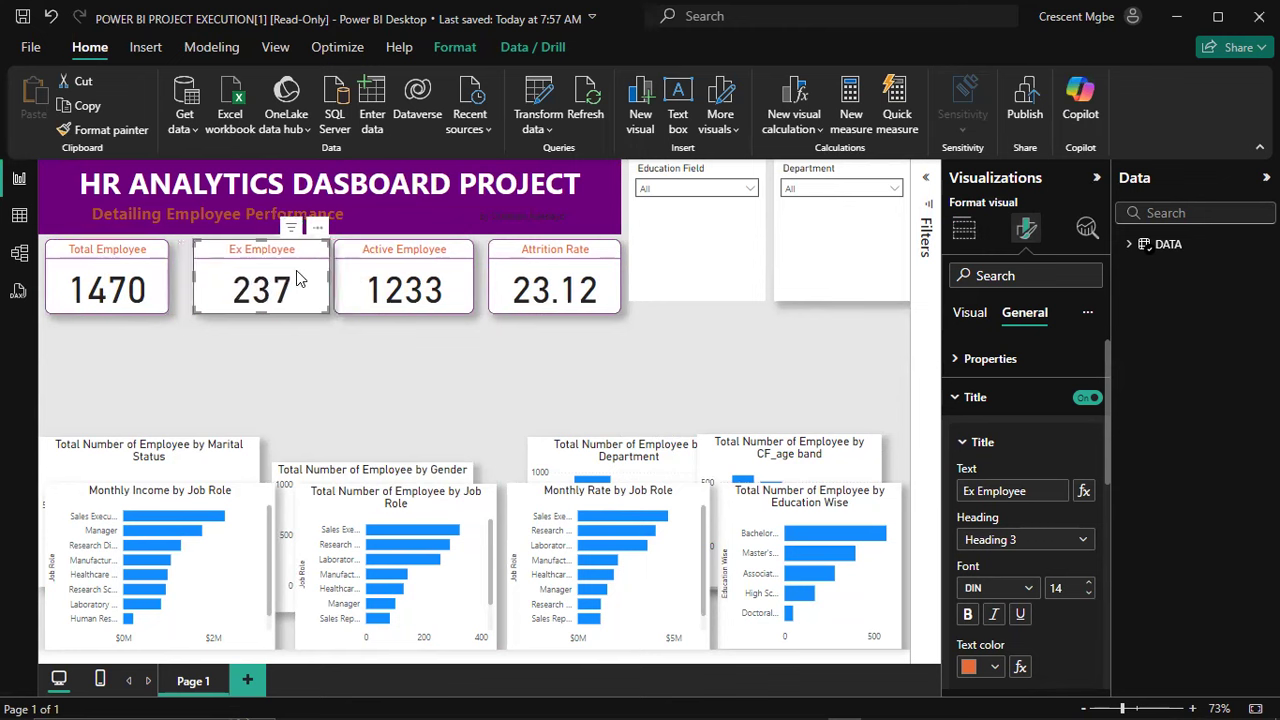
{"action": "left_click", "coordinate": [143, 292]}
{"action": "left_click_drag", "start_coordinate": [164, 311], "coordinate": [180, 313]}
Step: Extend the Education Field and Department slicers downward to line up with the bottom edge of the KPI cards
{"action": "left_click", "coordinate": [719, 230]}
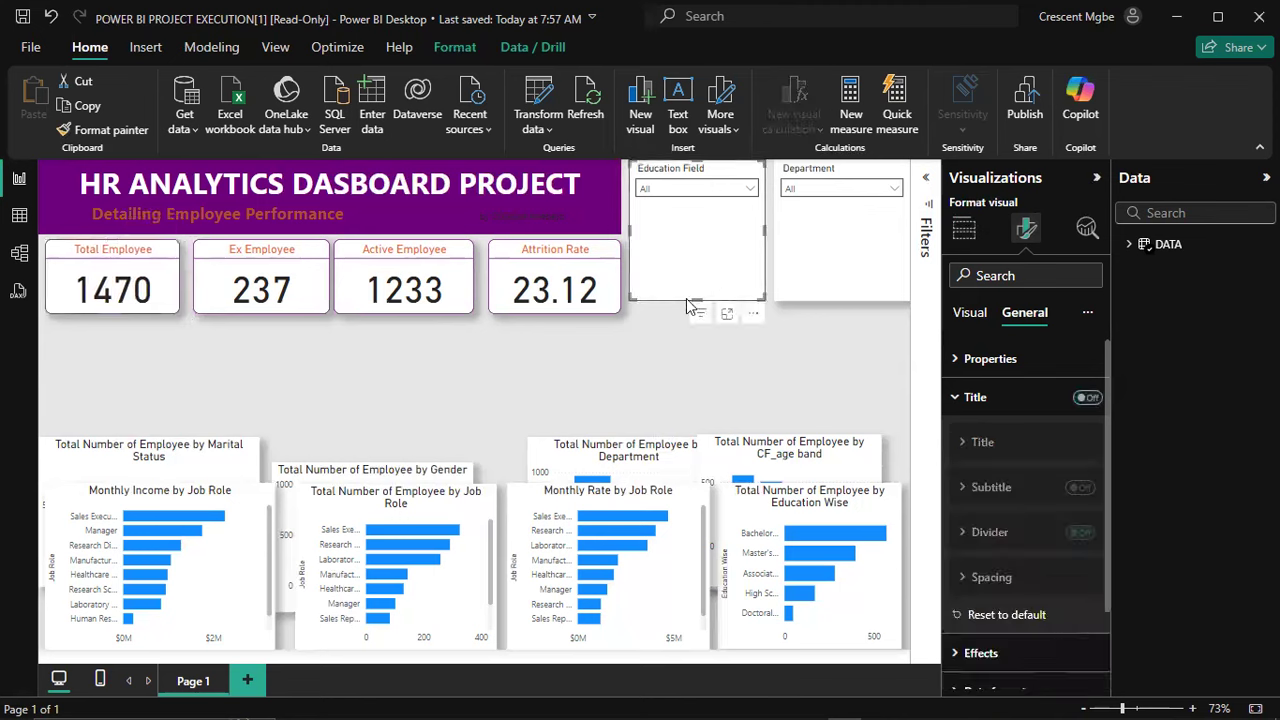
{"action": "left_click_drag", "start_coordinate": [696, 296], "coordinate": [697, 313]}
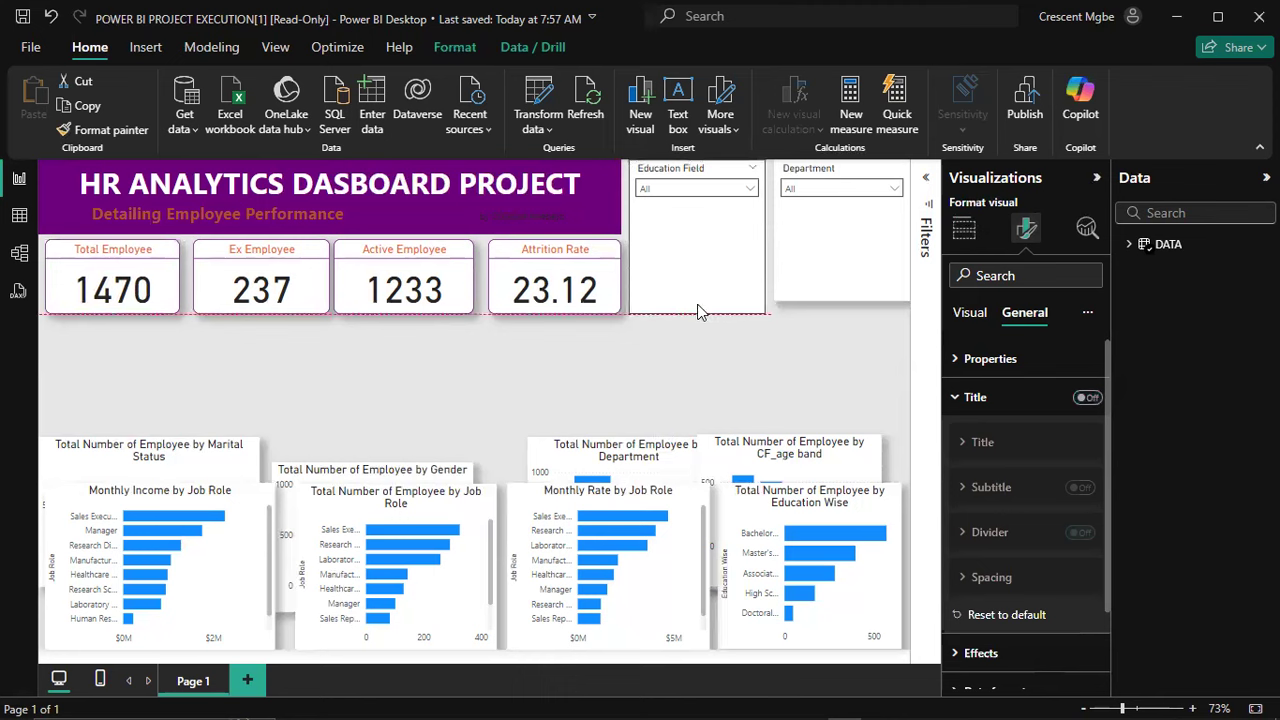
{"action": "left_click", "coordinate": [790, 250]}
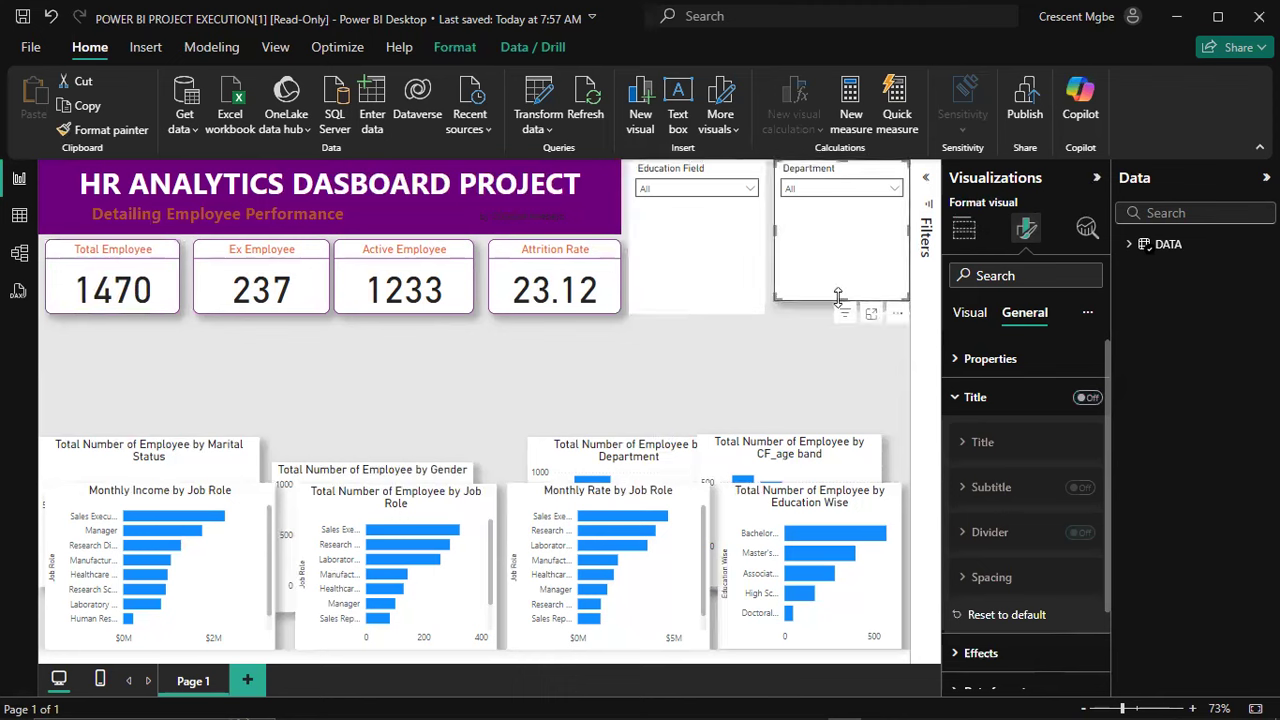
{"action": "left_click_drag", "start_coordinate": [838, 298], "coordinate": [837, 313]}
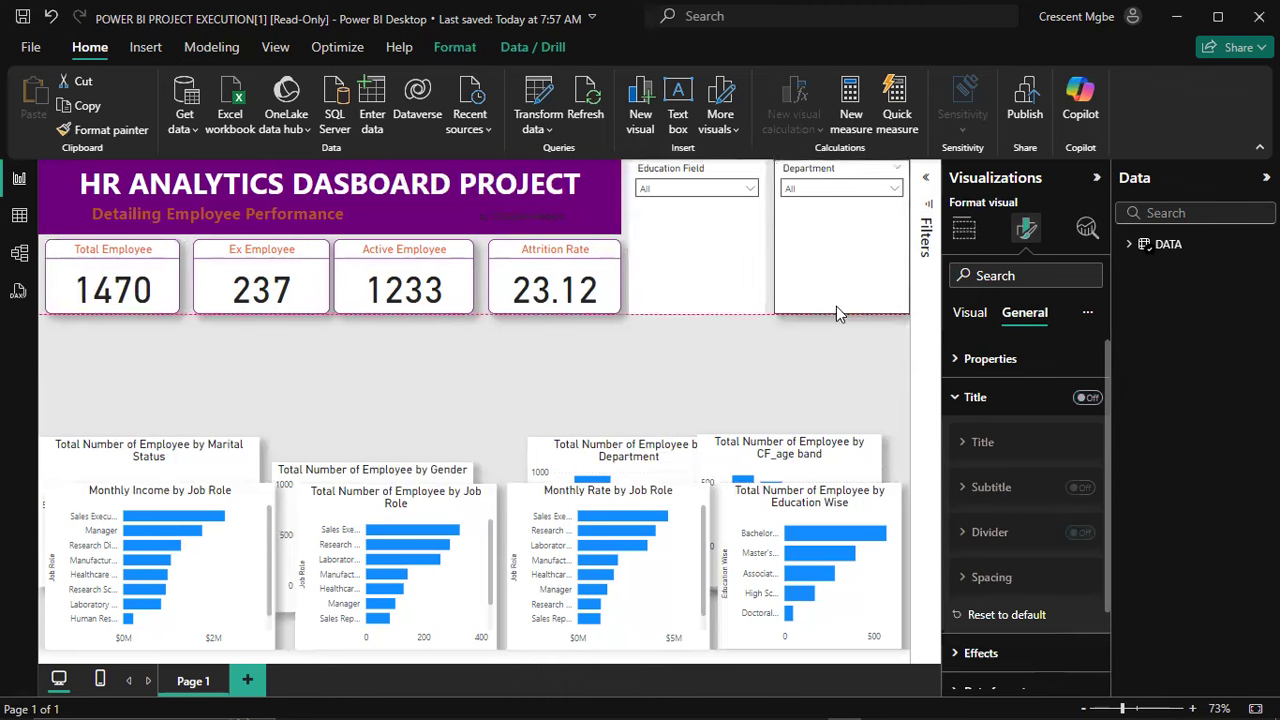
{"action": "left_click", "coordinate": [705, 362]}
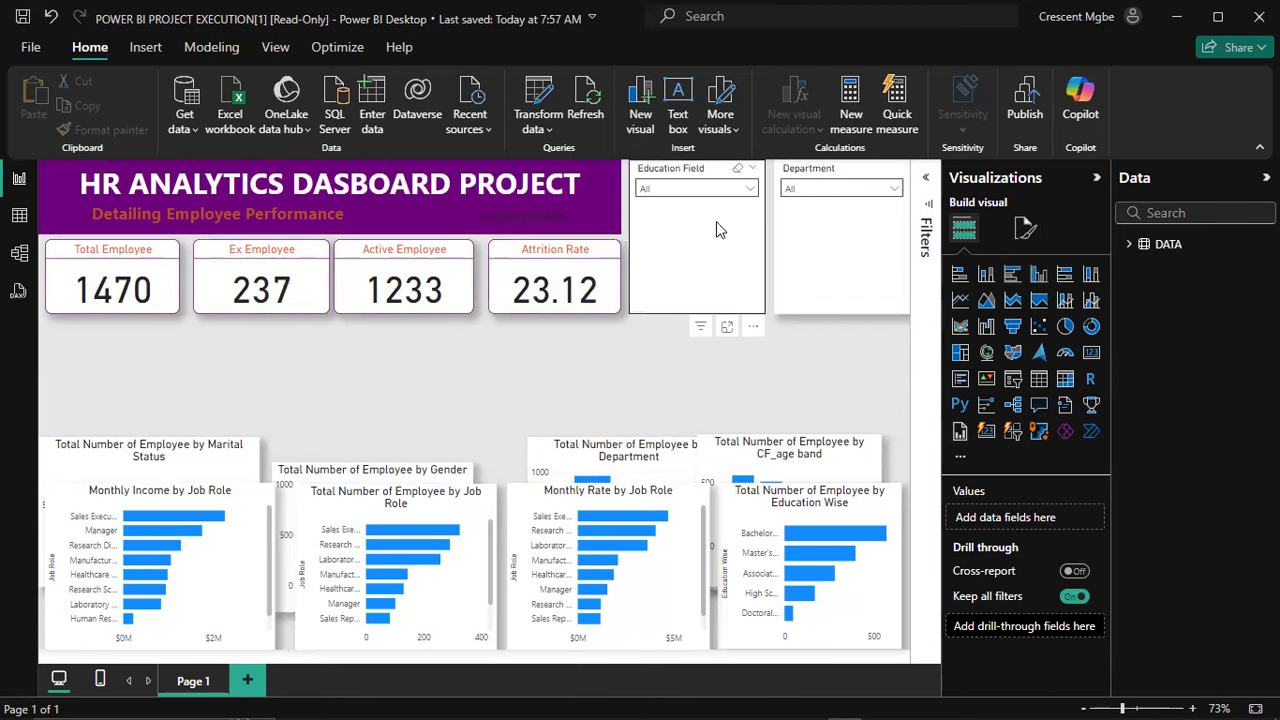
Step: Set the Education Field slicer's header text to Filter by Education Field with font size 11
{"action": "left_click", "coordinate": [736, 306]}
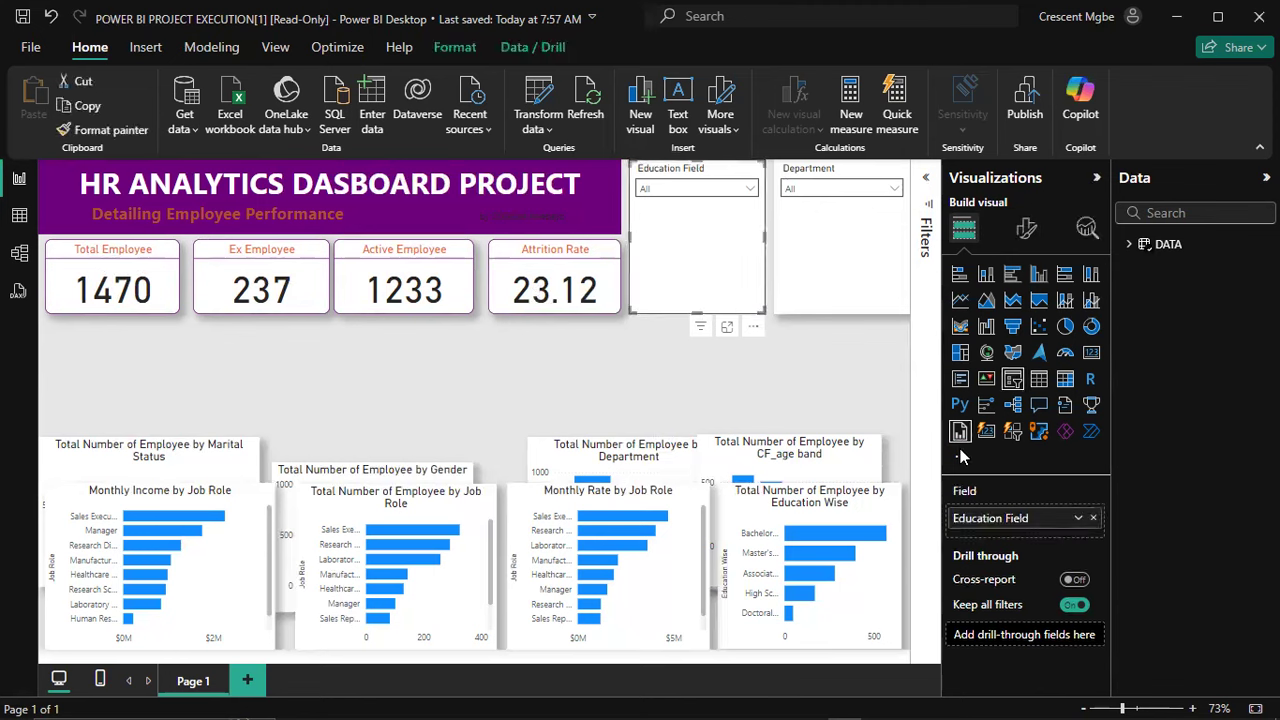
{"action": "left_click", "coordinate": [1028, 235]}
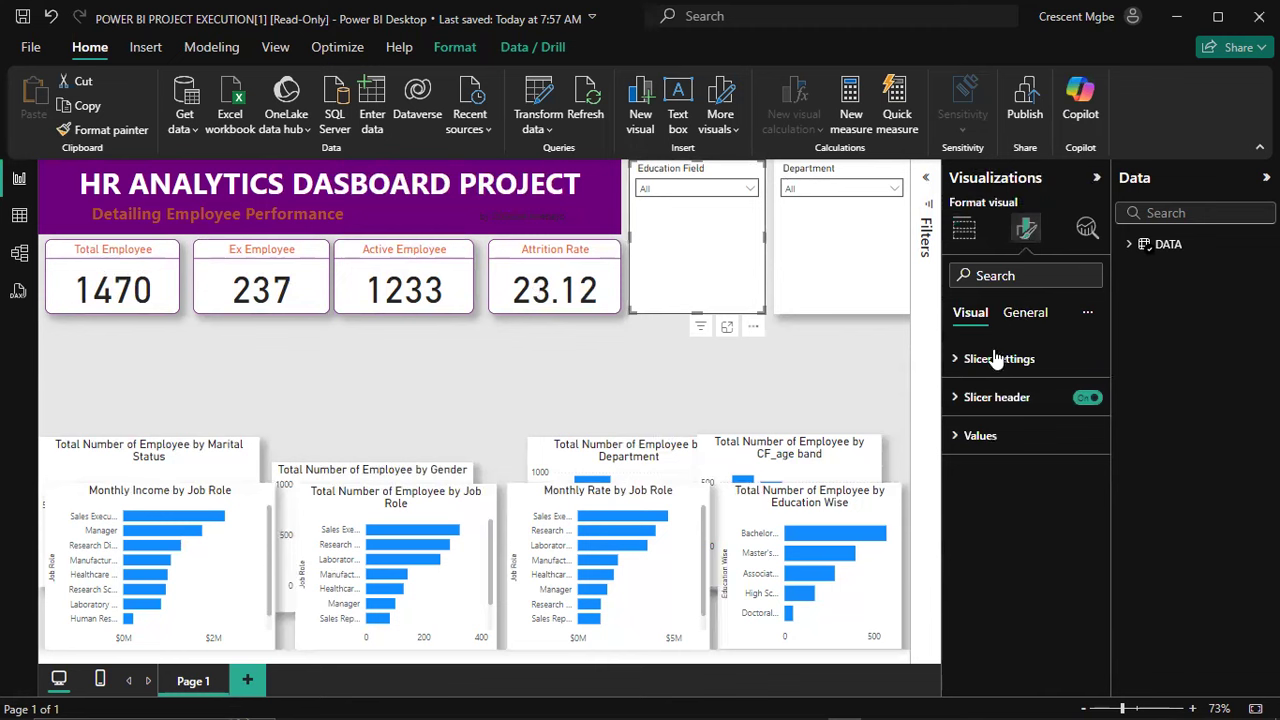
{"action": "left_click", "coordinate": [958, 360]}
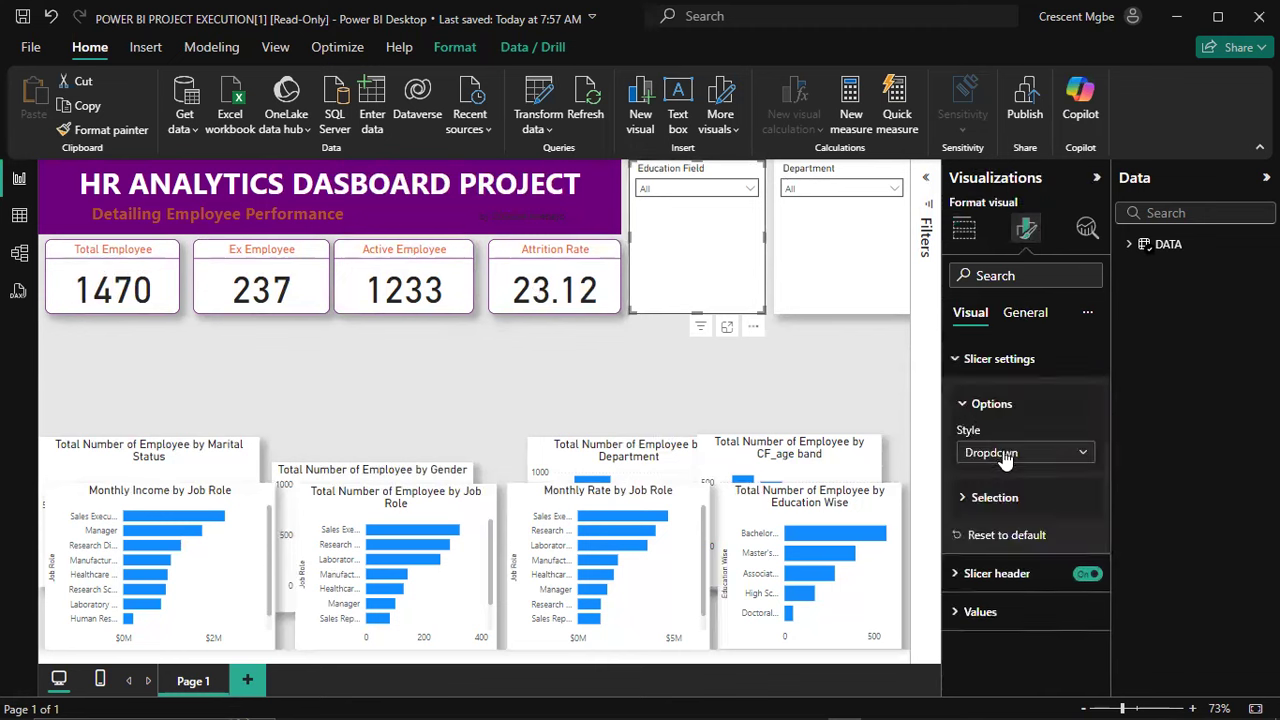
{"action": "left_click", "coordinate": [956, 359]}
{"action": "left_click", "coordinate": [956, 399]}
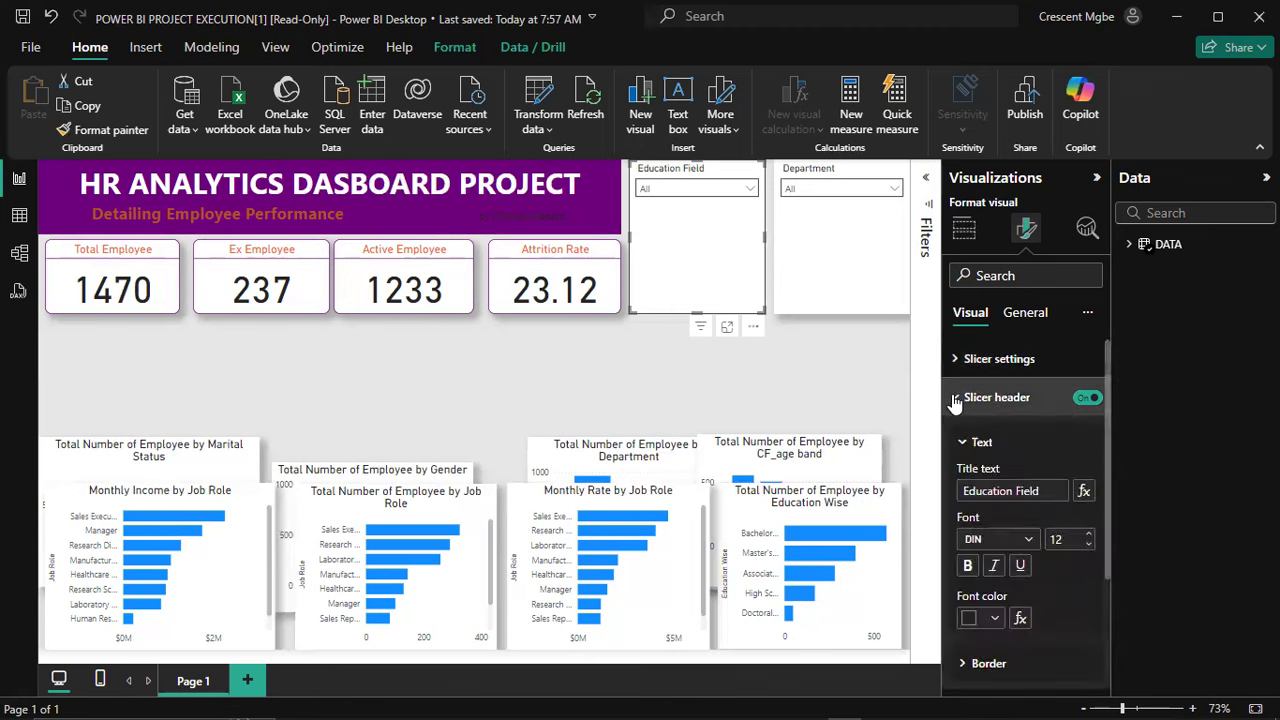
{"action": "scroll", "coordinate": [1025, 418], "scroll_direction": "down", "scroll_amount": 2}
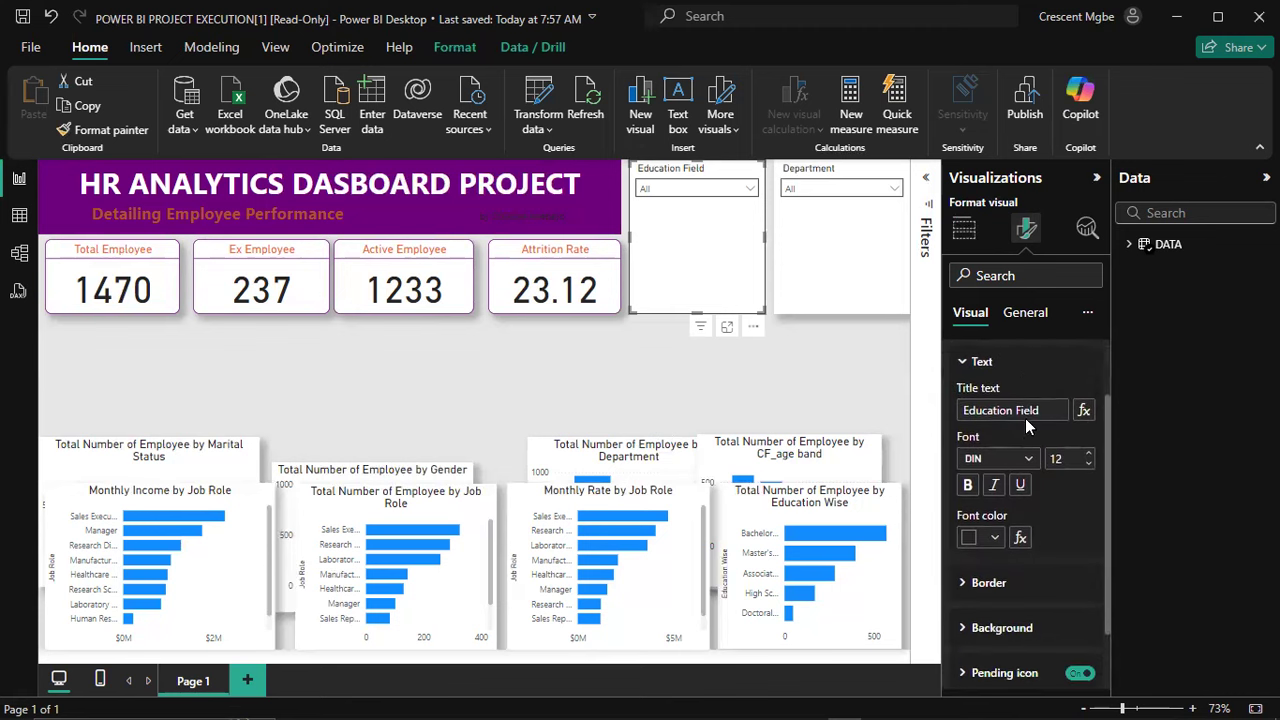
{"action": "left_click", "coordinate": [968, 397]}
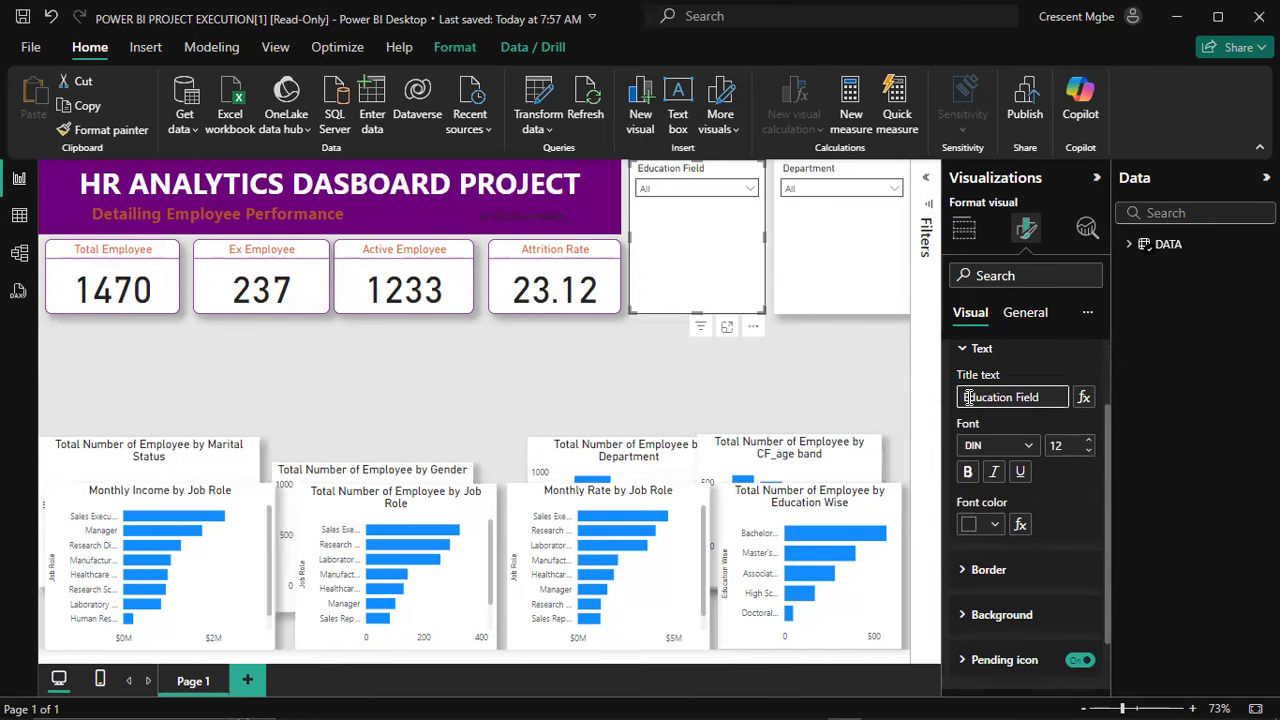
{"action": "type", "text": "Filter by"}
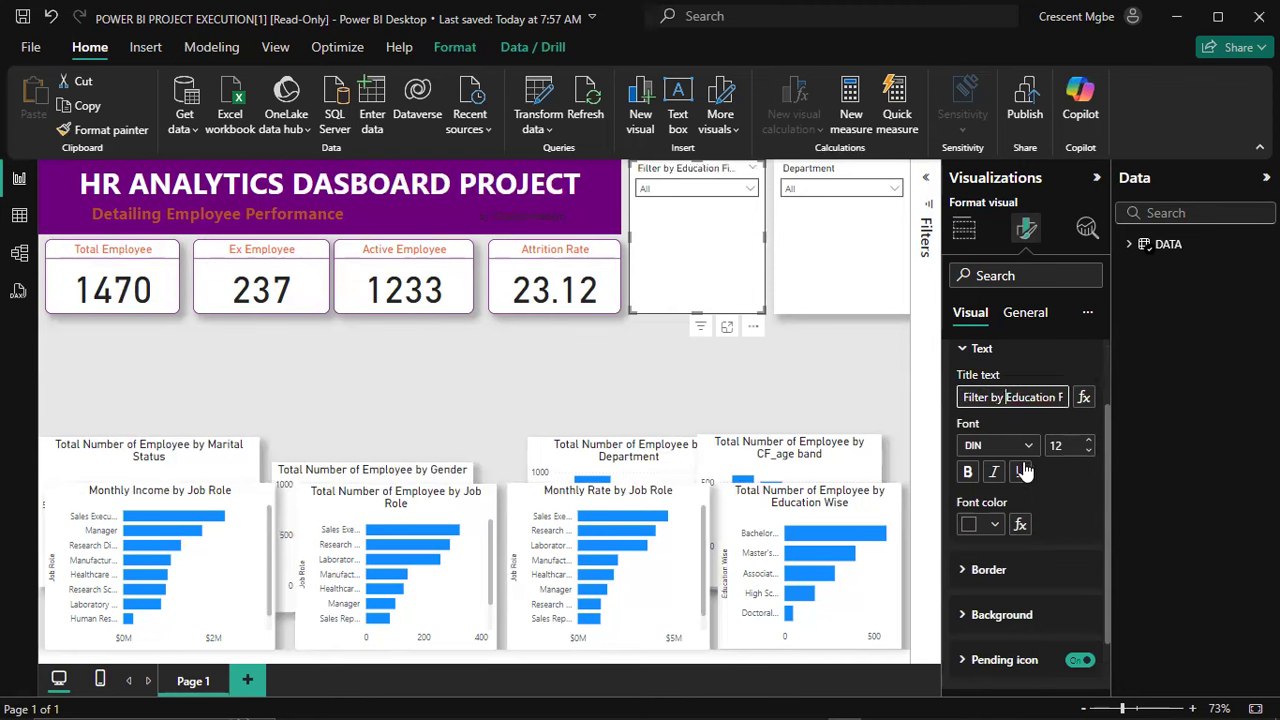
{"action": "left_click", "coordinate": [1088, 451]}
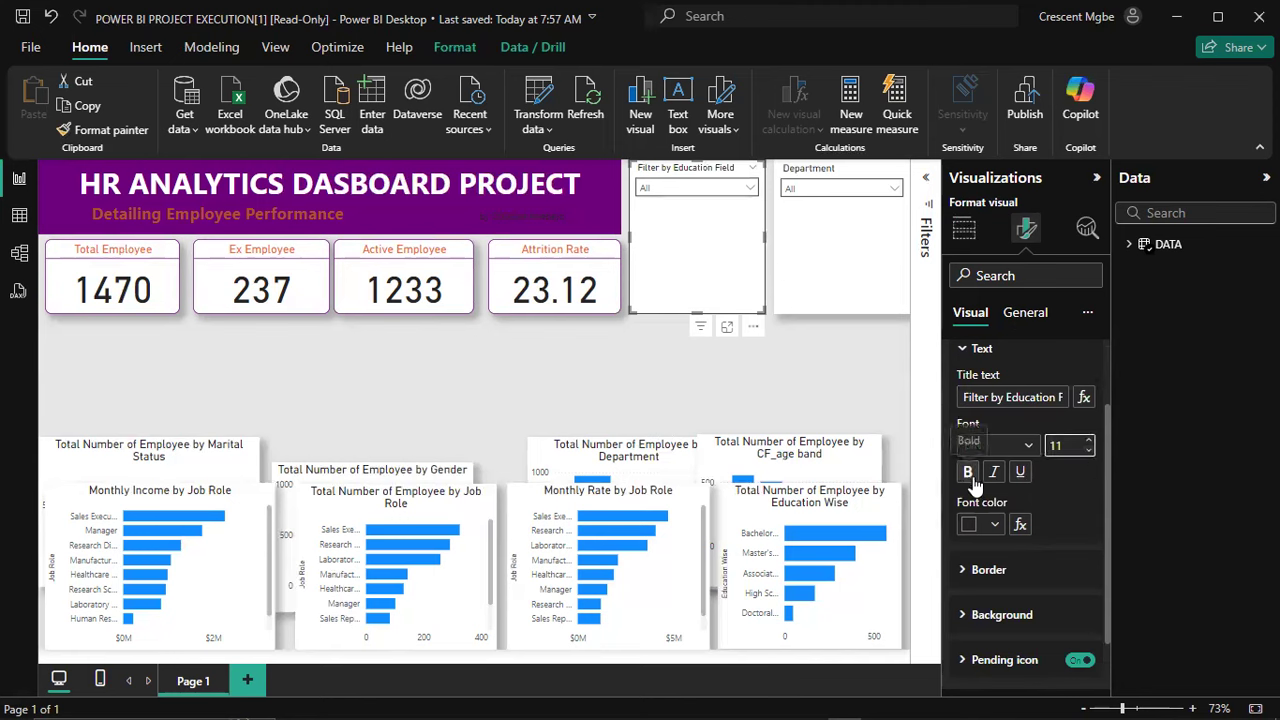
Step: Set the font color of the Education Field slicer's header to the recently used orange
{"action": "scroll", "coordinate": [1029, 426], "scroll_direction": "down", "scroll_amount": 1}
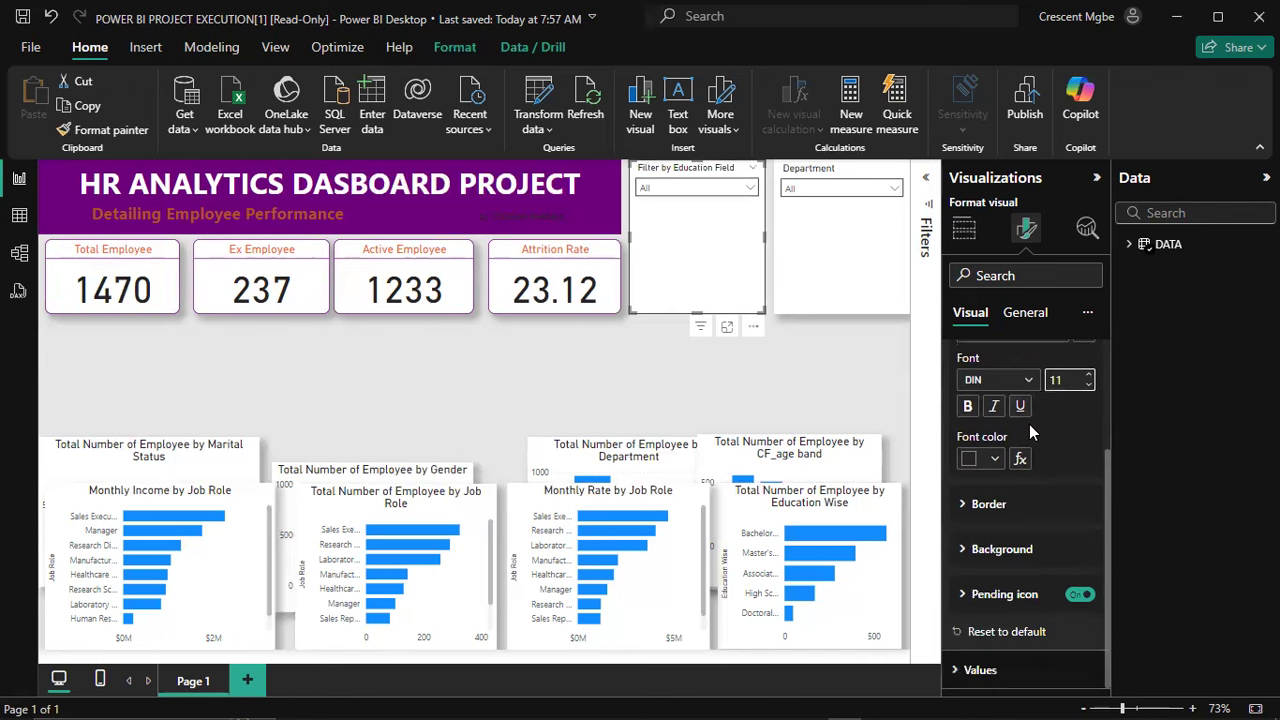
{"action": "left_click", "coordinate": [990, 460]}
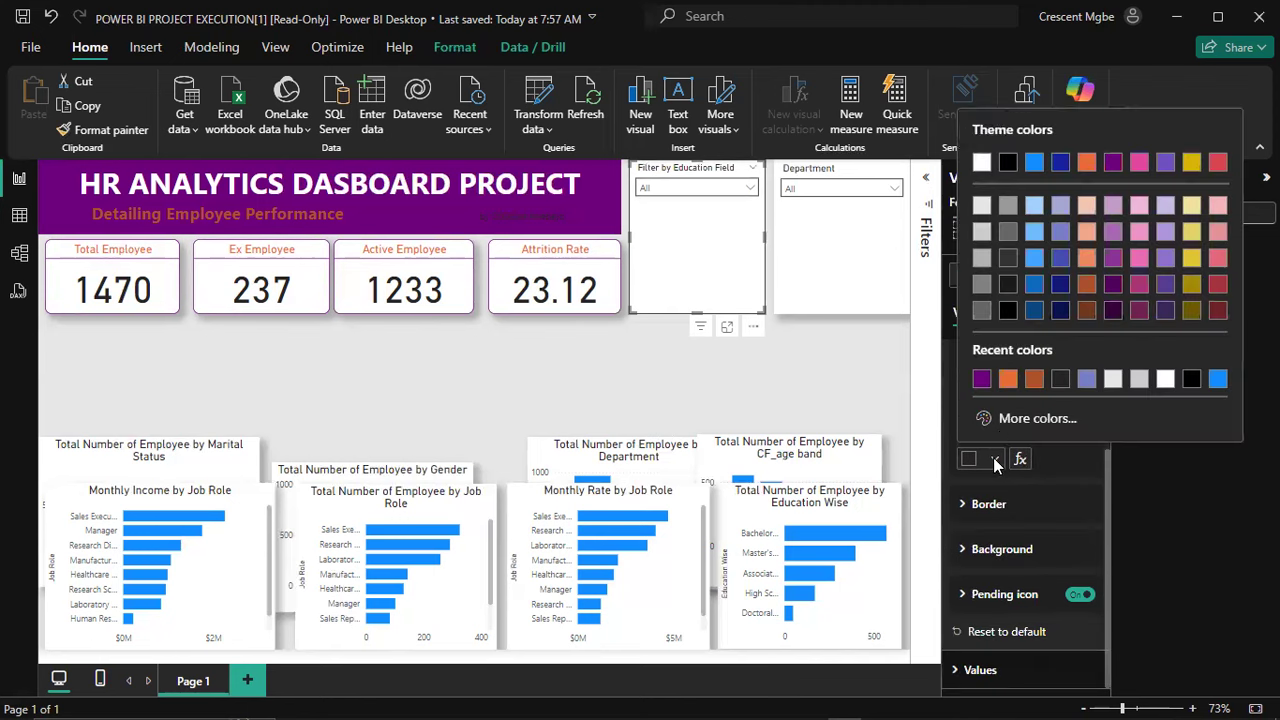
{"action": "left_click", "coordinate": [1008, 378]}
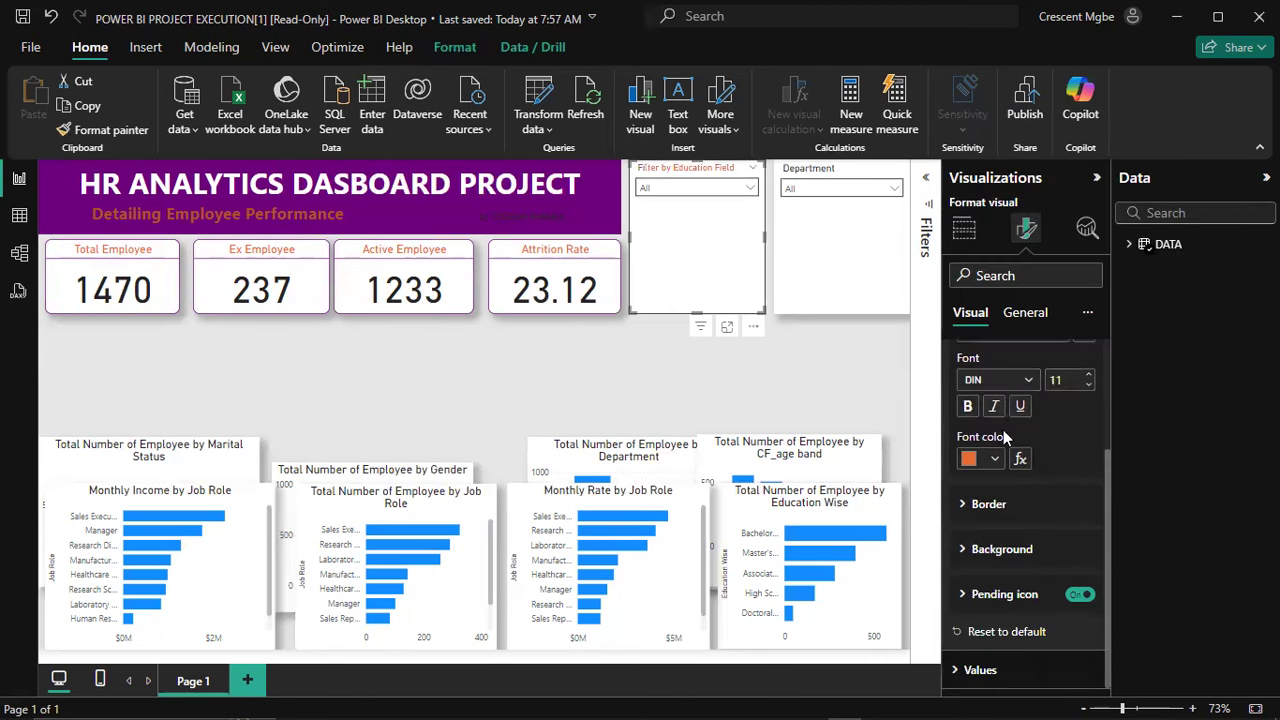
Step: Try the recent orange as the background color of the Education Field slicer's header, and undo it
{"action": "left_click", "coordinate": [965, 503]}
{"action": "scroll", "coordinate": [1014, 469], "scroll_direction": "down", "scroll_amount": 3}
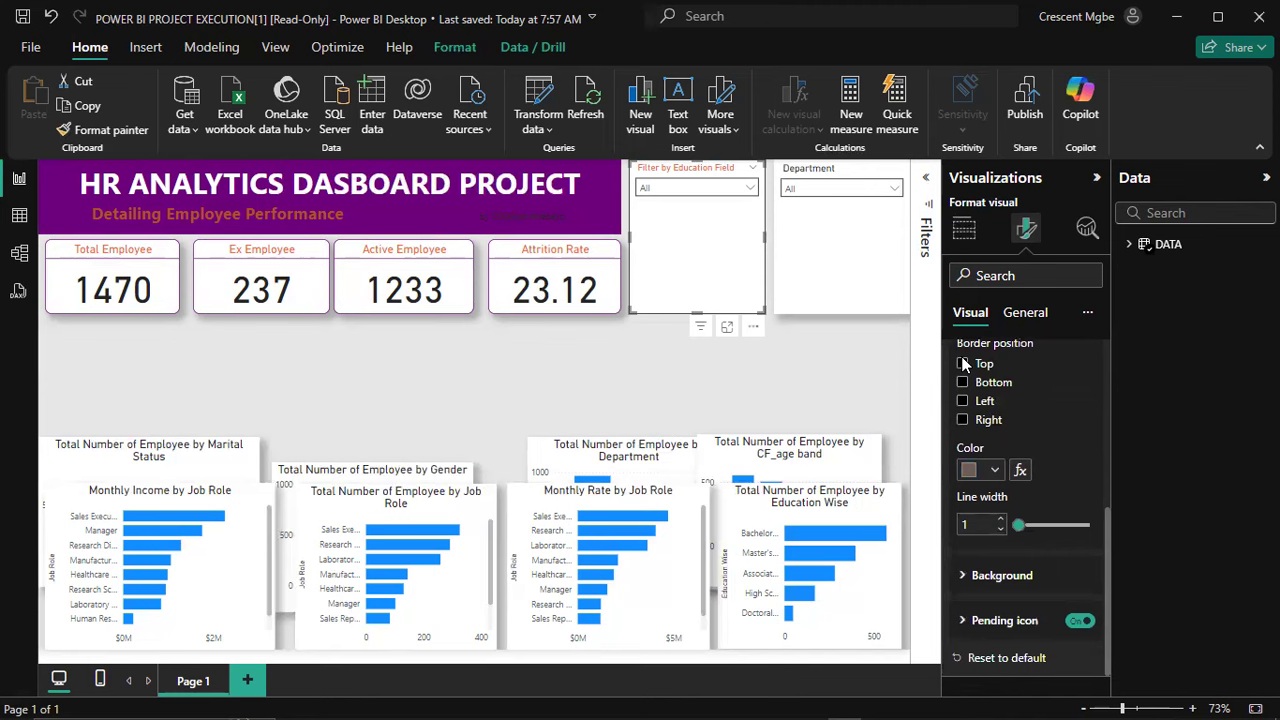
{"action": "scroll", "coordinate": [1031, 398], "scroll_direction": "down", "scroll_amount": 1}
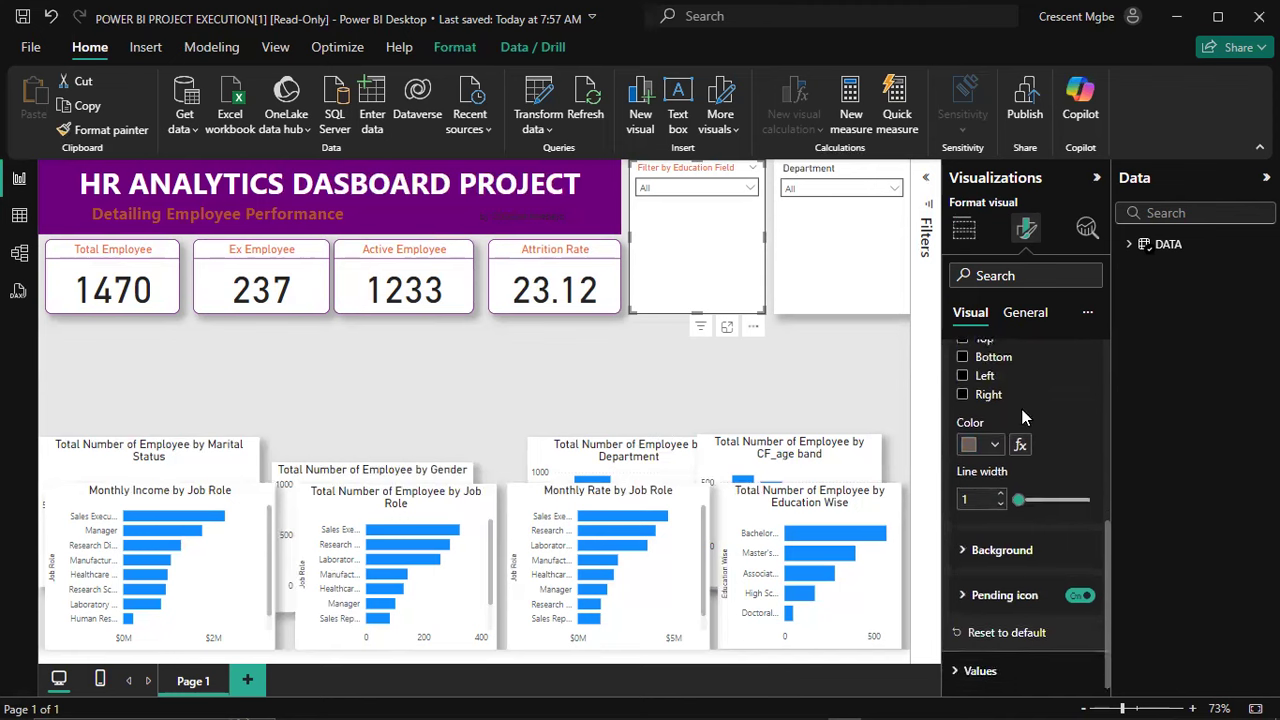
{"action": "left_click", "coordinate": [1001, 527]}
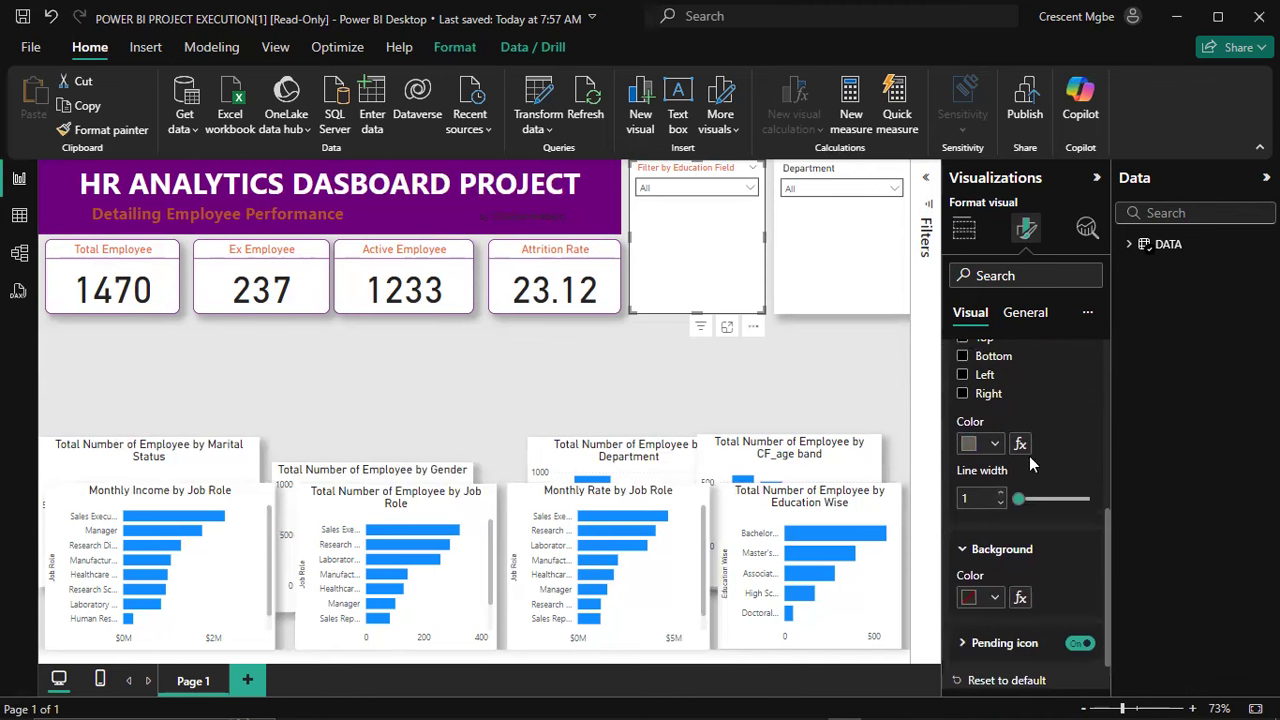
{"action": "scroll", "coordinate": [1027, 463], "scroll_direction": "down", "scroll_amount": 1}
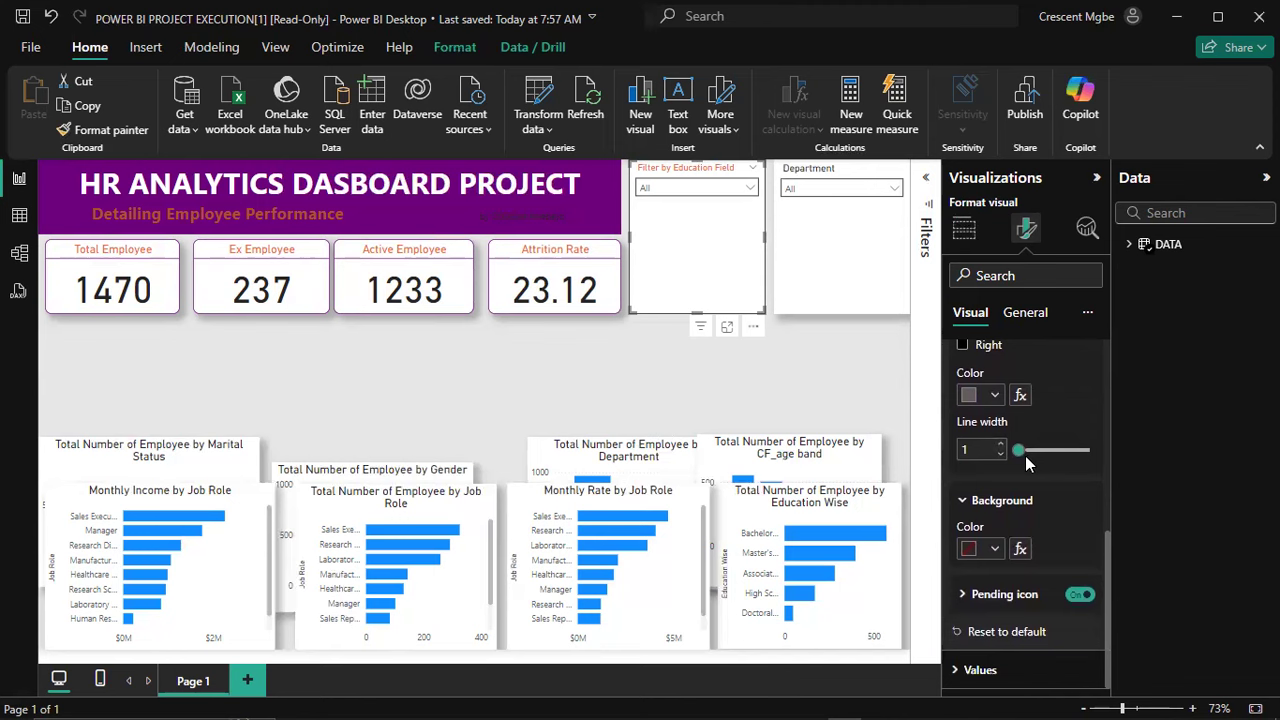
{"action": "left_click", "coordinate": [994, 548]}
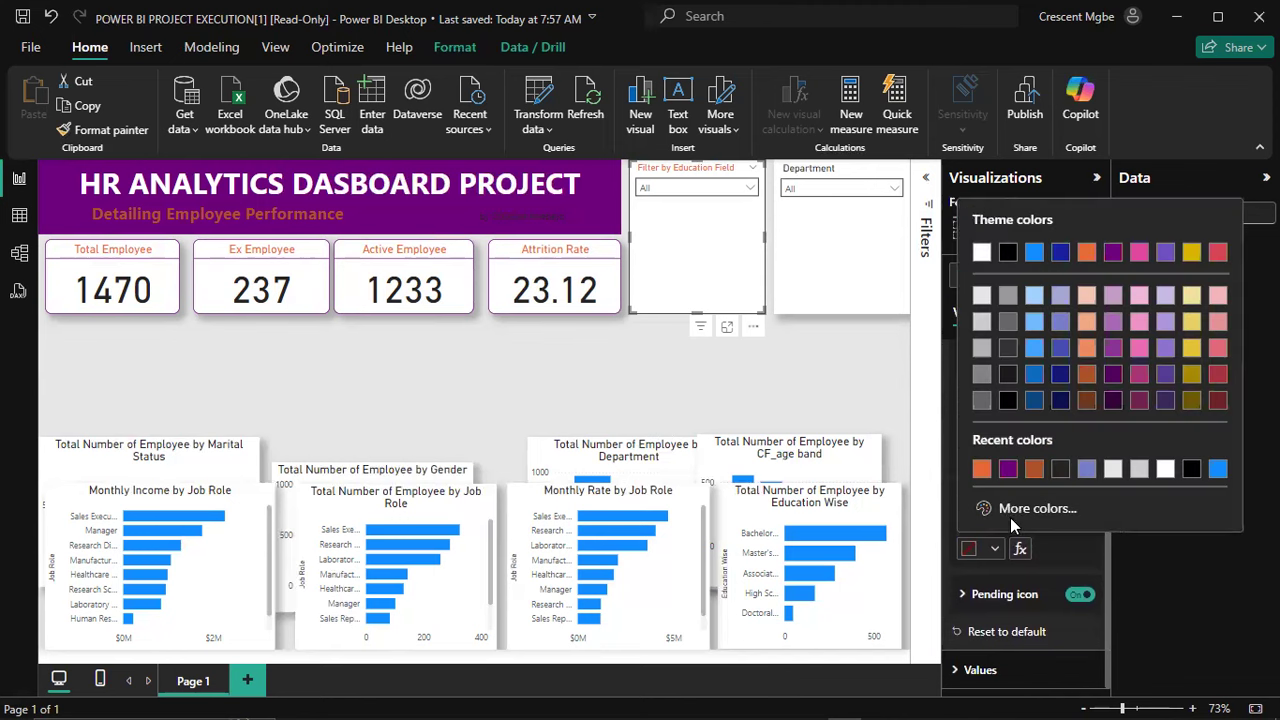
{"action": "left_click", "coordinate": [982, 470]}
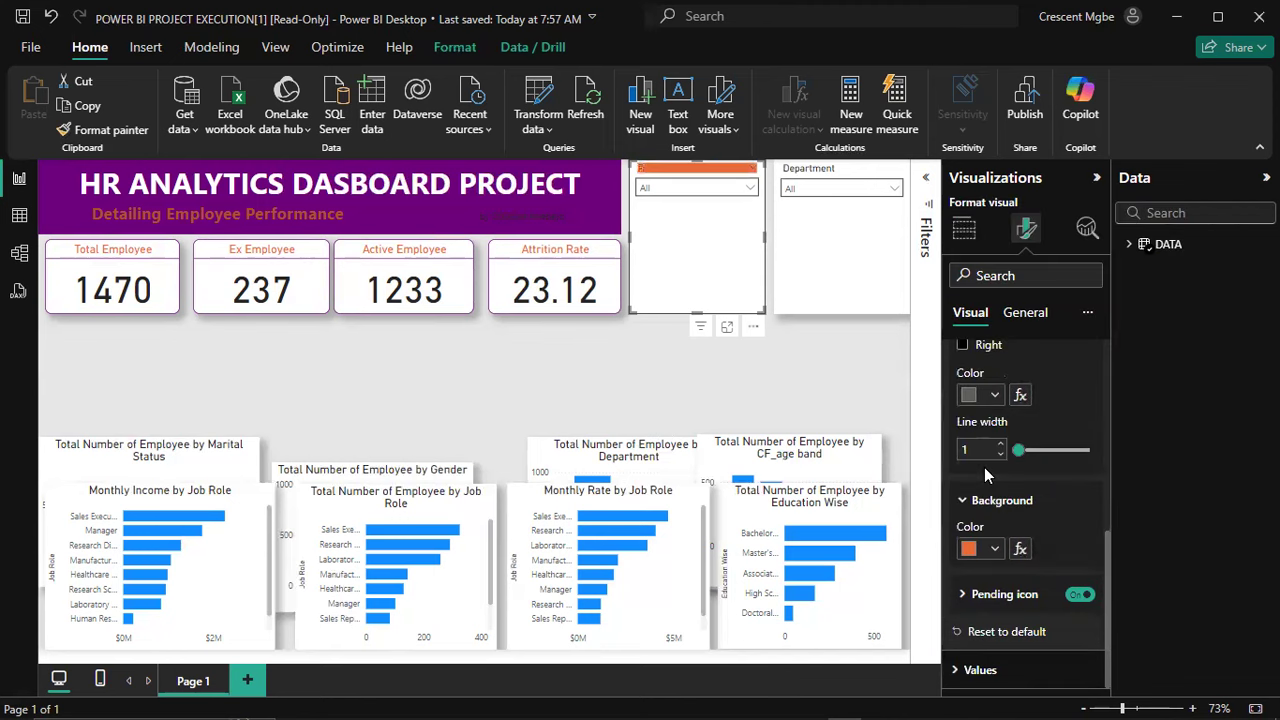
{"action": "key", "text": "Return"}
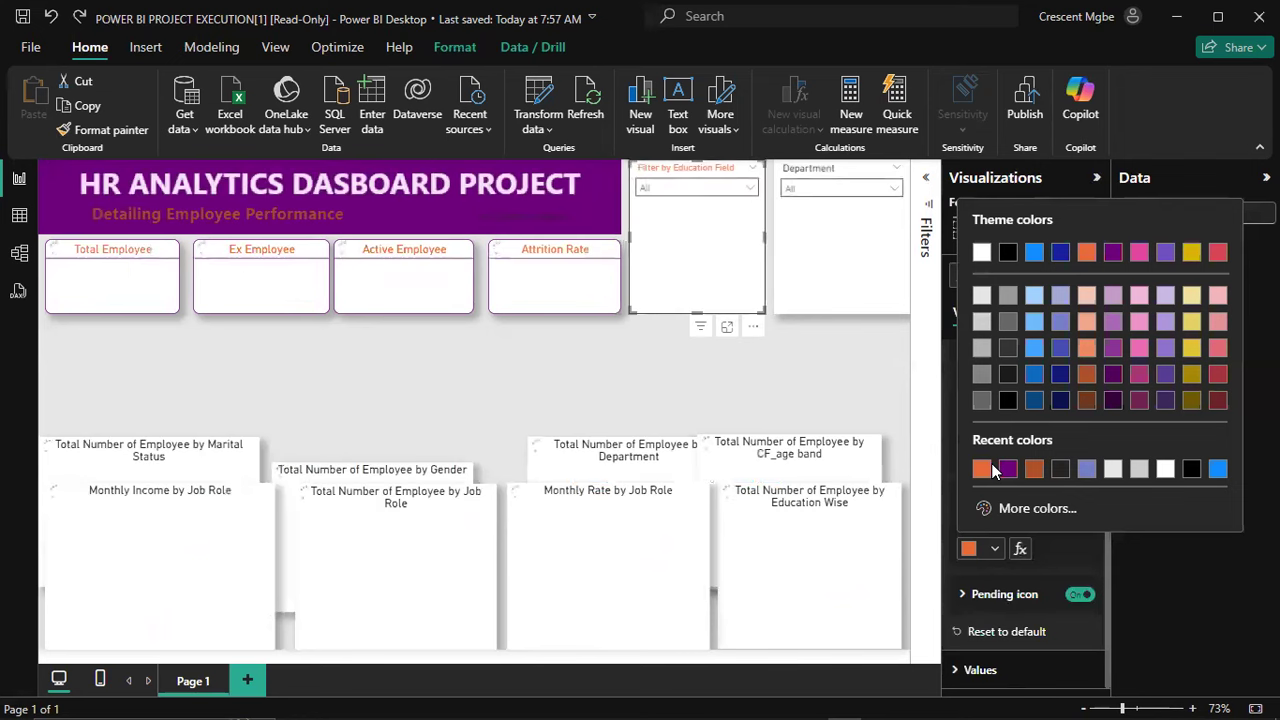
{"action": "left_click", "coordinate": [992, 467]}
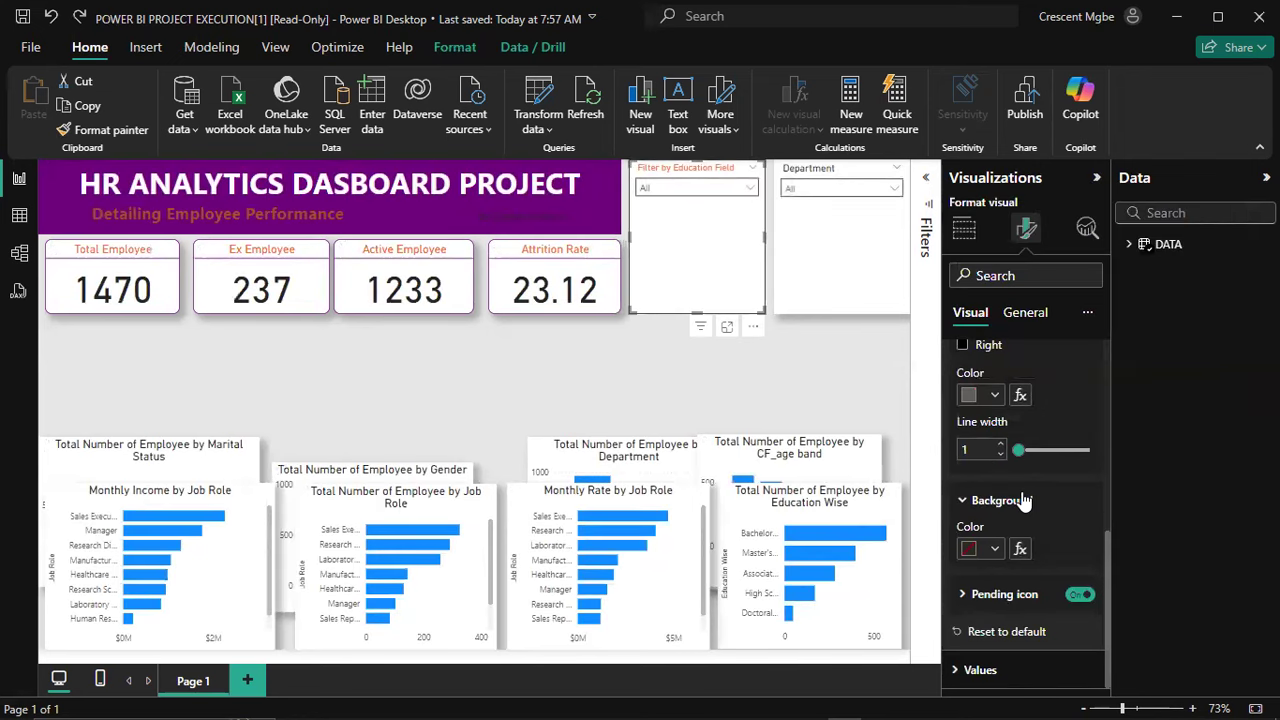
Step: Turn off the pending icon in the Education Field slicer's header
{"action": "left_click", "coordinate": [957, 670]}
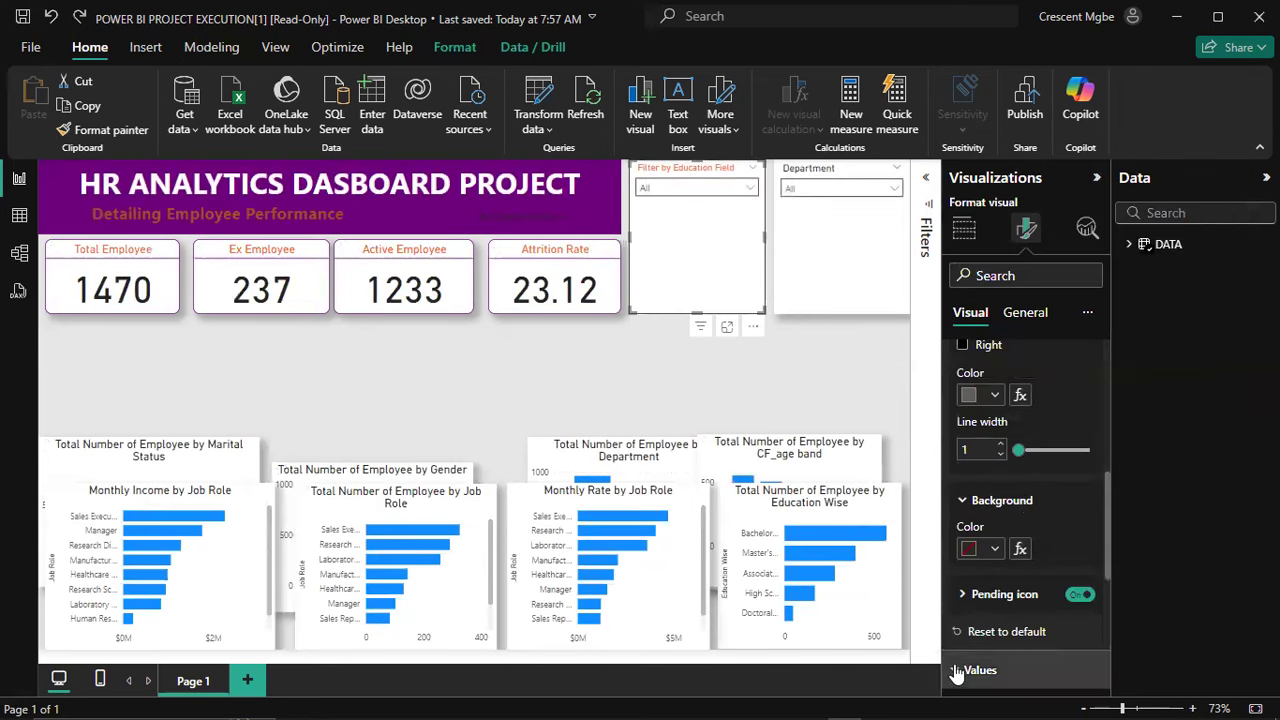
{"action": "left_click", "coordinate": [1080, 595]}
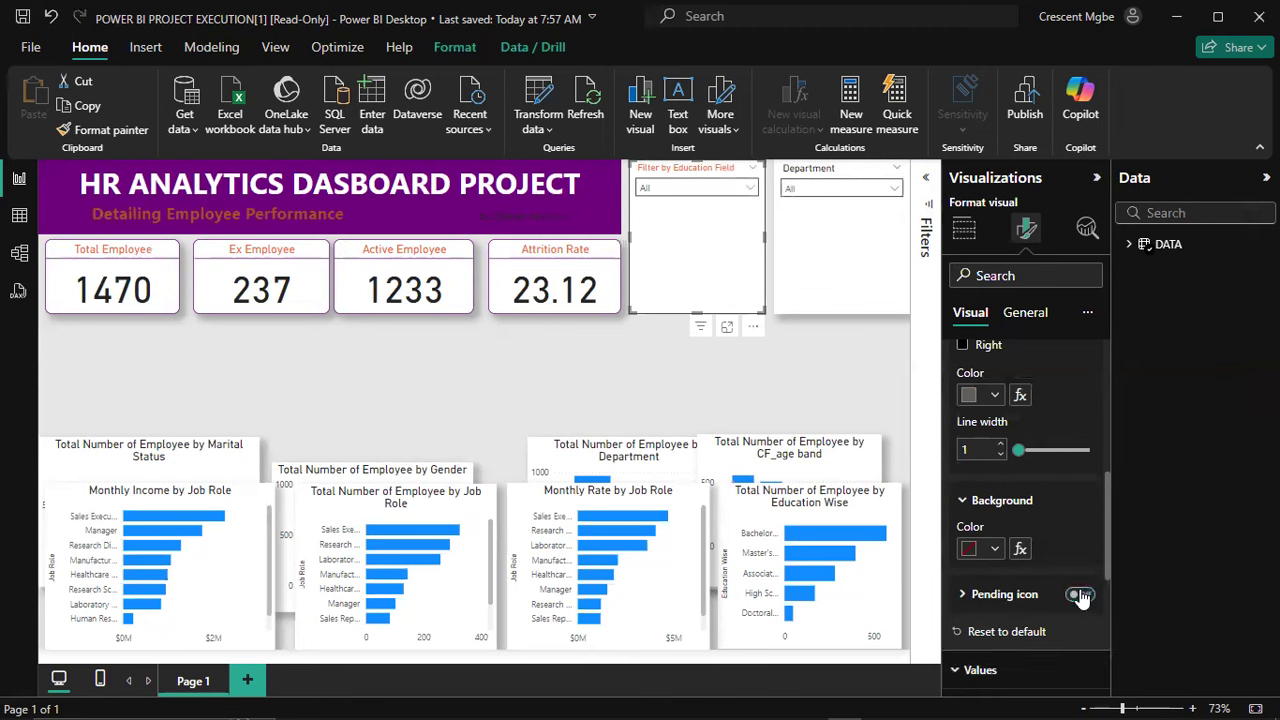
Step: Try the recent orange shades as the background color of the Education Field slicer's values, and settle on the recently used purple
{"action": "scroll", "coordinate": [1031, 510], "scroll_direction": "down", "scroll_amount": 3}
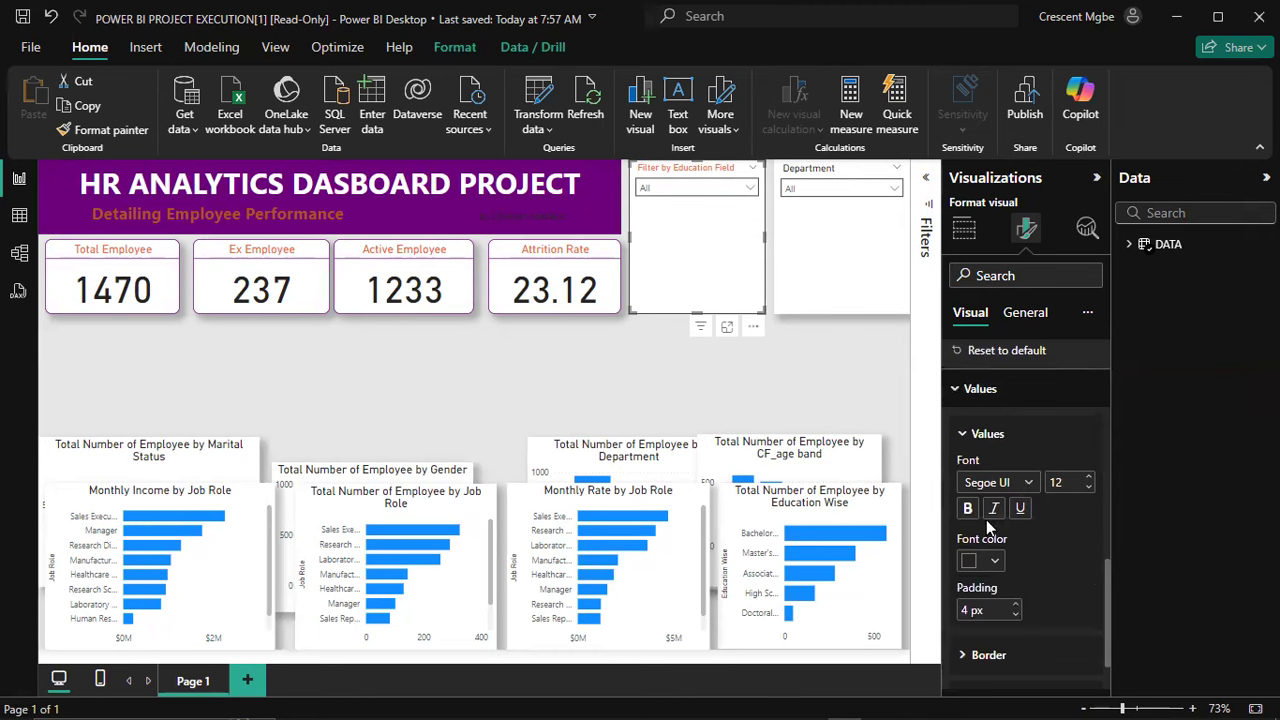
{"action": "scroll", "coordinate": [1000, 522], "scroll_direction": "down", "scroll_amount": 1}
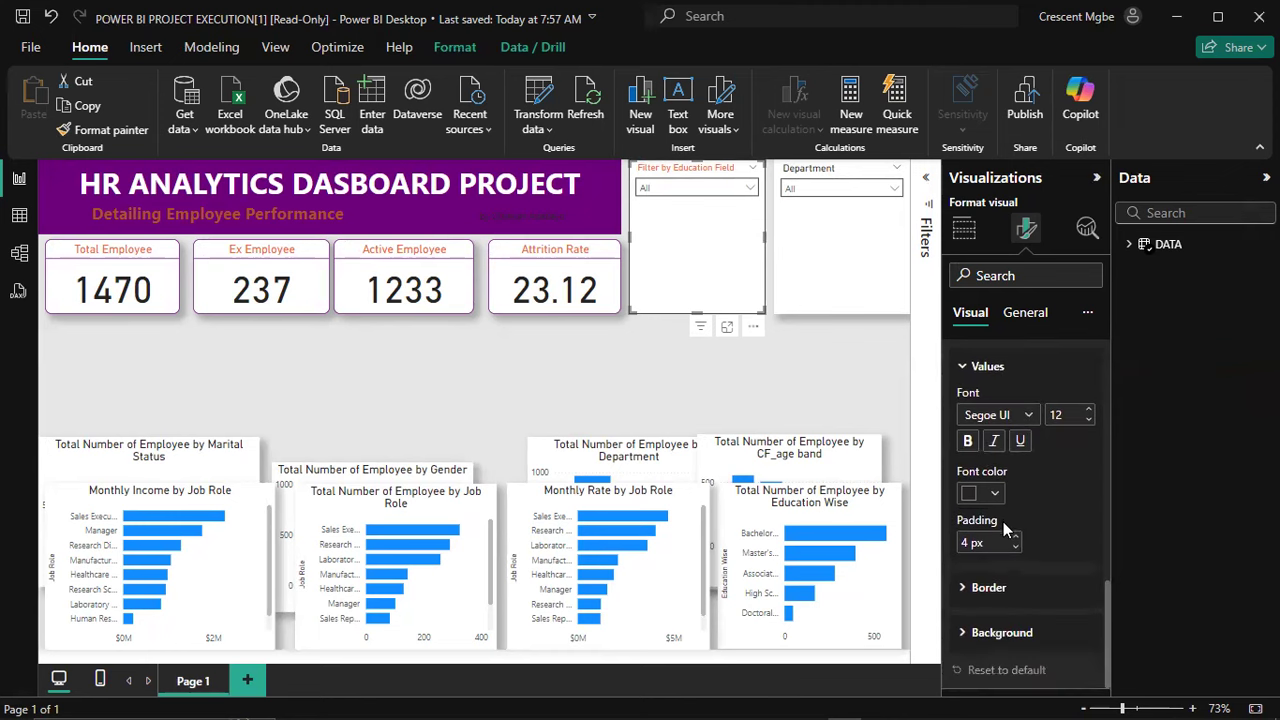
{"action": "left_click", "coordinate": [988, 587]}
{"action": "scroll", "coordinate": [1003, 529], "scroll_direction": "down", "scroll_amount": 3}
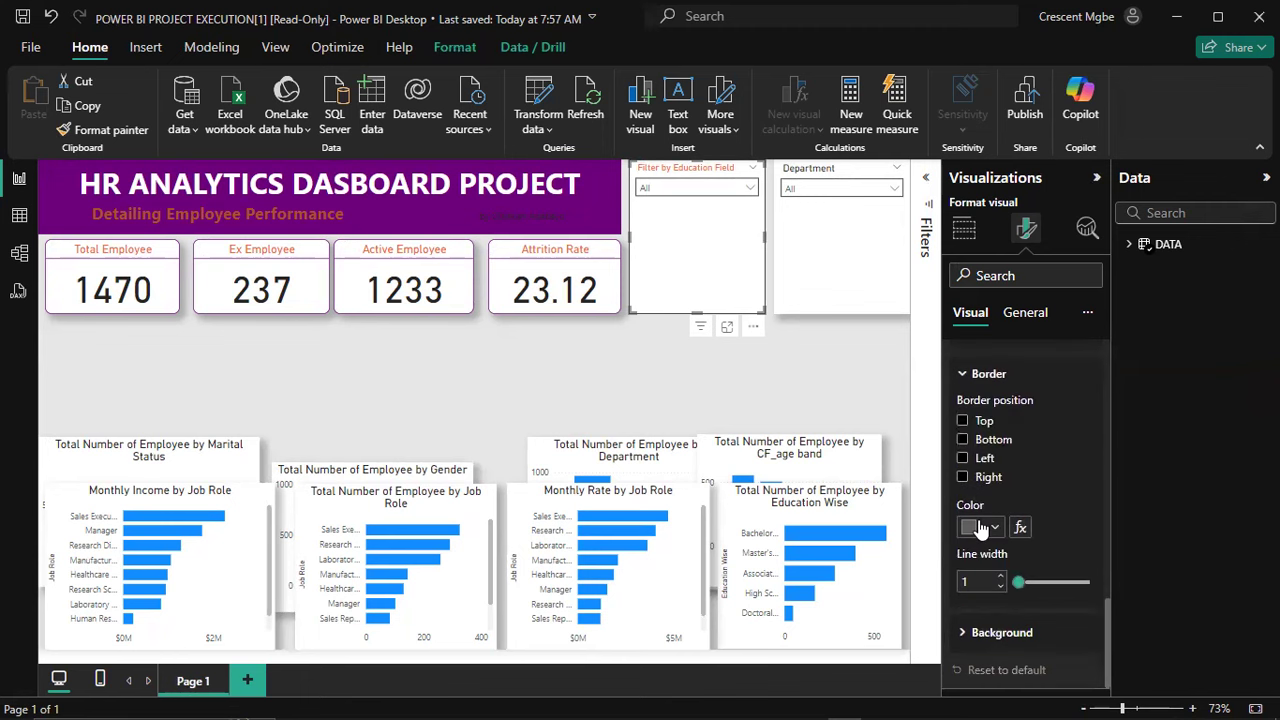
{"action": "left_click", "coordinate": [984, 634]}
{"action": "scroll", "coordinate": [970, 625], "scroll_direction": "down", "scroll_amount": 1}
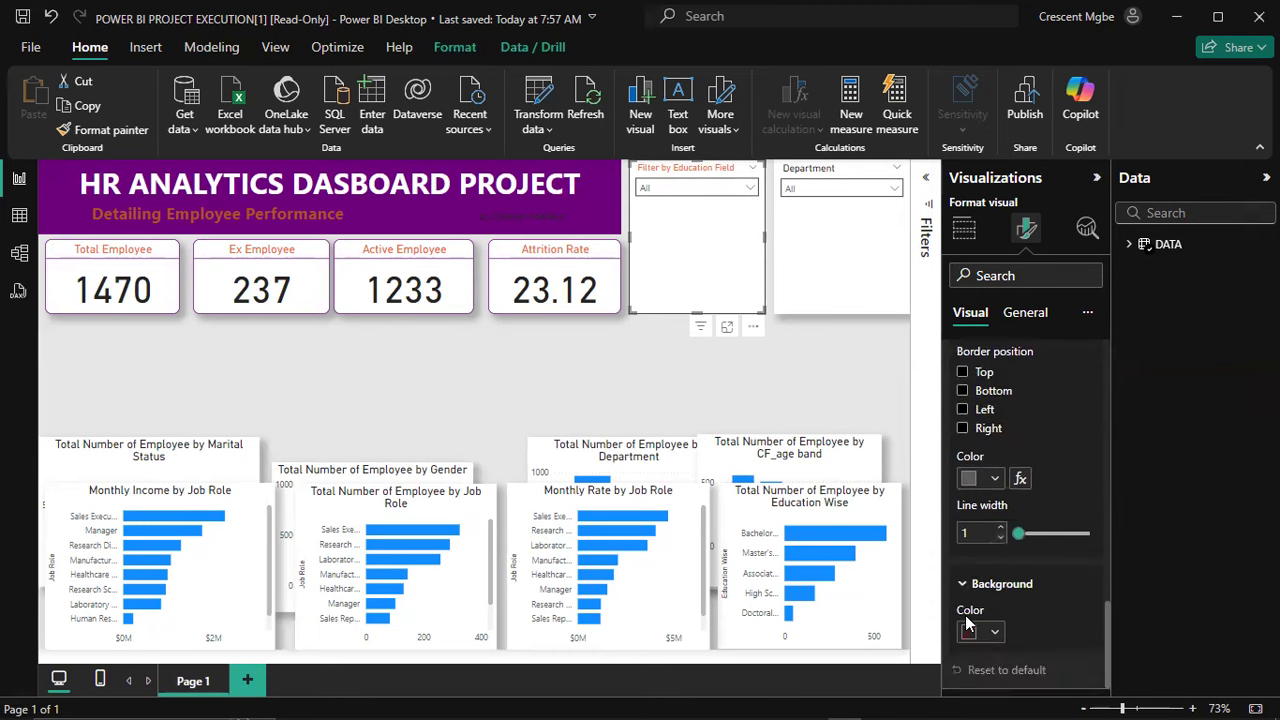
{"action": "left_click", "coordinate": [995, 630]}
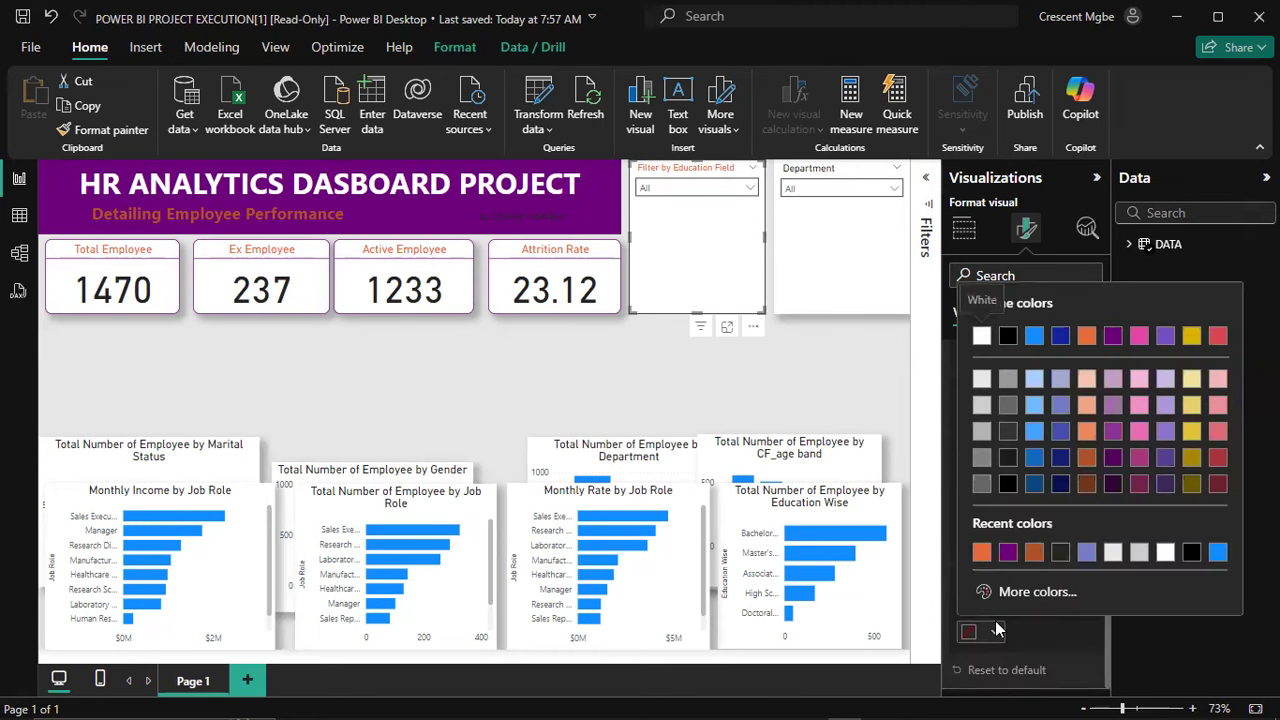
{"action": "left_click", "coordinate": [982, 552]}
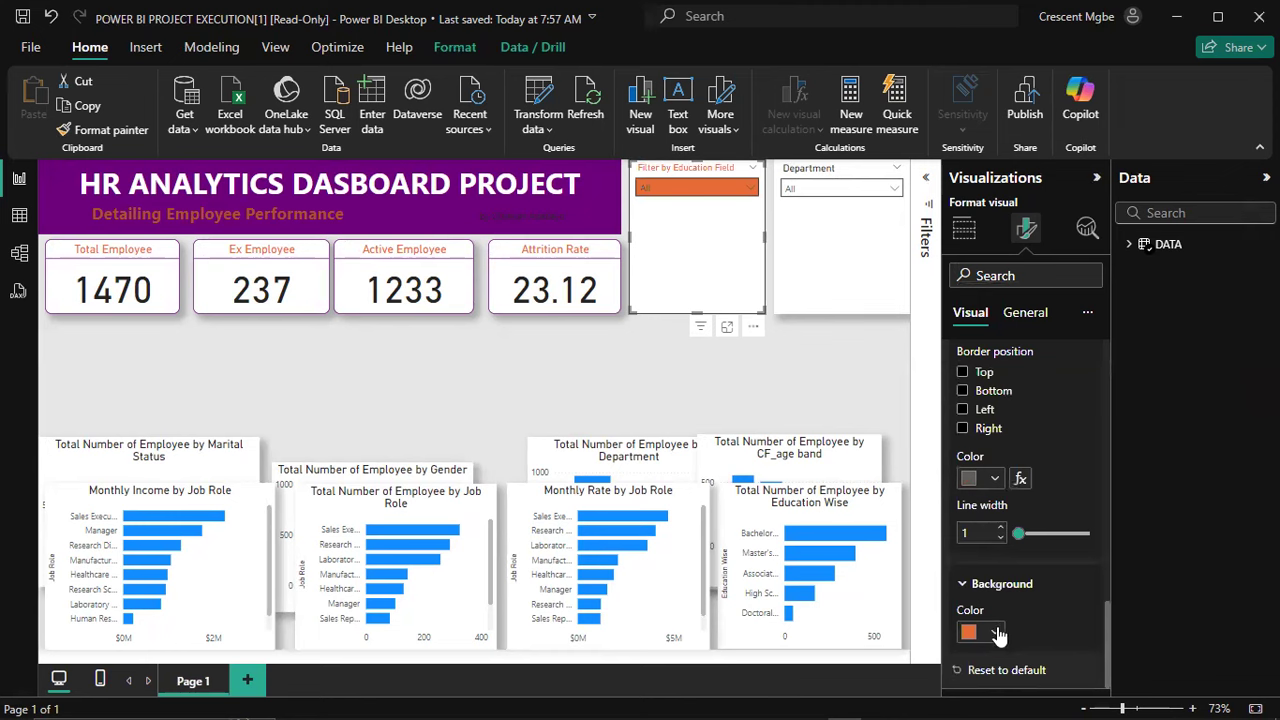
{"action": "left_click", "coordinate": [997, 632]}
{"action": "left_click", "coordinate": [1031, 554]}
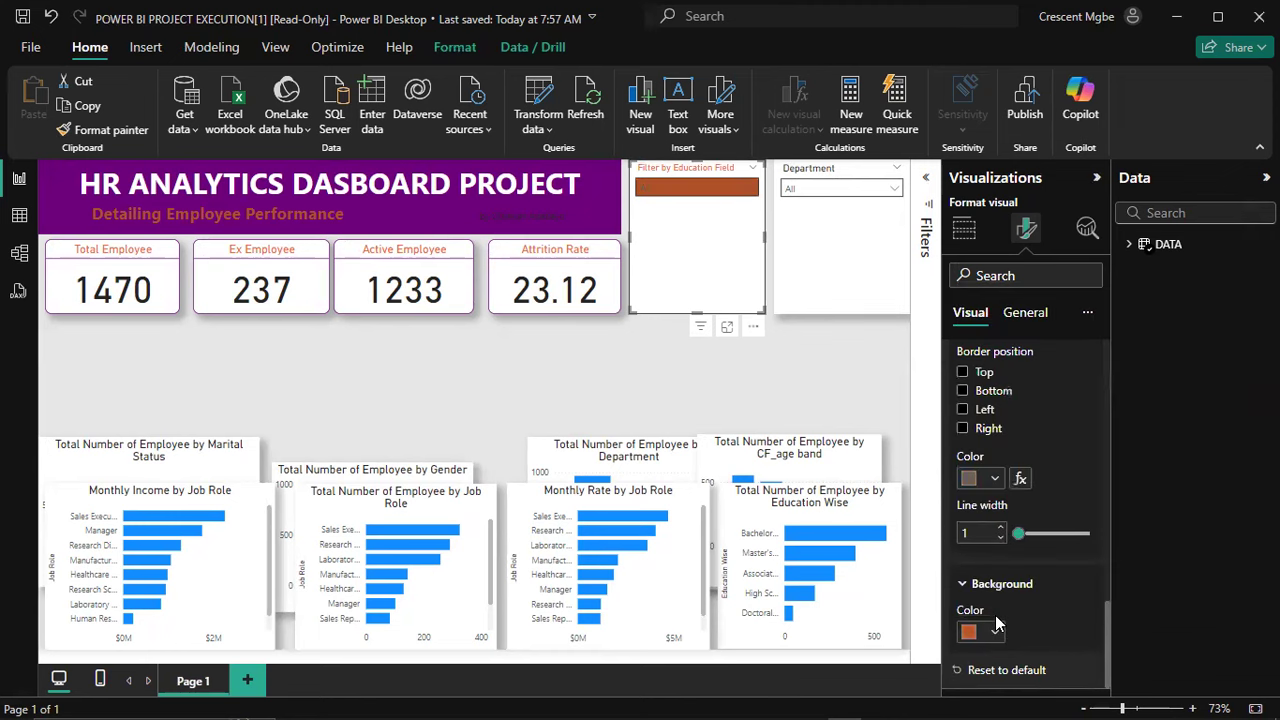
{"action": "left_click", "coordinate": [995, 632]}
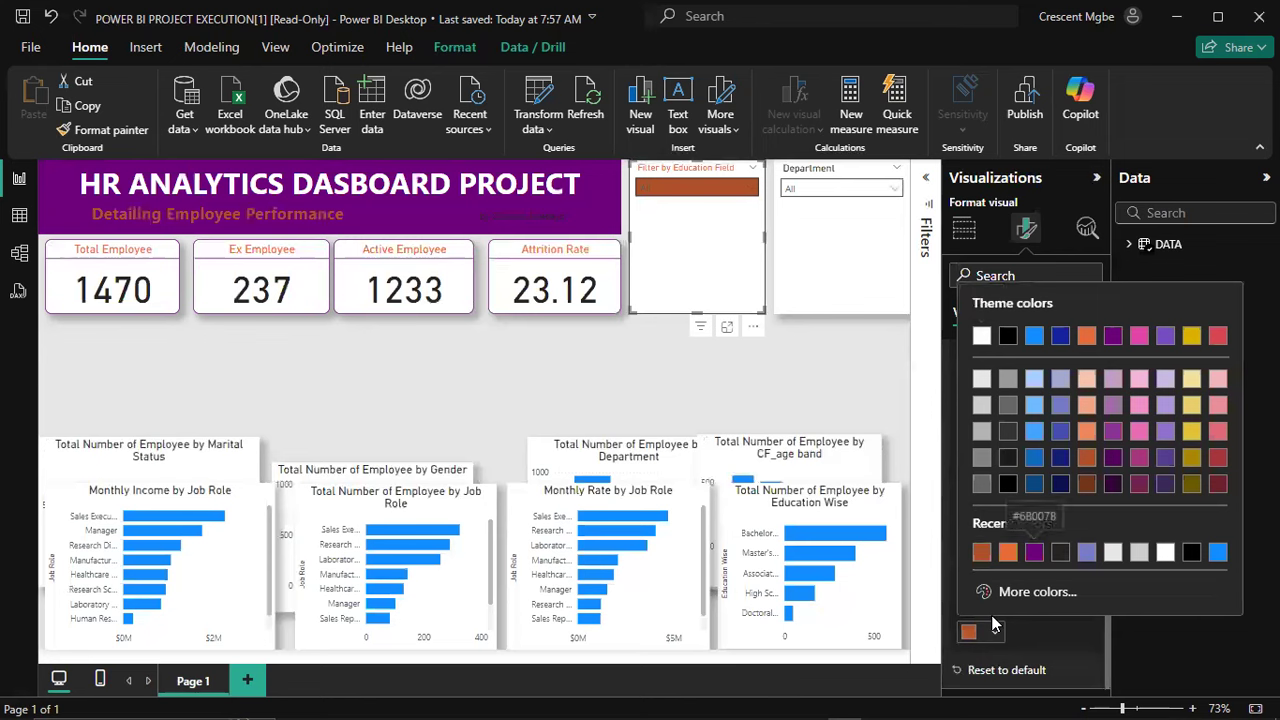
{"action": "key", "text": "Return"}
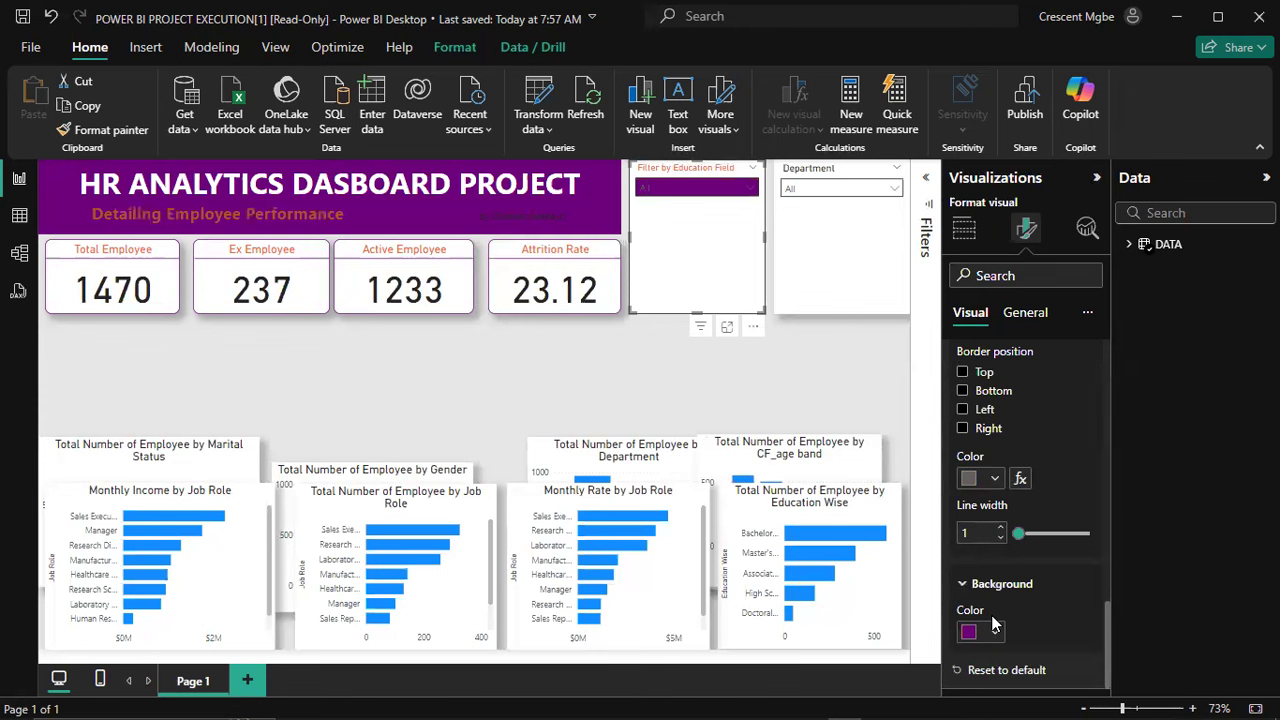
Step: Set the font color of the Education Field slicer's values to white and deselect the slicer
{"action": "scroll", "coordinate": [1003, 467], "scroll_direction": "up", "scroll_amount": 3}
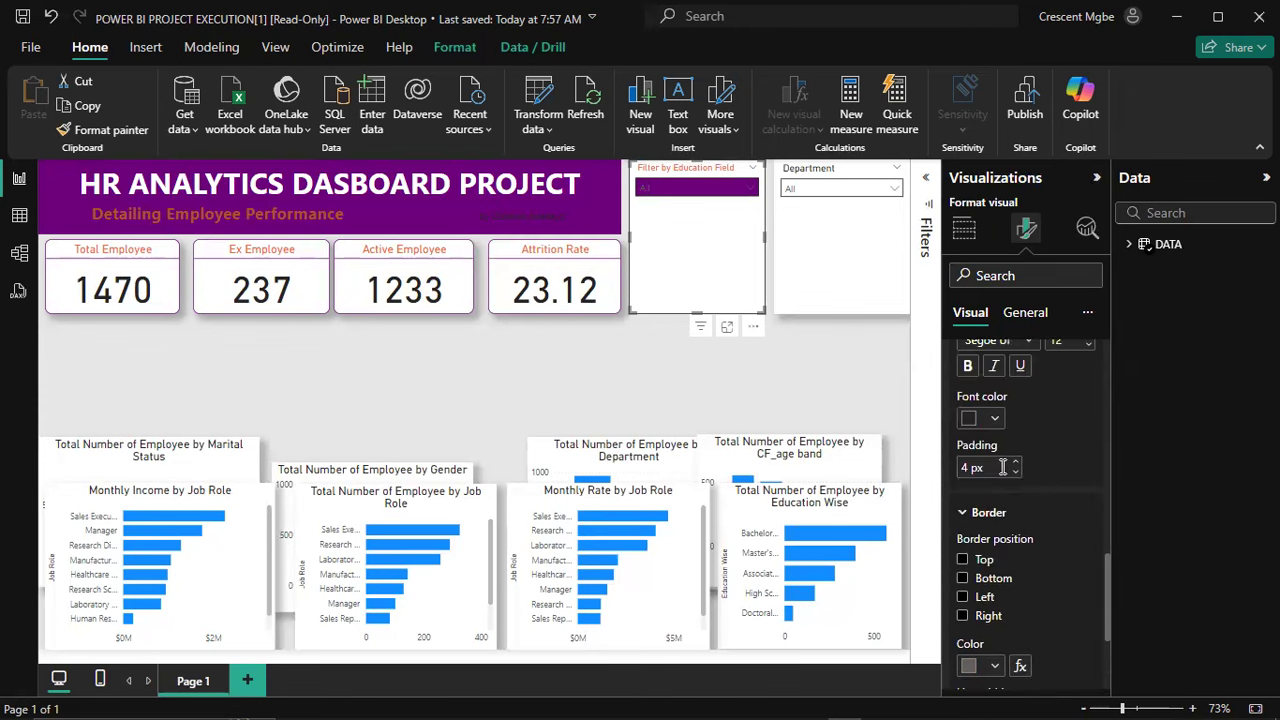
{"action": "scroll", "coordinate": [1003, 467], "scroll_direction": "up", "scroll_amount": 2}
{"action": "left_click", "coordinate": [995, 512]}
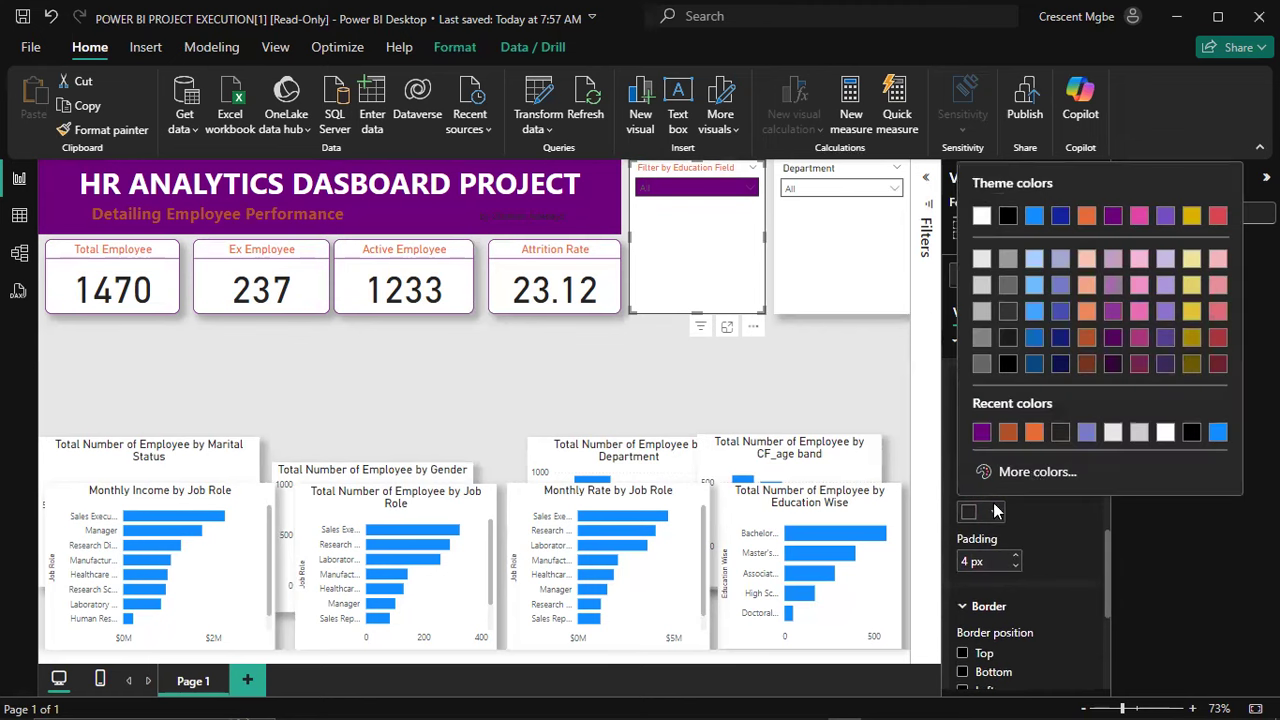
{"action": "left_click", "coordinate": [984, 214]}
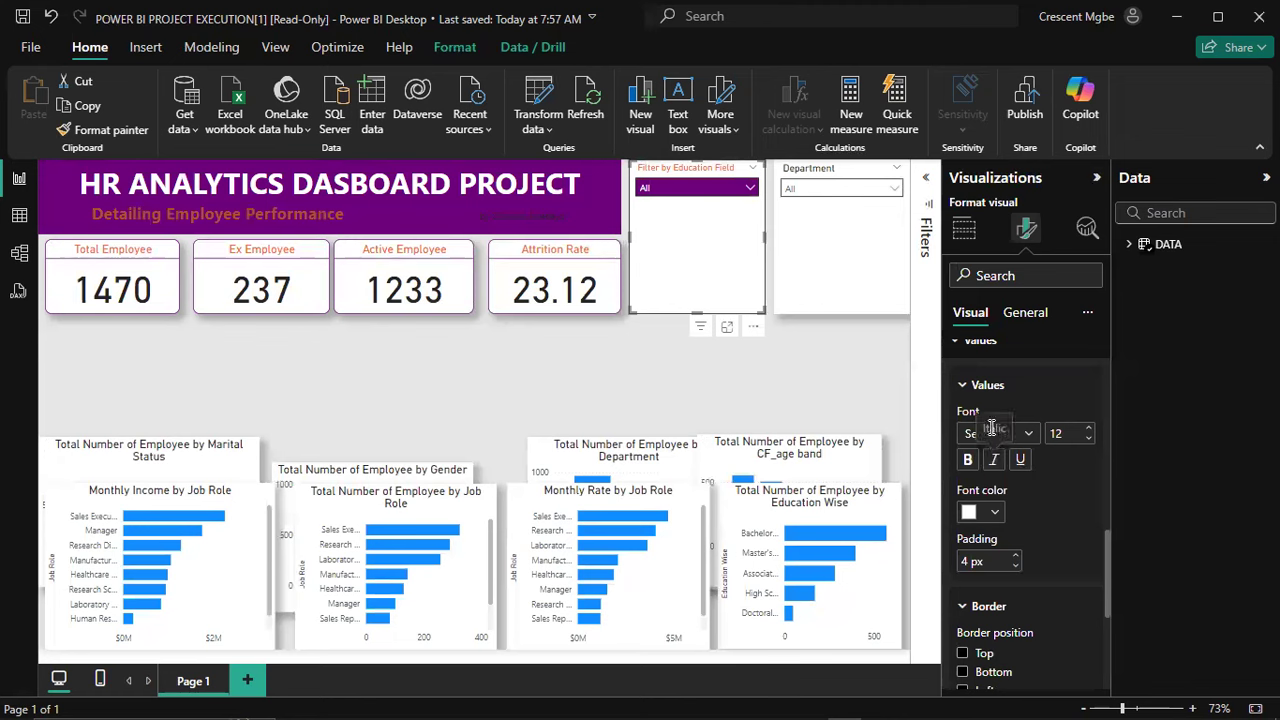
{"action": "left_click", "coordinate": [784, 380]}
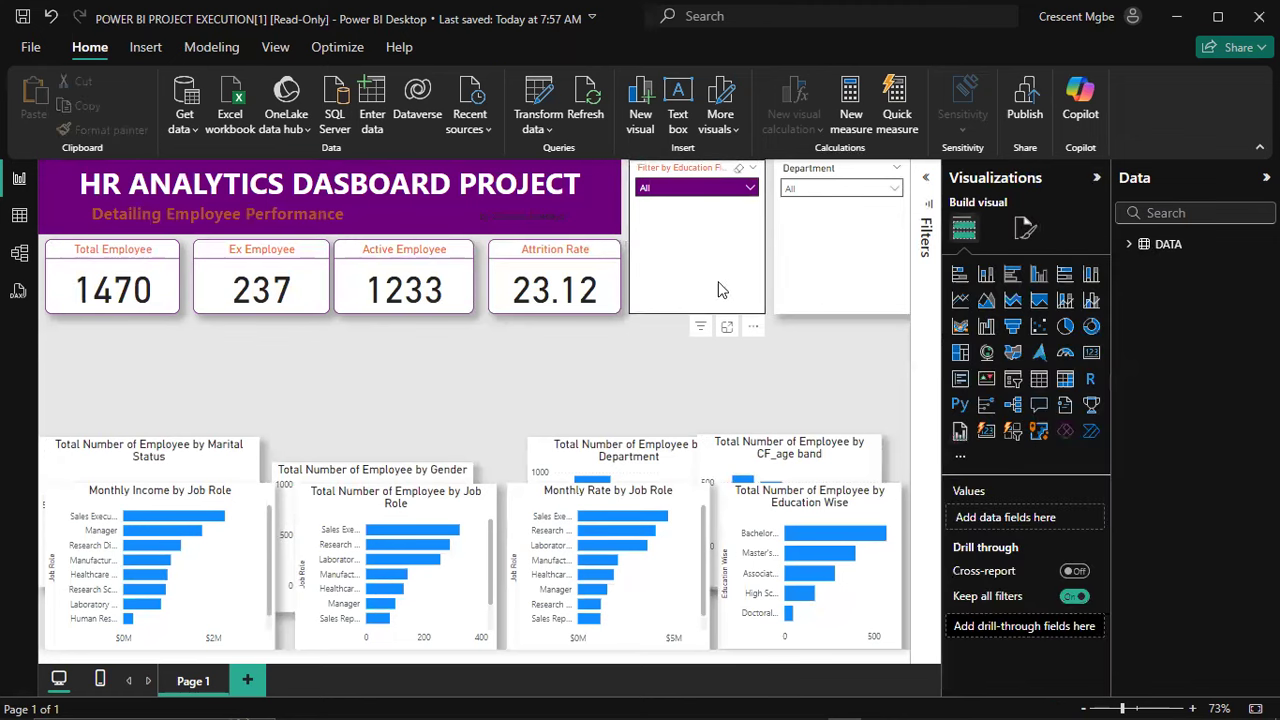
{"action": "left_click", "coordinate": [699, 254]}
{"action": "left_click", "coordinate": [833, 389]}
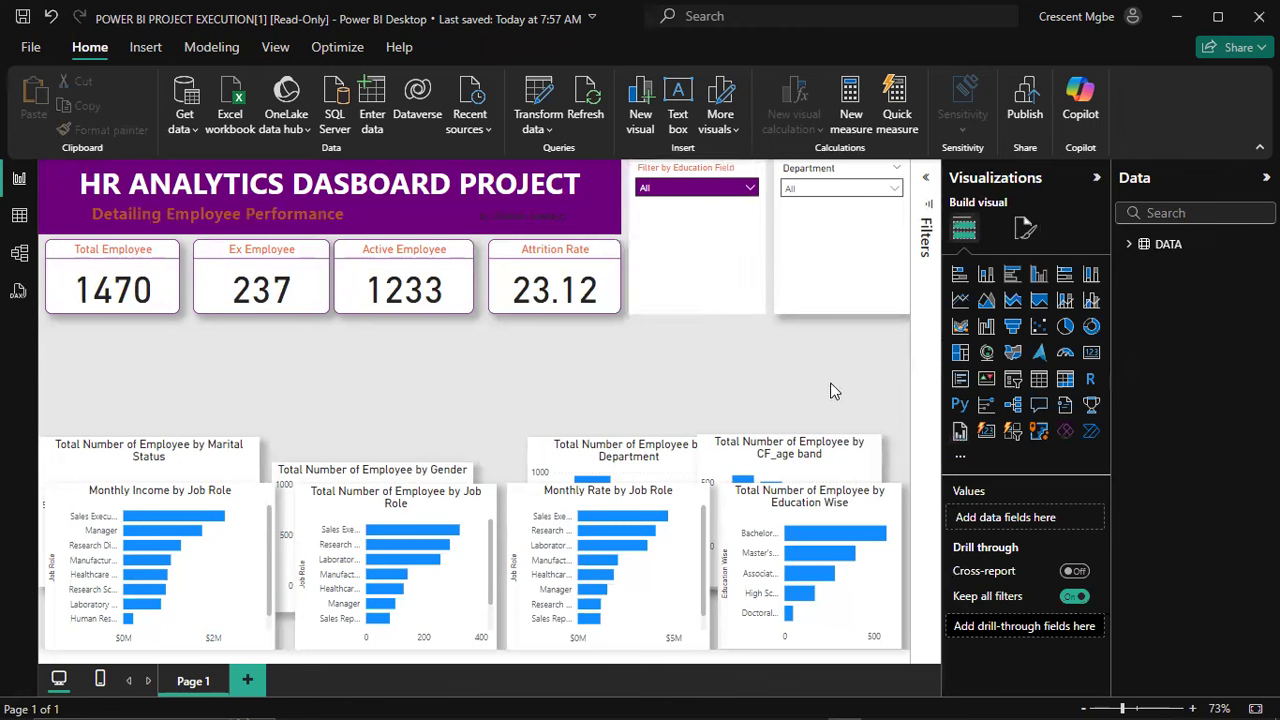
Step: Turn on the visual border of the Education Field slicer with rounded corners of 10 px
{"action": "left_click", "coordinate": [726, 308]}
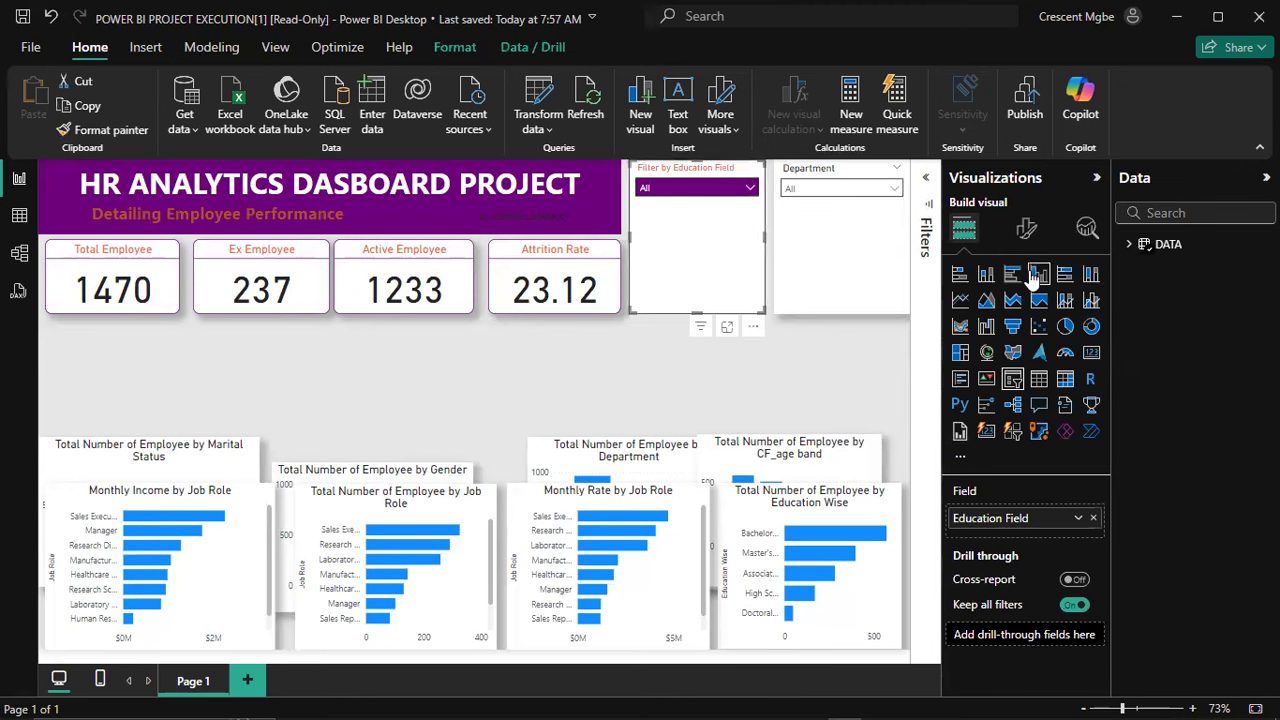
{"action": "left_click", "coordinate": [1026, 230]}
{"action": "left_click", "coordinate": [1025, 312]}
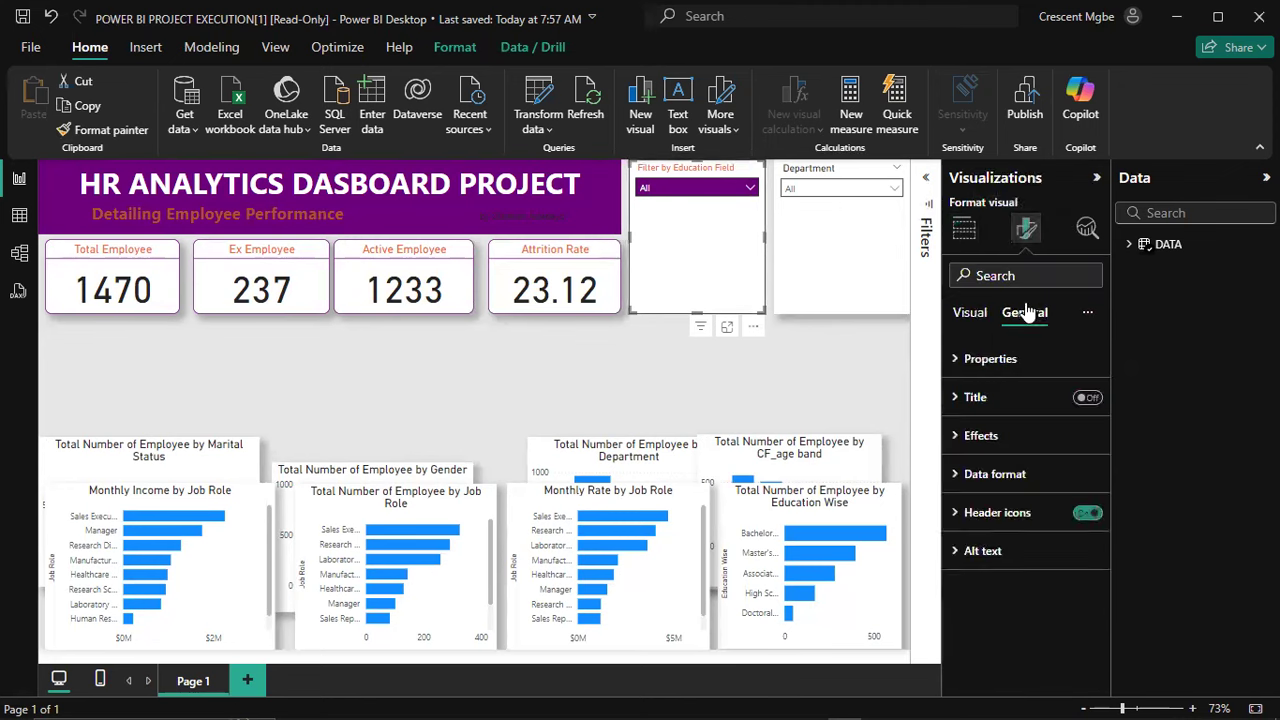
{"action": "left_click", "coordinate": [963, 437]}
{"action": "scroll", "coordinate": [997, 431], "scroll_direction": "down", "scroll_amount": 3}
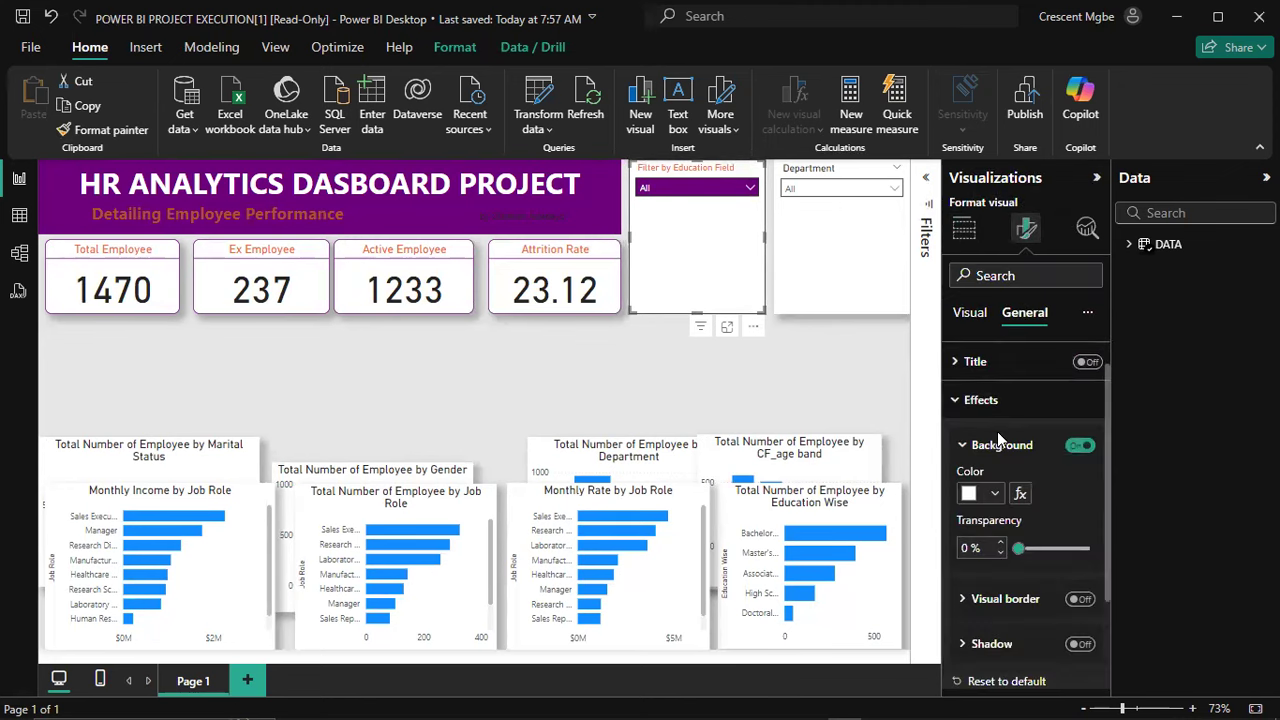
{"action": "scroll", "coordinate": [993, 427], "scroll_direction": "up", "scroll_amount": 2}
{"action": "scroll", "coordinate": [995, 435], "scroll_direction": "down", "scroll_amount": 1}
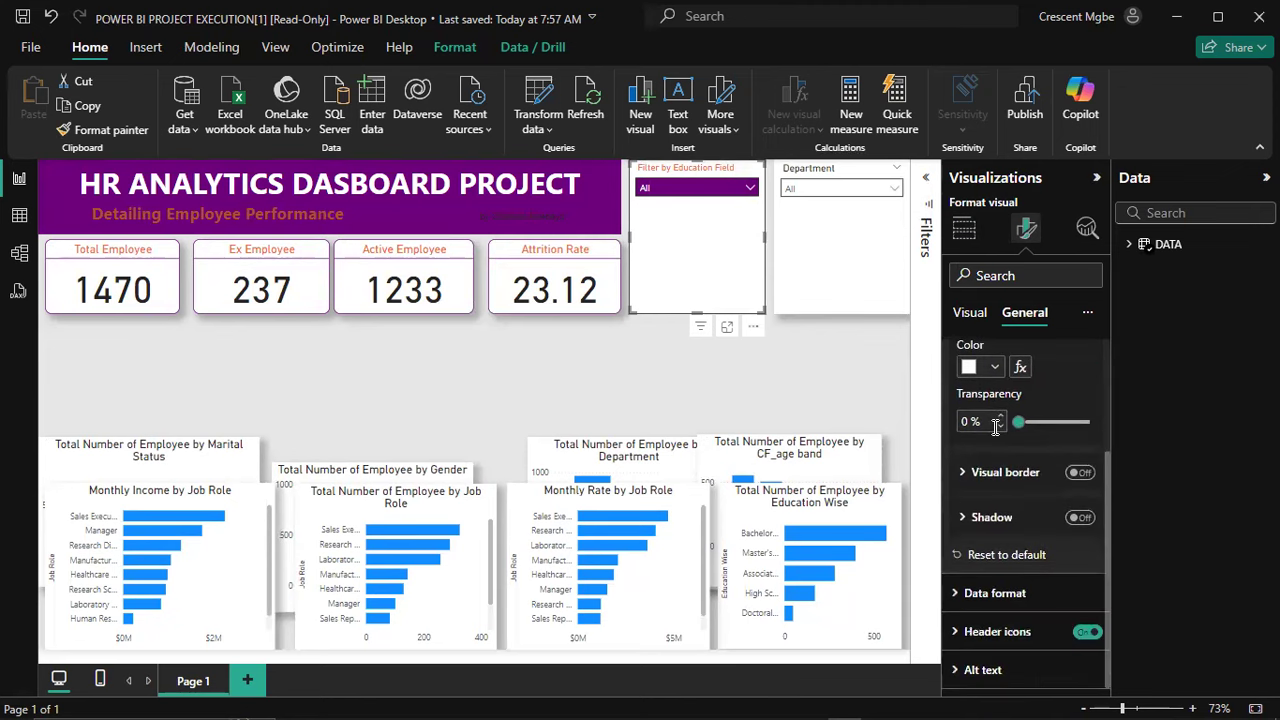
{"action": "left_click", "coordinate": [1080, 474]}
{"action": "left_click", "coordinate": [966, 476]}
{"action": "scroll", "coordinate": [968, 460], "scroll_direction": "down", "scroll_amount": 1}
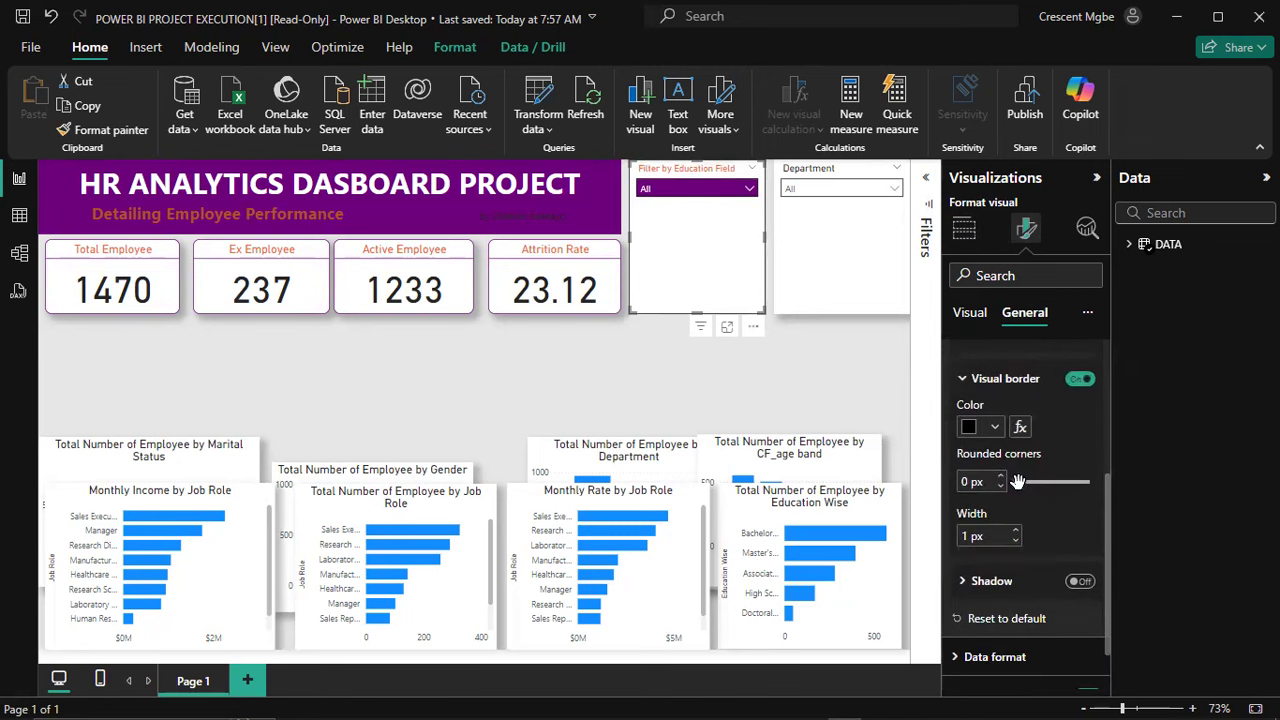
{"action": "left_click_drag", "start_coordinate": [1021, 487], "coordinate": [1042, 484]}
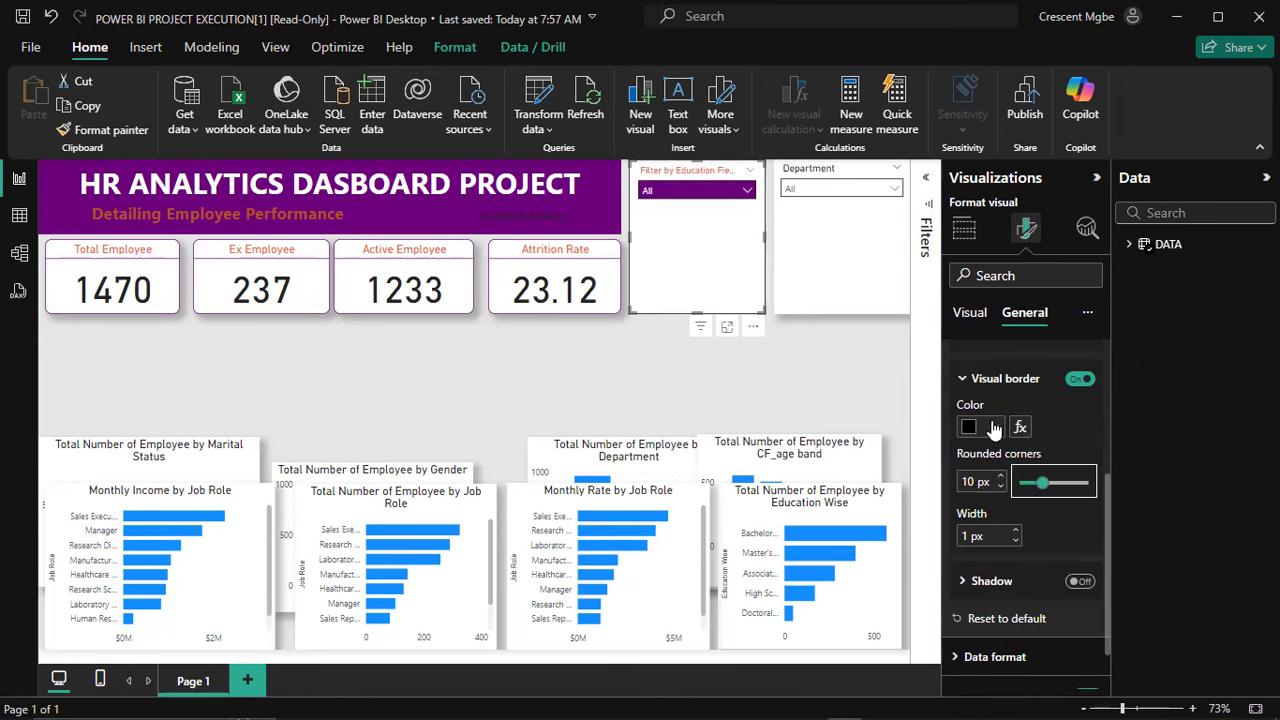
Step: Set the Education Field slicer's visual border color to the recently used purple
{"action": "left_click", "coordinate": [995, 428]}
{"action": "left_click", "coordinate": [1005, 341]}
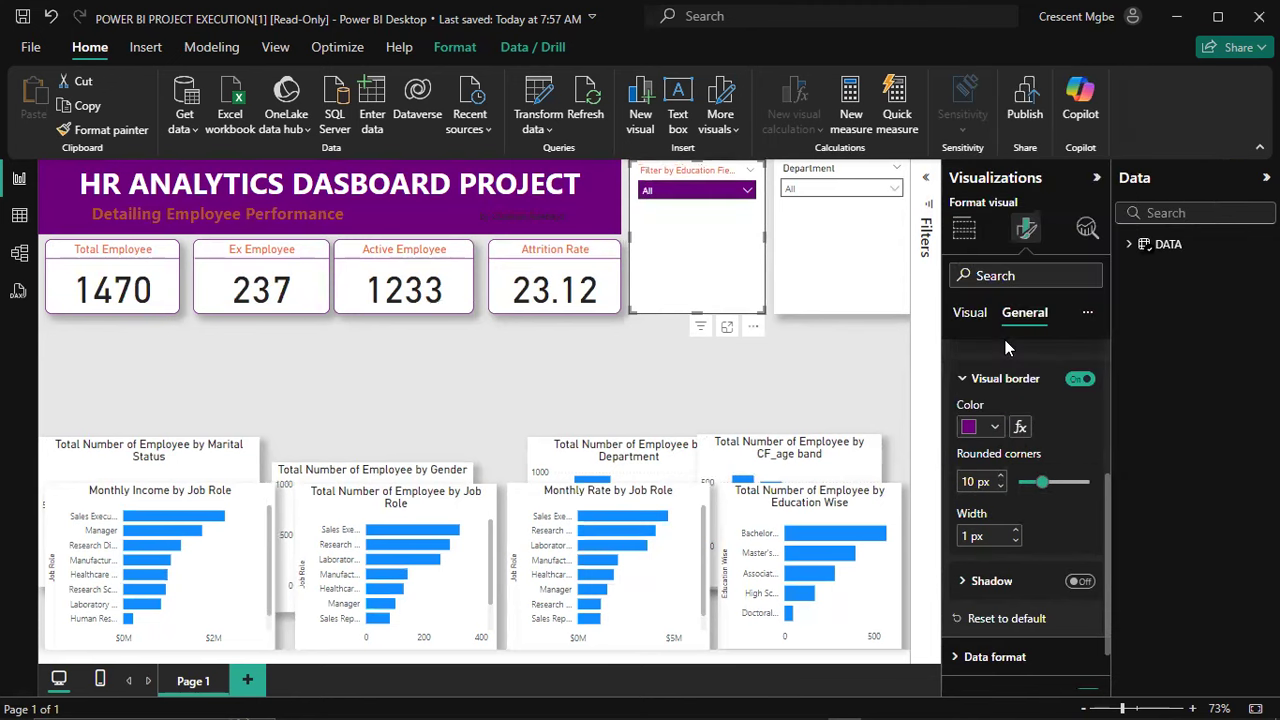
{"action": "left_click", "coordinate": [630, 372]}
Step: Copy the Education Field slicer's formatting onto the Department slicer with the format painter
{"action": "left_click", "coordinate": [692, 295]}
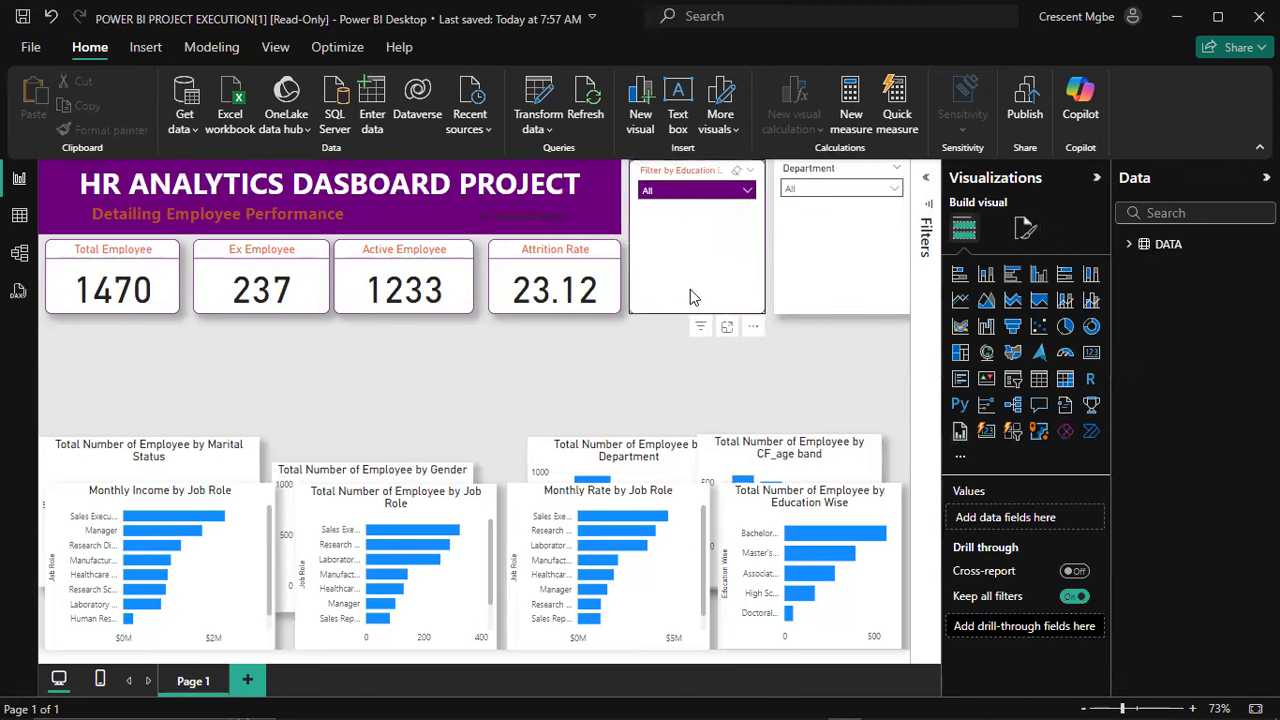
{"action": "left_click", "coordinate": [128, 128]}
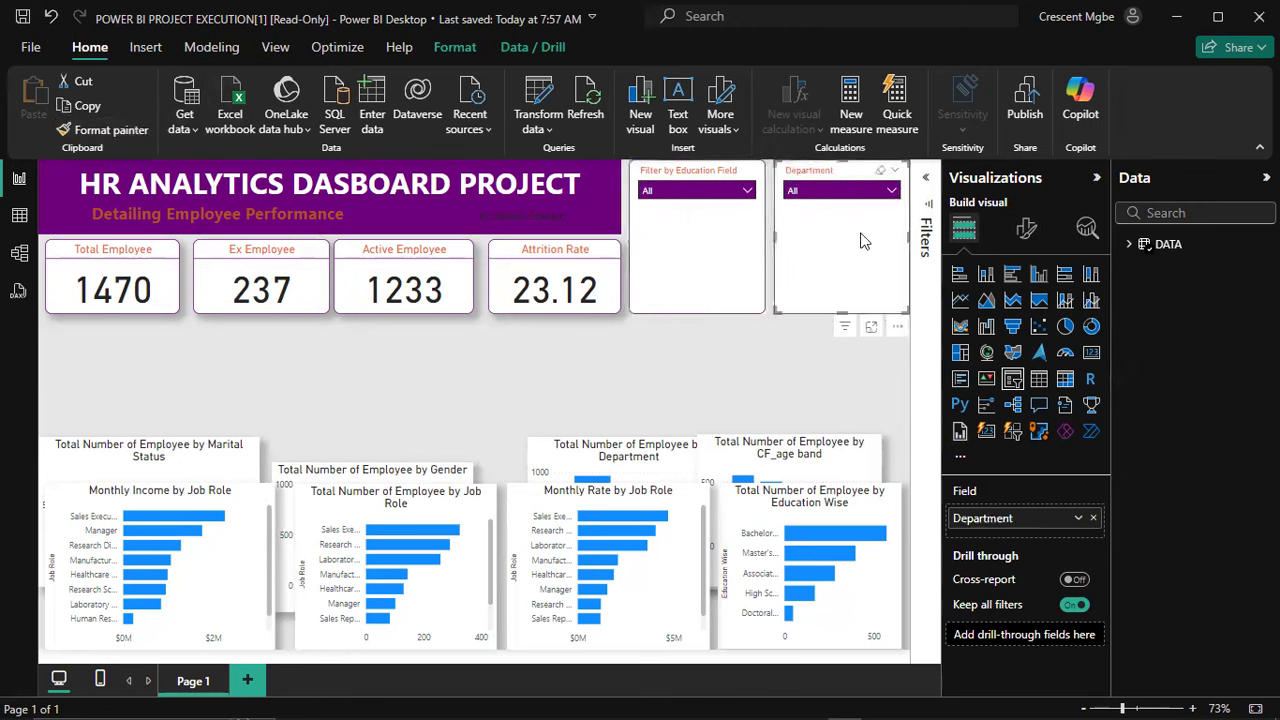
{"action": "left_click", "coordinate": [754, 371]}
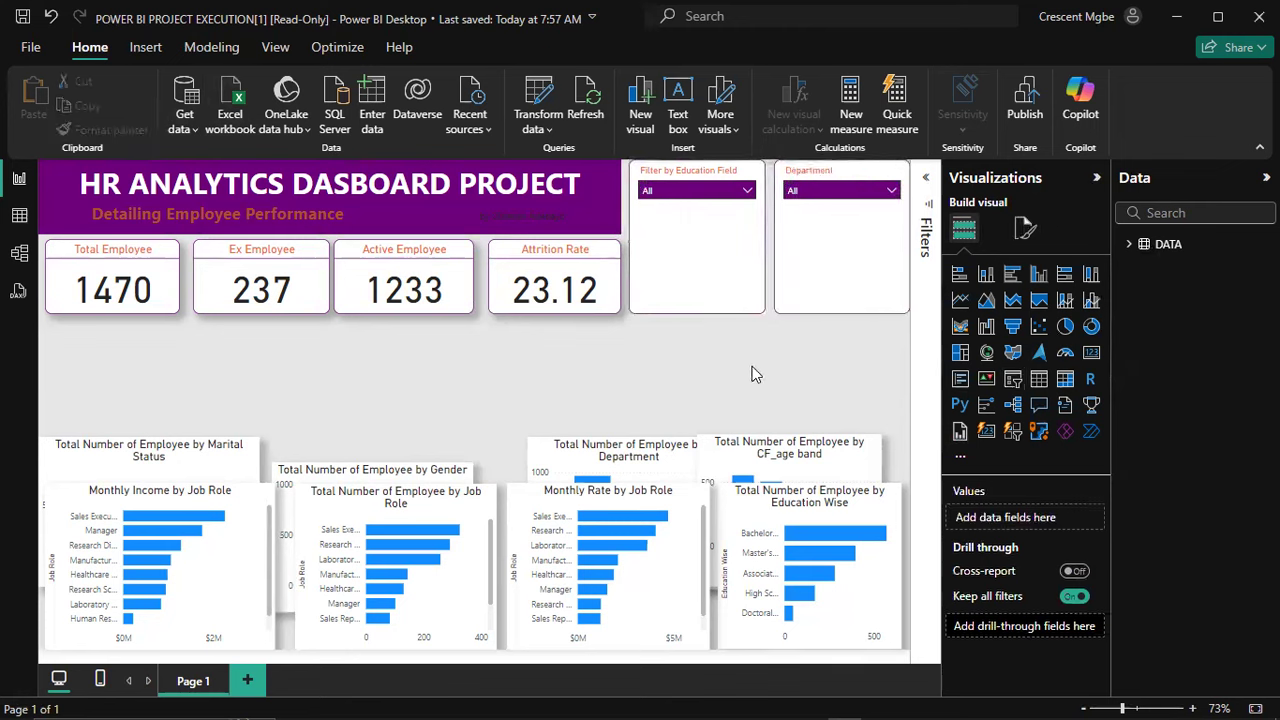
Step: Change the Department slicer's header text to Filter by Department
{"action": "left_click", "coordinate": [851, 296]}
{"action": "left_click", "coordinate": [1030, 228]}
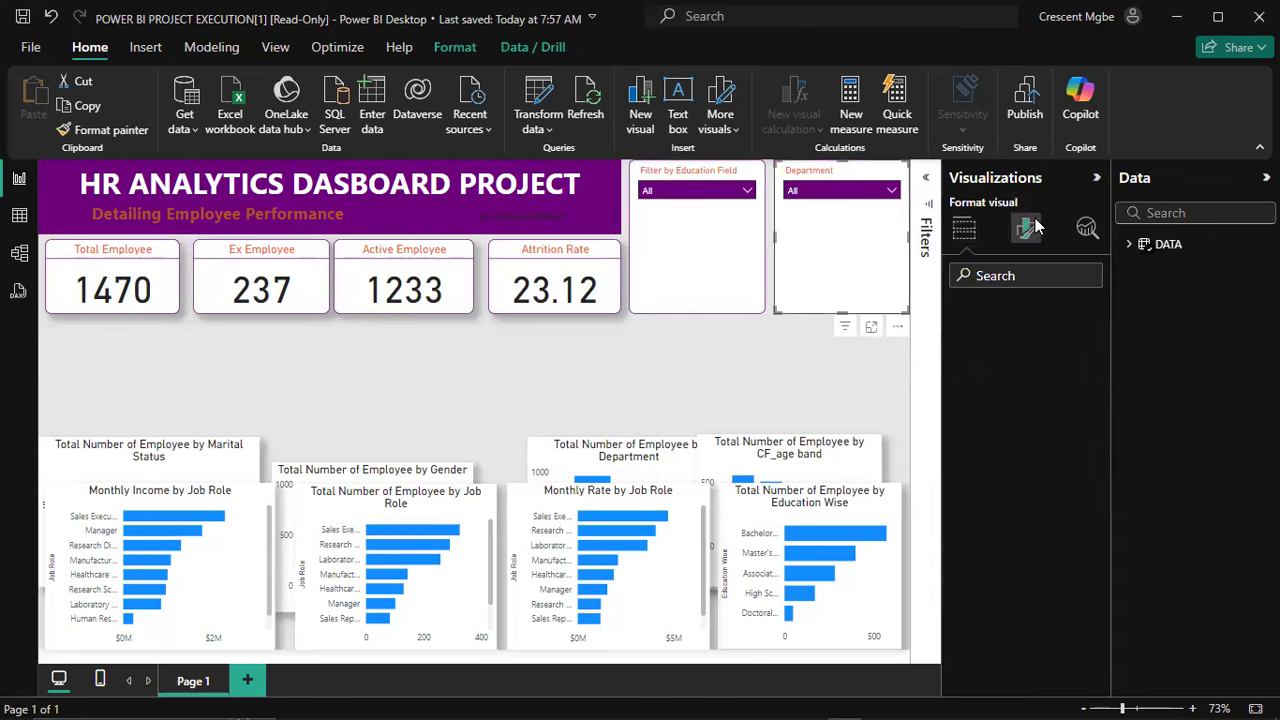
{"action": "left_click", "coordinate": [962, 359]}
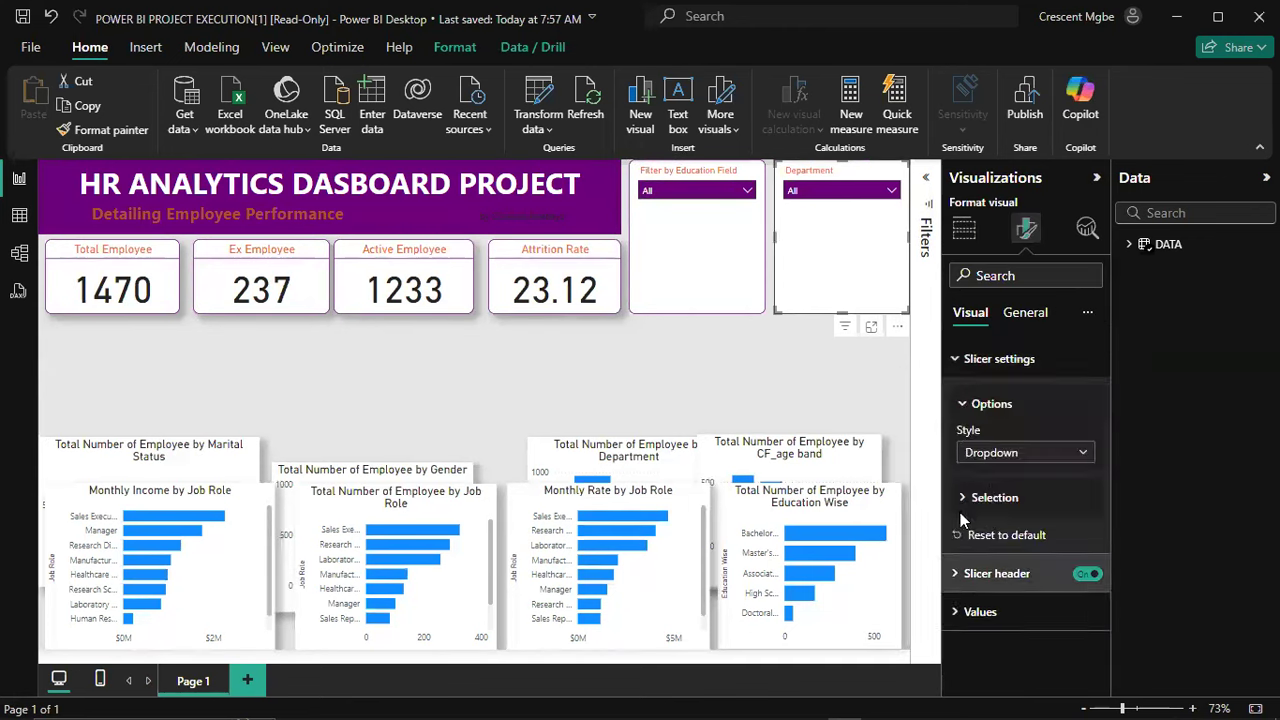
{"action": "left_click", "coordinate": [965, 573]}
{"action": "scroll", "coordinate": [1000, 500], "scroll_direction": "down", "scroll_amount": 3}
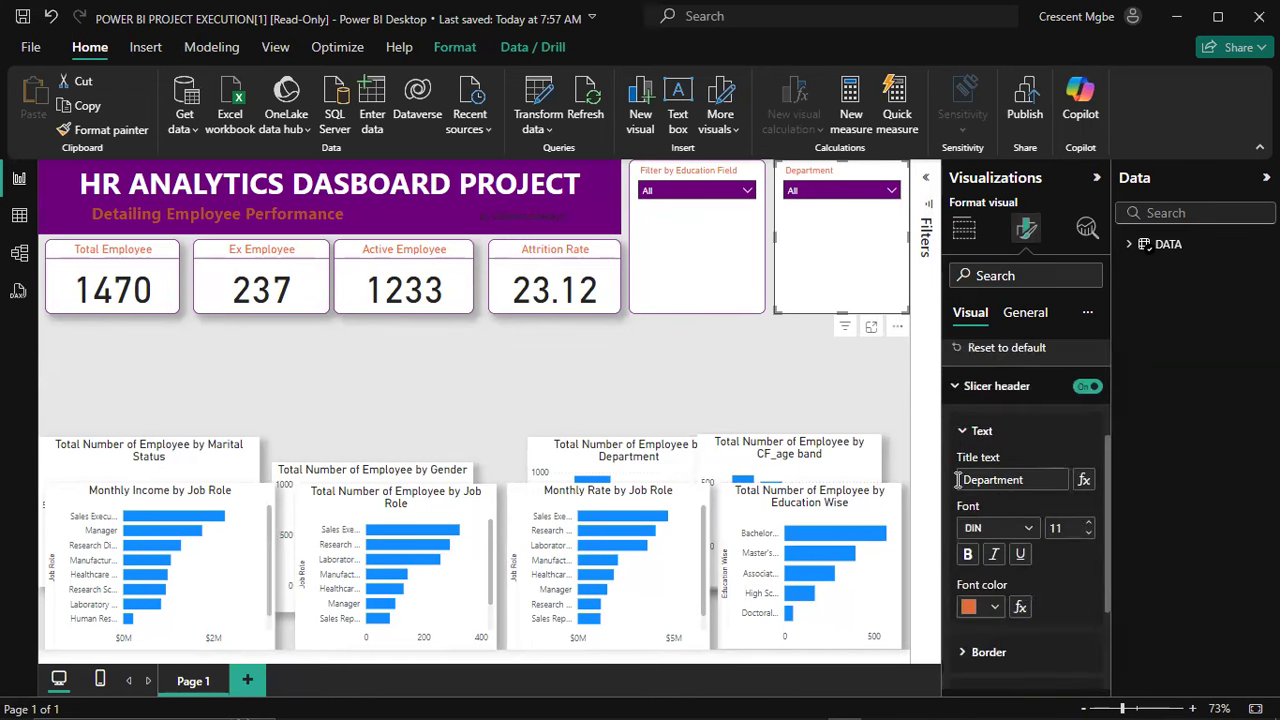
{"action": "left_click", "coordinate": [965, 483]}
{"action": "type", "text": "F"}
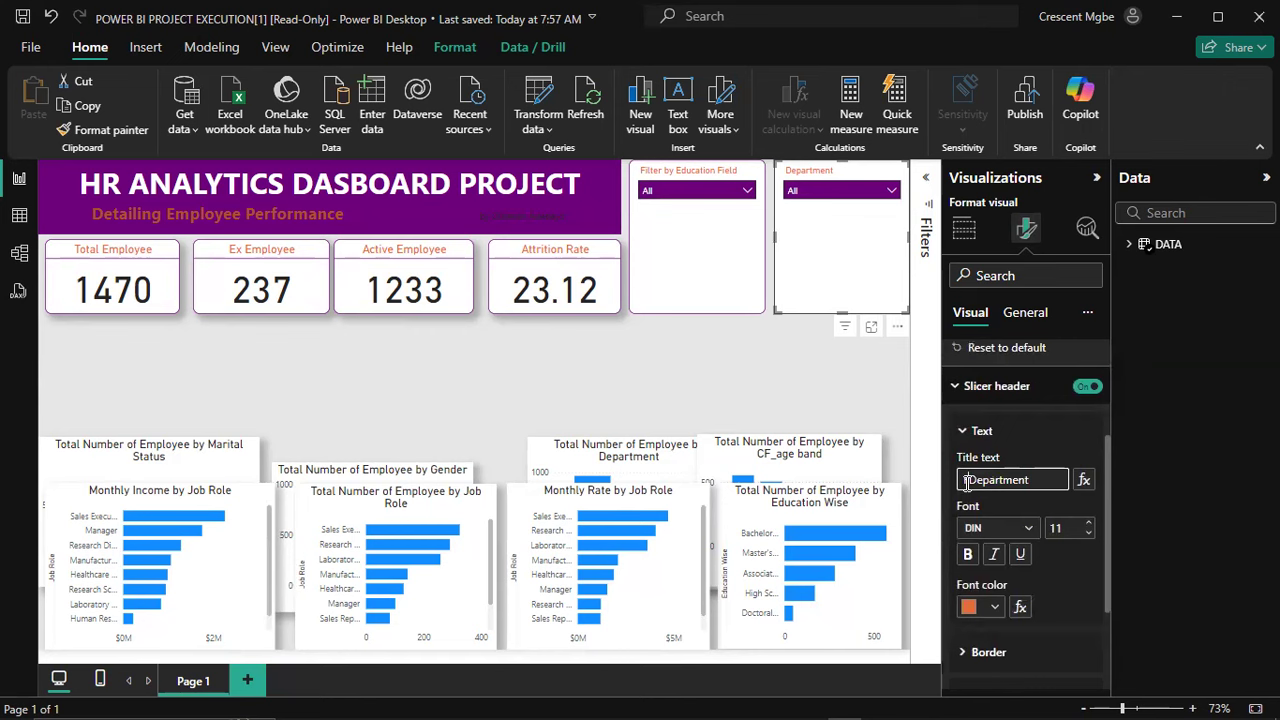
{"action": "type", "text": "ilter by"}
{"action": "left_click", "coordinate": [677, 371]}
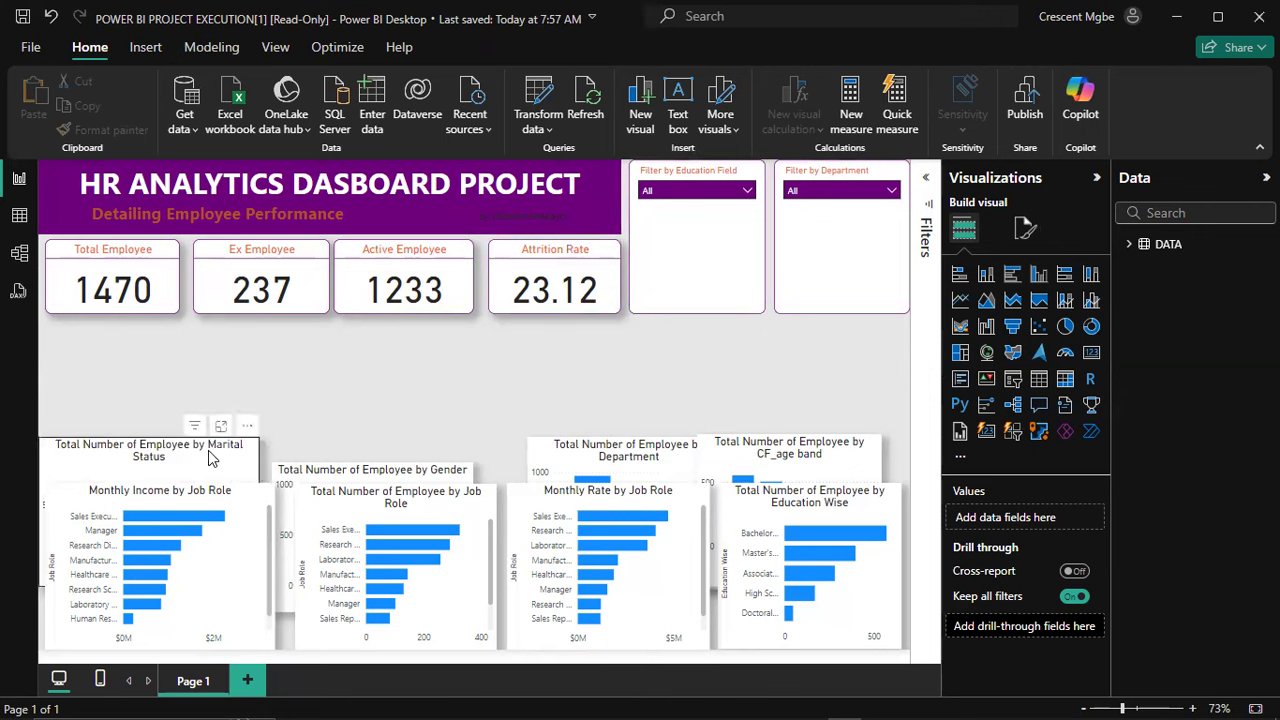
Step: Move the overlapping employee and Monthly Rate charts to the right side of the page, clearing the area around the Gender chart
{"action": "left_click_drag", "start_coordinate": [208, 450], "coordinate": [862, 259]}
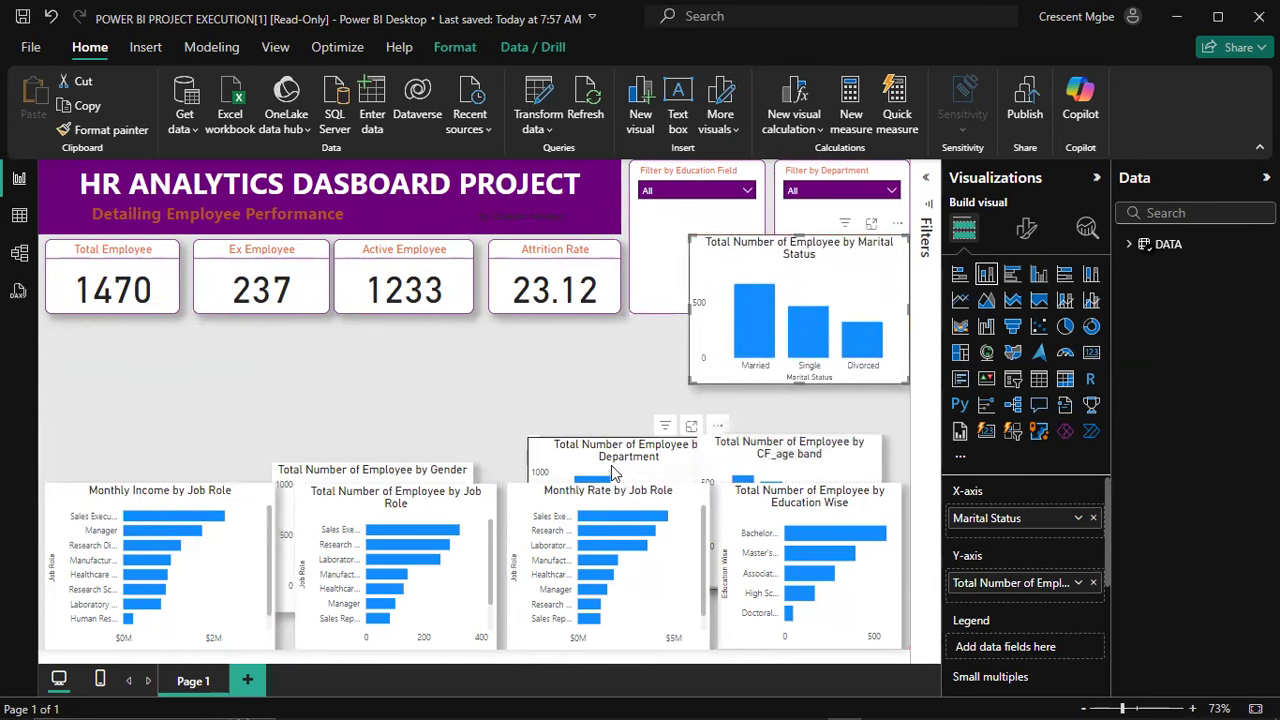
{"action": "left_click_drag", "start_coordinate": [613, 470], "coordinate": [385, 565]}
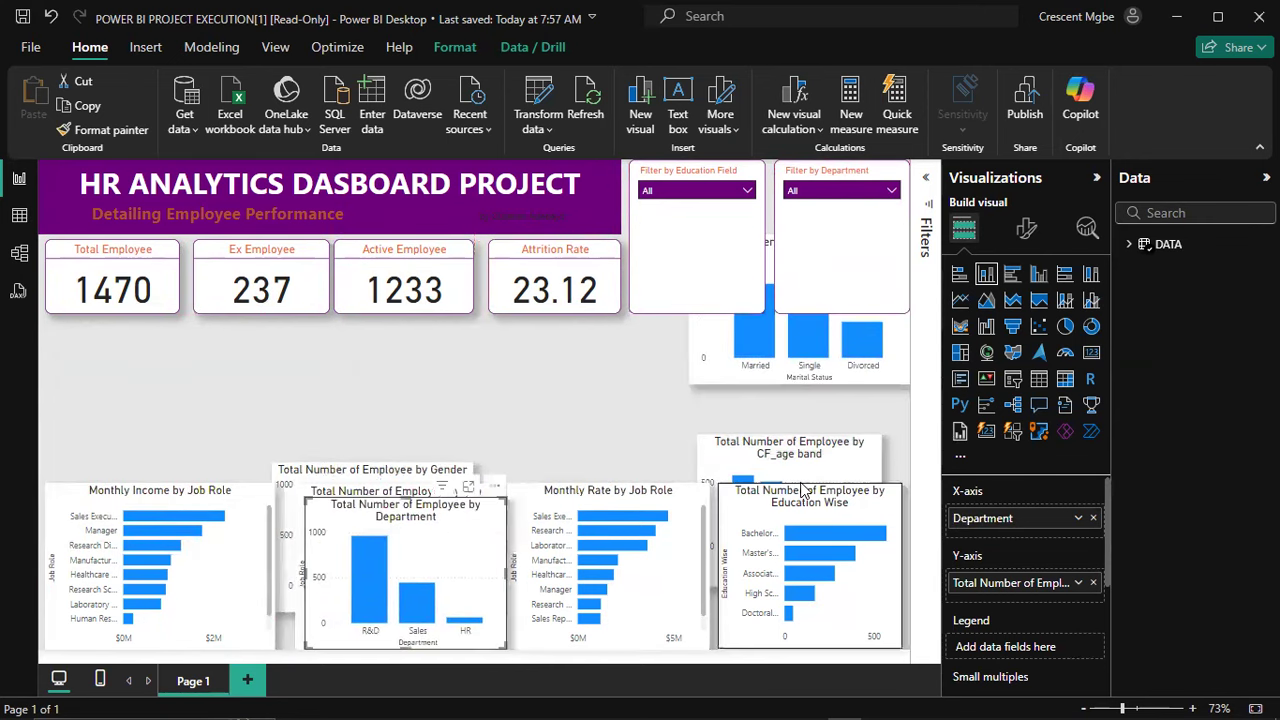
{"action": "left_click_drag", "start_coordinate": [796, 456], "coordinate": [779, 365]}
{"action": "left_click_drag", "start_coordinate": [629, 522], "coordinate": [696, 377]}
{"action": "left_click_drag", "start_coordinate": [395, 505], "coordinate": [789, 420]}
Step: Place the Total Number of Employee by Gender chart just below the Total Employee card and reduce its height
{"action": "left_click_drag", "start_coordinate": [377, 520], "coordinate": [125, 366]}
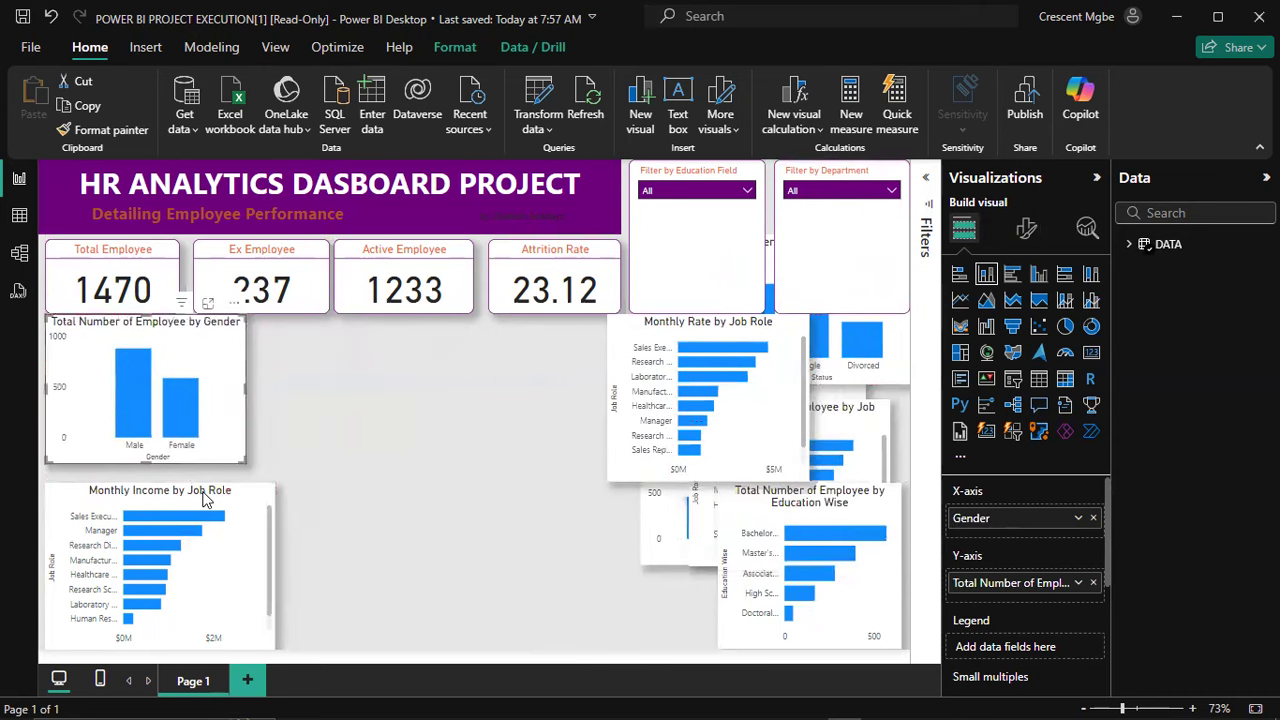
{"action": "left_click_drag", "start_coordinate": [245, 462], "coordinate": [249, 429]}
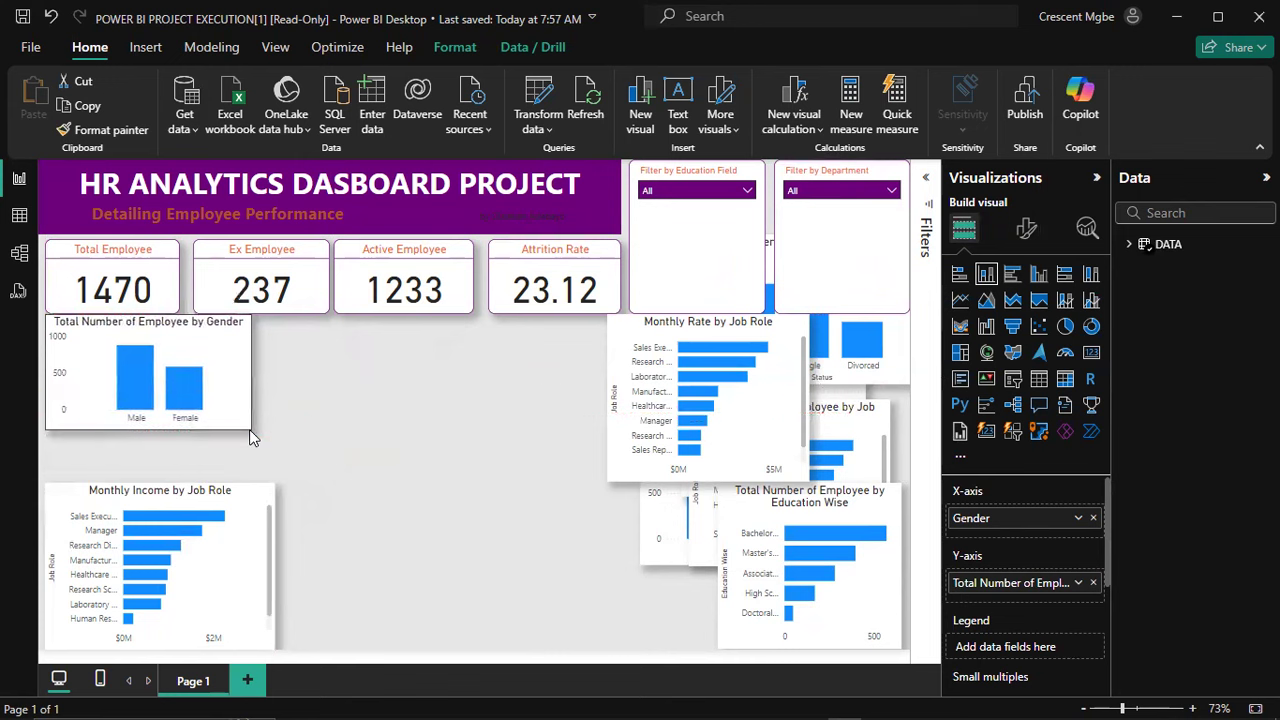
{"action": "left_click_drag", "start_coordinate": [223, 368], "coordinate": [226, 389]}
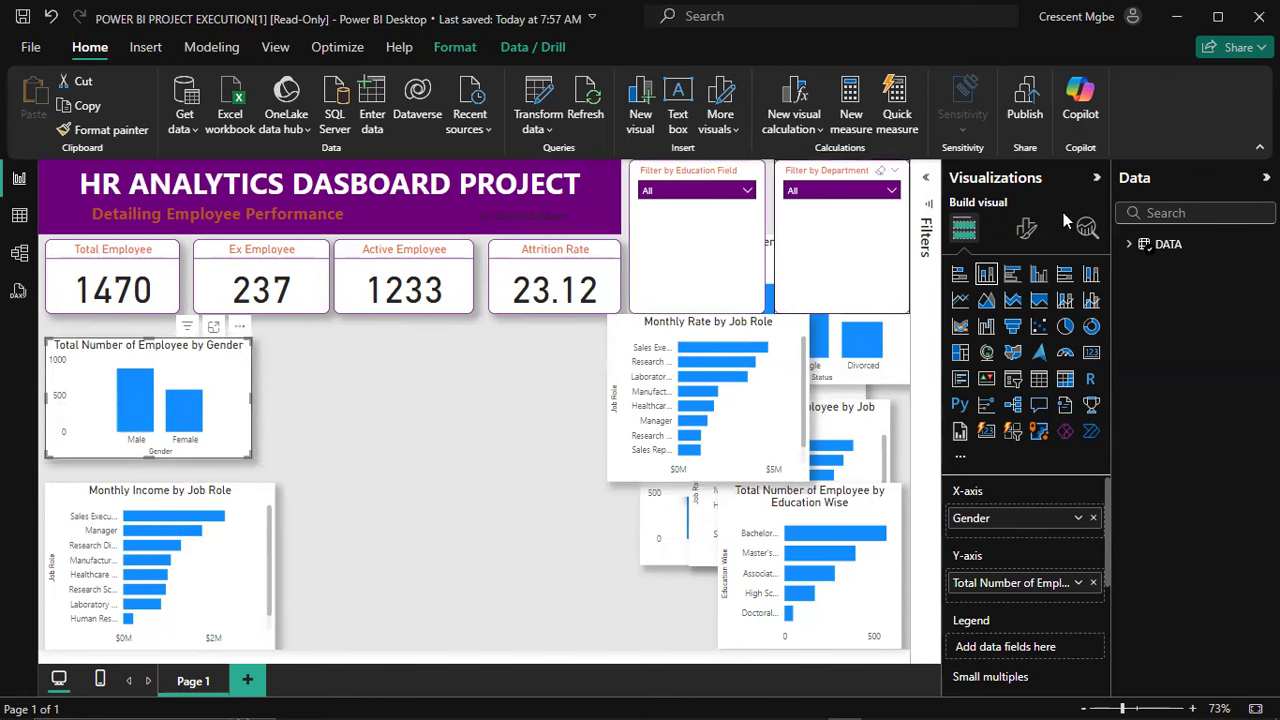
Step: Hide the X-axis title on the Total Number of Employee by Gender chart while keeping the axis values on
{"action": "left_click", "coordinate": [1026, 229]}
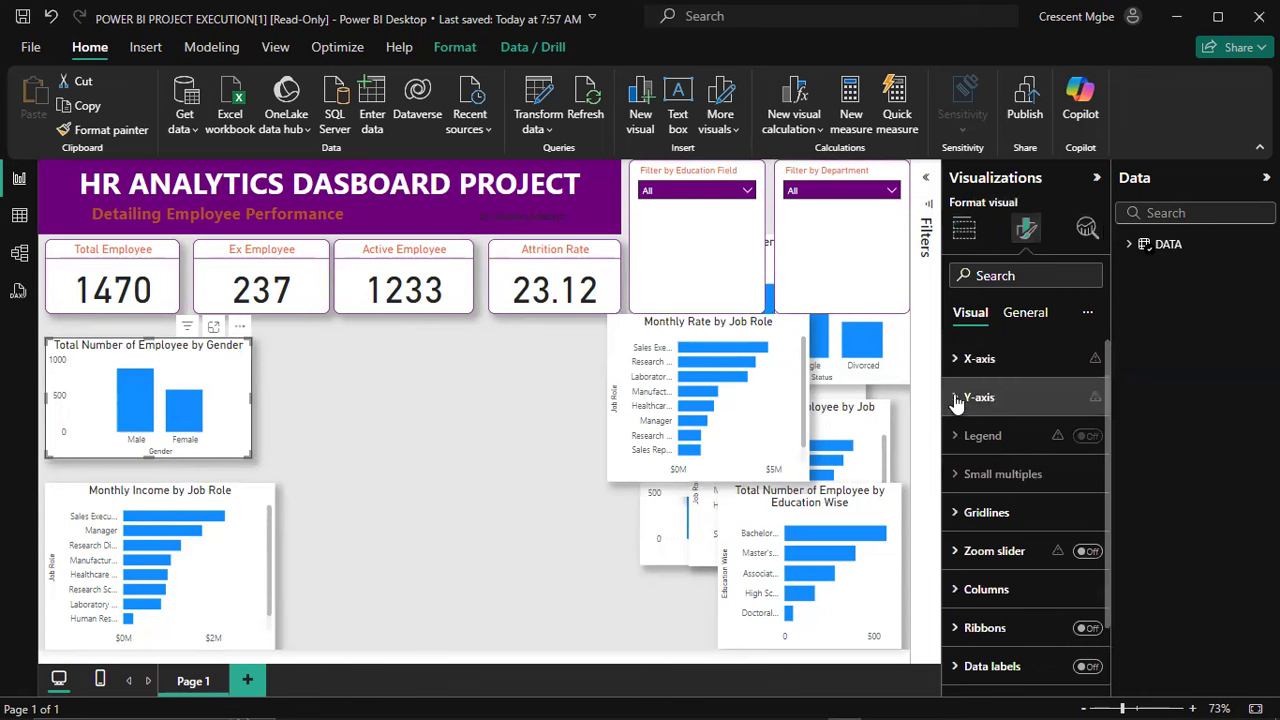
{"action": "left_click", "coordinate": [960, 362]}
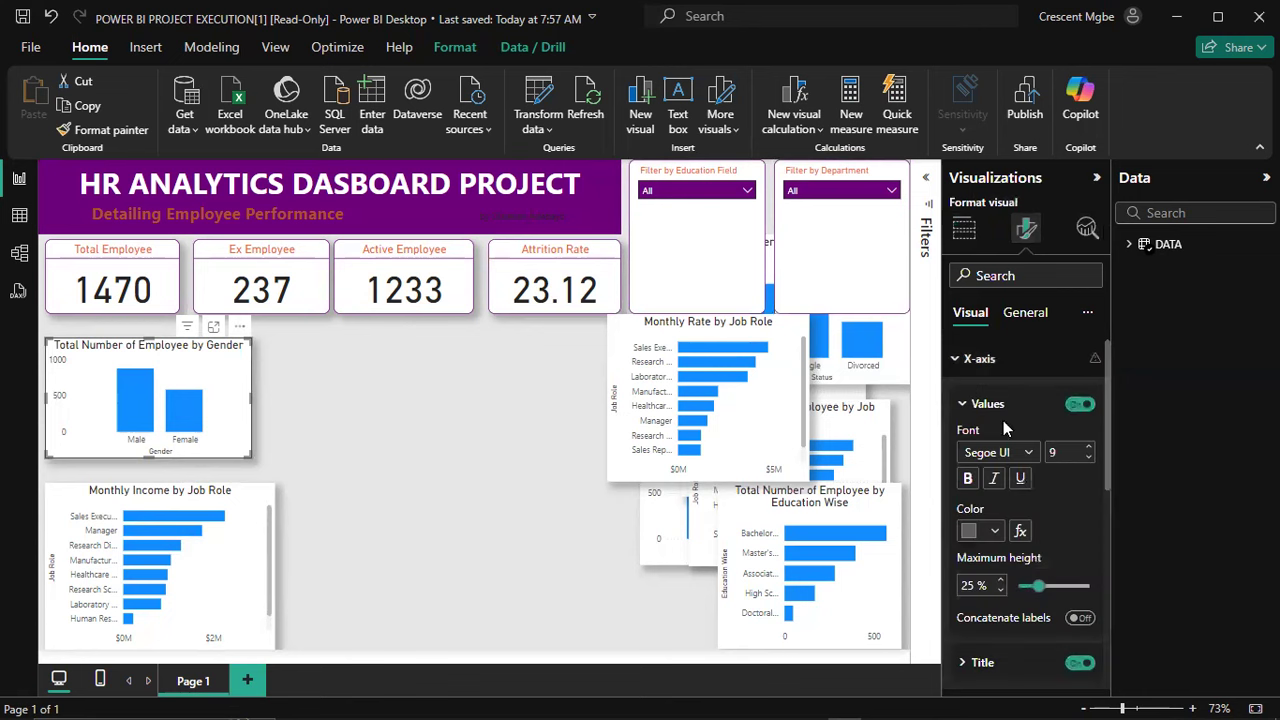
{"action": "left_click", "coordinate": [1080, 406]}
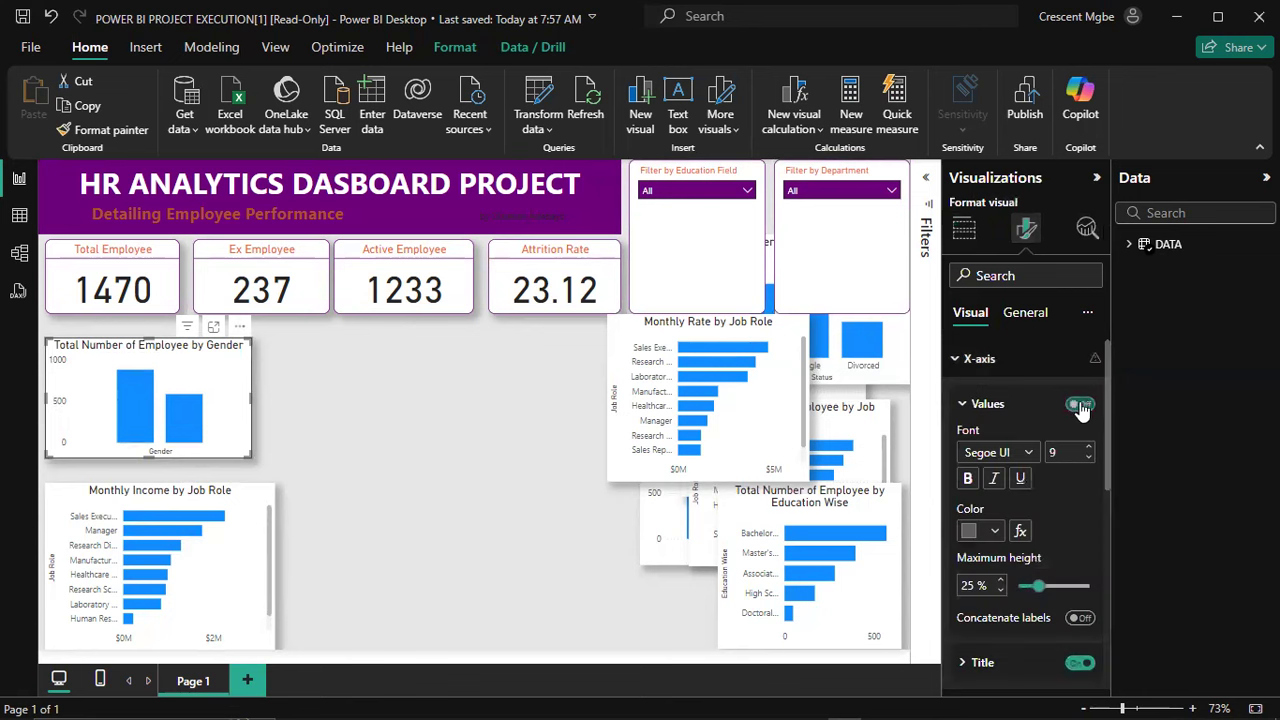
{"action": "left_click", "coordinate": [1079, 407]}
{"action": "scroll", "coordinate": [1045, 455], "scroll_direction": "down", "scroll_amount": 3}
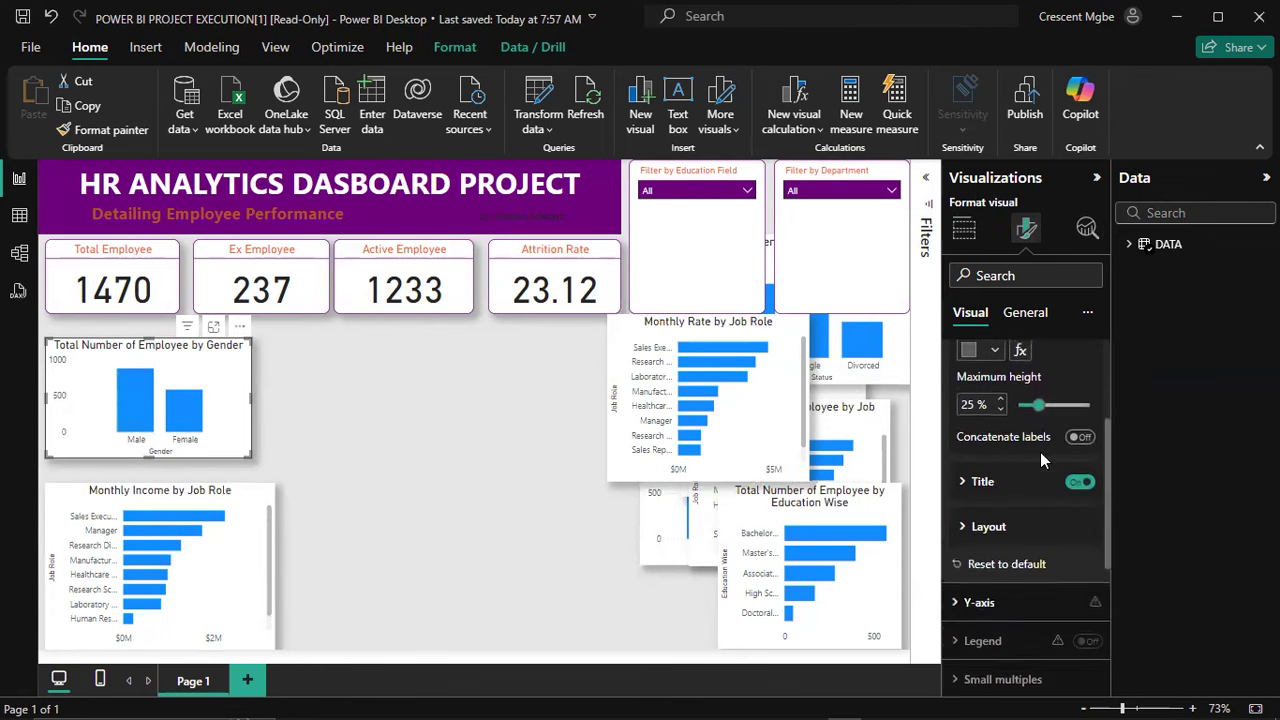
{"action": "left_click", "coordinate": [1080, 476]}
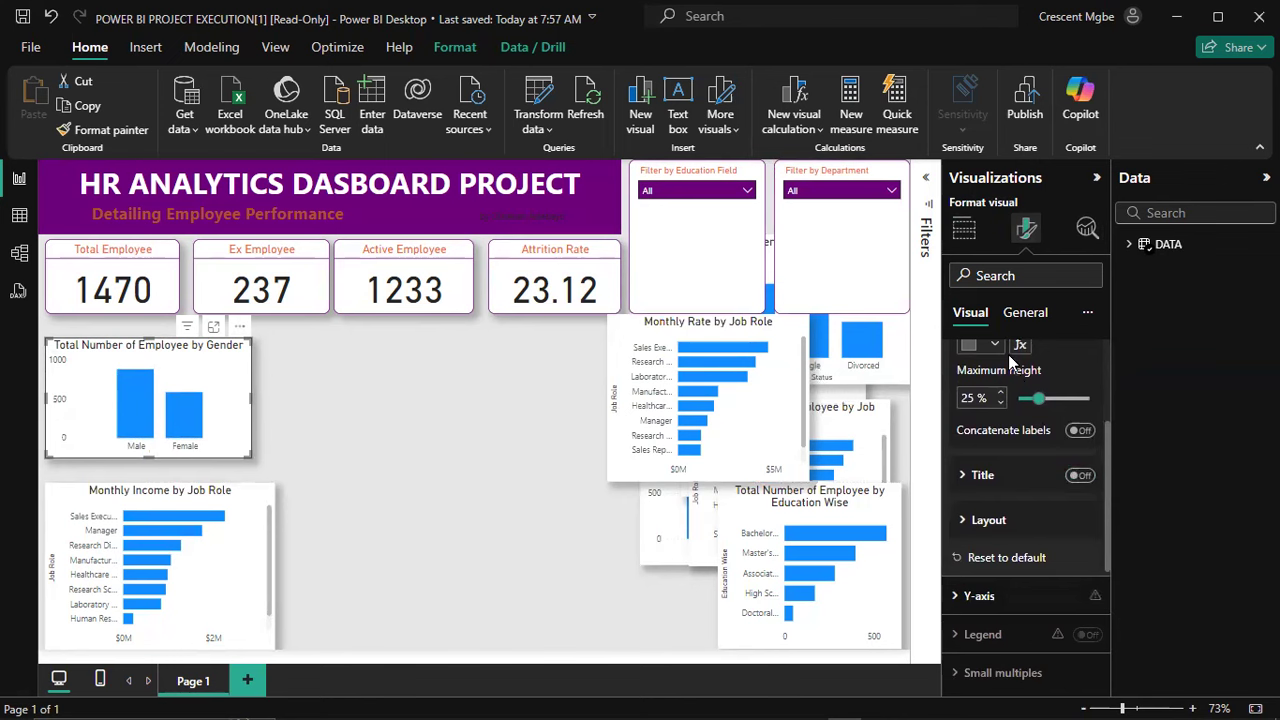
{"action": "scroll", "coordinate": [1008, 354], "scroll_direction": "up", "scroll_amount": 3}
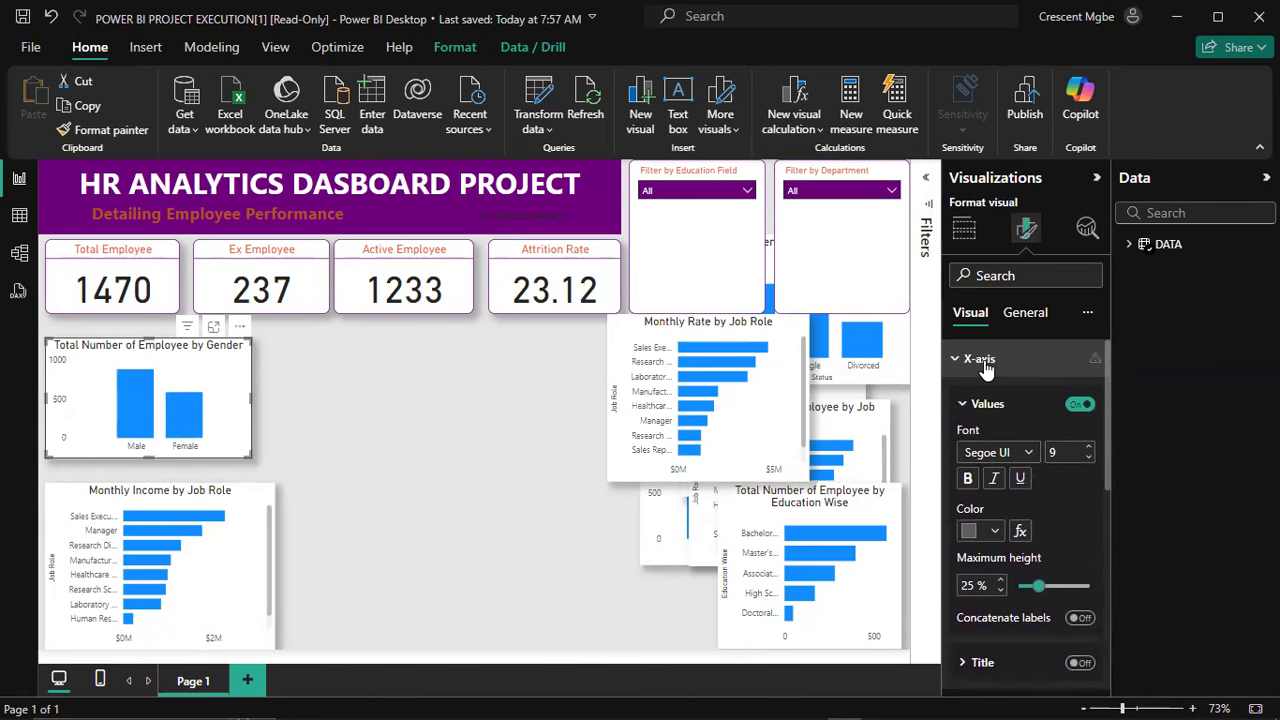
Step: Turn off the Y-axis values on the Total Number of Employee by Gender chart
{"action": "left_click", "coordinate": [960, 364]}
{"action": "left_click", "coordinate": [957, 398]}
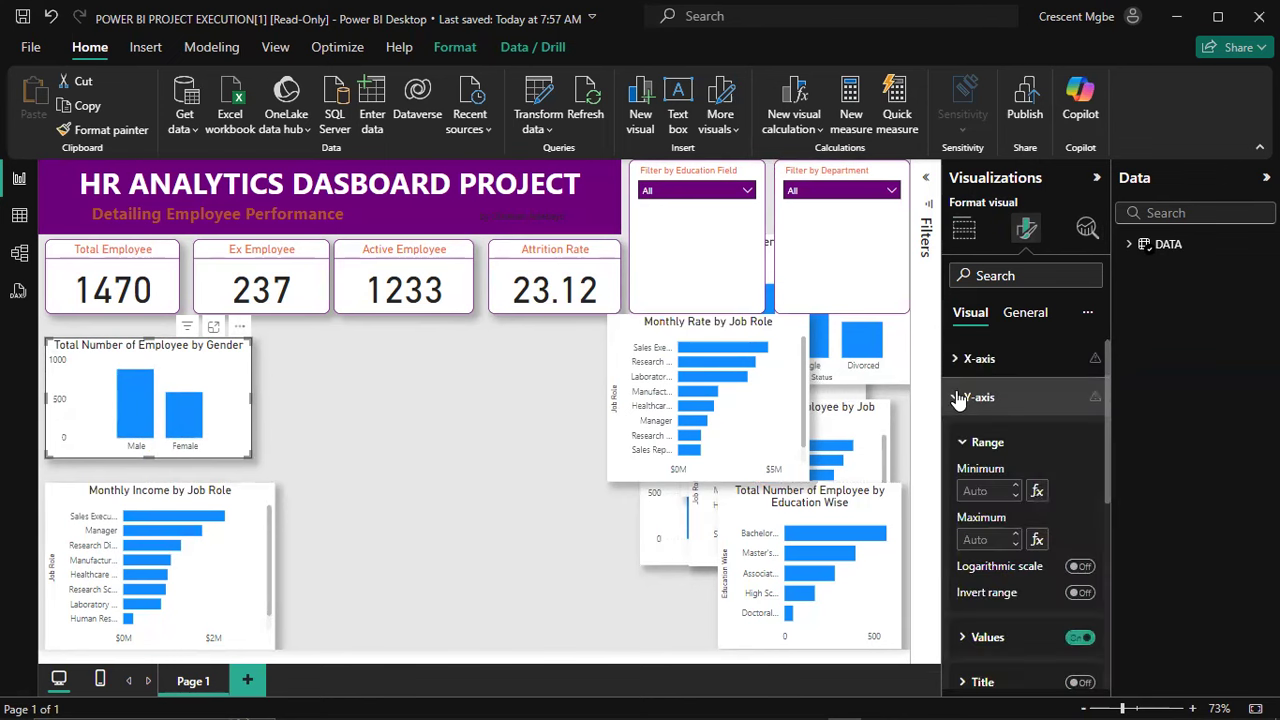
{"action": "scroll", "coordinate": [1000, 430], "scroll_direction": "down", "scroll_amount": 2}
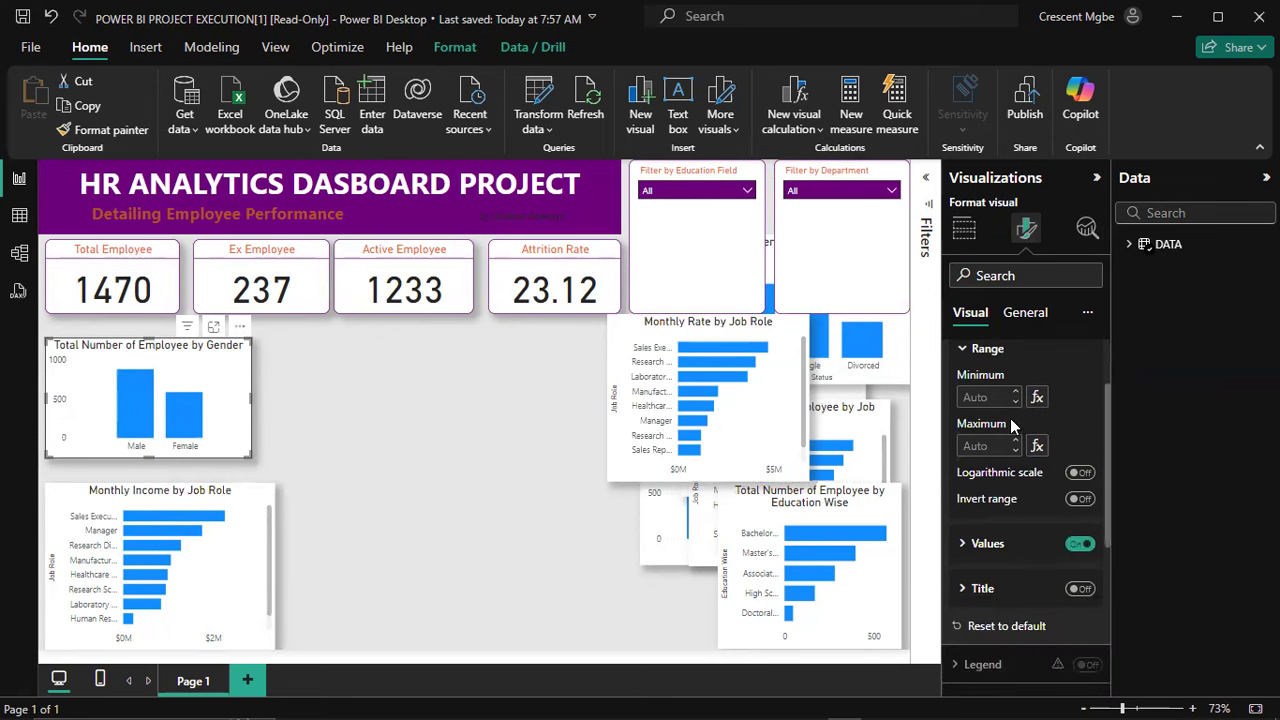
{"action": "left_click", "coordinate": [1077, 545]}
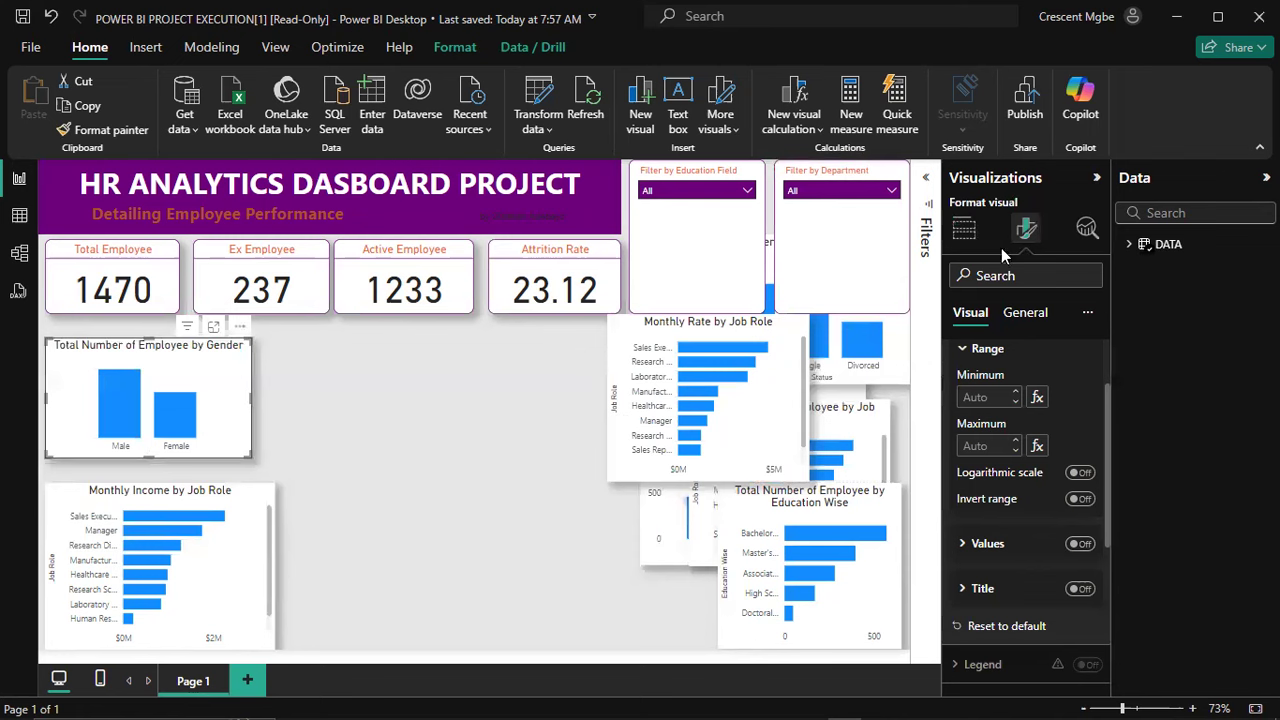
Step: Convert the Gender column chart into a donut chart and rename its value field to Employee
{"action": "left_click", "coordinate": [963, 229]}
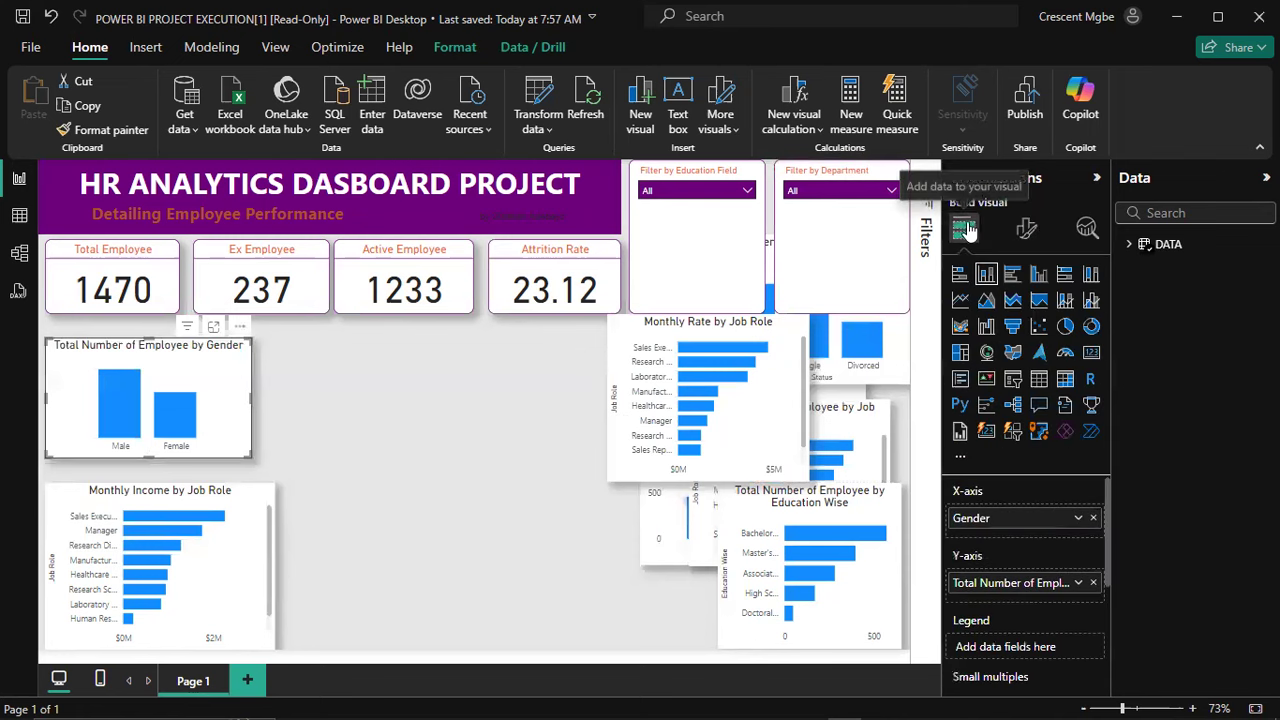
{"action": "left_click", "coordinate": [1092, 328]}
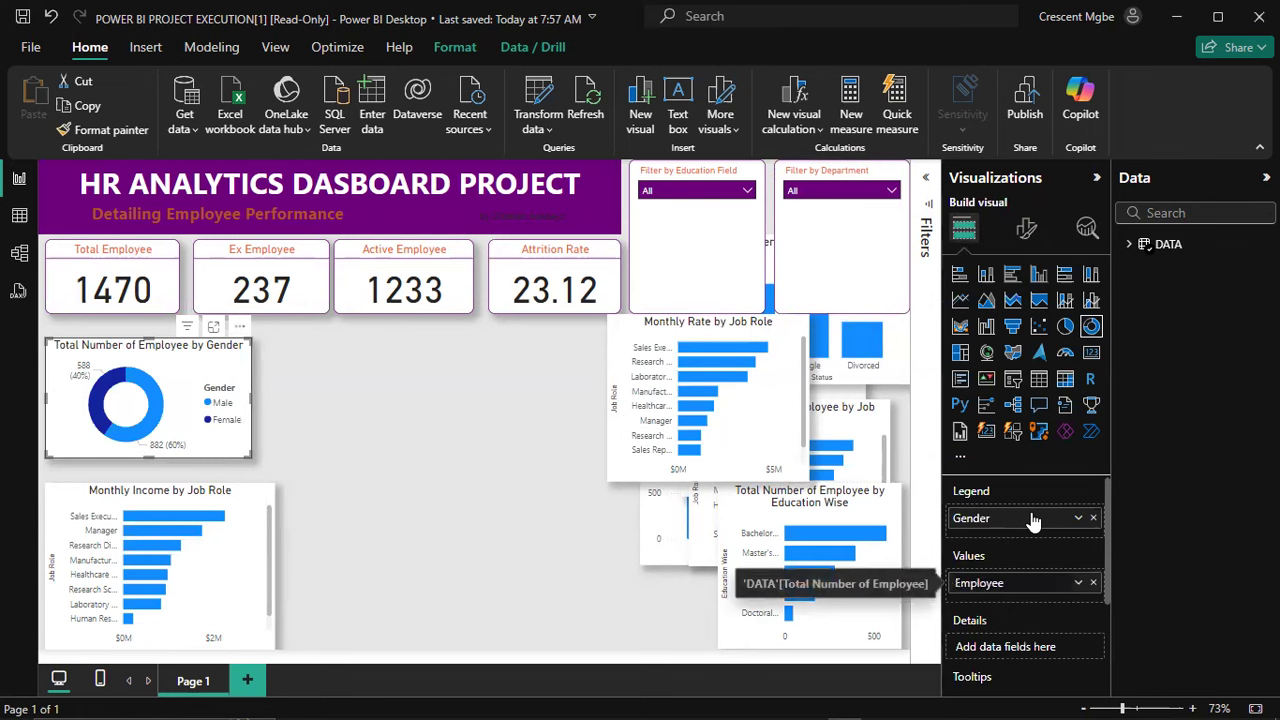
Step: Open the title formatting settings of the Employee by Gender donut chart
{"action": "left_click", "coordinate": [1027, 229]}
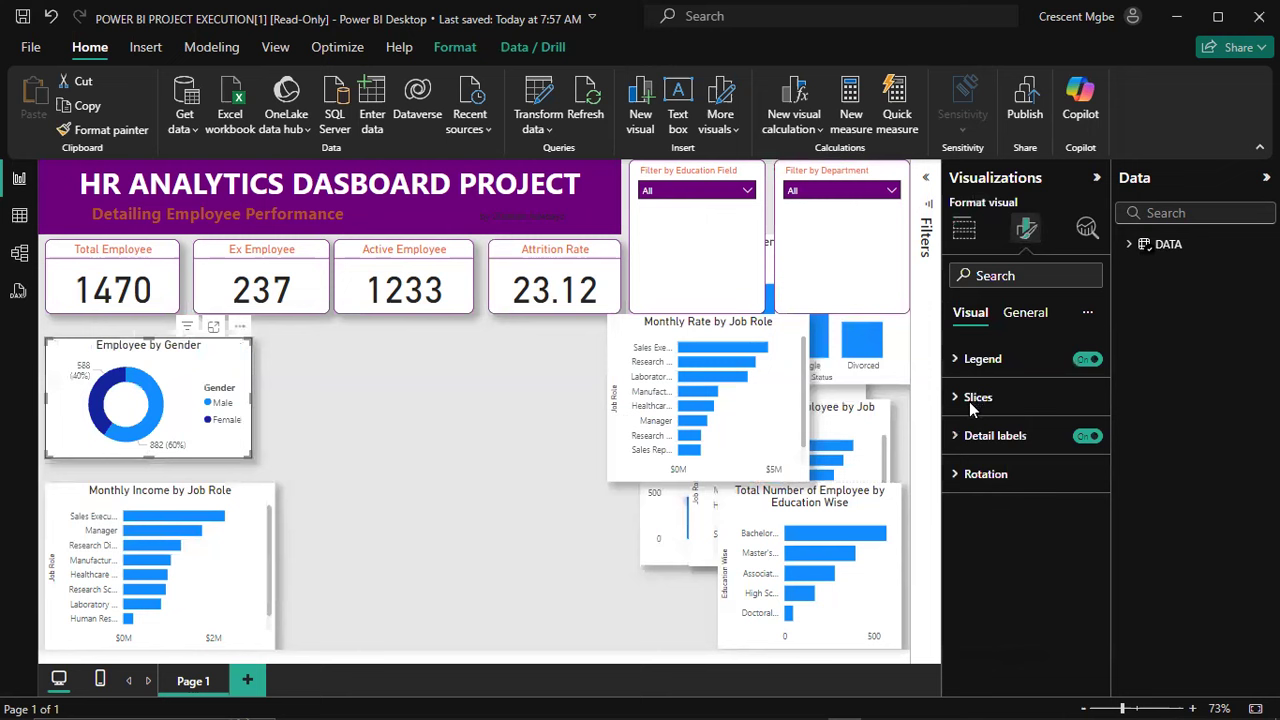
{"action": "left_click", "coordinate": [1020, 313]}
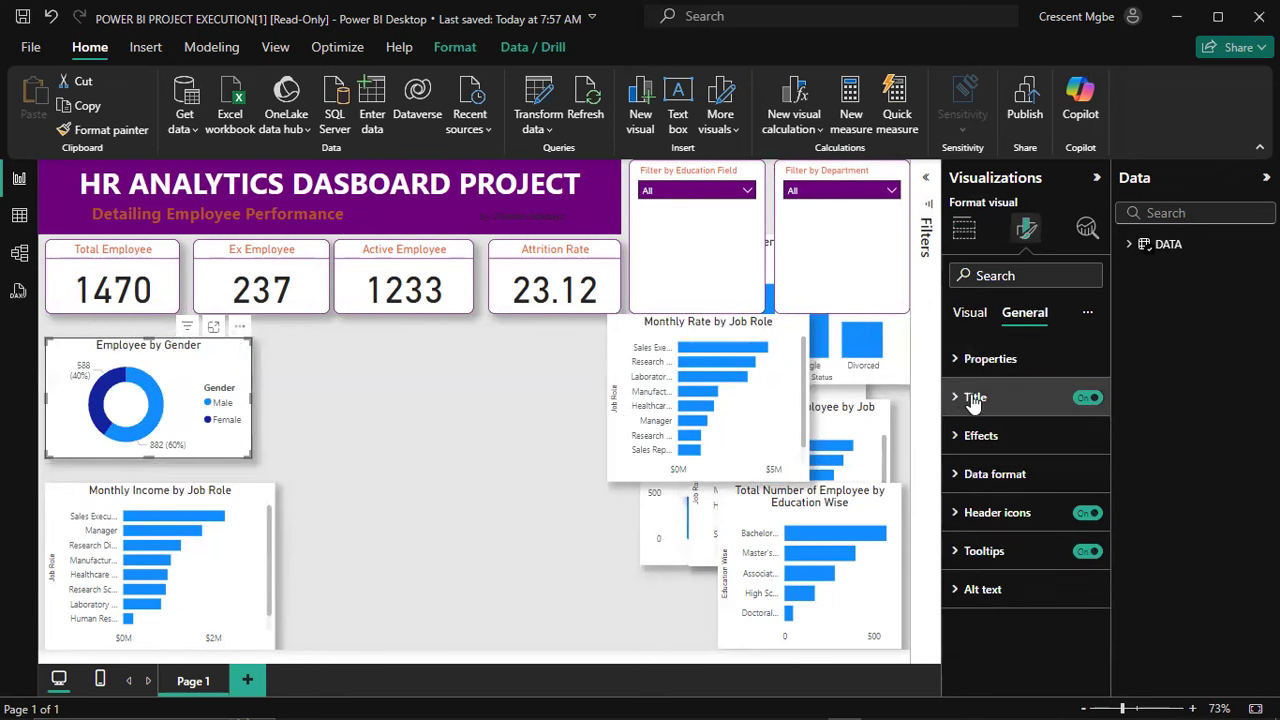
{"action": "left_click", "coordinate": [966, 400]}
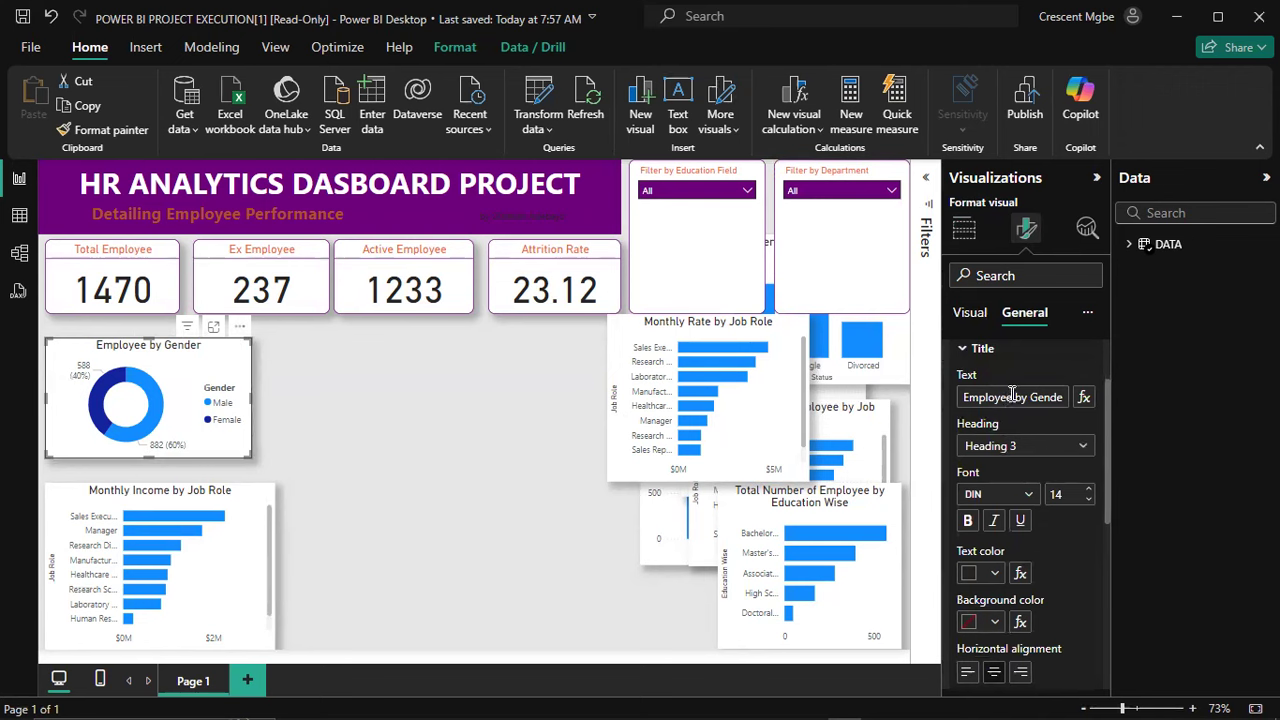
{"action": "left_click", "coordinate": [970, 352]}
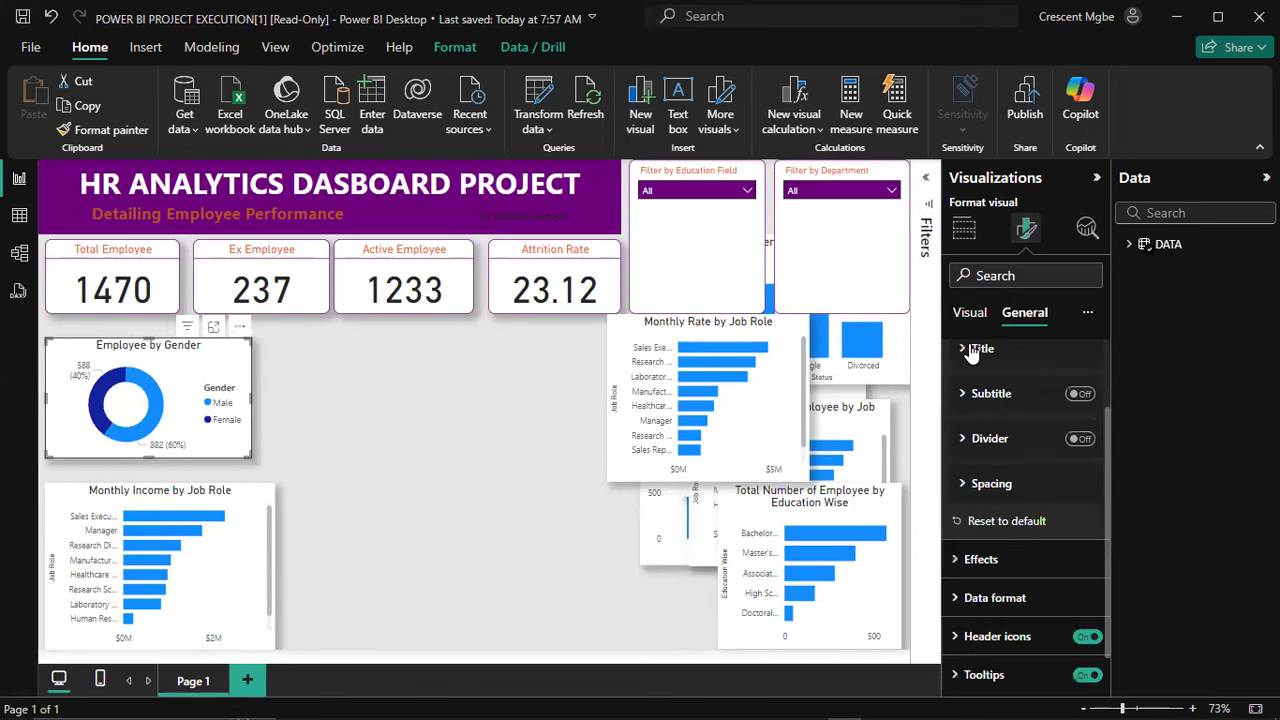
{"action": "left_click", "coordinate": [966, 349]}
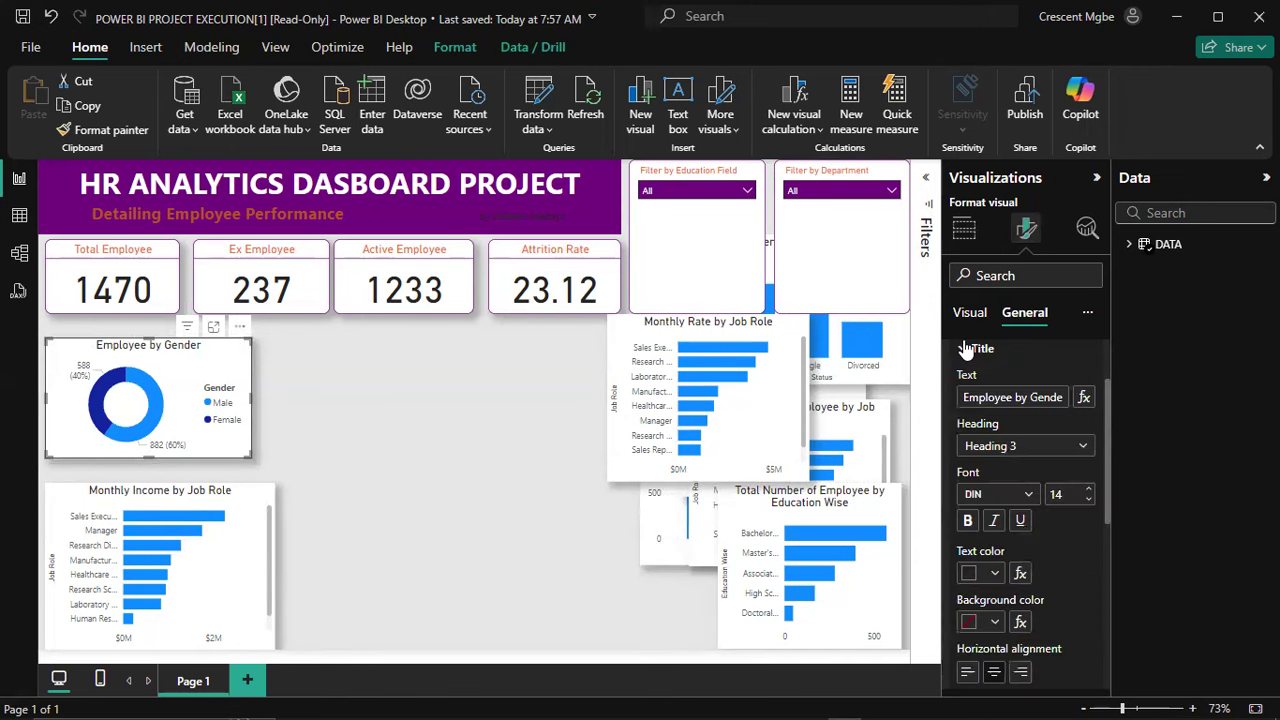
Step: Review the title, effects and detail label settings of the Employee by Gender donut chart
{"action": "left_click", "coordinate": [966, 349]}
{"action": "scroll", "coordinate": [978, 360], "scroll_direction": "down", "scroll_amount": 1}
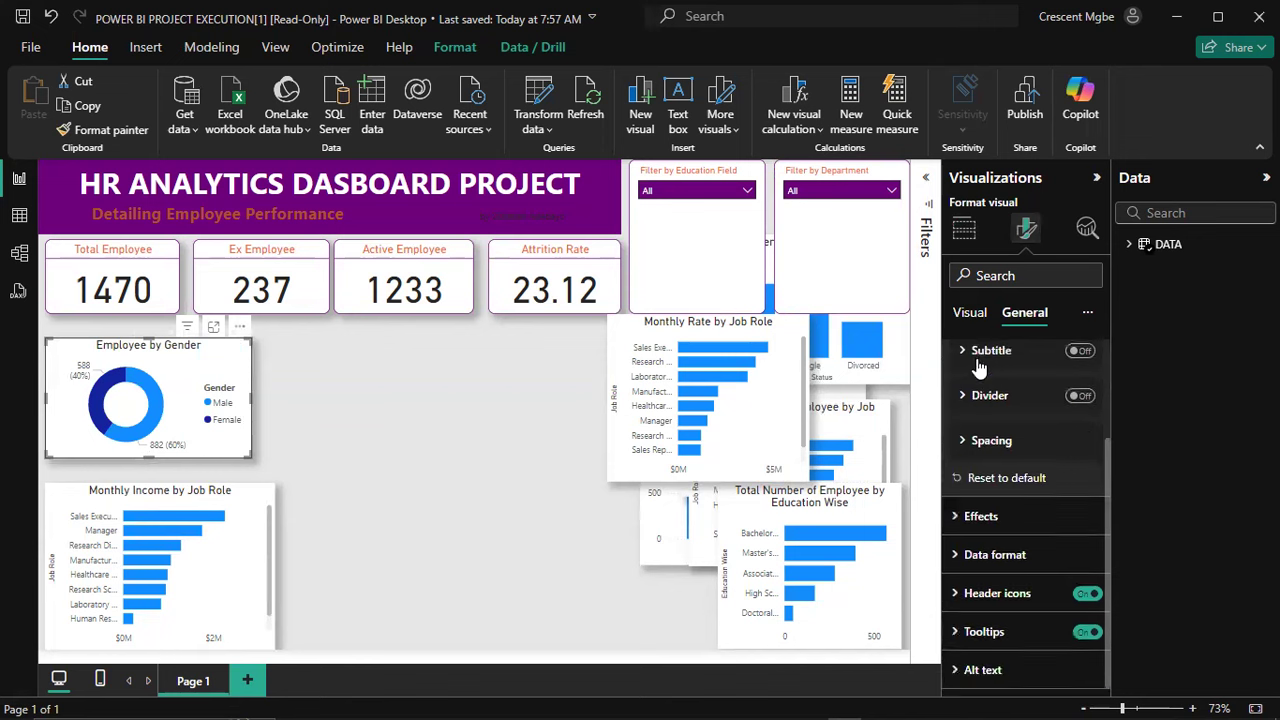
{"action": "left_click", "coordinate": [970, 522]}
{"action": "left_click", "coordinate": [970, 522]}
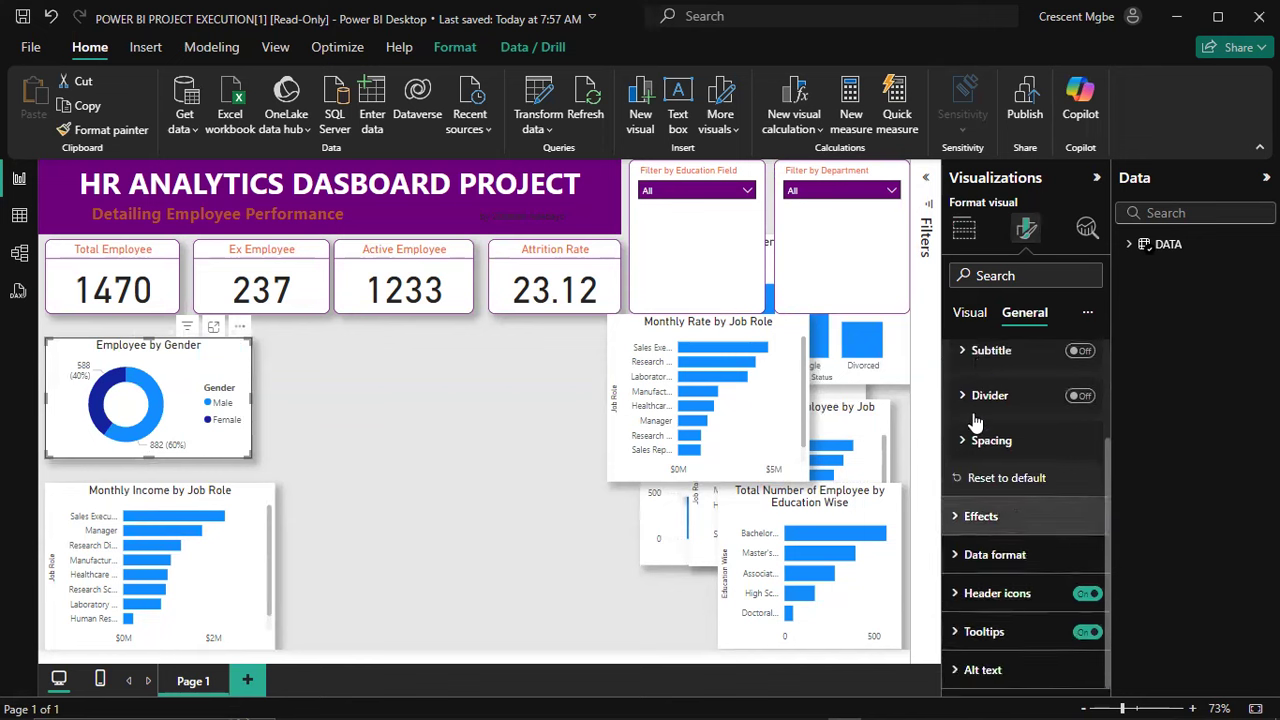
{"action": "left_click", "coordinate": [966, 318]}
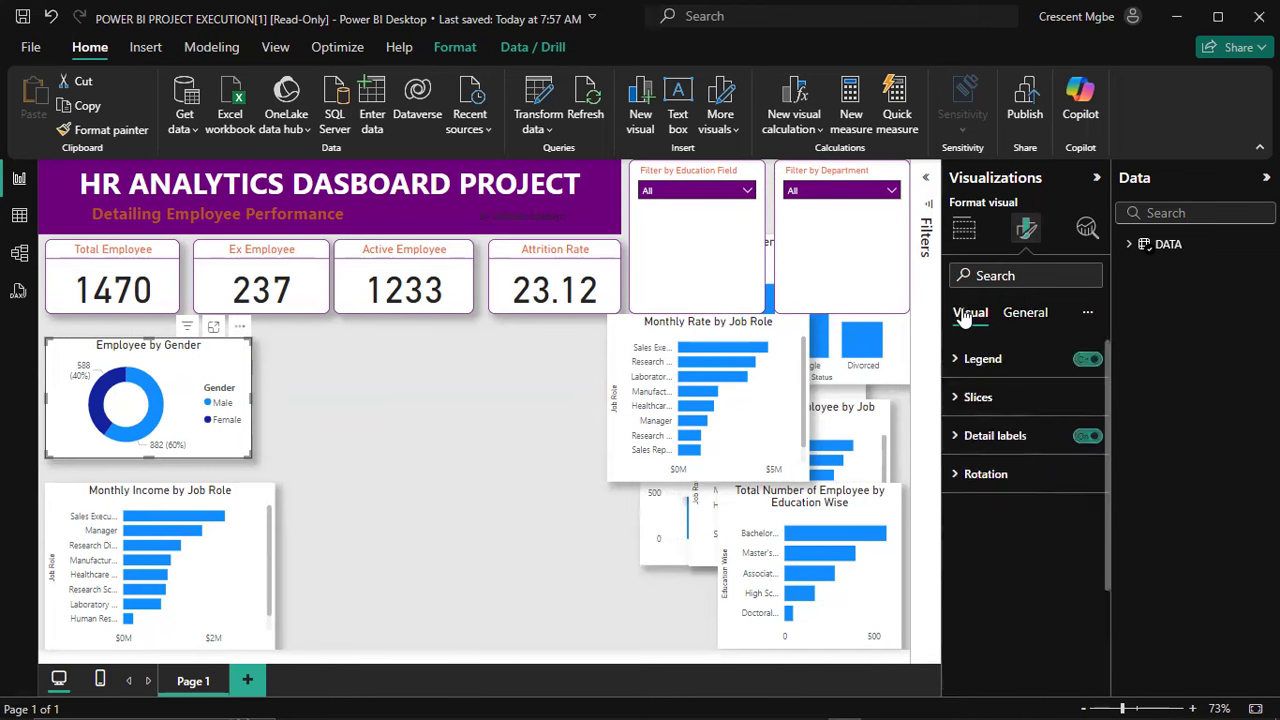
{"action": "left_click", "coordinate": [955, 437]}
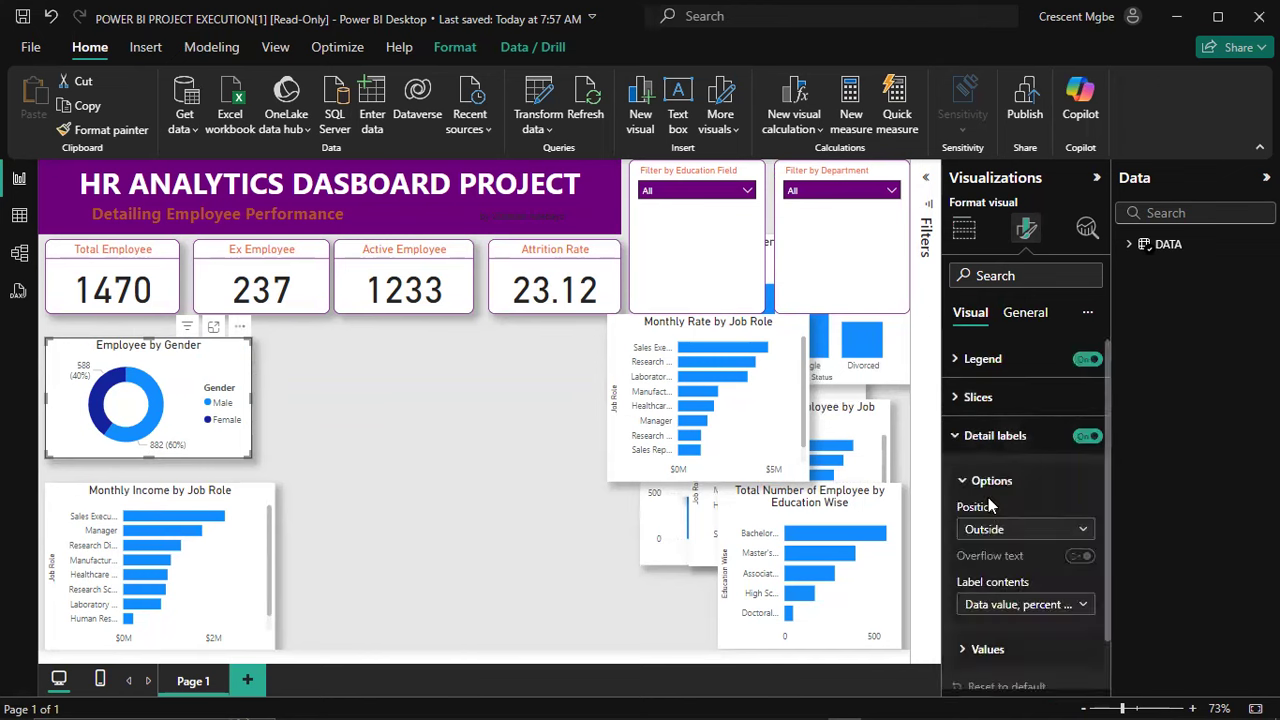
{"action": "scroll", "coordinate": [990, 510], "scroll_direction": "down", "scroll_amount": 1}
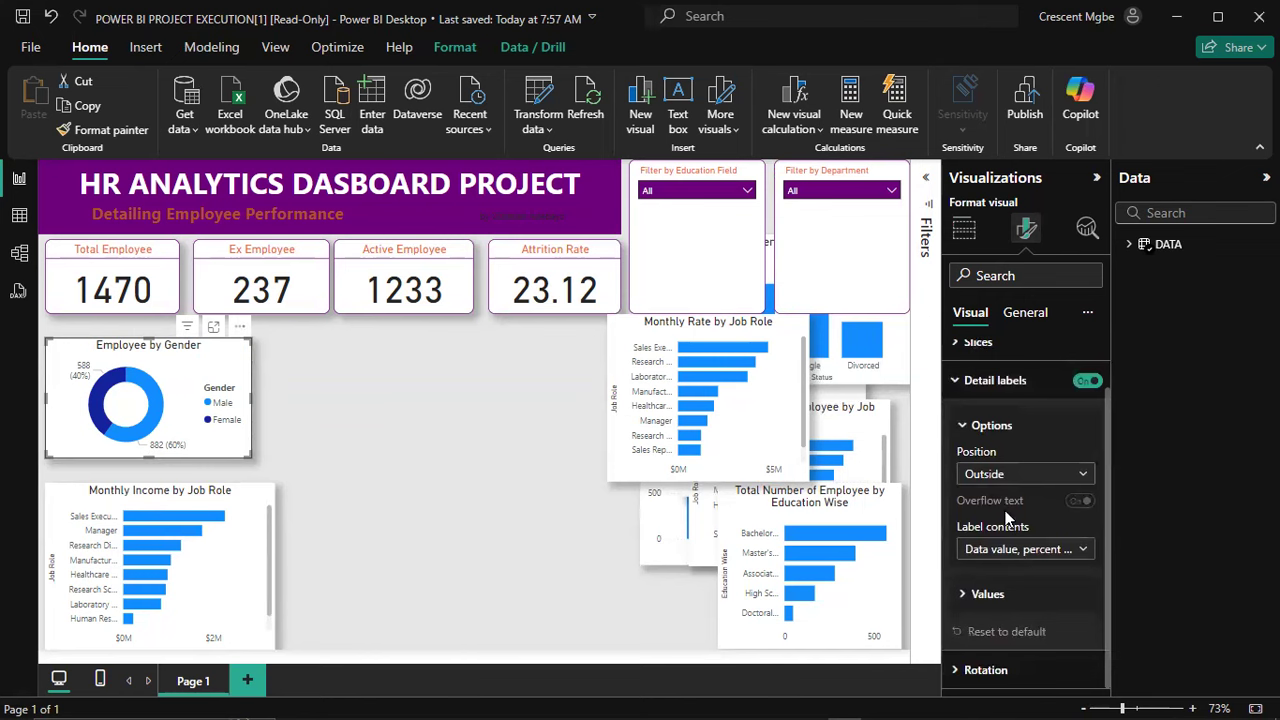
{"action": "scroll", "coordinate": [1001, 456], "scroll_direction": "up", "scroll_amount": 1}
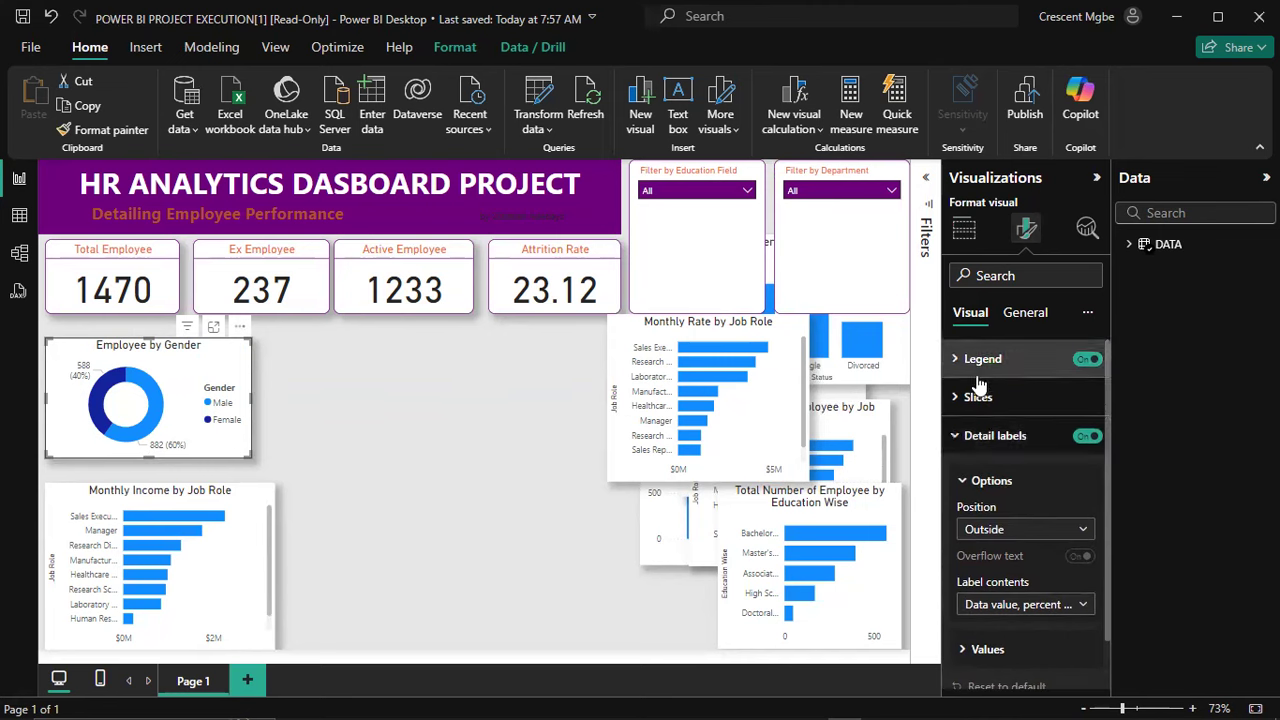
{"action": "left_click", "coordinate": [960, 436]}
Step: Turn off the legend title of the Employee by Gender donut chart
{"action": "left_click", "coordinate": [955, 366]}
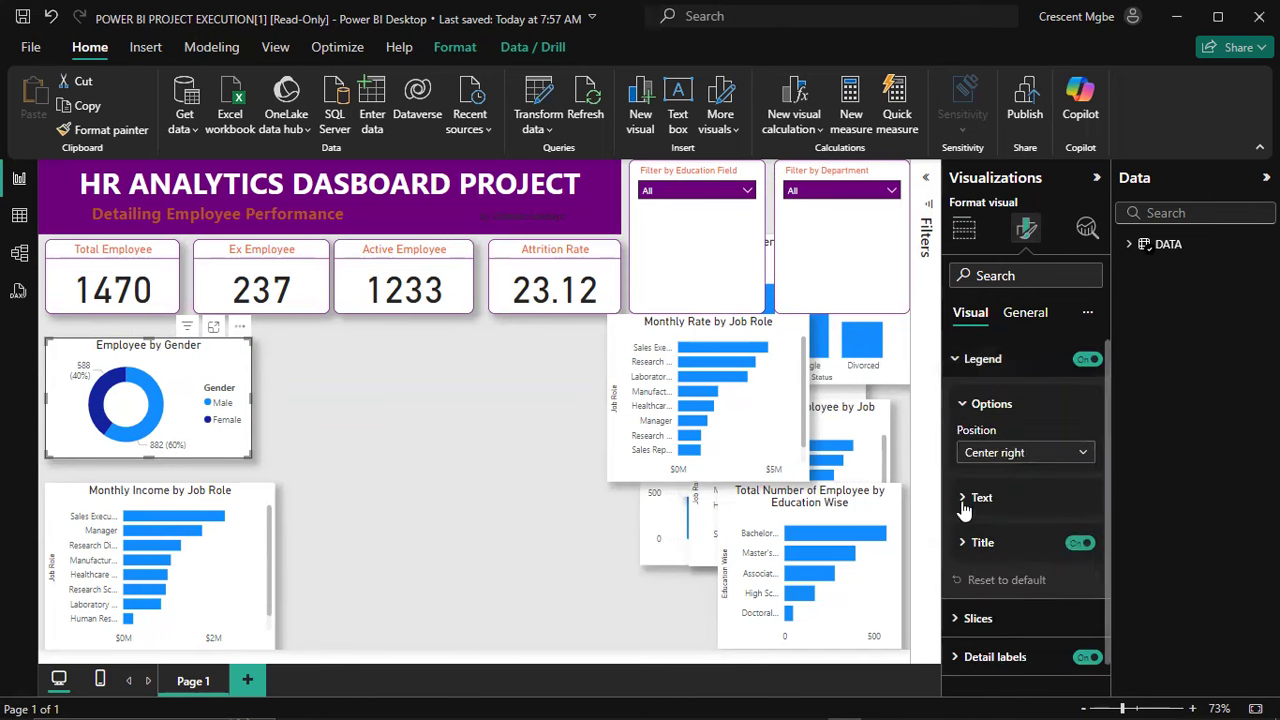
{"action": "left_click", "coordinate": [1080, 543]}
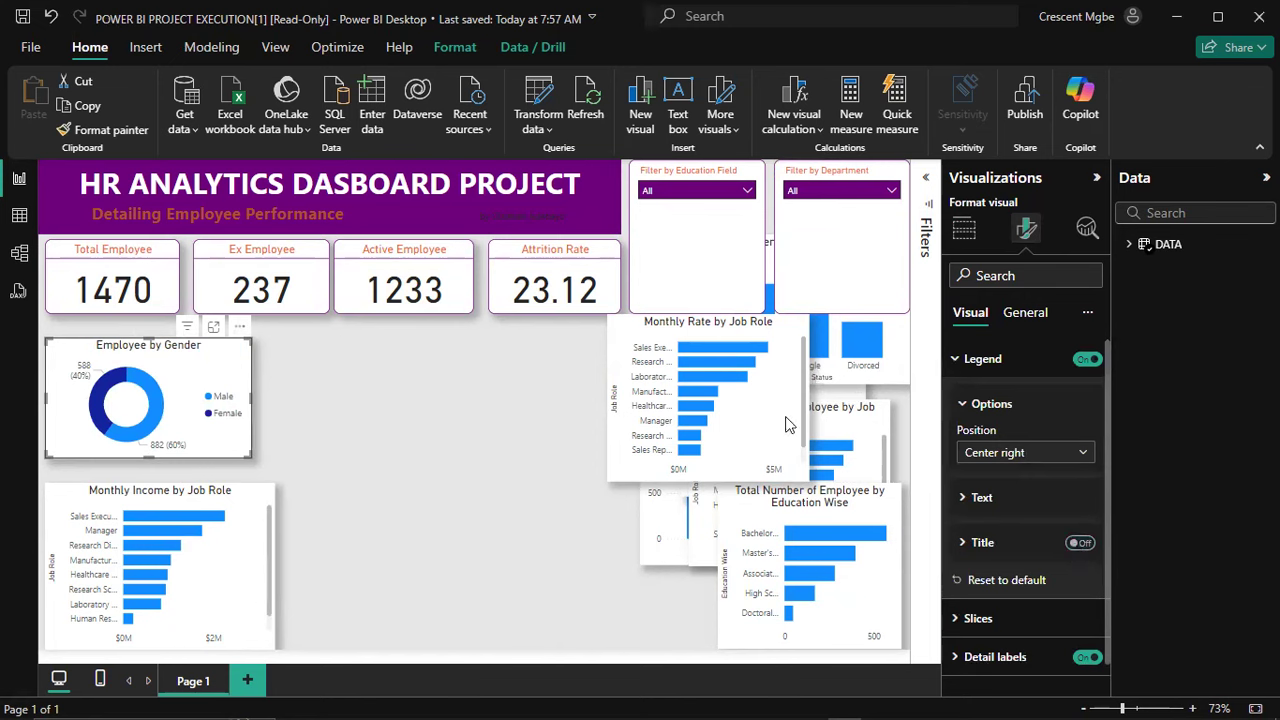
{"action": "left_click", "coordinate": [960, 404]}
{"action": "left_click", "coordinate": [960, 358]}
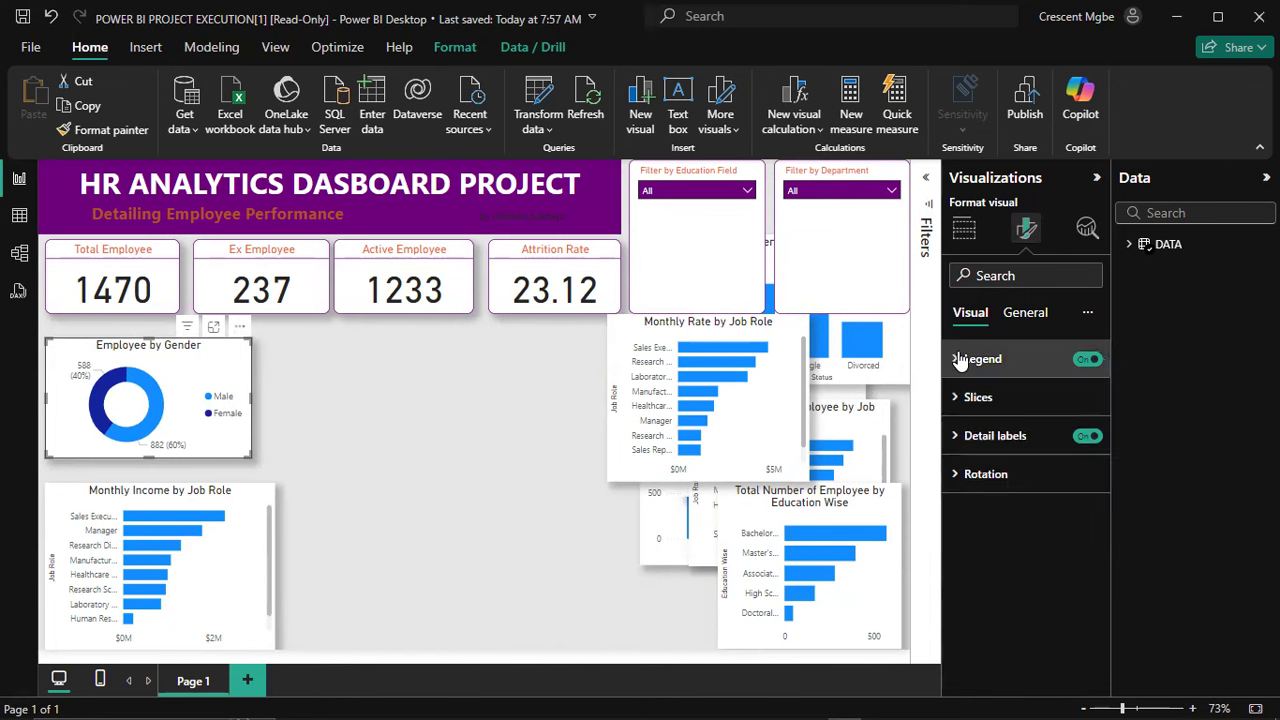
Step: Color the donut chart's Female slice purple and its Male slice orange
{"action": "left_click", "coordinate": [959, 400]}
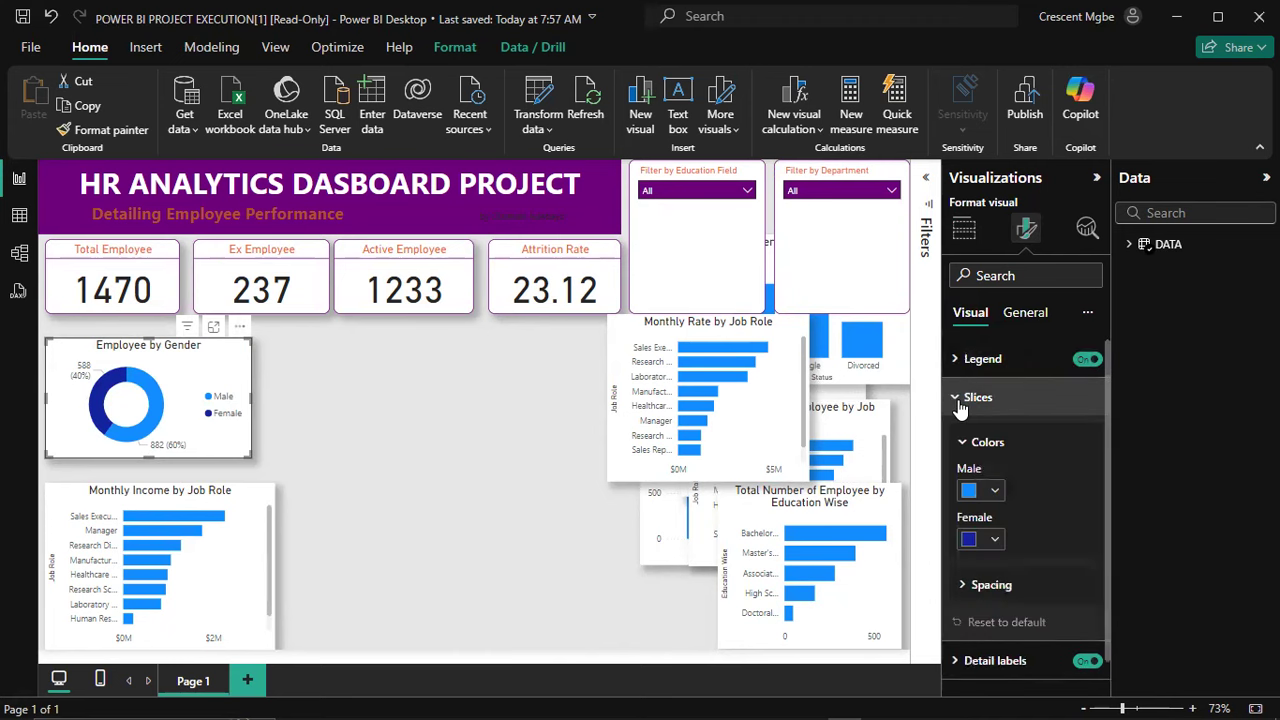
{"action": "left_click", "coordinate": [993, 492]}
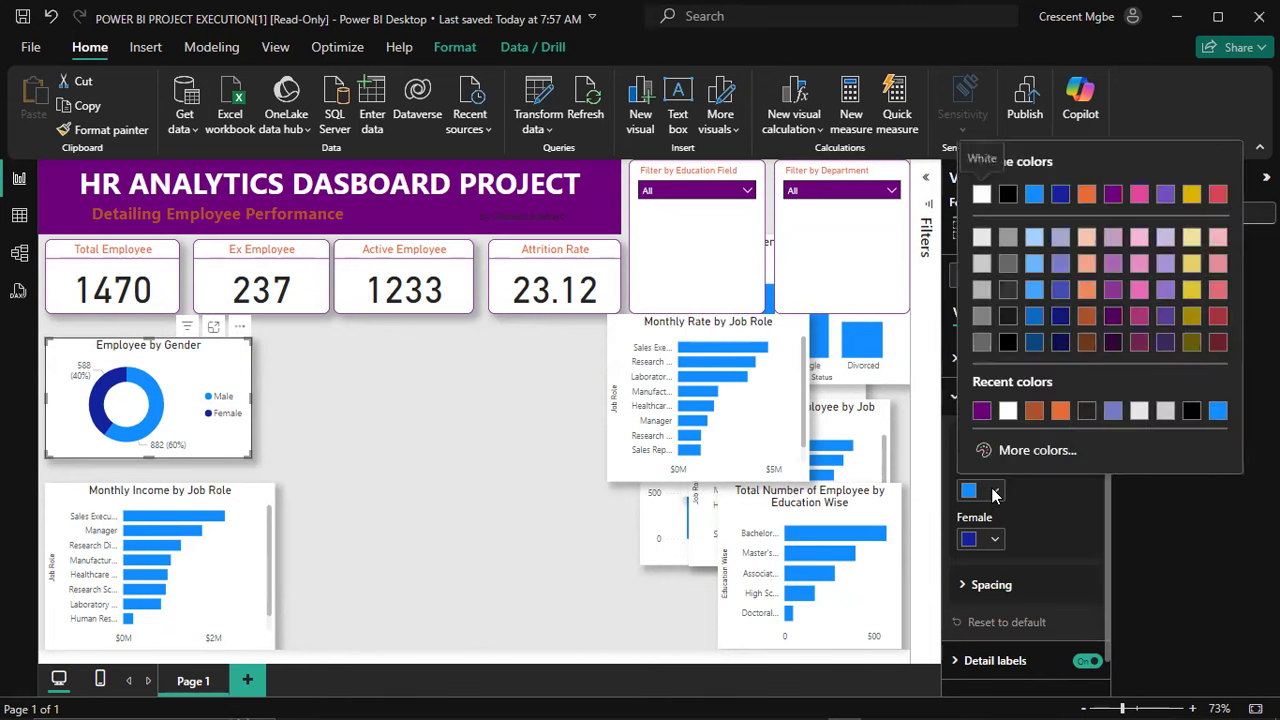
{"action": "left_click", "coordinate": [1062, 316]}
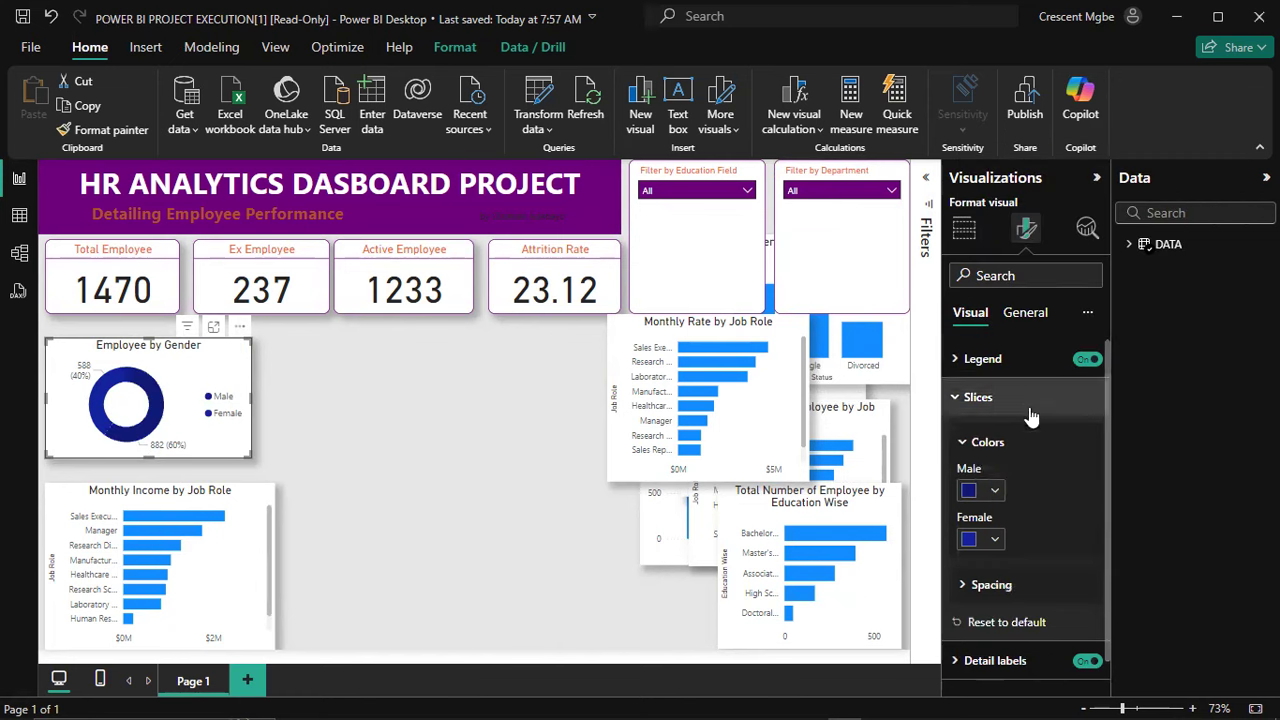
{"action": "left_click", "coordinate": [1004, 534]}
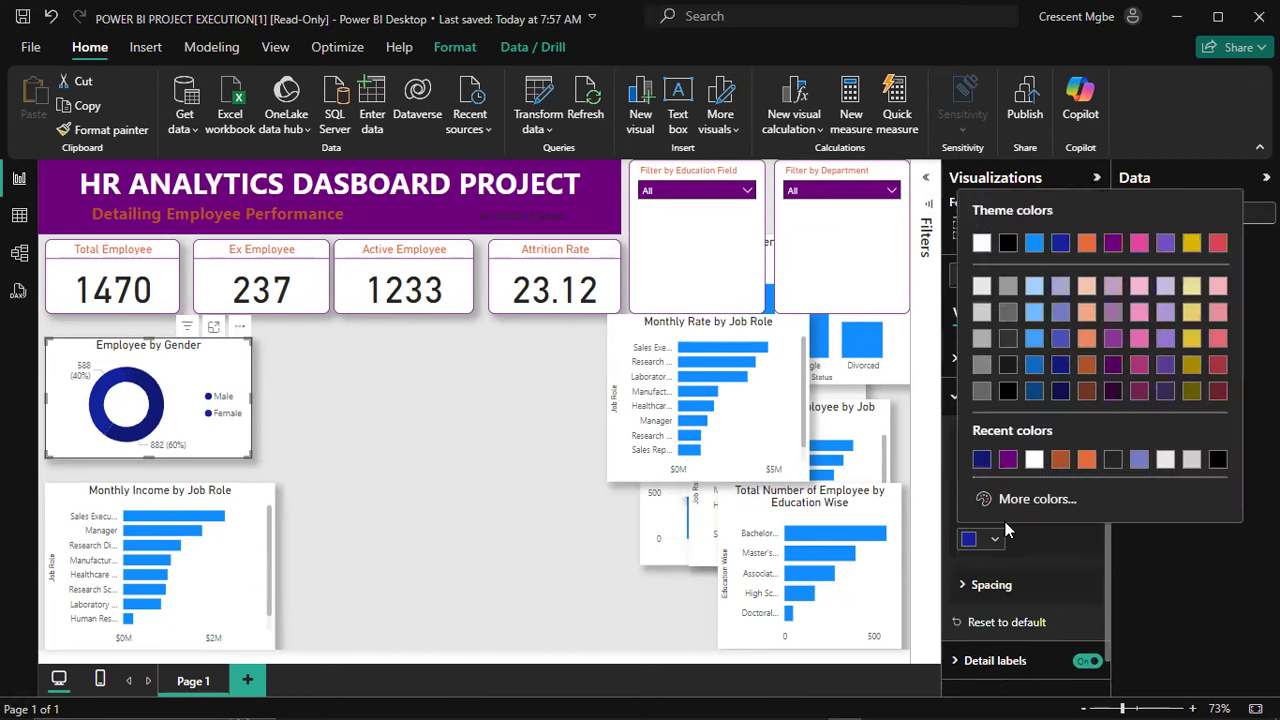
{"action": "left_click", "coordinate": [1008, 459]}
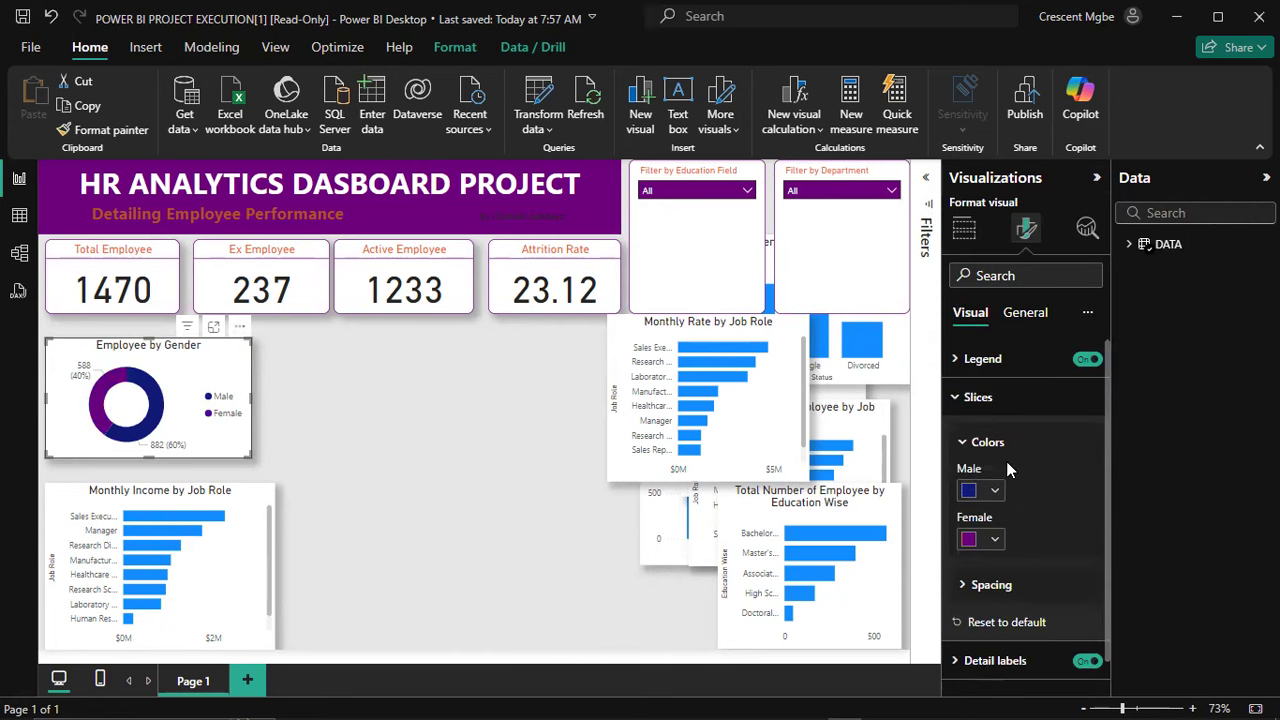
{"action": "left_click", "coordinate": [990, 491]}
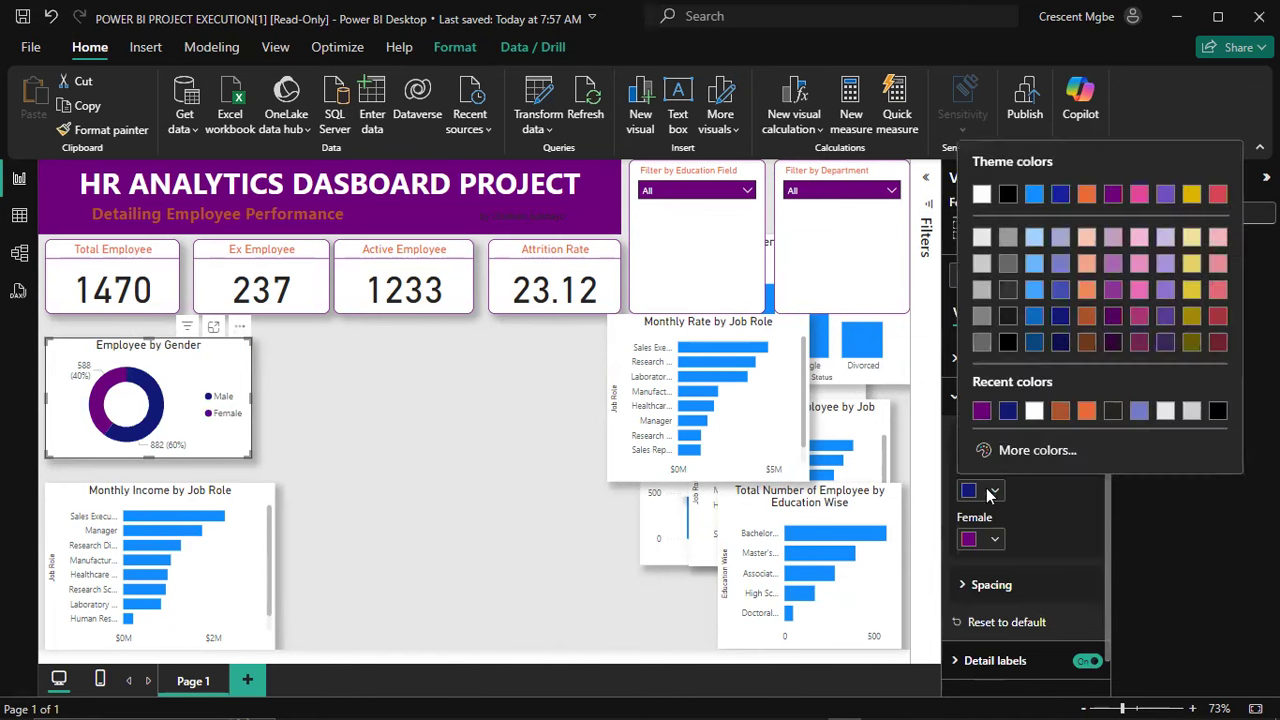
{"action": "left_click", "coordinate": [1087, 410]}
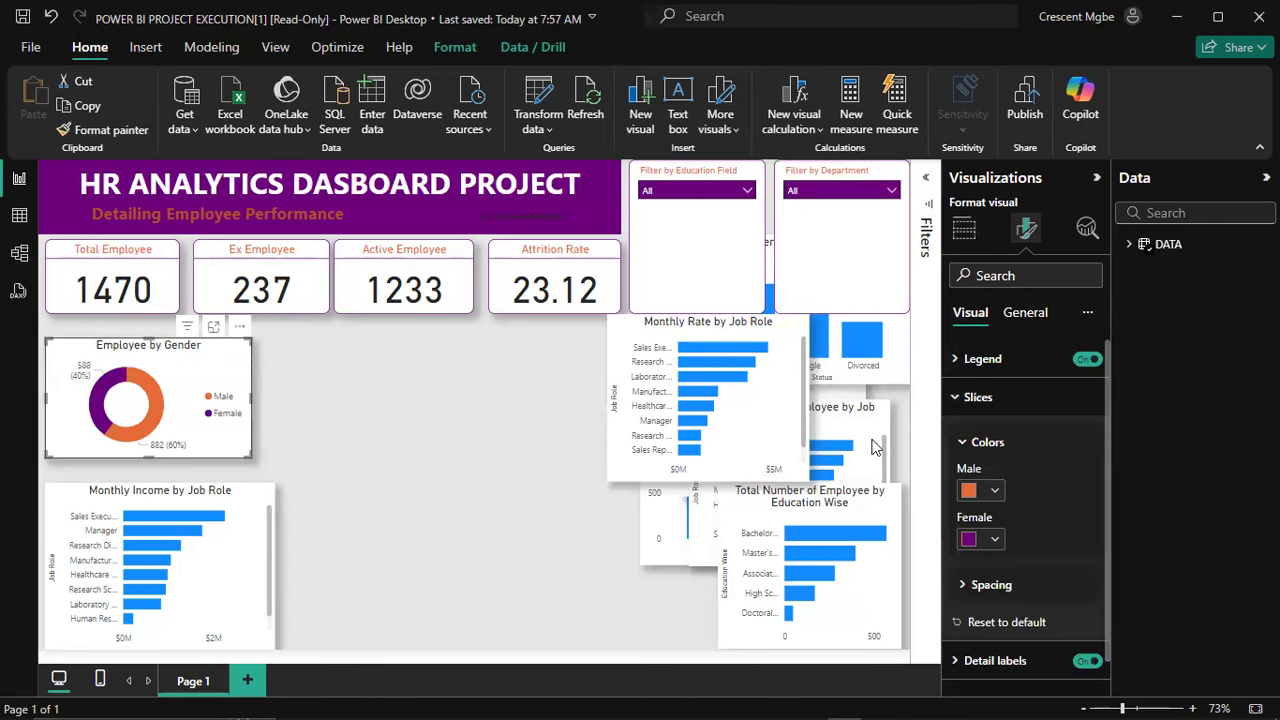
Step: Move Employee by Gender up beneath the KPI cards and place Monthly Rate by Job Role beside Monthly Income by Job Role
{"action": "left_click", "coordinate": [298, 392]}
{"action": "left_click_drag", "start_coordinate": [238, 349], "coordinate": [238, 335]}
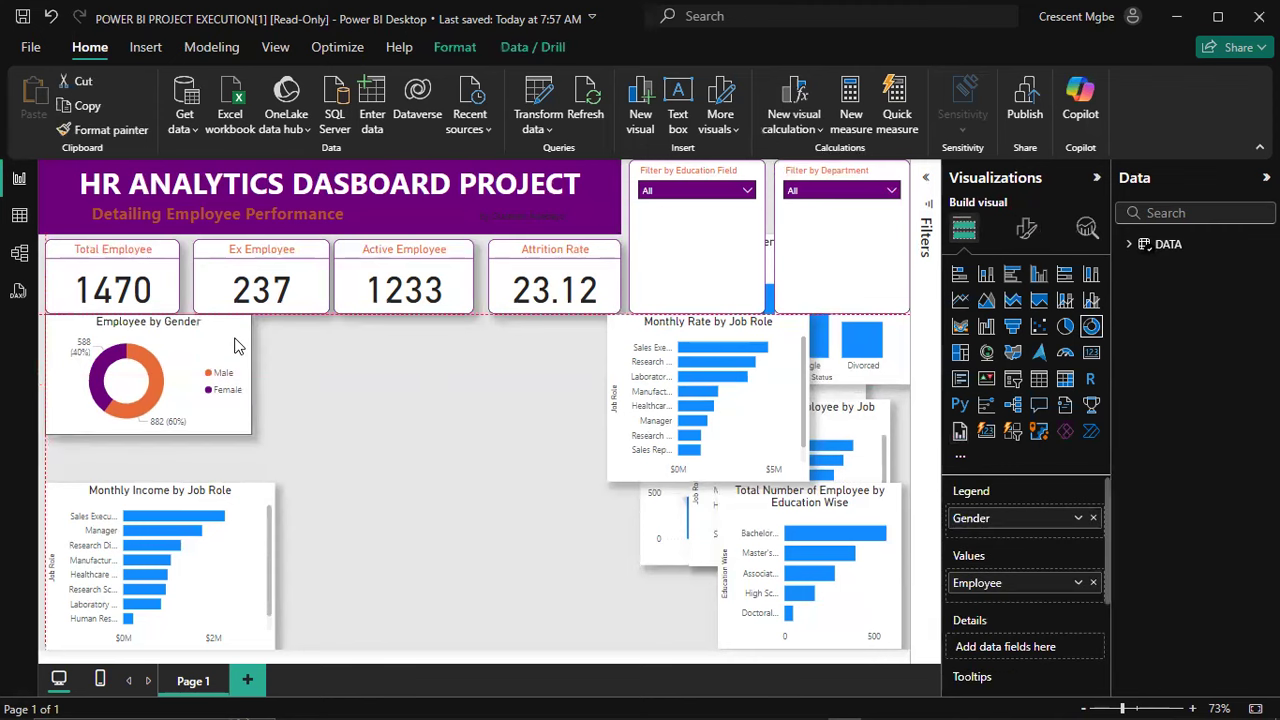
{"action": "left_click", "coordinate": [415, 436]}
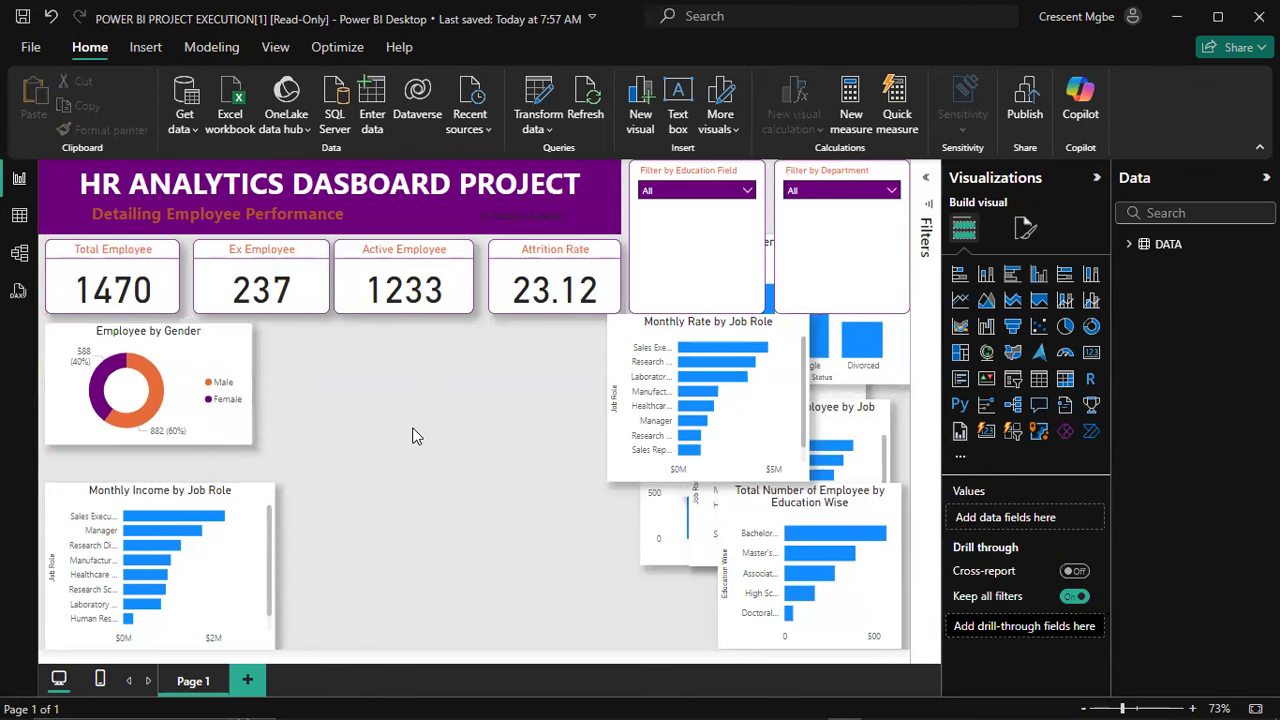
{"action": "left_click_drag", "start_coordinate": [786, 343], "coordinate": [455, 510]}
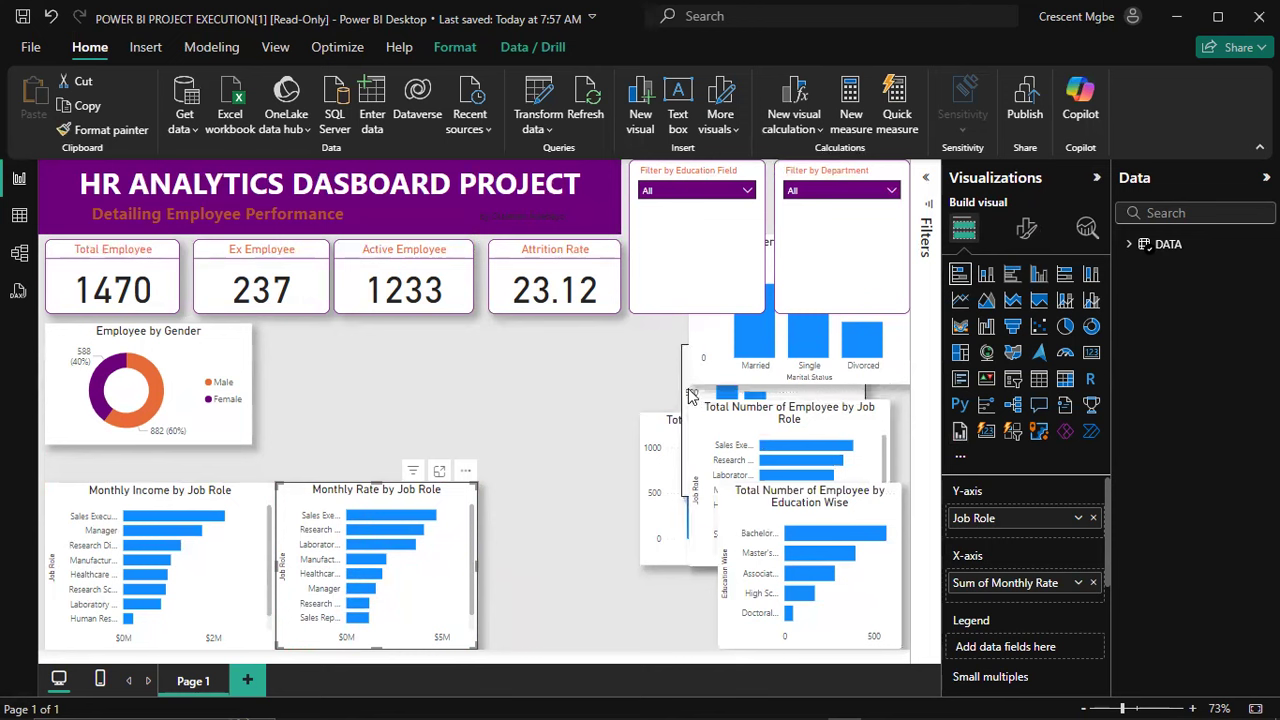
Step: Place the employee age band column chart beside Employee by Gender, making it wider and matching its bottom edge to the donut chart
{"action": "left_click_drag", "start_coordinate": [566, 378], "coordinate": [259, 372]}
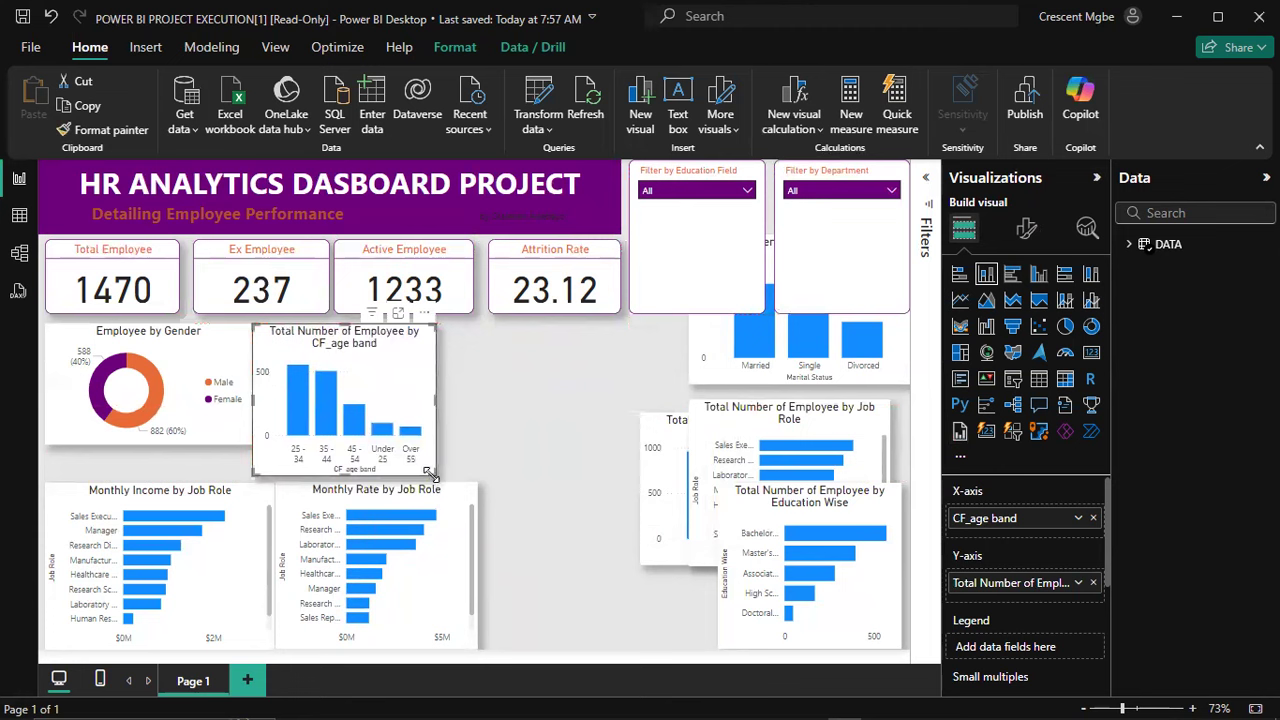
{"action": "left_click_drag", "start_coordinate": [432, 474], "coordinate": [459, 442]}
{"action": "left_click_drag", "start_coordinate": [430, 357], "coordinate": [442, 363]}
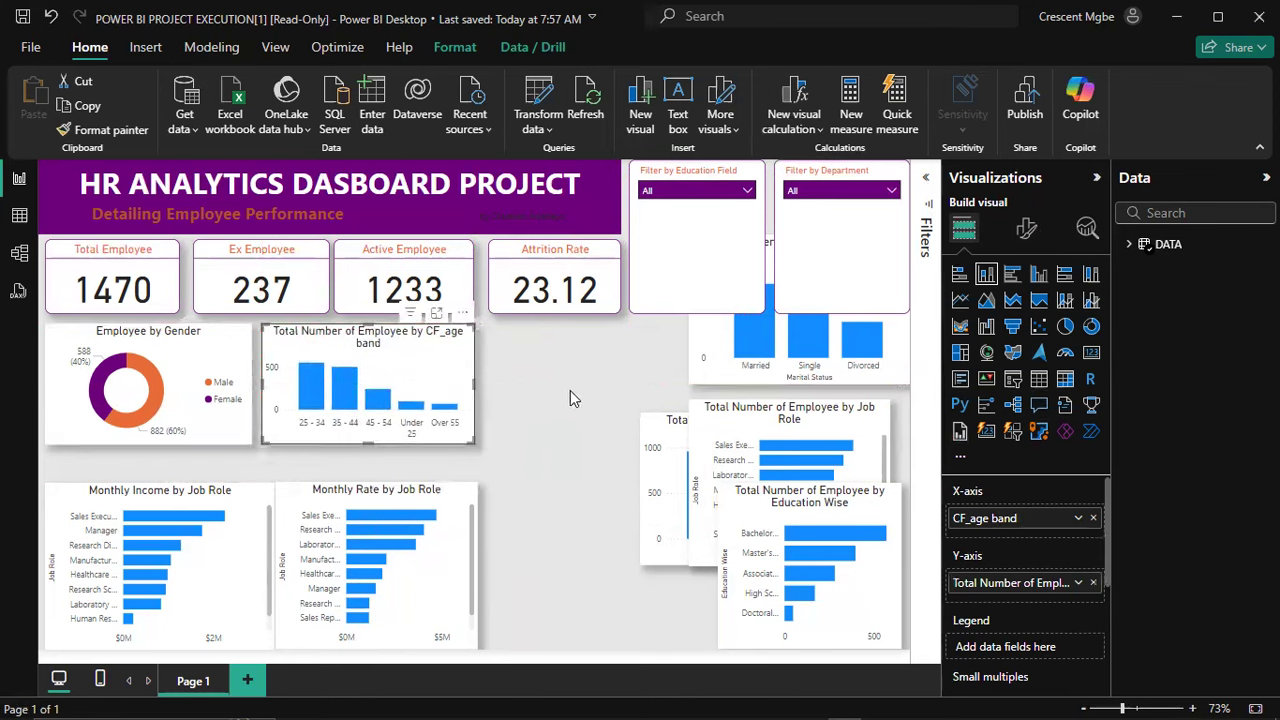
Step: Turn on the divider beneath the title of the Employee by Gender chart
{"action": "left_click", "coordinate": [238, 345]}
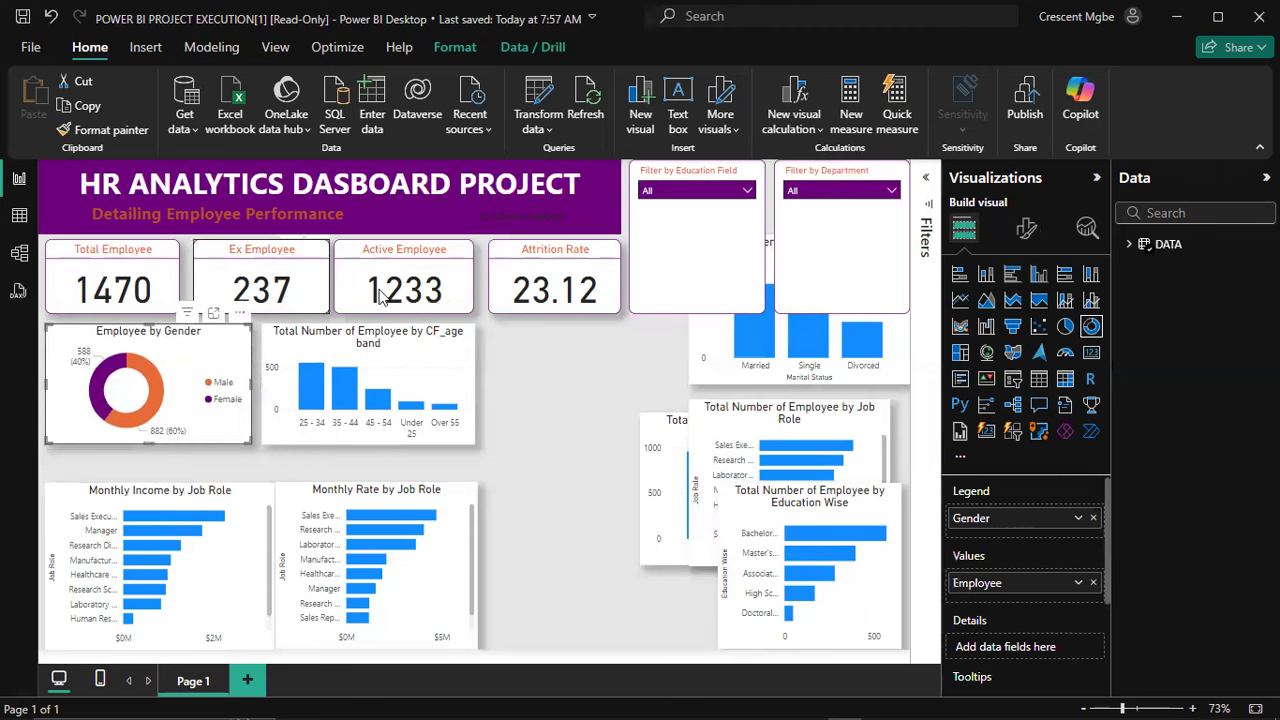
{"action": "left_click", "coordinate": [1028, 232]}
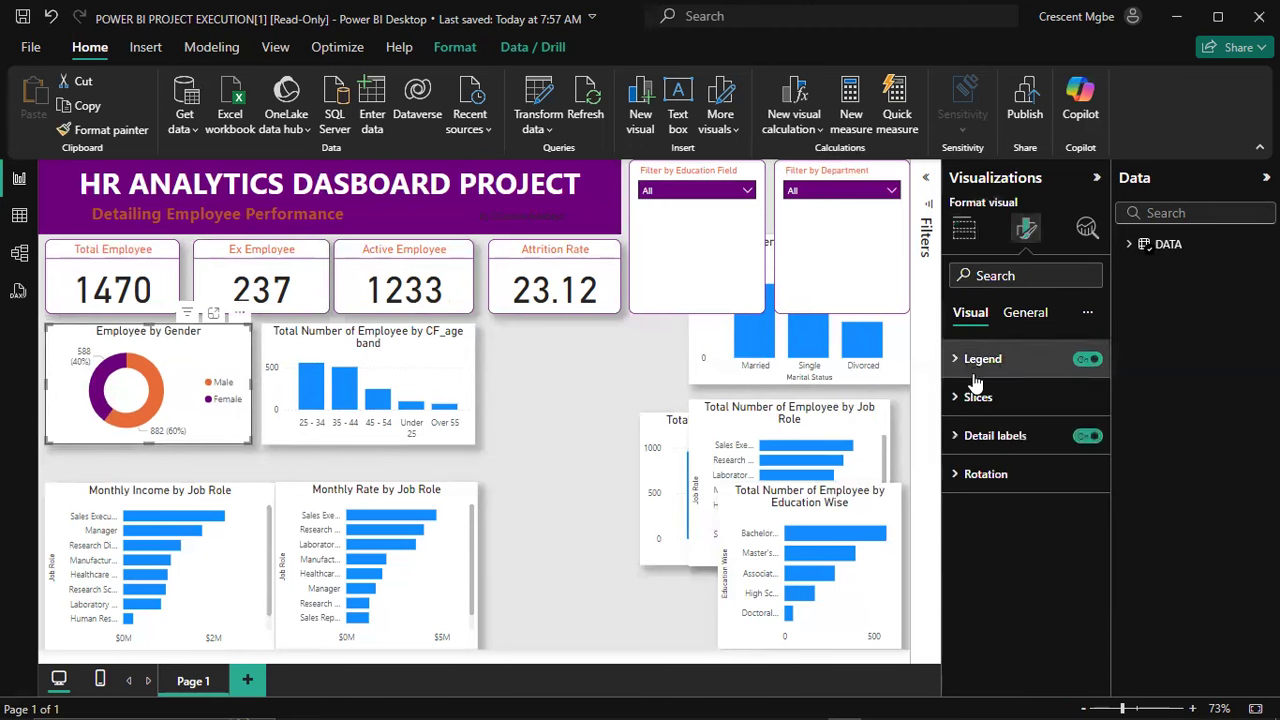
{"action": "left_click", "coordinate": [1028, 313]}
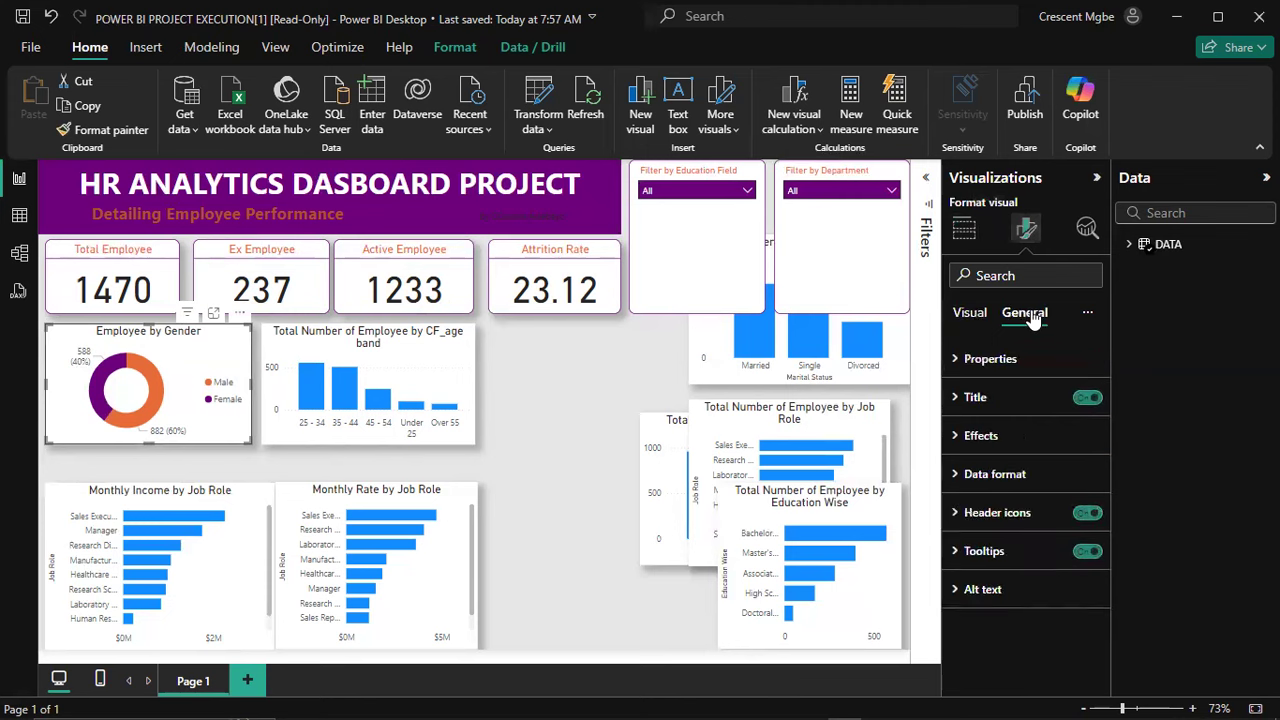
{"action": "left_click", "coordinate": [957, 398]}
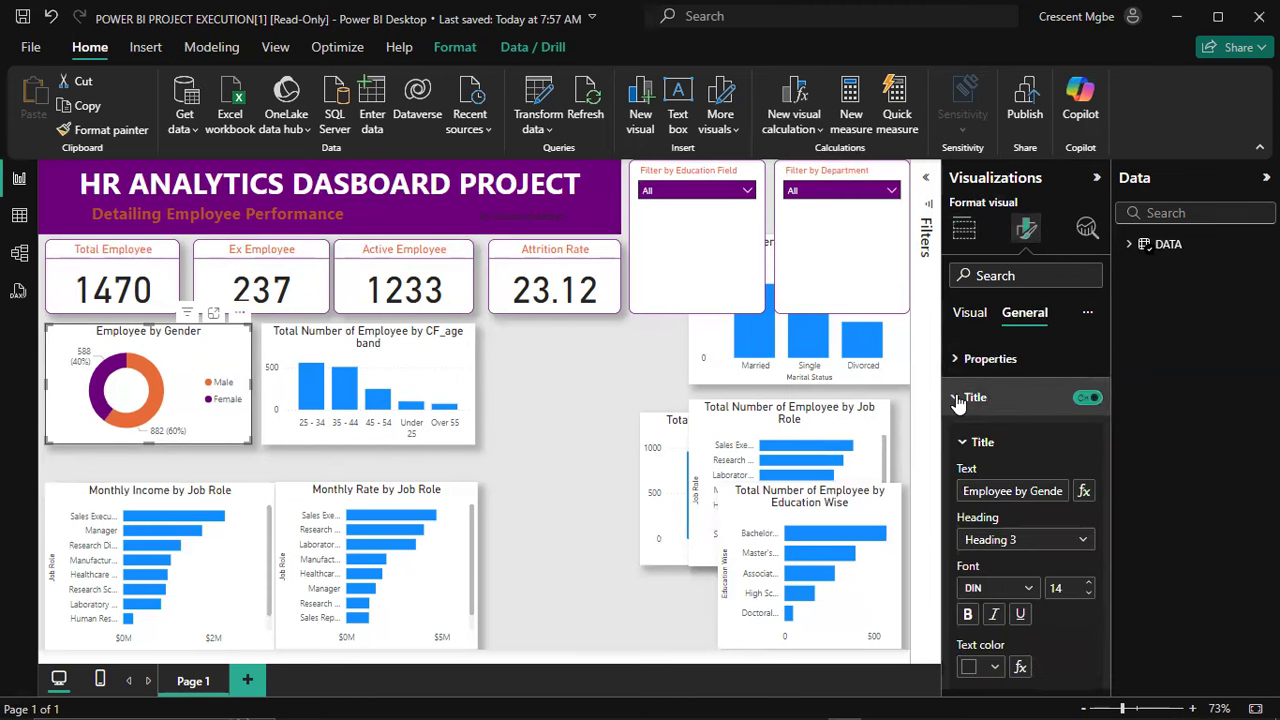
{"action": "scroll", "coordinate": [1015, 398], "scroll_direction": "down", "scroll_amount": 3}
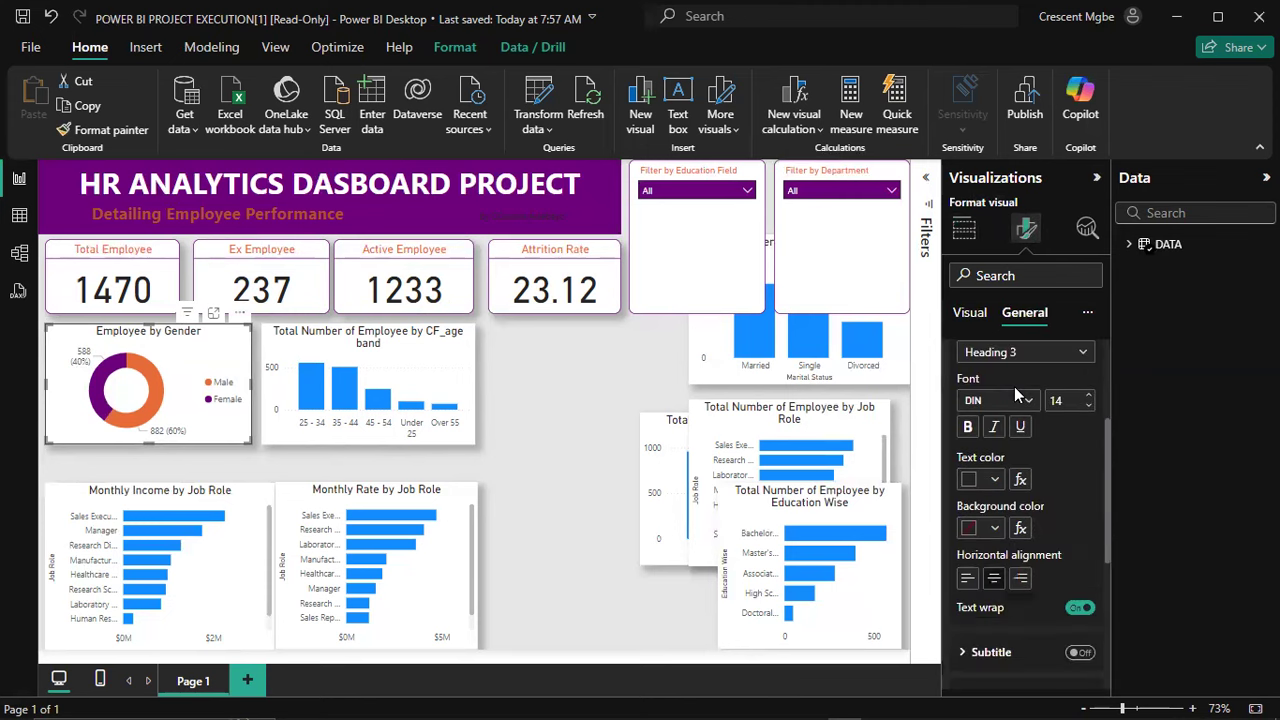
{"action": "scroll", "coordinate": [1014, 395], "scroll_direction": "down", "scroll_amount": 5}
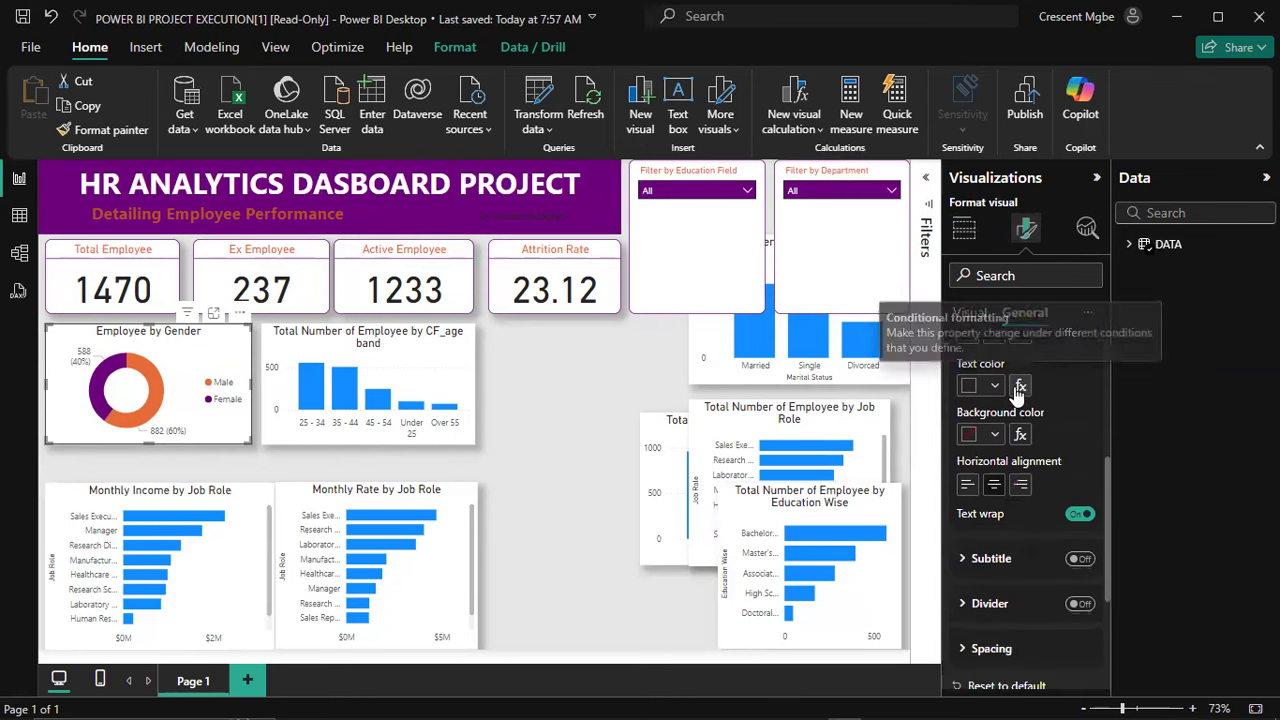
{"action": "left_click", "coordinate": [1079, 511]}
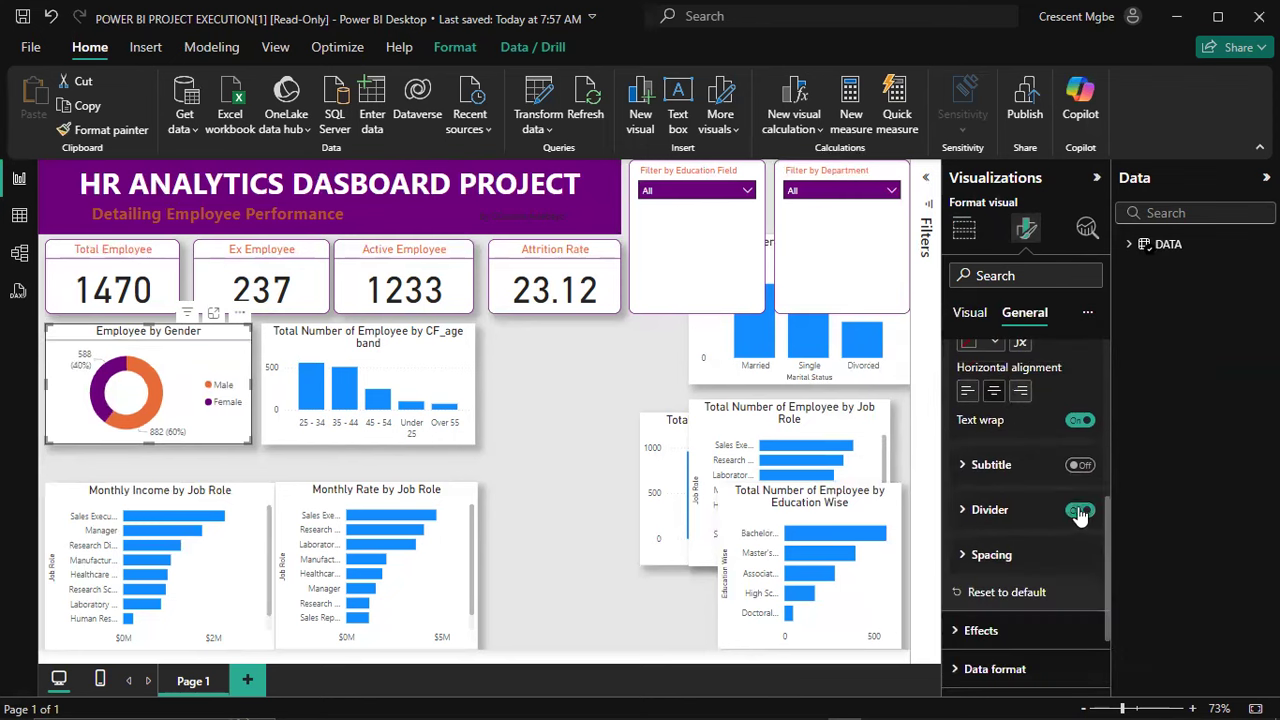
Step: Set the color of the Employee by Gender chart's title divider to purple
{"action": "left_click", "coordinate": [967, 518]}
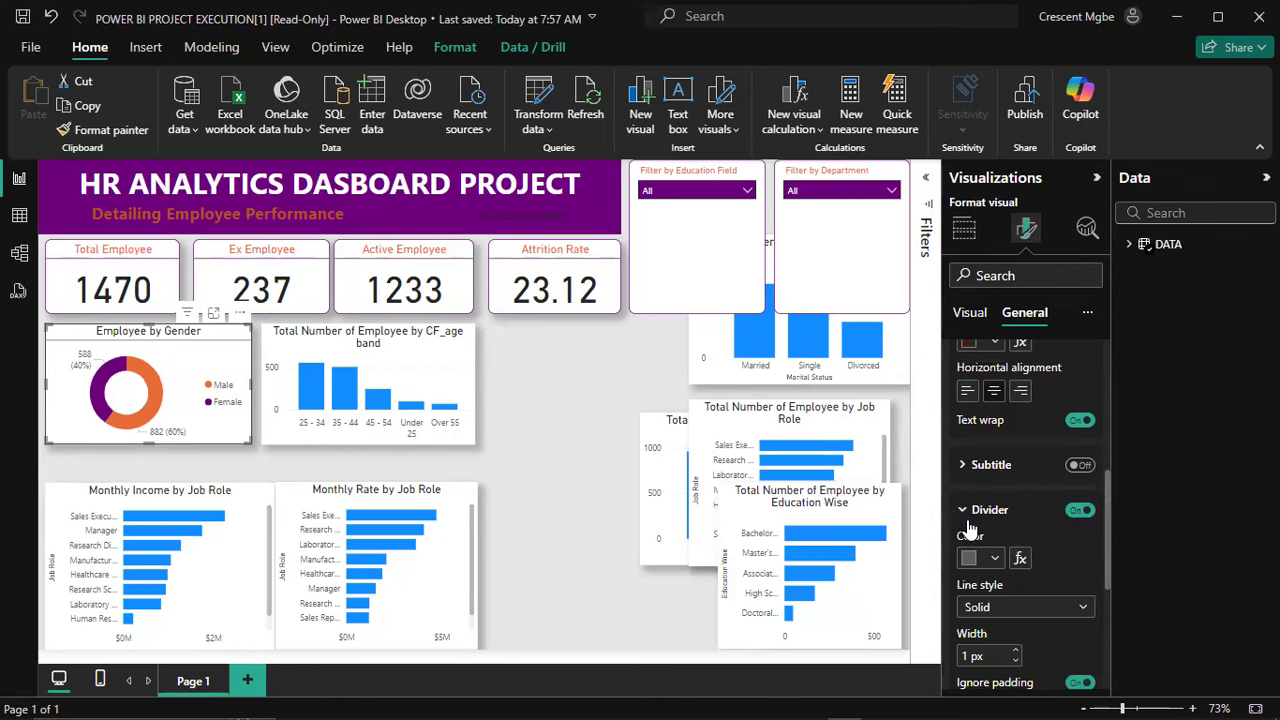
{"action": "left_click", "coordinate": [978, 557]}
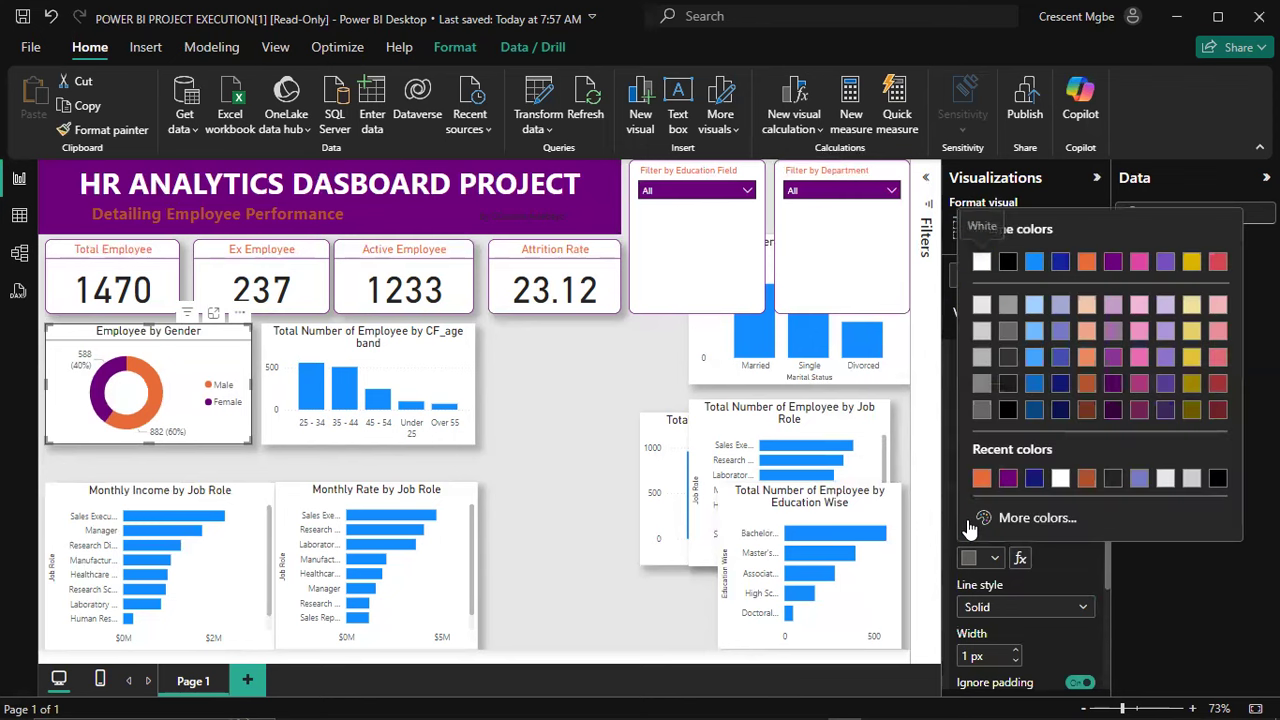
{"action": "left_click", "coordinate": [1006, 480]}
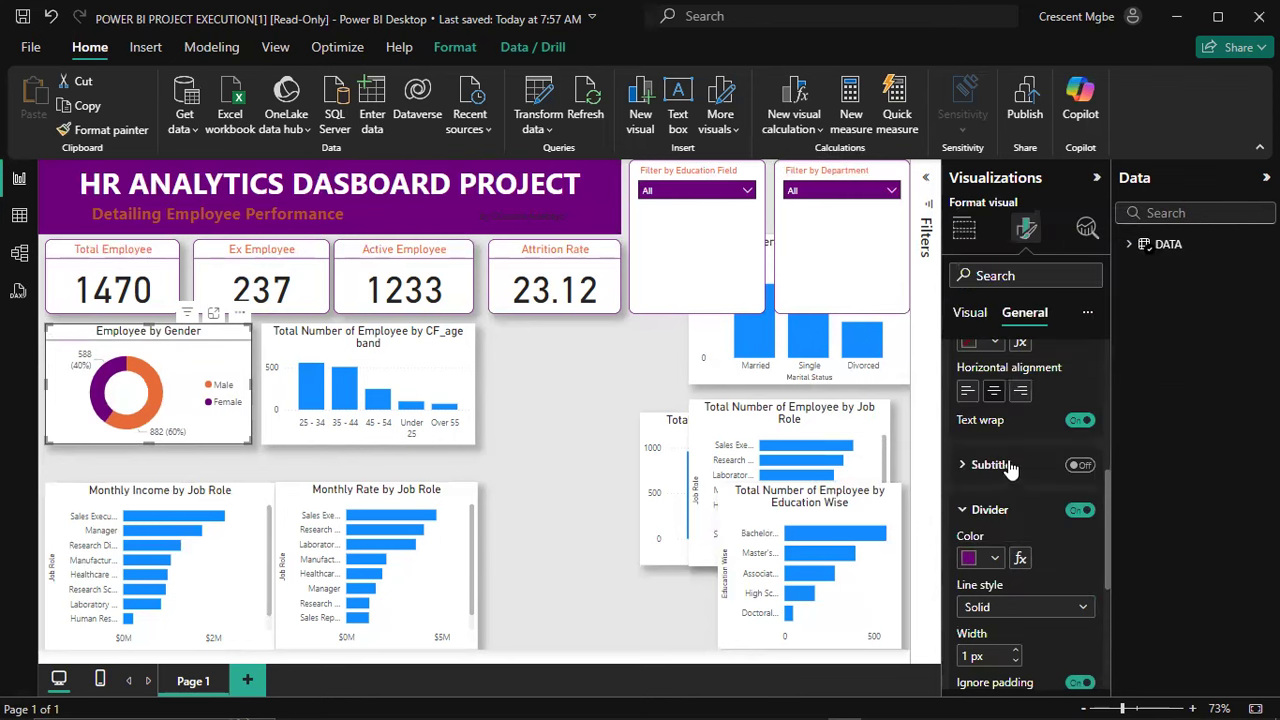
{"action": "scroll", "coordinate": [1008, 462], "scroll_direction": "down", "scroll_amount": 3}
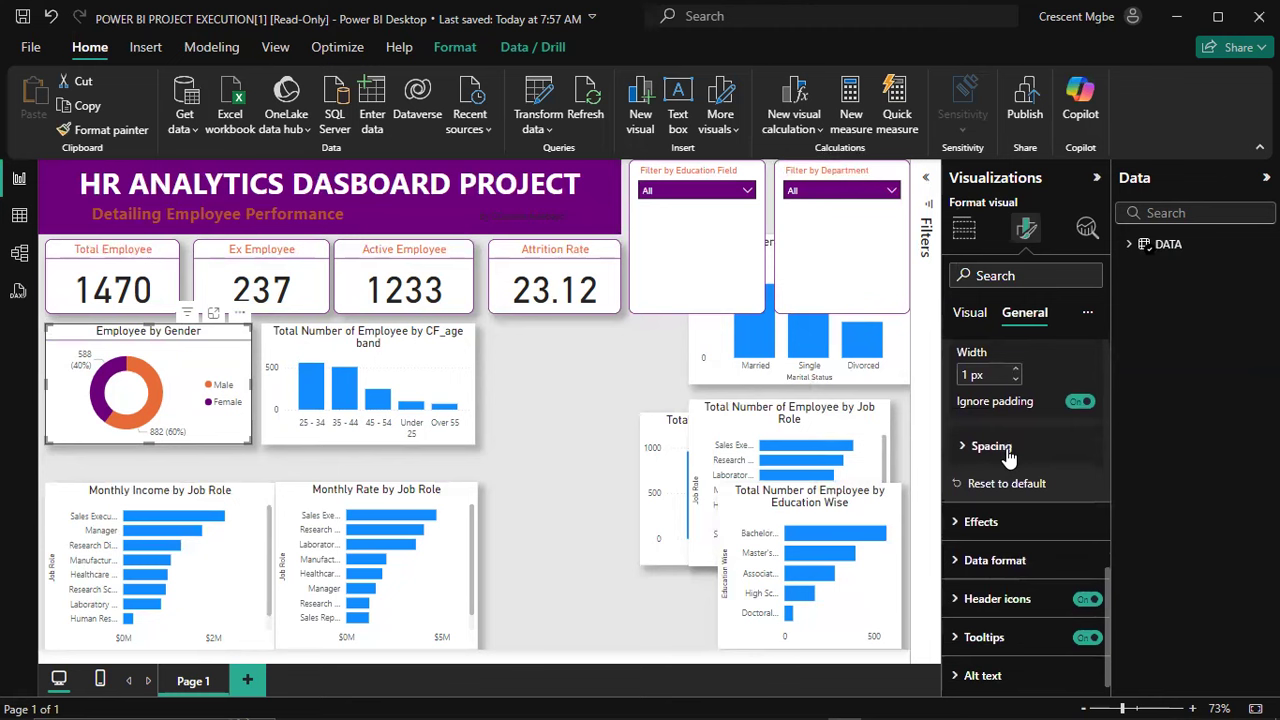
{"action": "scroll", "coordinate": [1008, 455], "scroll_direction": "up", "scroll_amount": 3}
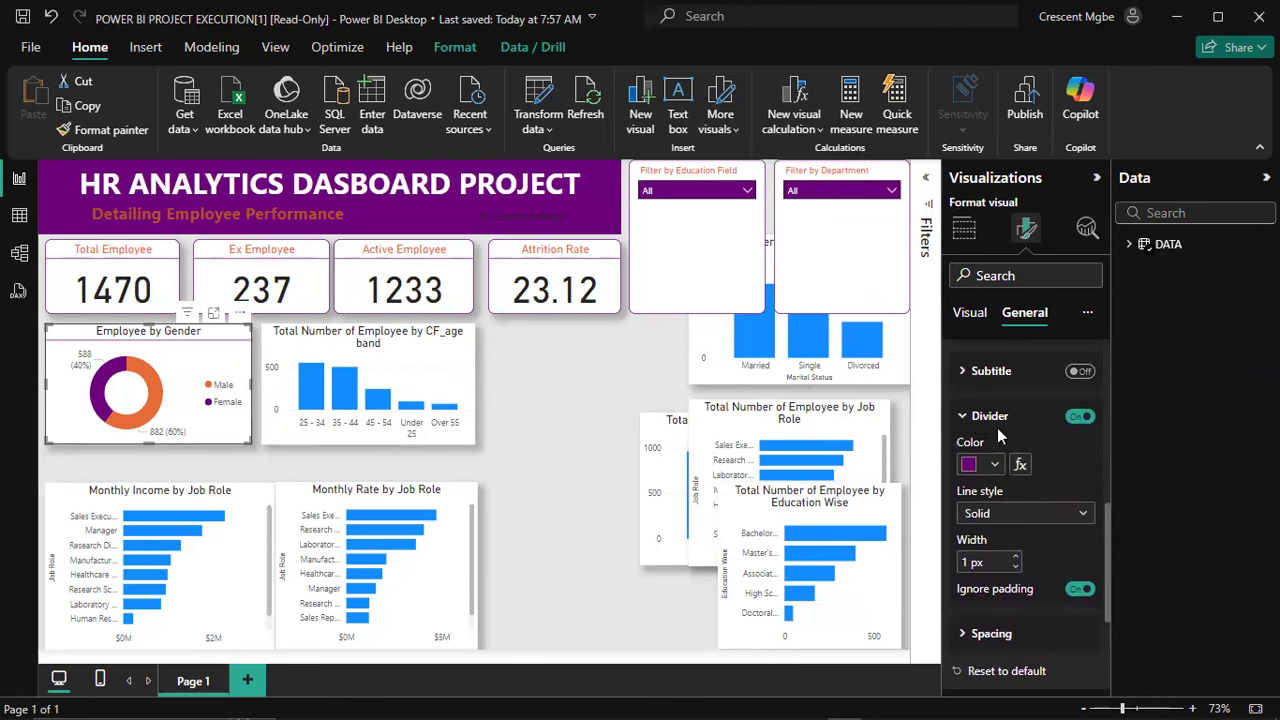
{"action": "left_click", "coordinate": [965, 418]}
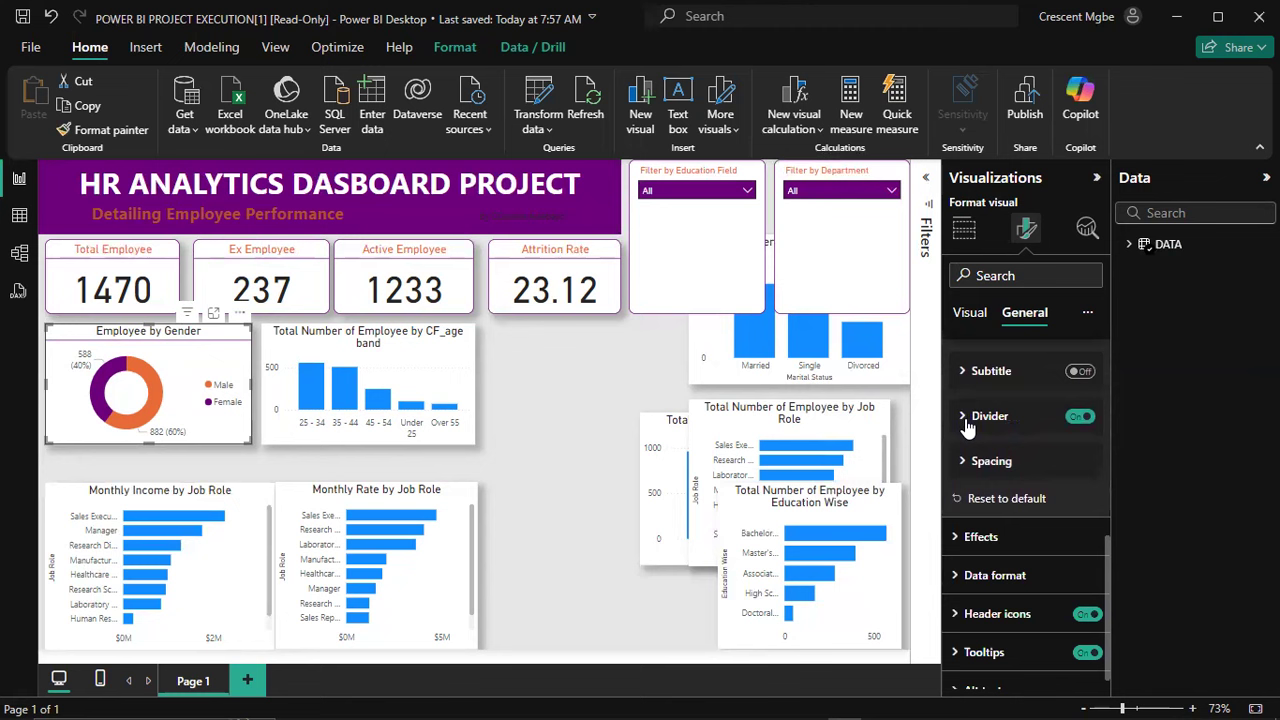
{"action": "scroll", "coordinate": [970, 440], "scroll_direction": "down", "scroll_amount": 1}
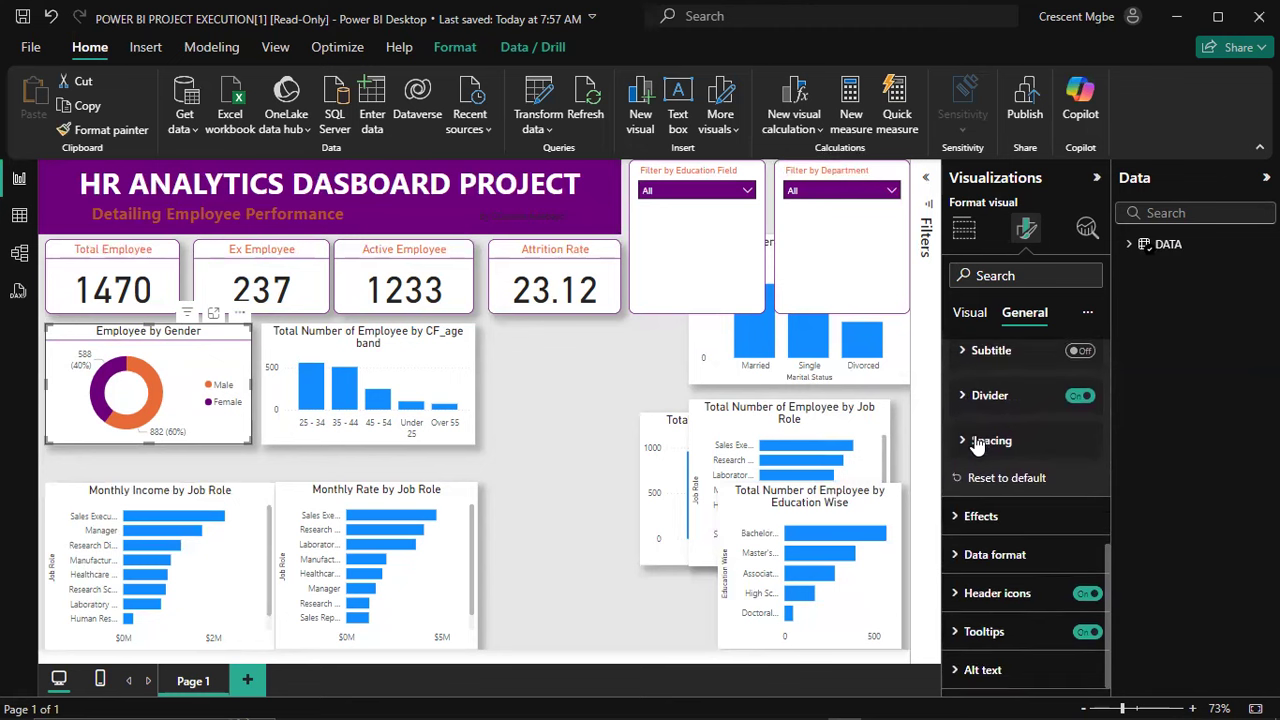
Step: Turn off the shadow effect of the Employee by Gender chart
{"action": "left_click", "coordinate": [955, 516]}
{"action": "scroll", "coordinate": [1008, 502], "scroll_direction": "down", "scroll_amount": 3}
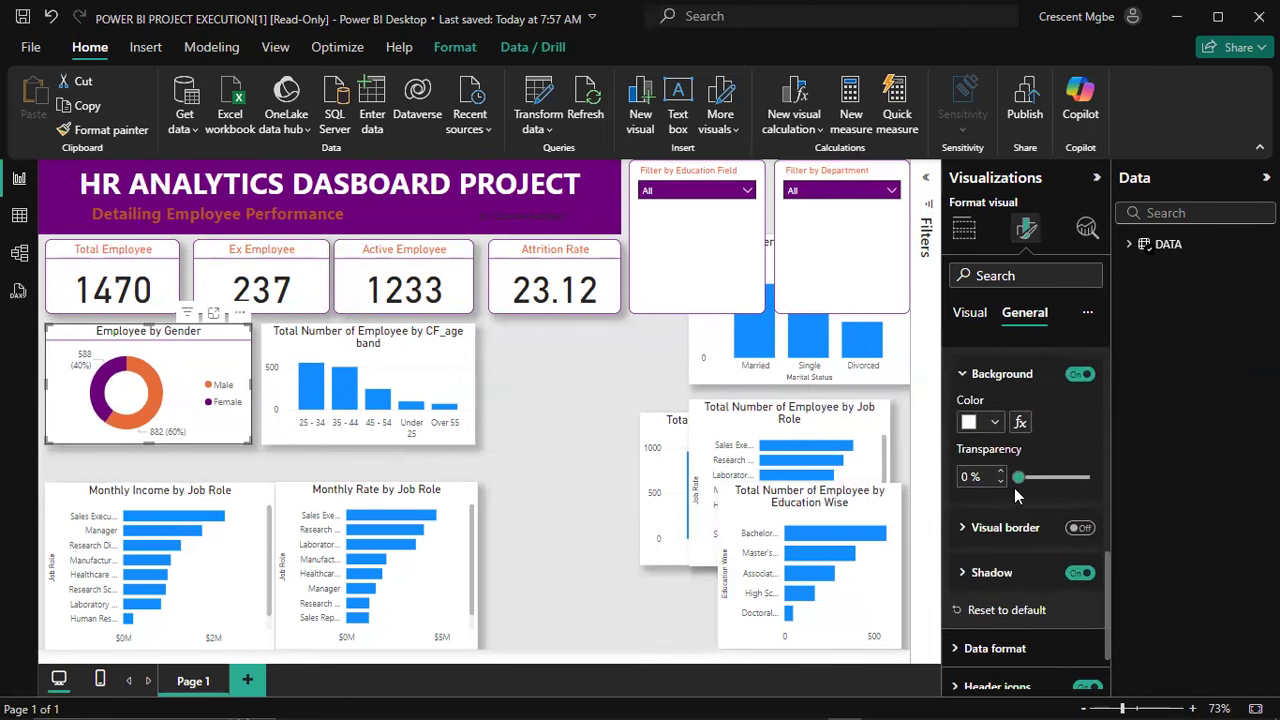
{"action": "left_click", "coordinate": [1079, 576]}
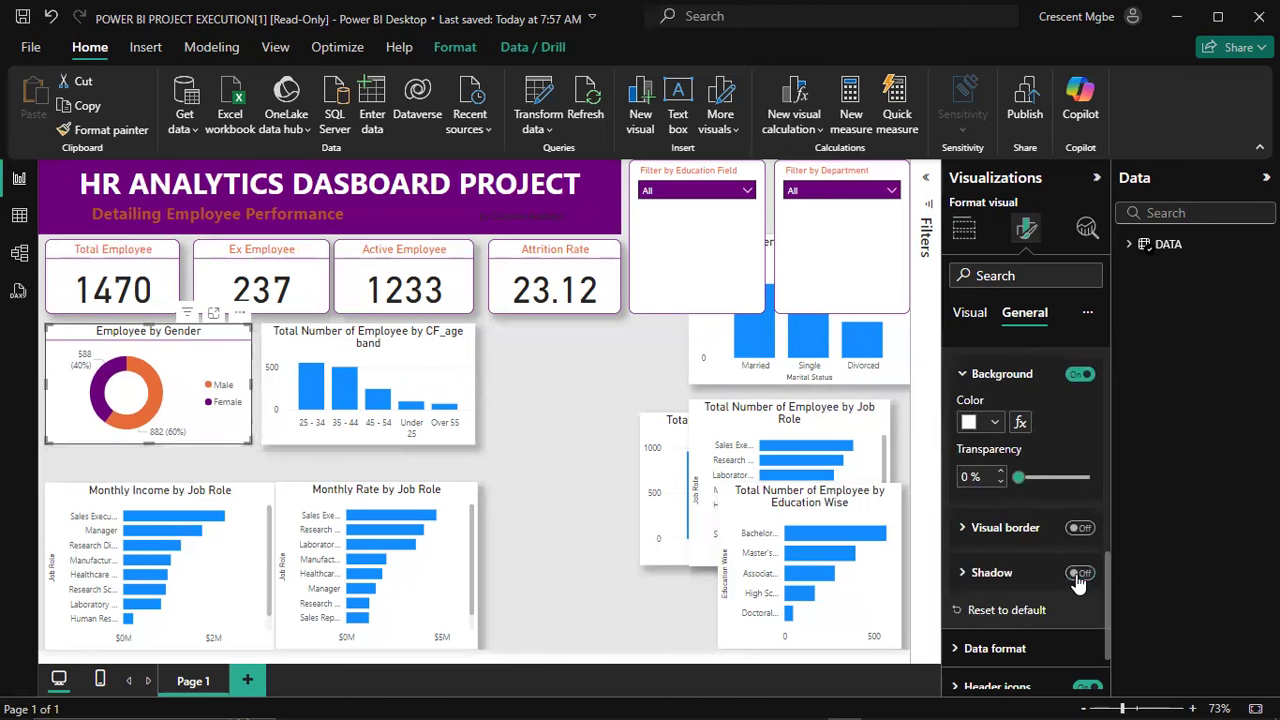
Step: Give the Employee by Gender chart a purple visual border with 10 px rounded corners
{"action": "left_click", "coordinate": [1080, 528]}
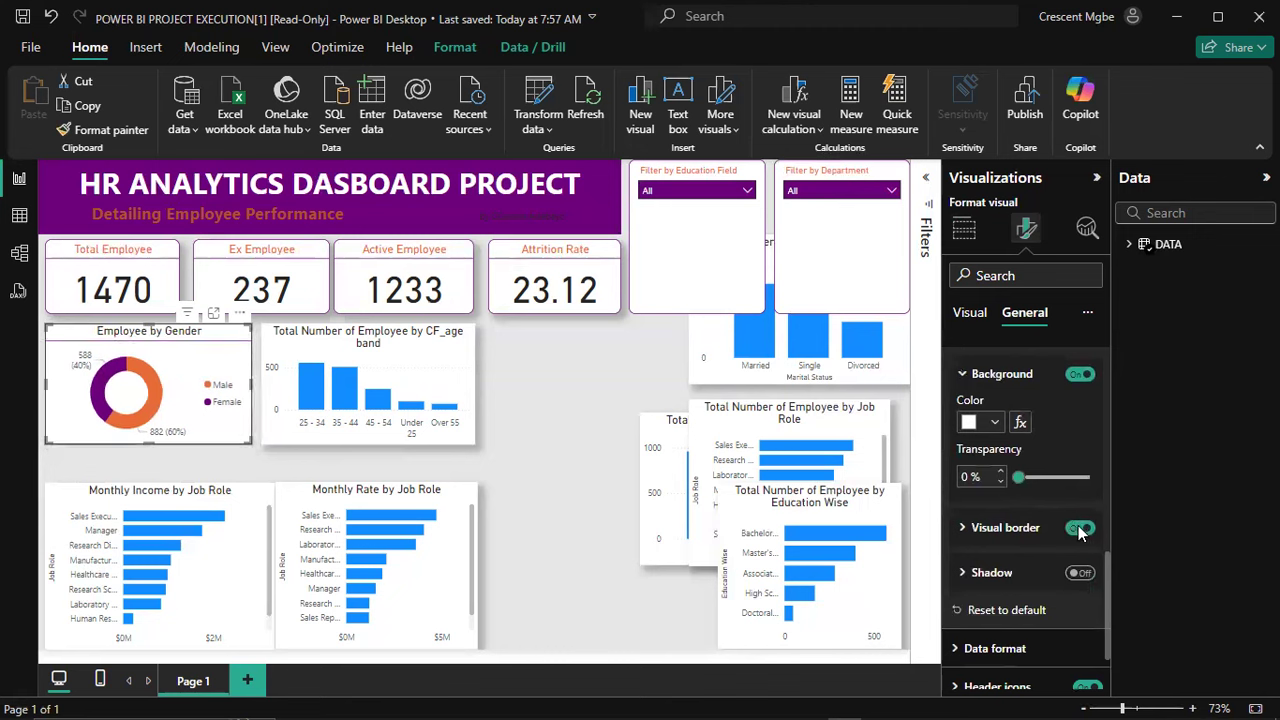
{"action": "left_click_drag", "start_coordinate": [1018, 631], "coordinate": [1041, 633]}
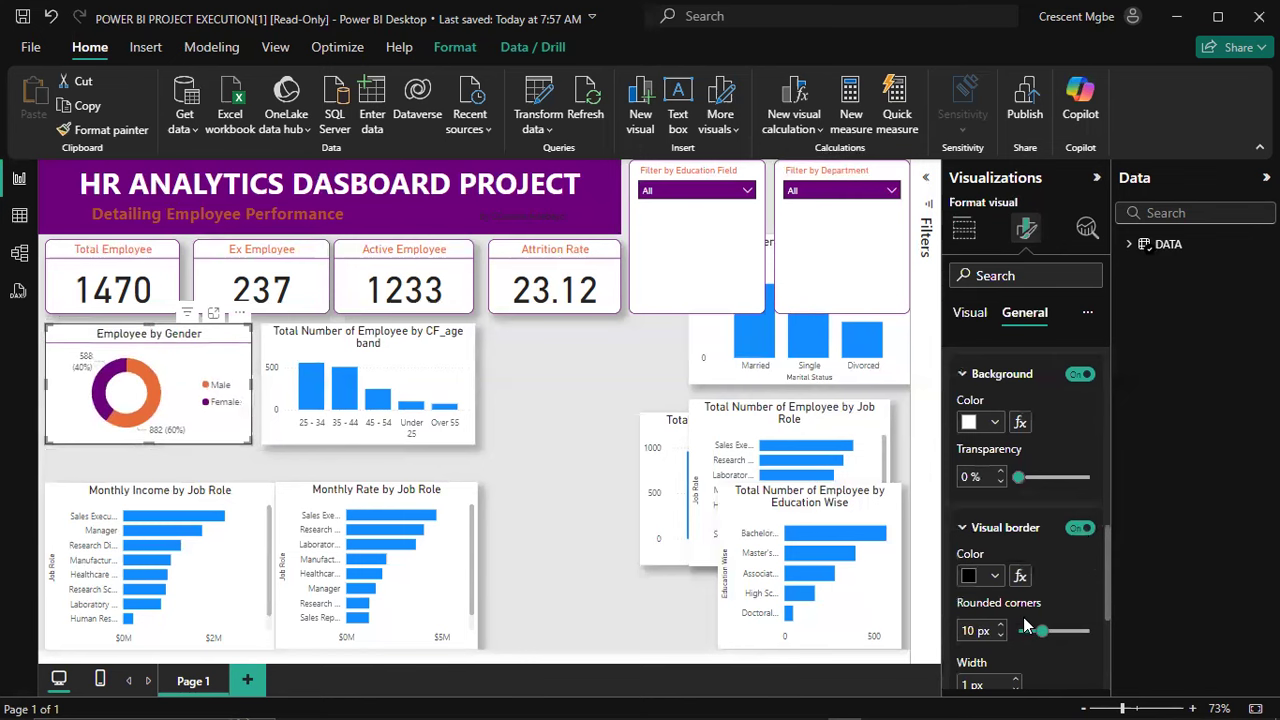
{"action": "left_click", "coordinate": [992, 576]}
{"action": "left_click", "coordinate": [981, 496]}
{"action": "left_click", "coordinate": [594, 382]}
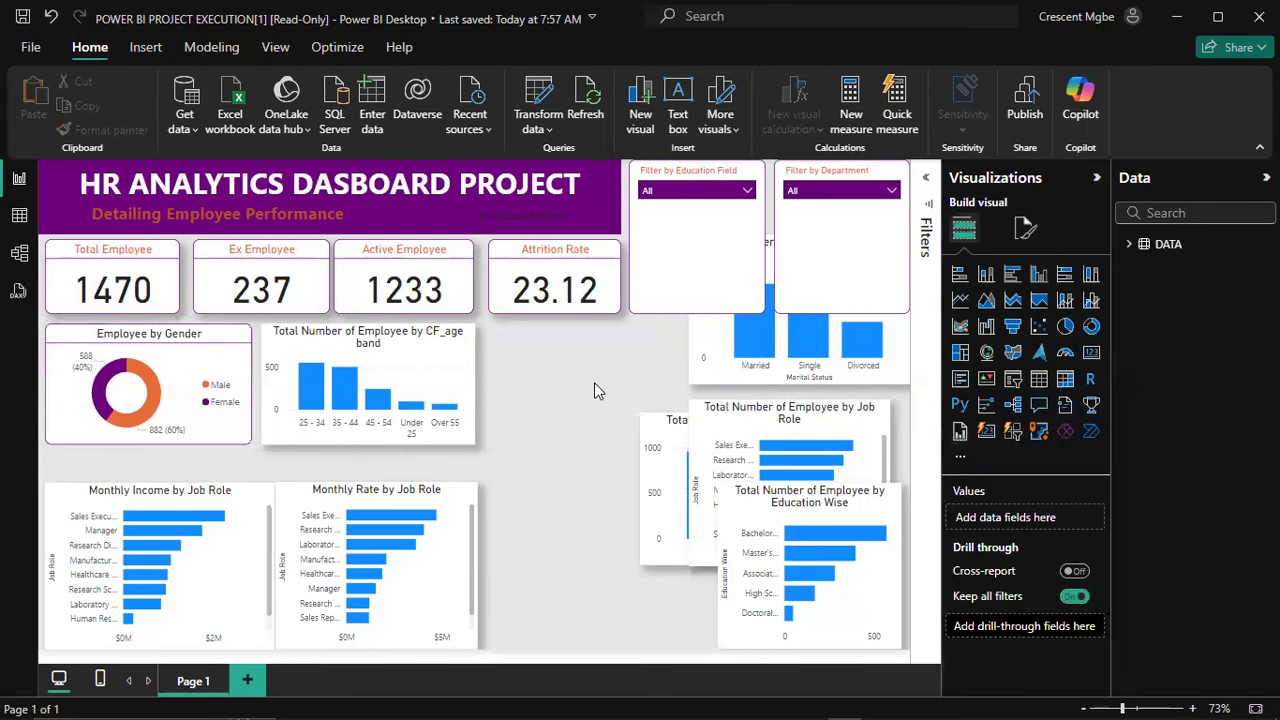
Step: Hide the Y-axis values of the employee age band column chart
{"action": "left_click", "coordinate": [448, 371]}
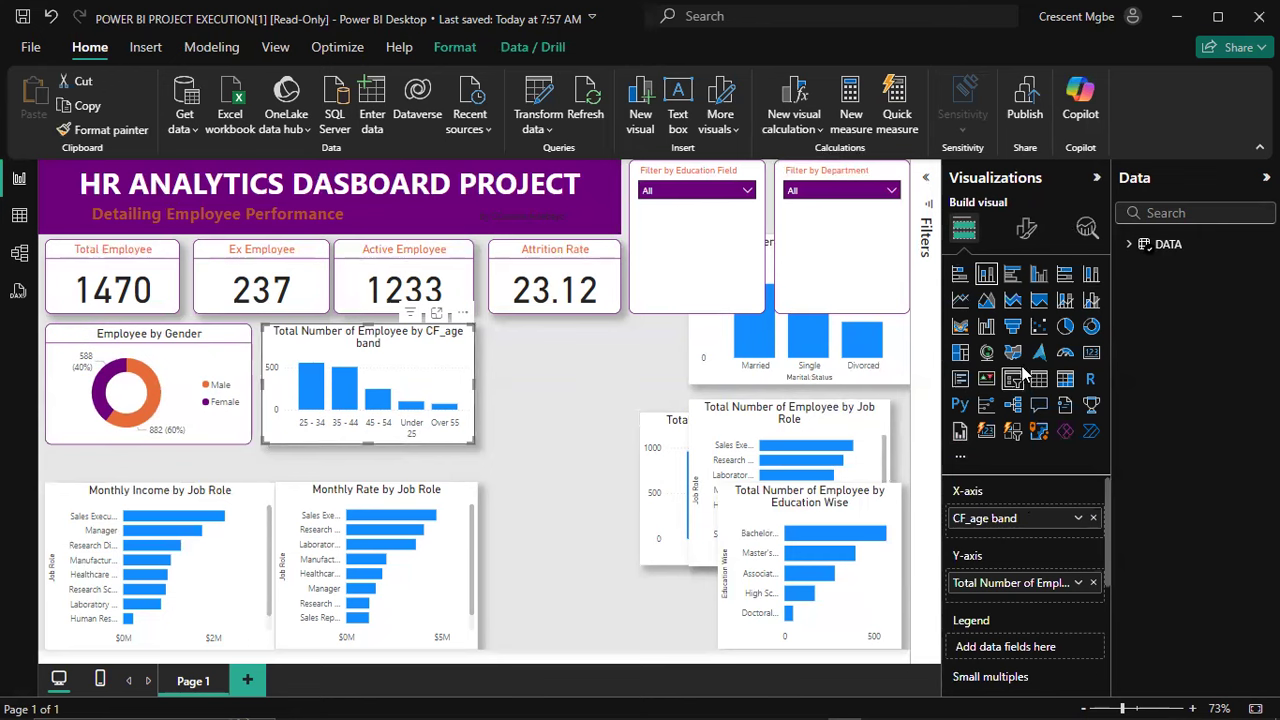
{"action": "left_click", "coordinate": [1024, 230]}
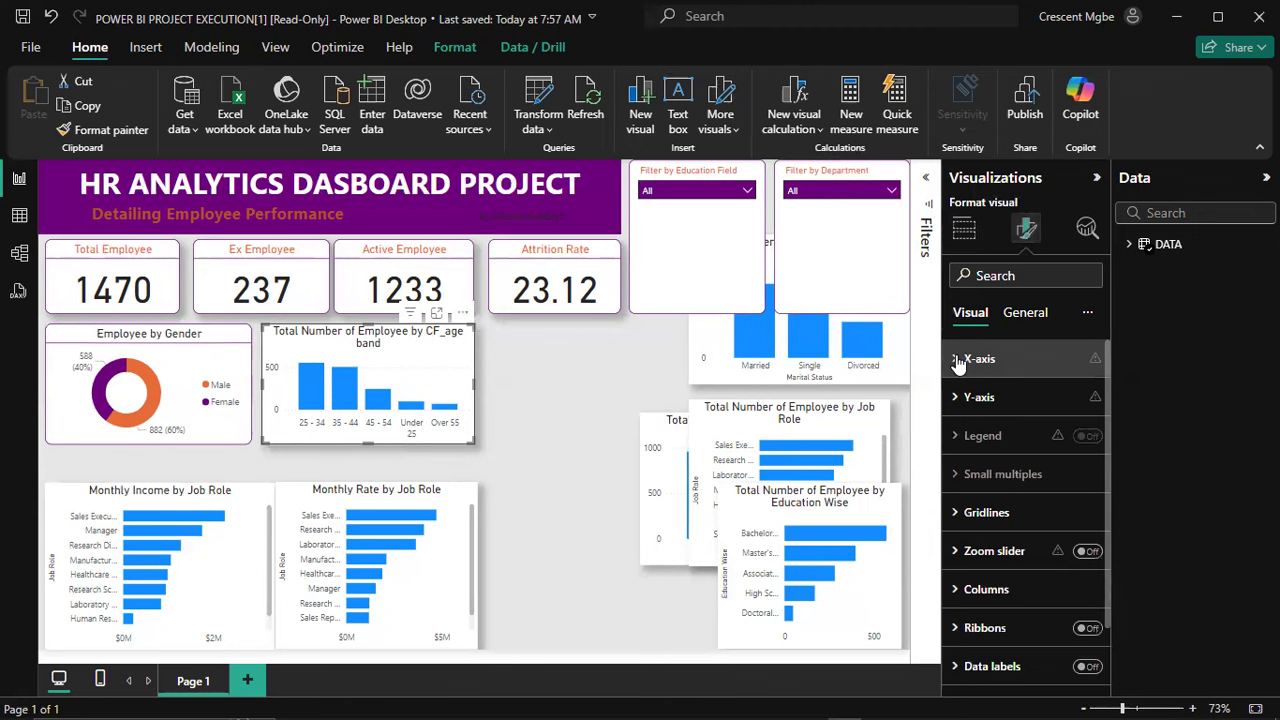
{"action": "left_click", "coordinate": [955, 397]}
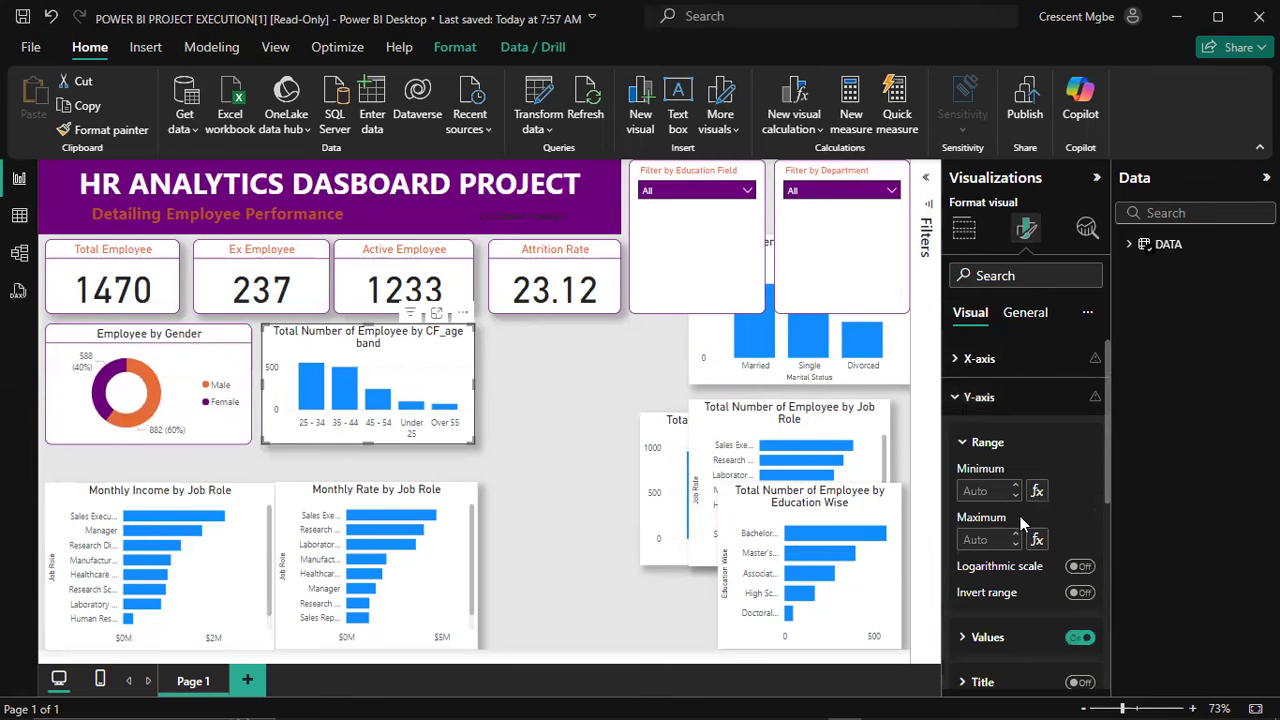
{"action": "left_click", "coordinate": [1080, 637]}
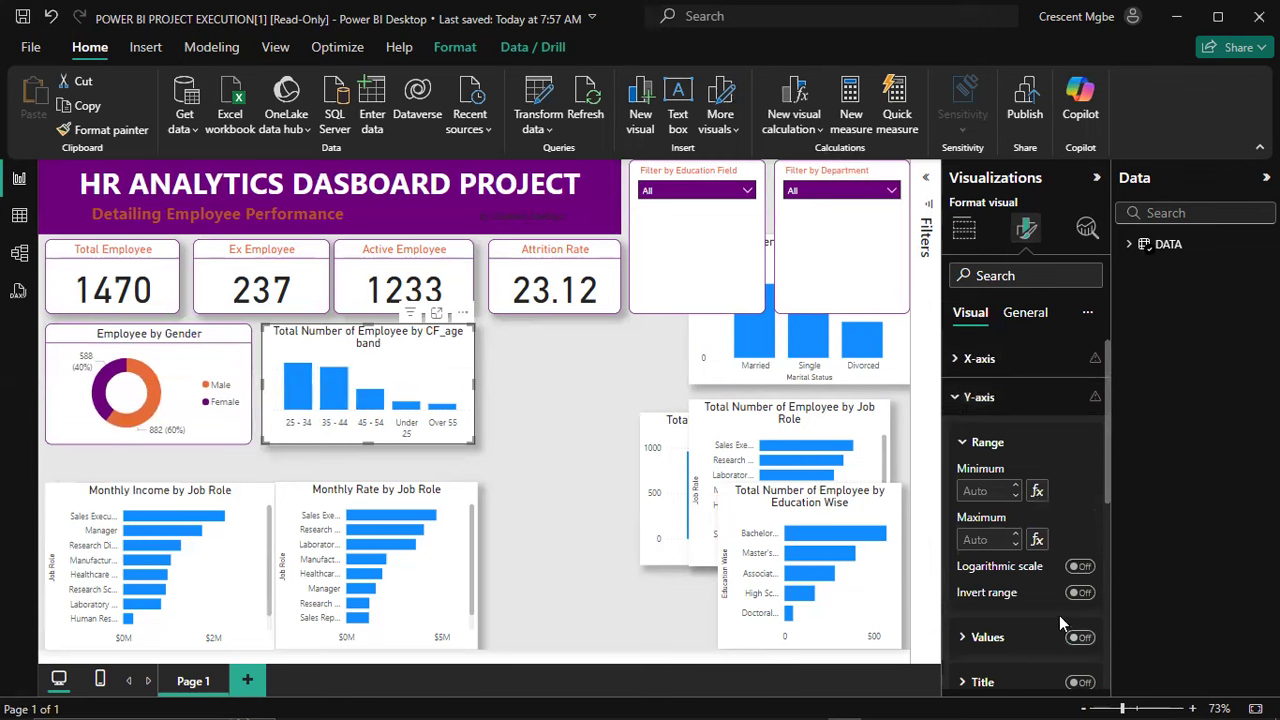
{"action": "left_click", "coordinate": [958, 399]}
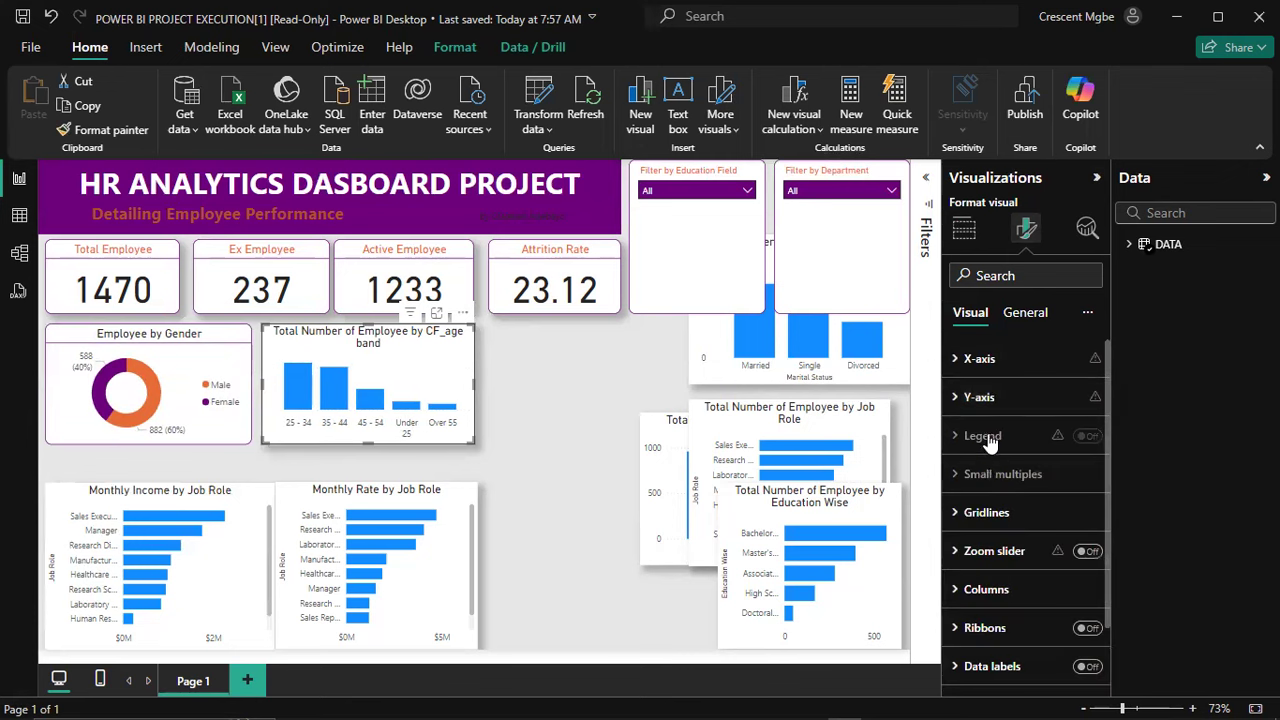
Step: Turn on data labels for the age band column chart and set their position to Inside end
{"action": "scroll", "coordinate": [990, 480], "scroll_direction": "down", "scroll_amount": 1}
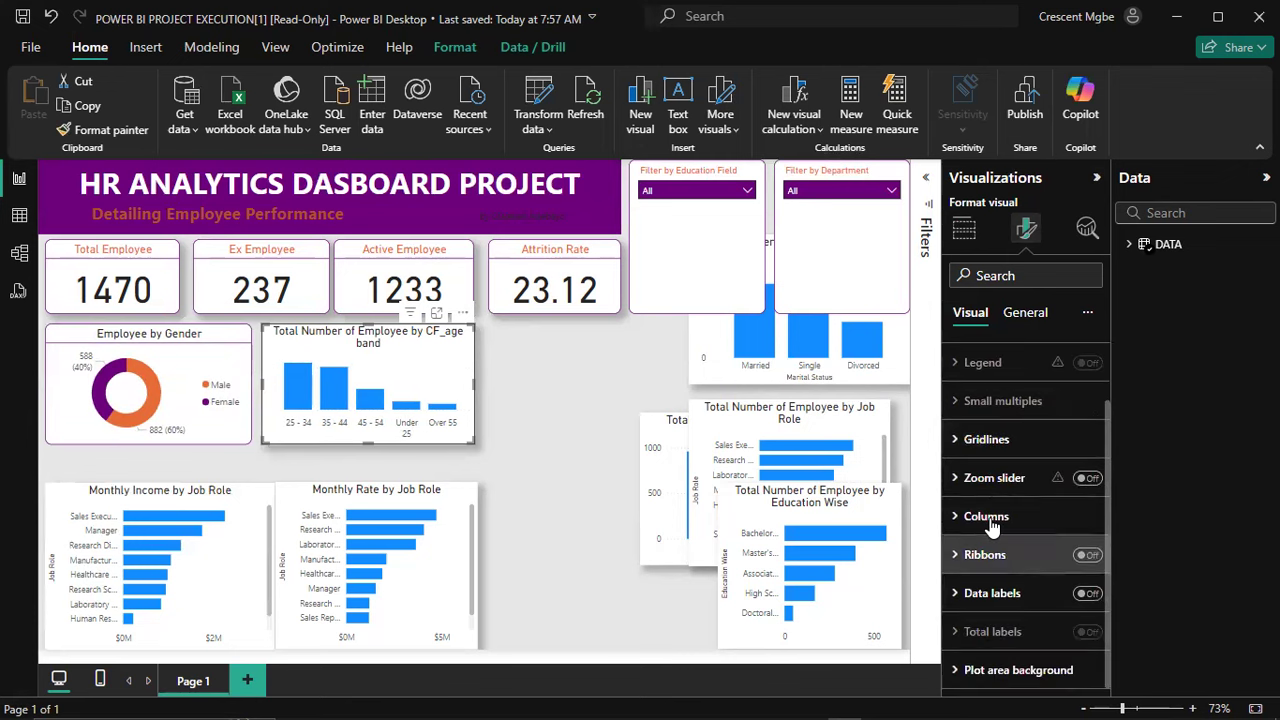
{"action": "left_click", "coordinate": [1084, 594]}
{"action": "left_click", "coordinate": [1066, 594]}
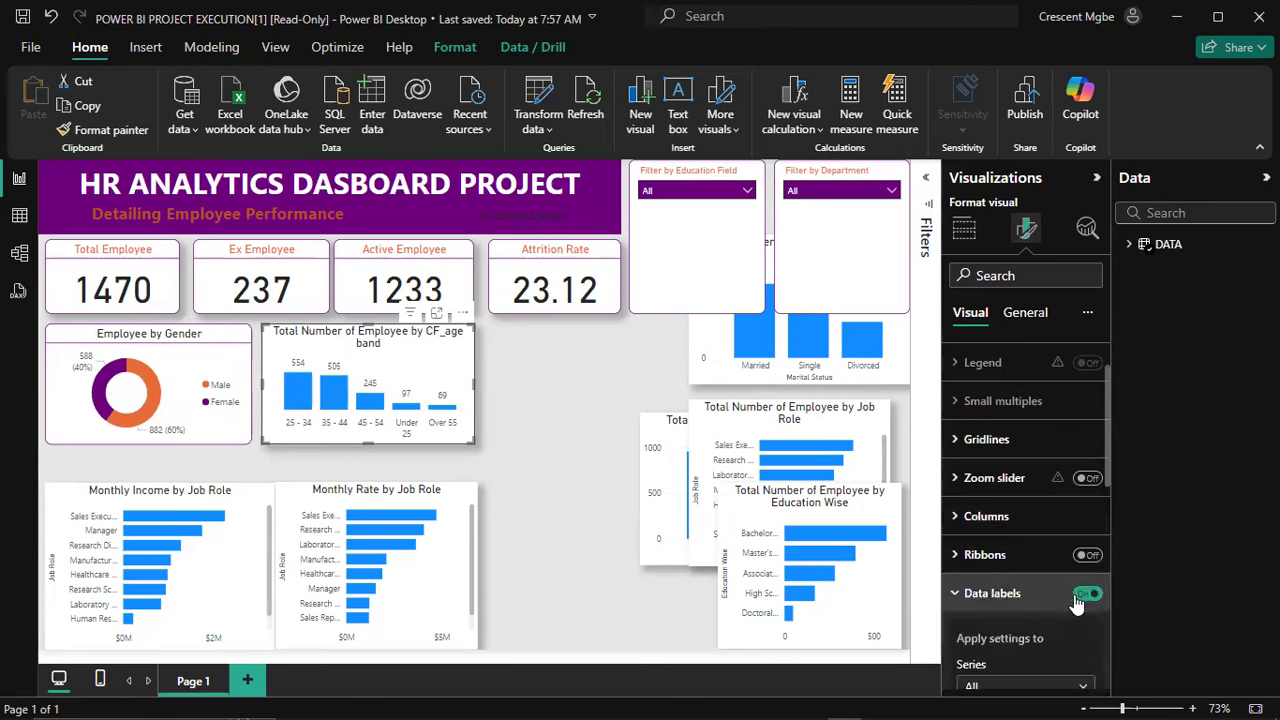
{"action": "scroll", "coordinate": [1006, 500], "scroll_direction": "down", "scroll_amount": 3}
{"action": "scroll", "coordinate": [1036, 517], "scroll_direction": "down", "scroll_amount": 1}
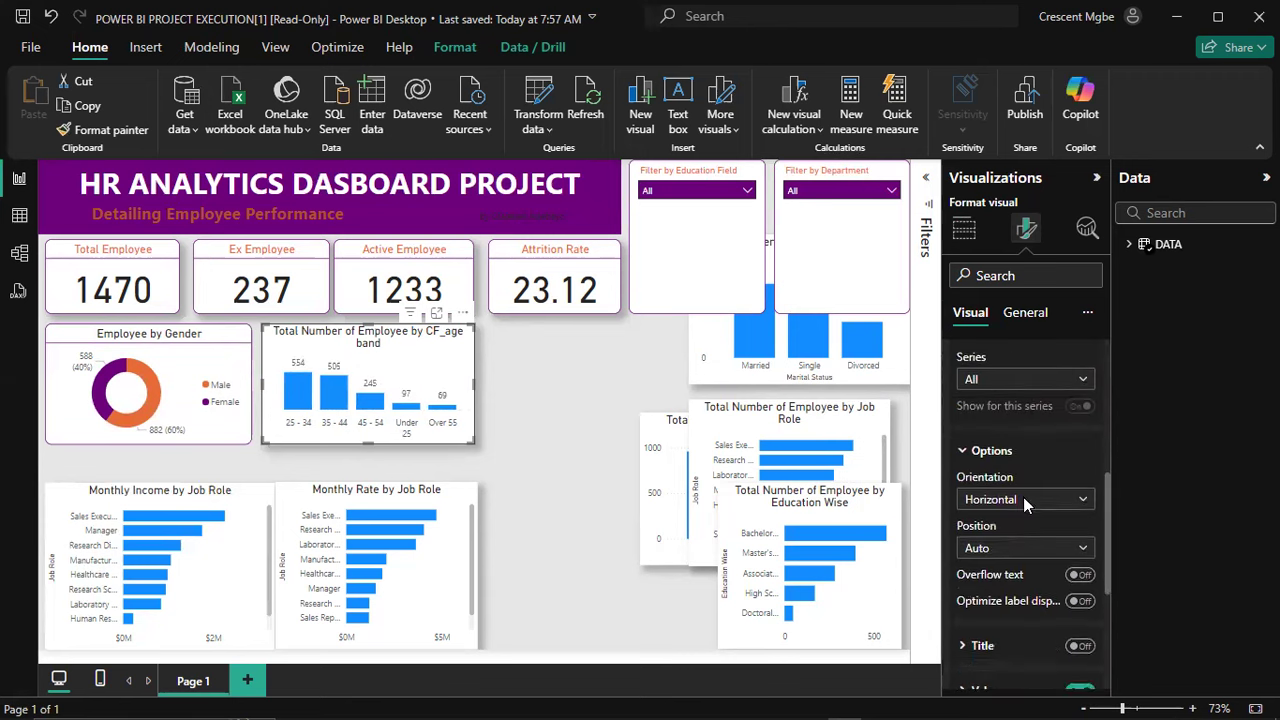
{"action": "left_click", "coordinate": [997, 480]}
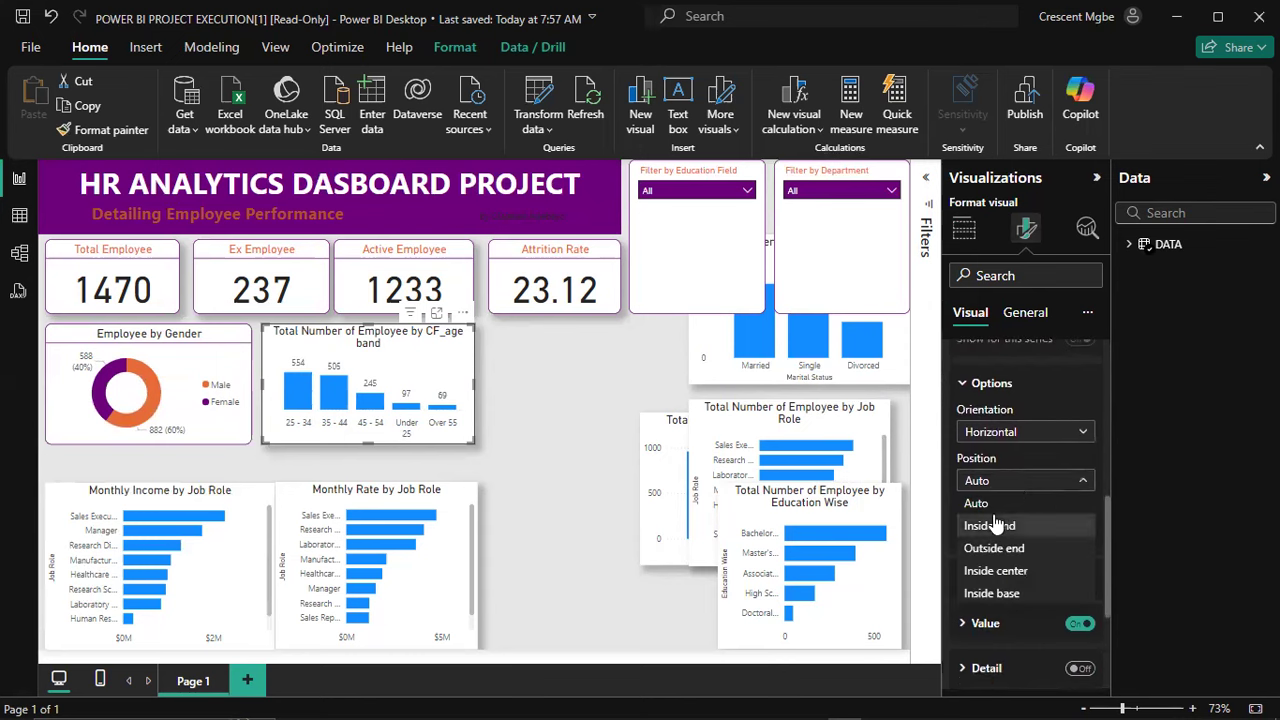
{"action": "left_click", "coordinate": [995, 525]}
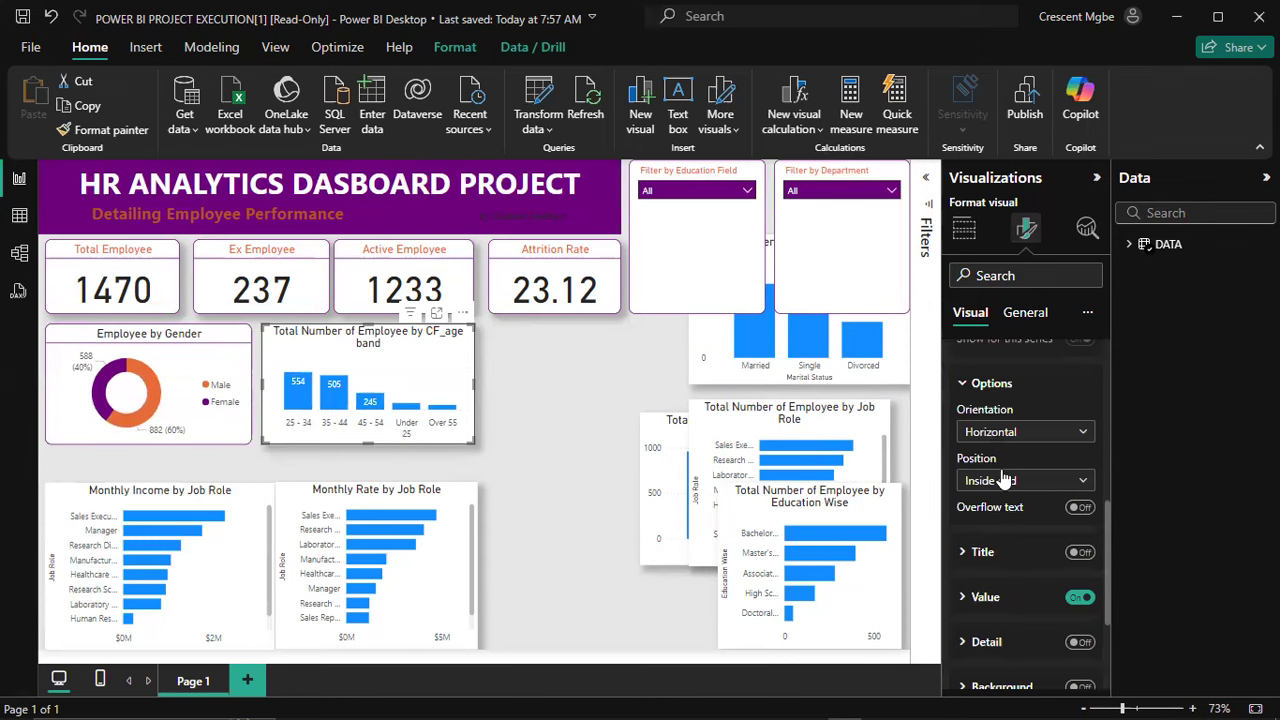
{"action": "scroll", "coordinate": [995, 470], "scroll_direction": "down", "scroll_amount": 1}
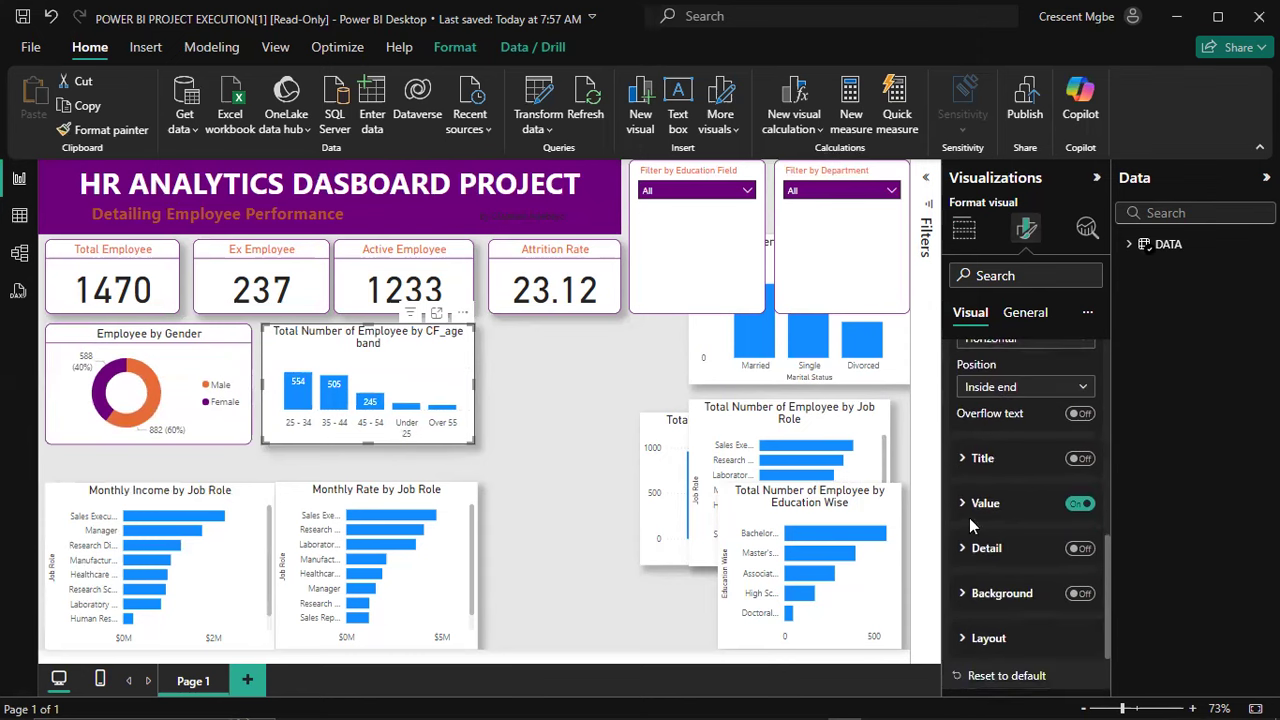
{"action": "scroll", "coordinate": [990, 420], "scroll_direction": "up", "scroll_amount": 2}
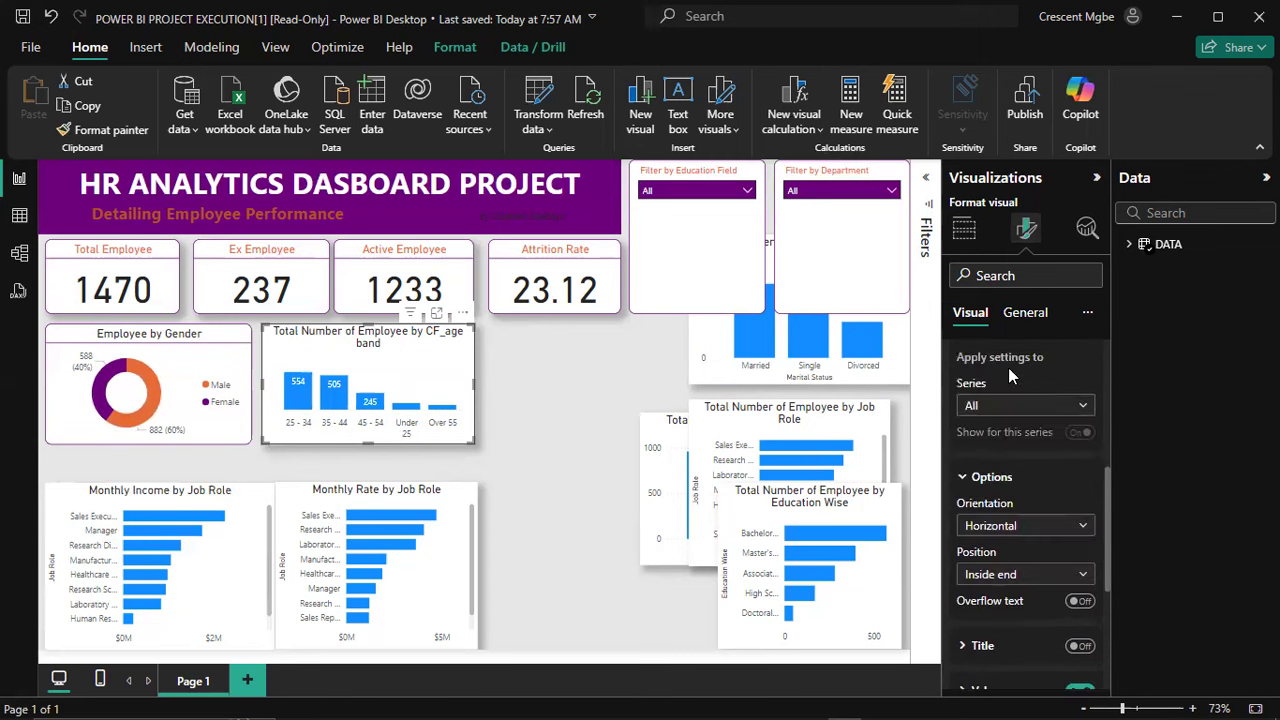
Step: Shorten the age band chart's title to "Employee by CF_age band"
{"action": "left_click", "coordinate": [1025, 312]}
{"action": "left_click", "coordinate": [958, 396]}
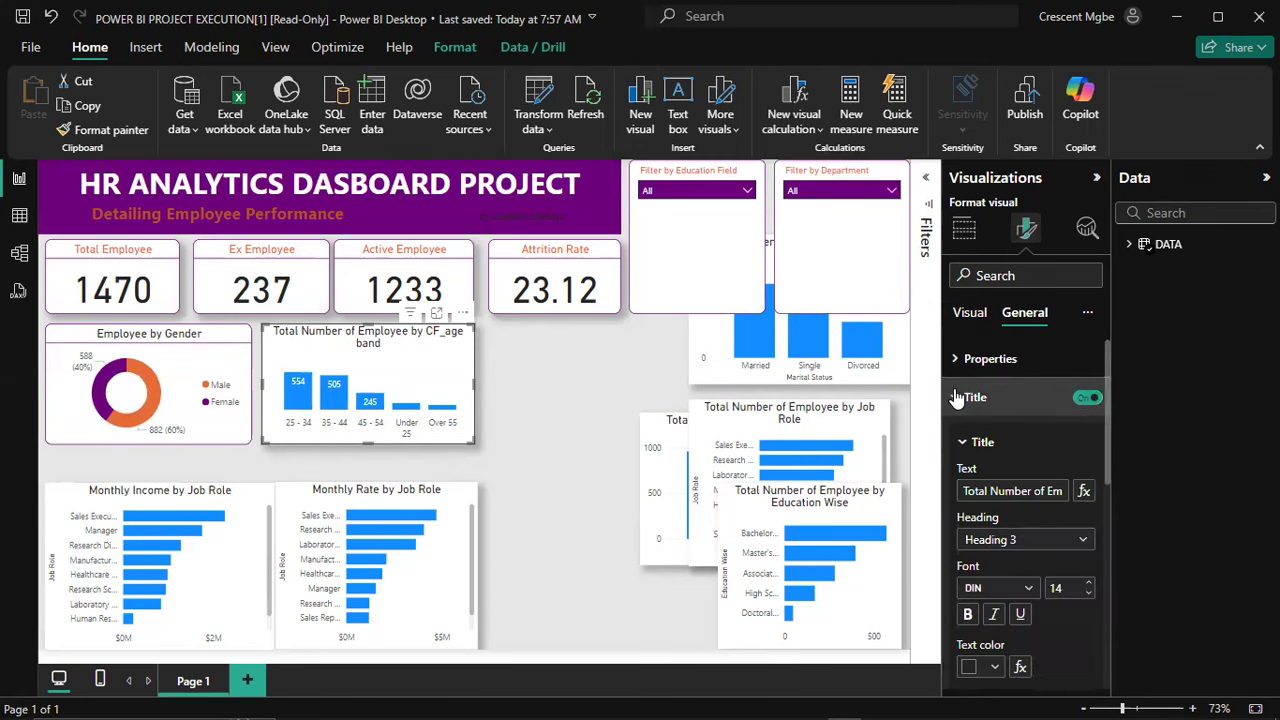
{"action": "left_click", "coordinate": [1049, 490]}
{"action": "key", "text": "BackSpace"}
{"action": "key", "text": "BackSpace"}
{"action": "key", "text": "BackSpace"}
{"action": "key", "text": "BackSpace"}
{"action": "key", "text": "BackSpace"}
{"action": "key", "text": "BackSpace"}
{"action": "key", "text": "BackSpace"}
{"action": "key", "text": "BackSpace"}
{"action": "key", "text": "BackSpace"}
{"action": "key", "text": "BackSpace"}
{"action": "key", "text": "BackSpace"}
{"action": "key", "text": "BackSpace"}
{"action": "key", "text": "BackSpace"}
{"action": "key", "text": "BackSpace"}
{"action": "key", "text": "BackSpace"}
{"action": "key", "text": "BackSpace"}
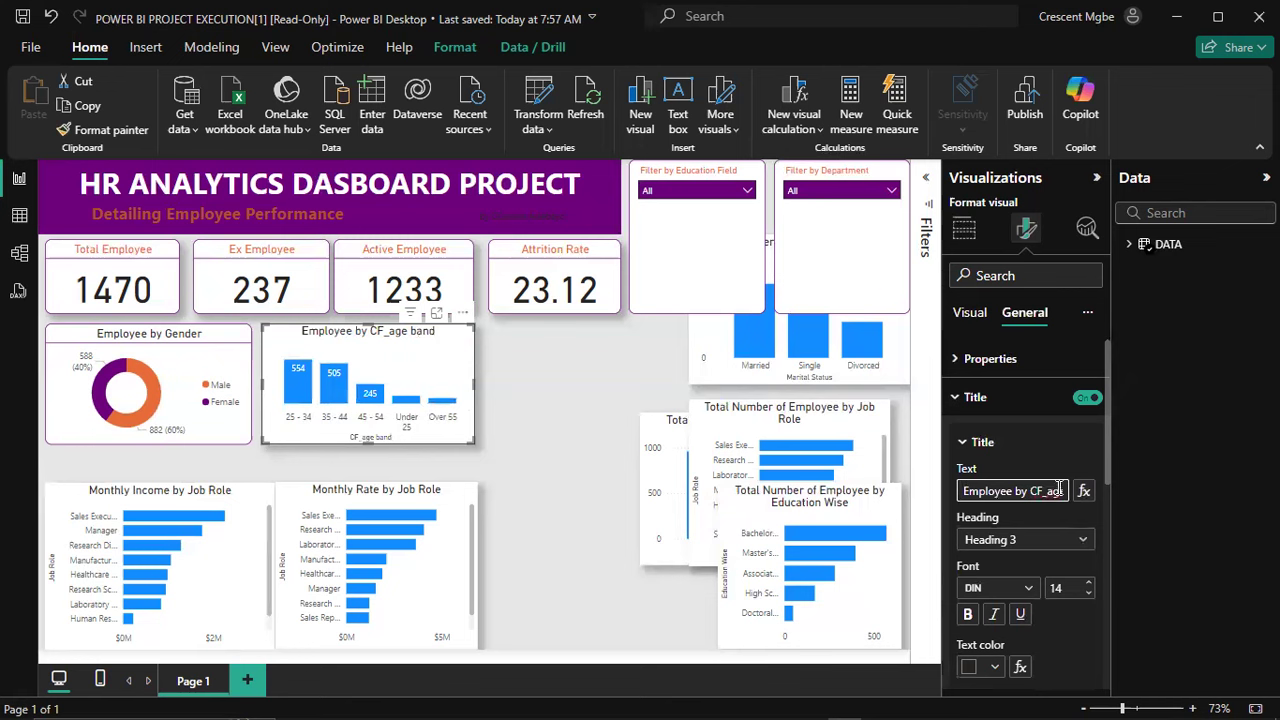
Step: Hide the X-axis title of the Employee by CF_age band chart while keeping the axis values shown
{"action": "left_click", "coordinate": [978, 316]}
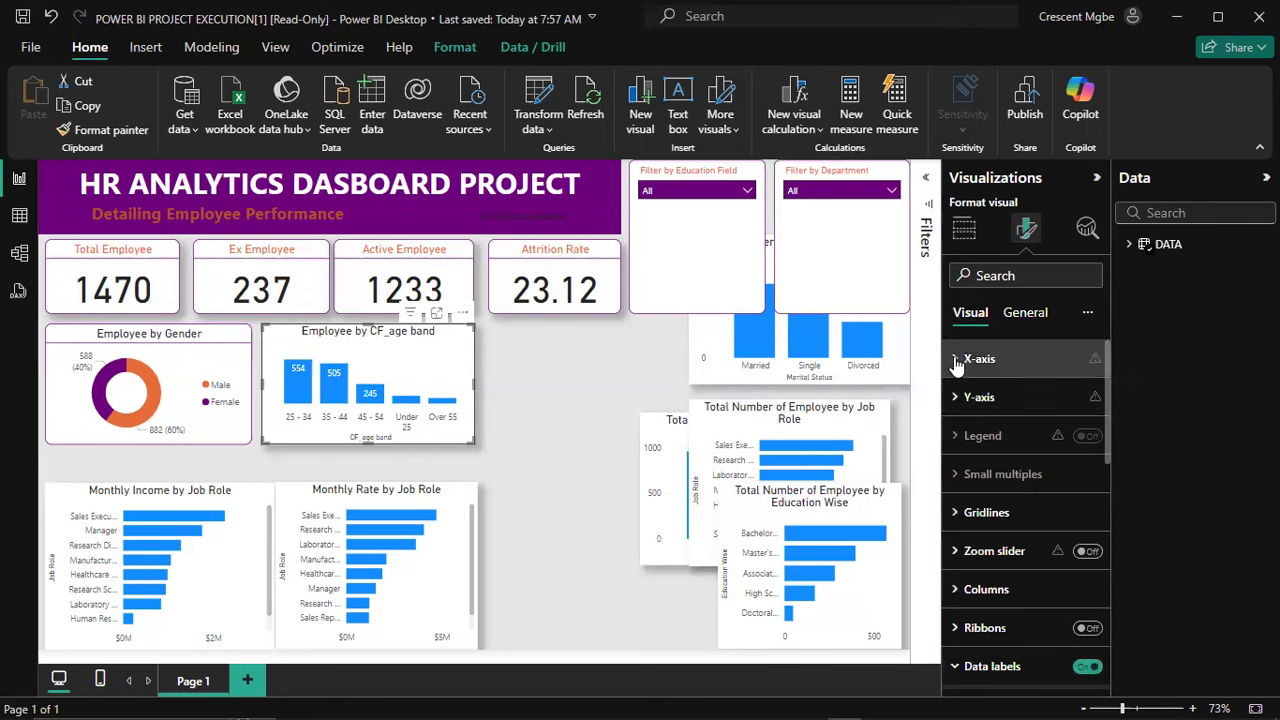
{"action": "left_click", "coordinate": [956, 358]}
{"action": "left_click", "coordinate": [1080, 405]}
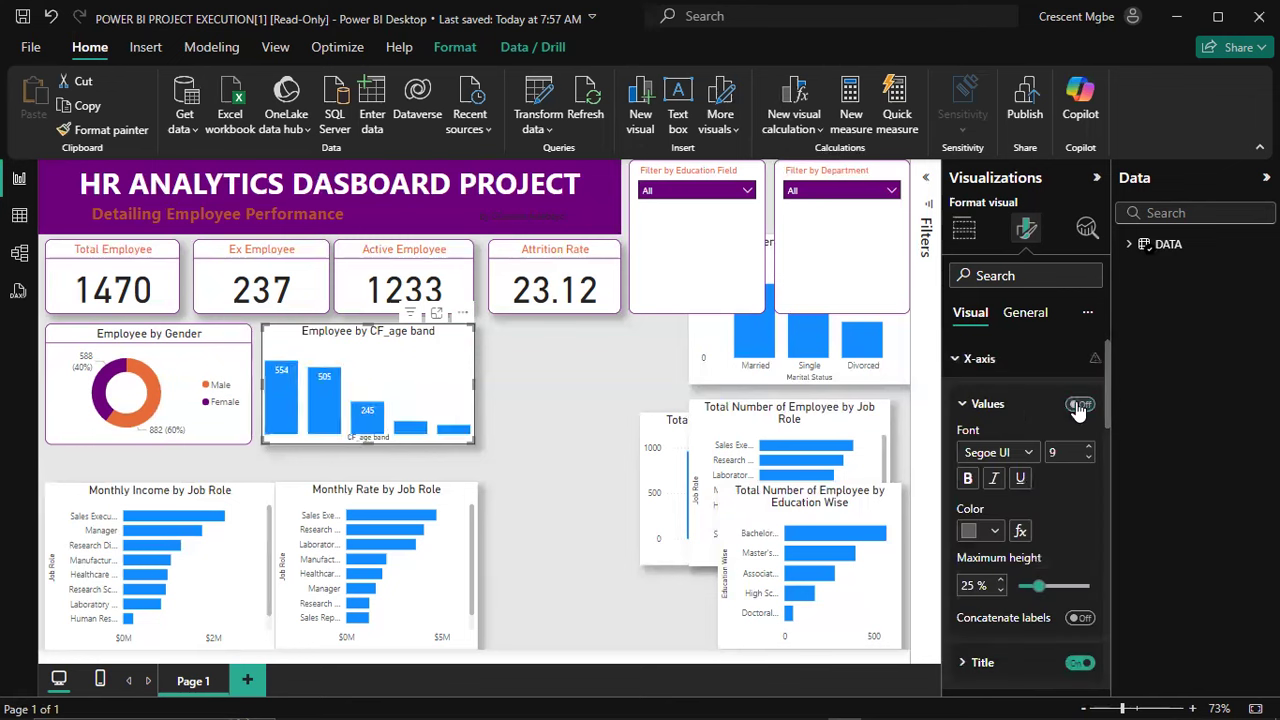
{"action": "left_click", "coordinate": [1080, 405]}
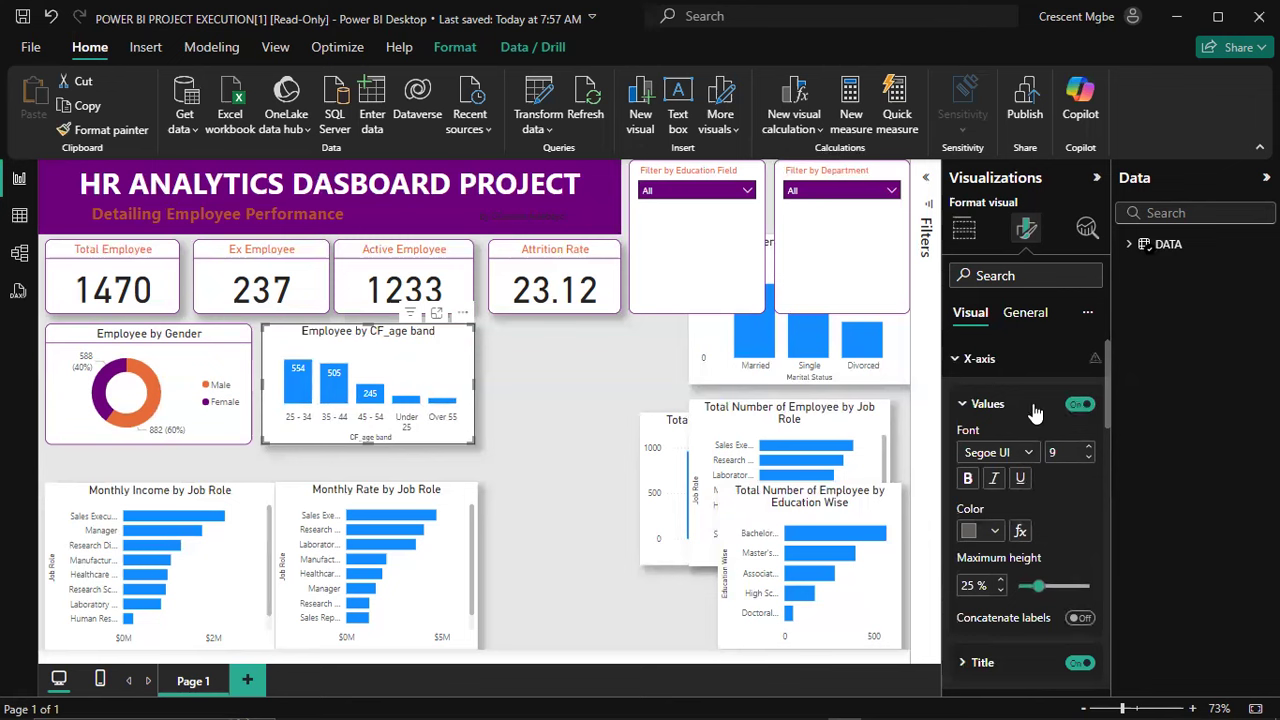
{"action": "scroll", "coordinate": [1040, 460], "scroll_direction": "down", "scroll_amount": 2}
{"action": "left_click", "coordinate": [1077, 480]}
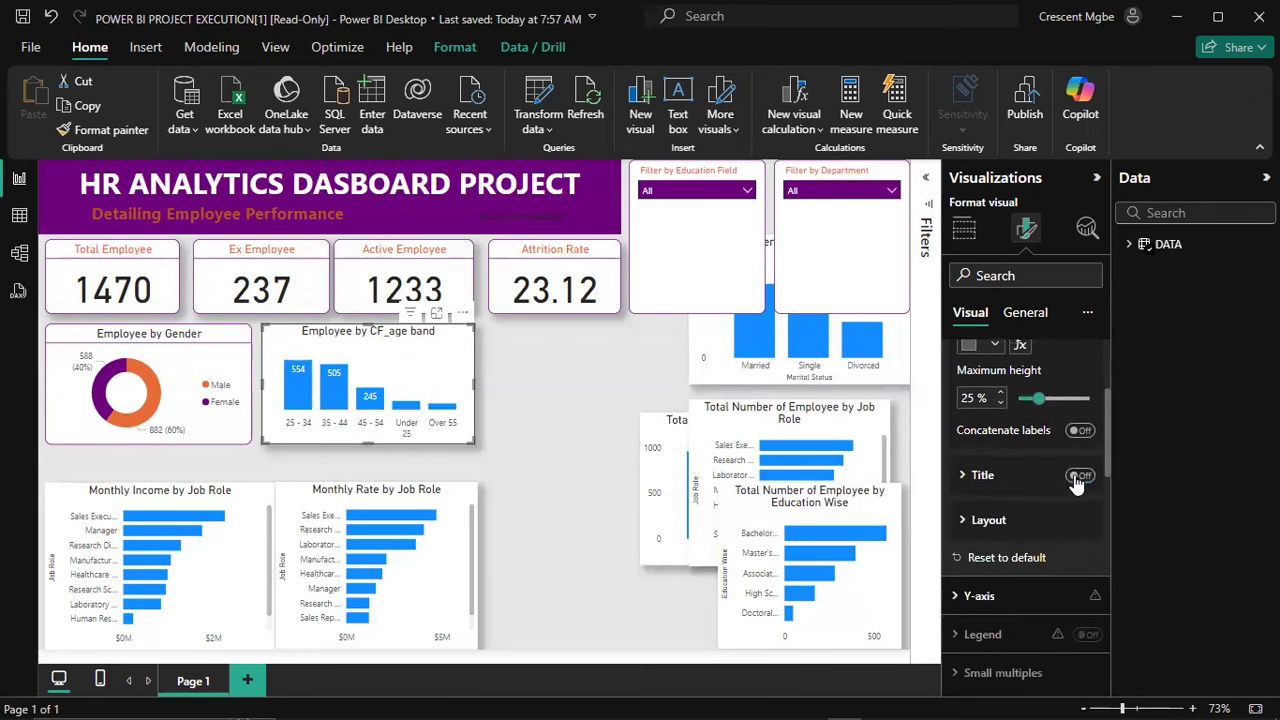
{"action": "scroll", "coordinate": [1018, 342], "scroll_direction": "up", "scroll_amount": 2}
Step: Add a divider beneath the title of the Employee by CF_age band chart and color it purple
{"action": "left_click", "coordinate": [1030, 313]}
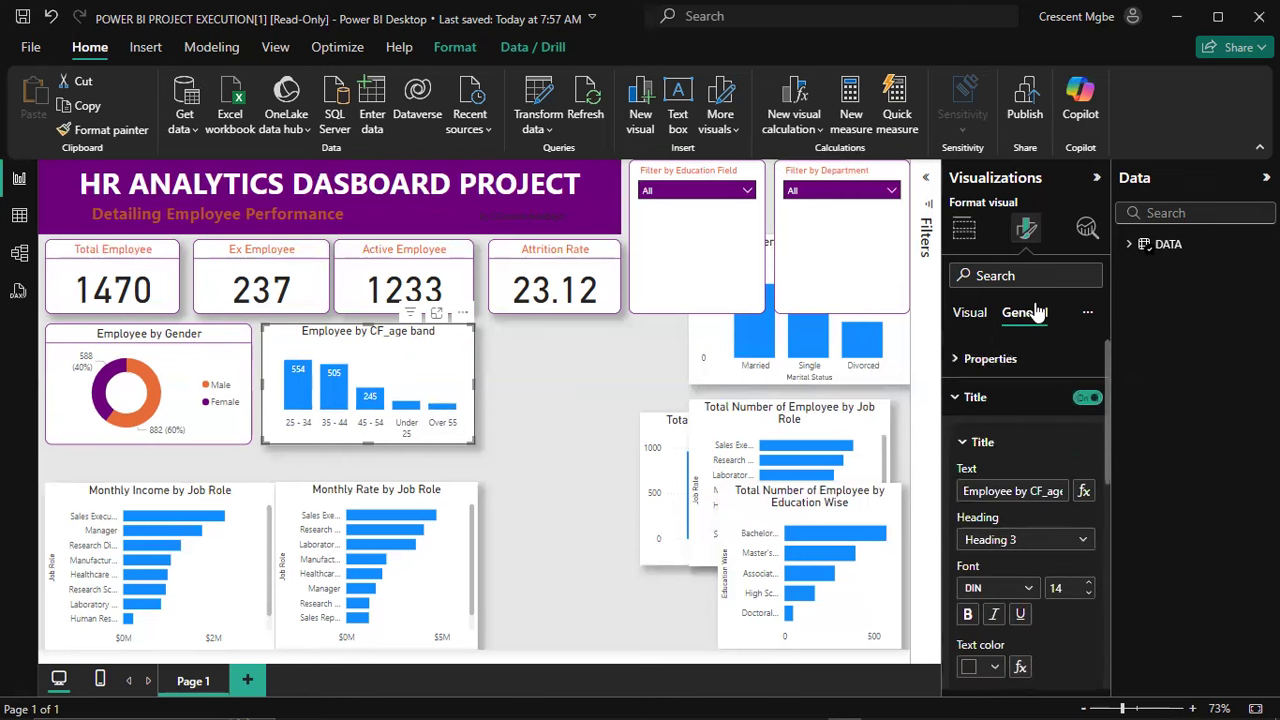
{"action": "scroll", "coordinate": [975, 447], "scroll_direction": "down", "scroll_amount": 3}
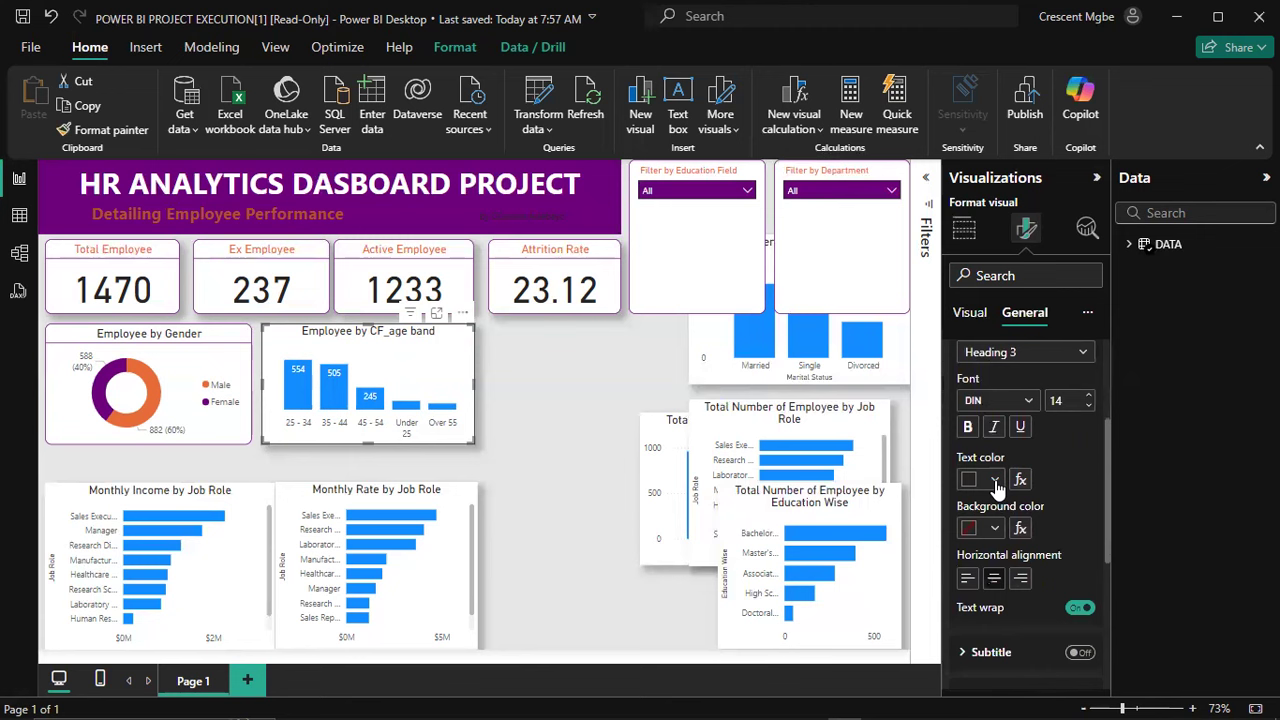
{"action": "scroll", "coordinate": [997, 484], "scroll_direction": "down", "scroll_amount": 3}
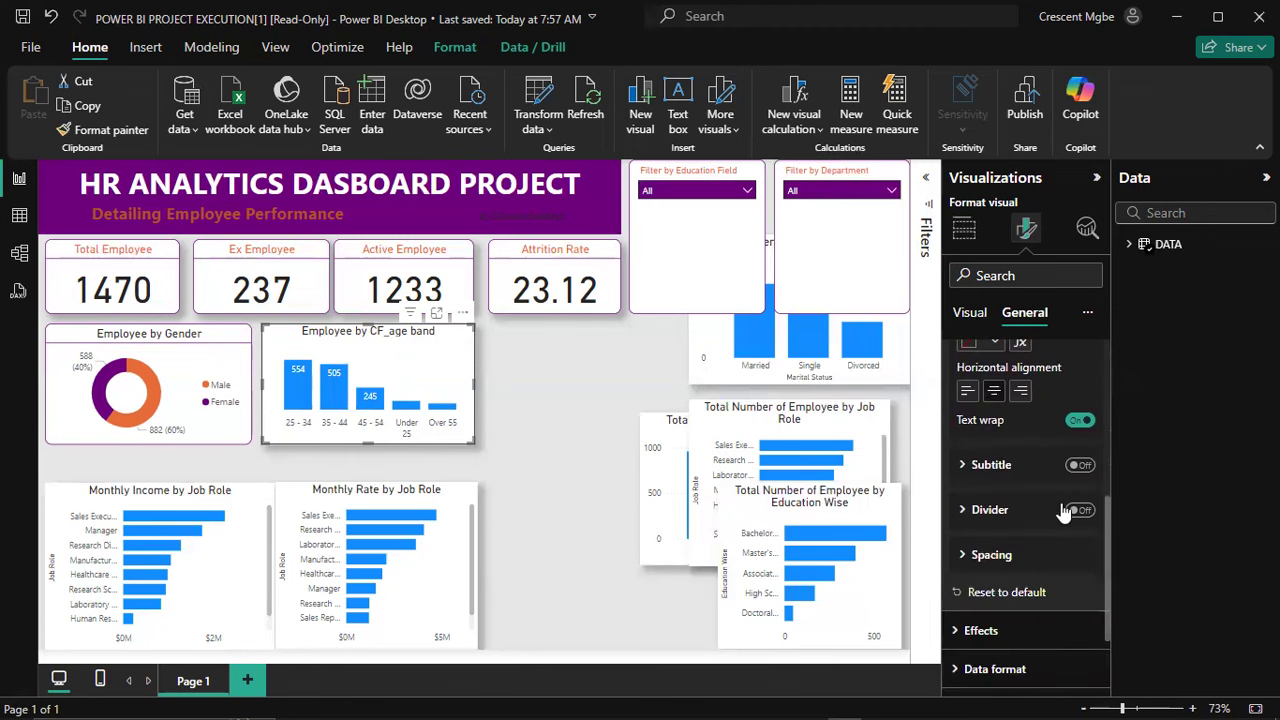
{"action": "left_click", "coordinate": [1079, 511]}
{"action": "left_click", "coordinate": [963, 513]}
{"action": "scroll", "coordinate": [997, 486], "scroll_direction": "down", "scroll_amount": 2}
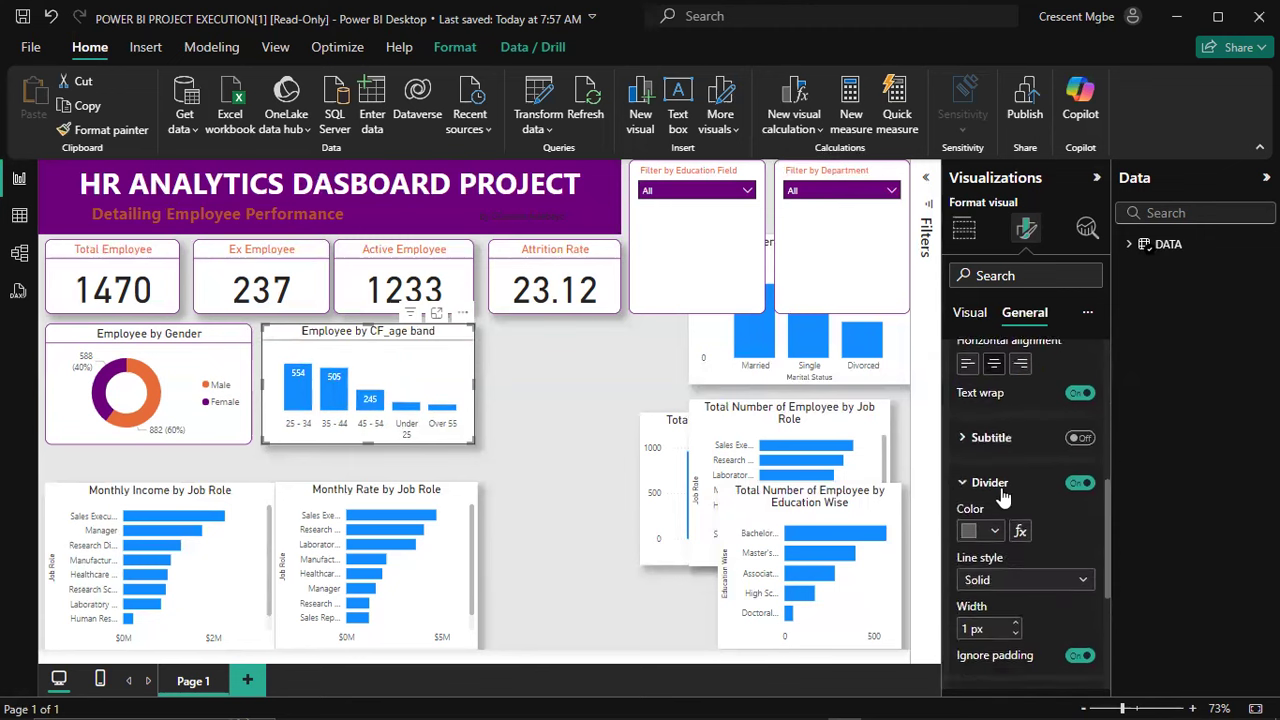
{"action": "left_click", "coordinate": [997, 459]}
{"action": "left_click", "coordinate": [987, 390]}
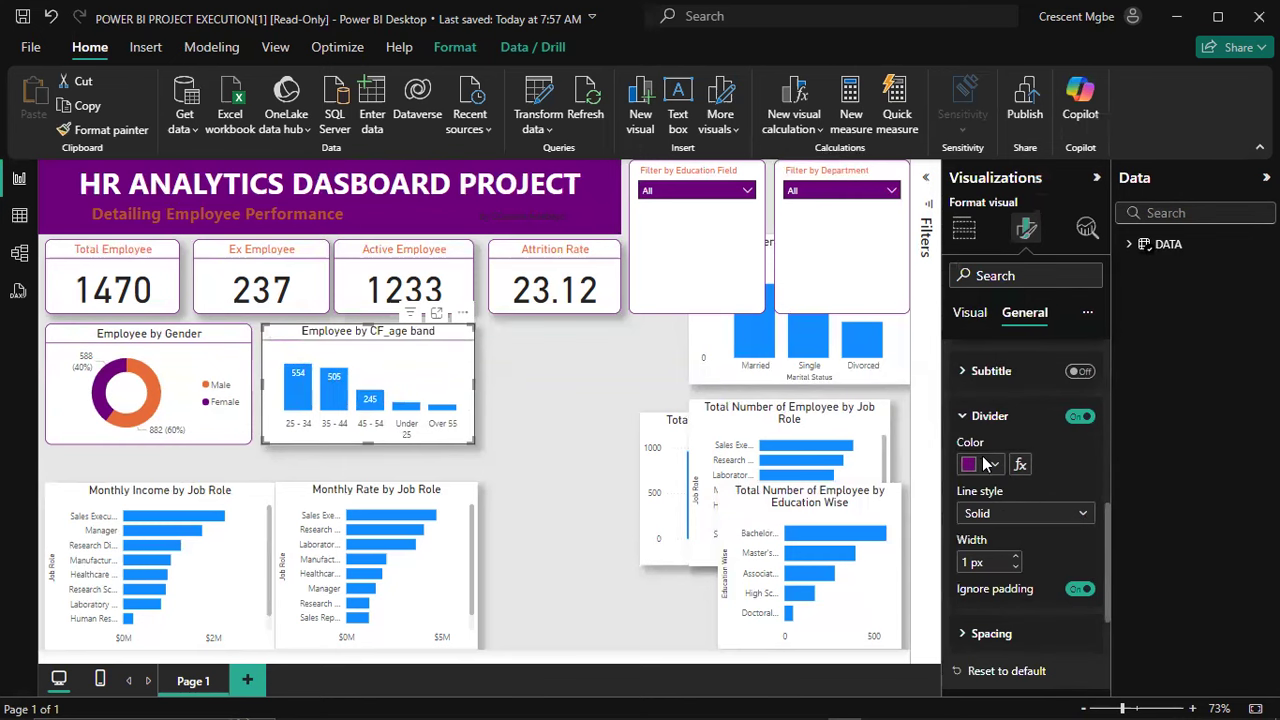
{"action": "scroll", "coordinate": [1036, 506], "scroll_direction": "down", "scroll_amount": 2}
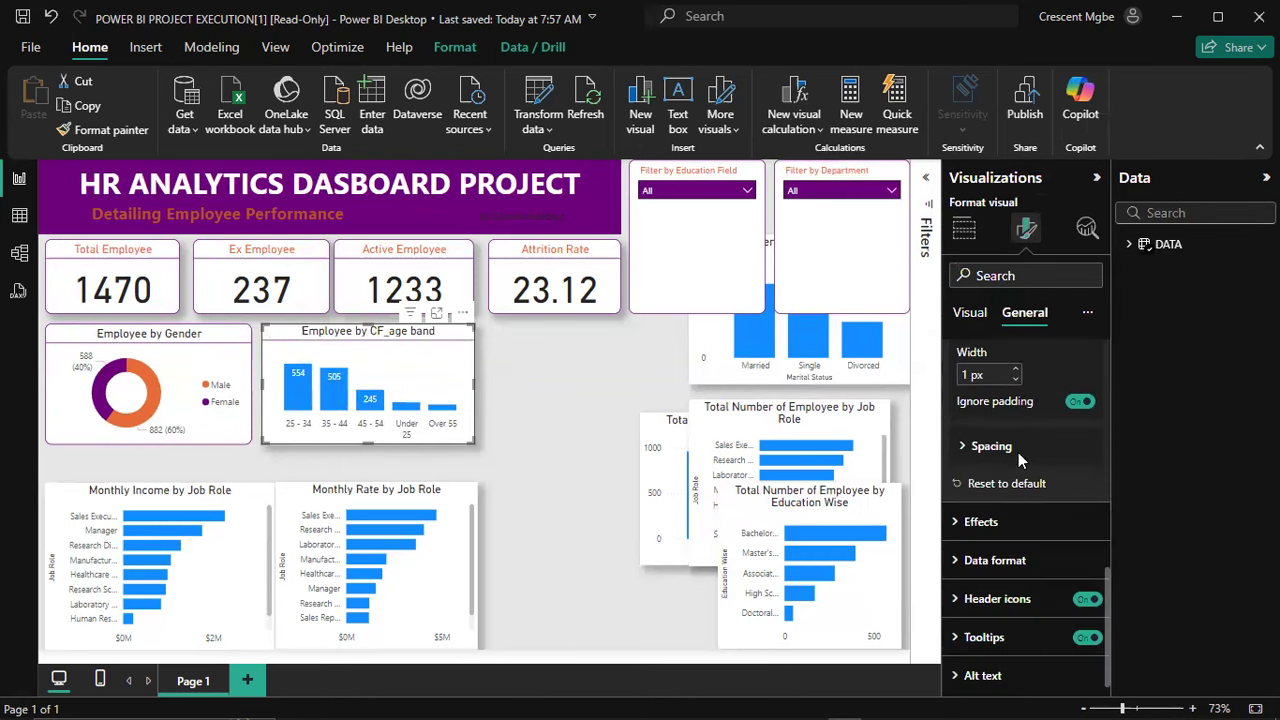
{"action": "scroll", "coordinate": [1018, 452], "scroll_direction": "up", "scroll_amount": 1}
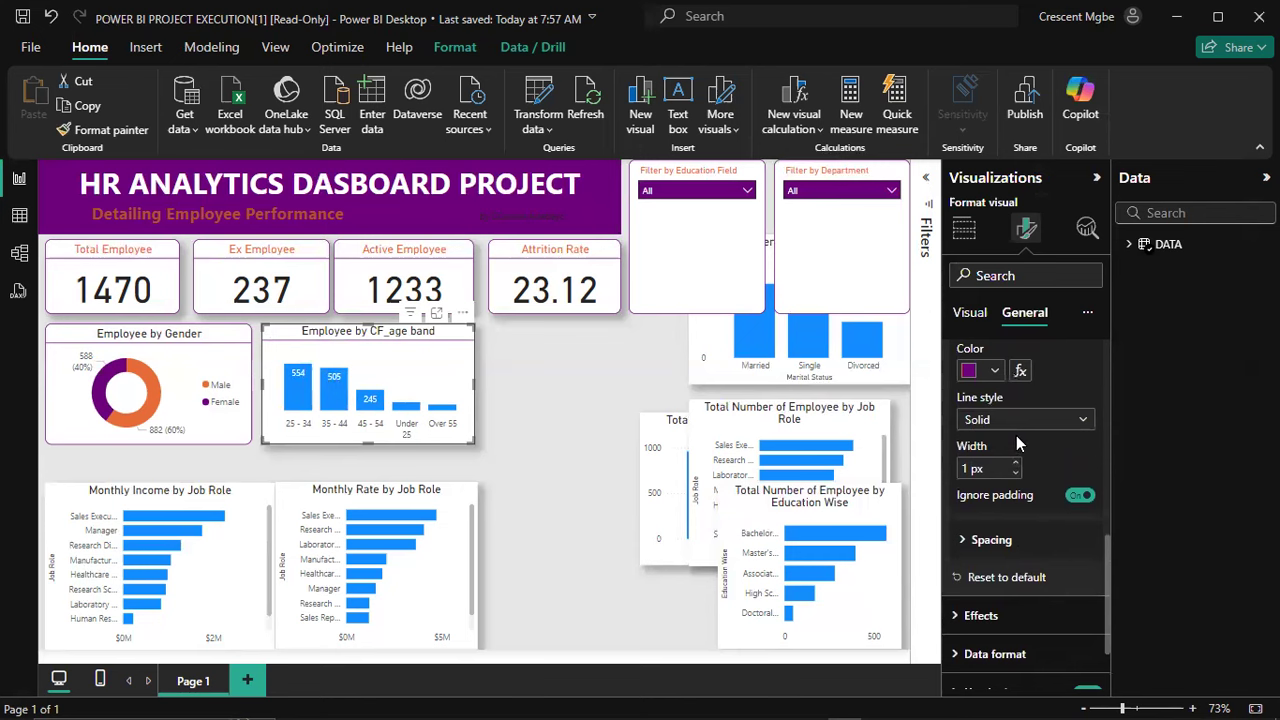
{"action": "scroll", "coordinate": [1016, 435], "scroll_direction": "down", "scroll_amount": 1}
{"action": "scroll", "coordinate": [1008, 530], "scroll_direction": "up", "scroll_amount": 2}
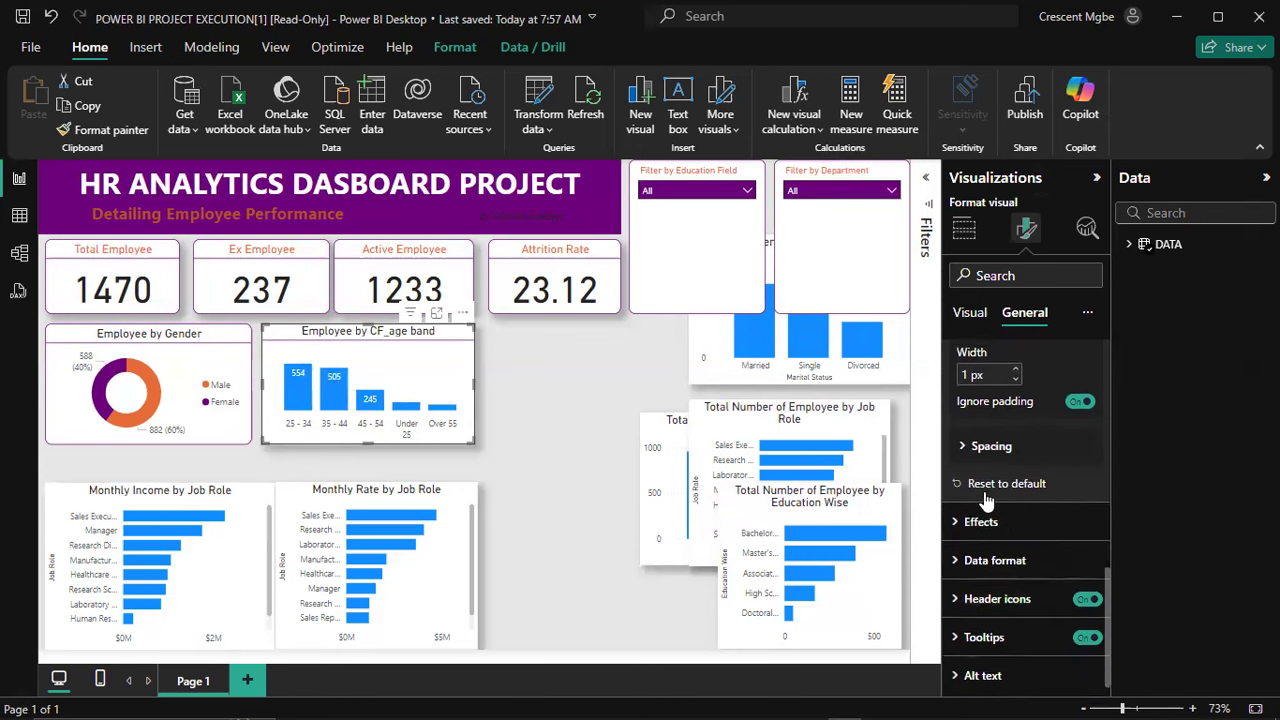
{"action": "left_click", "coordinate": [962, 413]}
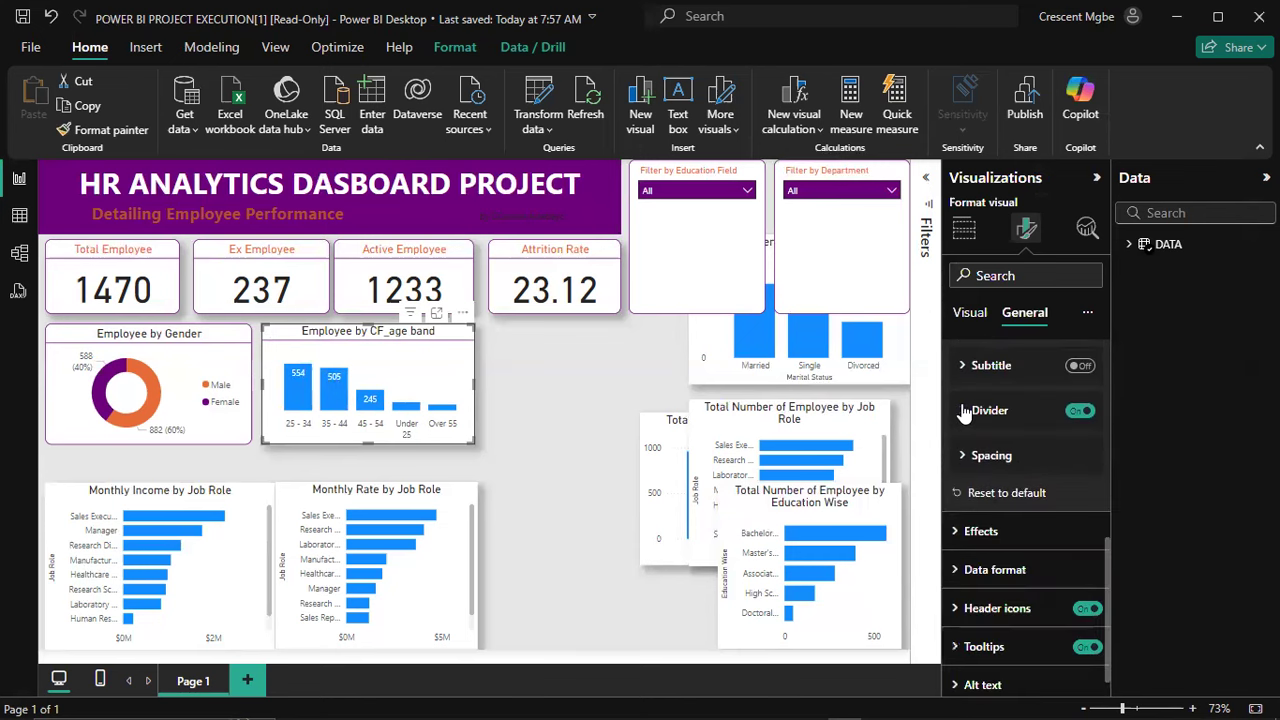
Step: Add a purple border with 10 px rounded corners to the Employee by CF_age band chart
{"action": "scroll", "coordinate": [963, 408], "scroll_direction": "down", "scroll_amount": 1}
{"action": "left_click", "coordinate": [975, 513]}
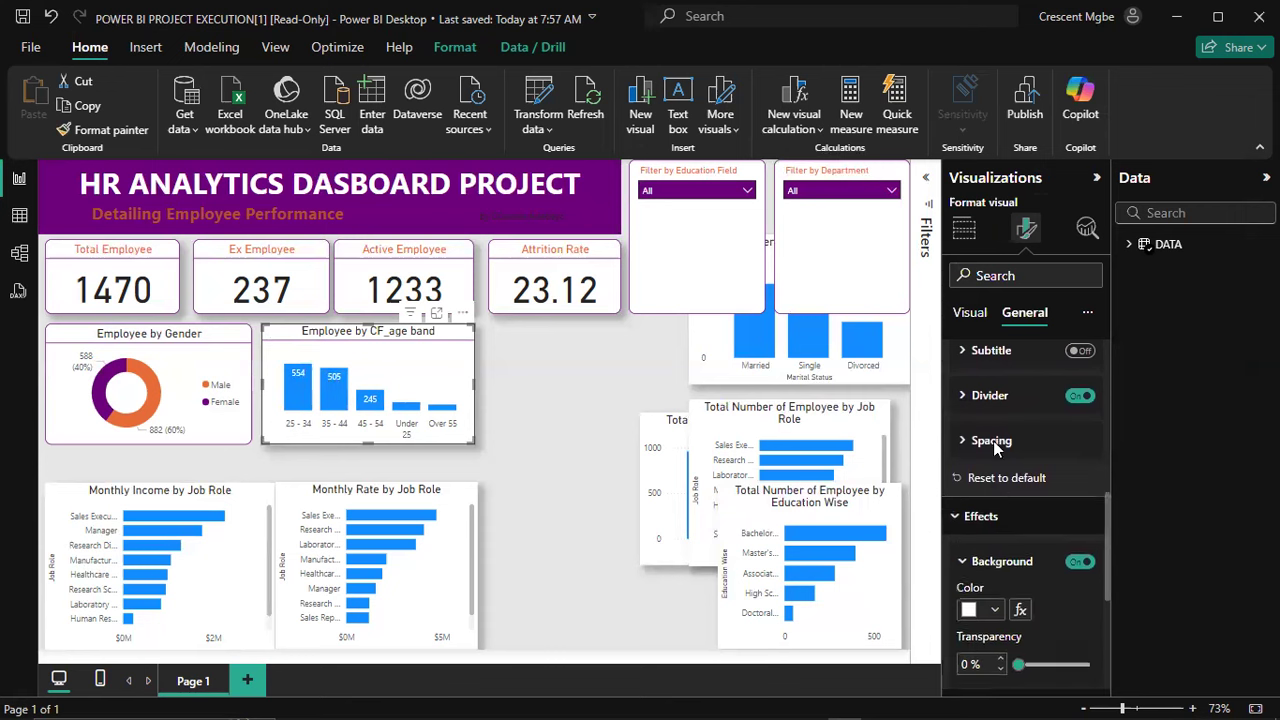
{"action": "scroll", "coordinate": [992, 435], "scroll_direction": "down", "scroll_amount": 2}
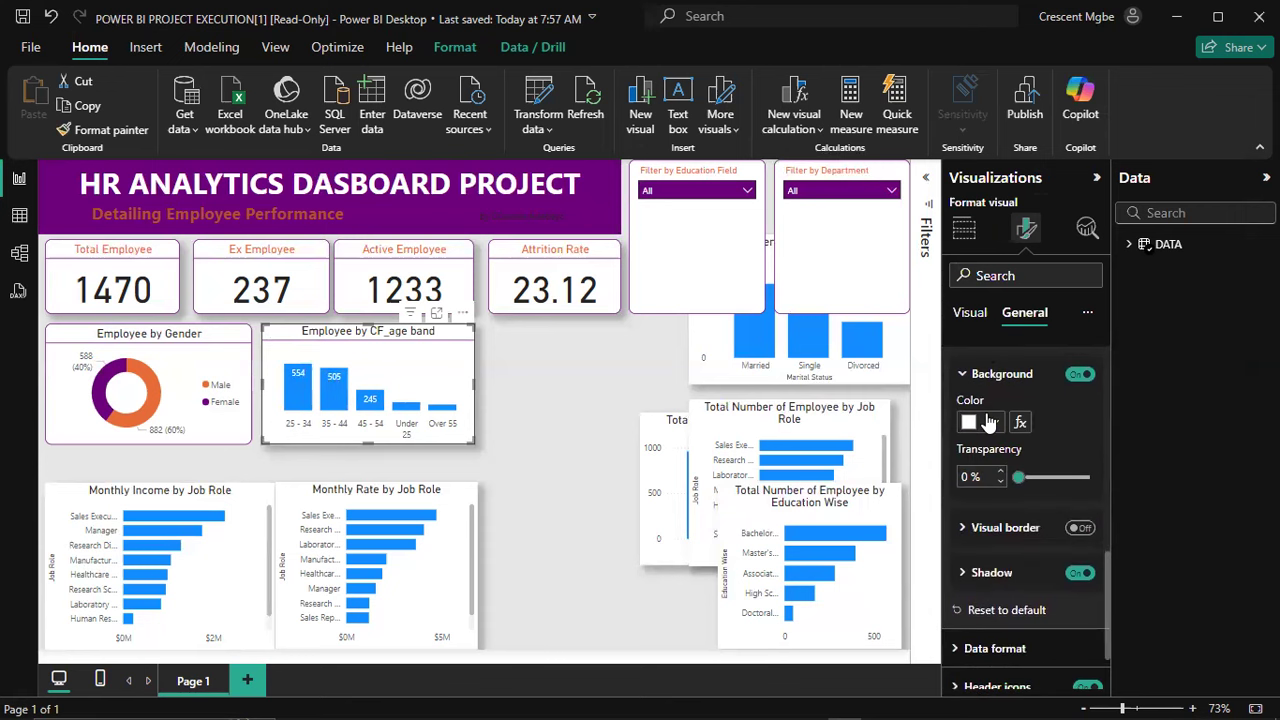
{"action": "left_click", "coordinate": [1078, 530]}
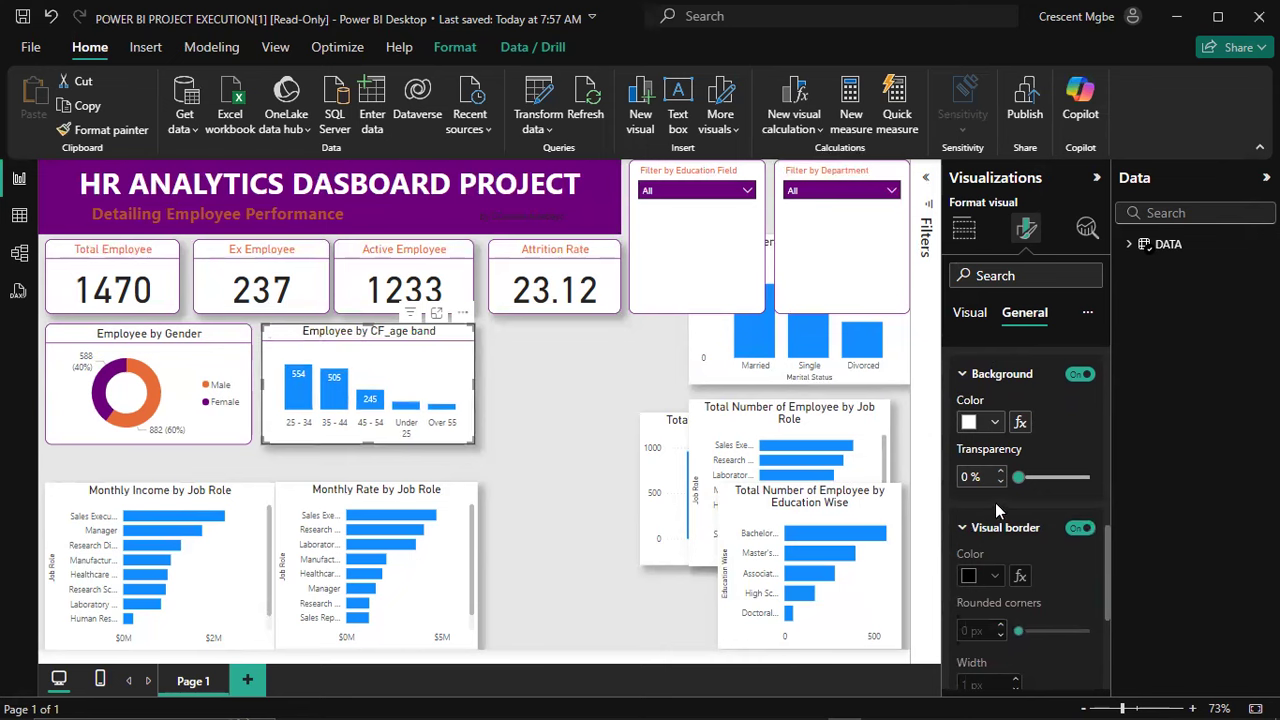
{"action": "scroll", "coordinate": [993, 490], "scroll_direction": "down", "scroll_amount": 2}
{"action": "left_click_drag", "start_coordinate": [1013, 443], "coordinate": [1041, 450]}
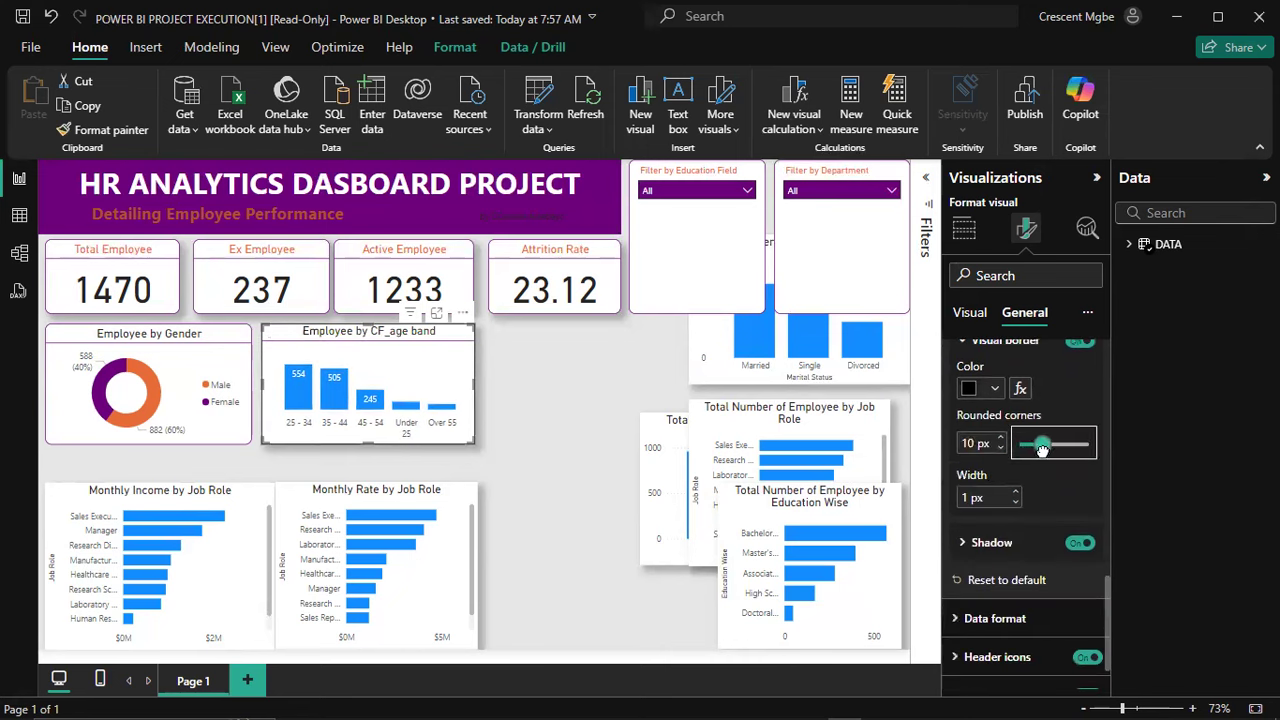
{"action": "left_click", "coordinate": [994, 389]}
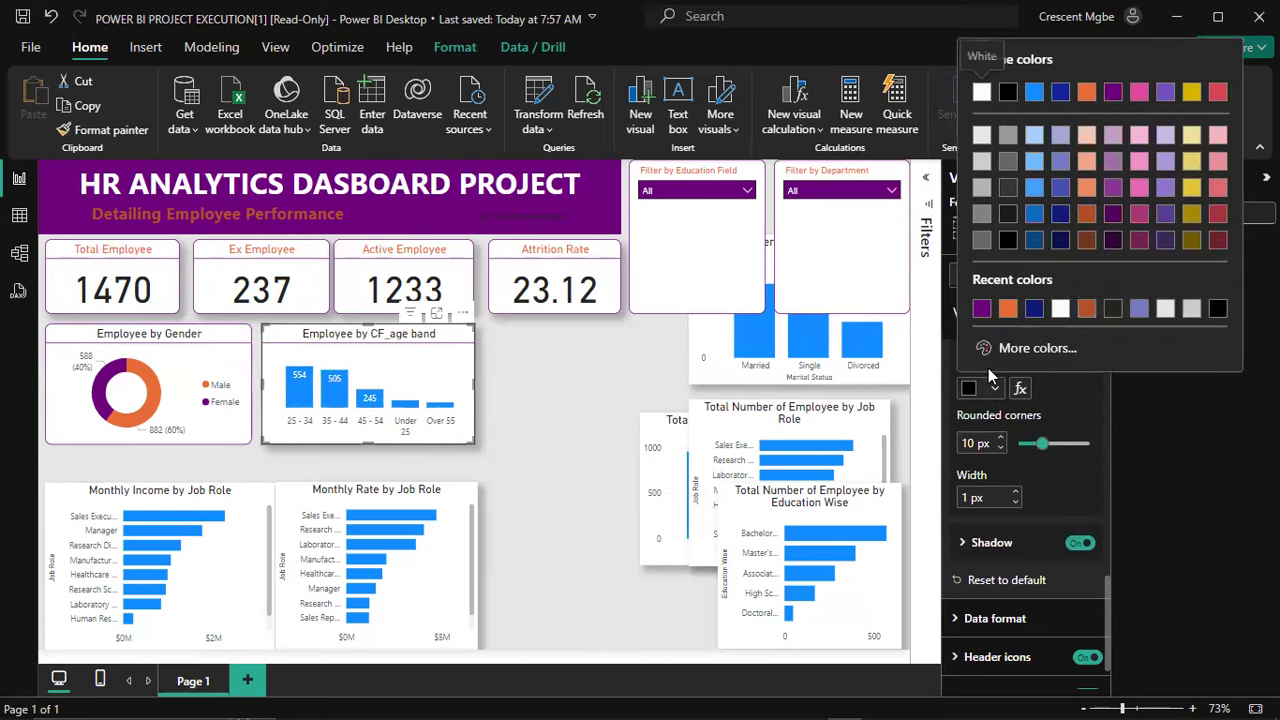
{"action": "left_click", "coordinate": [981, 310]}
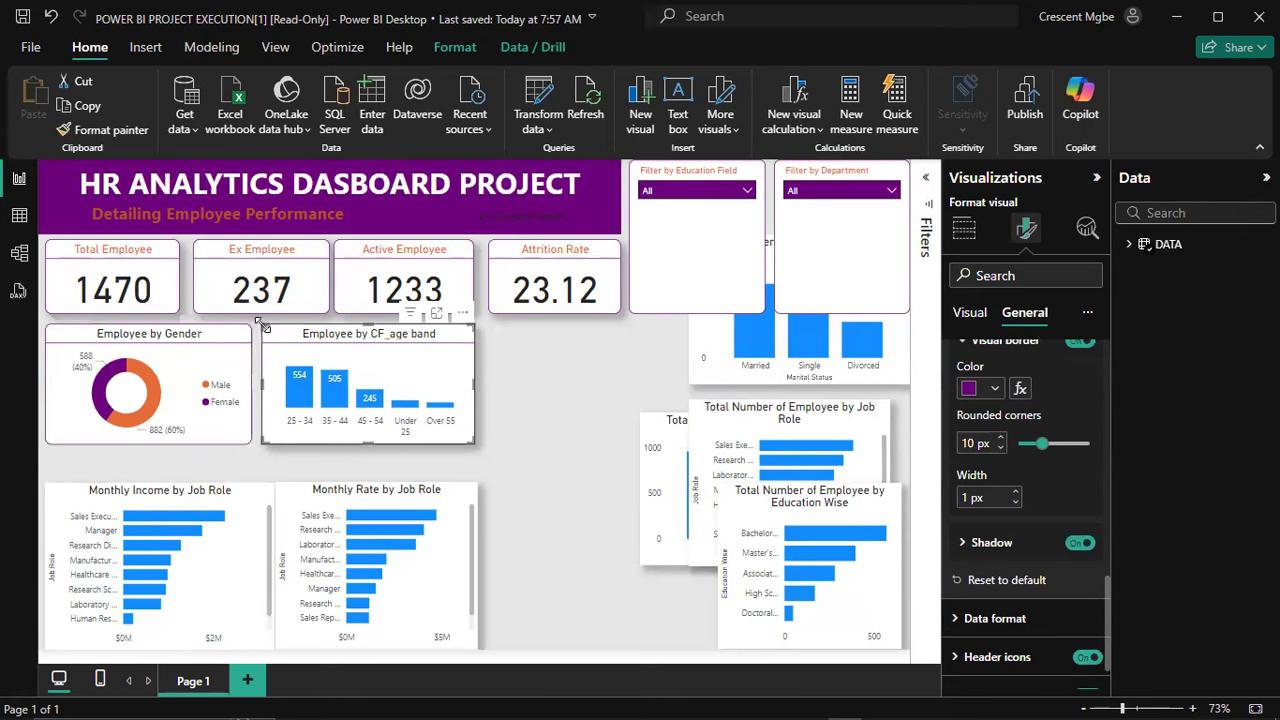
{"action": "left_click", "coordinate": [482, 380]}
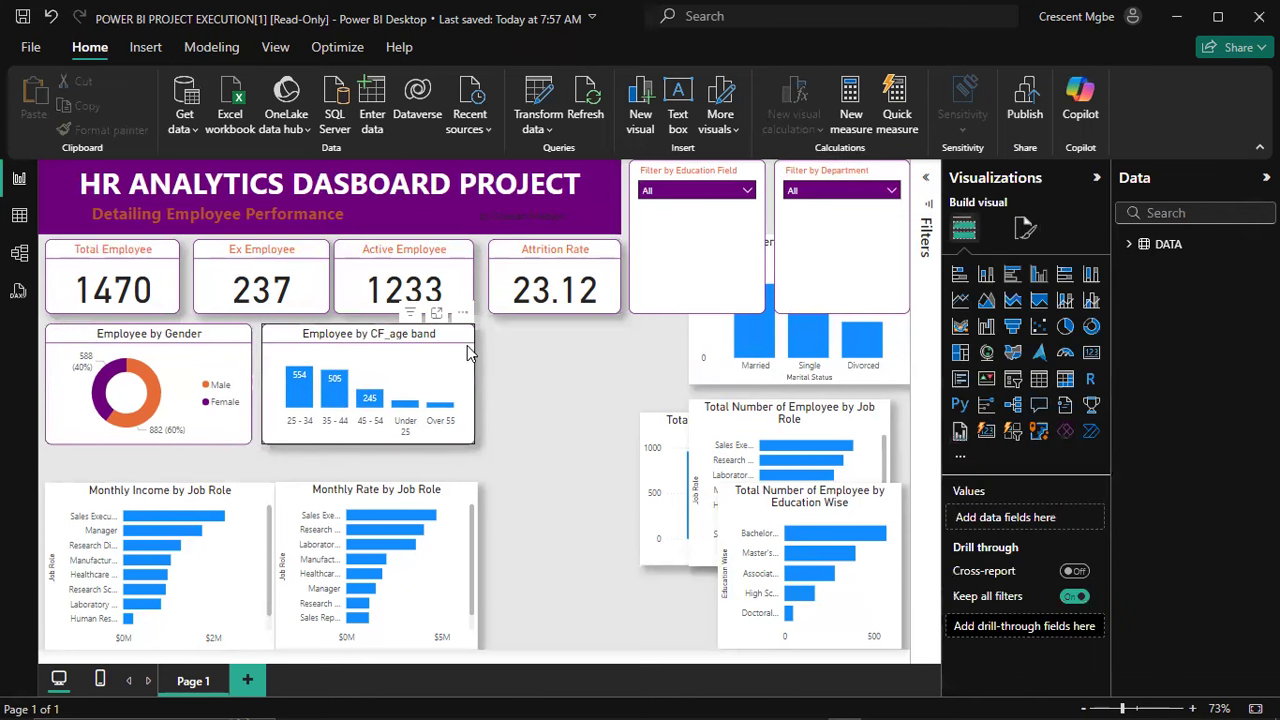
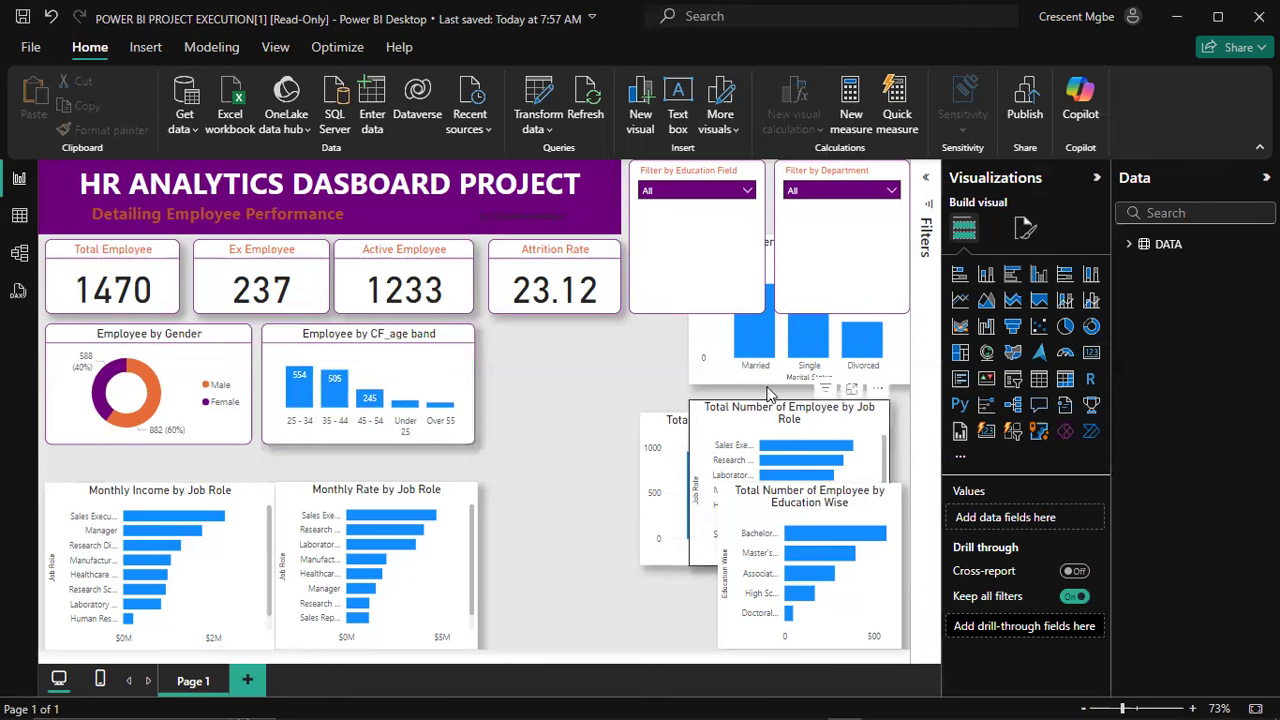
Step: Place the marital status chart beside the age band chart beneath the Attrition Rate card and resize it to match the row
{"action": "left_click_drag", "start_coordinate": [658, 473], "coordinate": [685, 520]}
{"action": "left_click_drag", "start_coordinate": [703, 355], "coordinate": [507, 440]}
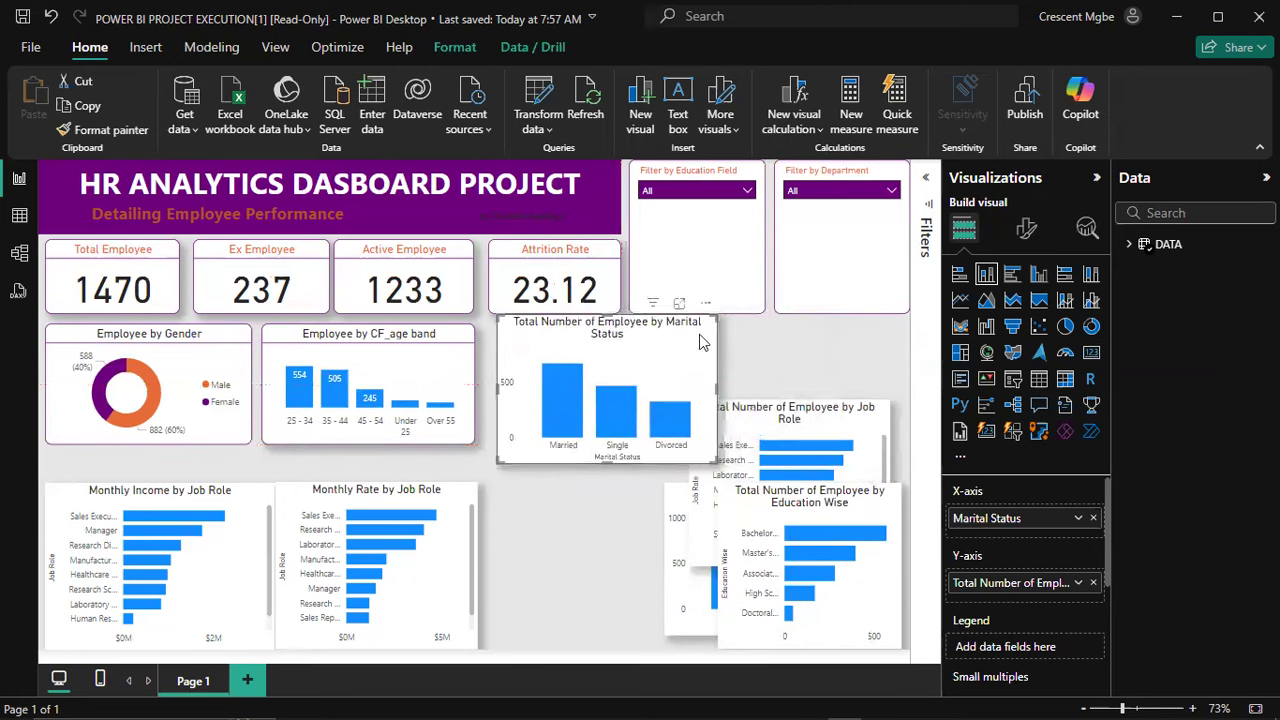
{"action": "left_click_drag", "start_coordinate": [705, 323], "coordinate": [688, 344]}
{"action": "mouse_move", "coordinate": [641, 391]}
{"action": "left_mouse_down"}
{"action": "mouse_move", "coordinate": [637, 375]}
{"action": "mouse_move", "coordinate": [632, 384]}
{"action": "left_mouse_up"}
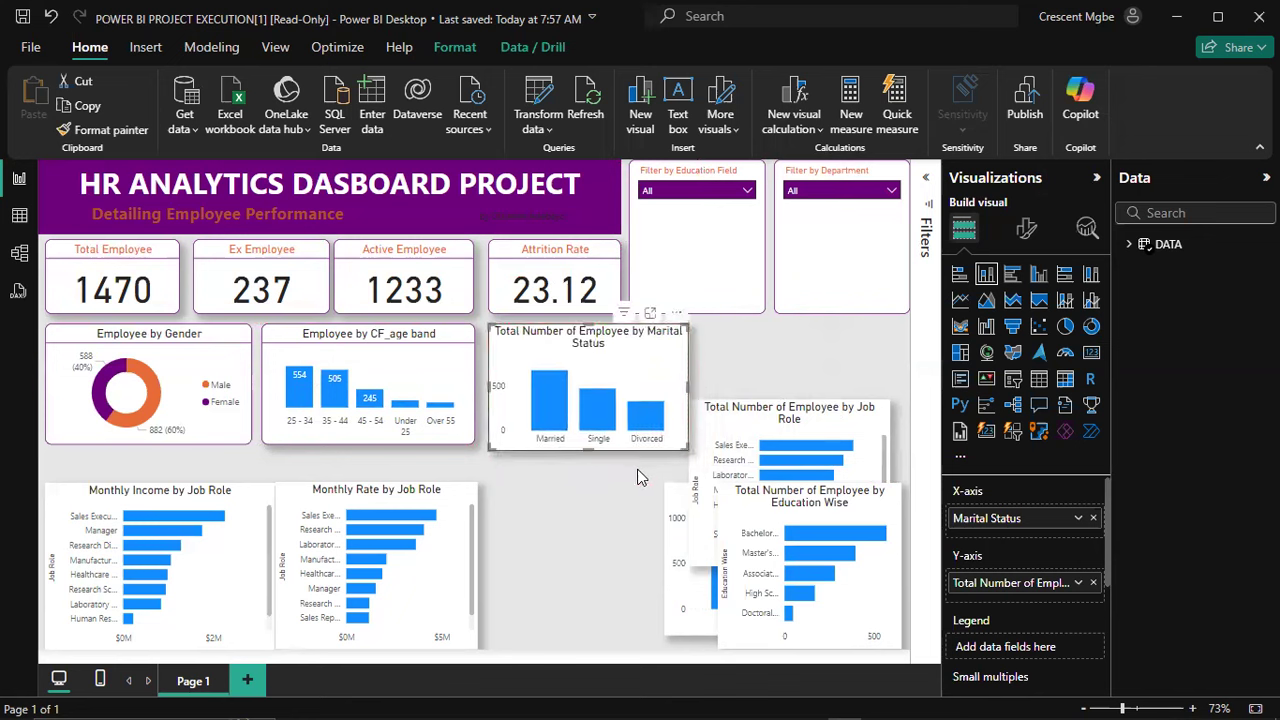
{"action": "left_click_drag", "start_coordinate": [583, 443], "coordinate": [587, 436]}
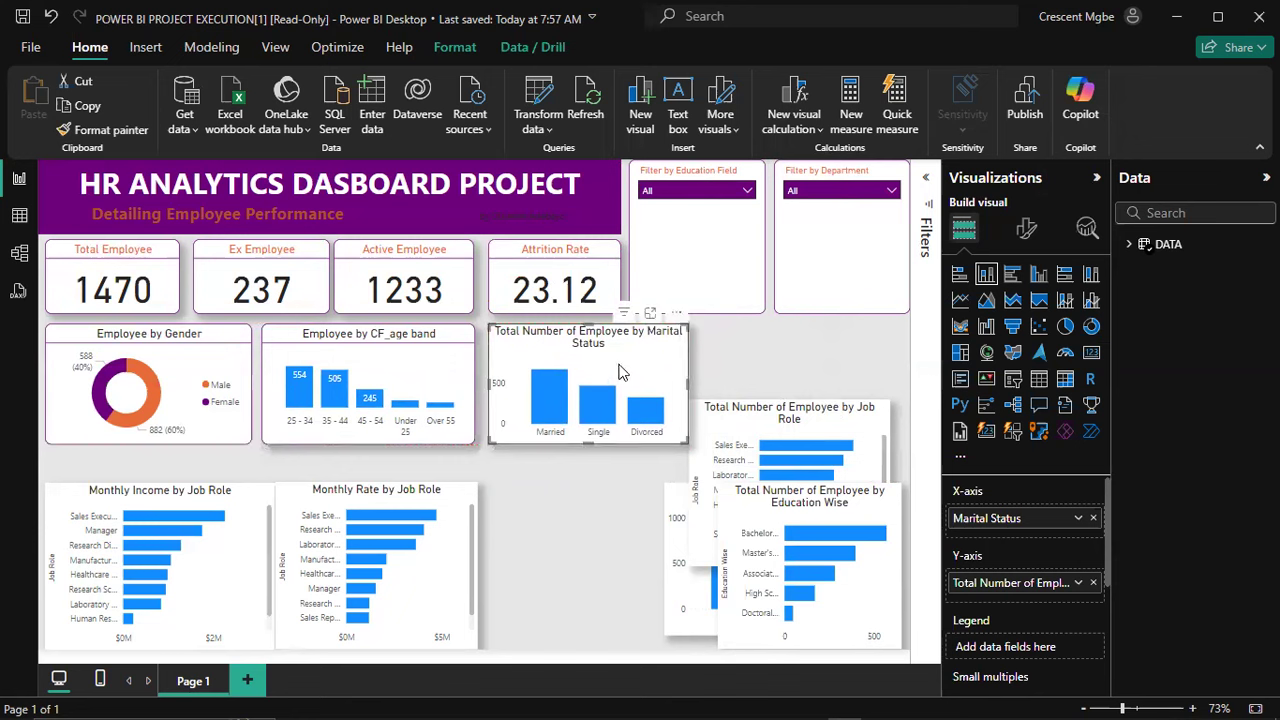
Step: Copy the age band chart's formatting onto the marital status chart with Format painter
{"action": "left_click", "coordinate": [447, 367]}
{"action": "left_click", "coordinate": [125, 130]}
{"action": "left_click", "coordinate": [631, 361]}
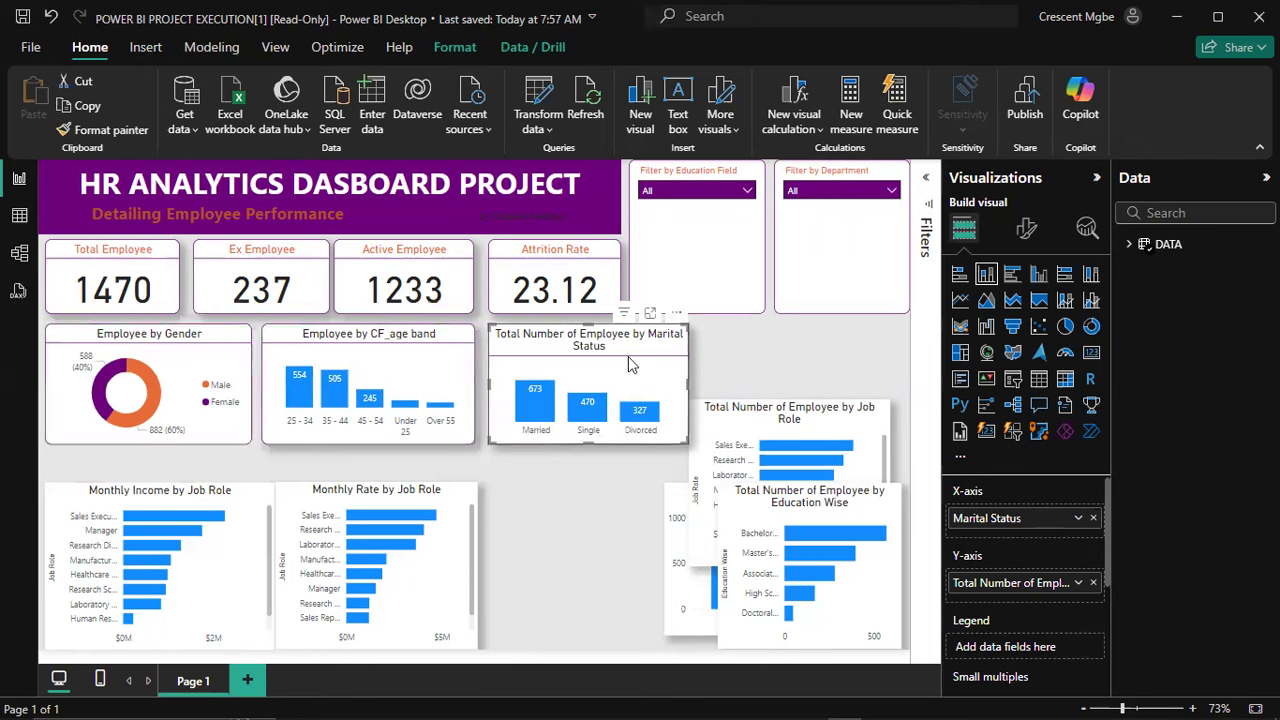
Step: Shorten the marital status chart's title to "Employee by Marital Status"
{"action": "left_click", "coordinate": [1027, 229]}
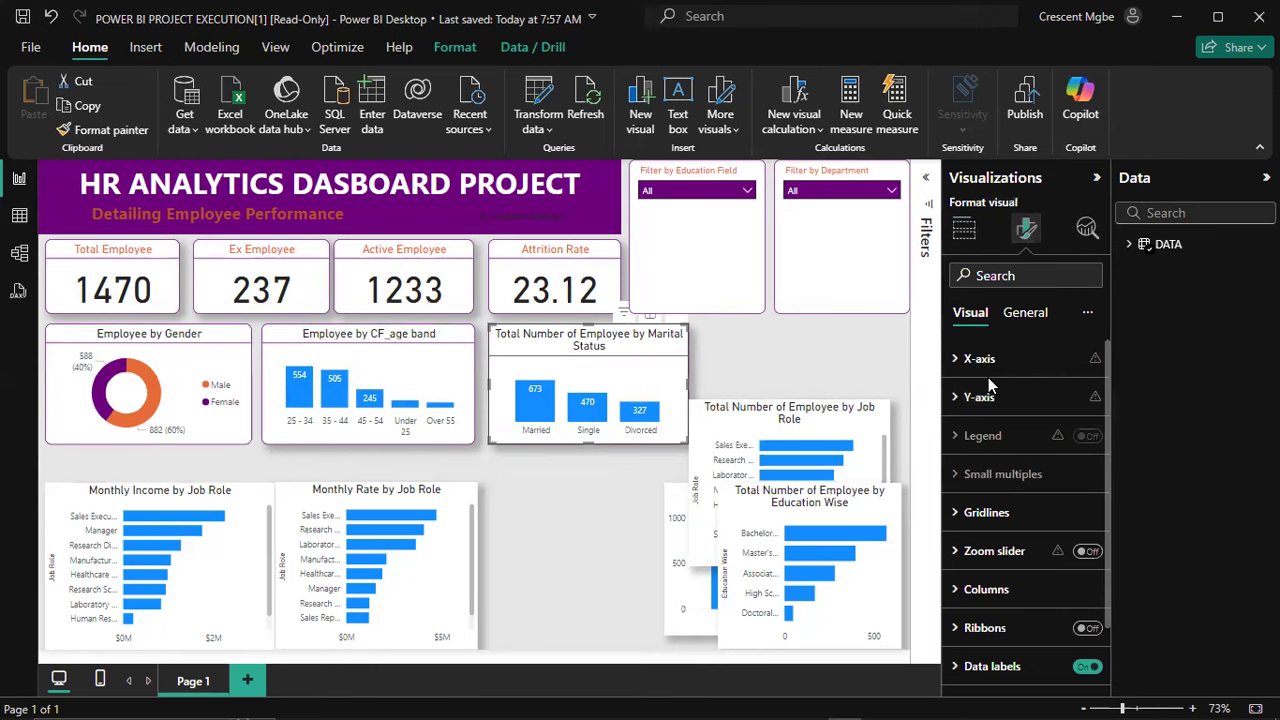
{"action": "scroll", "coordinate": [988, 385], "scroll_direction": "down", "scroll_amount": 1}
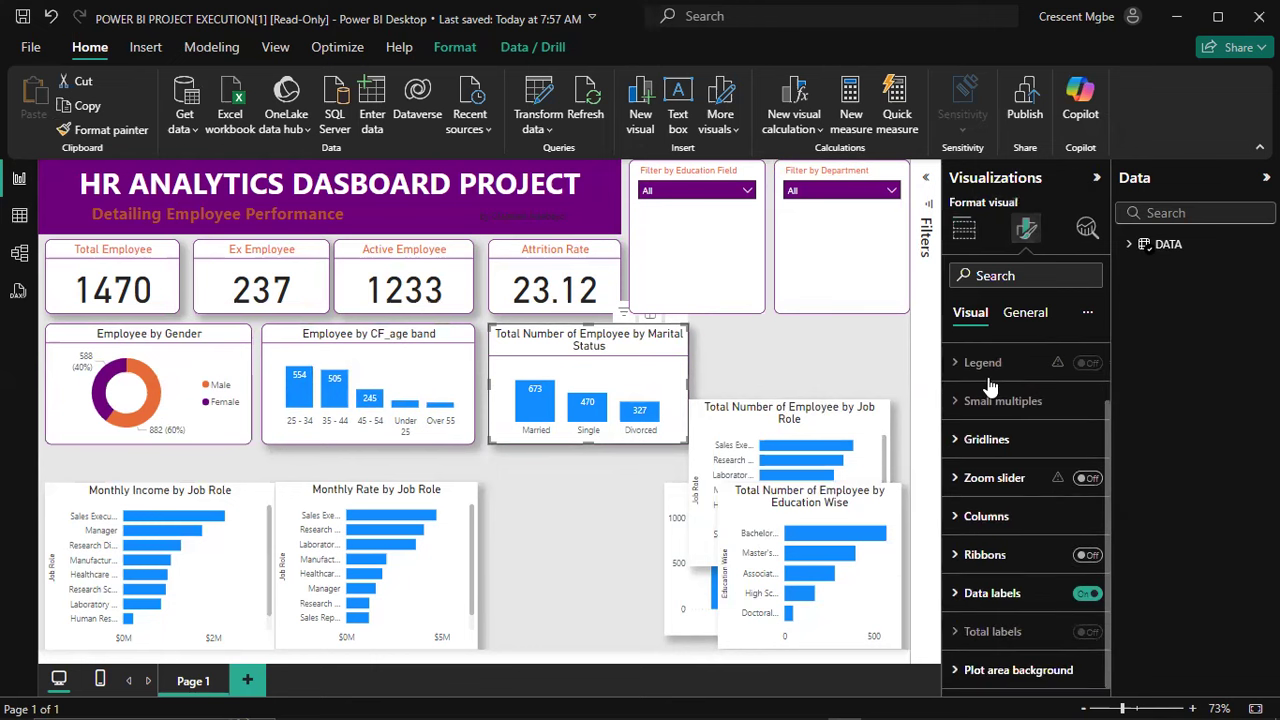
{"action": "left_click", "coordinate": [1022, 314]}
{"action": "left_click", "coordinate": [957, 396]}
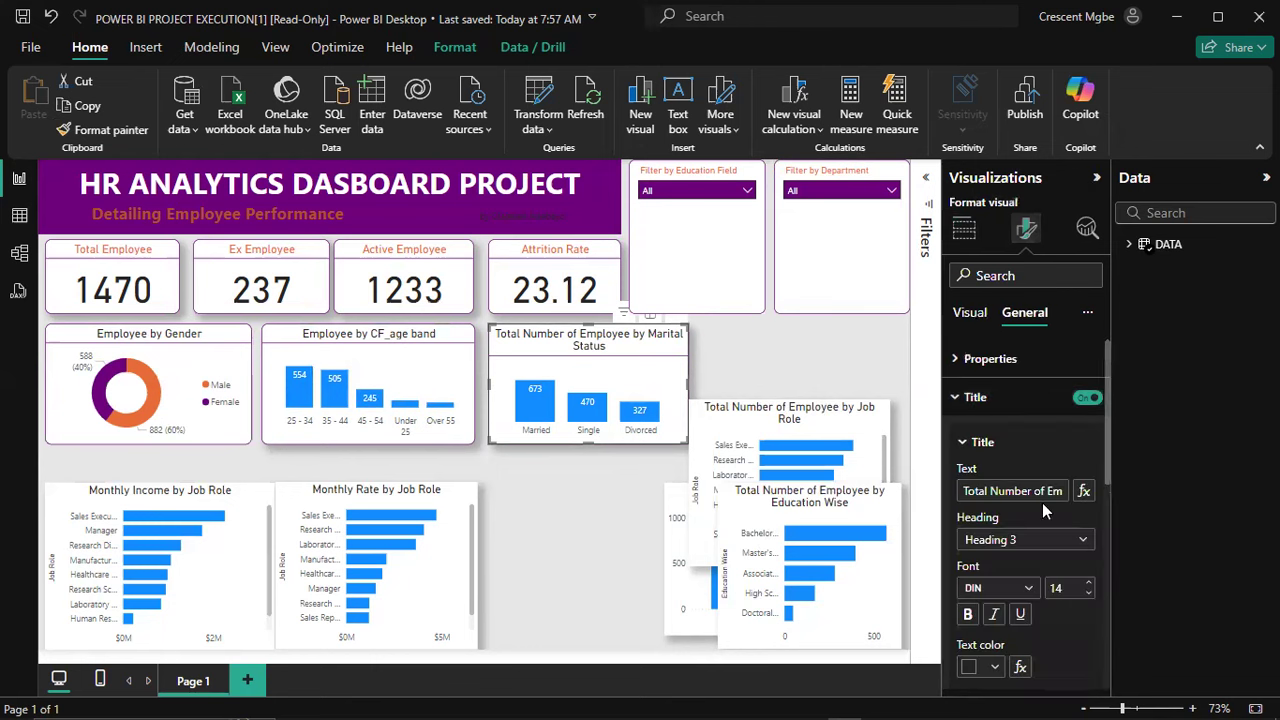
{"action": "left_click", "coordinate": [1048, 489]}
{"action": "key", "text": "BackSpace"}
{"action": "key", "text": "BackSpace"}
{"action": "key", "text": "BackSpace"}
{"action": "key", "text": "BackSpace"}
{"action": "key", "text": "BackSpace"}
{"action": "key", "text": "BackSpace"}
{"action": "key", "text": "BackSpace"}
{"action": "key", "text": "BackSpace"}
{"action": "key", "text": "BackSpace"}
{"action": "key", "text": "BackSpace"}
{"action": "key", "text": "BackSpace"}
{"action": "key", "text": "BackSpace"}
{"action": "key", "text": "BackSpace"}
{"action": "key", "text": "BackSpace"}
{"action": "key", "text": "BackSpace"}
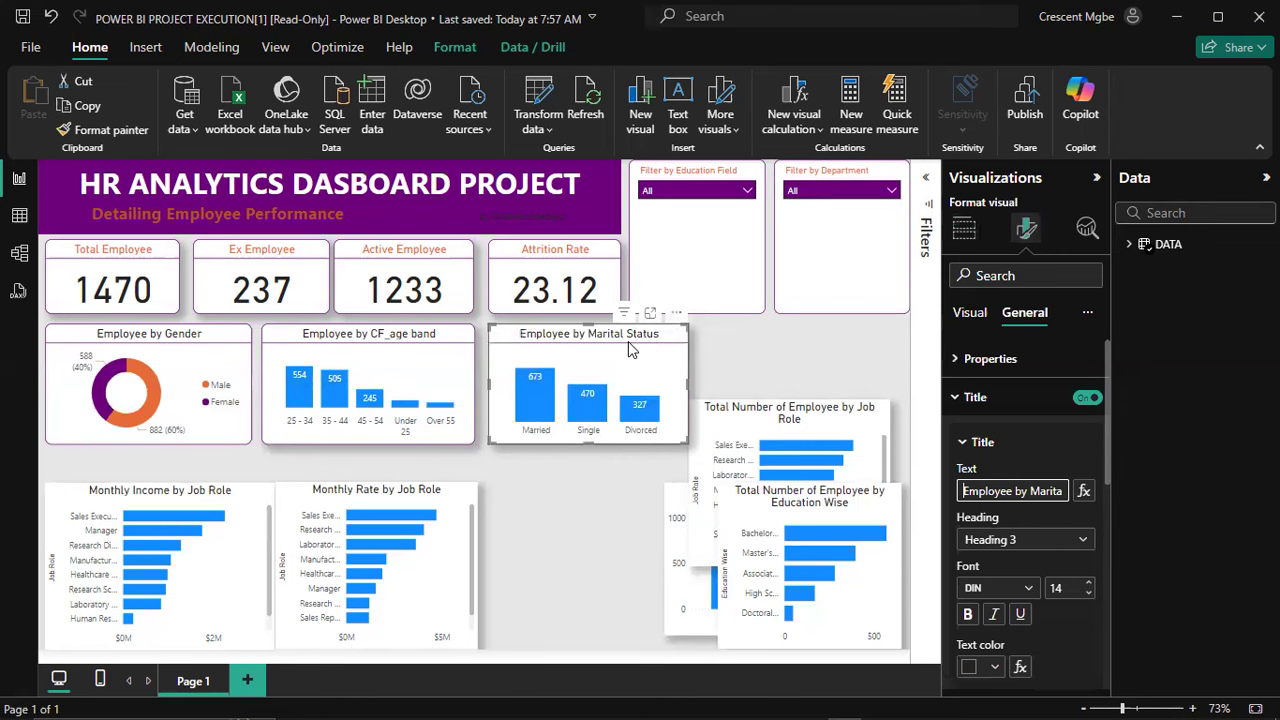
{"action": "left_click", "coordinate": [583, 469]}
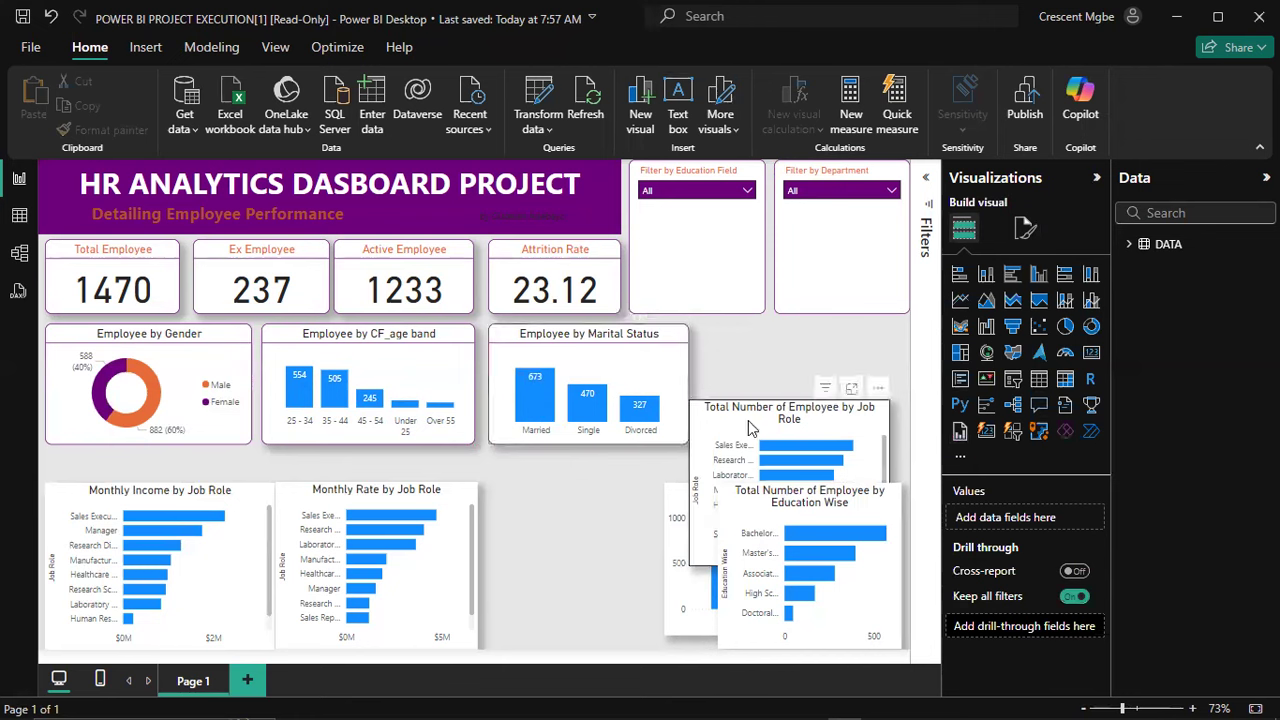
Step: Move the job role employee chart aside and fit the department chart at the end of the second row
{"action": "left_click_drag", "start_coordinate": [752, 427], "coordinate": [416, 453]}
{"action": "left_click_drag", "start_coordinate": [690, 504], "coordinate": [765, 337]}
{"action": "left_click_drag", "start_coordinate": [907, 468], "coordinate": [913, 442]}
Step: Copy the Employee by Marital Status chart's formatting onto the department chart with Format painter
{"action": "left_click", "coordinate": [635, 350]}
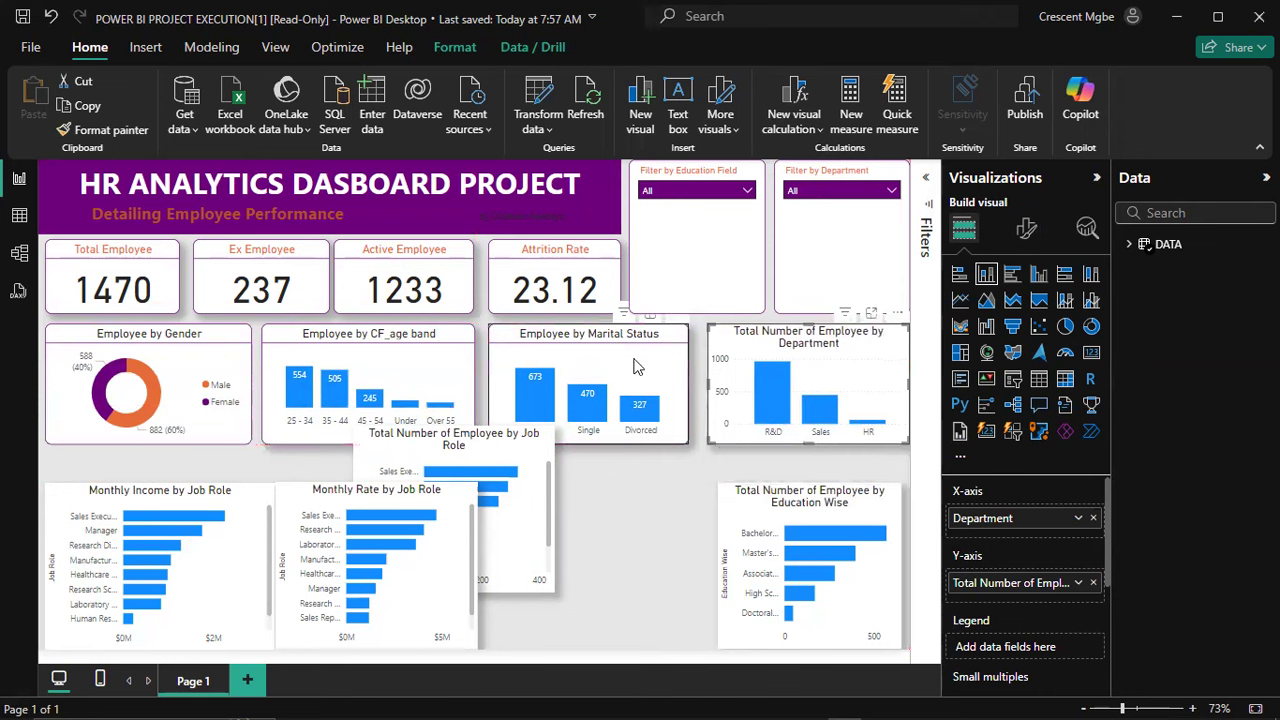
{"action": "left_click", "coordinate": [110, 130]}
{"action": "left_click", "coordinate": [862, 360]}
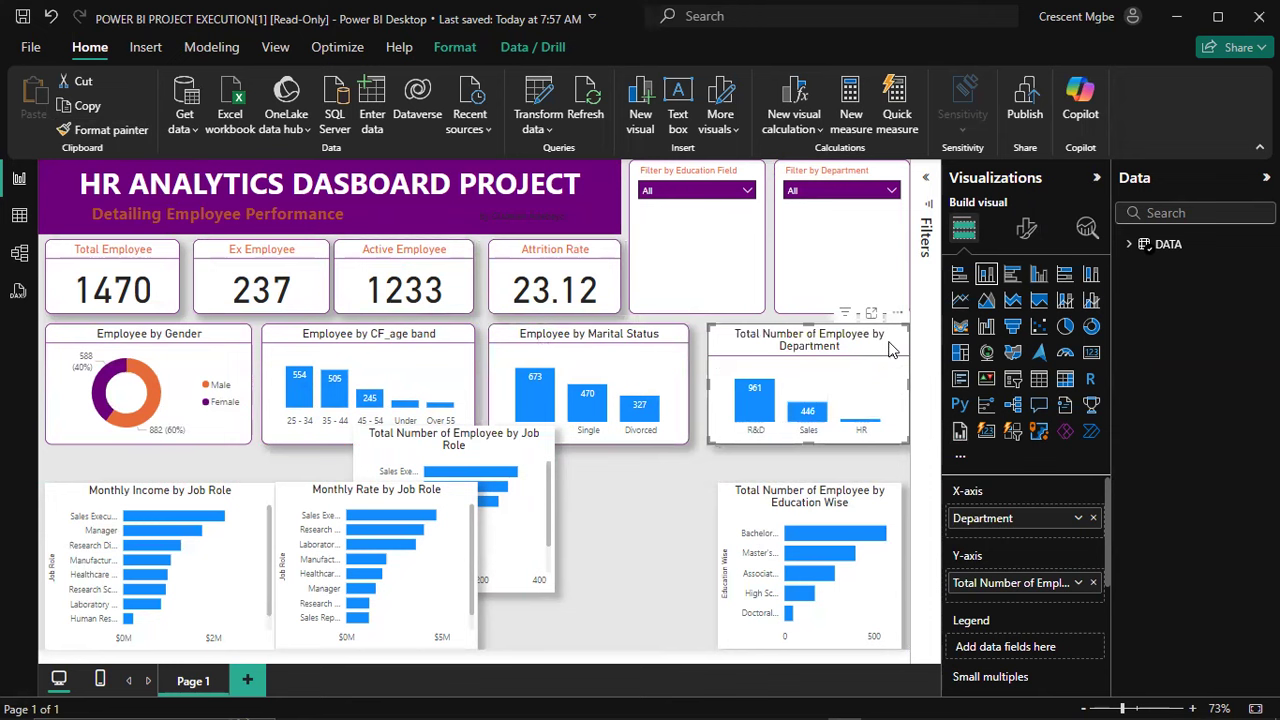
Step: Shorten the department chart's title to "Employee by Department"
{"action": "left_click", "coordinate": [1026, 230]}
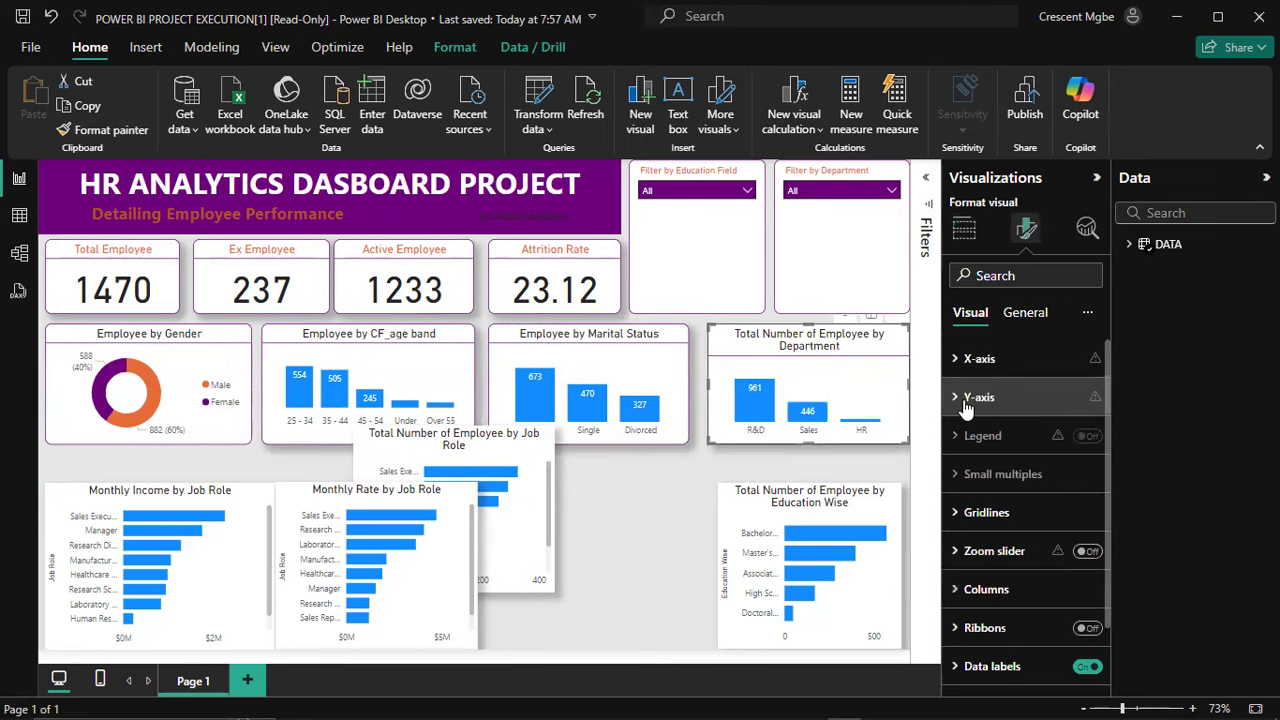
{"action": "scroll", "coordinate": [965, 401], "scroll_direction": "down", "scroll_amount": 1}
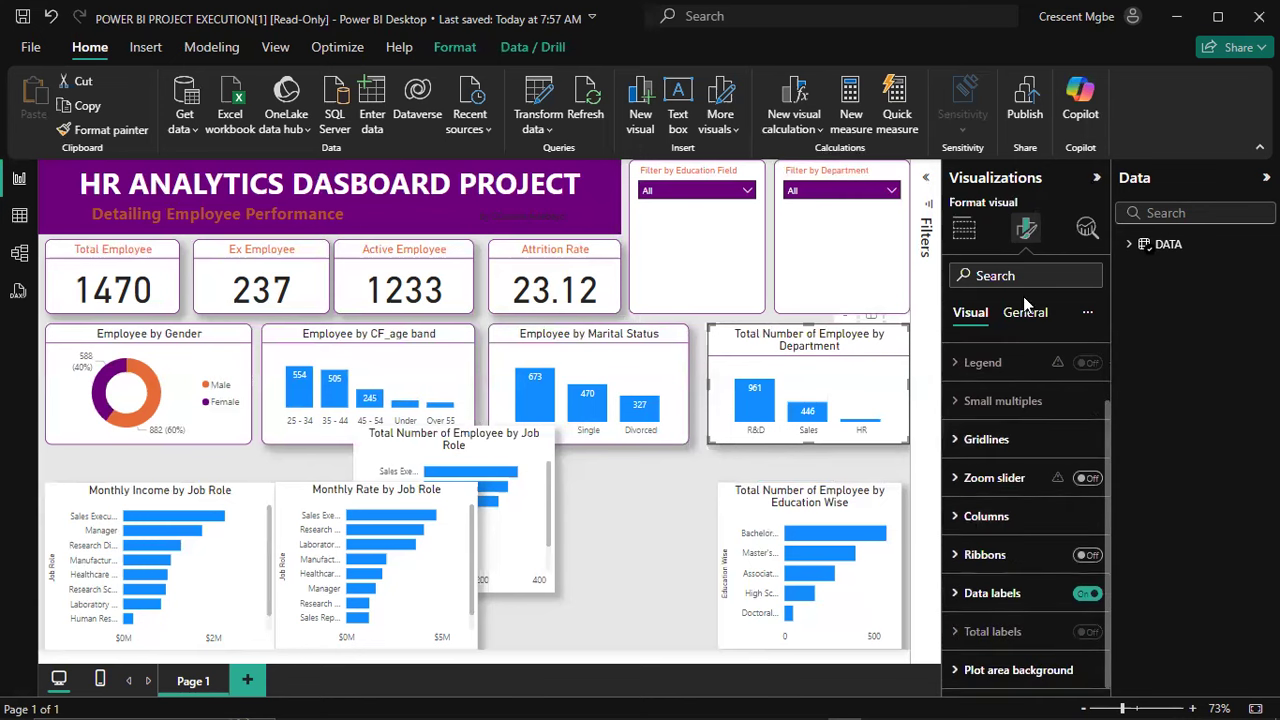
{"action": "left_click", "coordinate": [1023, 312]}
{"action": "left_click", "coordinate": [965, 405]}
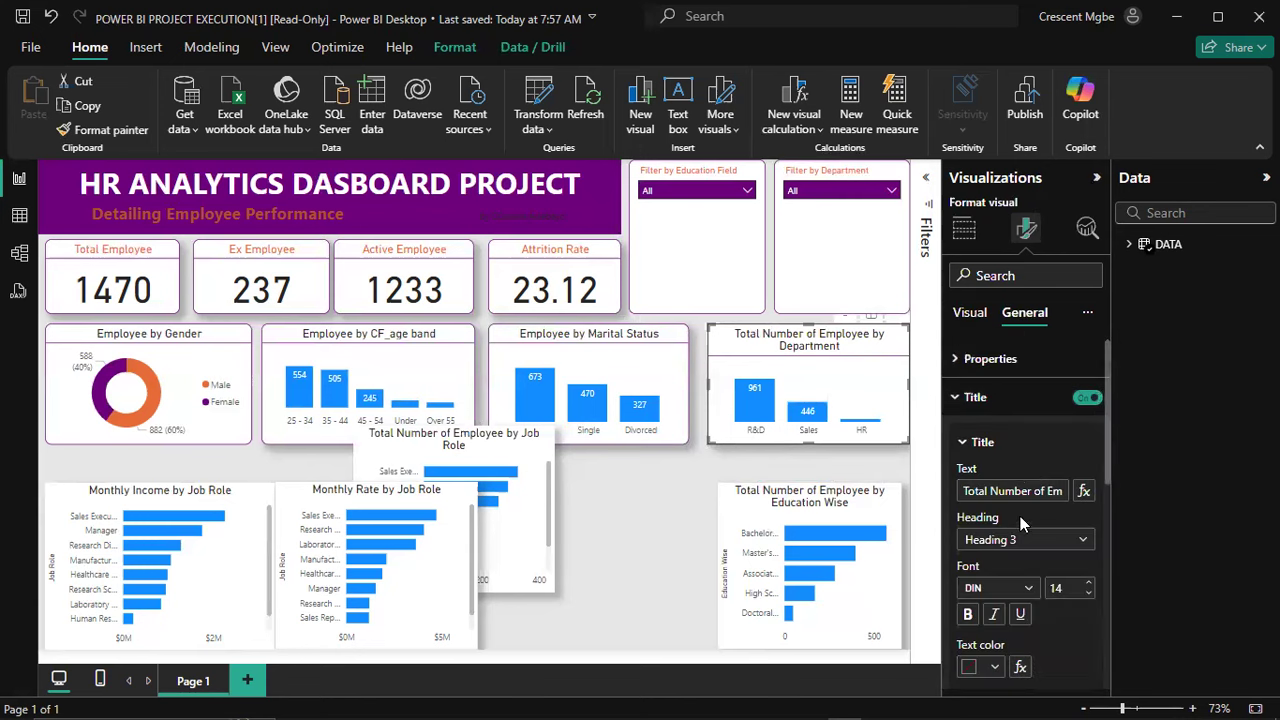
{"action": "left_click", "coordinate": [1048, 490]}
{"action": "key", "text": "ctrl+BackSpace"}
{"action": "key", "text": "ctrl+BackSpace"}
{"action": "key", "text": "ctrl+BackSpace"}
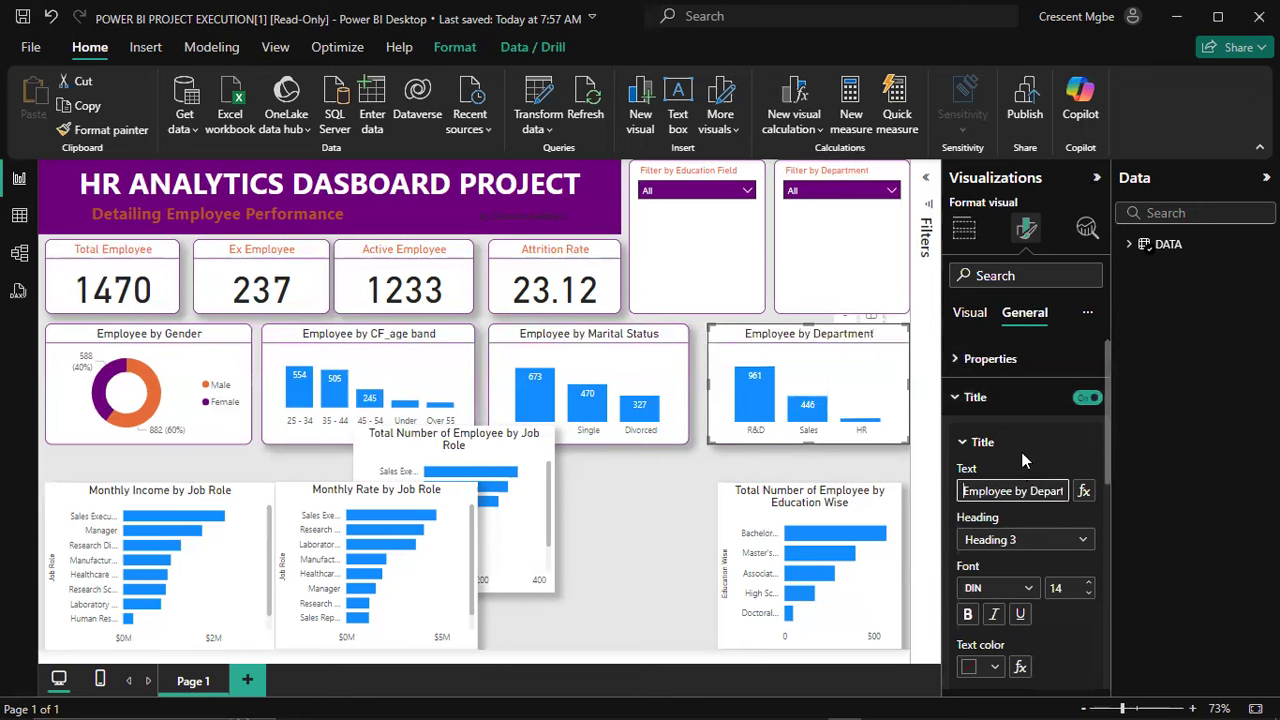
{"action": "left_click", "coordinate": [650, 500]}
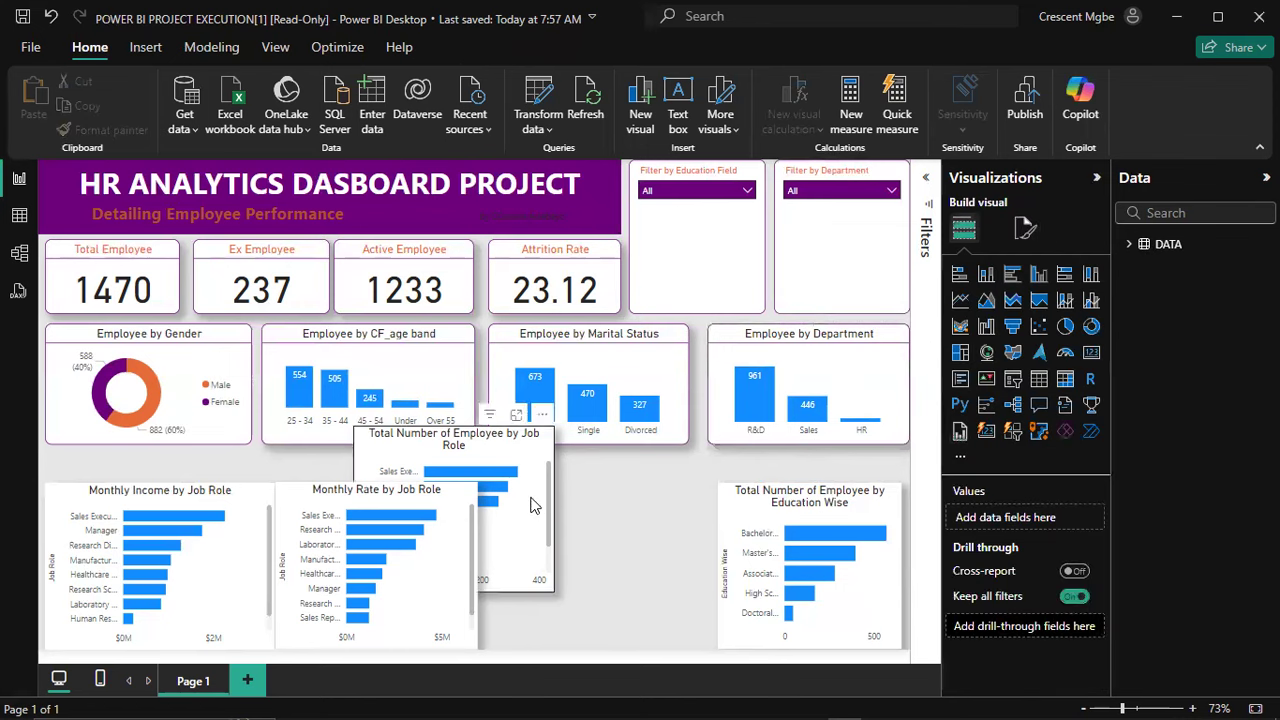
Step: Clear the other job role charts aside, then move the Monthly Income by Job Role chart up beneath the gender chart and enlarge it
{"action": "left_click_drag", "start_coordinate": [532, 505], "coordinate": [786, 339]}
{"action": "left_click_drag", "start_coordinate": [418, 518], "coordinate": [764, 388]}
{"action": "mouse_move", "coordinate": [240, 546]}
{"action": "left_mouse_down"}
{"action": "mouse_move", "coordinate": [263, 524]}
{"action": "mouse_move", "coordinate": [246, 531]}
{"action": "left_mouse_up"}
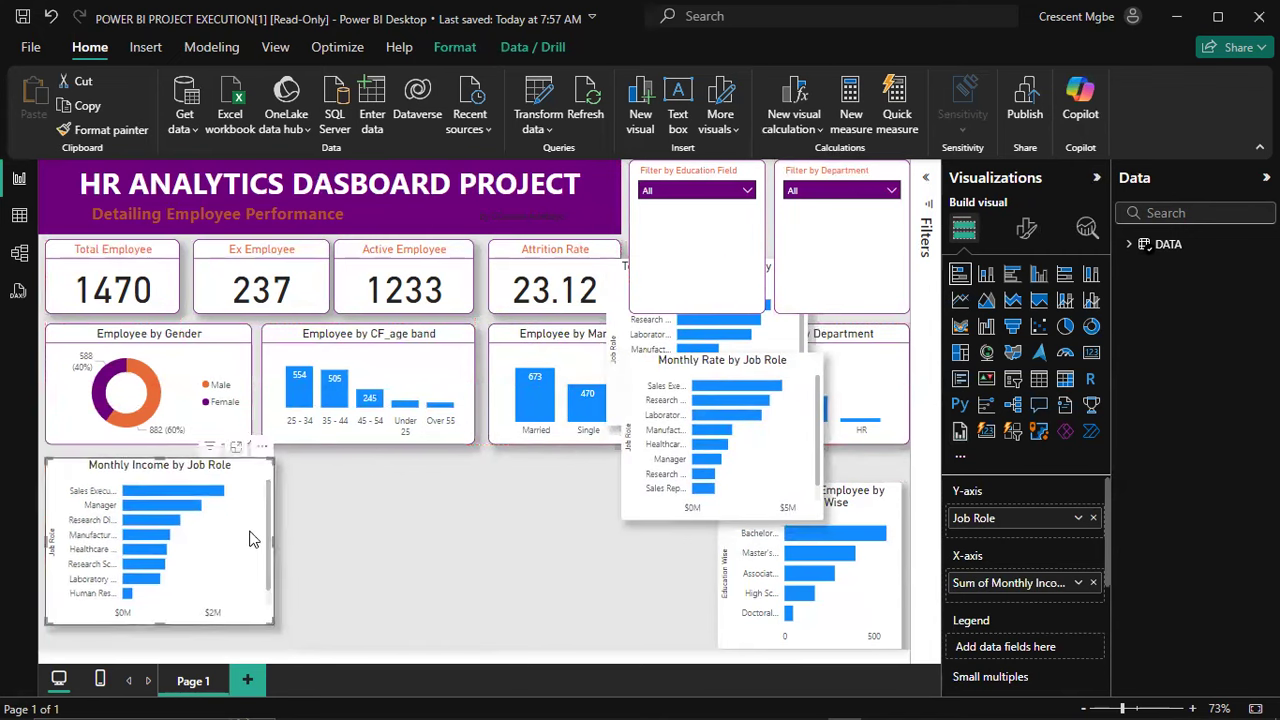
{"action": "left_click_drag", "start_coordinate": [273, 622], "coordinate": [282, 644]}
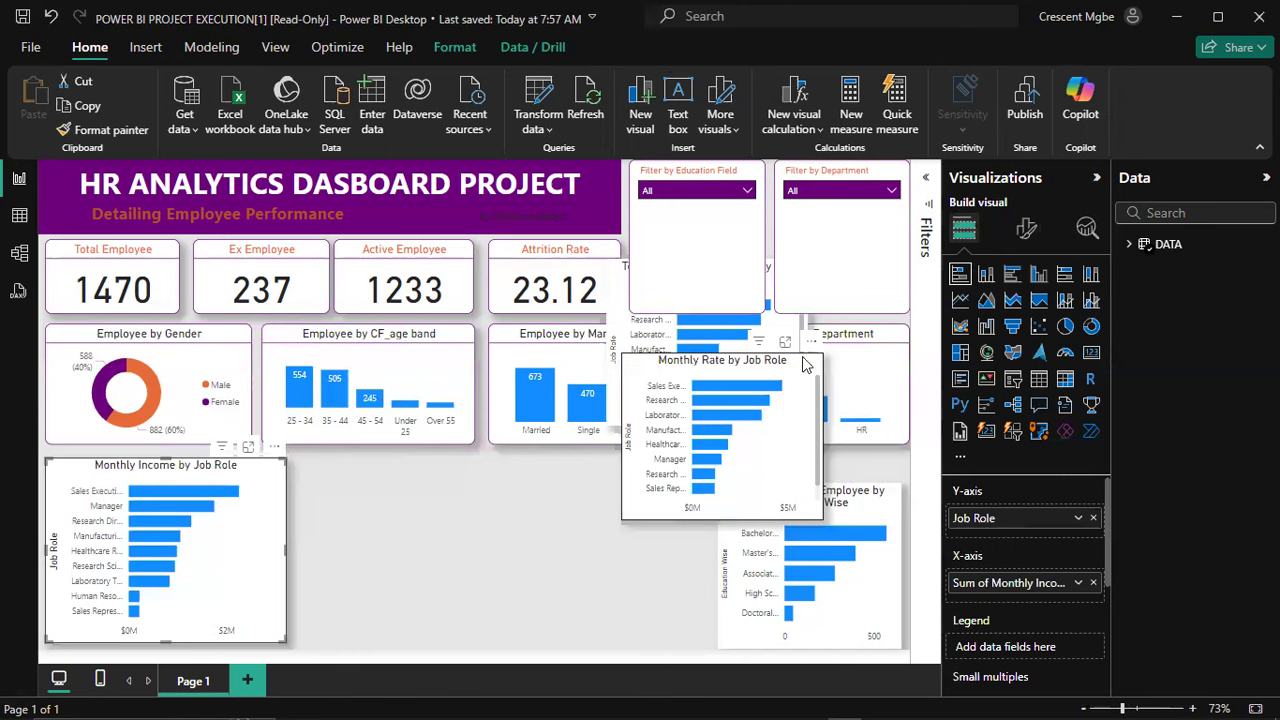
Step: Line up the Monthly Rate by Job Role and Education Wise charts beside the Monthly Income chart and enlarge both to its height
{"action": "left_click_drag", "start_coordinate": [806, 364], "coordinate": [486, 470]}
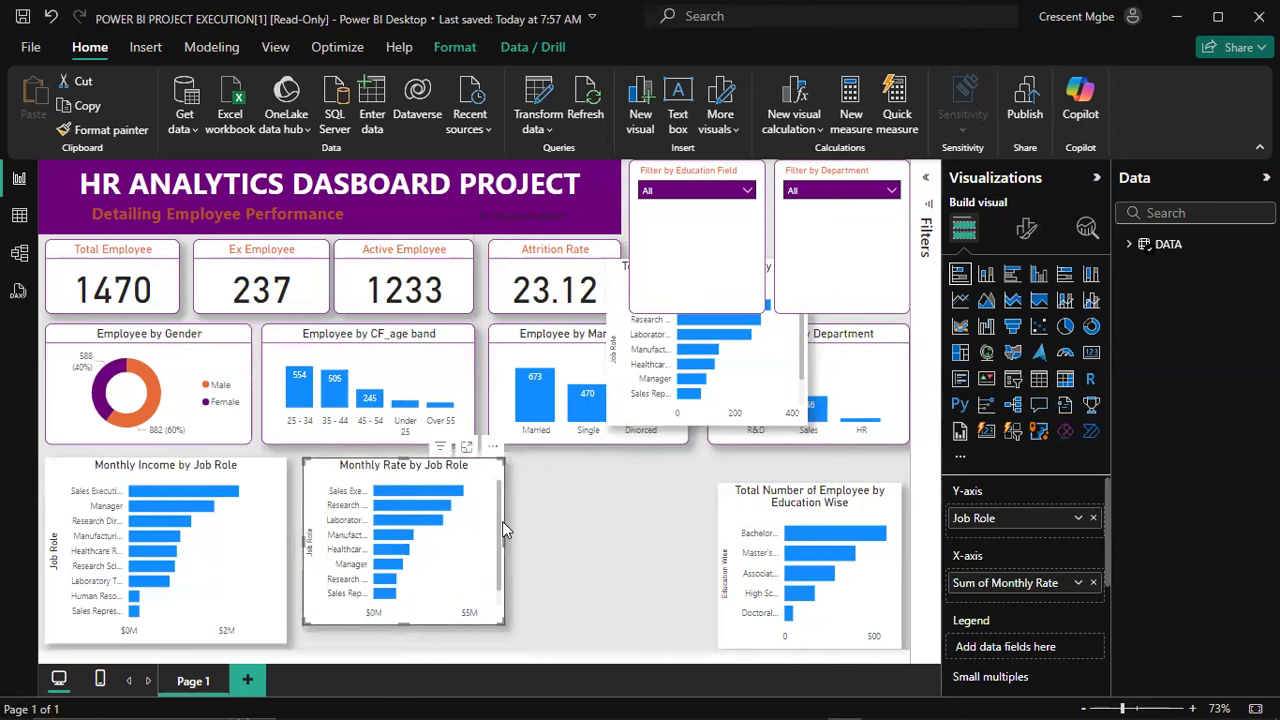
{"action": "left_click_drag", "start_coordinate": [505, 624], "coordinate": [518, 648]}
{"action": "left_click_drag", "start_coordinate": [818, 494], "coordinate": [643, 470]}
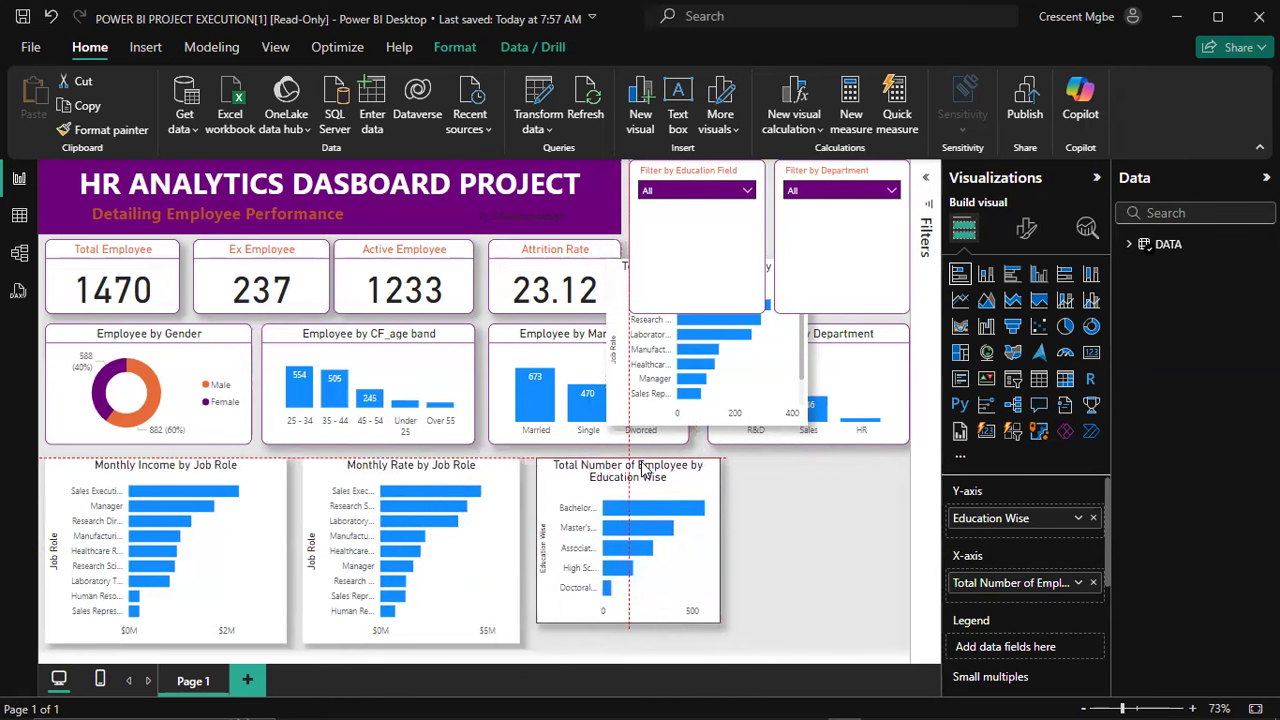
{"action": "left_click_drag", "start_coordinate": [641, 470], "coordinate": [641, 470]}
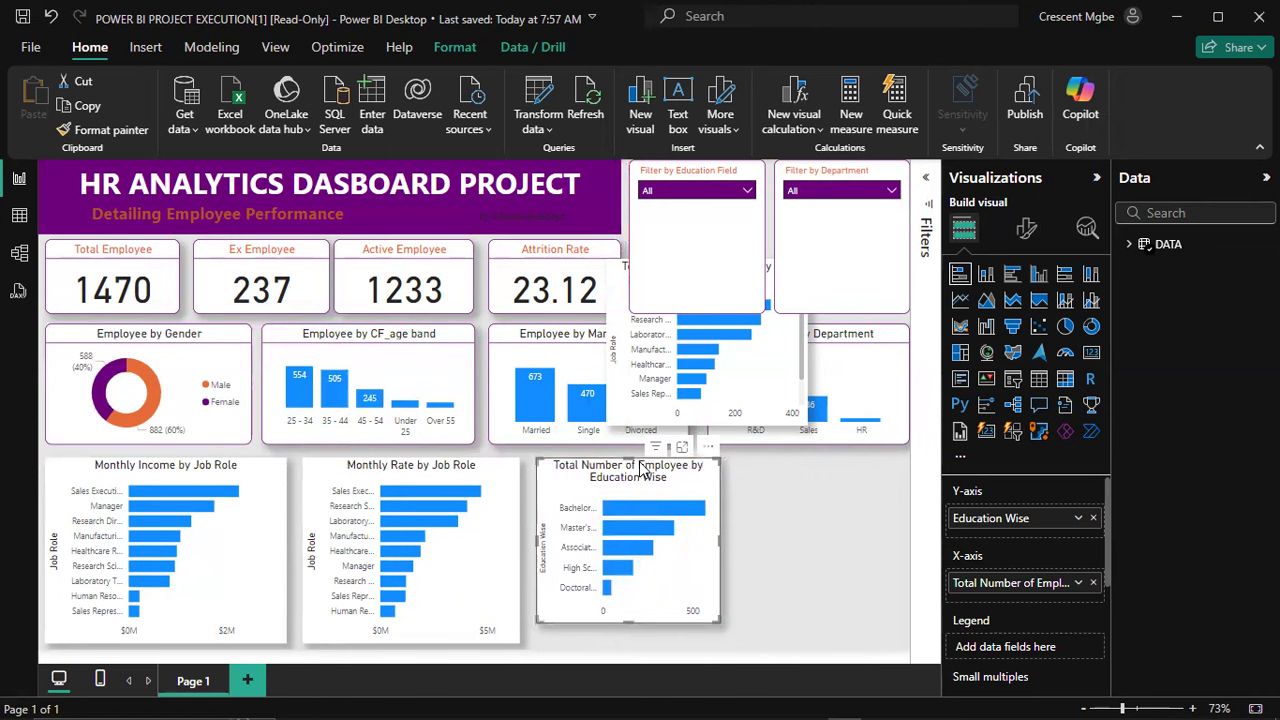
{"action": "left_click_drag", "start_coordinate": [720, 622], "coordinate": [727, 642]}
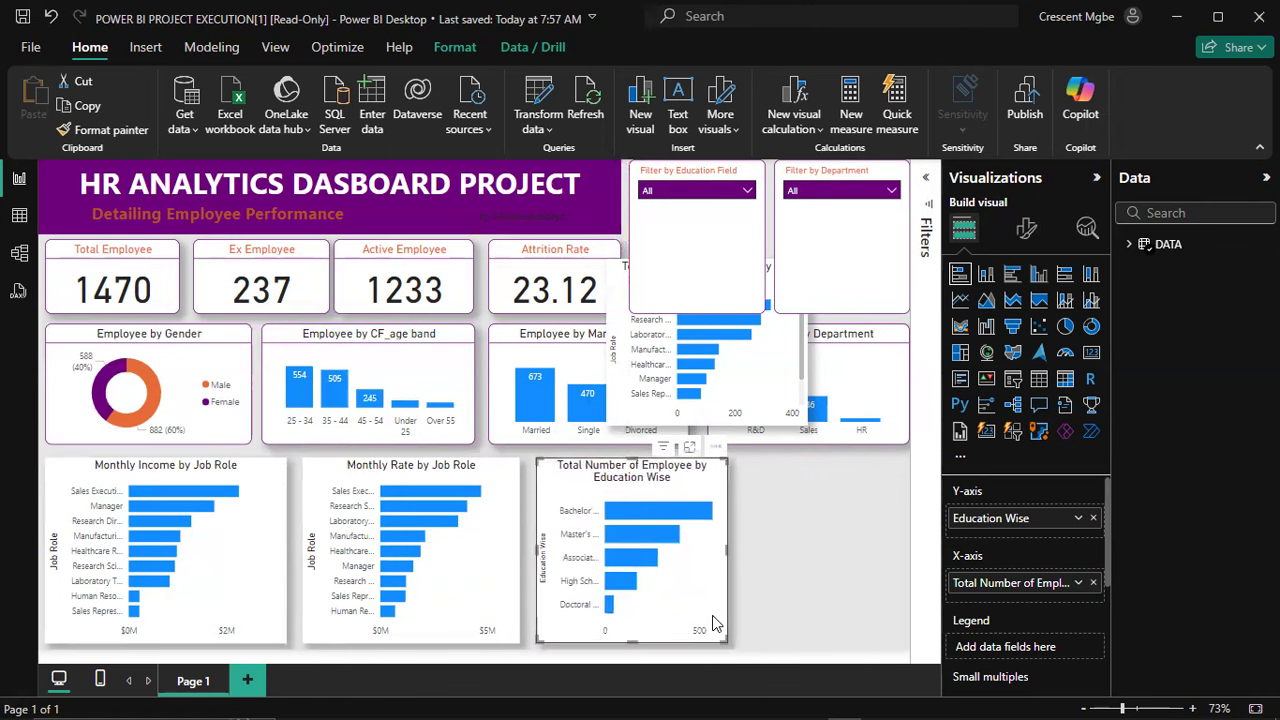
Step: Fit the job role employee chart at the end of the bottom row, narrowing the Education Wise chart to make room
{"action": "left_click_drag", "start_coordinate": [764, 370], "coordinate": [843, 522]}
{"action": "mouse_move", "coordinate": [911, 619]}
{"action": "left_mouse_down"}
{"action": "mouse_move", "coordinate": [890, 622]}
{"action": "mouse_move", "coordinate": [902, 624]}
{"action": "left_mouse_up"}
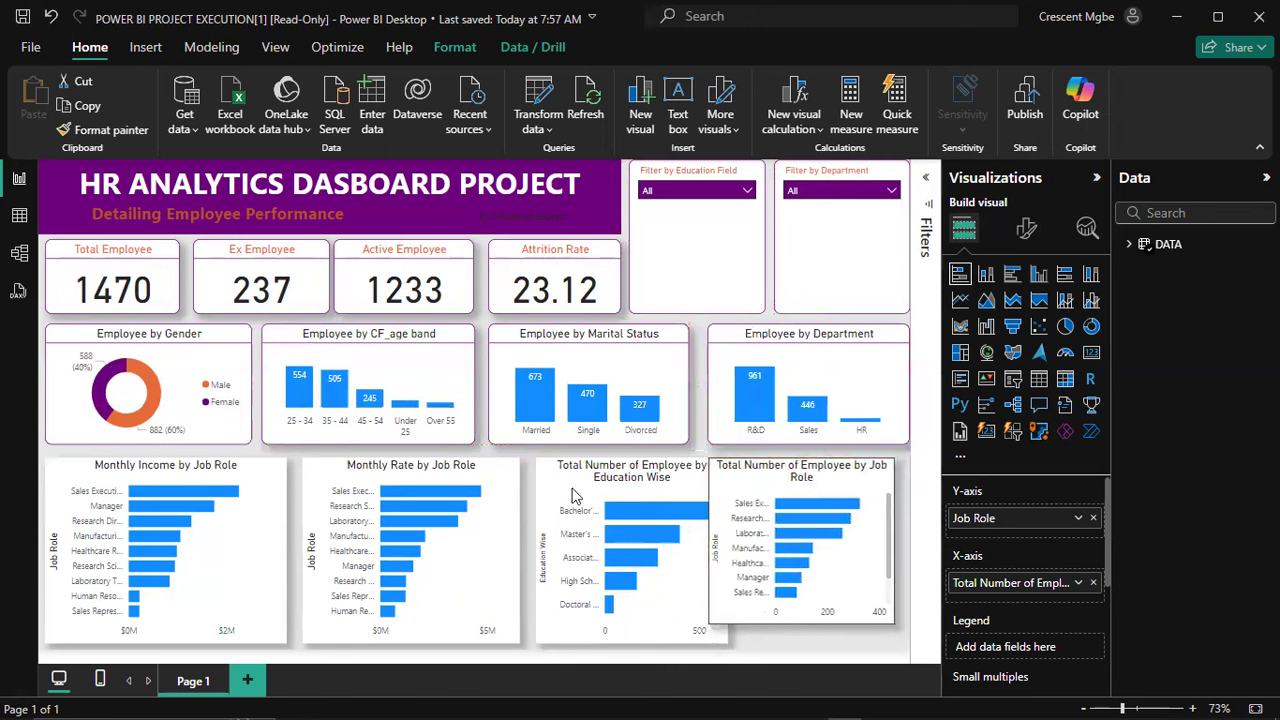
{"action": "left_click", "coordinate": [726, 634]}
{"action": "left_click_drag", "start_coordinate": [727, 641], "coordinate": [717, 643]}
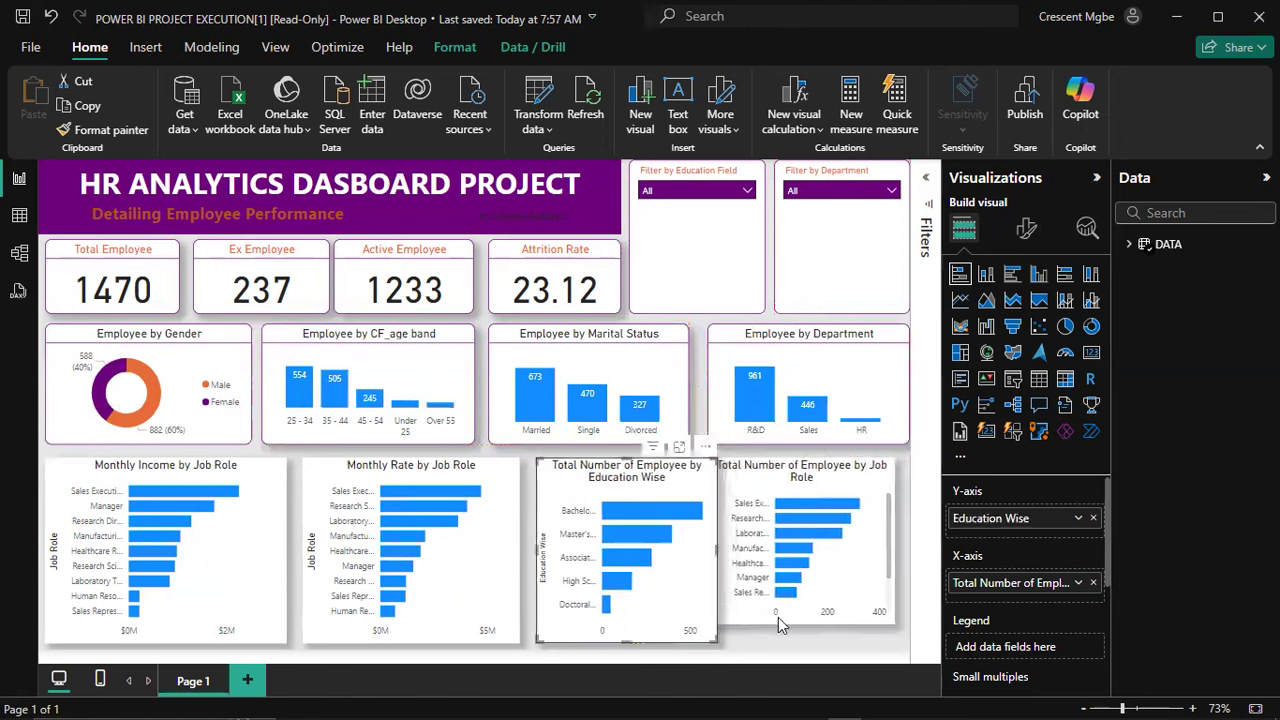
{"action": "left_click_drag", "start_coordinate": [845, 487], "coordinate": [868, 488]}
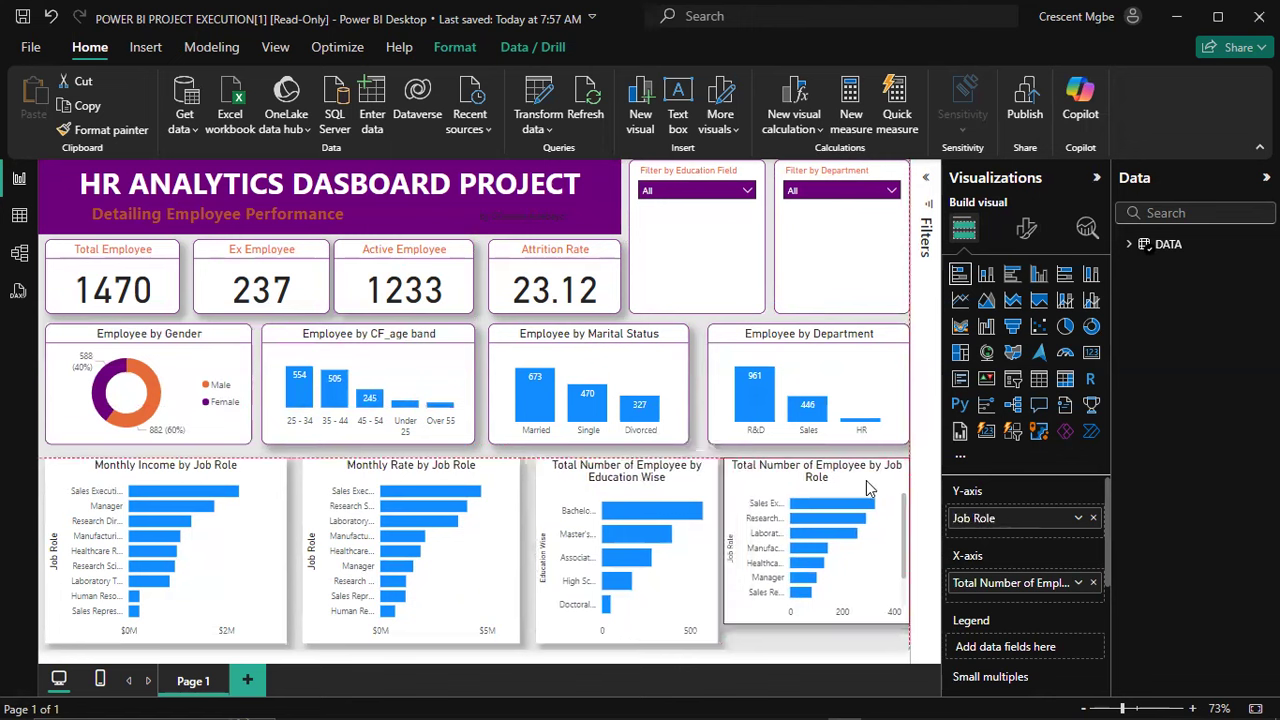
{"action": "left_click_drag", "start_coordinate": [906, 621], "coordinate": [911, 648]}
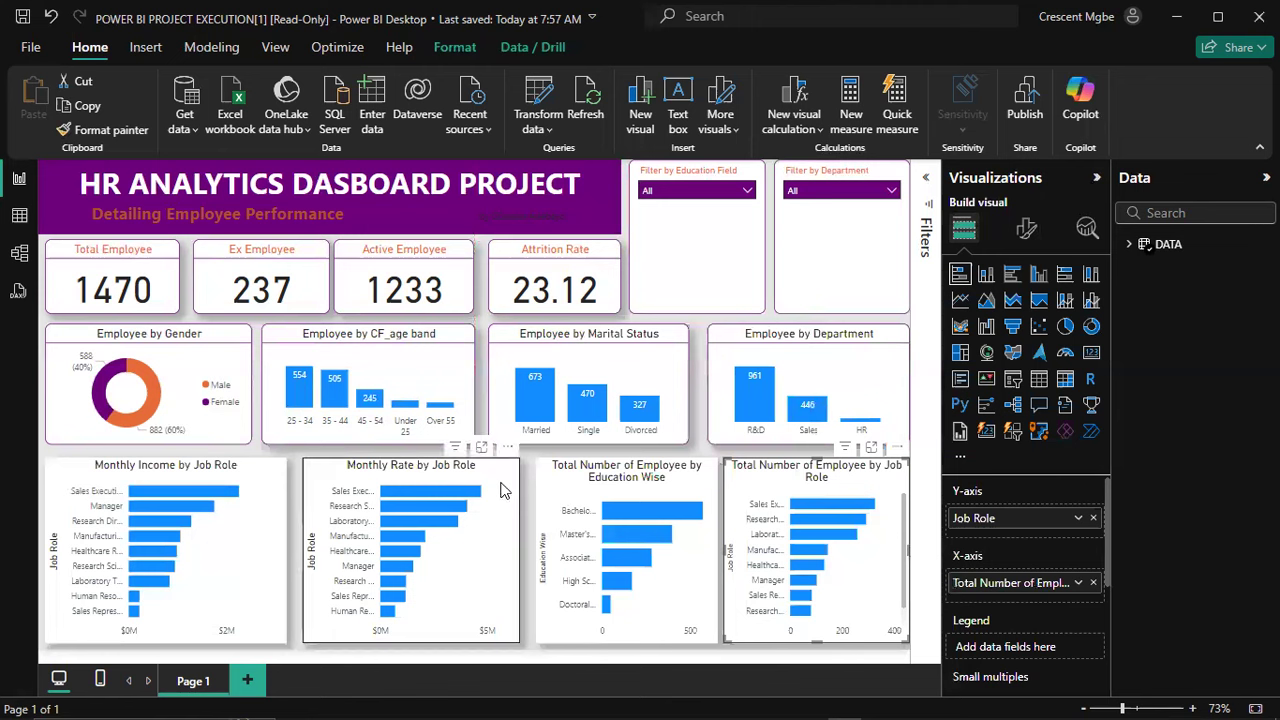
{"action": "left_click", "coordinate": [472, 485]}
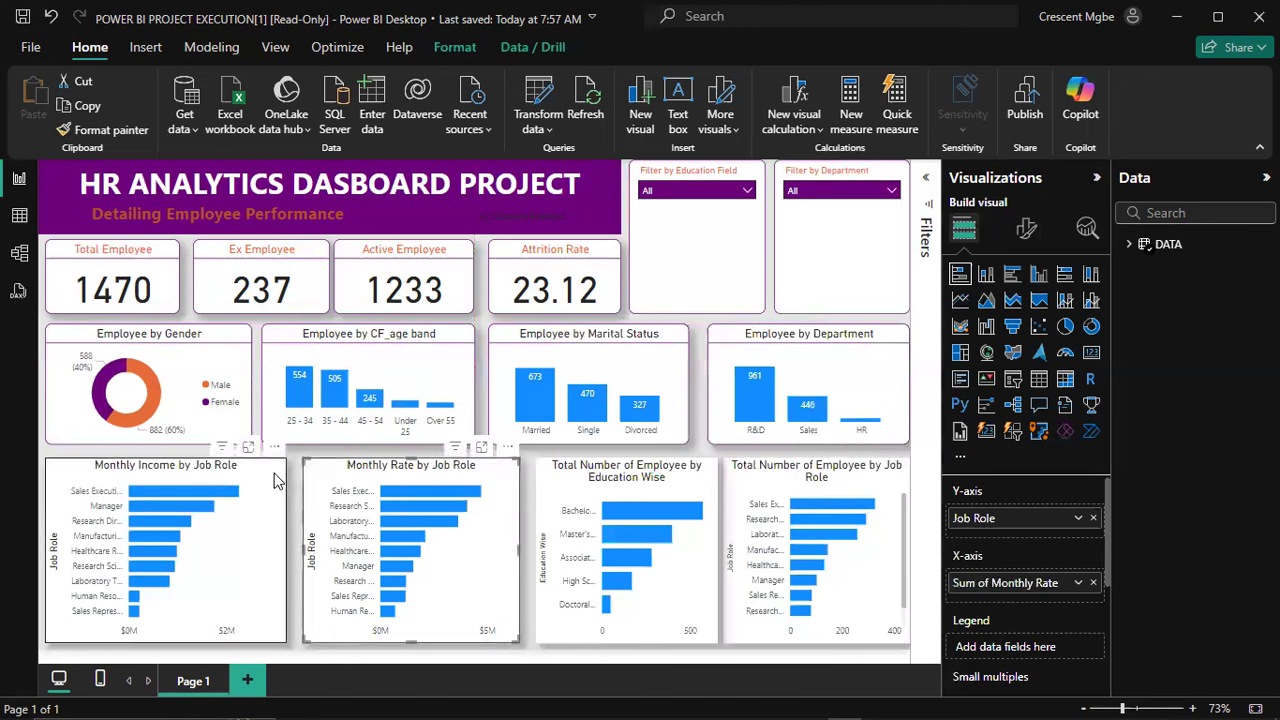
Step: Narrow the Monthly Income by Job Role chart and shift the Monthly Rate and Education Wise charts over to even out the gaps
{"action": "left_click", "coordinate": [277, 481]}
{"action": "left_click_drag", "start_coordinate": [286, 548], "coordinate": [274, 548]}
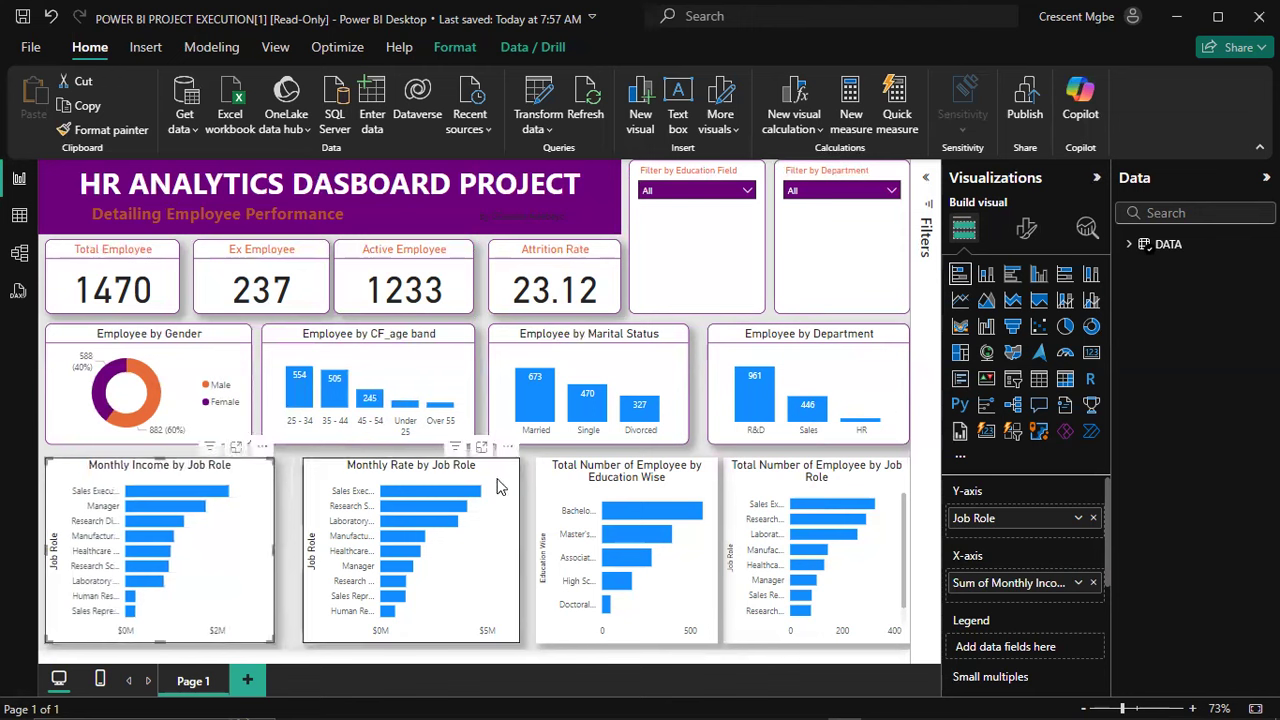
{"action": "left_click_drag", "start_coordinate": [500, 488], "coordinate": [484, 487]}
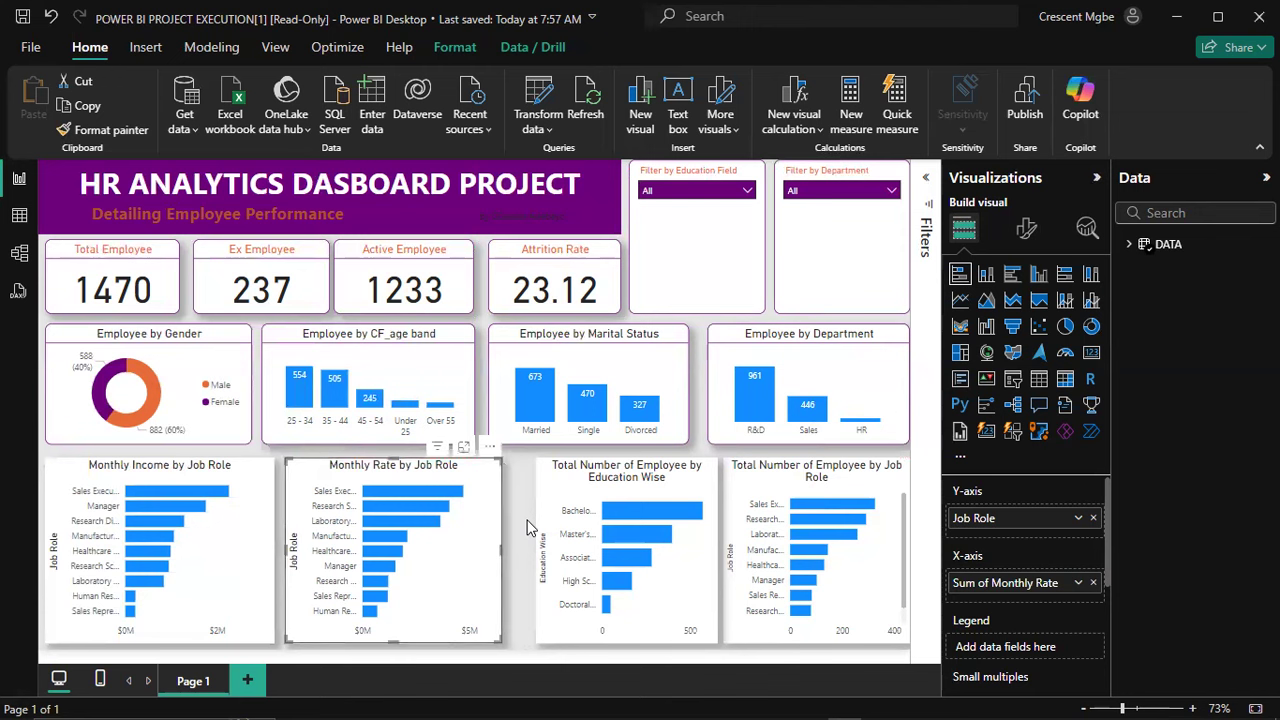
{"action": "left_click_drag", "start_coordinate": [700, 483], "coordinate": [676, 484]}
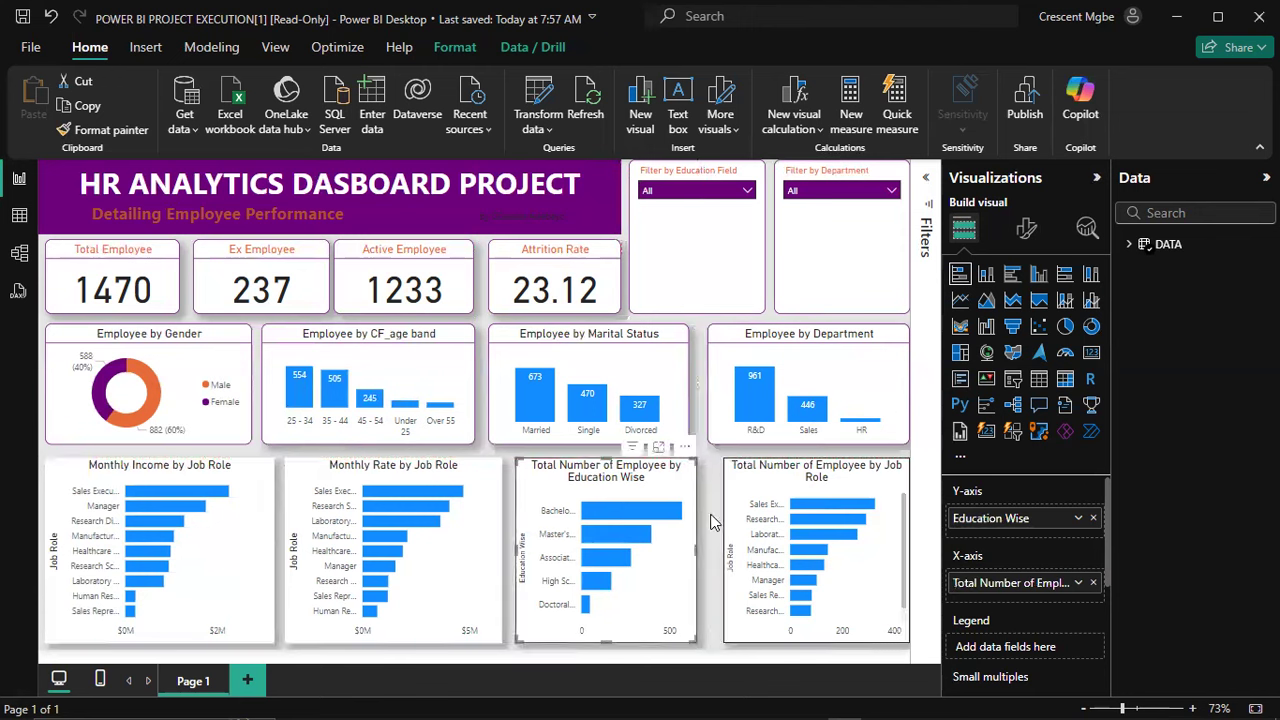
Step: Widen the Education Wise chart slightly toward the job role employee chart so the bottom row is evenly spaced
{"action": "left_click", "coordinate": [713, 477]}
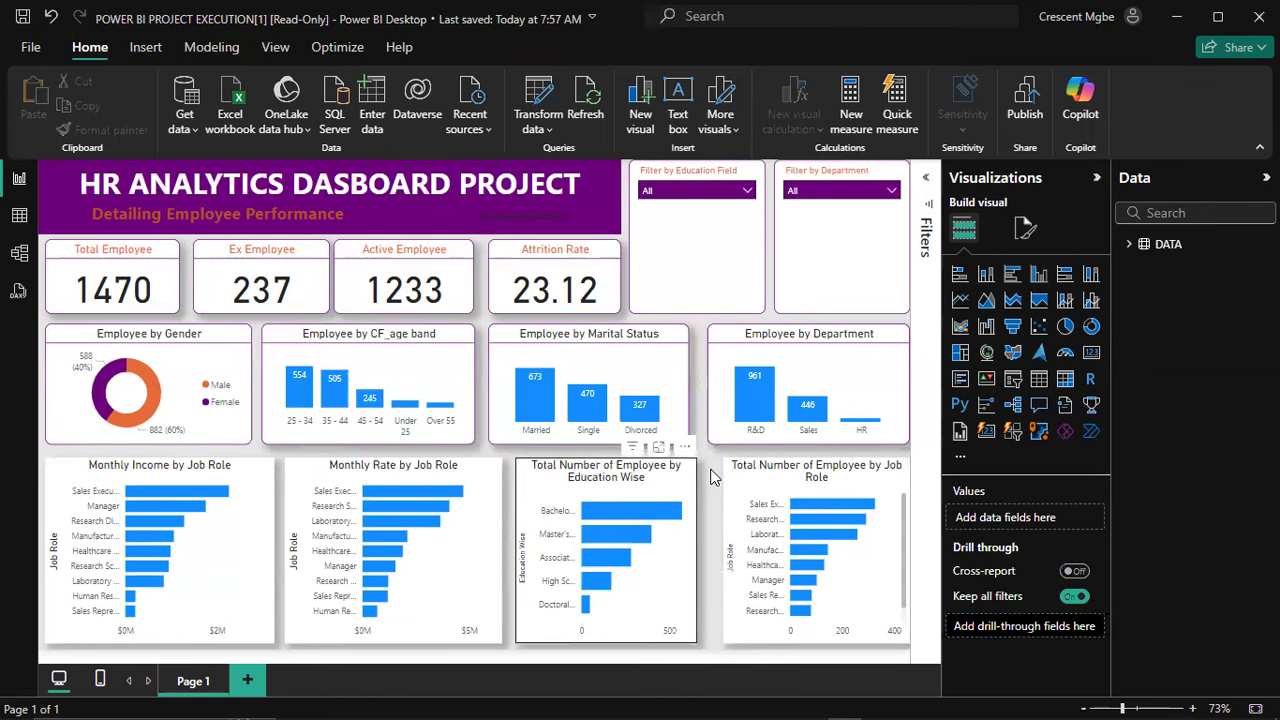
{"action": "left_click_drag", "start_coordinate": [711, 477], "coordinate": [700, 477]}
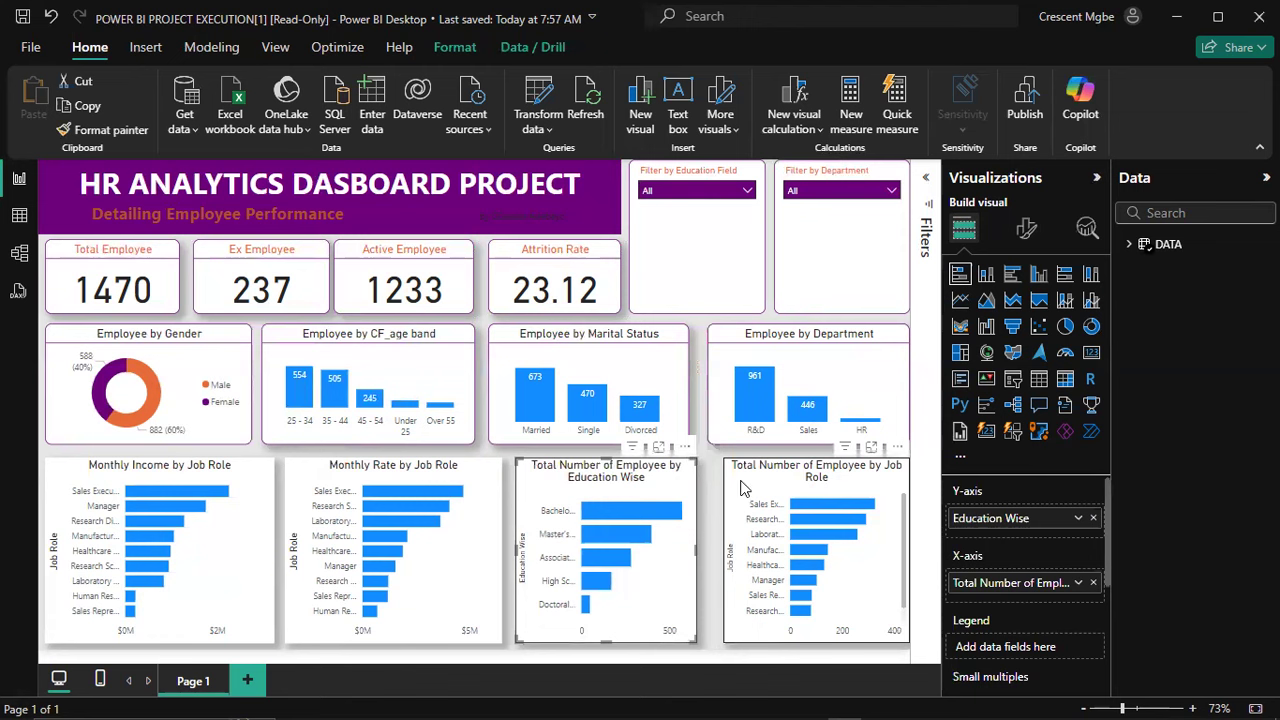
{"action": "left_click", "coordinate": [741, 488]}
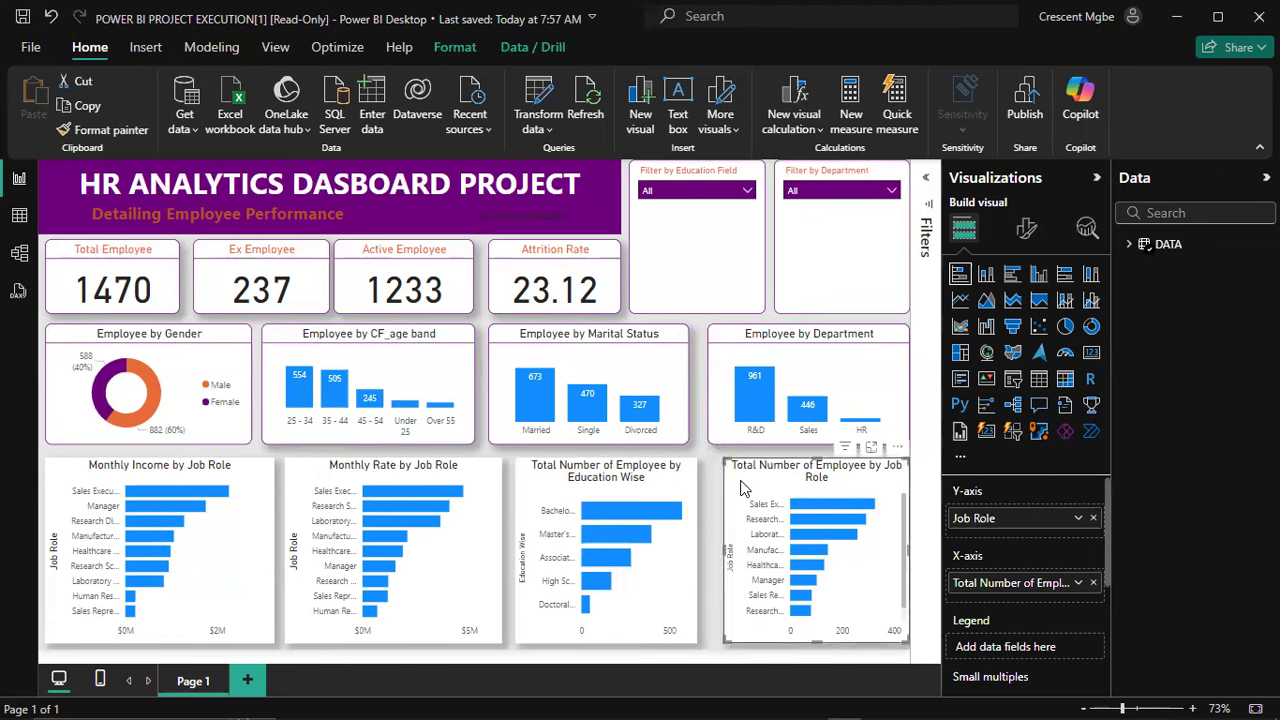
{"action": "left_click", "coordinate": [741, 483]}
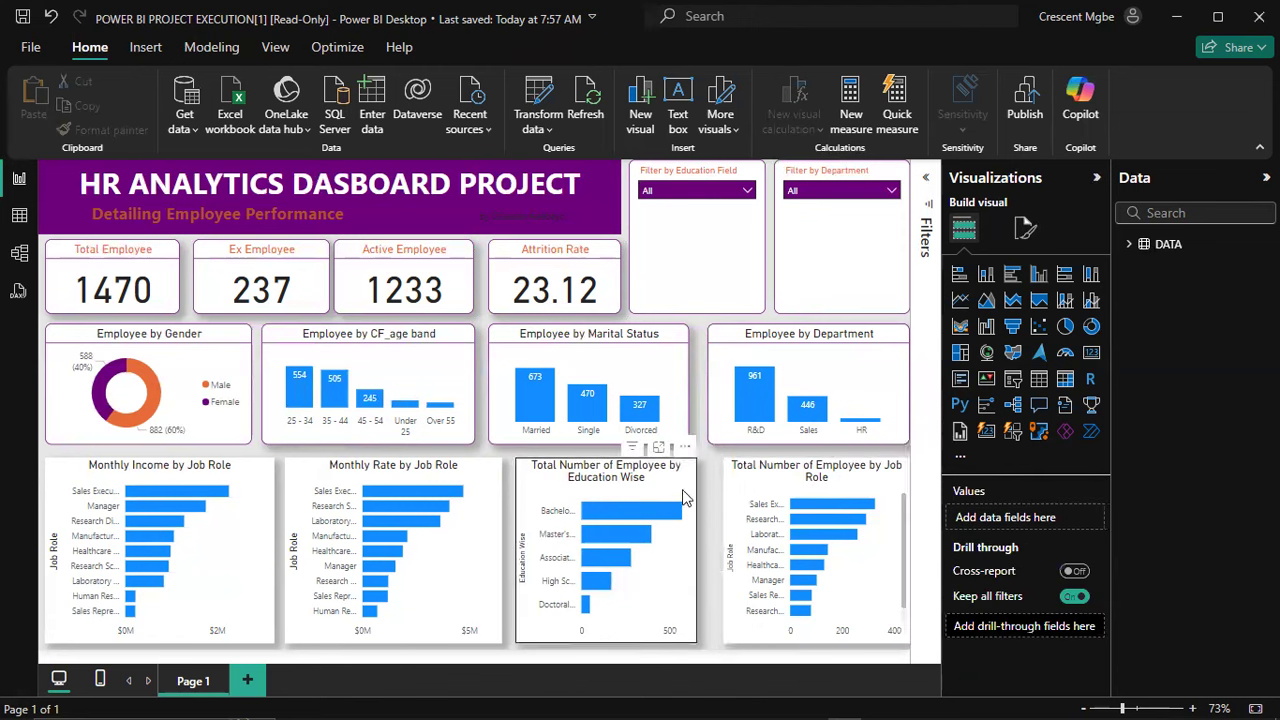
{"action": "left_click", "coordinate": [684, 497]}
{"action": "key", "text": "shift+Right"}
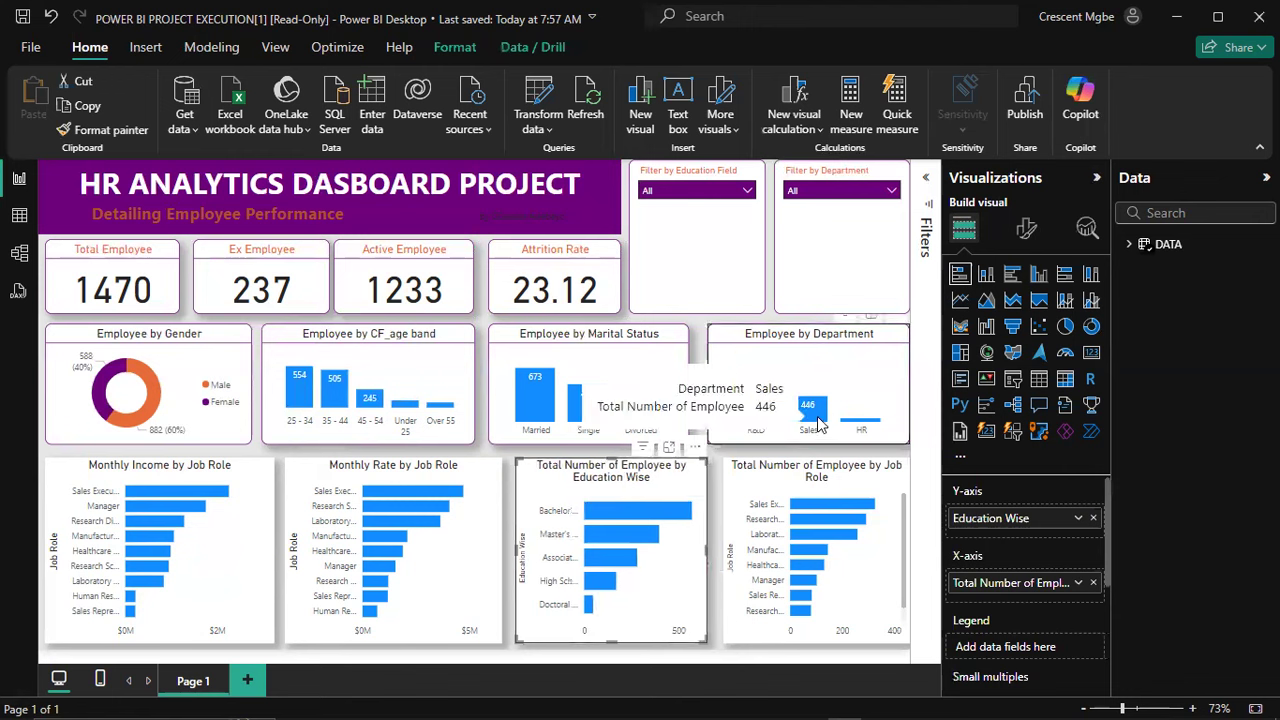
Step: Hide the Y-axis title and the X-axis values on the Monthly Income by Job Role chart
{"action": "left_click", "coordinate": [256, 487]}
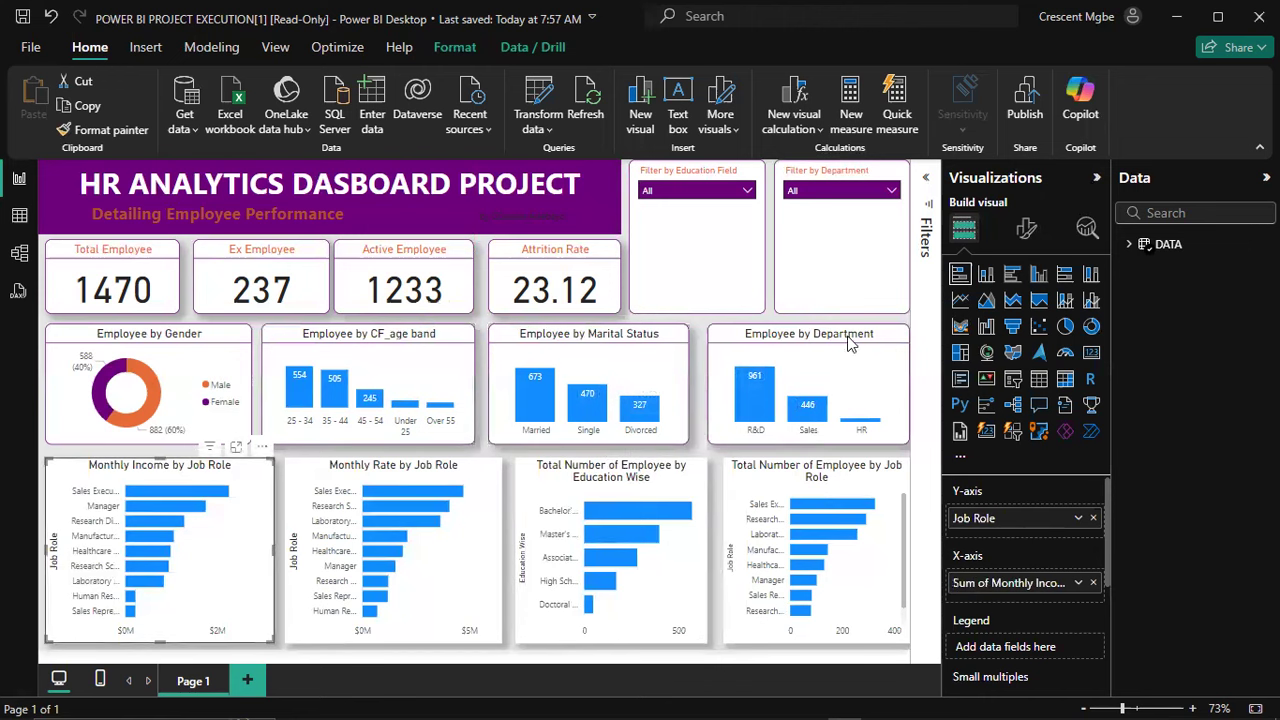
{"action": "left_click", "coordinate": [1028, 228]}
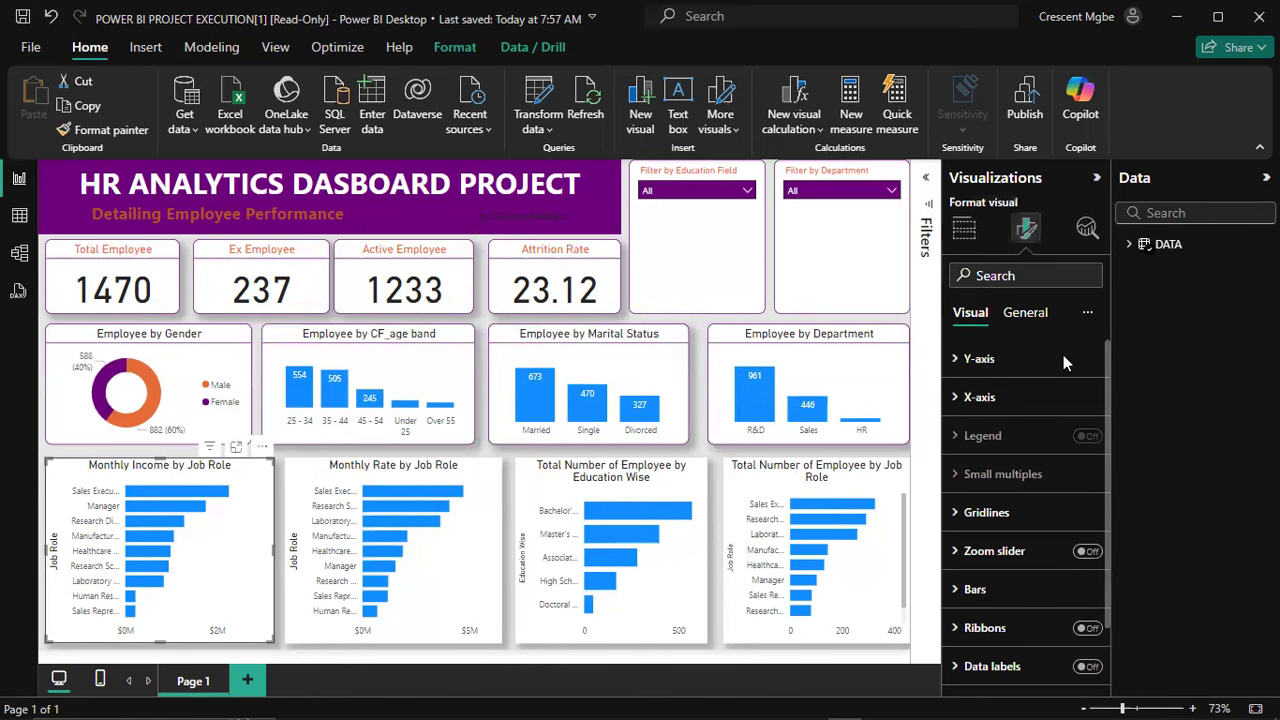
{"action": "left_click", "coordinate": [958, 358]}
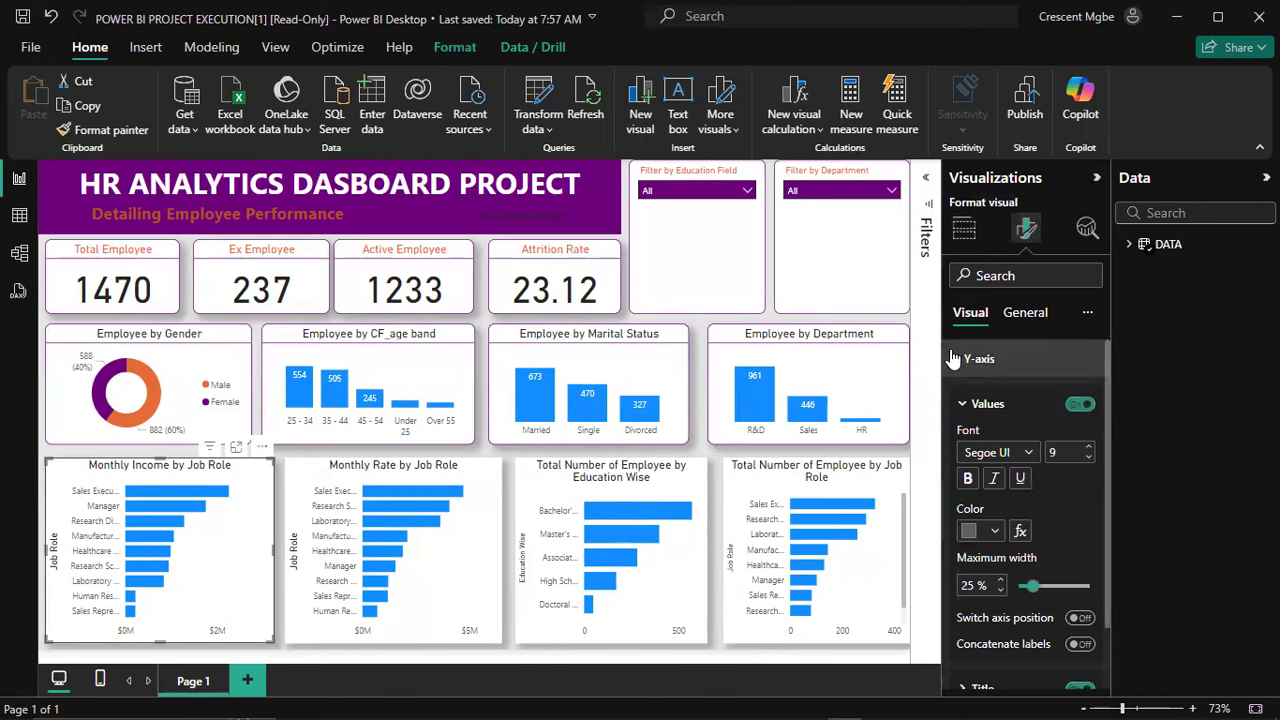
{"action": "left_click", "coordinate": [1080, 688]}
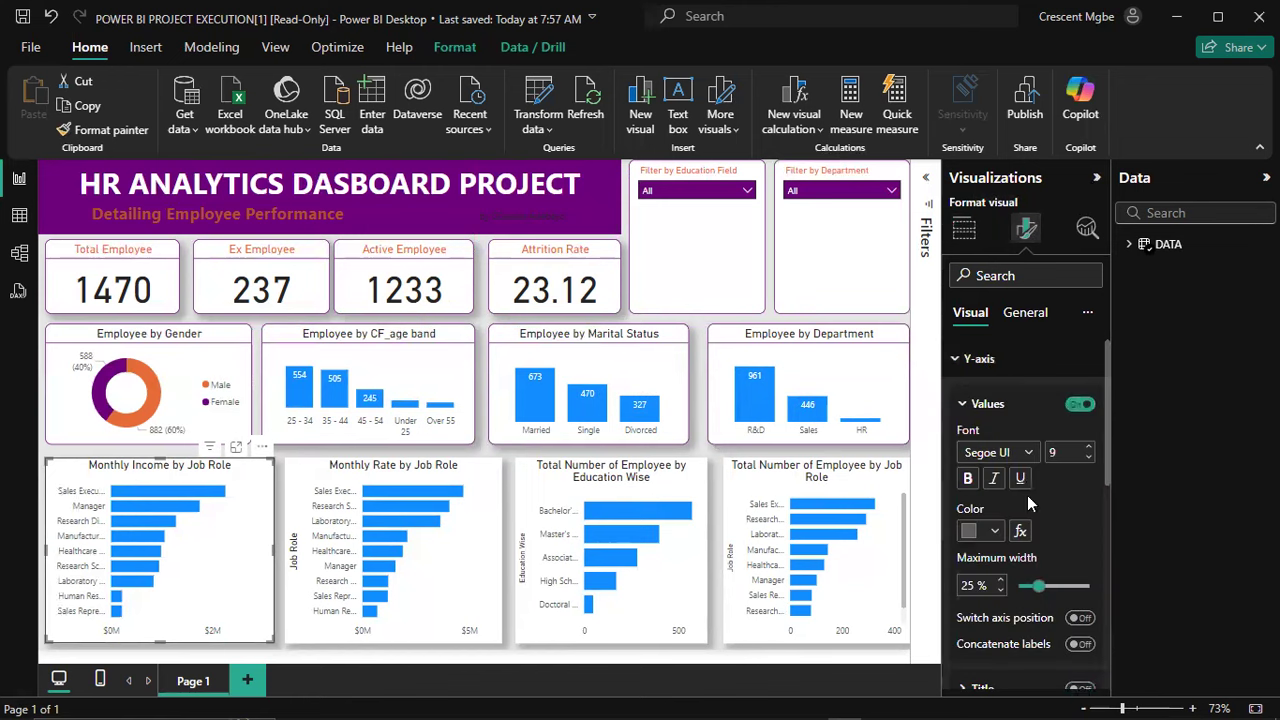
{"action": "left_click", "coordinate": [965, 358]}
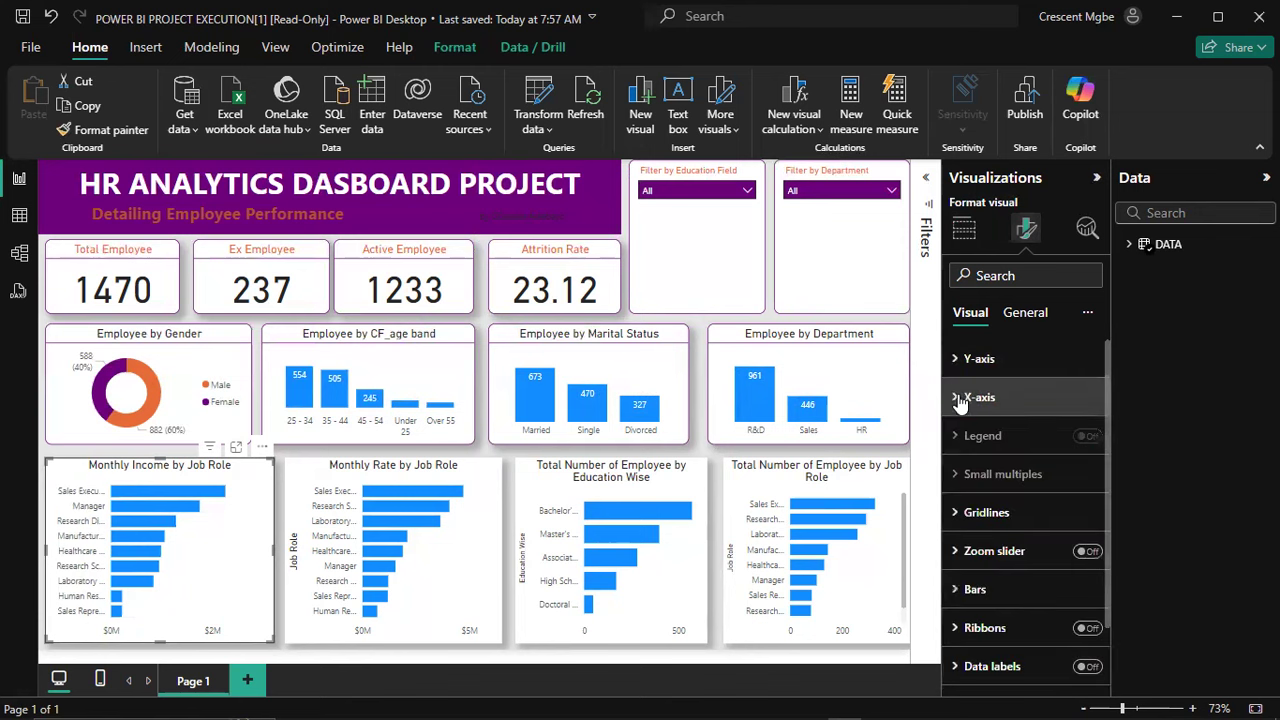
{"action": "left_click", "coordinate": [962, 398]}
{"action": "left_click", "coordinate": [1080, 637]}
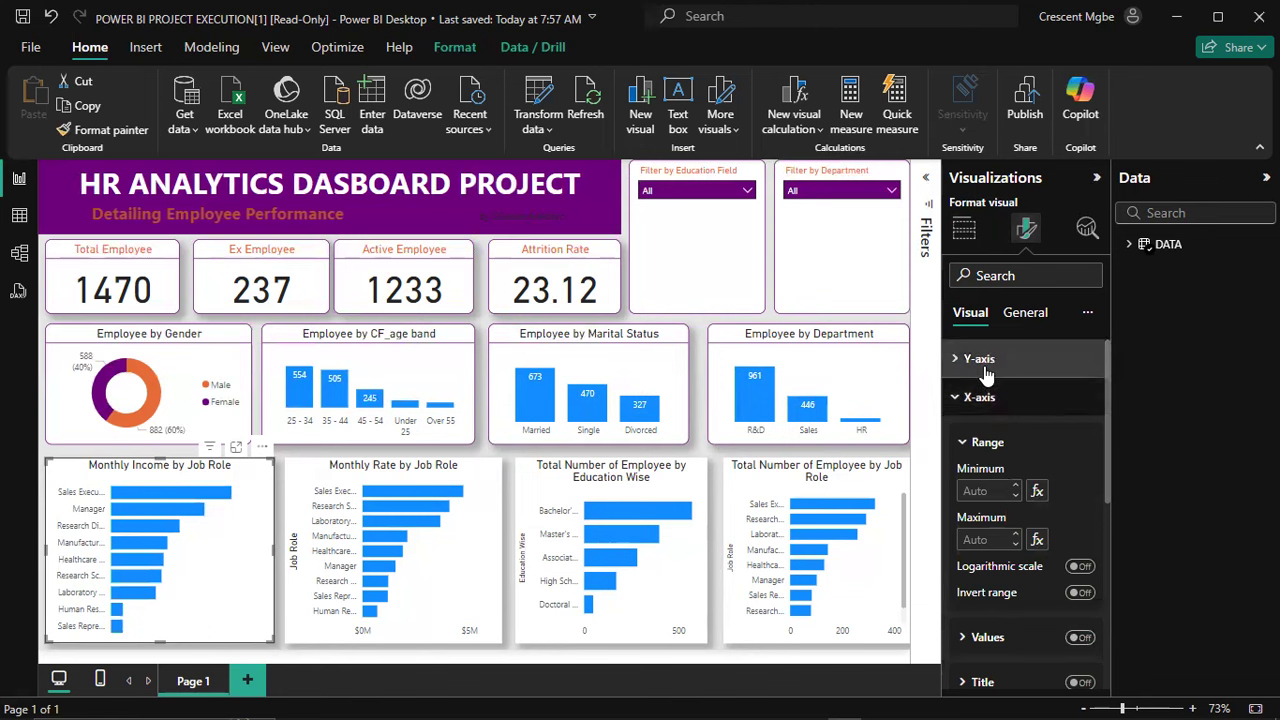
{"action": "left_click", "coordinate": [1025, 313]}
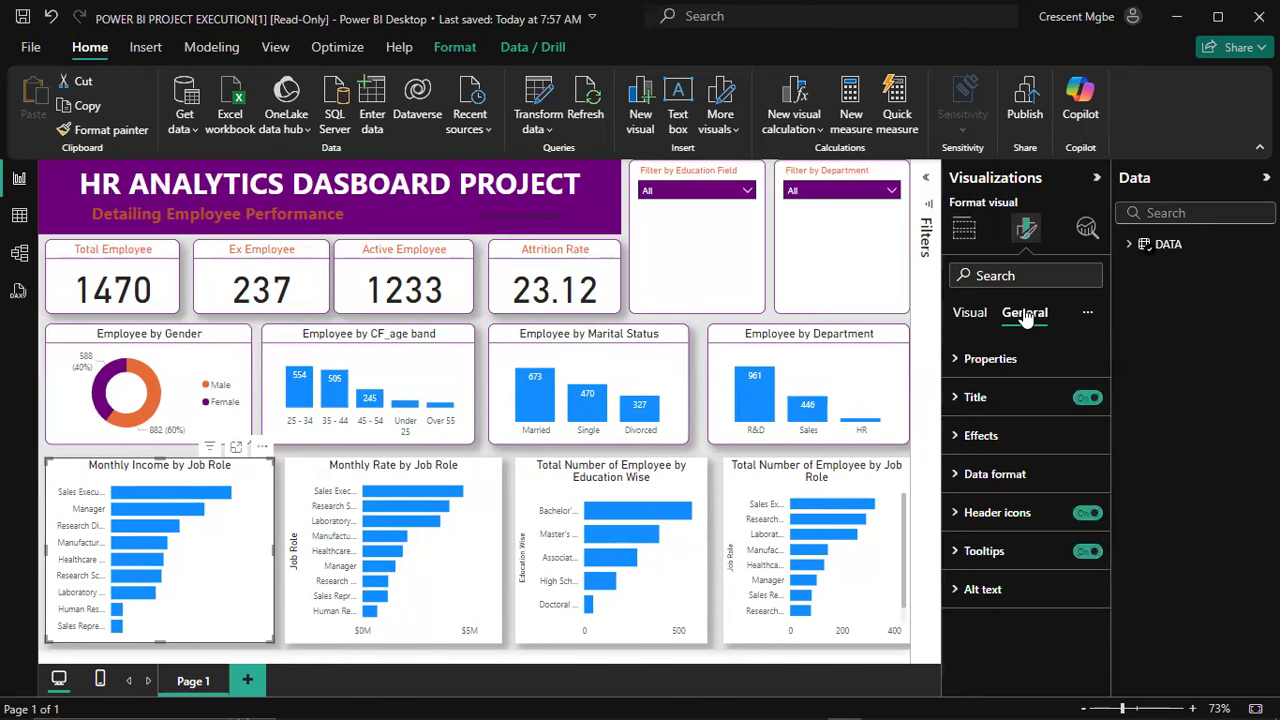
{"action": "left_click", "coordinate": [970, 313]}
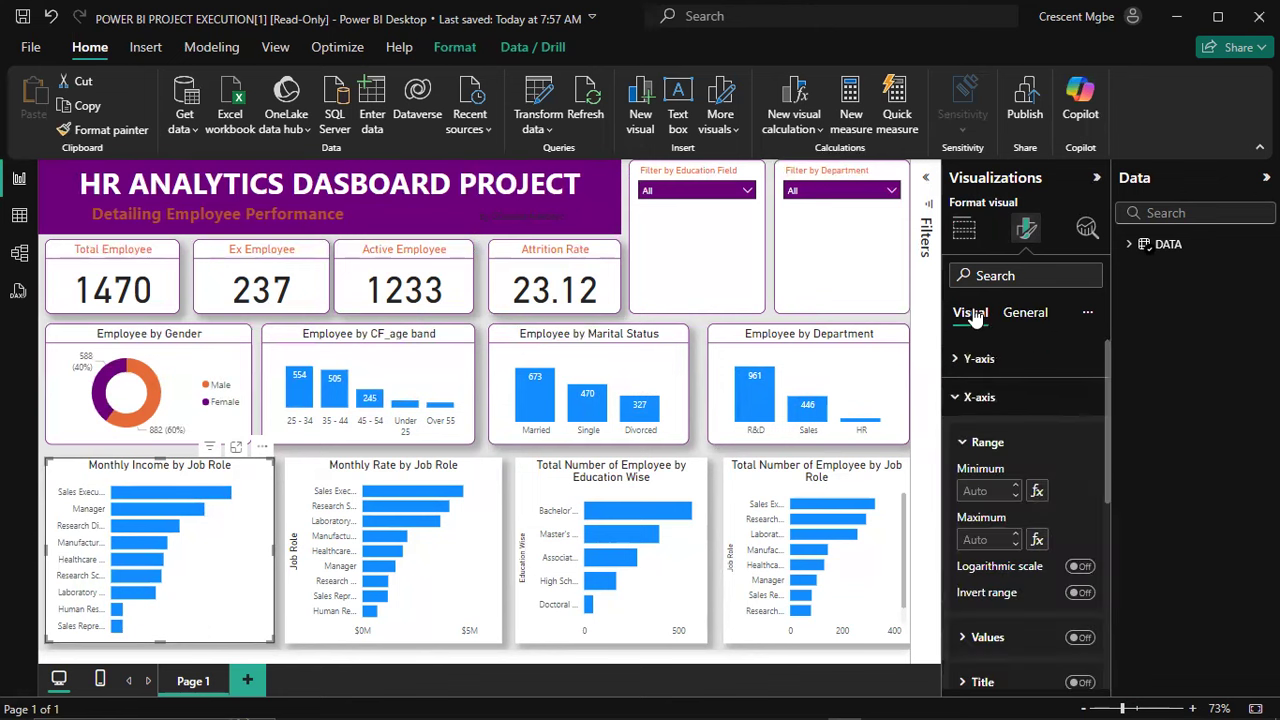
{"action": "left_click", "coordinate": [969, 400]}
Step: Turn on data labels for the Monthly Income by Job Role chart and position them at Inside base
{"action": "scroll", "coordinate": [985, 430], "scroll_direction": "down", "scroll_amount": 1}
{"action": "scroll", "coordinate": [985, 430], "scroll_direction": "down", "scroll_amount": 1}
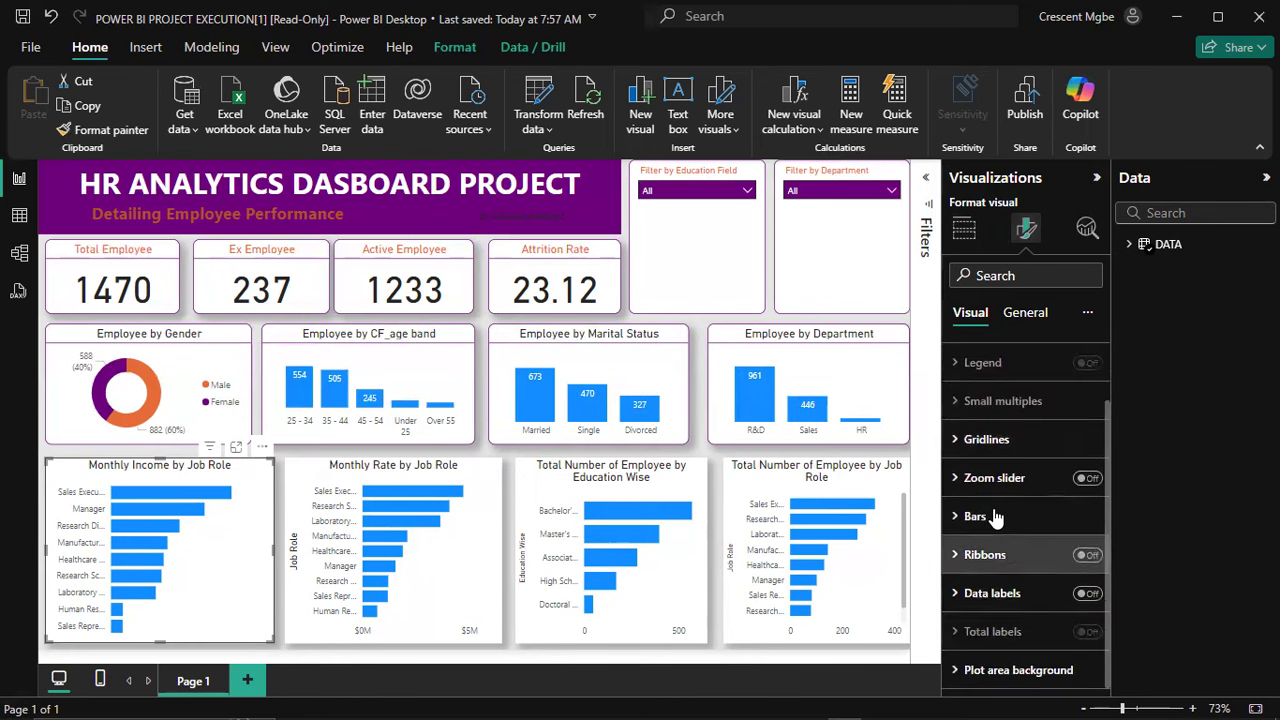
{"action": "left_click", "coordinate": [978, 598]}
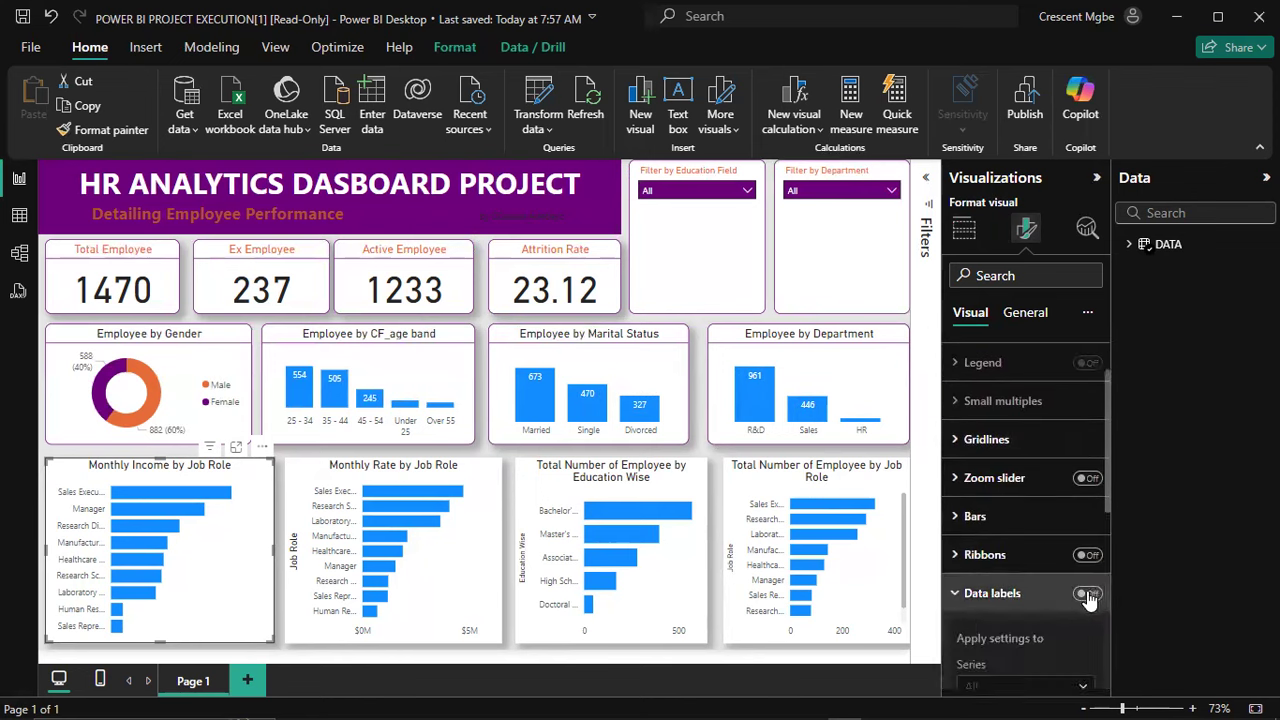
{"action": "left_click", "coordinate": [1087, 595]}
{"action": "scroll", "coordinate": [1087, 597], "scroll_direction": "down", "scroll_amount": 3}
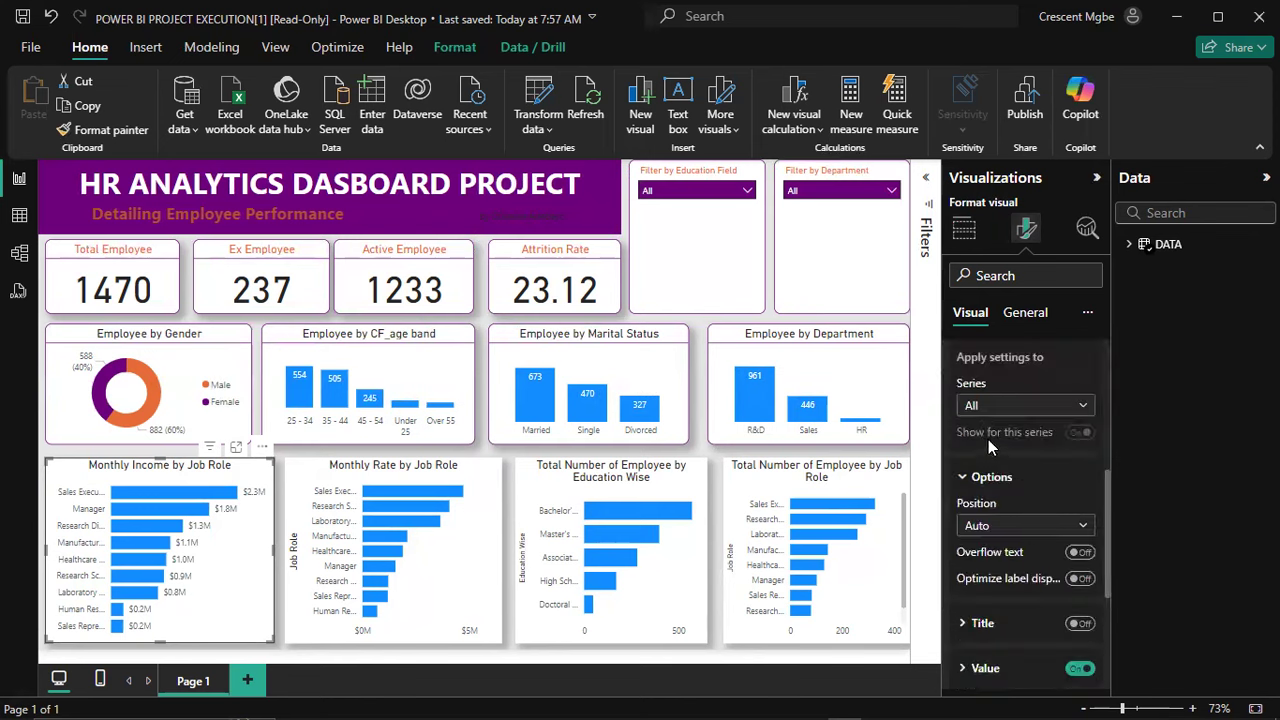
{"action": "scroll", "coordinate": [1016, 515], "scroll_direction": "down", "scroll_amount": 2}
{"action": "scroll", "coordinate": [1004, 405], "scroll_direction": "up", "scroll_amount": 1}
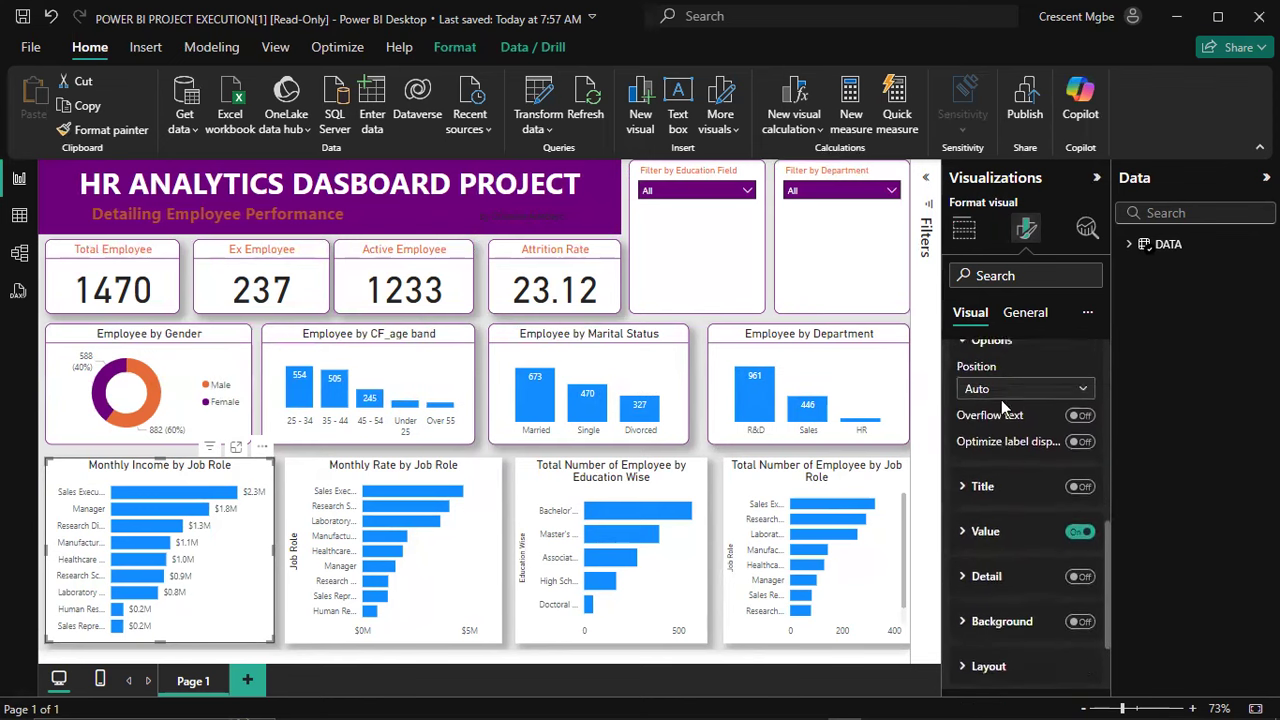
{"action": "left_click", "coordinate": [1007, 432]}
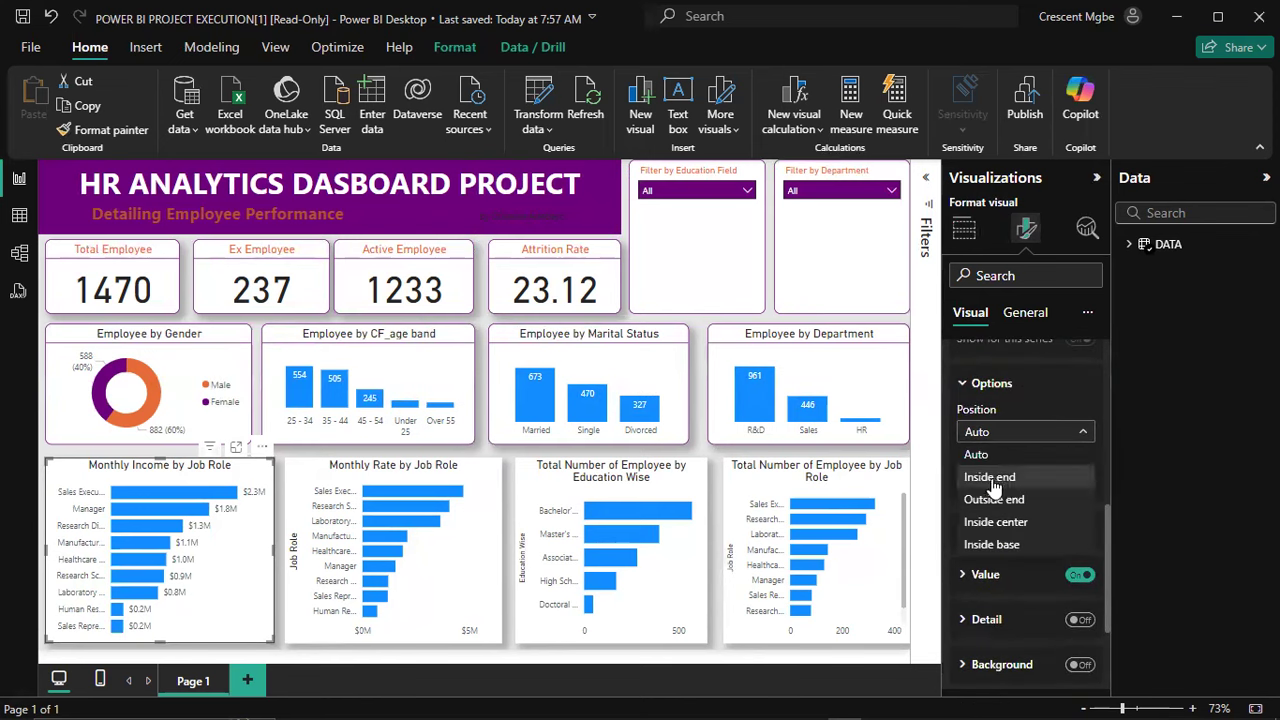
{"action": "left_click", "coordinate": [1004, 542]}
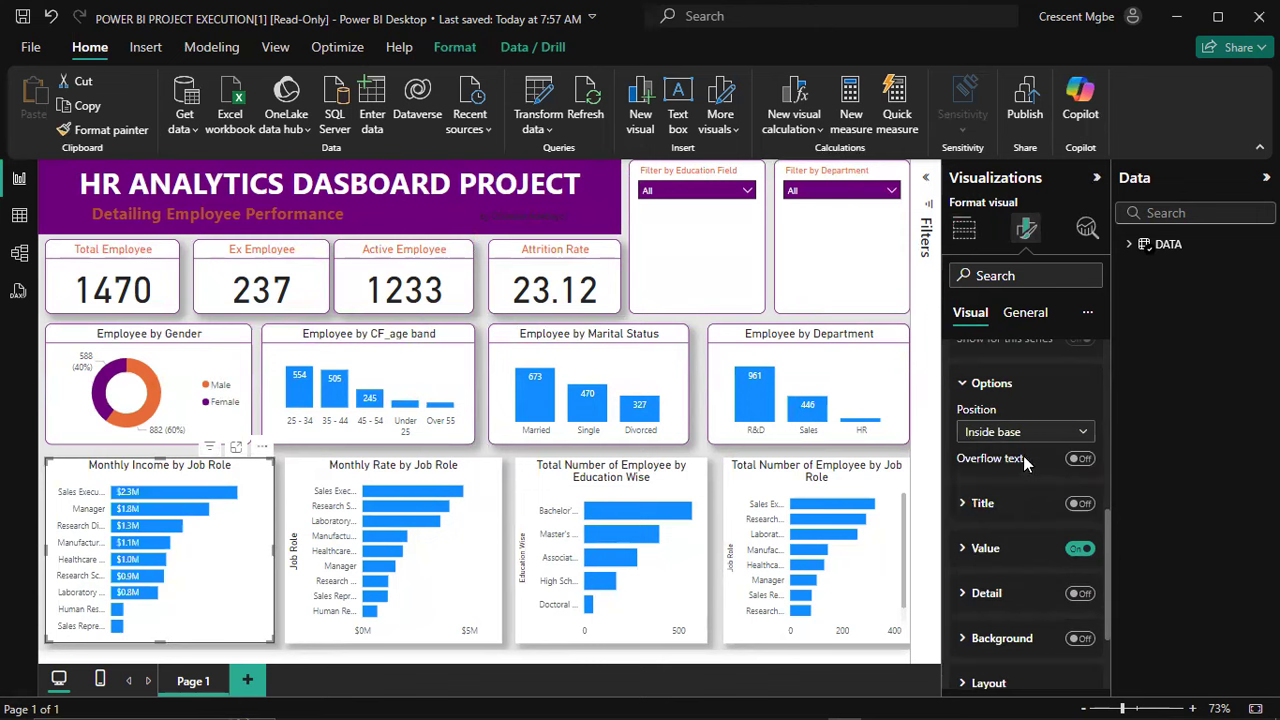
Step: Set the display units of the Monthly Income chart's data label values to Thousands
{"action": "scroll", "coordinate": [1023, 455], "scroll_direction": "down", "scroll_amount": 2}
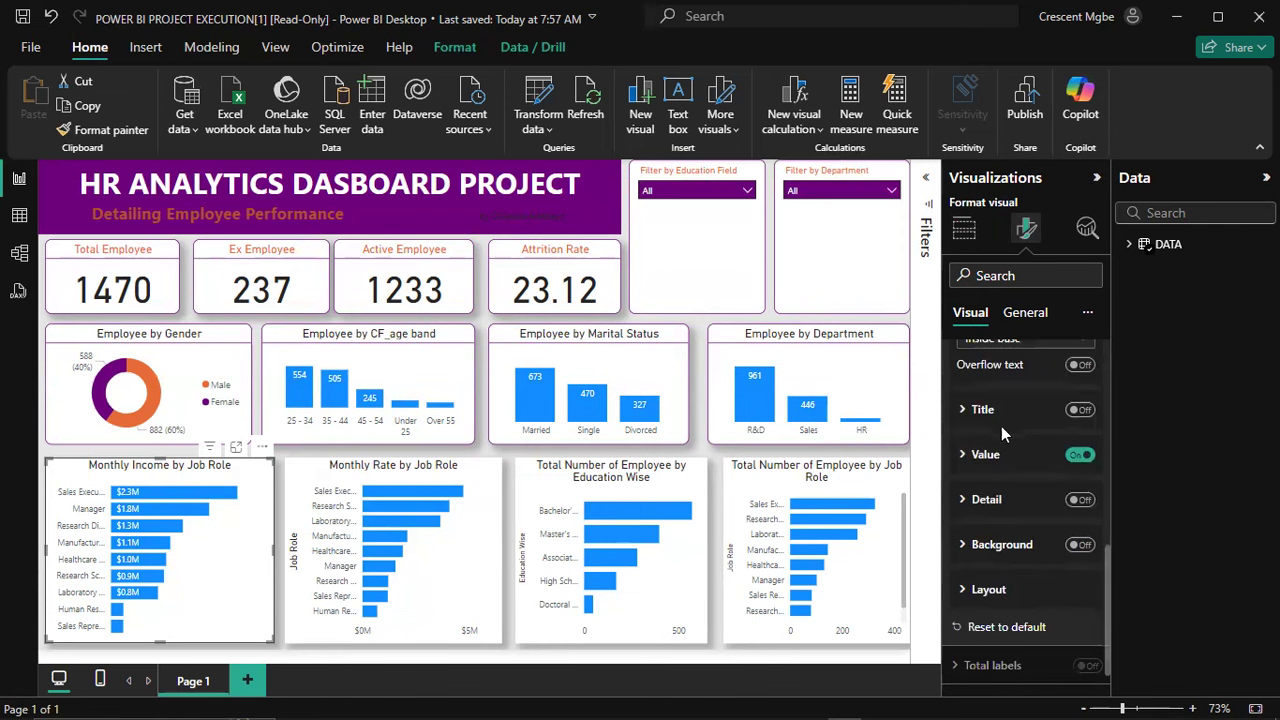
{"action": "scroll", "coordinate": [1010, 428], "scroll_direction": "up", "scroll_amount": 1}
{"action": "scroll", "coordinate": [1010, 428], "scroll_direction": "down", "scroll_amount": 1}
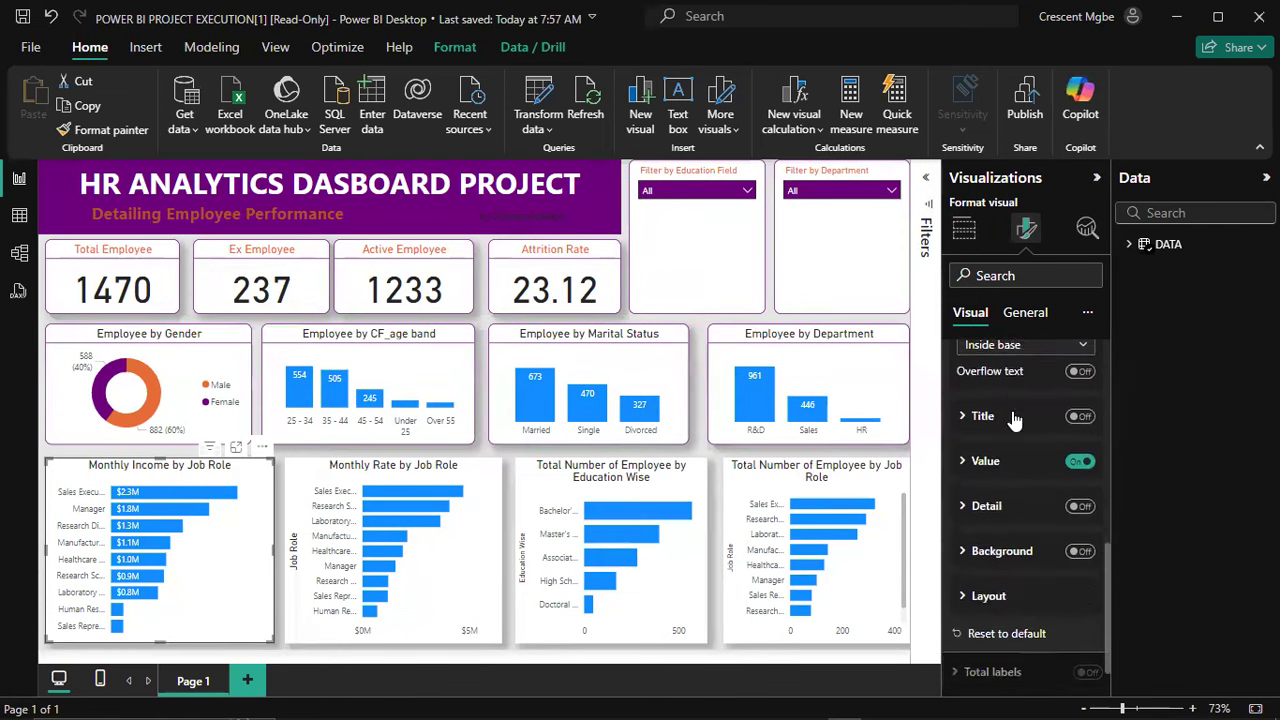
{"action": "left_click", "coordinate": [965, 454]}
{"action": "scroll", "coordinate": [993, 429], "scroll_direction": "down", "scroll_amount": 4}
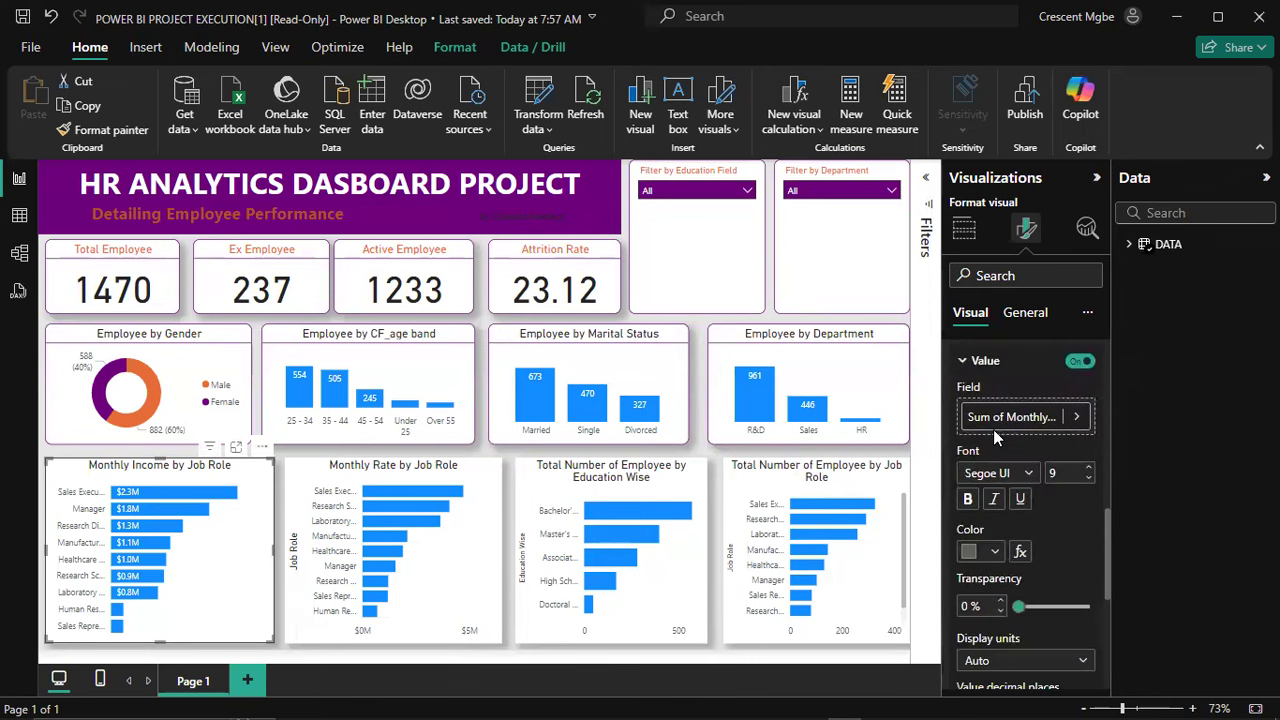
{"action": "scroll", "coordinate": [997, 430], "scroll_direction": "down", "scroll_amount": 2}
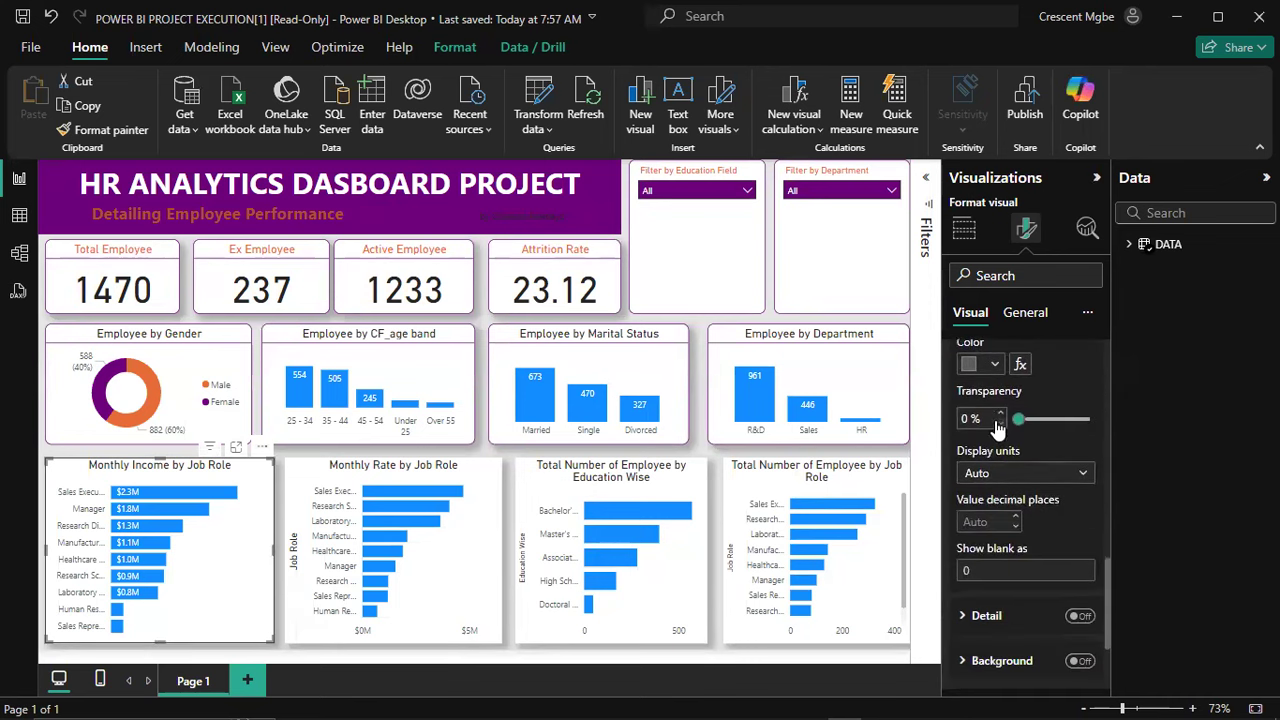
{"action": "left_click", "coordinate": [1015, 474]}
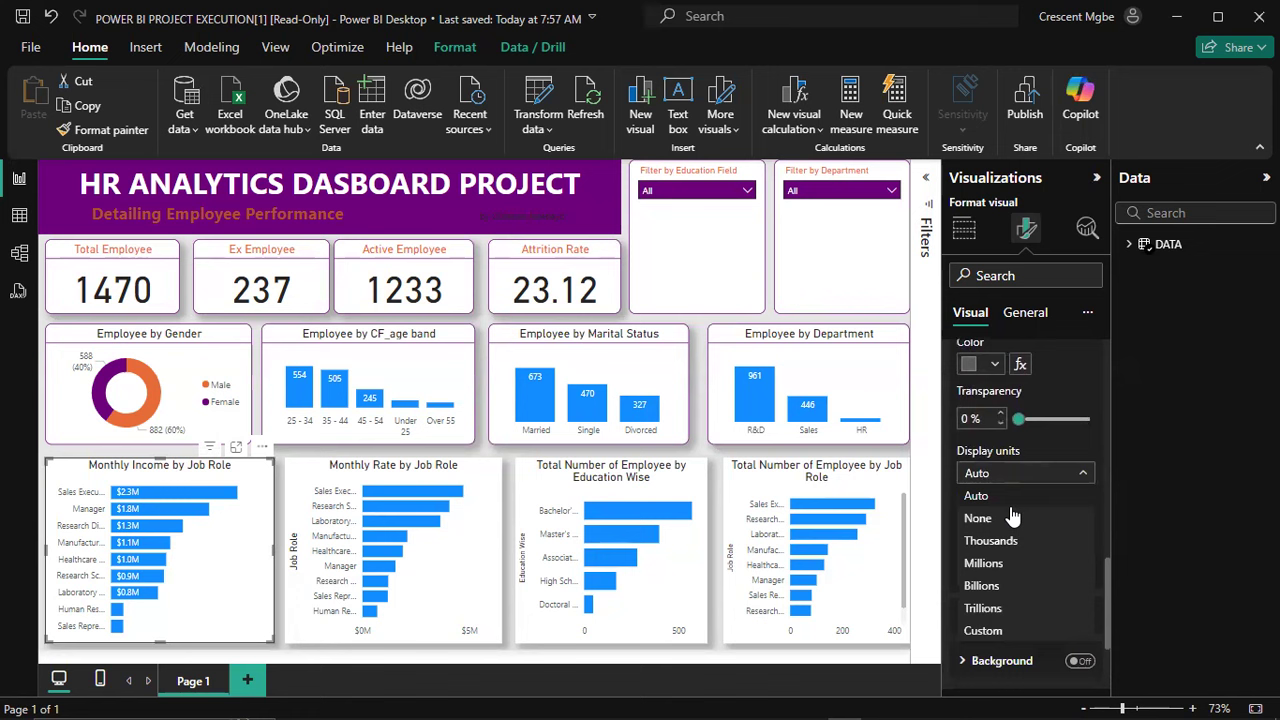
{"action": "left_click", "coordinate": [1012, 497]}
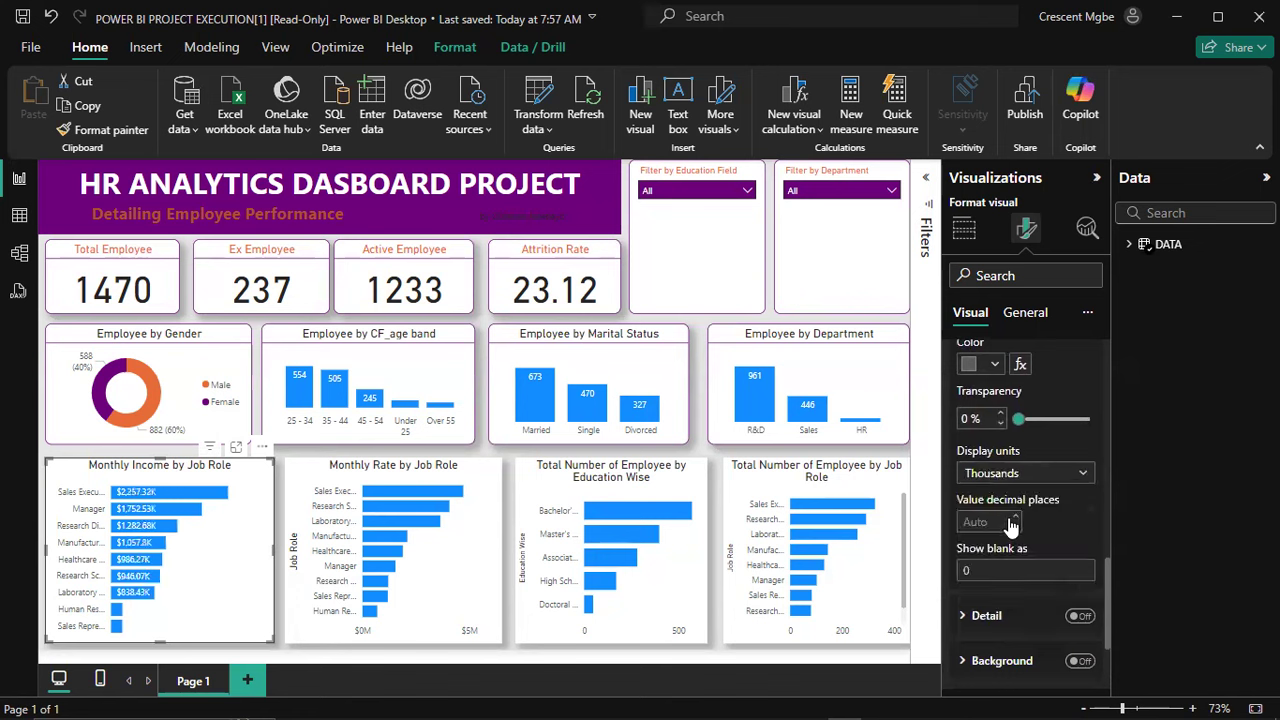
Step: Try Millions as the display units for the Monthly Income data labels and return them to Thousands
{"action": "left_click", "coordinate": [1010, 476]}
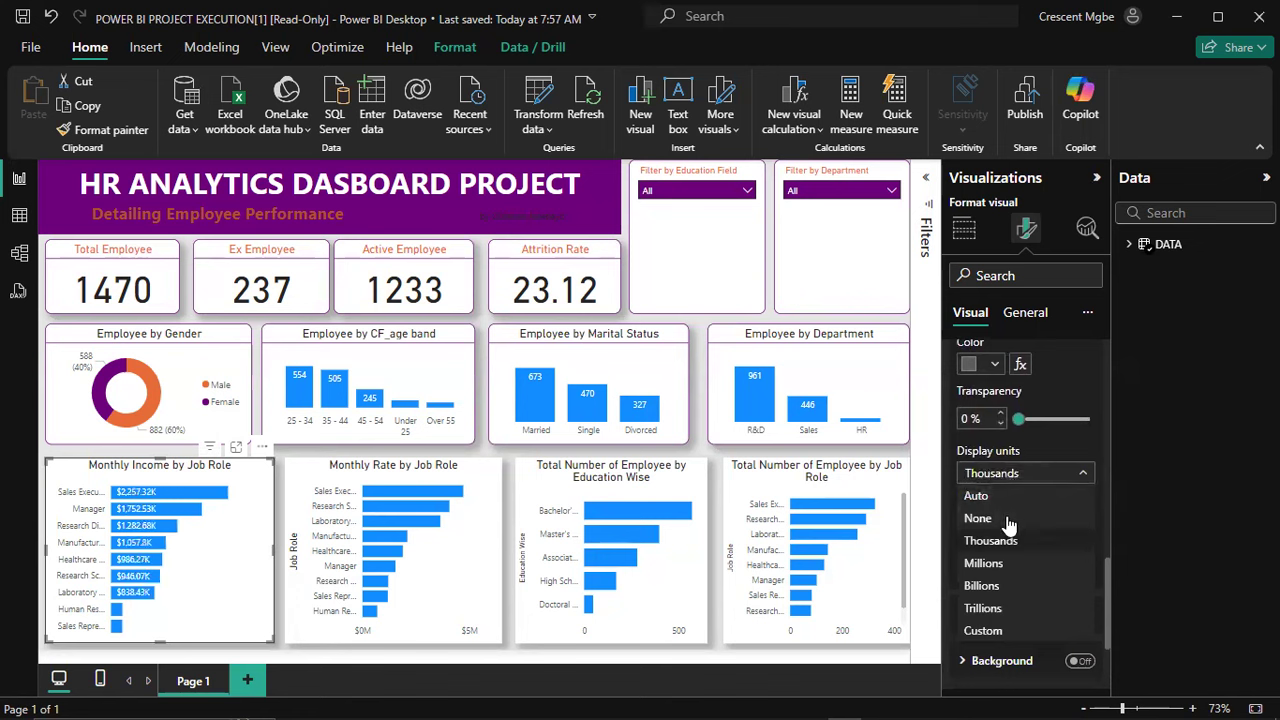
{"action": "left_click", "coordinate": [1008, 524]}
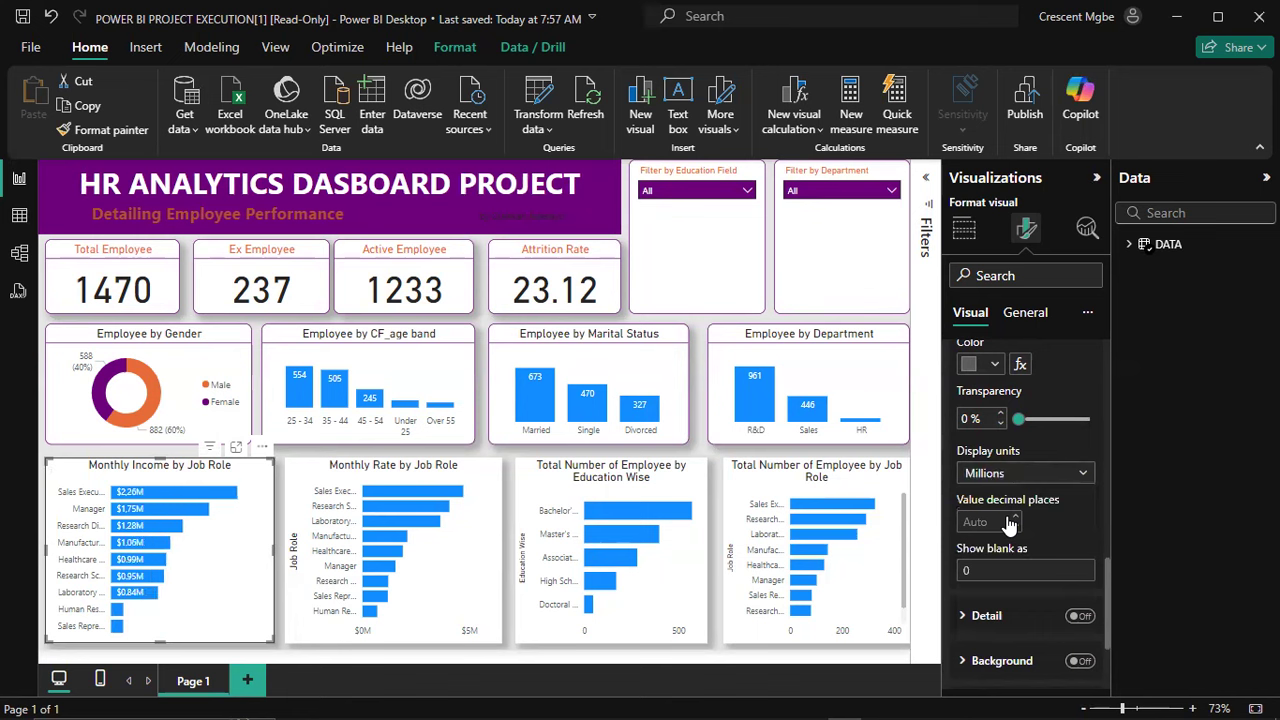
{"action": "left_click", "coordinate": [998, 474]}
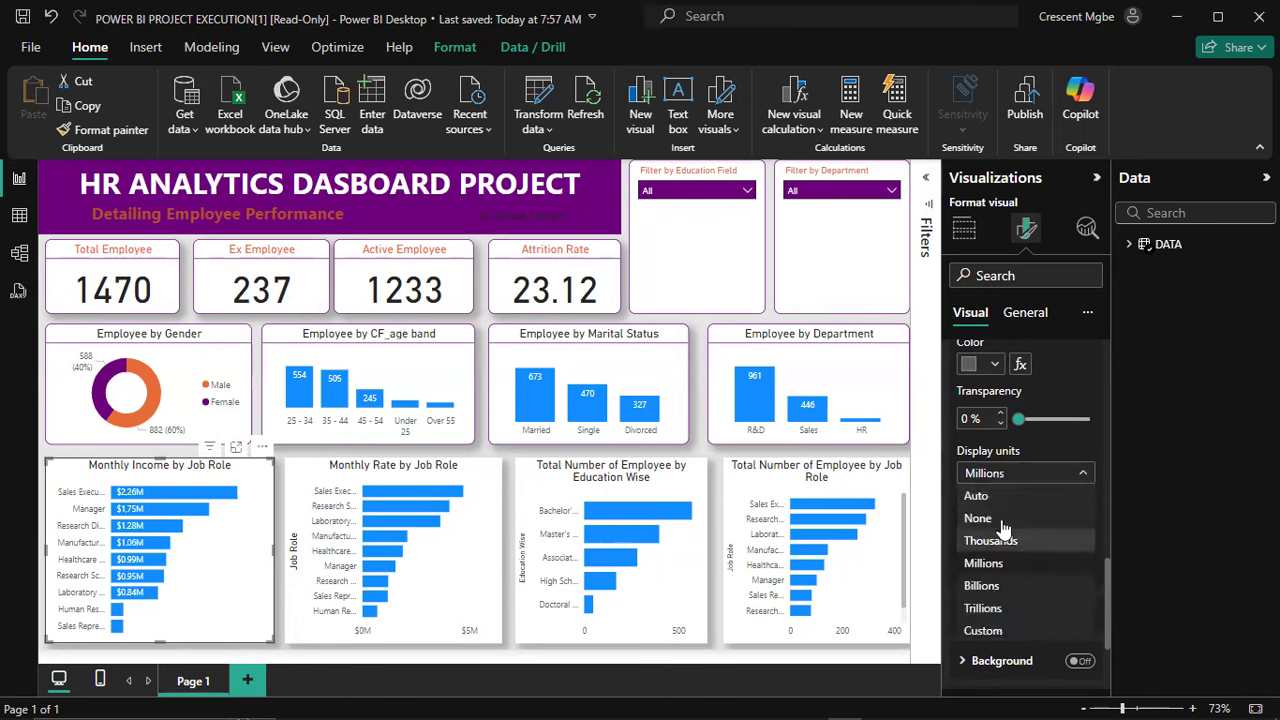
{"action": "left_click", "coordinate": [1003, 532]}
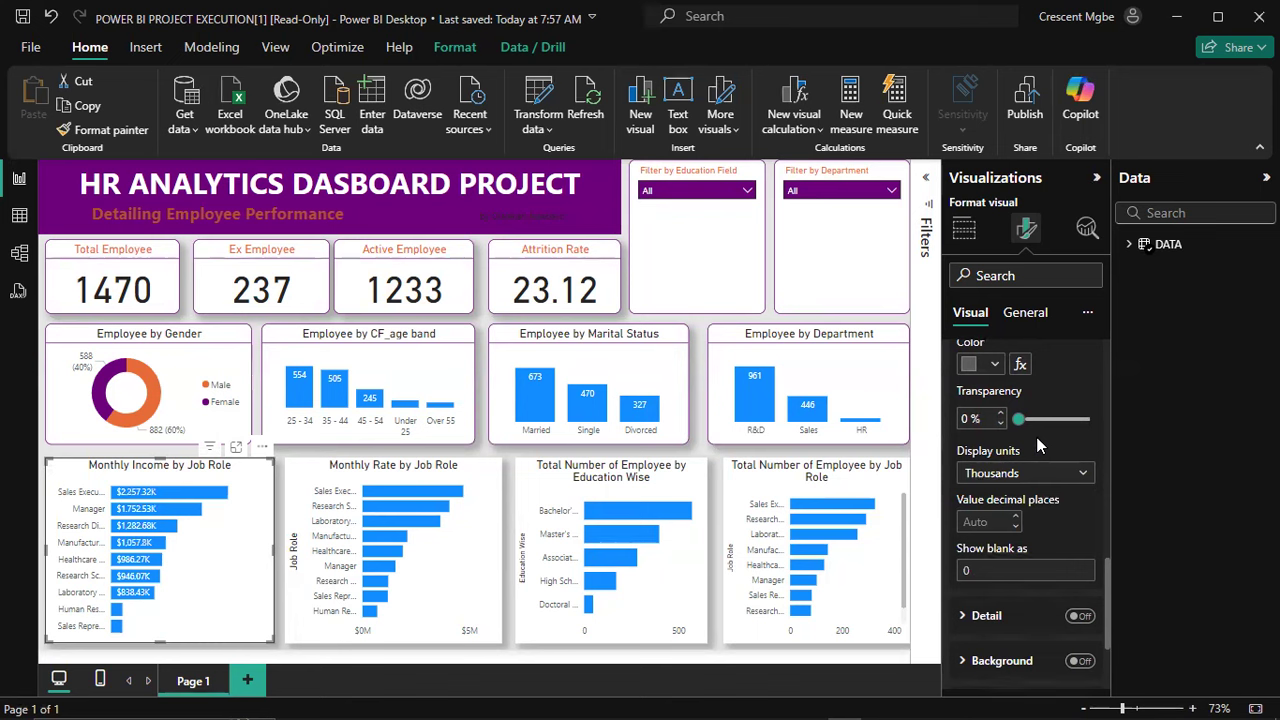
Step: Turn on the title divider of the Monthly Income by Job Role chart and colour it purple
{"action": "left_click", "coordinate": [1016, 314]}
{"action": "left_click", "coordinate": [975, 397]}
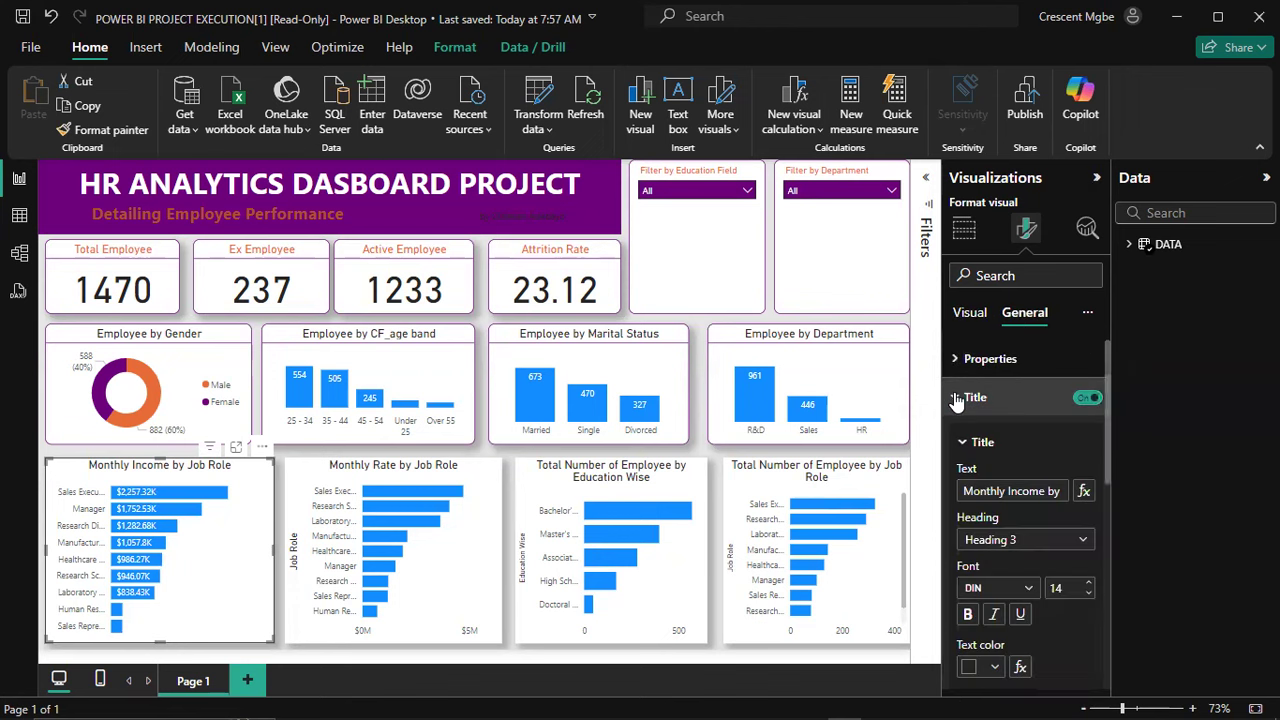
{"action": "scroll", "coordinate": [980, 450], "scroll_direction": "down", "scroll_amount": 3}
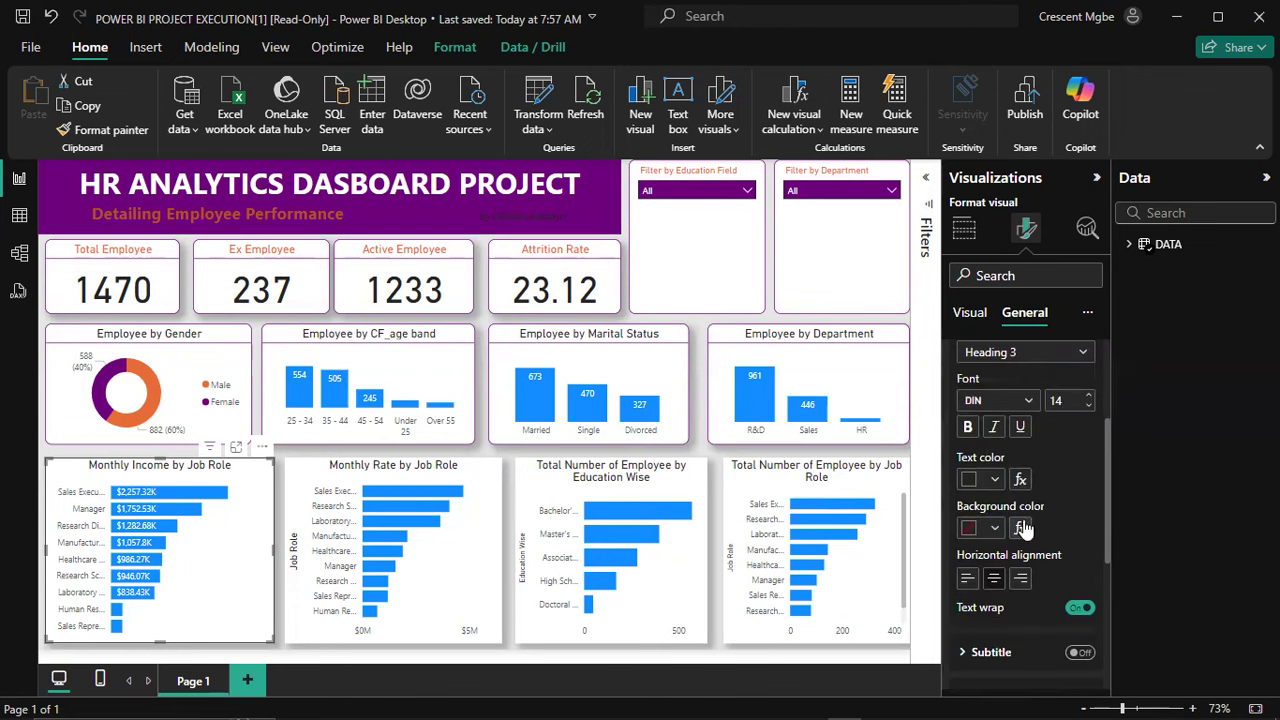
{"action": "scroll", "coordinate": [1010, 522], "scroll_direction": "down", "scroll_amount": 2}
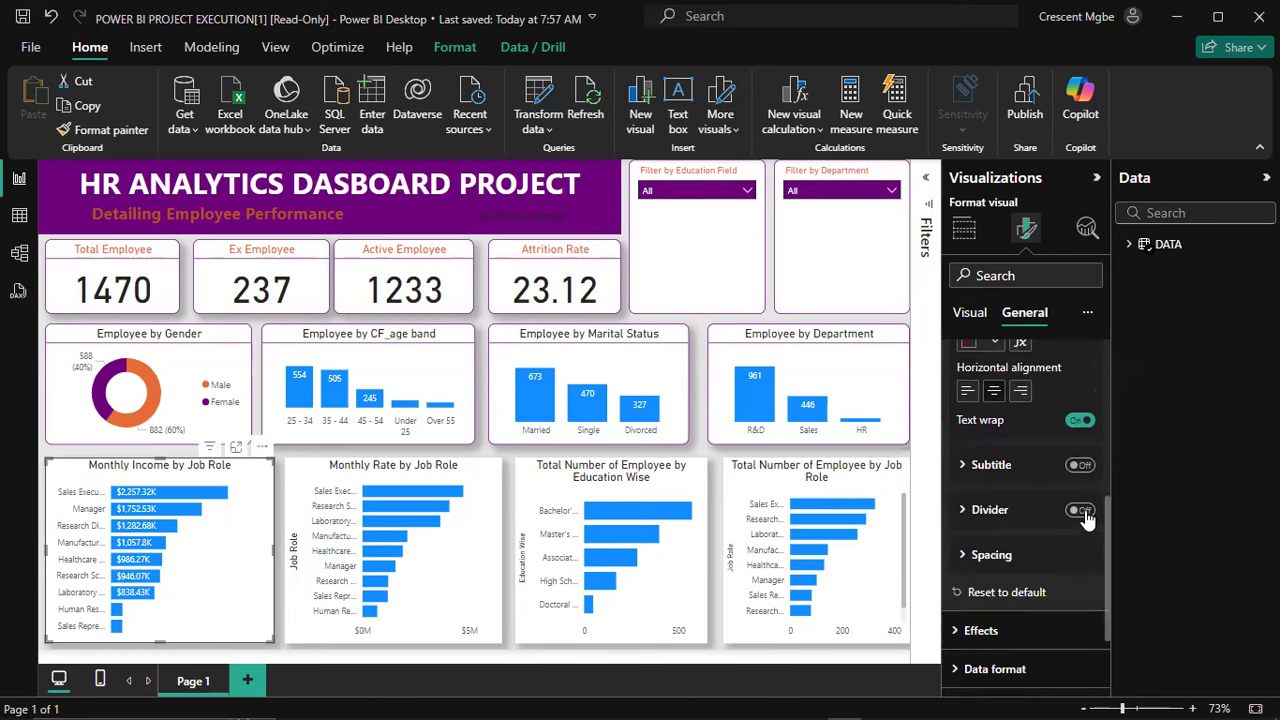
{"action": "left_click", "coordinate": [1080, 510]}
{"action": "left_click", "coordinate": [973, 511]}
{"action": "scroll", "coordinate": [990, 450], "scroll_direction": "down", "scroll_amount": 3}
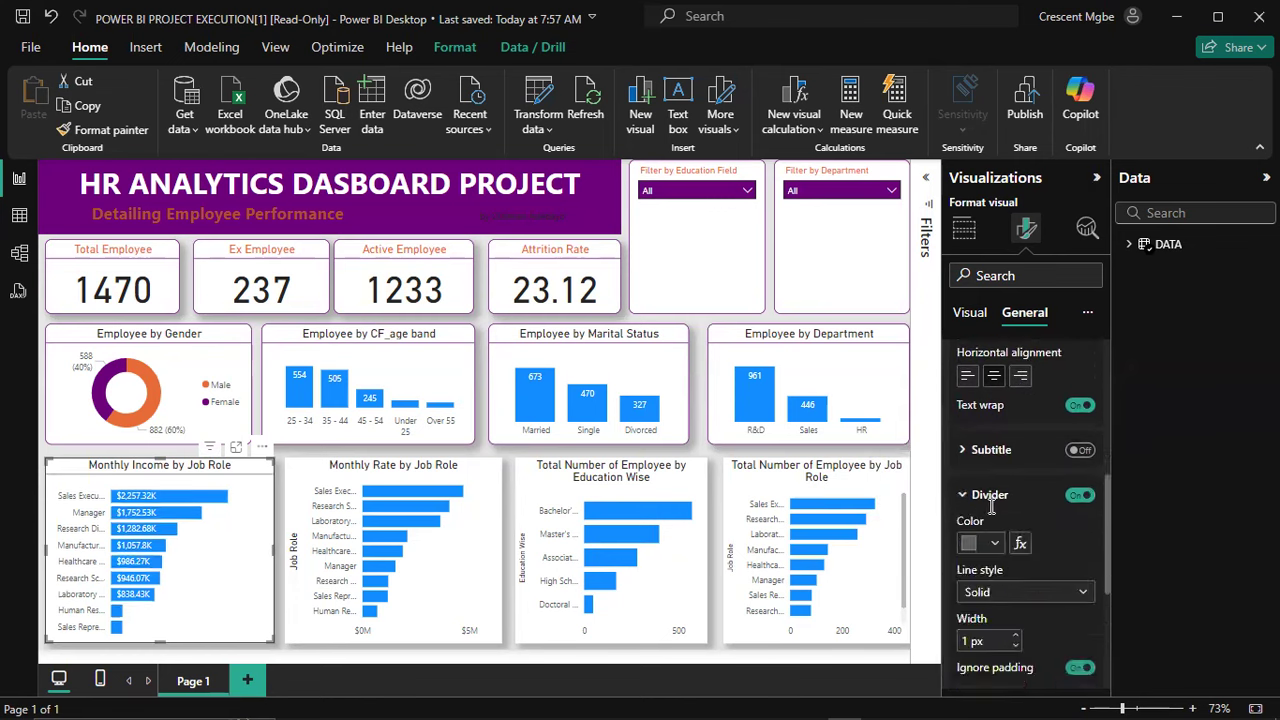
{"action": "left_click", "coordinate": [996, 372]}
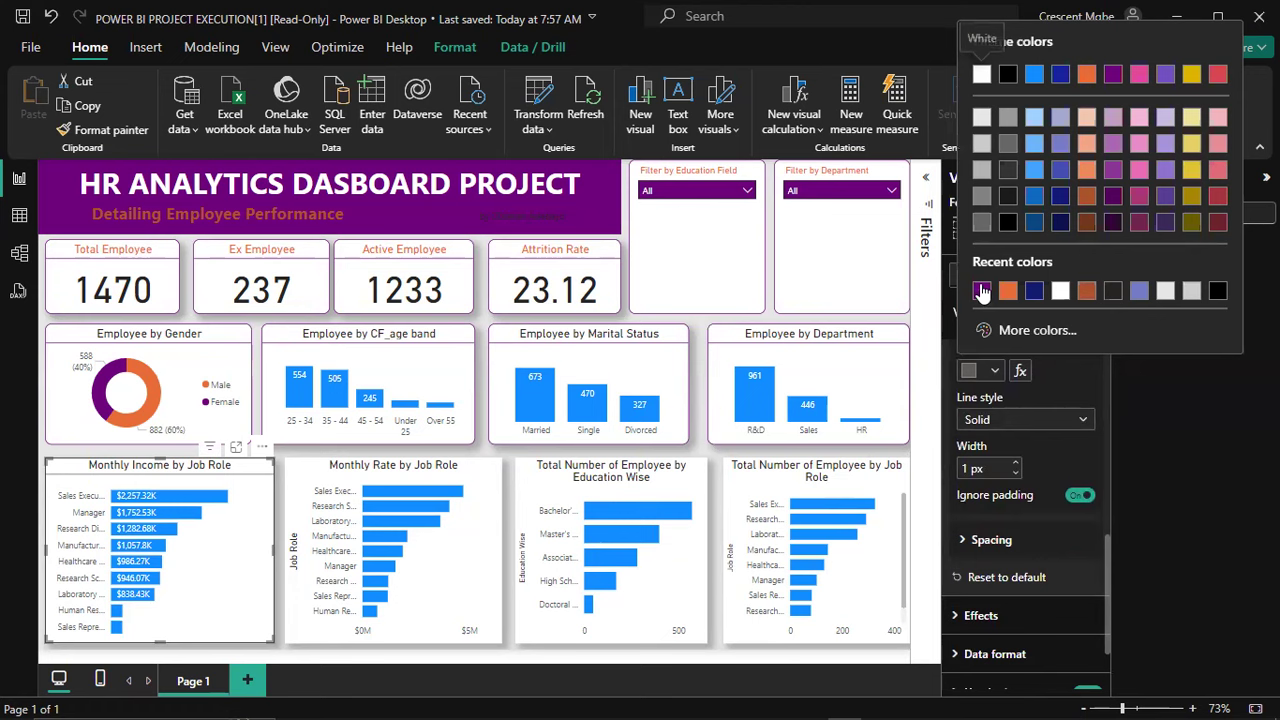
{"action": "left_click", "coordinate": [982, 287]}
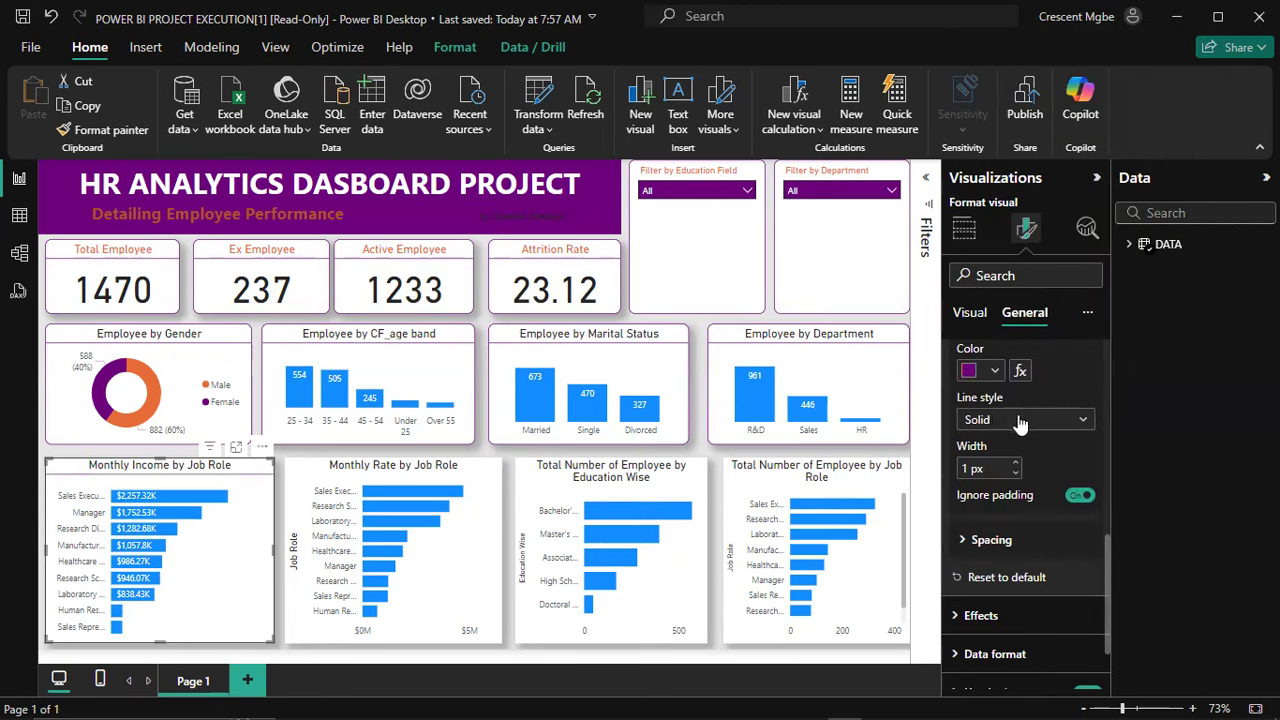
Step: Turn on the visual border of the Monthly Income by Job Role chart and colour it purple
{"action": "scroll", "coordinate": [1010, 435], "scroll_direction": "down", "scroll_amount": 2}
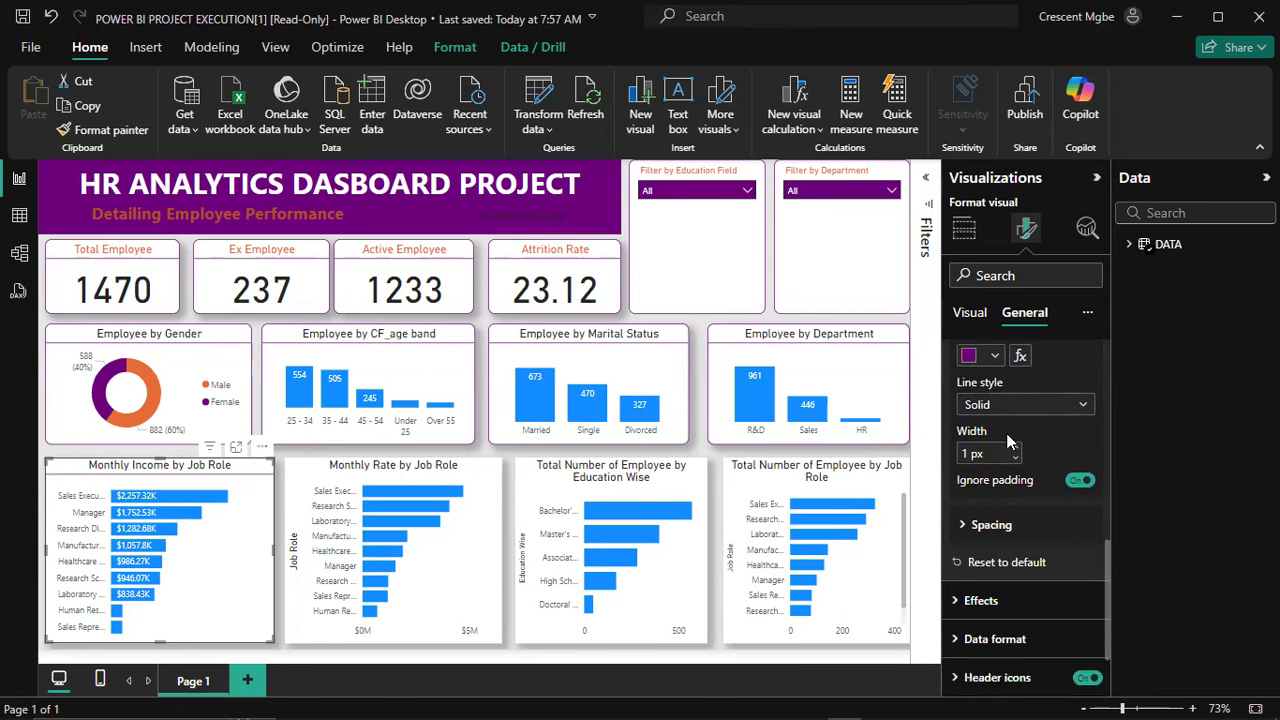
{"action": "left_click", "coordinate": [965, 518]}
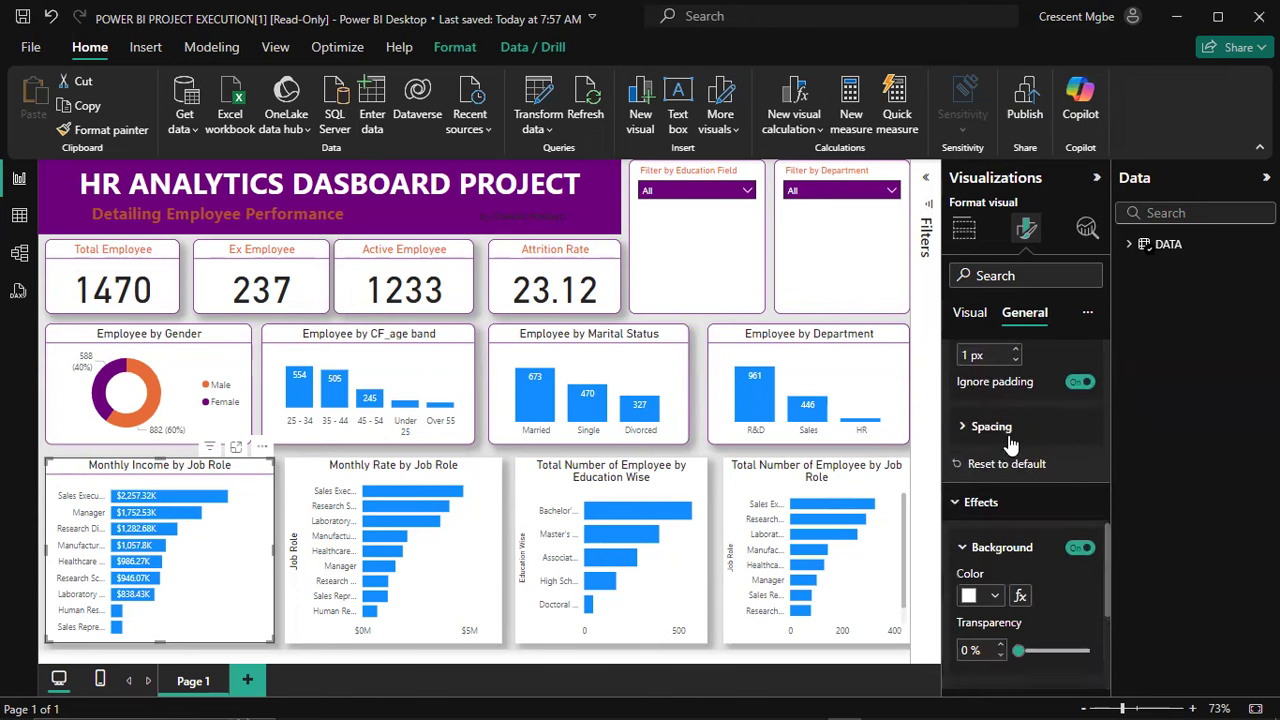
{"action": "scroll", "coordinate": [997, 403], "scroll_direction": "down", "scroll_amount": 3}
{"action": "left_click", "coordinate": [1072, 437]}
{"action": "left_click", "coordinate": [963, 434]}
{"action": "left_click", "coordinate": [994, 482]}
{"action": "left_click", "coordinate": [980, 399]}
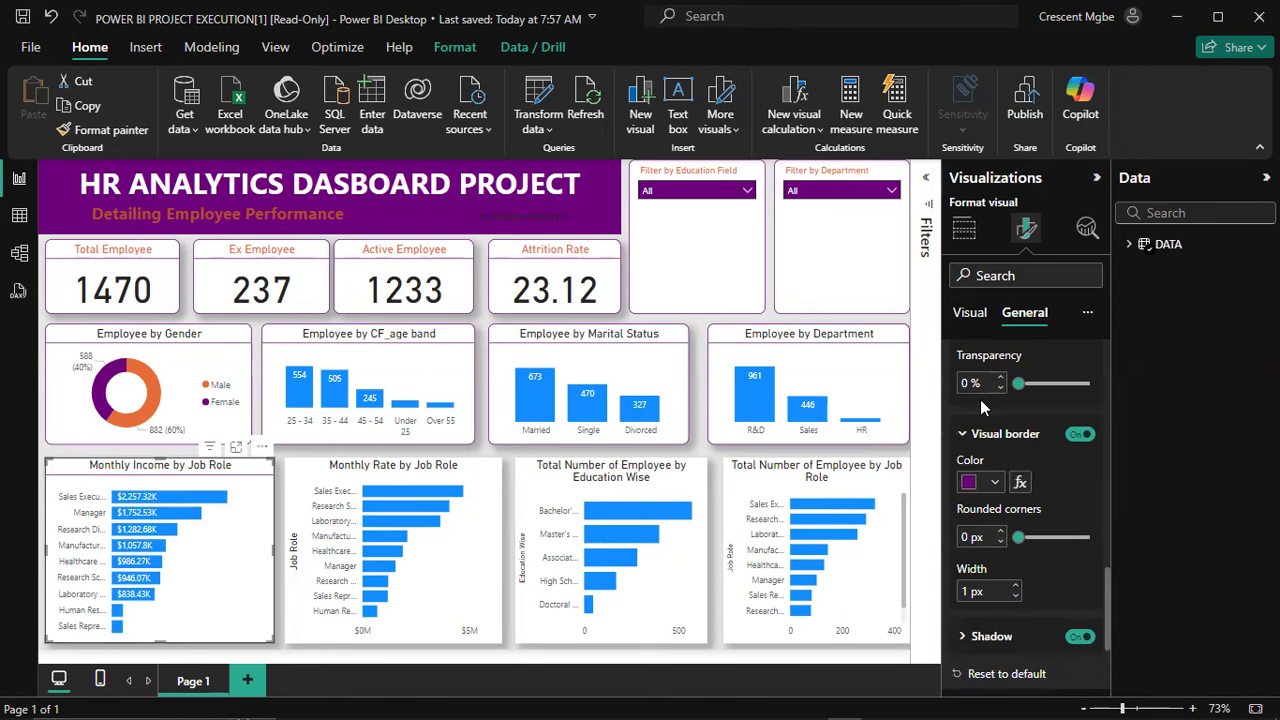
Step: Try orange and purple as the bar colour of the Monthly Income by Job Role chart
{"action": "scroll", "coordinate": [980, 399], "scroll_direction": "up", "scroll_amount": 8}
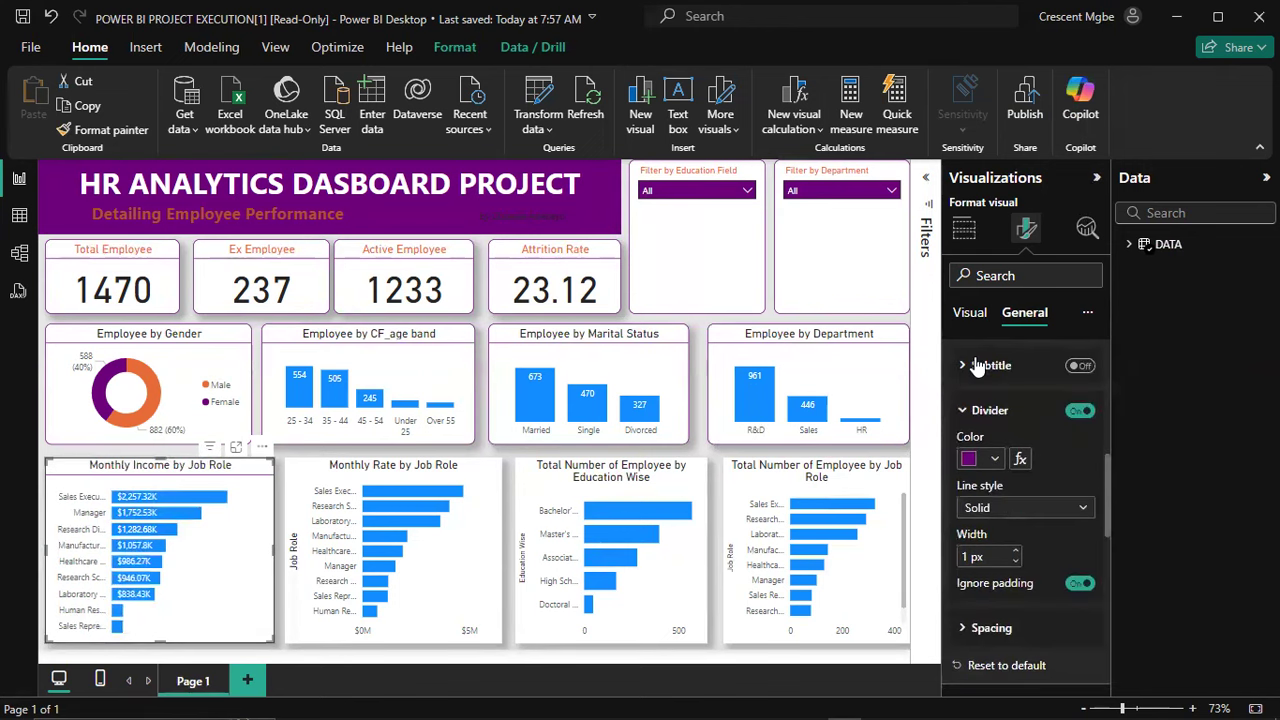
{"action": "left_click", "coordinate": [966, 313]}
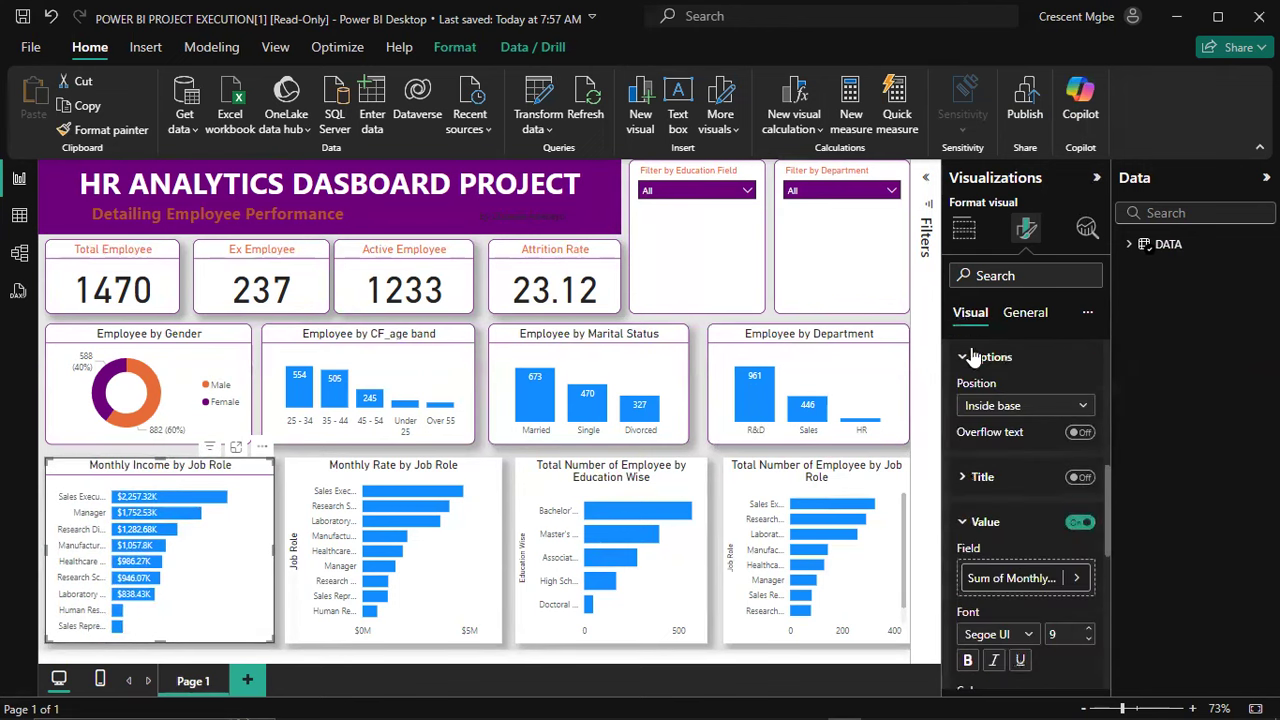
{"action": "left_click", "coordinate": [964, 360]}
{"action": "left_click", "coordinate": [963, 402]}
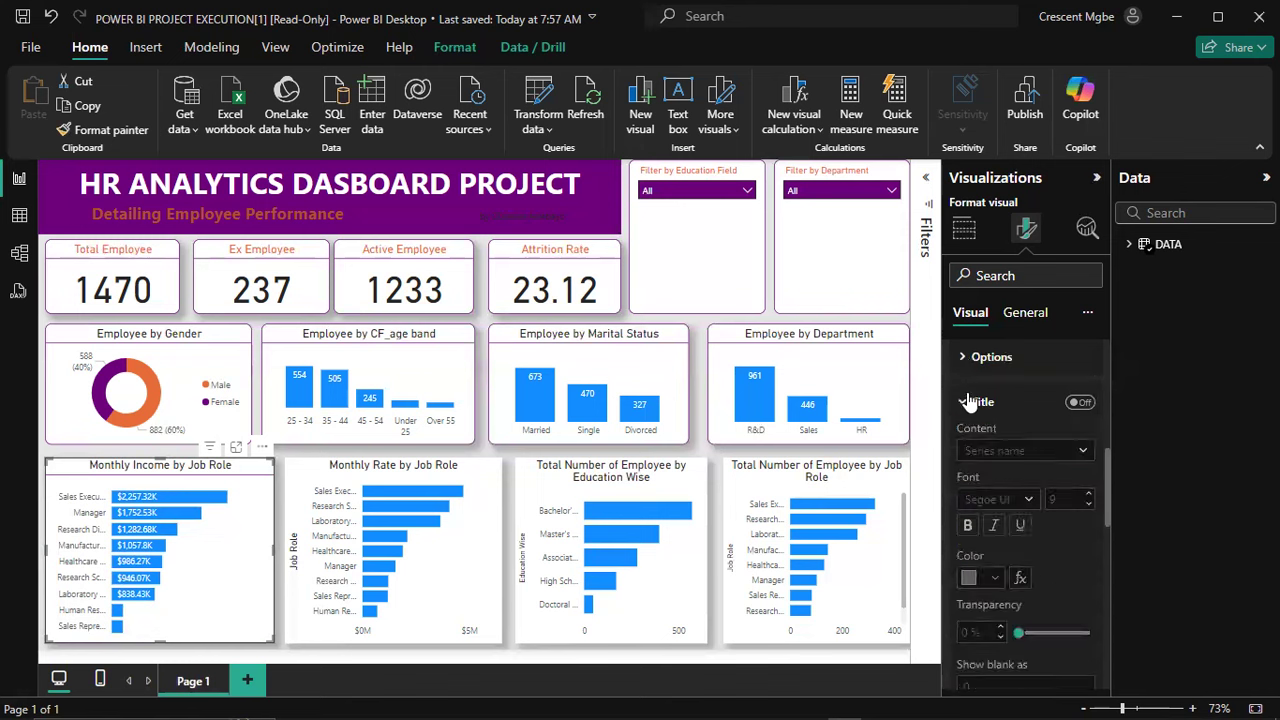
{"action": "left_click", "coordinate": [975, 402]}
{"action": "scroll", "coordinate": [997, 354], "scroll_direction": "down", "scroll_amount": 3}
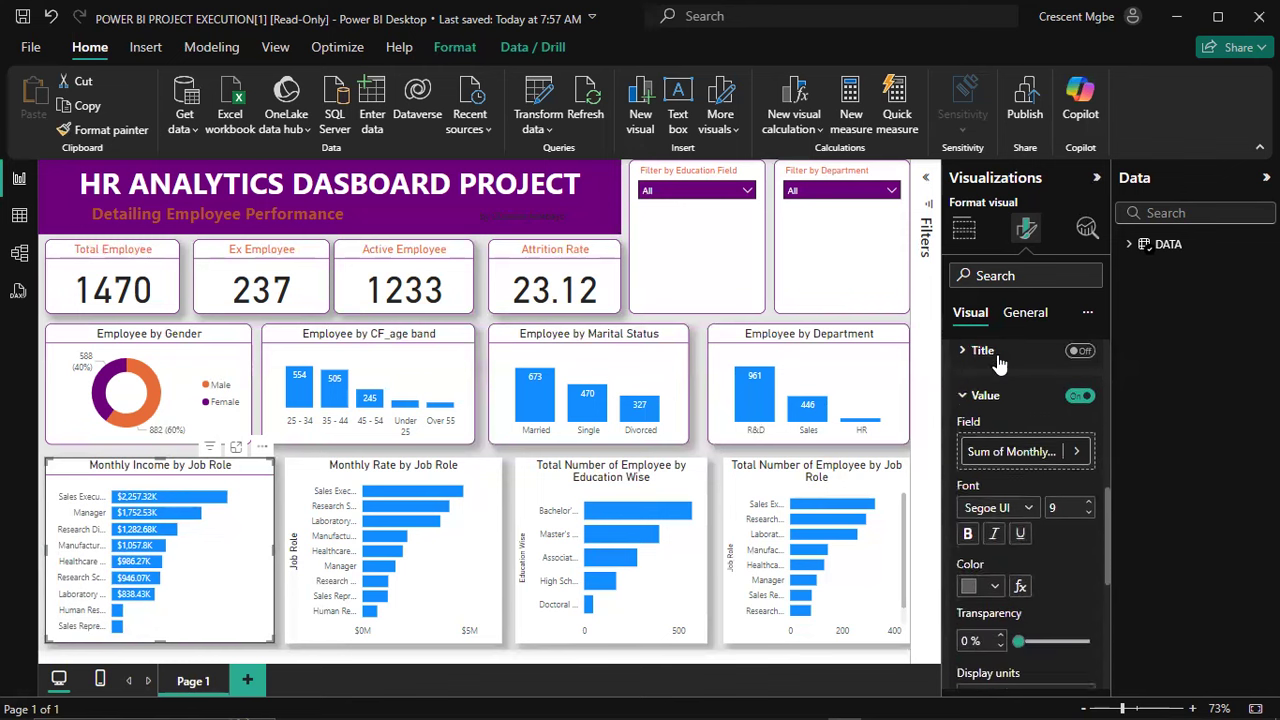
{"action": "scroll", "coordinate": [997, 354], "scroll_direction": "up", "scroll_amount": 3}
{"action": "scroll", "coordinate": [1000, 360], "scroll_direction": "up", "scroll_amount": 5}
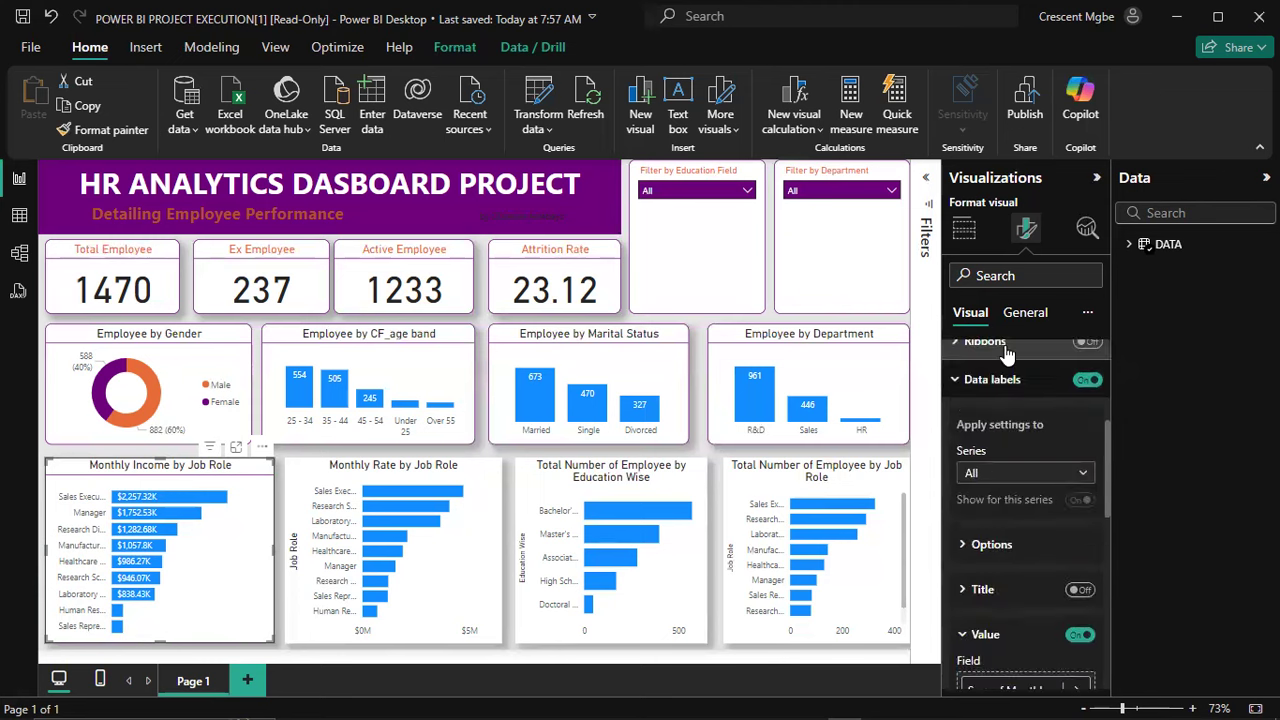
{"action": "scroll", "coordinate": [1010, 370], "scroll_direction": "down", "scroll_amount": 1}
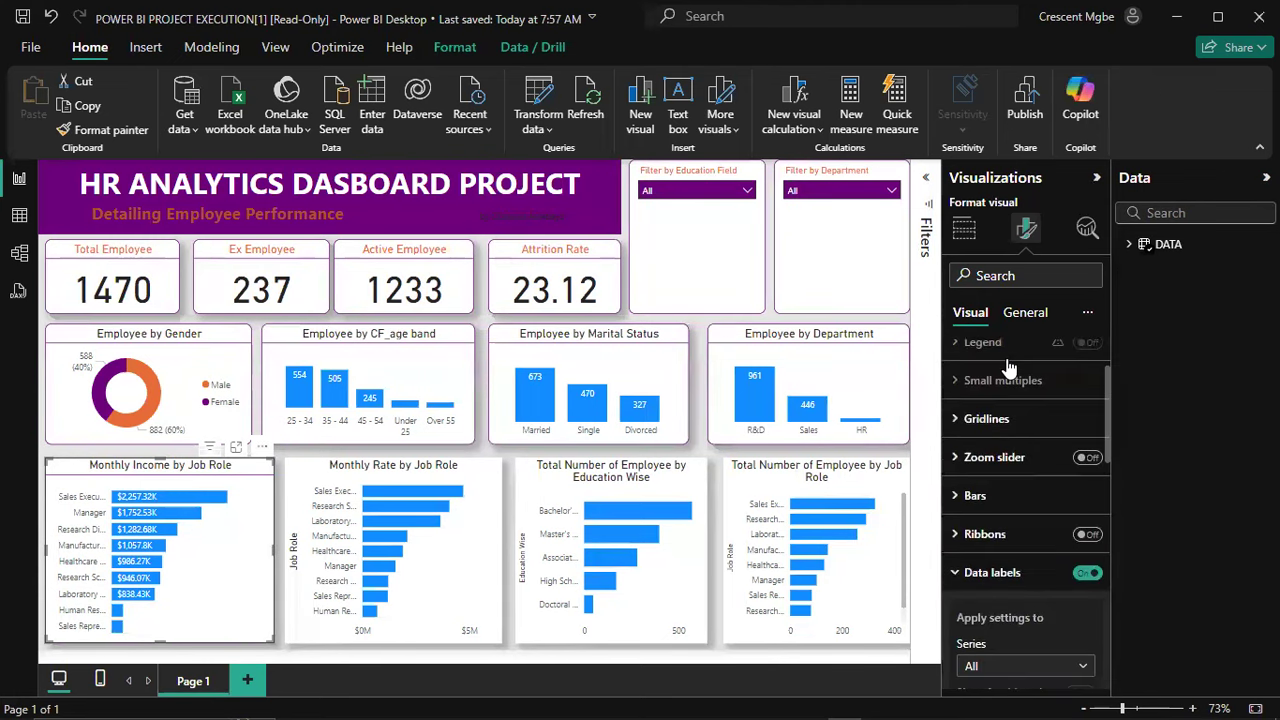
{"action": "scroll", "coordinate": [1010, 370], "scroll_direction": "down", "scroll_amount": 1}
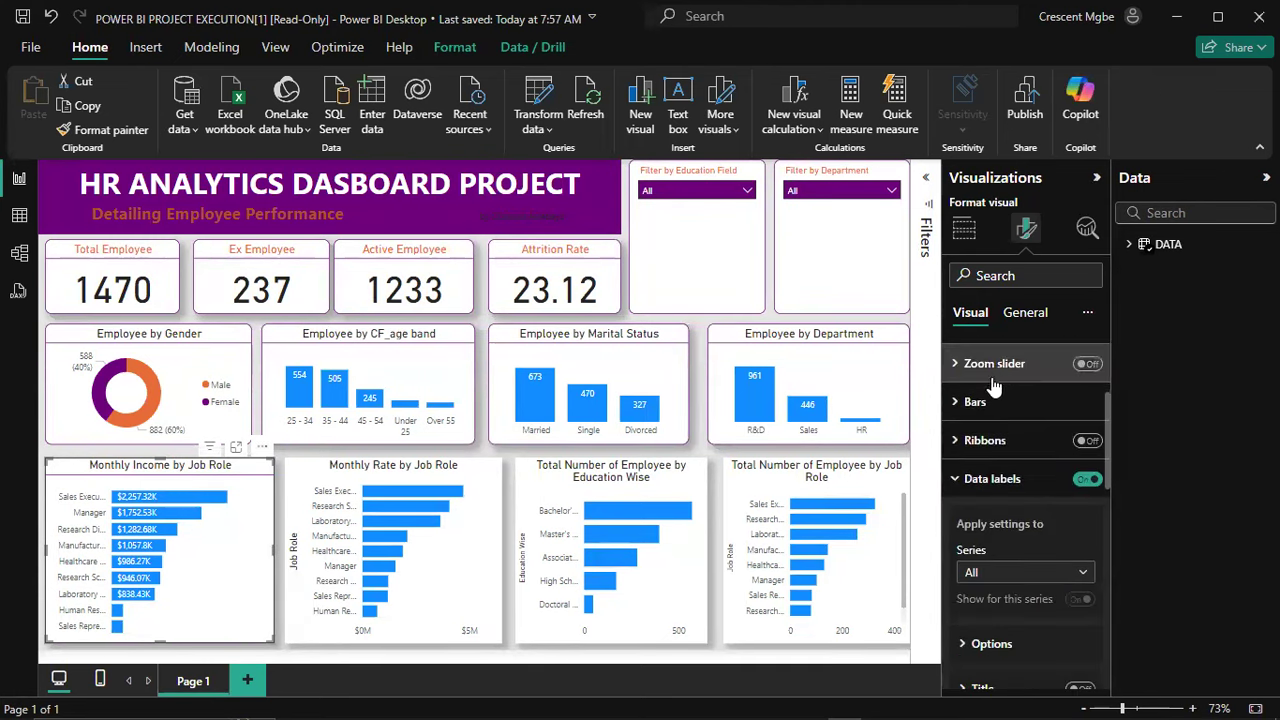
{"action": "left_click", "coordinate": [955, 403]}
{"action": "scroll", "coordinate": [990, 415], "scroll_direction": "down", "scroll_amount": 1}
{"action": "left_click", "coordinate": [994, 402]}
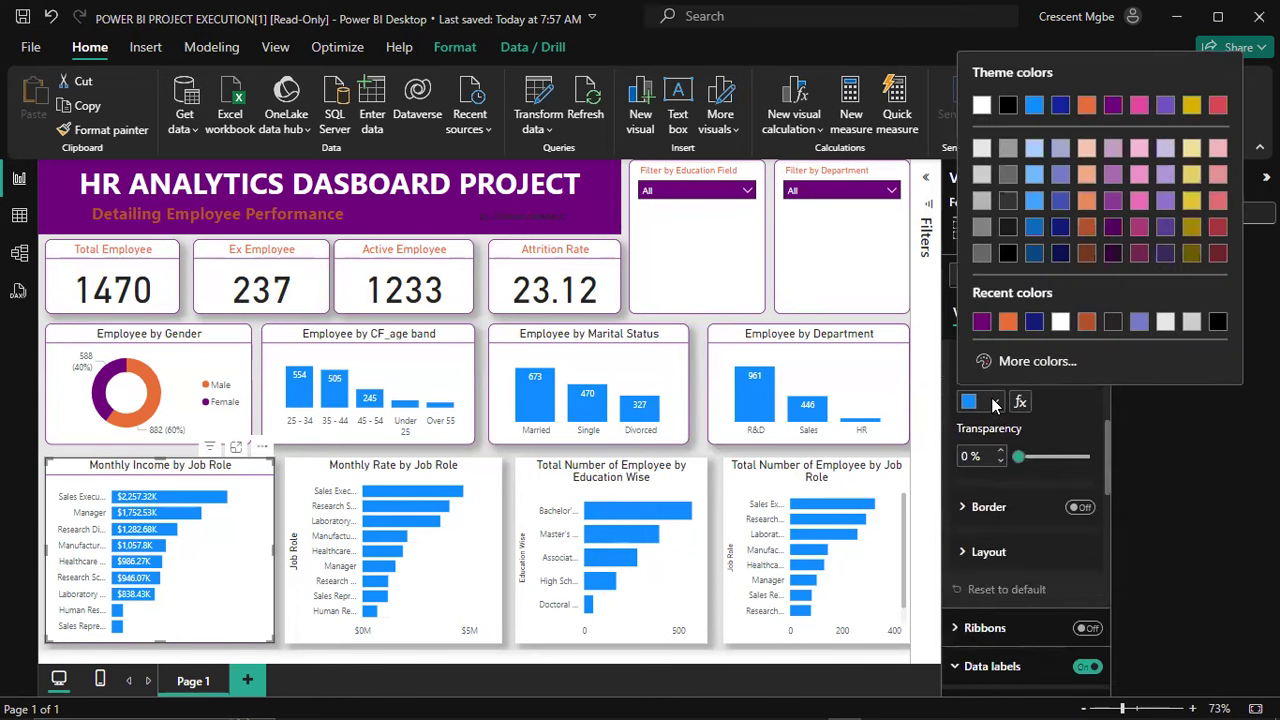
{"action": "left_click", "coordinate": [1008, 321]}
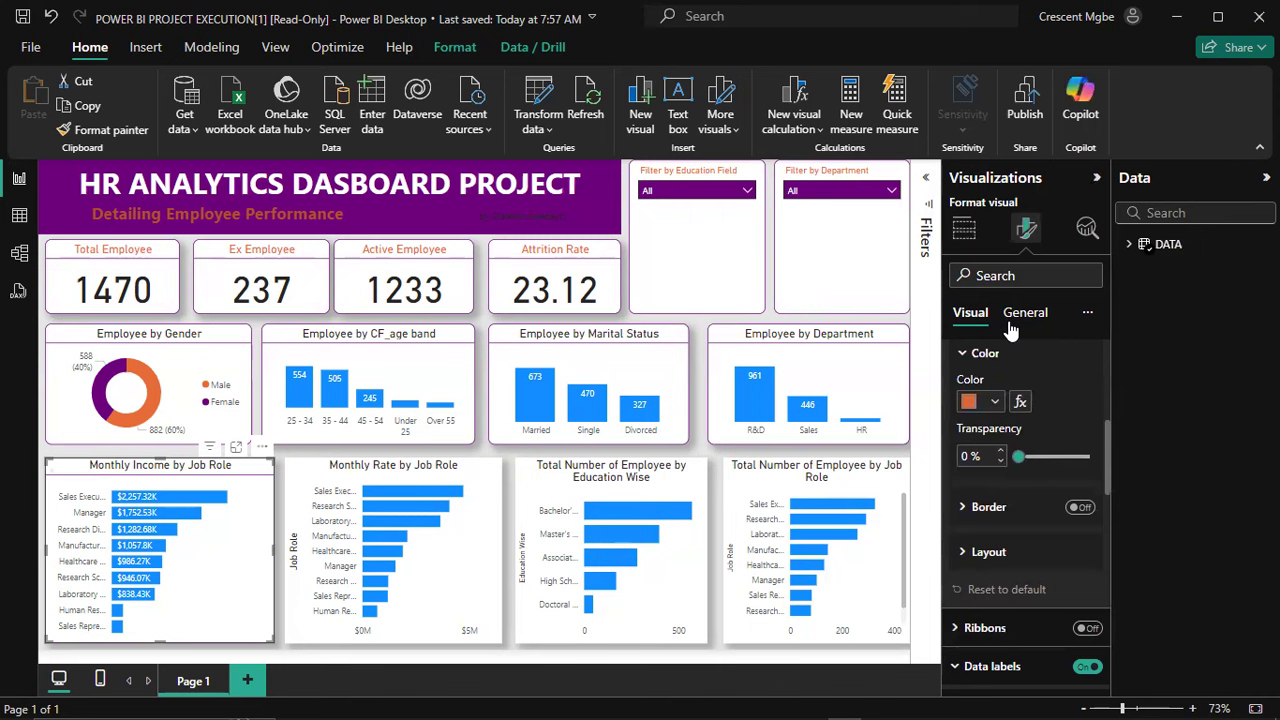
{"action": "left_click", "coordinate": [992, 402]}
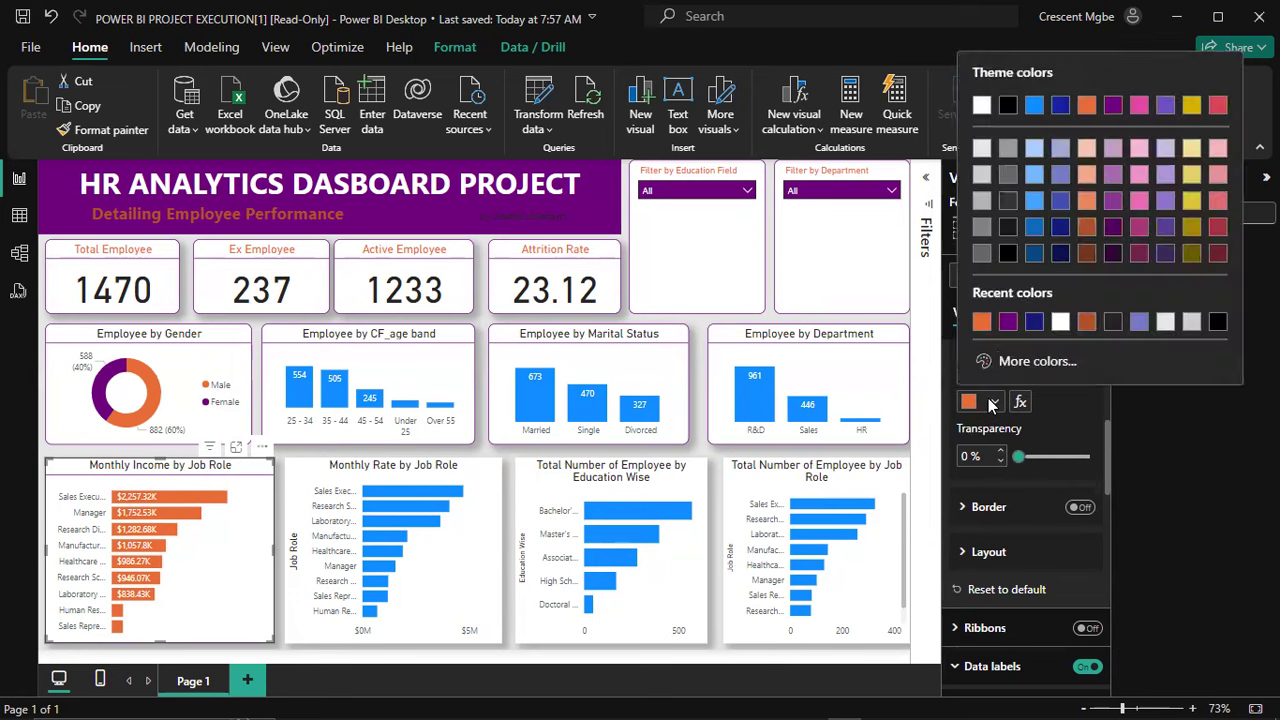
{"action": "left_click", "coordinate": [1008, 322]}
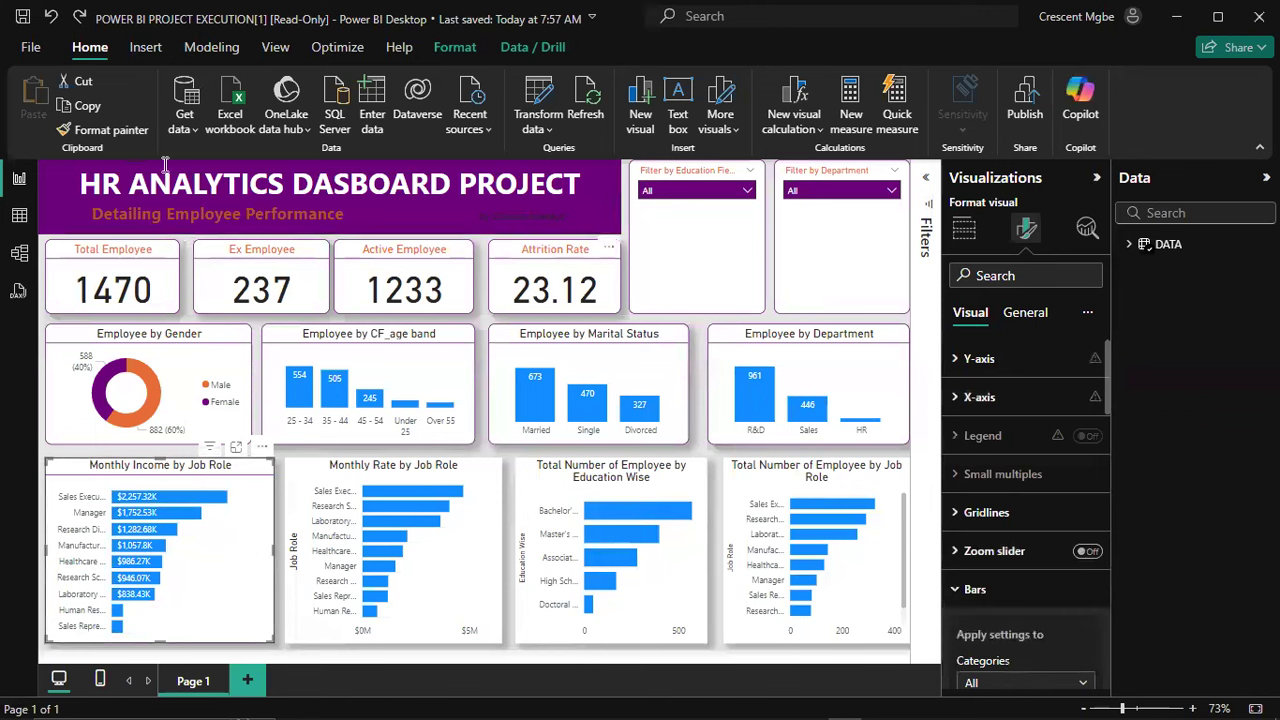
Step: Copy the Monthly Income chart's formatting to the Monthly Rate, Education Wise and Total Number of Employee by Job Role charts with Format painter
{"action": "left_click", "coordinate": [104, 130]}
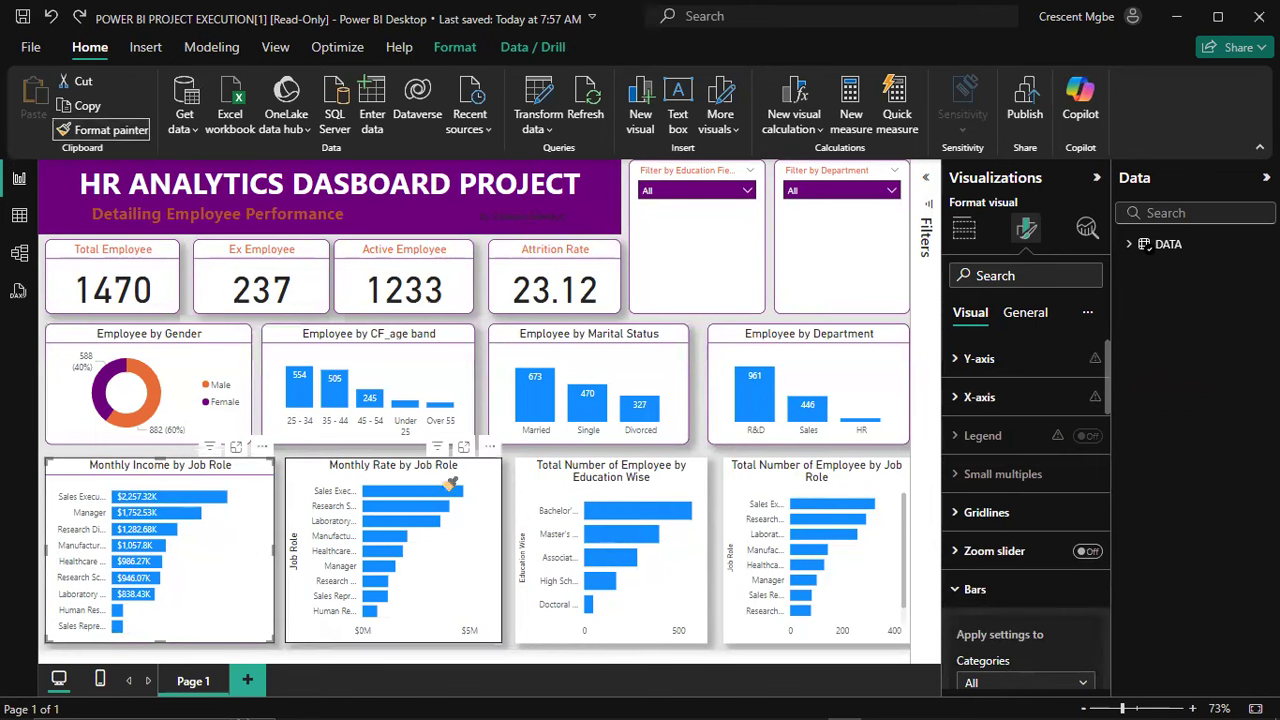
{"action": "left_click", "coordinate": [486, 474]}
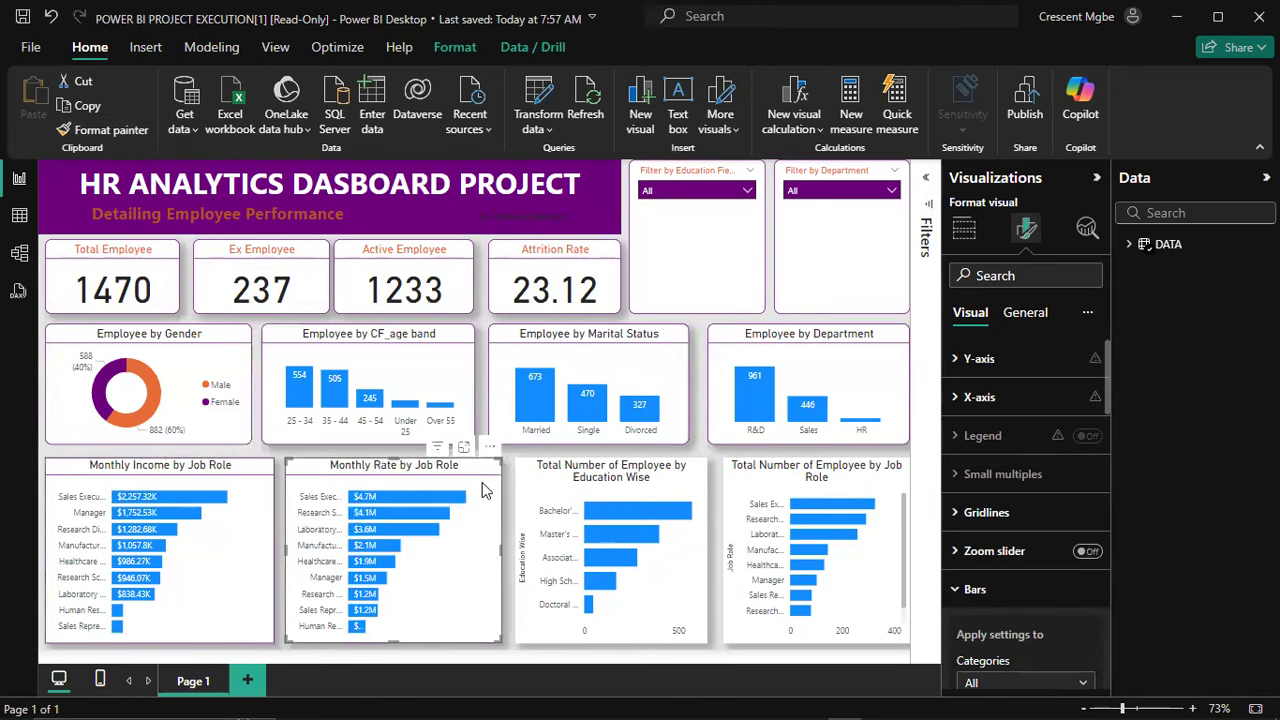
{"action": "left_click", "coordinate": [142, 133]}
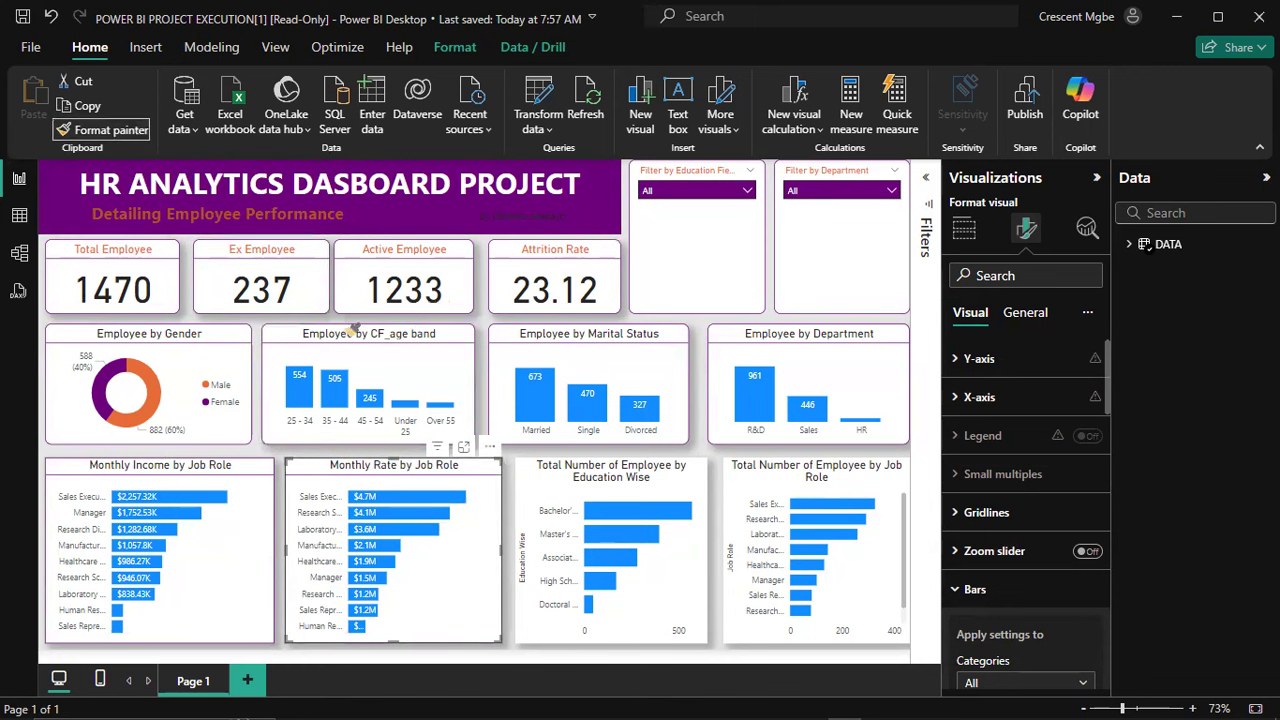
{"action": "left_click", "coordinate": [695, 481]}
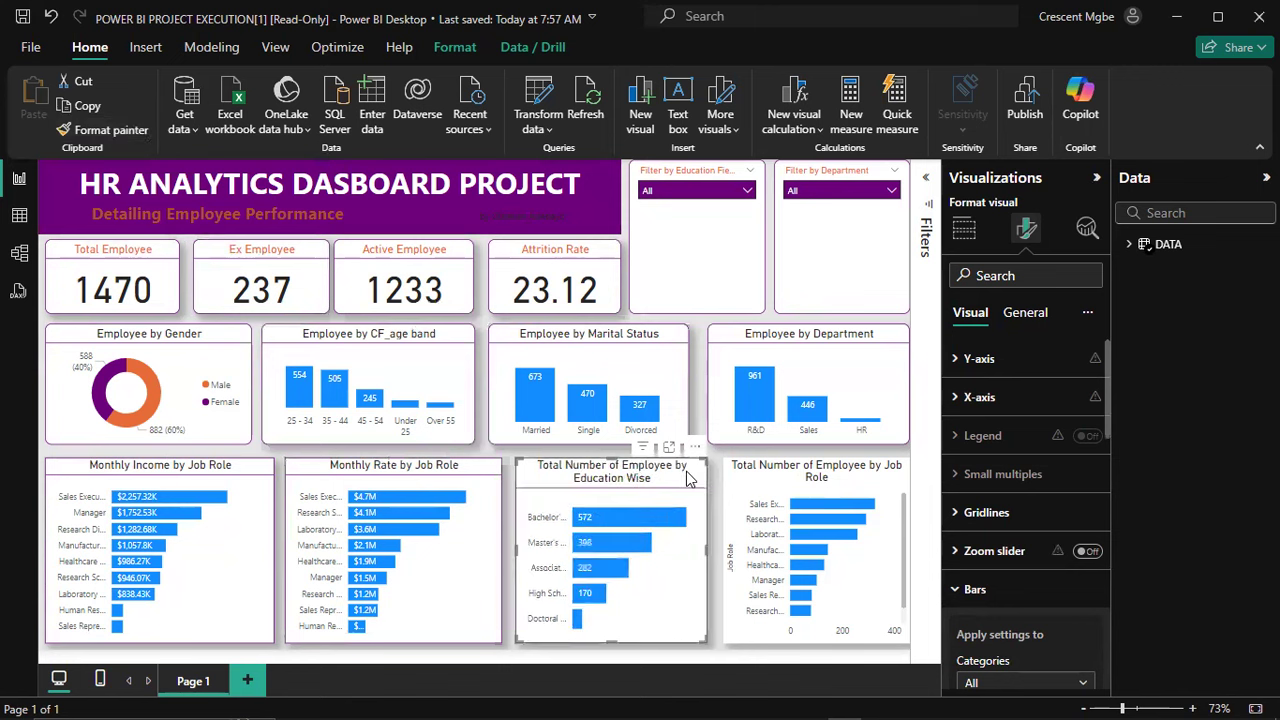
{"action": "left_click", "coordinate": [128, 133]}
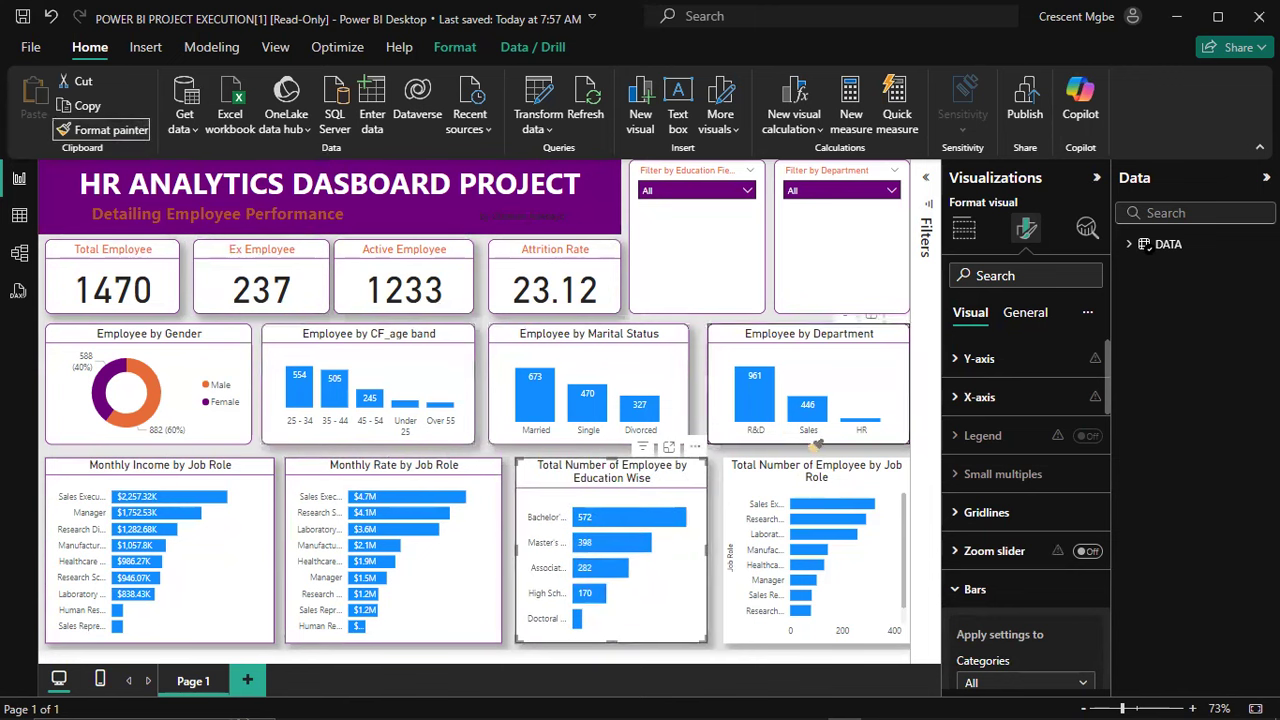
{"action": "left_click", "coordinate": [892, 478]}
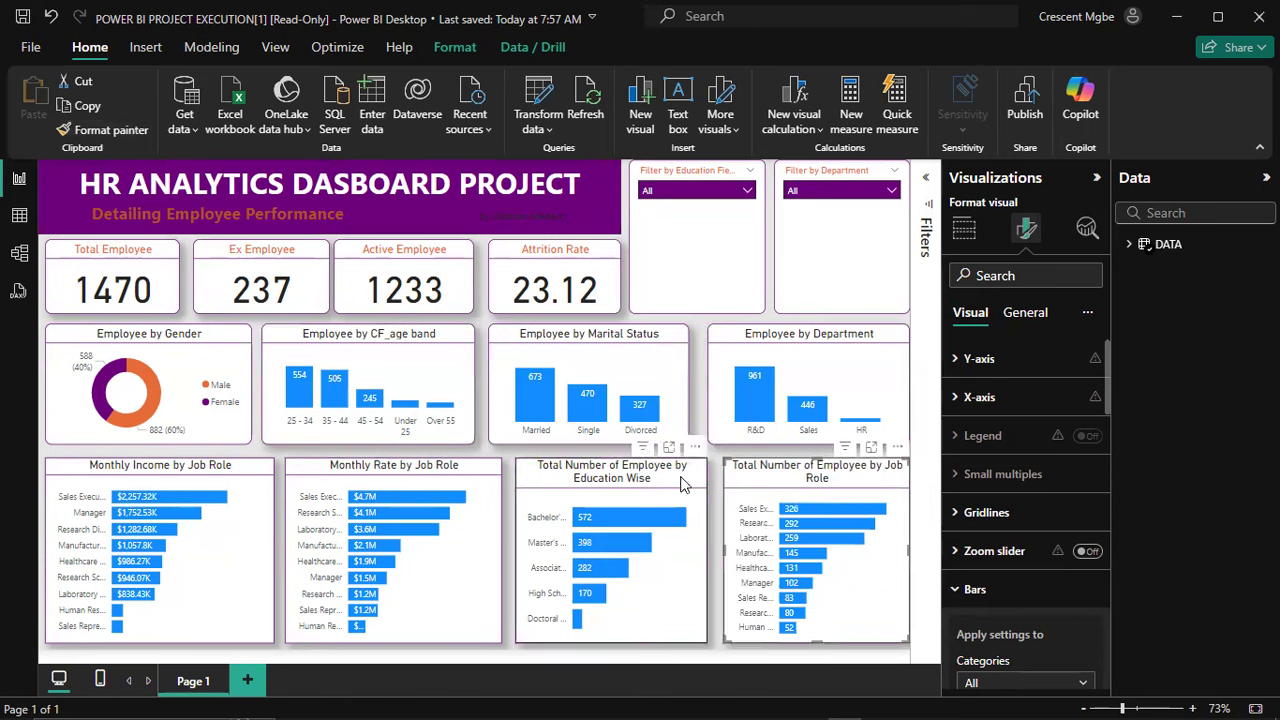
Step: Shorten the title of the Total Number of Employee by Education Wise chart to "Employee by Education Wise"
{"action": "left_click", "coordinate": [683, 483]}
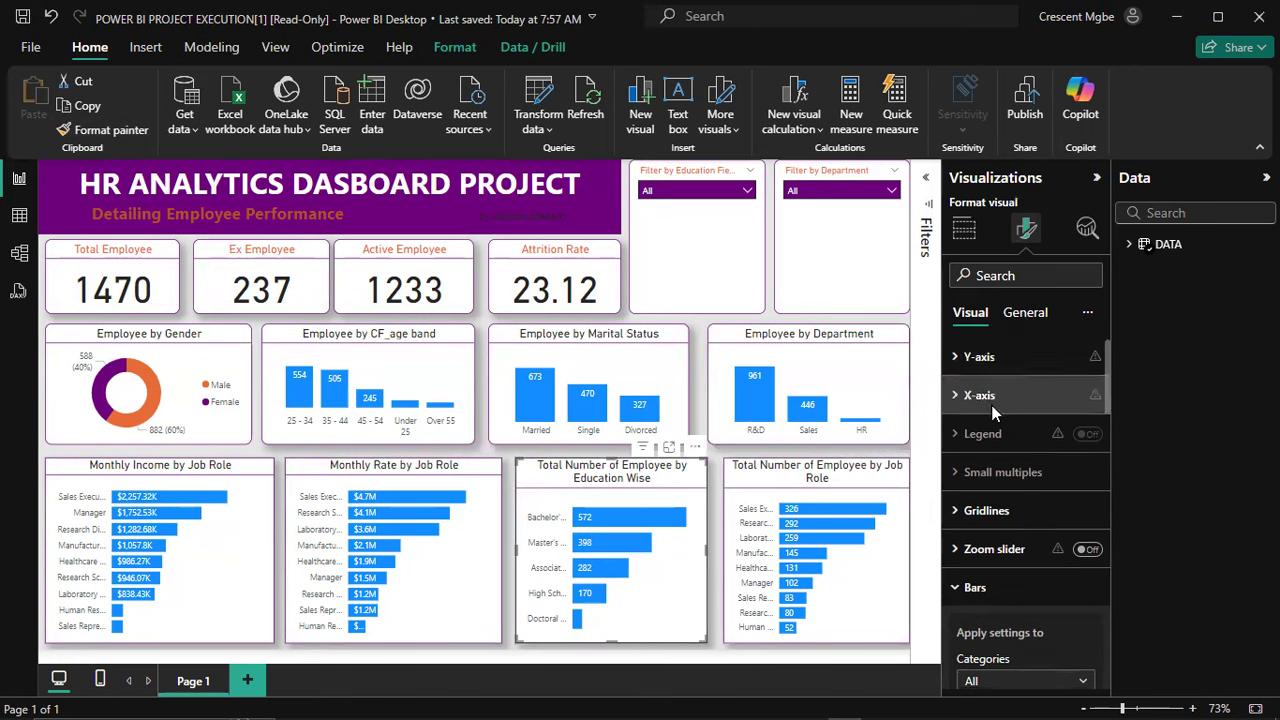
{"action": "scroll", "coordinate": [975, 430], "scroll_direction": "down", "scroll_amount": 10}
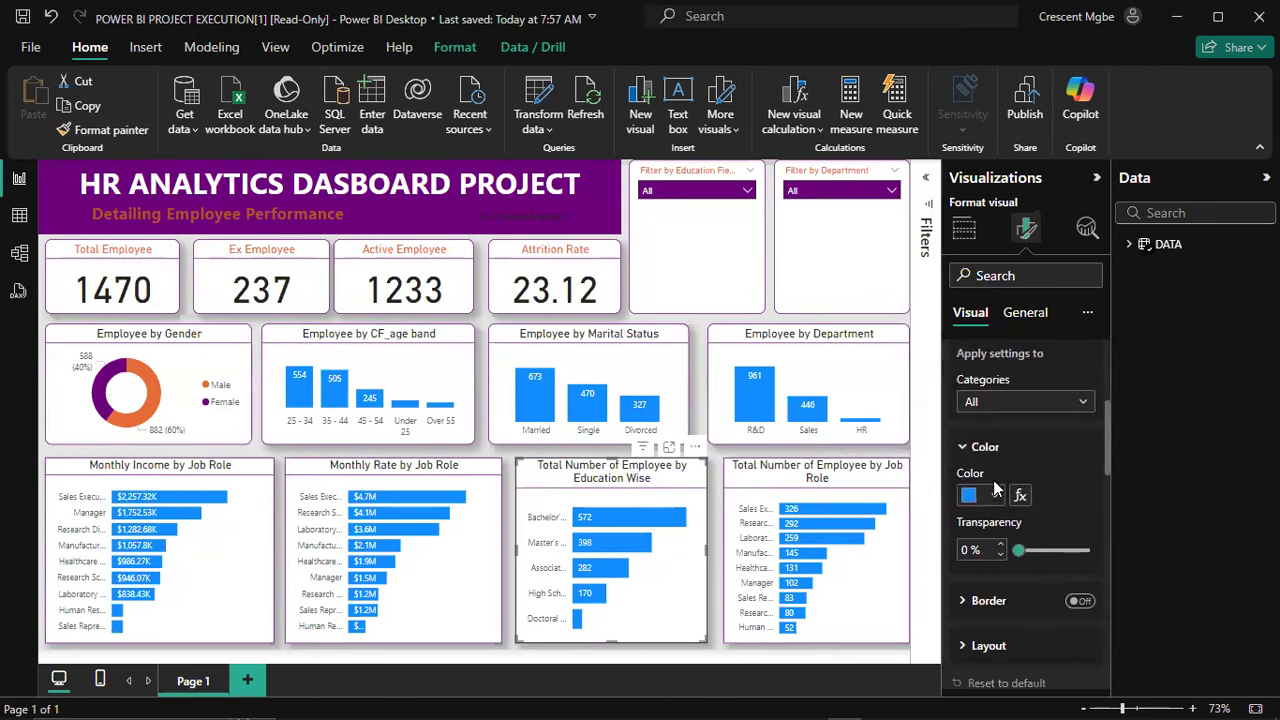
{"action": "left_click", "coordinate": [1022, 314]}
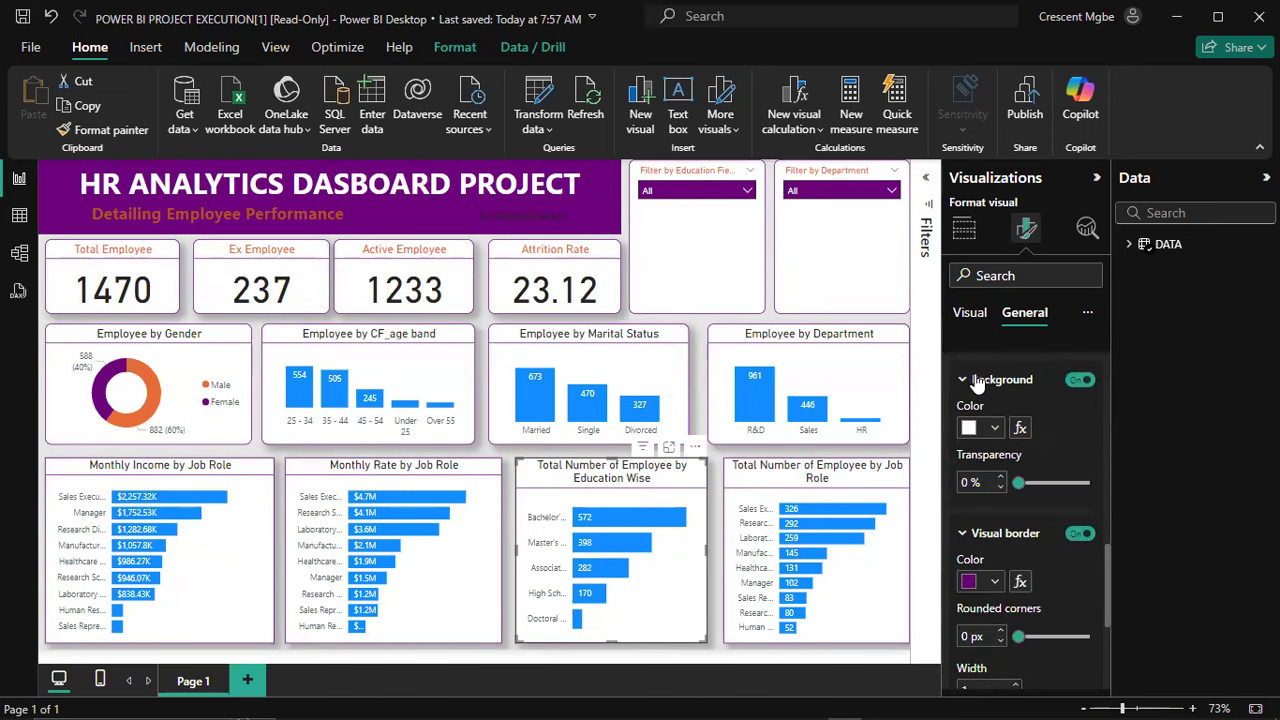
{"action": "scroll", "coordinate": [976, 386], "scroll_direction": "up", "scroll_amount": 3}
{"action": "scroll", "coordinate": [980, 400], "scroll_direction": "up", "scroll_amount": 8}
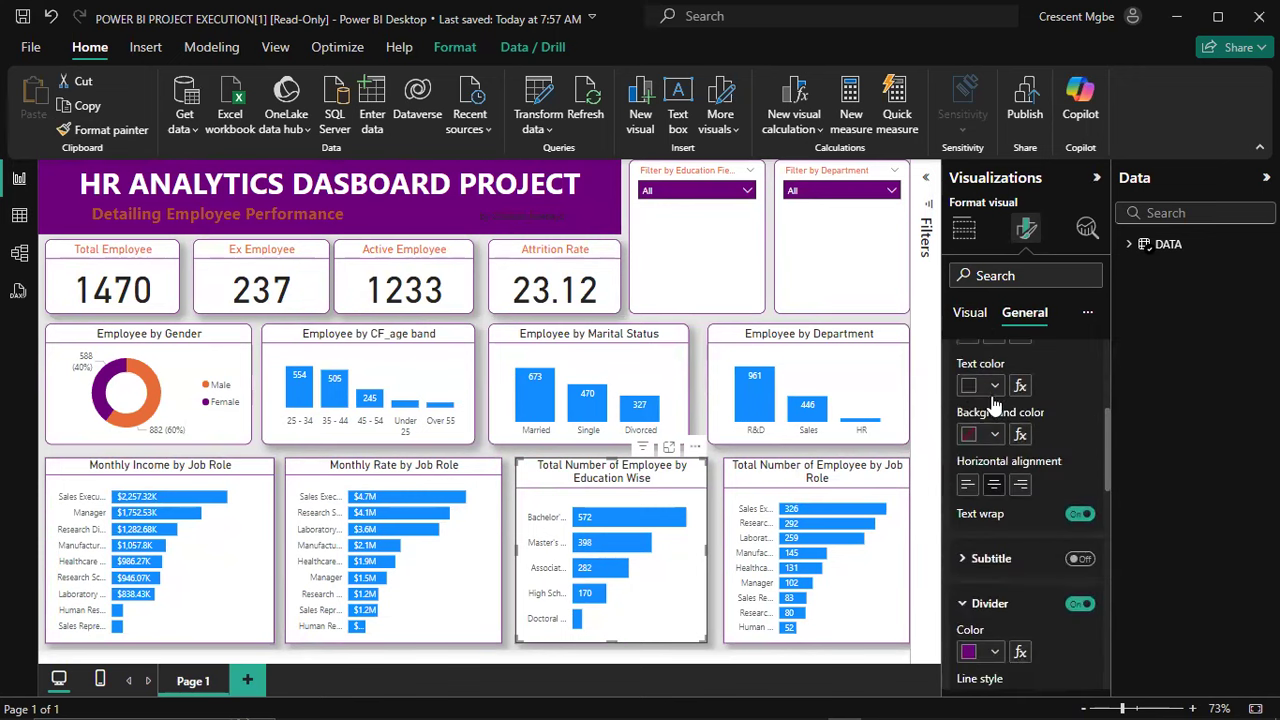
{"action": "left_click", "coordinate": [958, 398]}
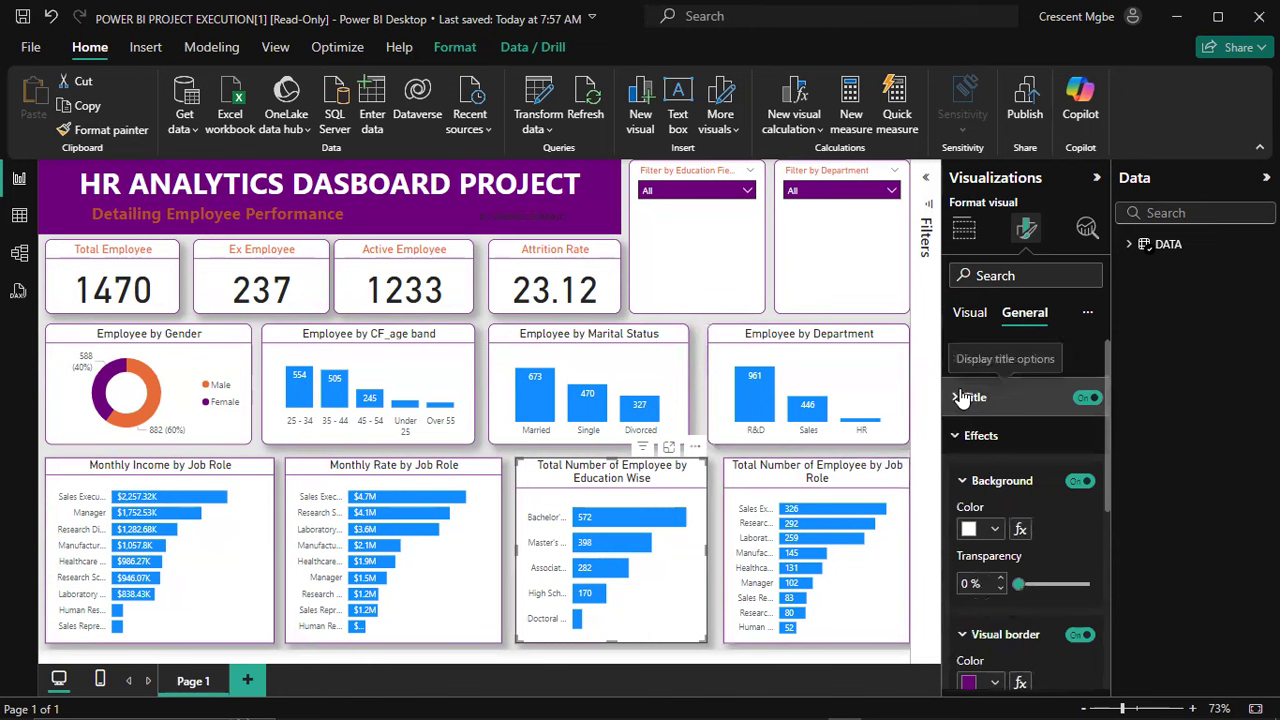
{"action": "left_click", "coordinate": [968, 398]}
{"action": "left_click", "coordinate": [1049, 489]}
{"action": "key", "text": "BackSpace"}
{"action": "key", "text": "BackSpace"}
{"action": "key", "text": "BackSpace"}
{"action": "key", "text": "BackSpace"}
{"action": "key", "text": "BackSpace"}
{"action": "key", "text": "BackSpace"}
{"action": "key", "text": "BackSpace"}
{"action": "key", "text": "BackSpace"}
{"action": "key", "text": "BackSpace"}
{"action": "key", "text": "BackSpace"}
{"action": "key", "text": "BackSpace"}
{"action": "key", "text": "BackSpace"}
{"action": "key", "text": "BackSpace"}
{"action": "key", "text": "BackSpace"}
{"action": "key", "text": "BackSpace"}
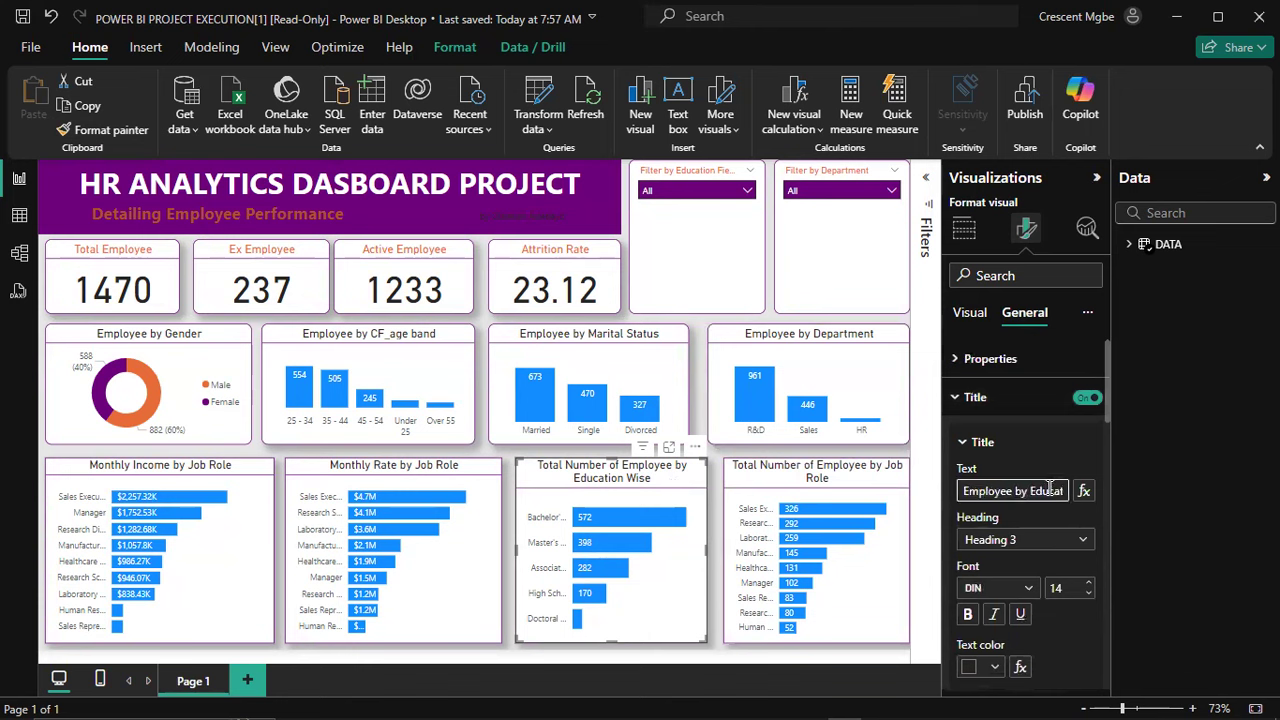
Step: Shorten the title of the Total Number of Employee by Job Role chart to "Employee by Job Role"
{"action": "left_click", "coordinate": [886, 480]}
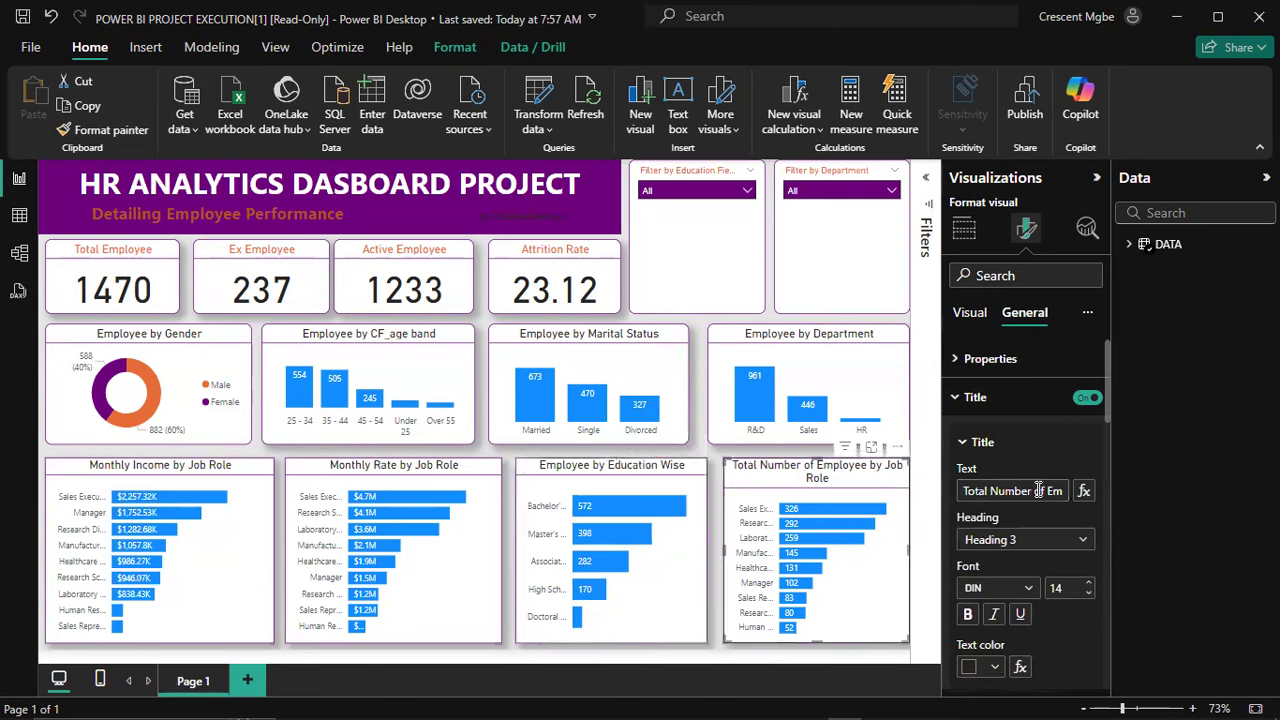
{"action": "left_click", "coordinate": [1049, 490]}
{"action": "key", "text": "BackSpace"}
{"action": "key", "text": "BackSpace"}
{"action": "key", "text": "BackSpace"}
{"action": "key", "text": "BackSpace"}
{"action": "key", "text": "BackSpace"}
{"action": "key", "text": "BackSpace"}
{"action": "key", "text": "BackSpace"}
{"action": "key", "text": "BackSpace"}
{"action": "key", "text": "BackSpace"}
{"action": "key", "text": "BackSpace"}
{"action": "key", "text": "BackSpace"}
{"action": "key", "text": "BackSpace"}
{"action": "key", "text": "BackSpace"}
{"action": "key", "text": "BackSpace"}
{"action": "key", "text": "BackSpace"}
{"action": "key", "text": "BackSpace"}
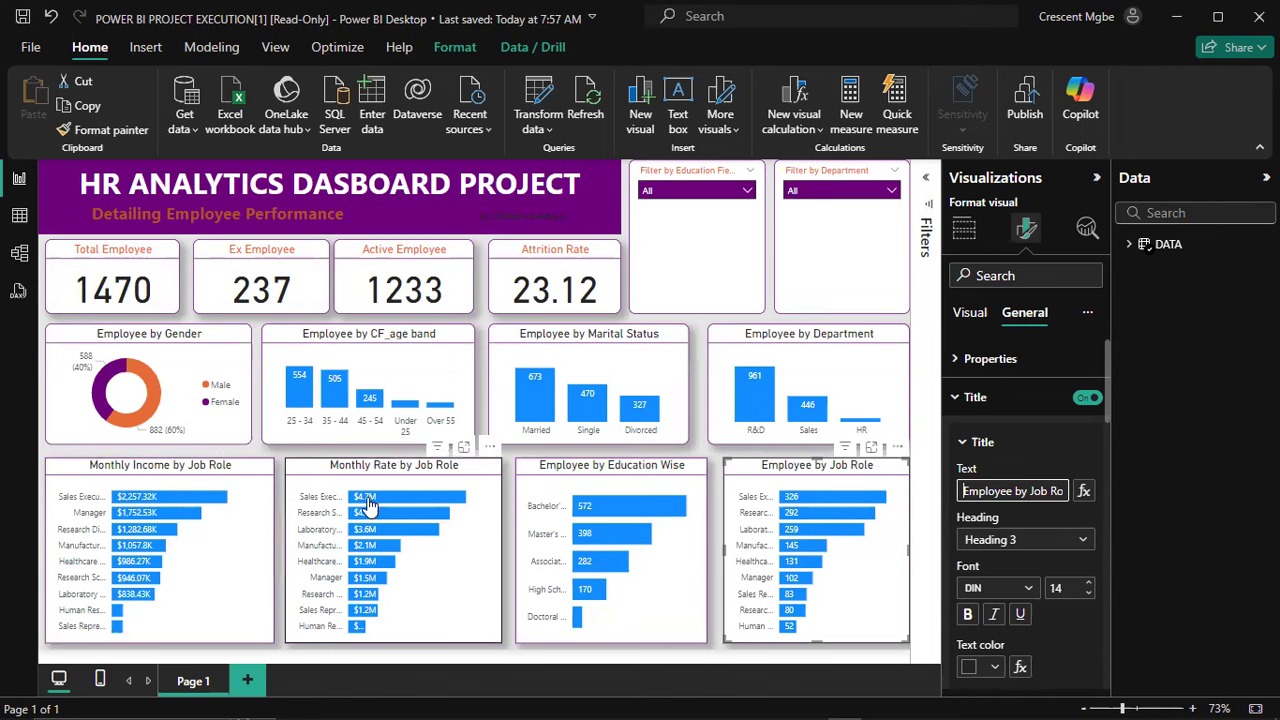
Step: Try yellow and dark orange for the bars of the Monthly Income by Job Role chart, and settle on orange
{"action": "left_click", "coordinate": [256, 480]}
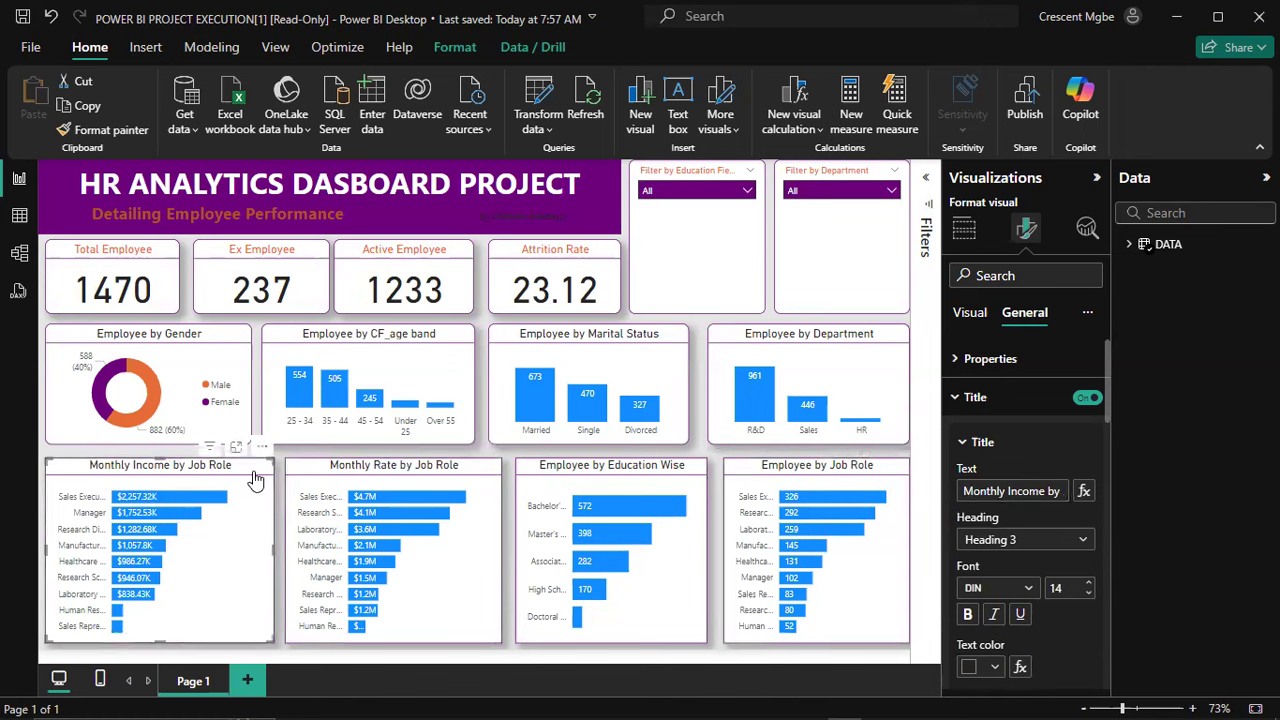
{"action": "left_click", "coordinate": [972, 316]}
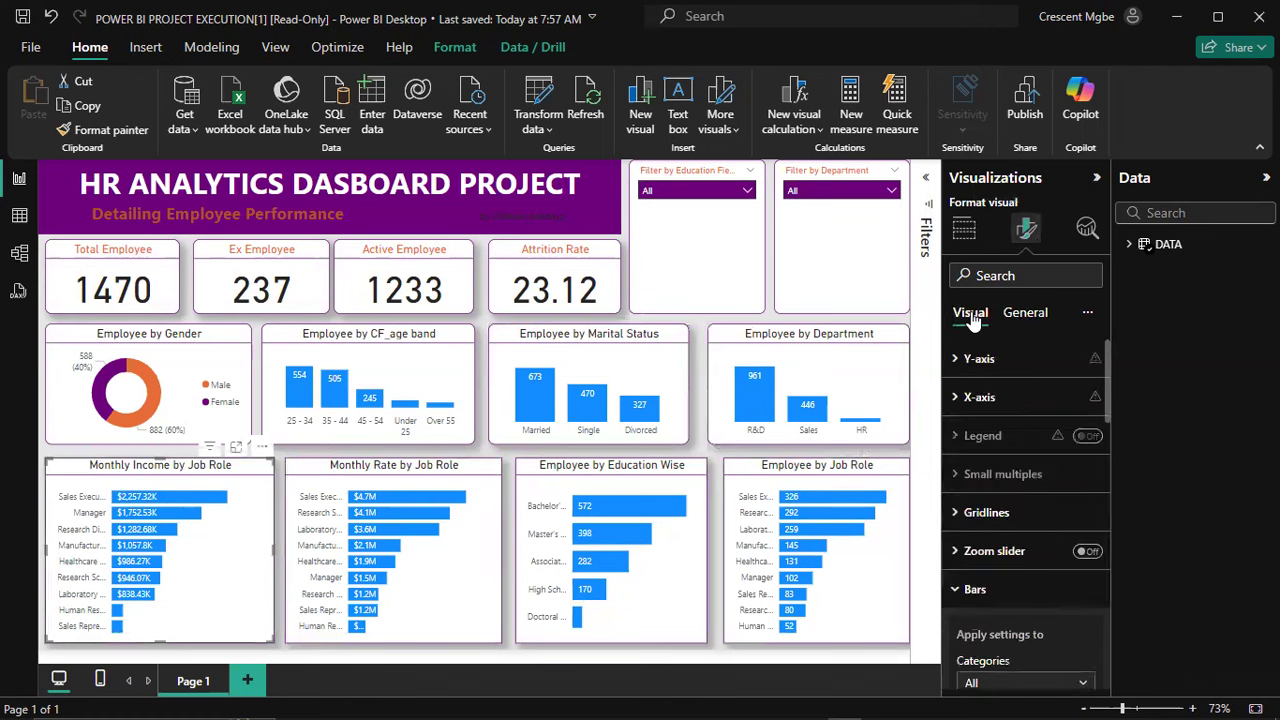
{"action": "left_click", "coordinate": [1032, 314]}
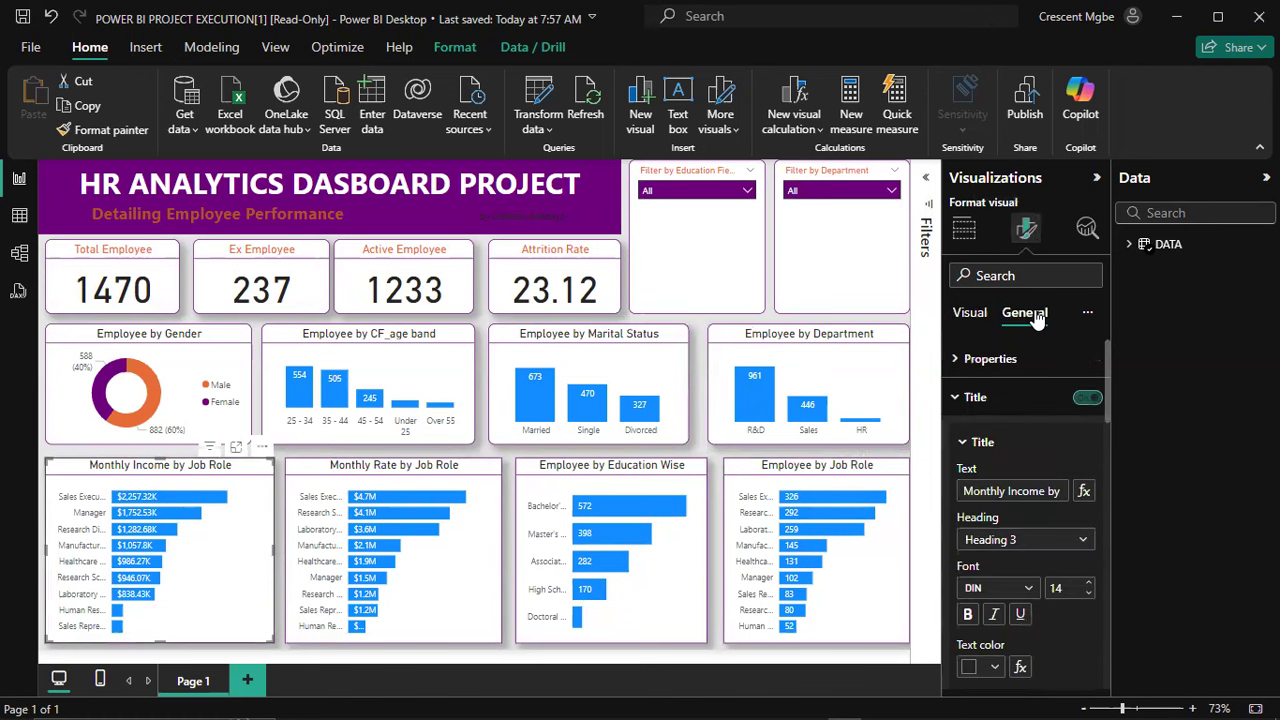
{"action": "left_click", "coordinate": [968, 313]}
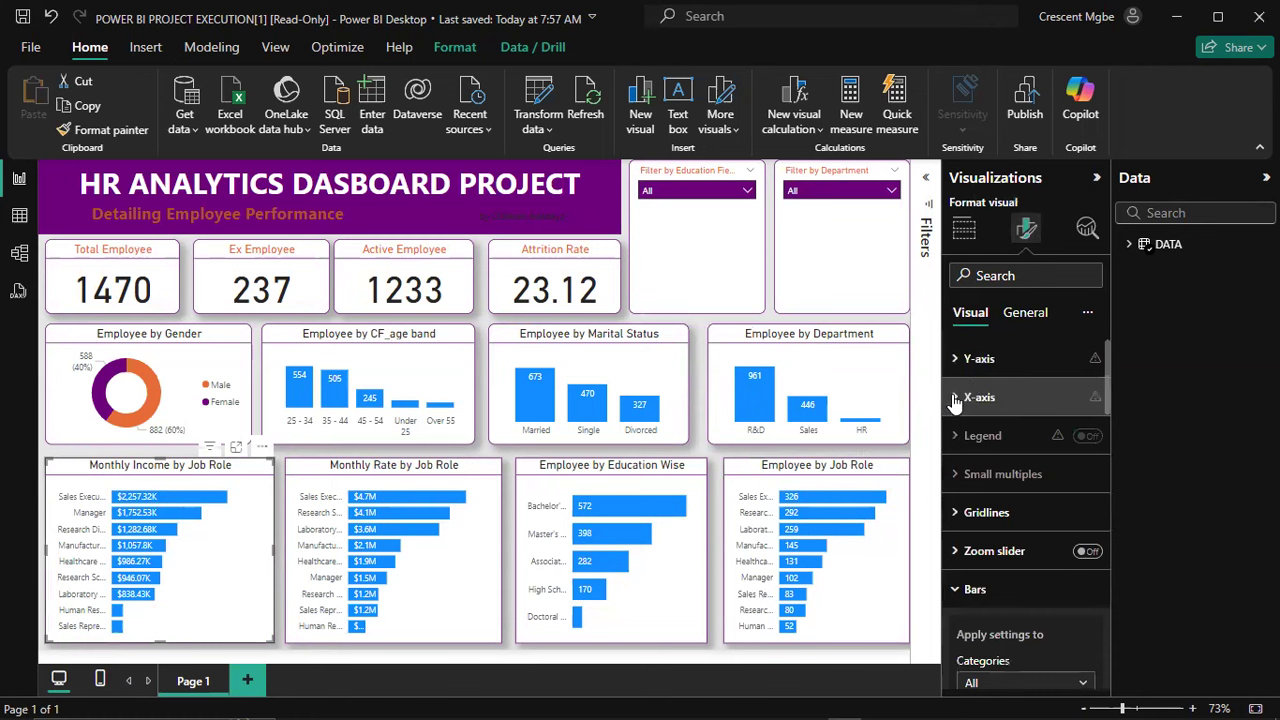
{"action": "scroll", "coordinate": [998, 455], "scroll_direction": "down", "scroll_amount": 3}
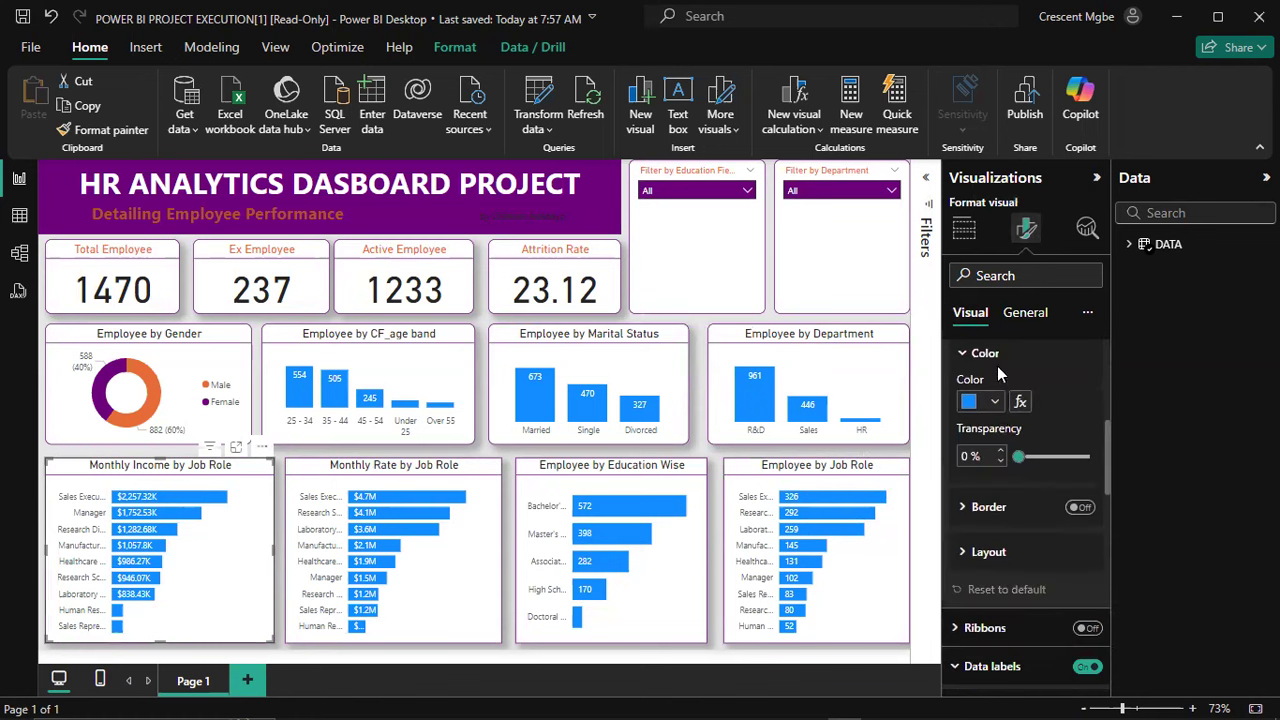
{"action": "left_click", "coordinate": [995, 402]}
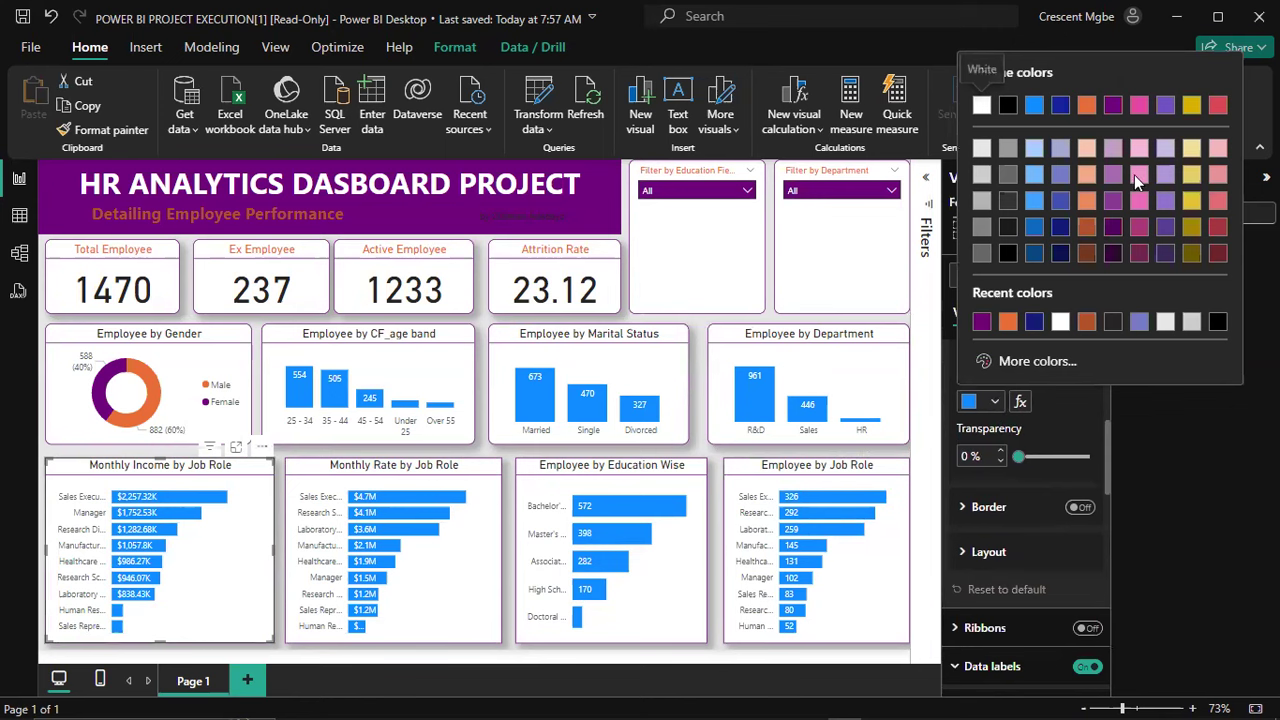
{"action": "left_click", "coordinate": [1192, 99]}
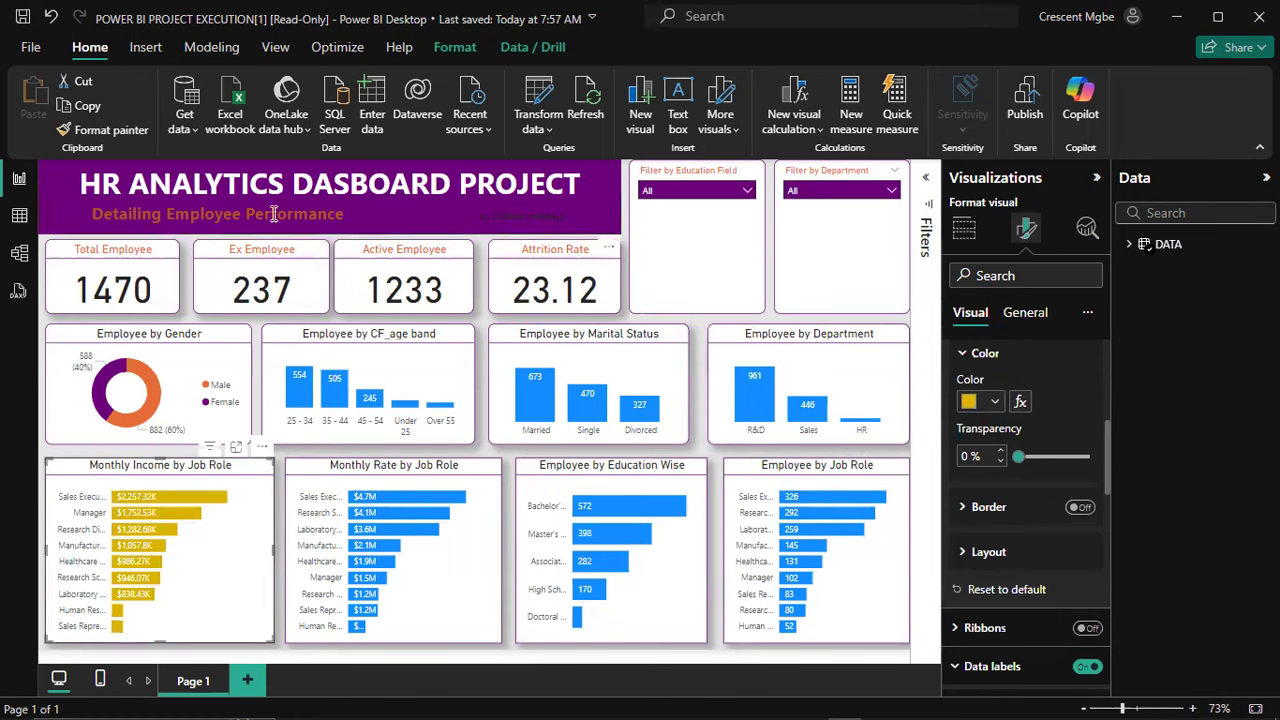
{"action": "left_click", "coordinate": [994, 401]}
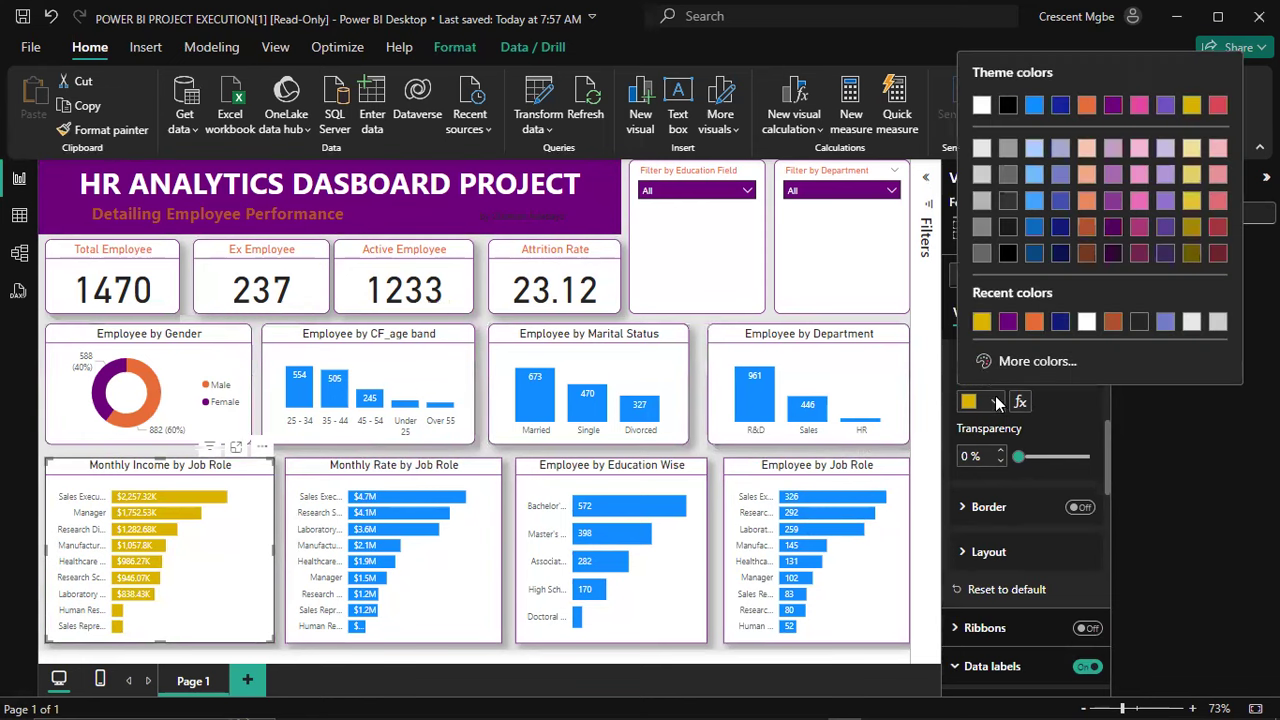
{"action": "left_click", "coordinate": [1112, 321]}
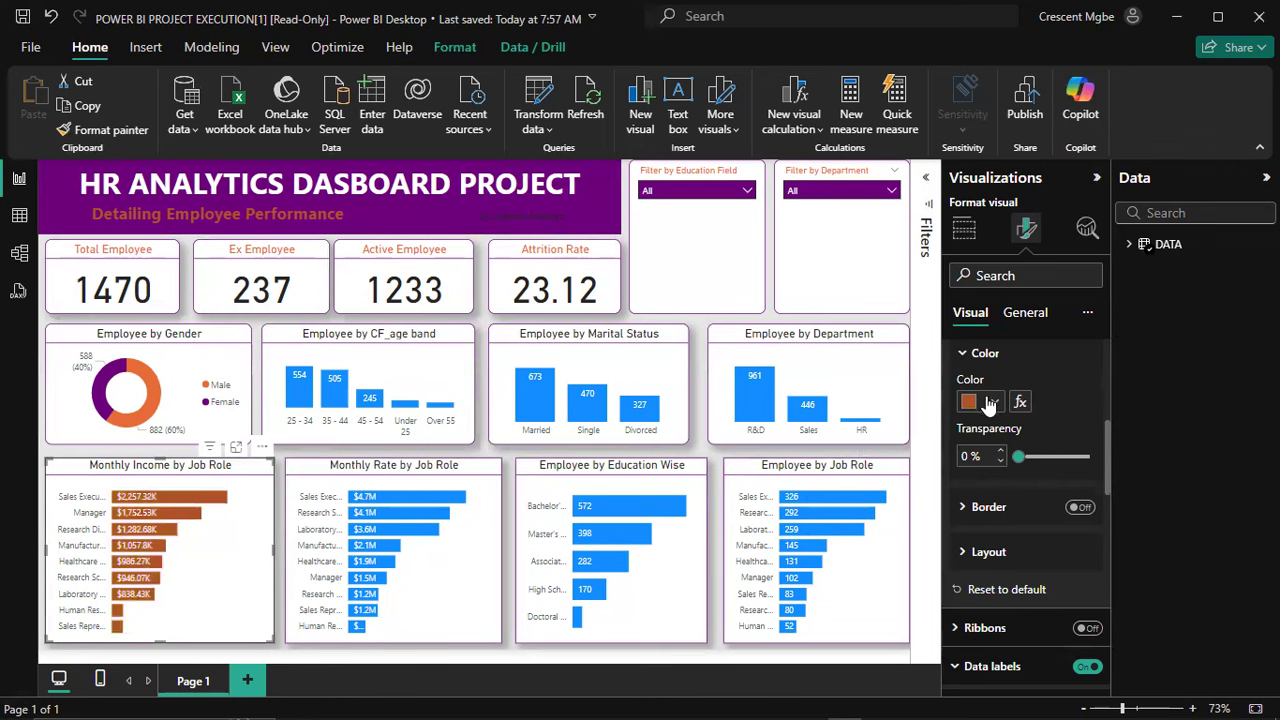
{"action": "left_click", "coordinate": [990, 401]}
{"action": "left_click", "coordinate": [1060, 321]}
Step: Set the bar colour of the Monthly Rate by Job Role chart to the same orange
{"action": "left_click", "coordinate": [484, 500]}
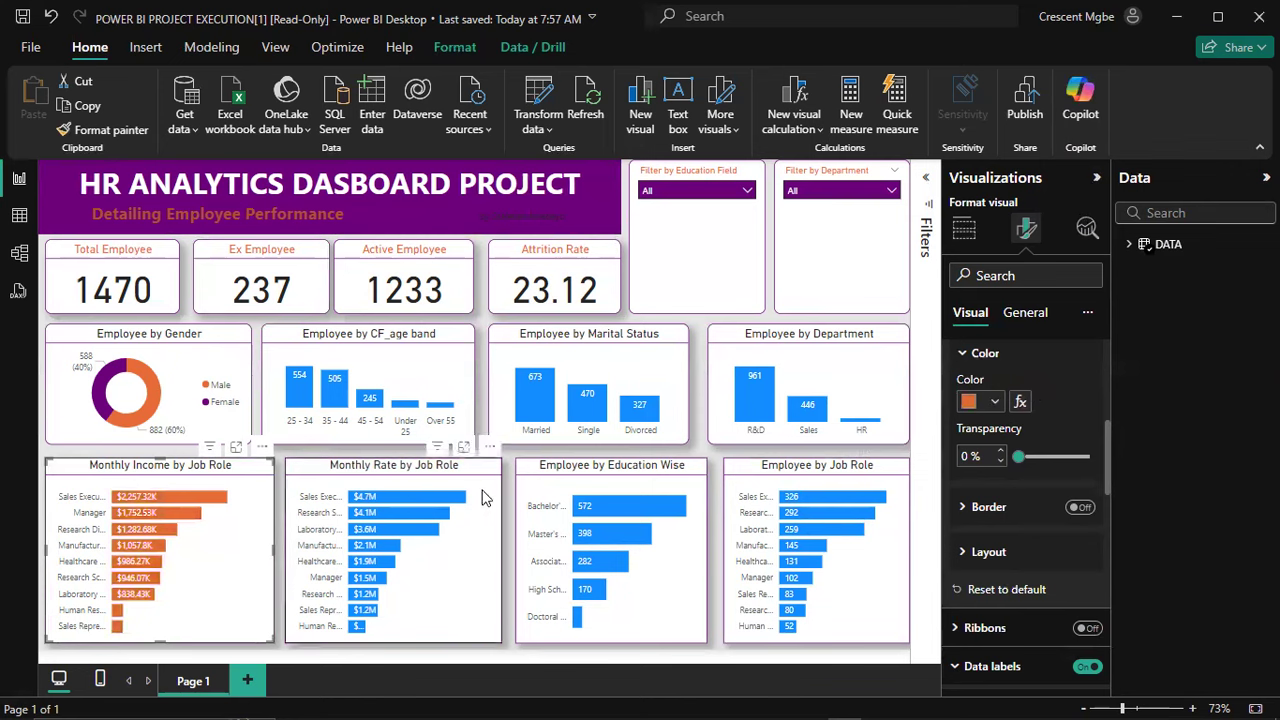
{"action": "left_click", "coordinate": [993, 401]}
{"action": "left_click", "coordinate": [982, 322]}
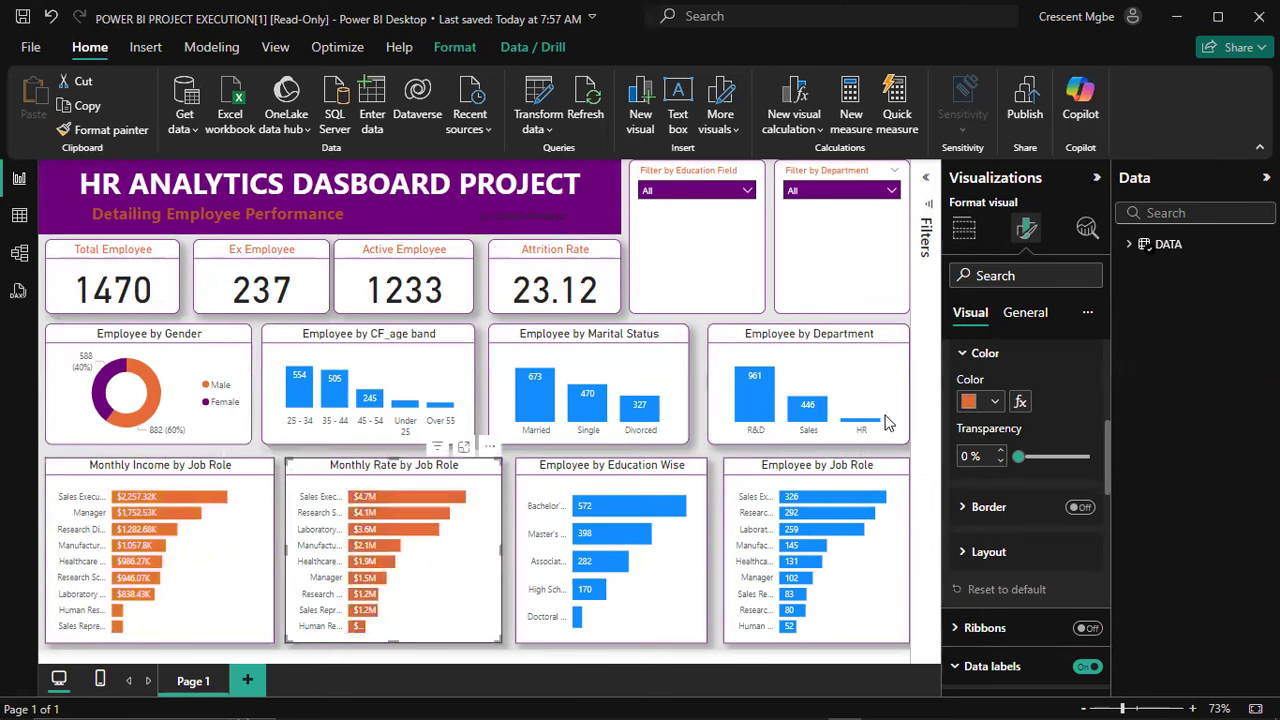
Step: Deselect the chart and collapse the Visualizations and Data panes to give the report canvas more room
{"action": "left_click", "coordinate": [696, 322]}
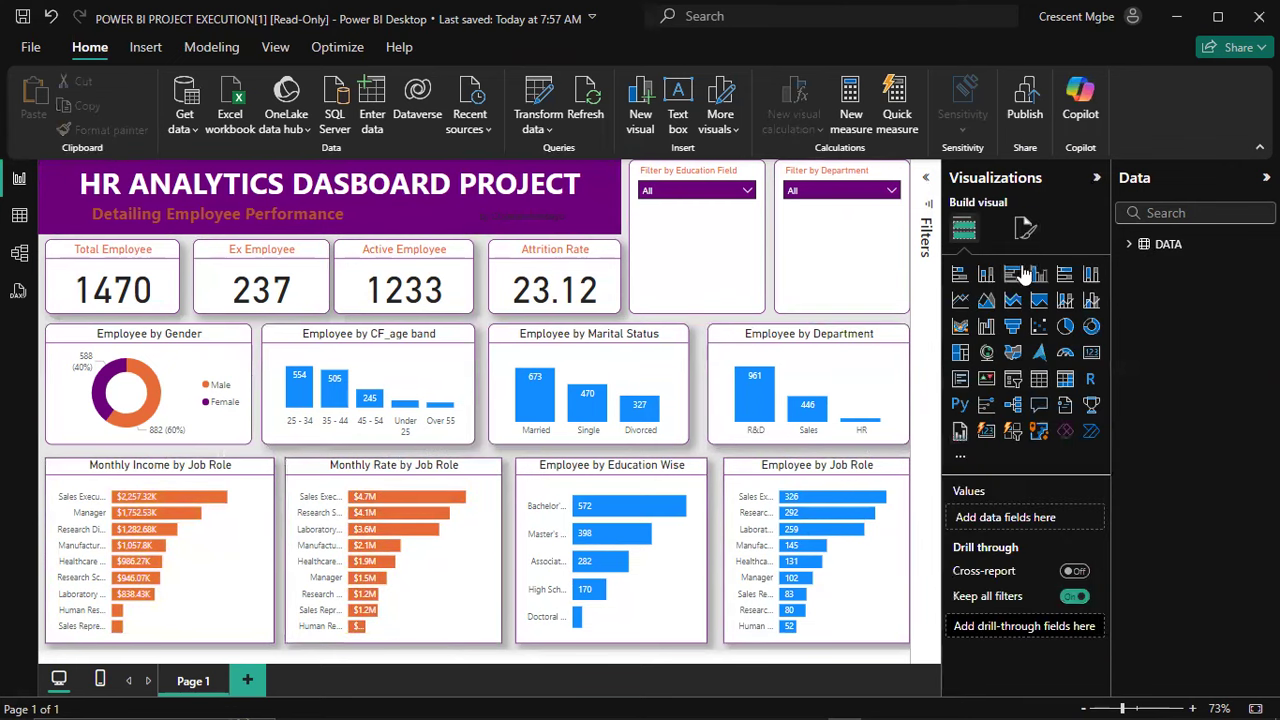
{"action": "left_click", "coordinate": [1096, 177]}
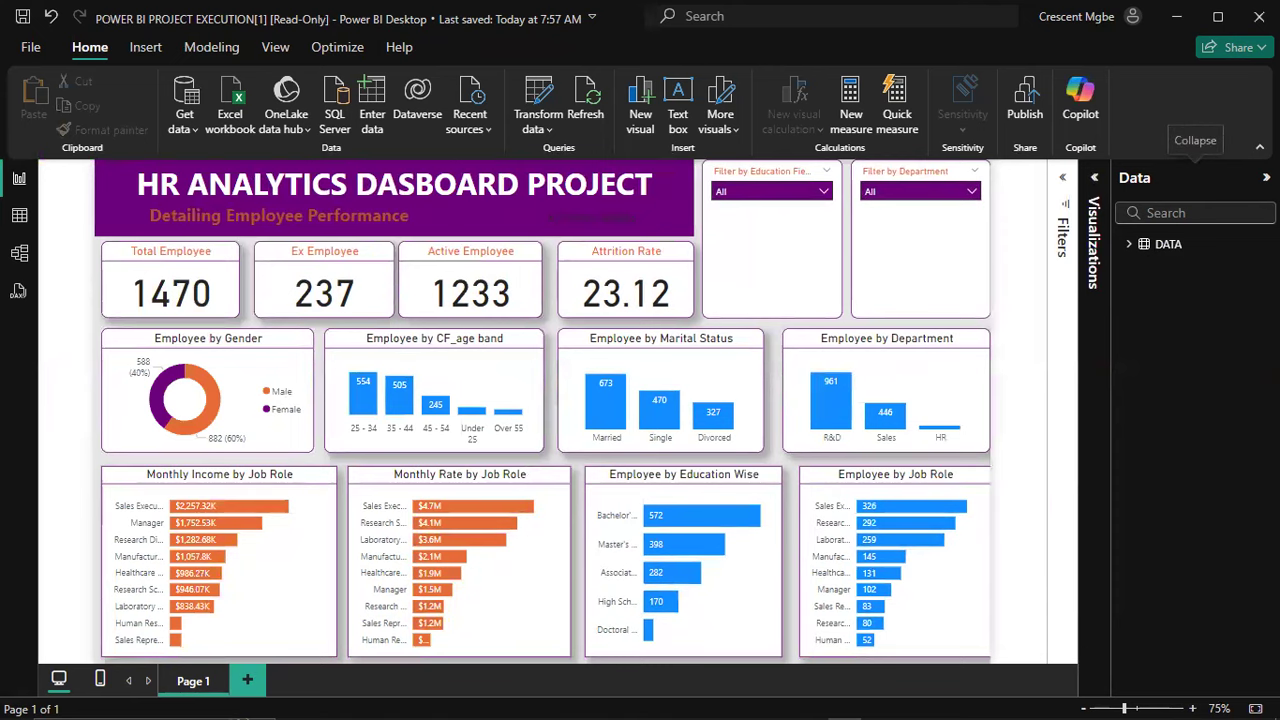
{"action": "left_click", "coordinate": [1266, 177]}
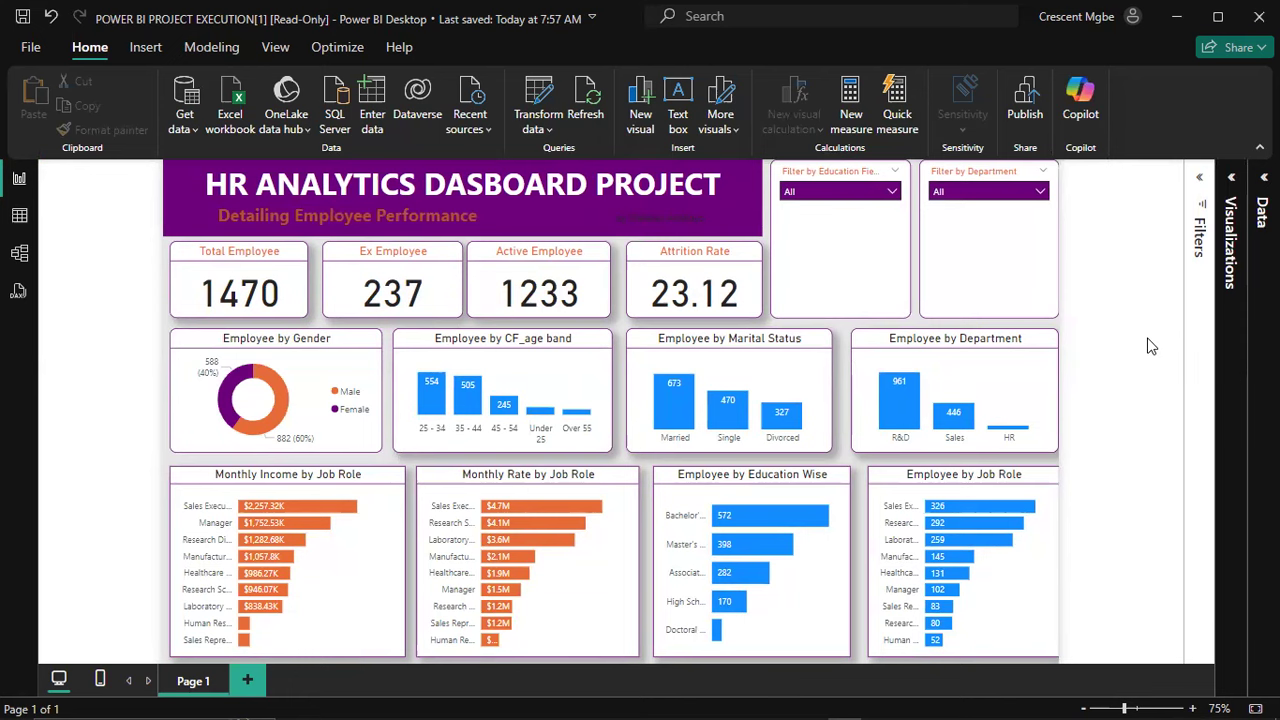
Step: Nudge the Employee by Job Role chart sideways to fine-tune its alignment with the chart above it
{"action": "left_click", "coordinate": [1071, 530]}
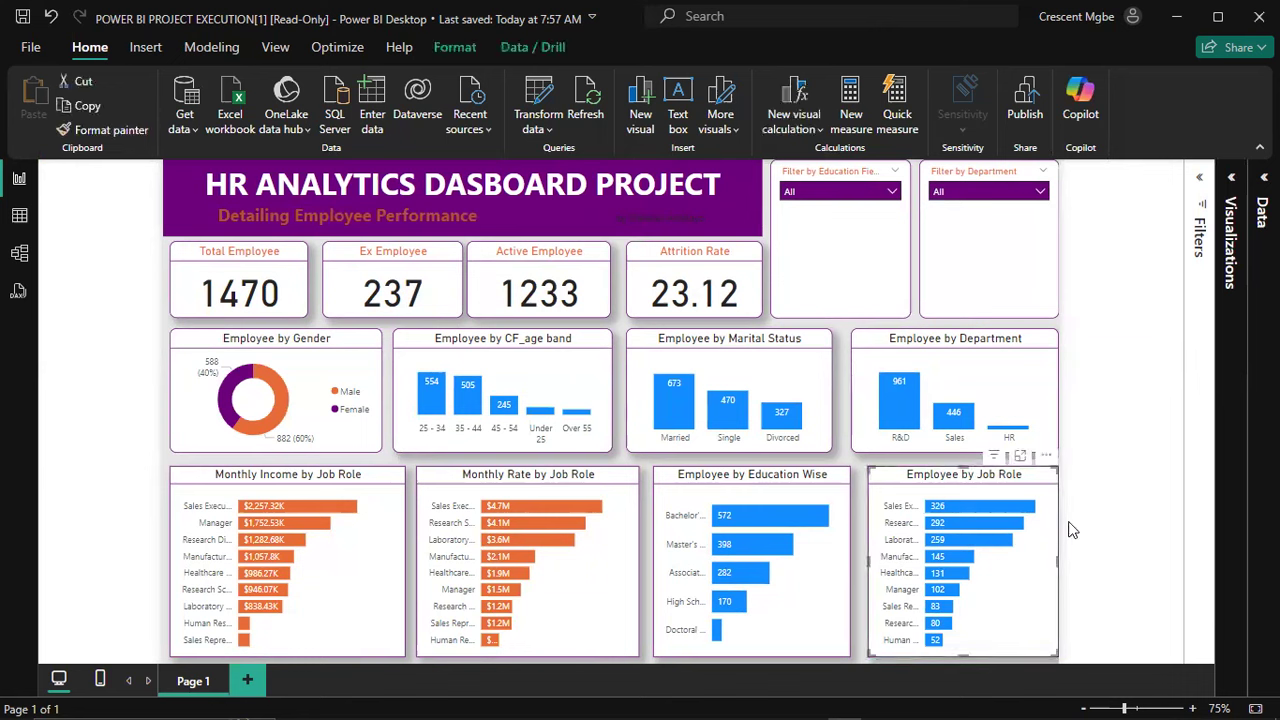
{"action": "key", "text": "Left"}
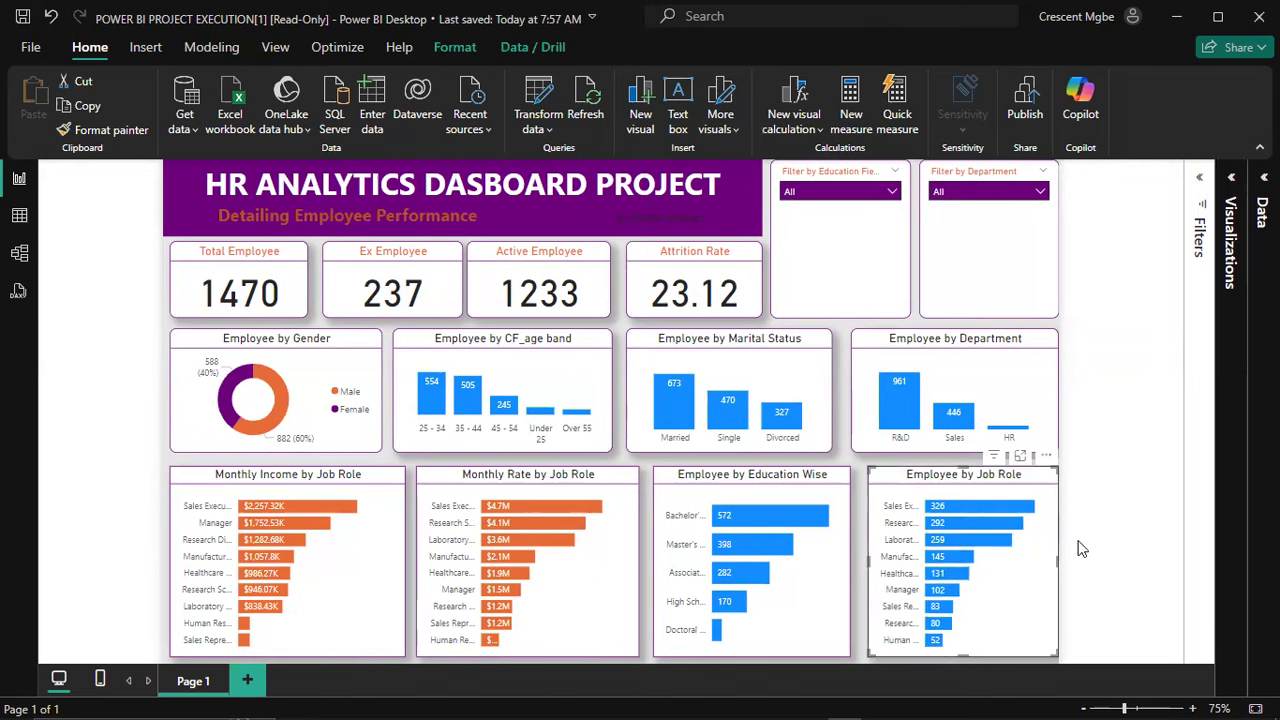
{"action": "key", "text": "shift+Left"}
{"action": "key", "text": "shift+Left"}
{"action": "key", "text": "shift+Left"}
{"action": "key", "text": "shift+Left"}
{"action": "key", "text": "shift+Left"}
{"action": "key", "text": "shift+Left"}
{"action": "key", "text": "shift+Left"}
{"action": "key", "text": "shift+Left"}
{"action": "key", "text": "shift+Right"}
{"action": "key", "text": "shift+Right"}
{"action": "key", "text": "shift+Right"}
{"action": "key", "text": "shift+Right"}
{"action": "key", "text": "shift+Right"}
{"action": "key", "text": "shift+Right"}
{"action": "key", "text": "shift+Right"}
{"action": "key", "text": "shift+Right"}
{"action": "left_click", "coordinate": [1104, 497]}
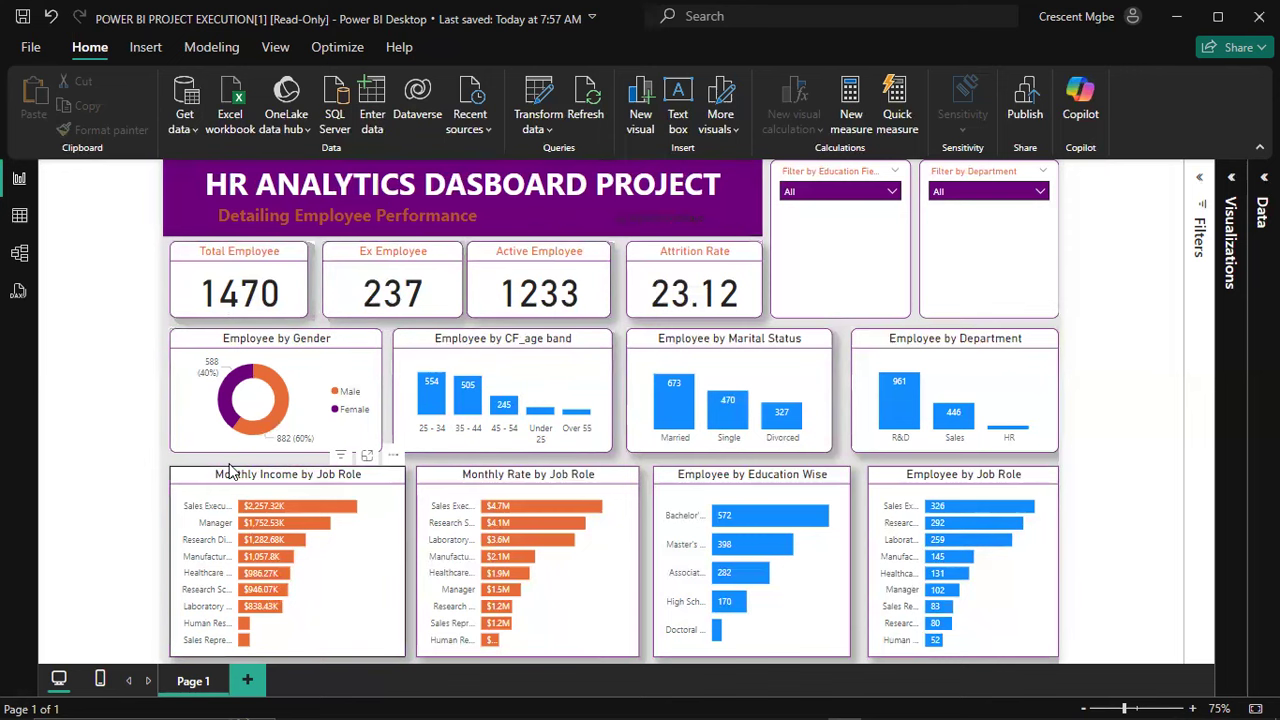
Step: Rename the report page containing the dashboard as "HR ANALYTICS"
{"action": "double_click", "coordinate": [188, 681]}
{"action": "key", "text": "BackSpace"}
{"action": "key", "text": "BackSpace"}
{"action": "key", "text": "BackSpace"}
{"action": "key", "text": "BackSpace"}
{"action": "key", "text": "BackSpace"}
{"action": "key", "text": "BackSpace"}
{"action": "type", "text": "H"}
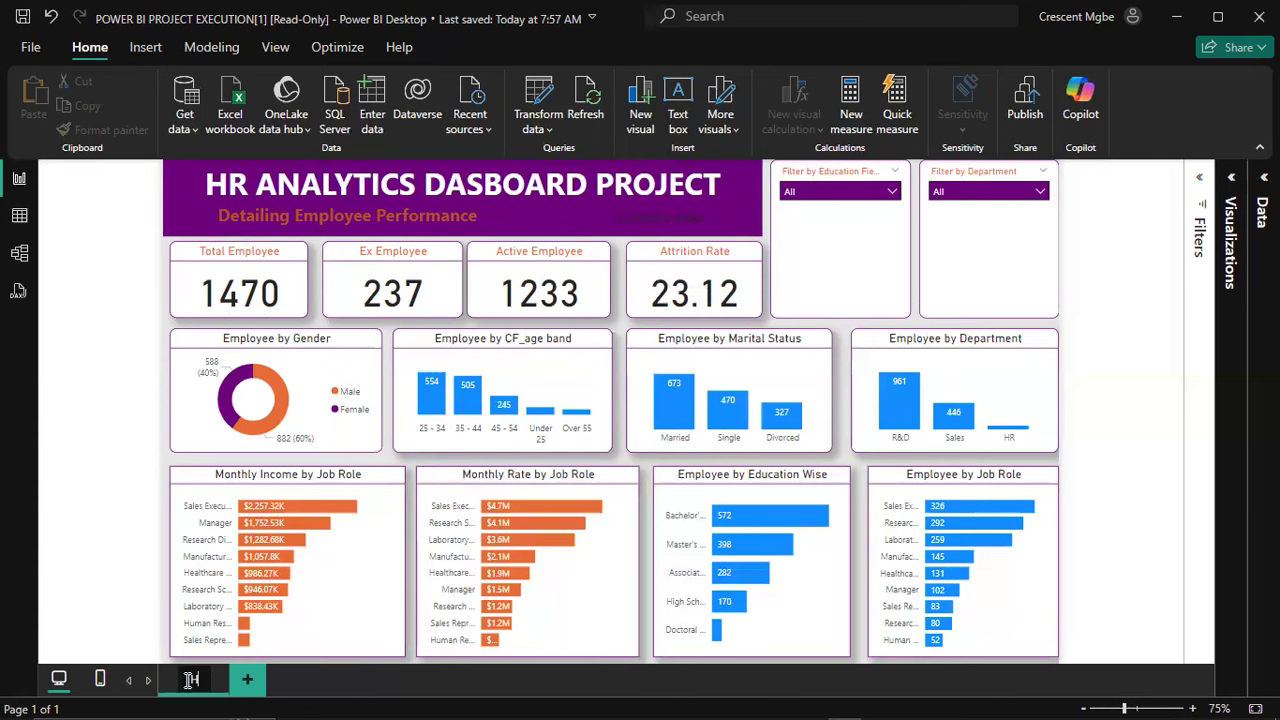
{"action": "type", "text": "R ANALYTICS"}
{"action": "key", "text": "Return"}
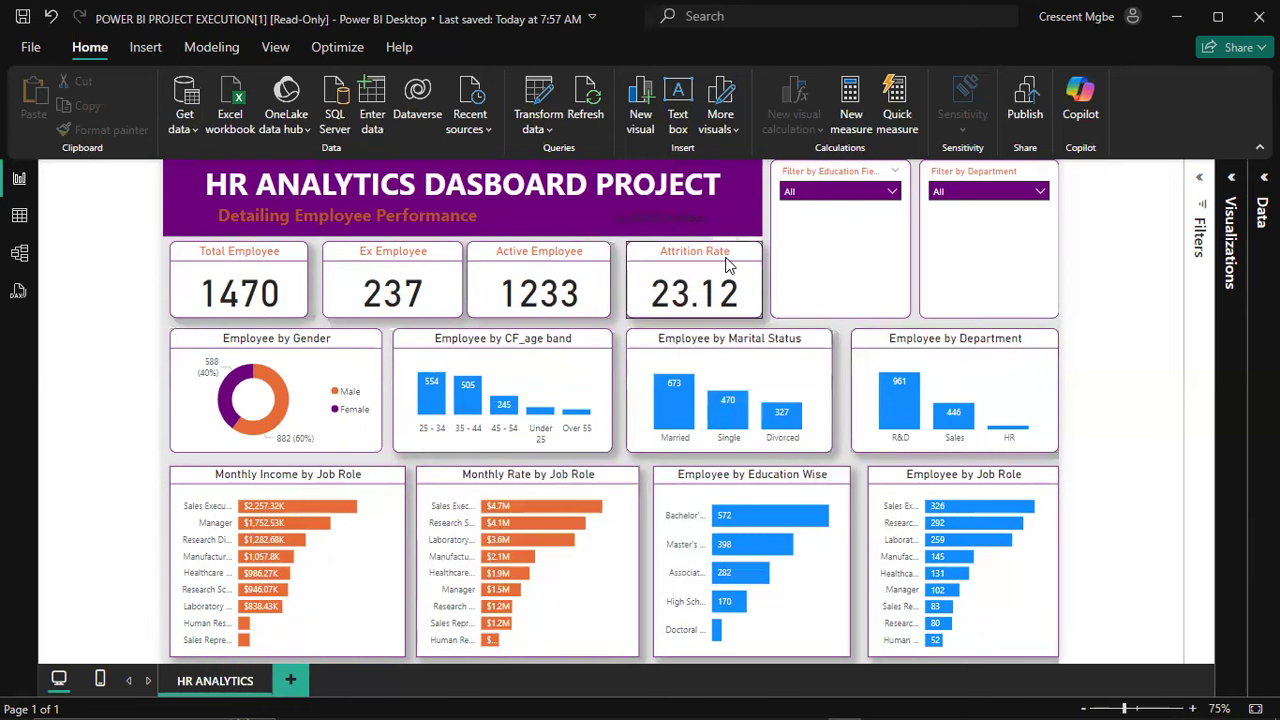
Step: Add a new report page and give its canvas a dark blue background with 0% transparency
{"action": "left_click", "coordinate": [298, 680]}
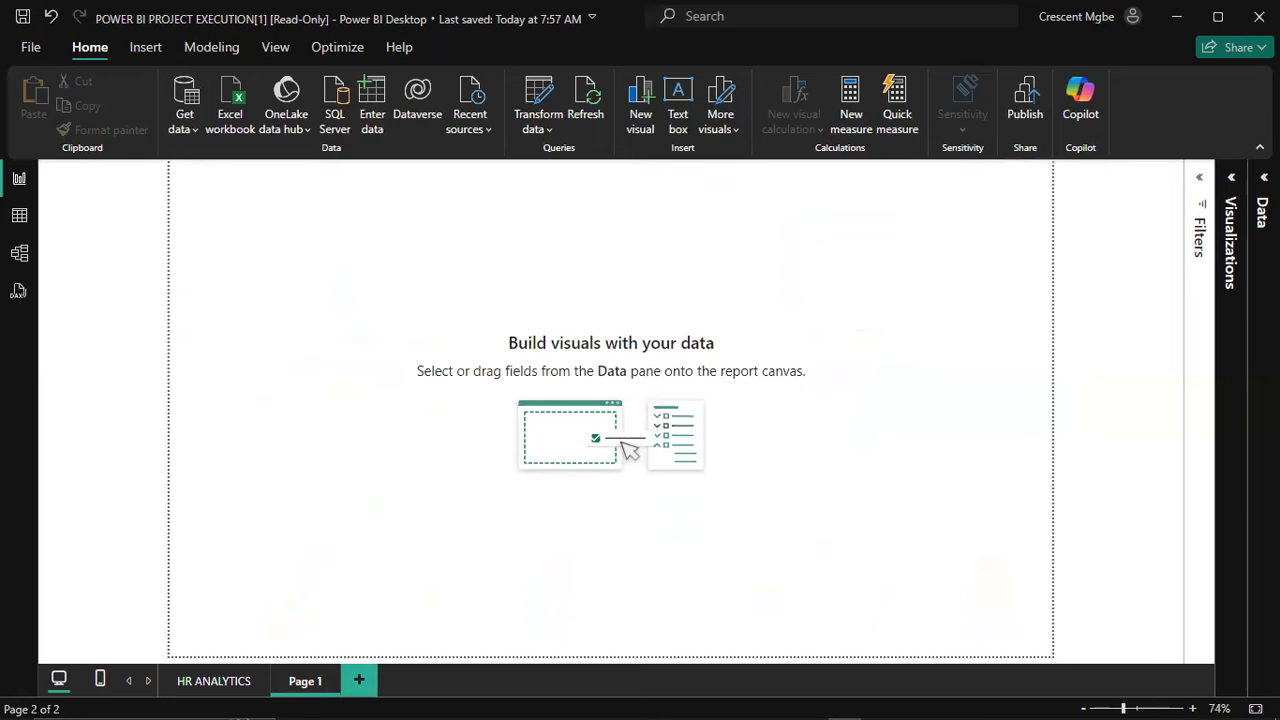
{"action": "left_click", "coordinate": [1233, 180]}
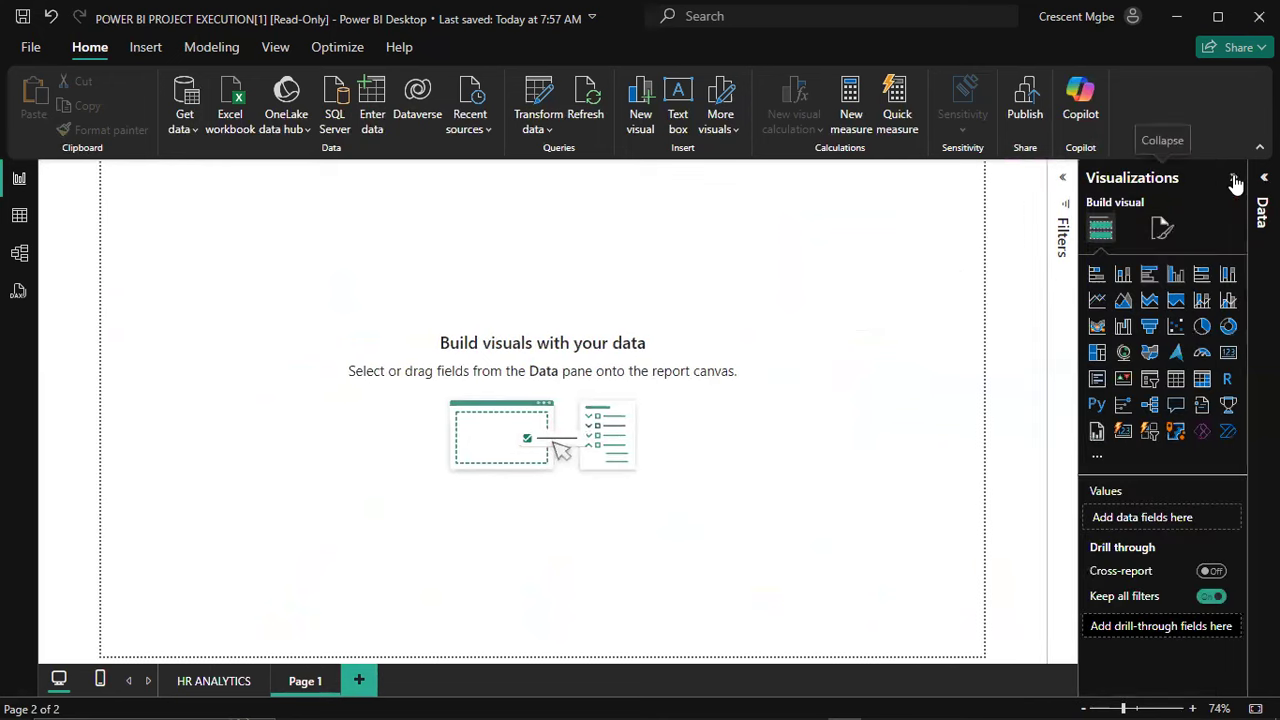
{"action": "left_click", "coordinate": [1166, 229]}
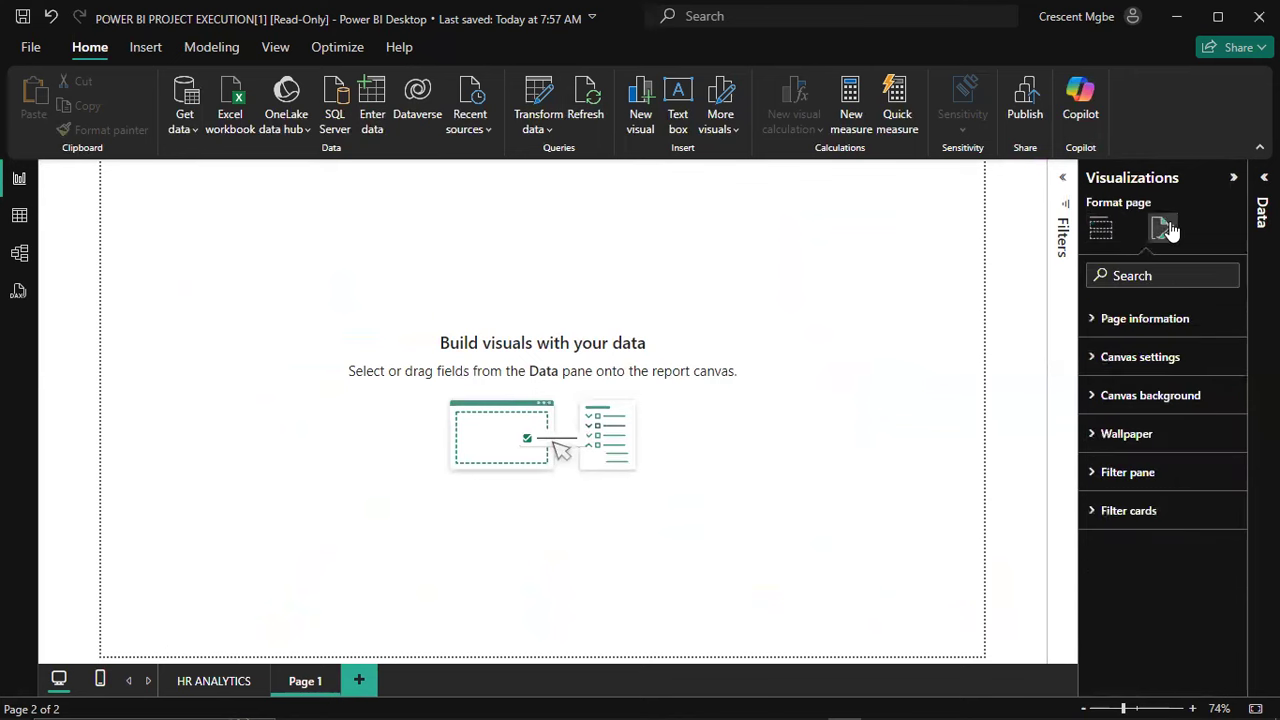
{"action": "left_click", "coordinate": [1128, 399]}
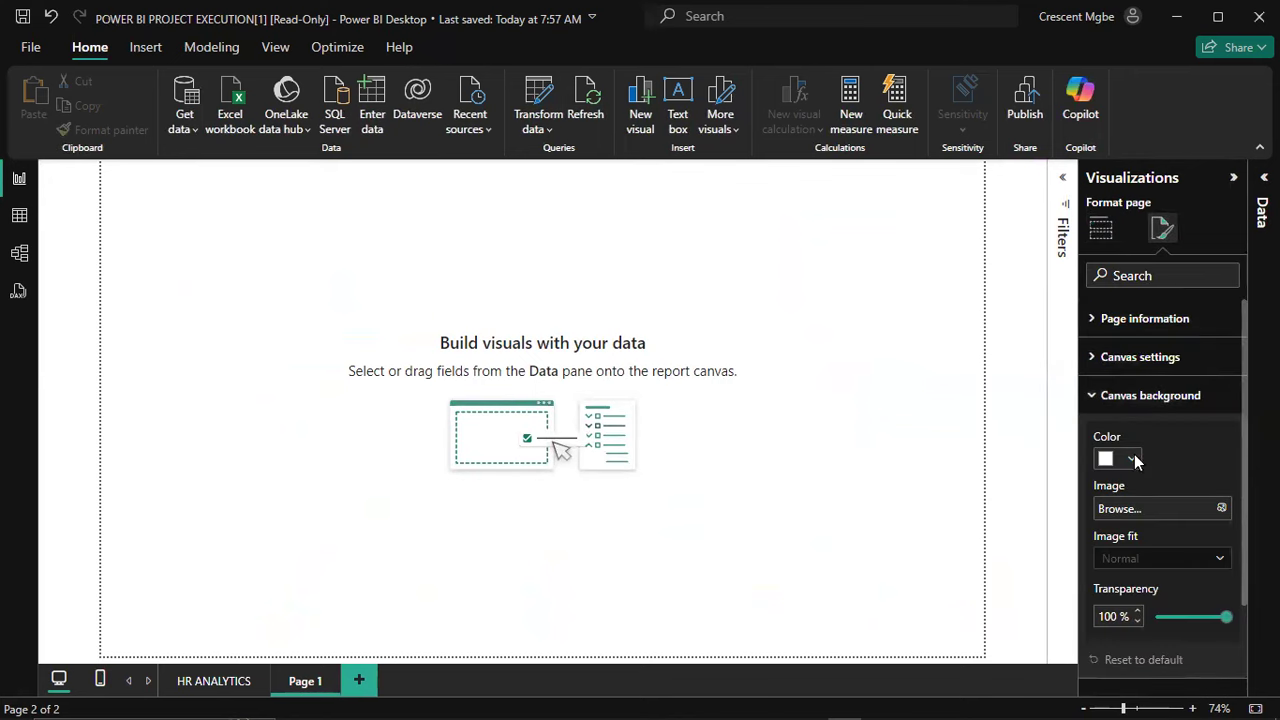
{"action": "left_click", "coordinate": [1135, 459]}
{"action": "left_click", "coordinate": [1105, 383]}
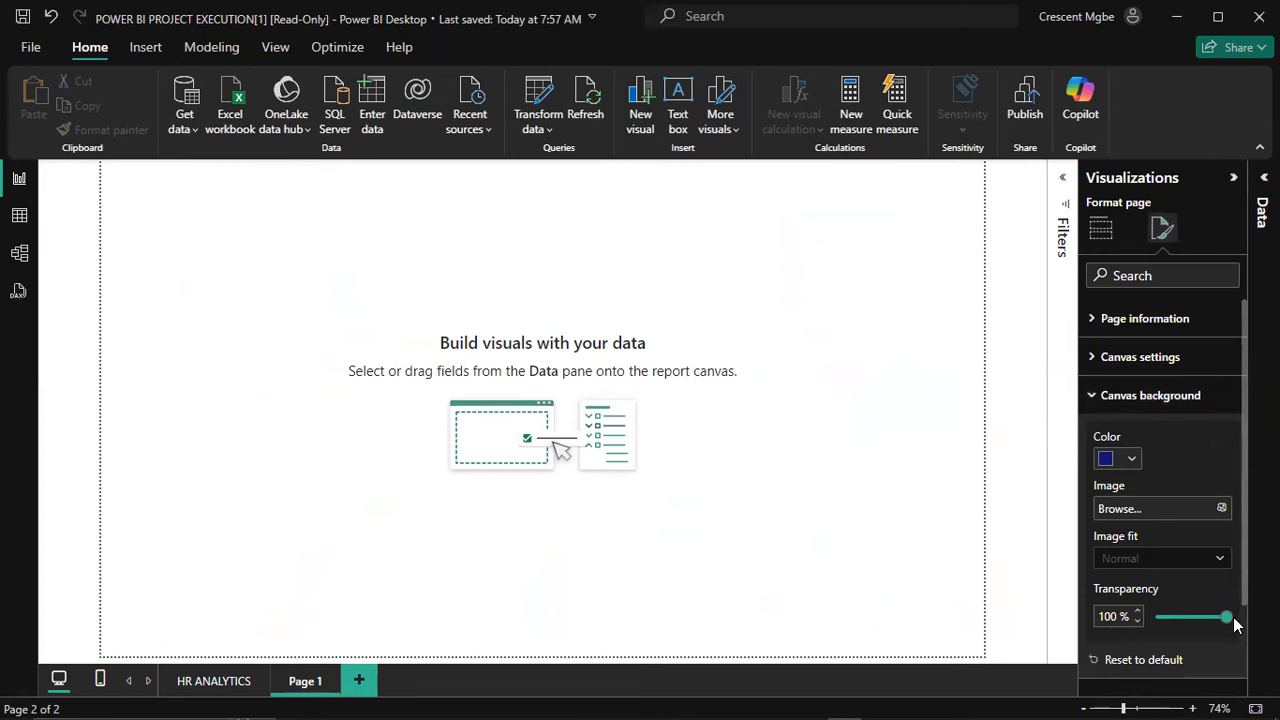
{"action": "left_click_drag", "start_coordinate": [1226, 617], "coordinate": [1156, 617]}
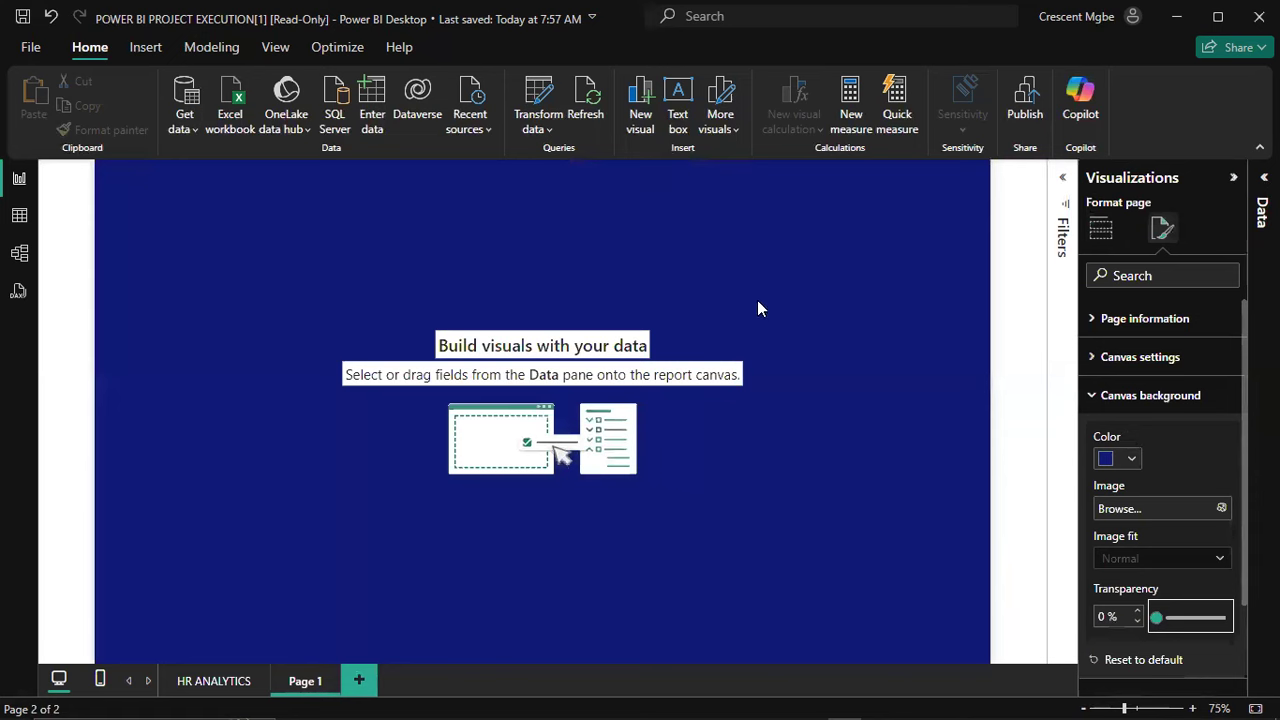
Step: Try dark grey as the new page's canvas background colour, and settle on purple
{"action": "left_click", "coordinate": [1131, 459]}
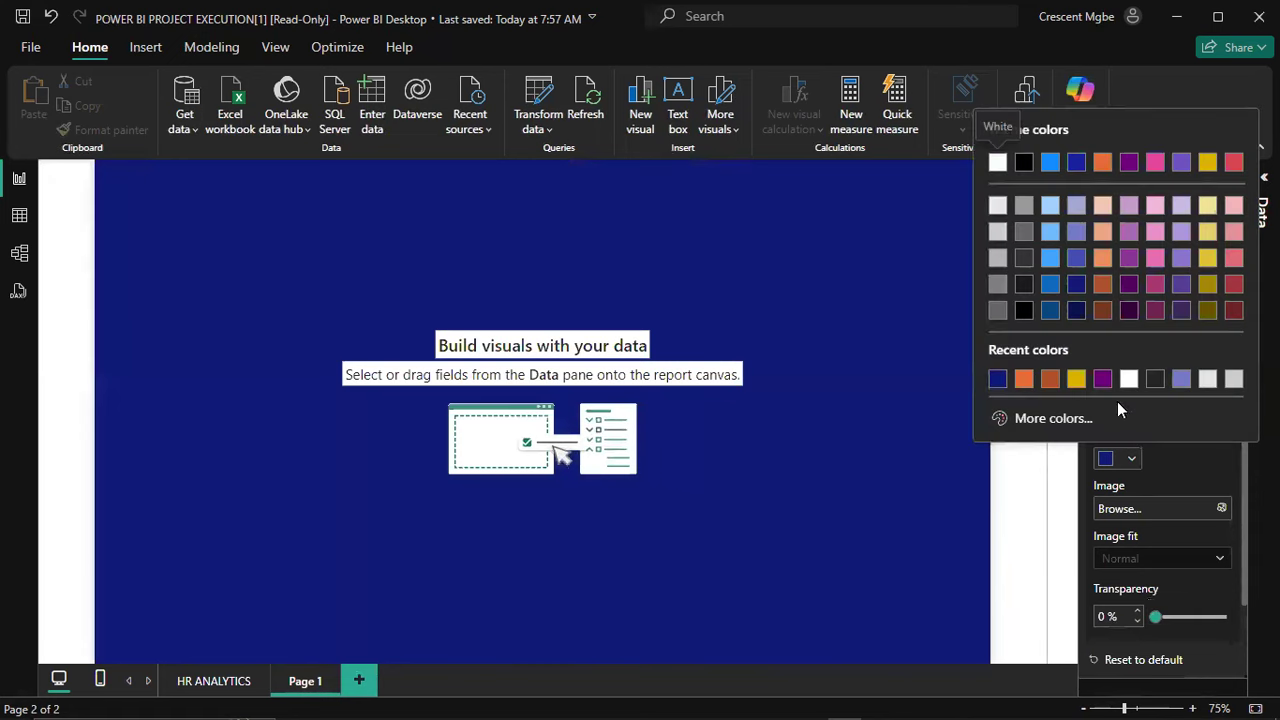
{"action": "left_click", "coordinate": [1155, 378]}
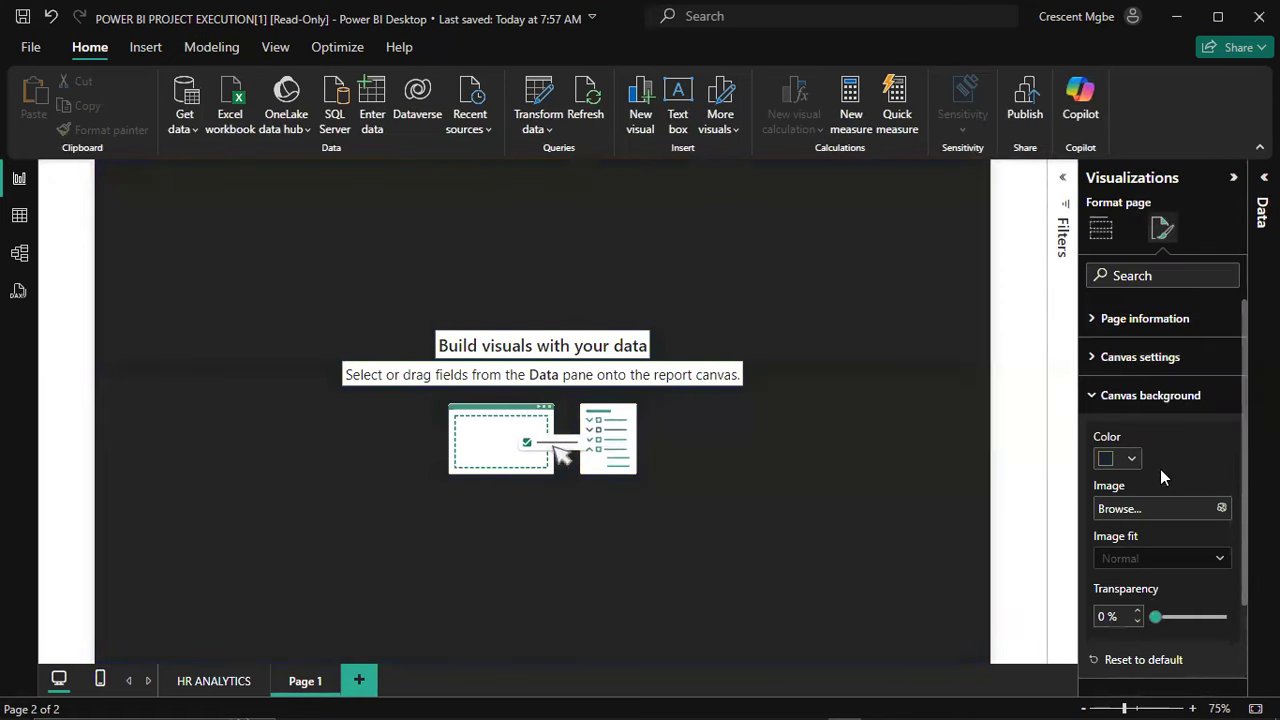
{"action": "left_click", "coordinate": [1131, 459]}
{"action": "left_click", "coordinate": [1129, 378]}
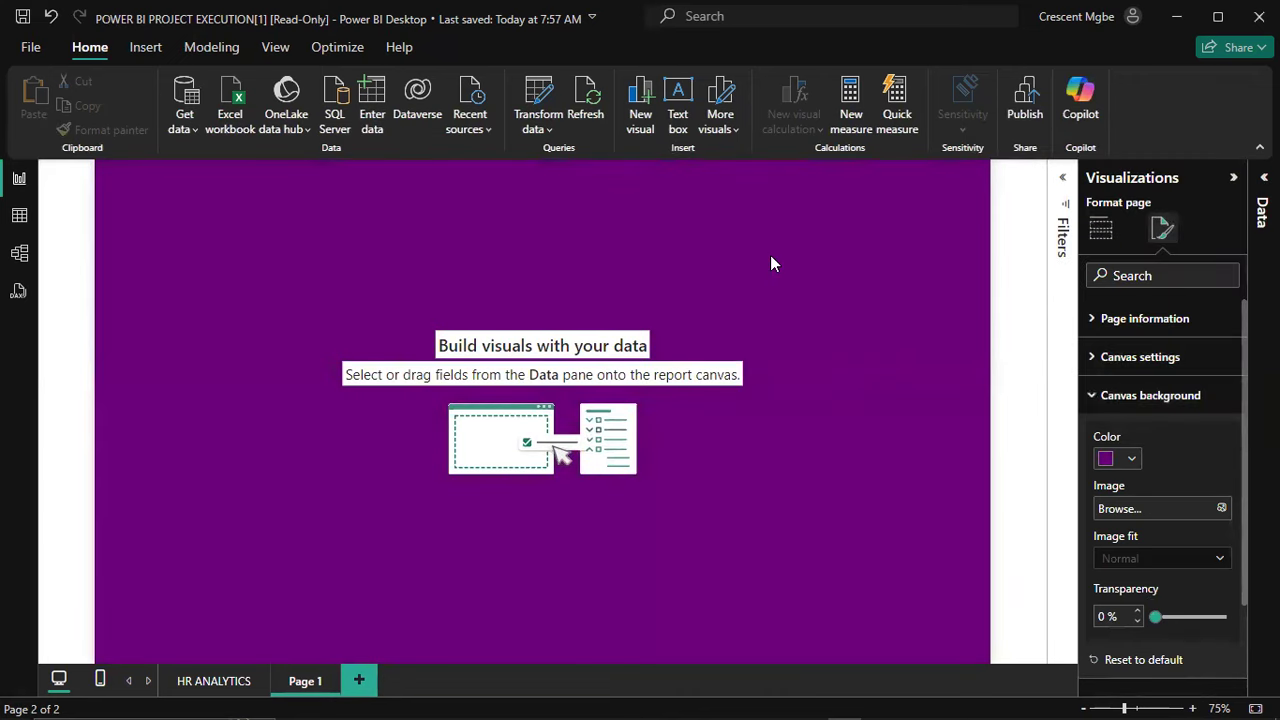
Step: Try ey-malta-powerbi-workshop.jpg from the Downloads folder as the new page's canvas background image, and remove it
{"action": "left_click", "coordinate": [1222, 508]}
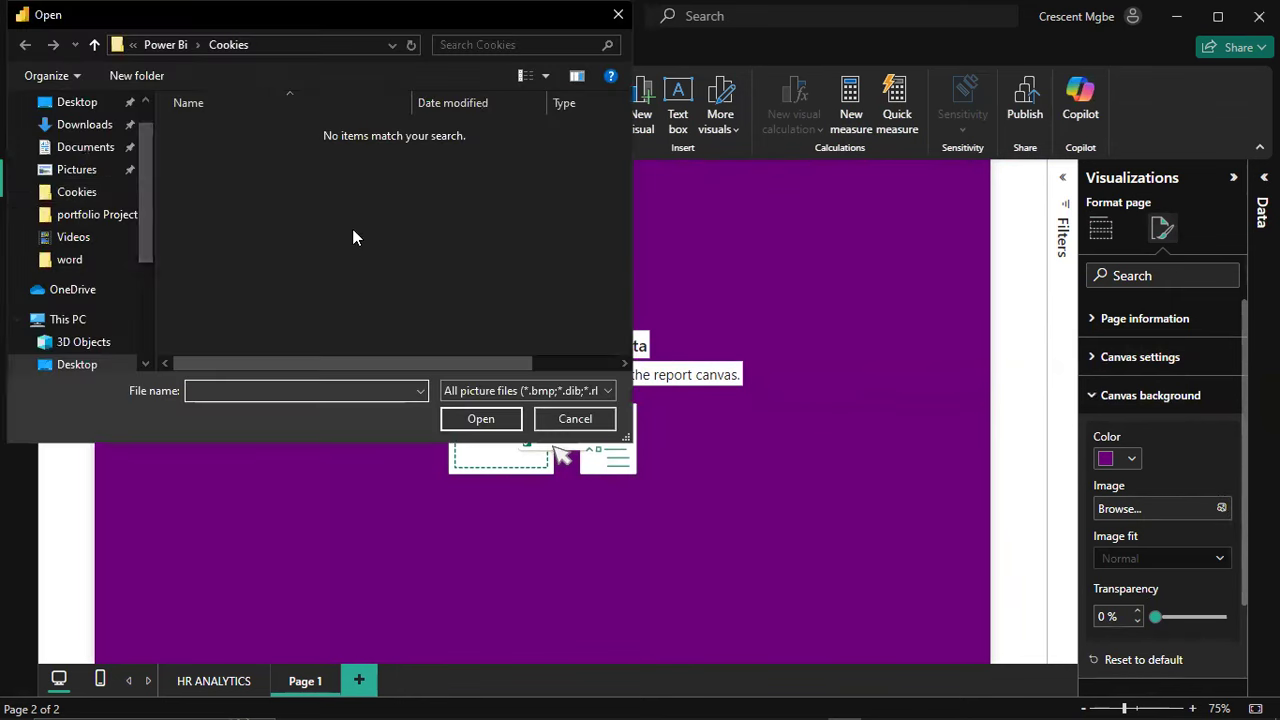
{"action": "left_click", "coordinate": [60, 126]}
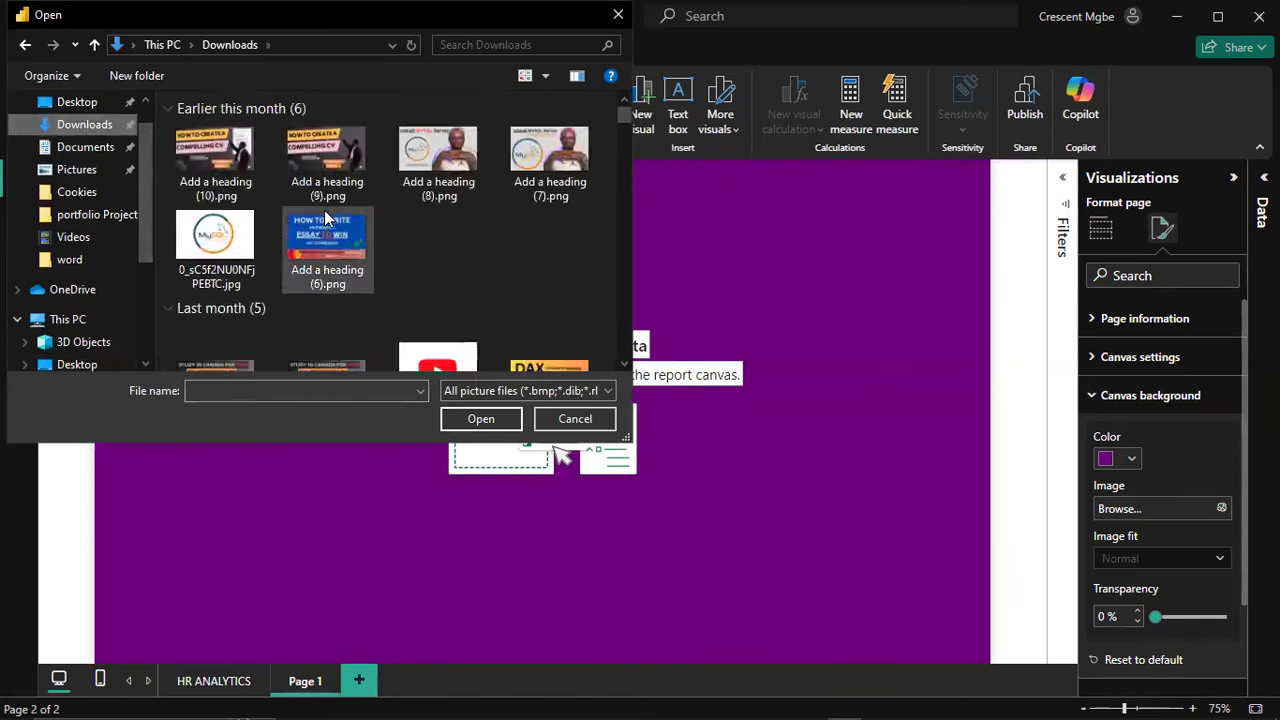
{"action": "scroll", "coordinate": [397, 190], "scroll_direction": "down", "scroll_amount": 5}
{"action": "scroll", "coordinate": [395, 202], "scroll_direction": "down", "scroll_amount": 2}
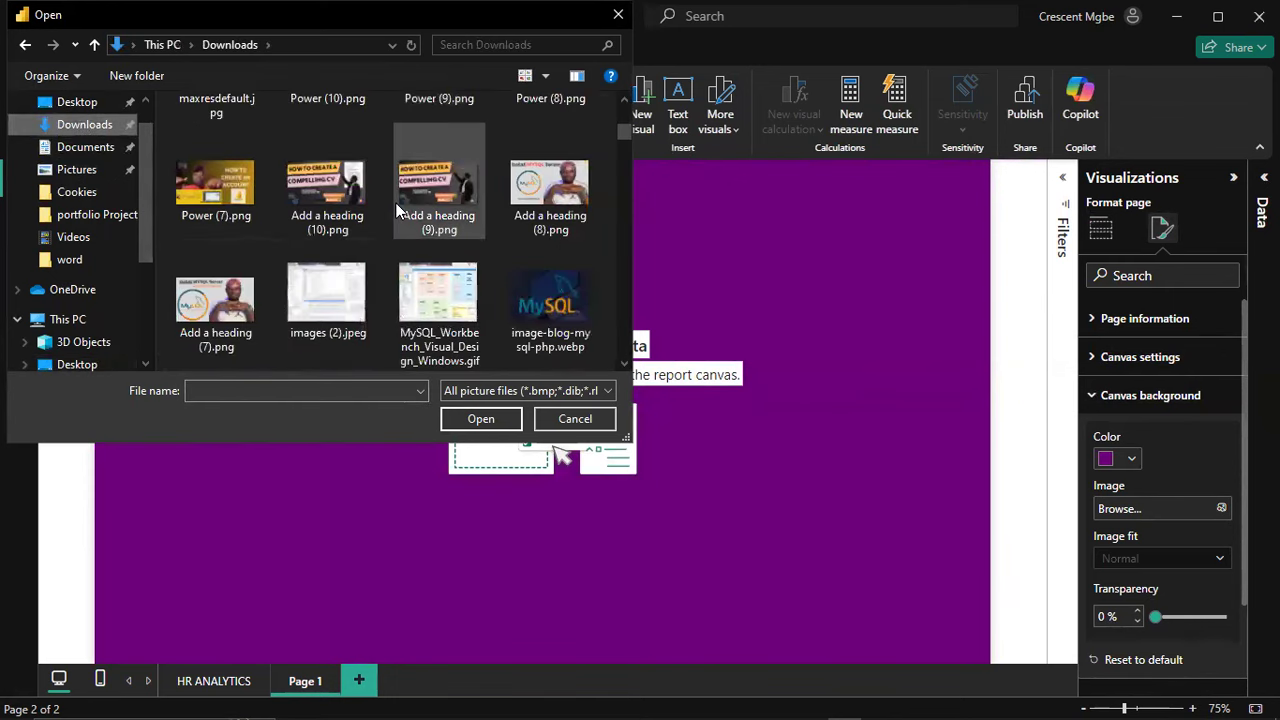
{"action": "scroll", "coordinate": [395, 202], "scroll_direction": "up", "scroll_amount": 2}
{"action": "left_click", "coordinate": [534, 123]}
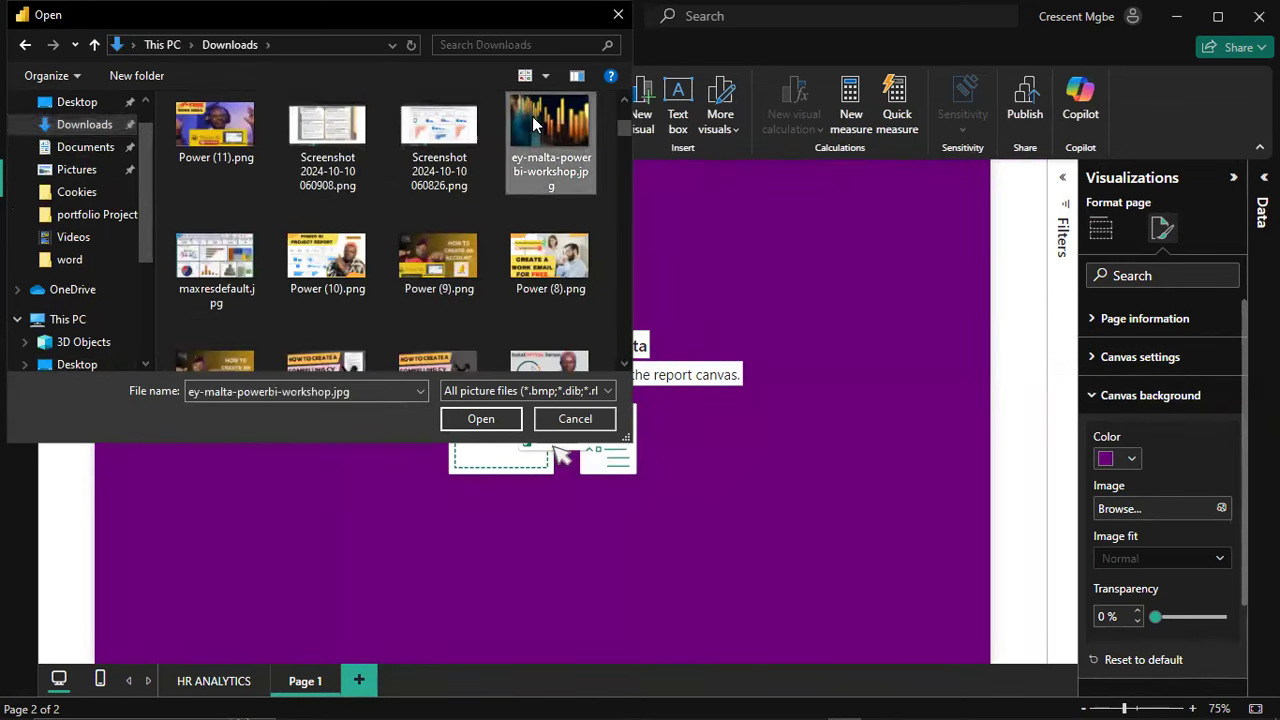
{"action": "double_click", "coordinate": [534, 123]}
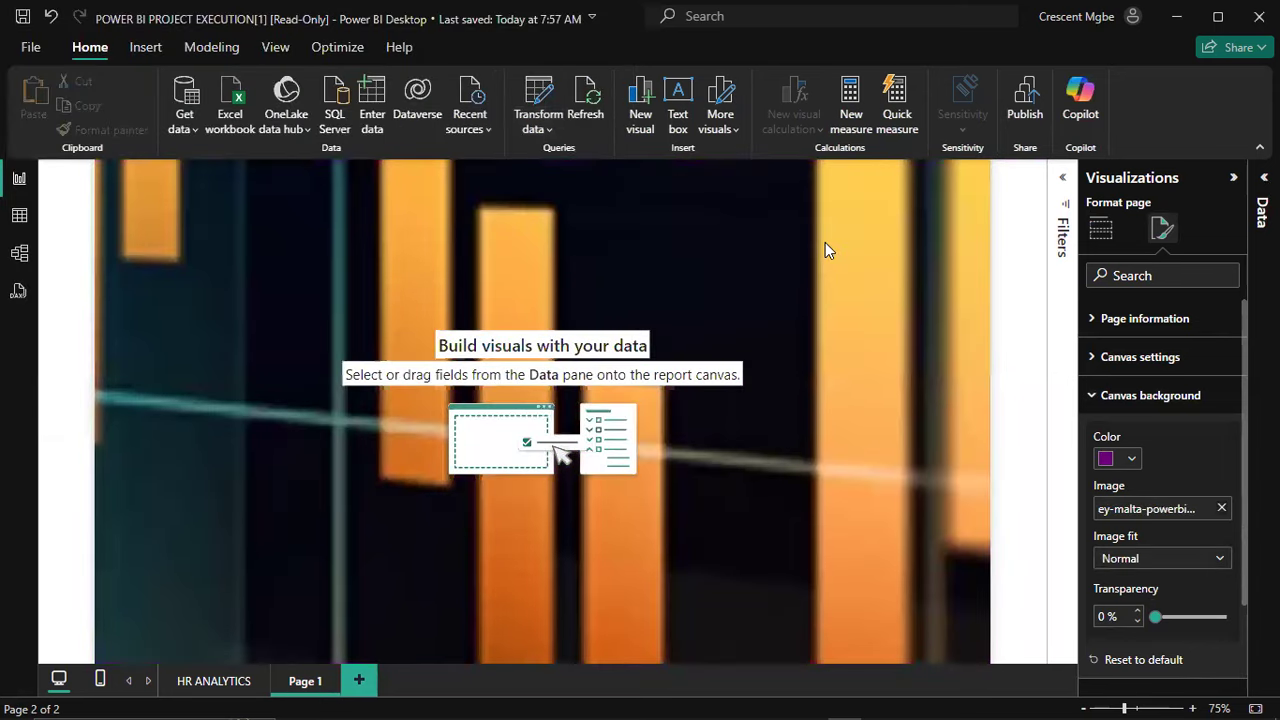
{"action": "left_click", "coordinate": [1221, 509]}
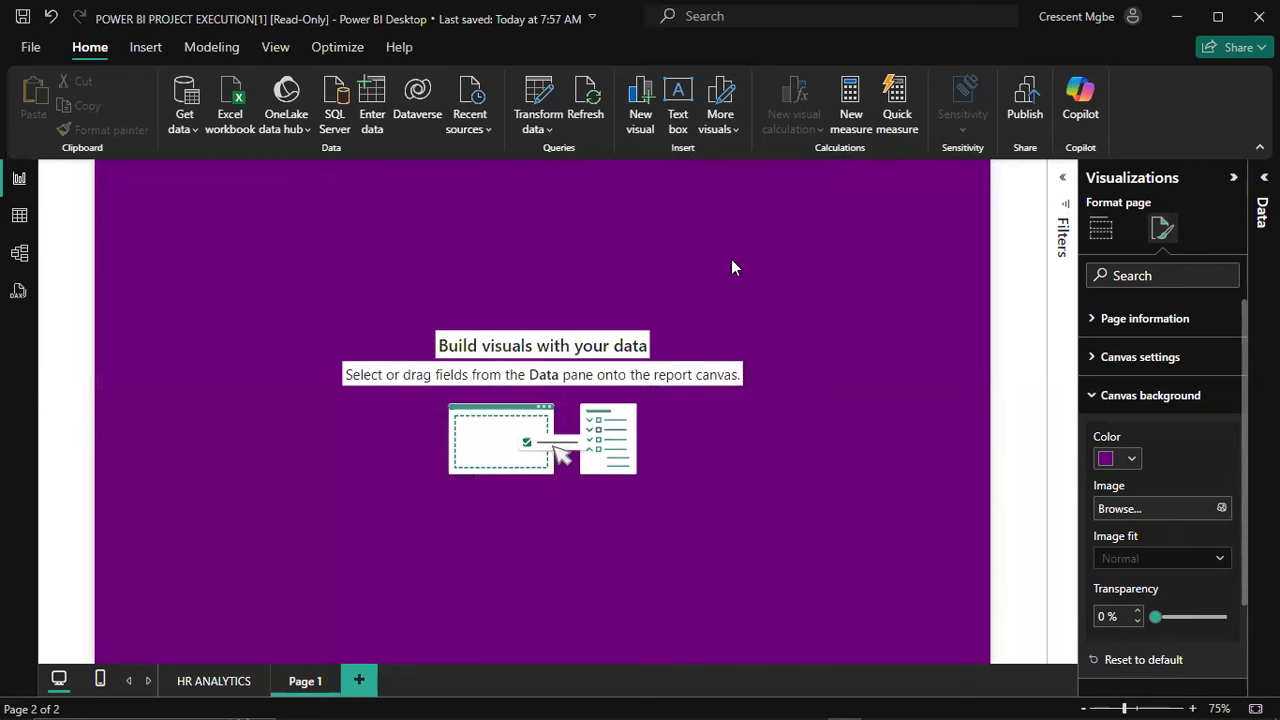
Step: Insert two blank text boxes of equal size on the purple page, one in the upper-left corner and one towards the upper right
{"action": "left_click", "coordinate": [145, 47]}
{"action": "left_click", "coordinate": [589, 100]}
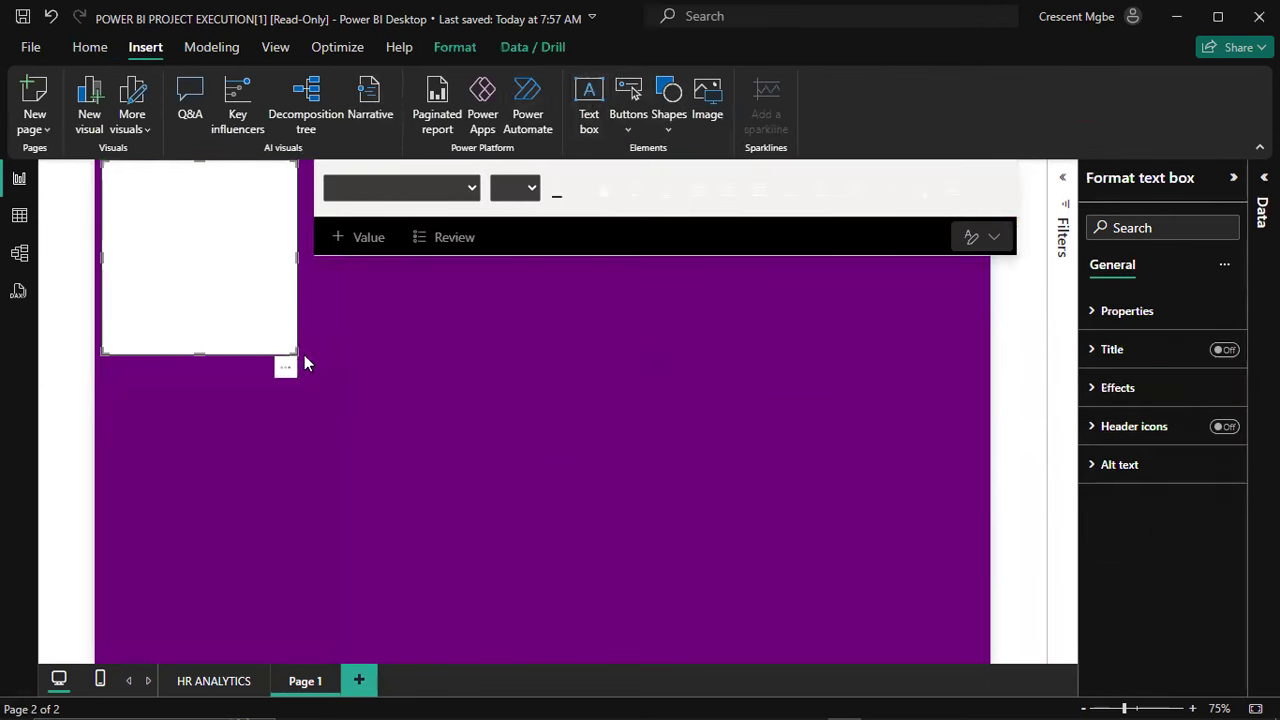
{"action": "left_click_drag", "start_coordinate": [304, 357], "coordinate": [324, 355]}
{"action": "left_click", "coordinate": [422, 279]}
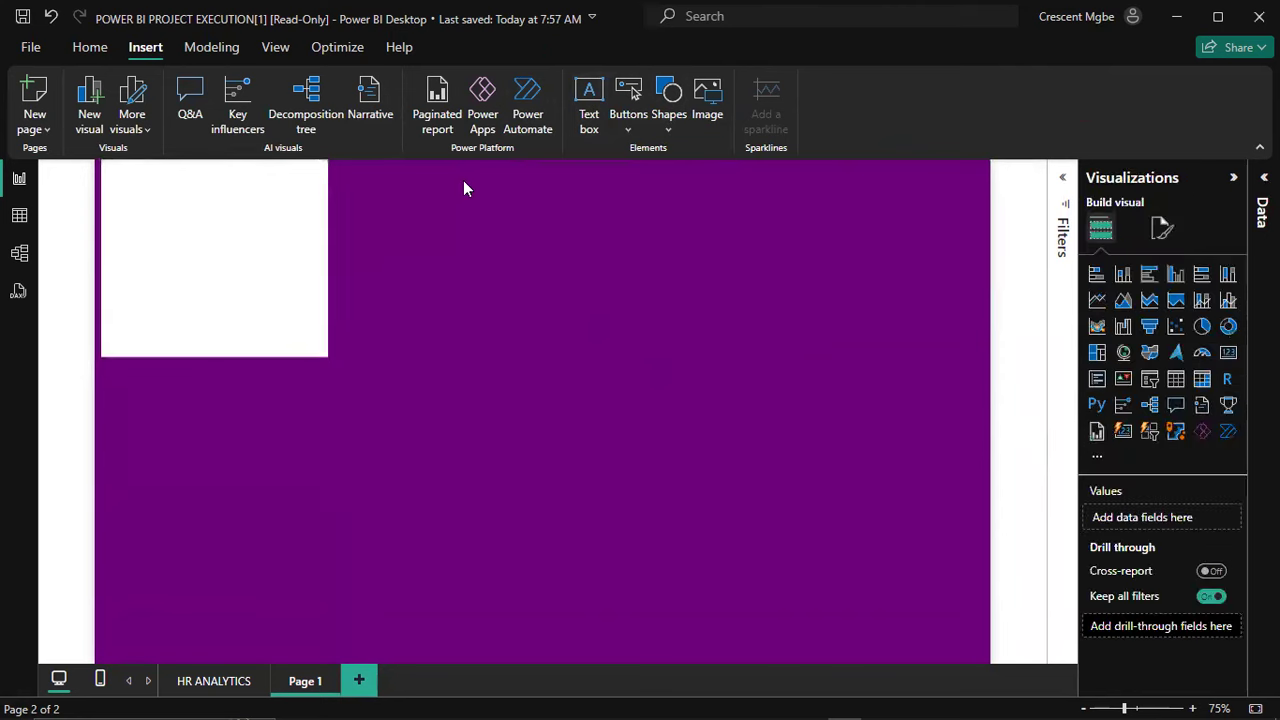
{"action": "key", "text": "ctrl+v"}
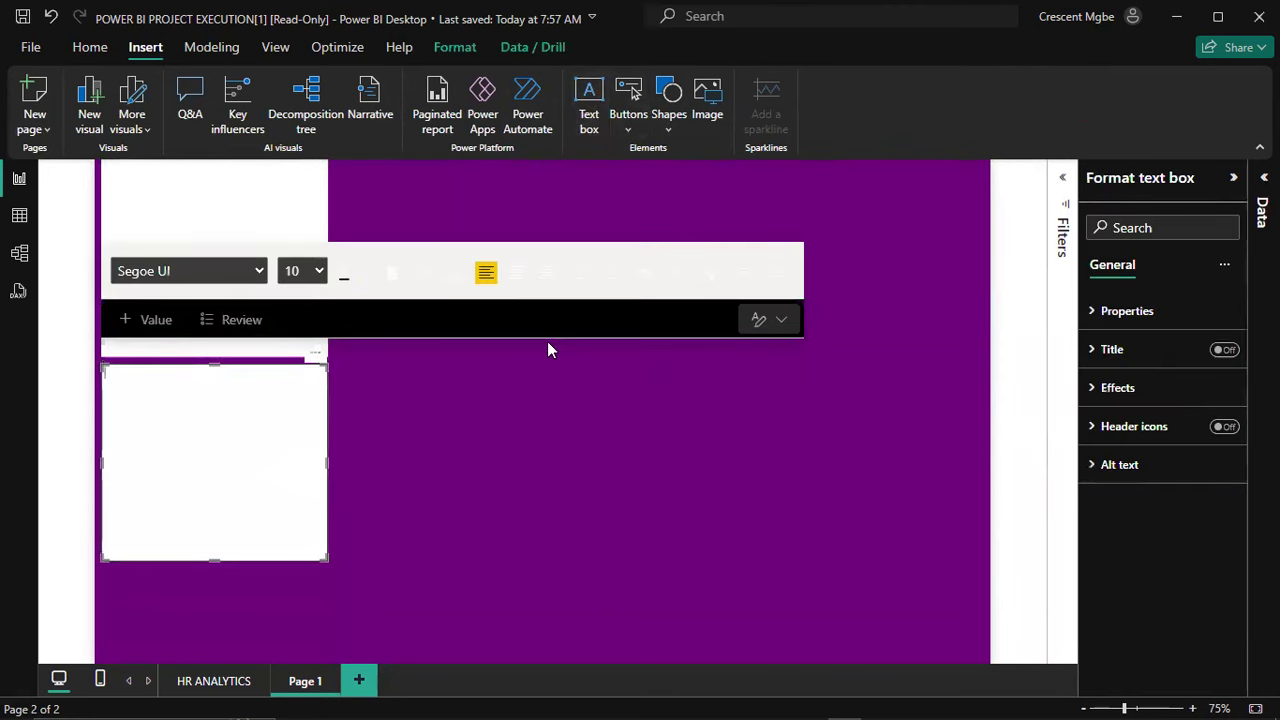
{"action": "left_click_drag", "start_coordinate": [309, 357], "coordinate": [879, 176]}
Step: Enlarge both text boxes and align them side by side along the top of the page with matching bottom edges
{"action": "left_click", "coordinate": [320, 346]}
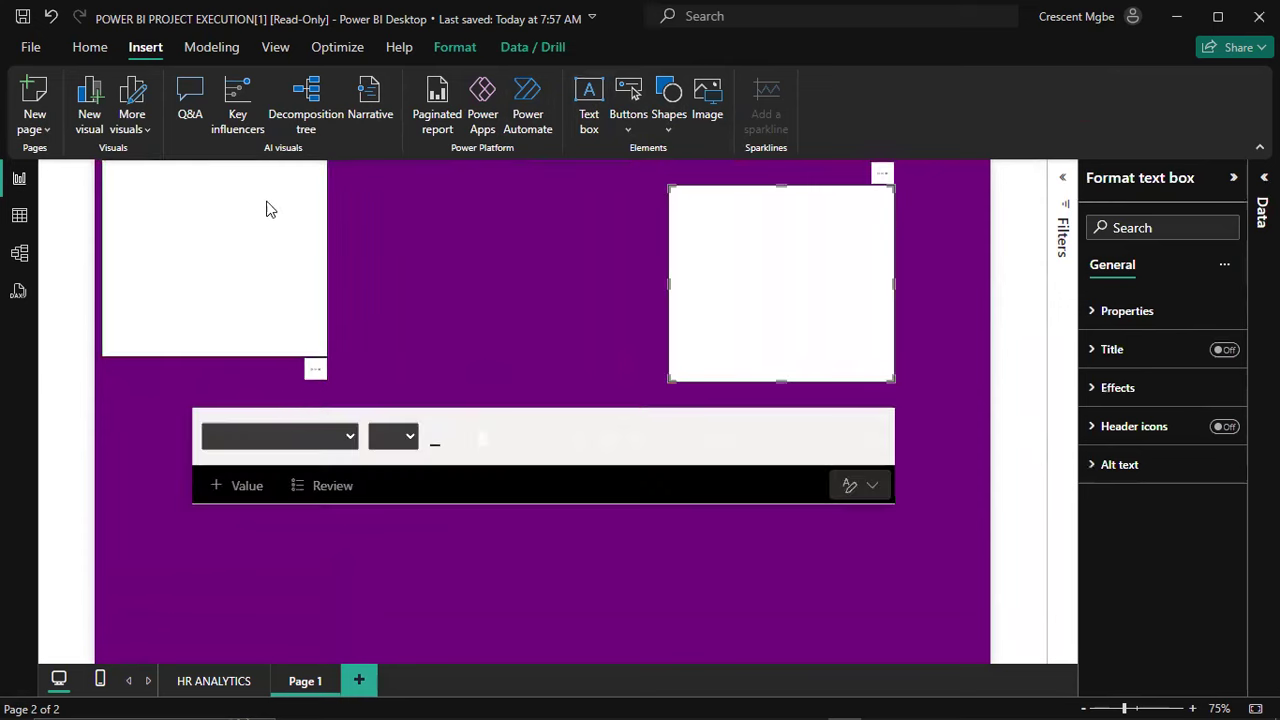
{"action": "left_click", "coordinate": [325, 351]}
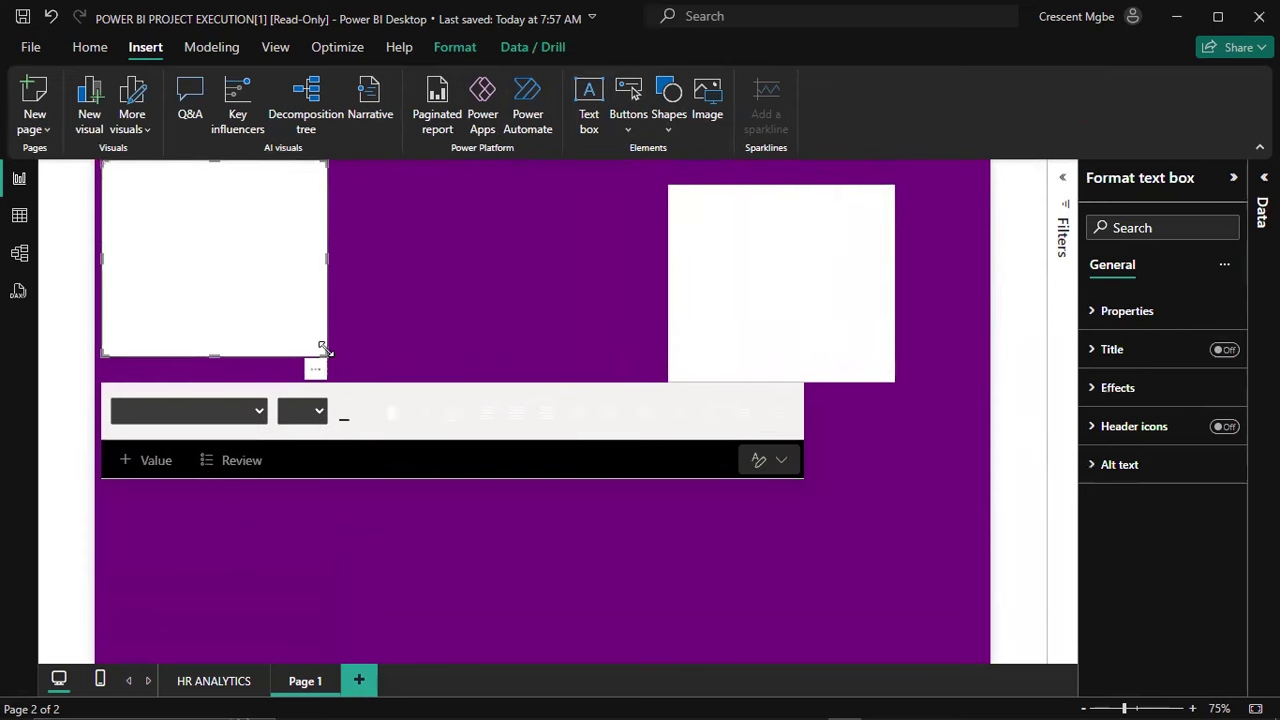
{"action": "left_click_drag", "start_coordinate": [322, 348], "coordinate": [407, 440]}
{"action": "left_click", "coordinate": [767, 276]}
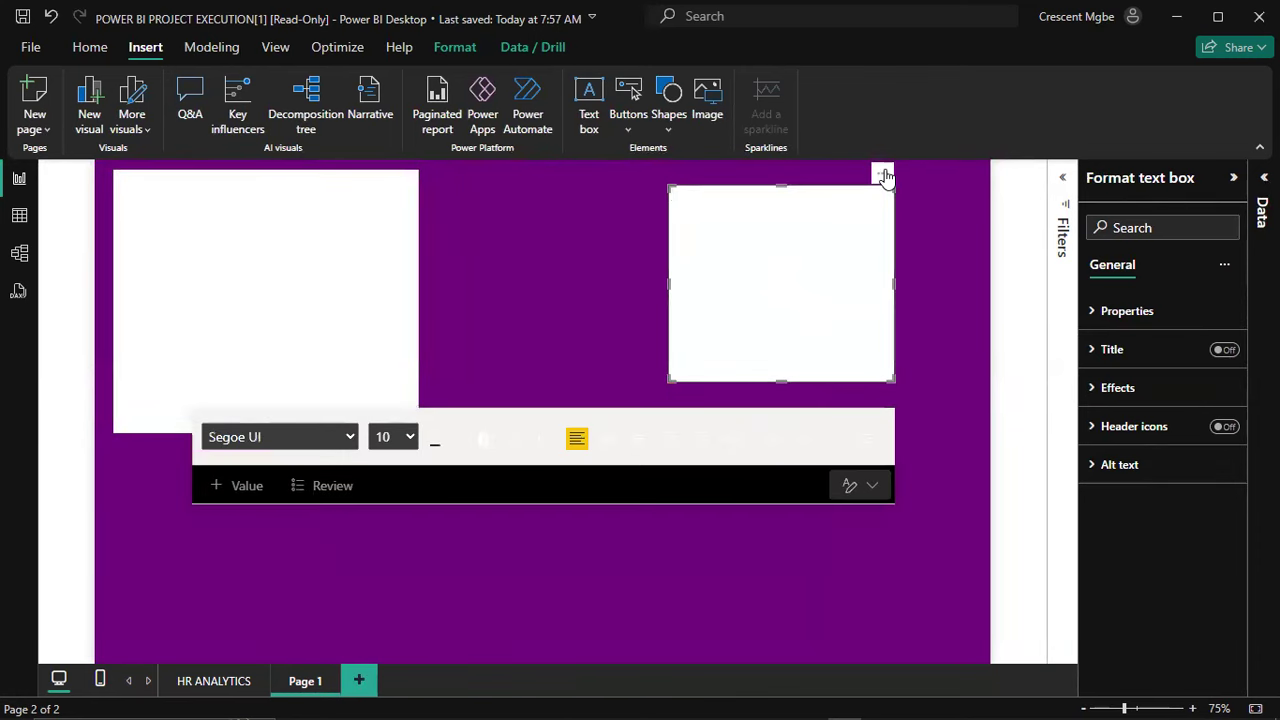
{"action": "left_click_drag", "start_coordinate": [894, 381], "coordinate": [986, 467]}
{"action": "left_click_drag", "start_coordinate": [974, 177], "coordinate": [742, 162]}
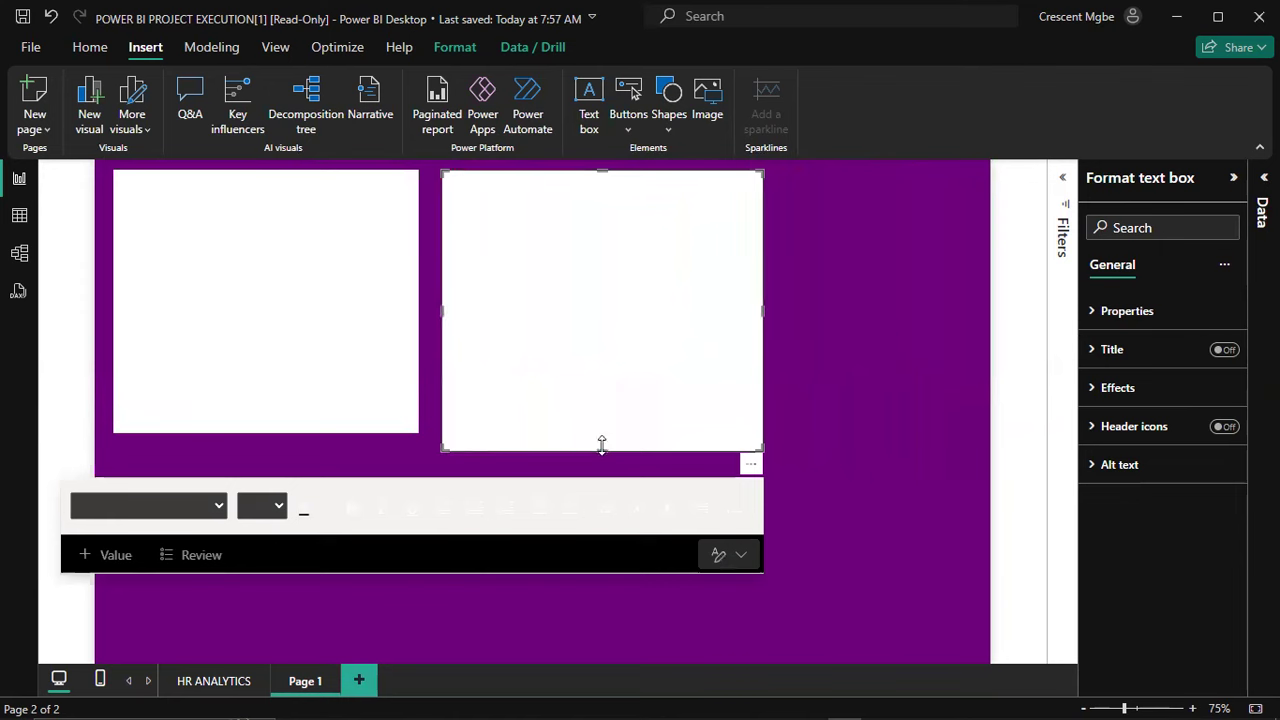
{"action": "left_click_drag", "start_coordinate": [601, 445], "coordinate": [607, 433]}
Step: Add two more blank text boxes directly beneath the first two to form a two-by-two grid
{"action": "left_click", "coordinate": [589, 100]}
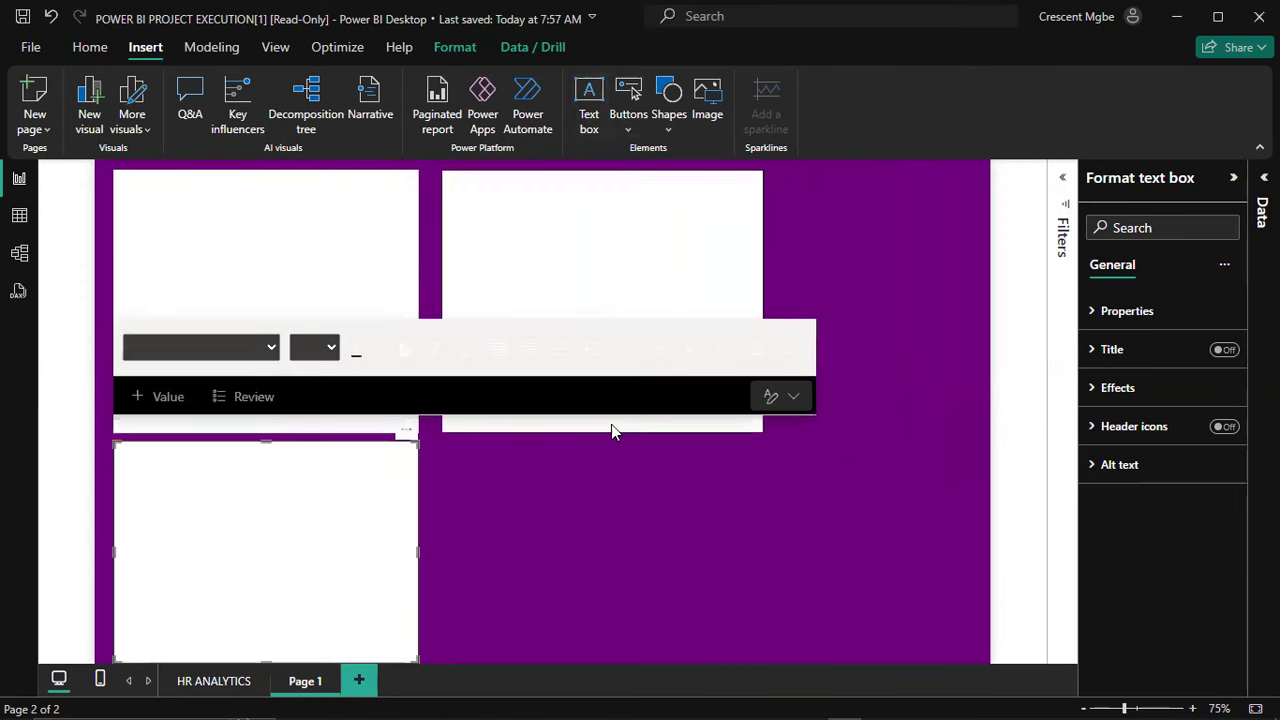
{"action": "left_click", "coordinate": [596, 524]}
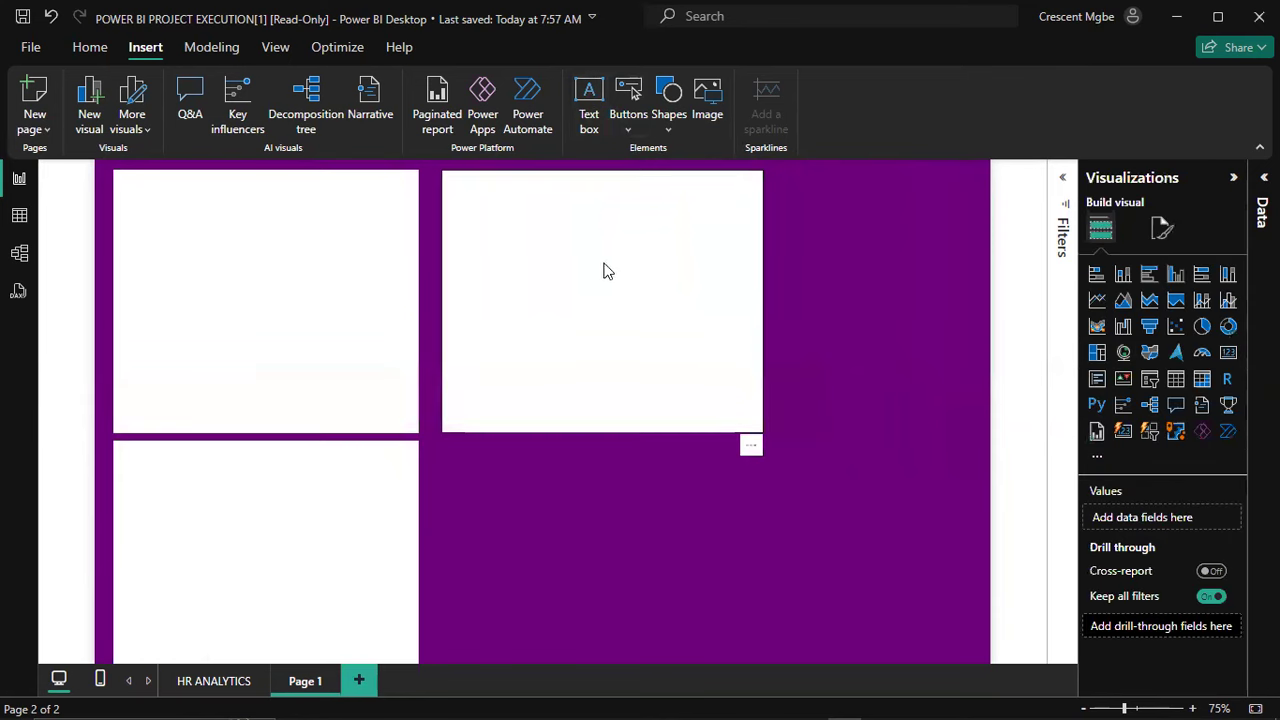
{"action": "key", "text": "ctrl+v"}
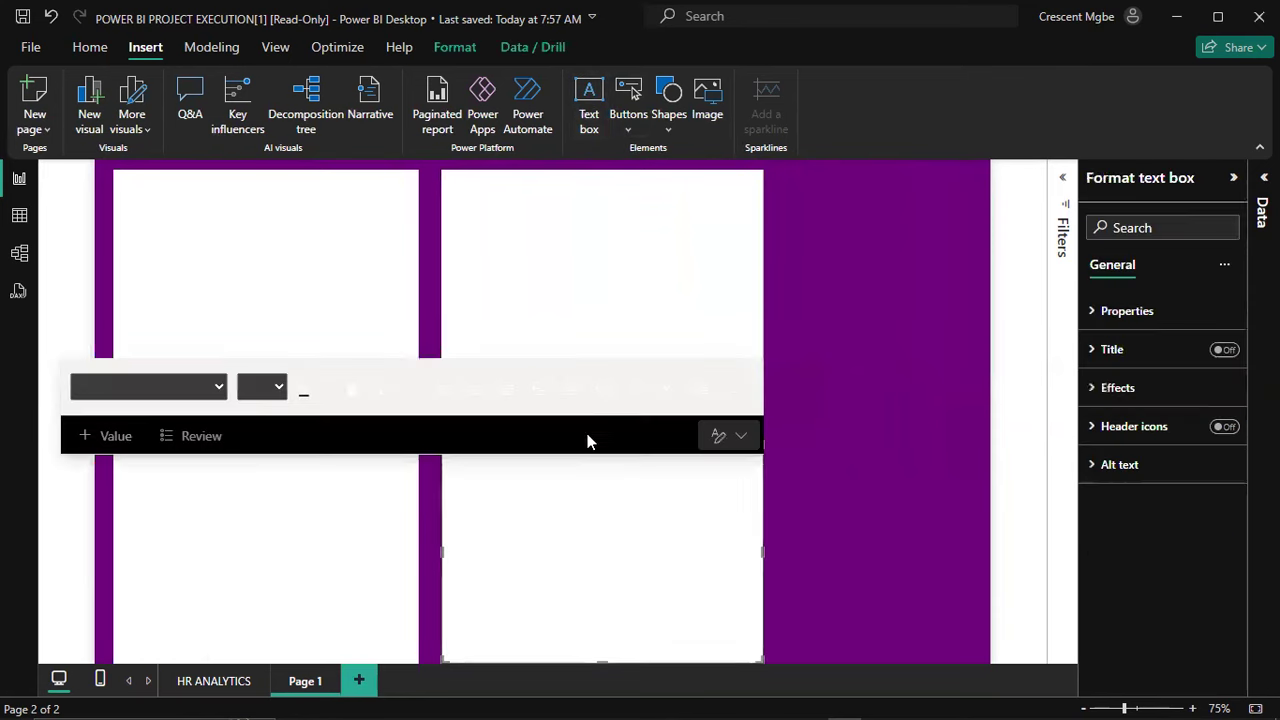
{"action": "left_click", "coordinate": [843, 397]}
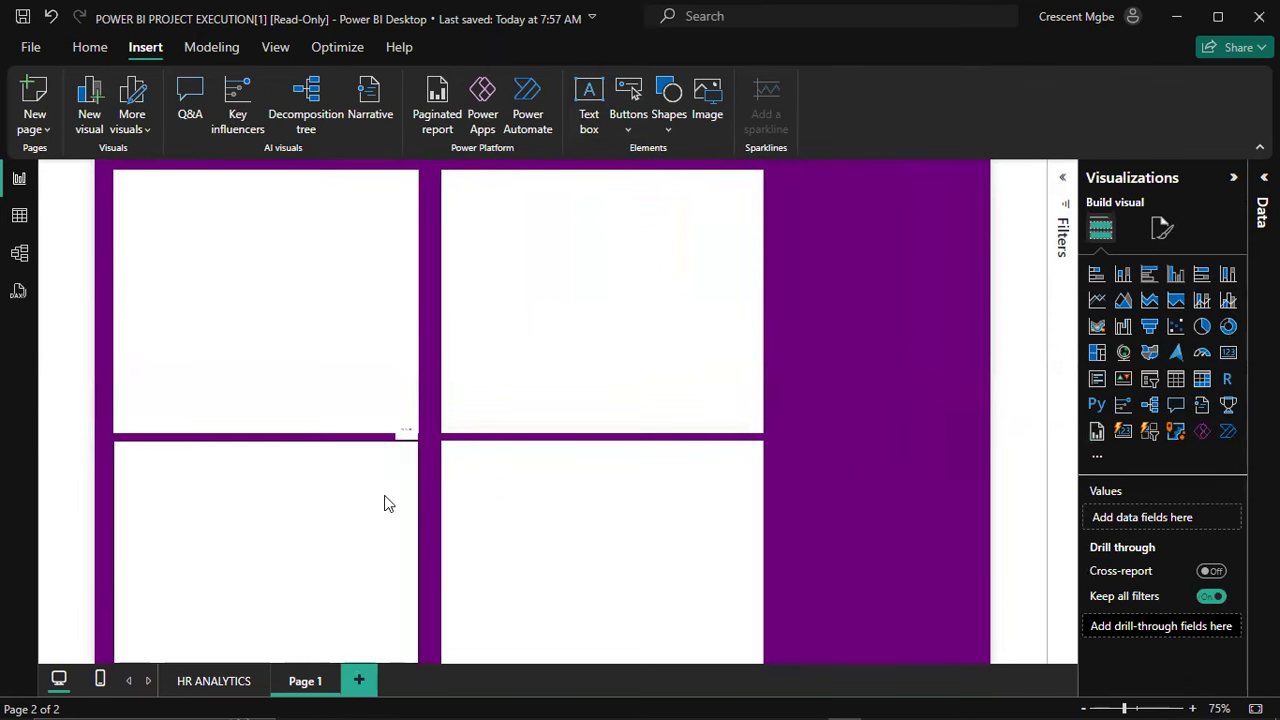
Step: Rename the purple report page as "INSIGHT" and return to the HR ANALYTICS page
{"action": "double_click", "coordinate": [302, 682]}
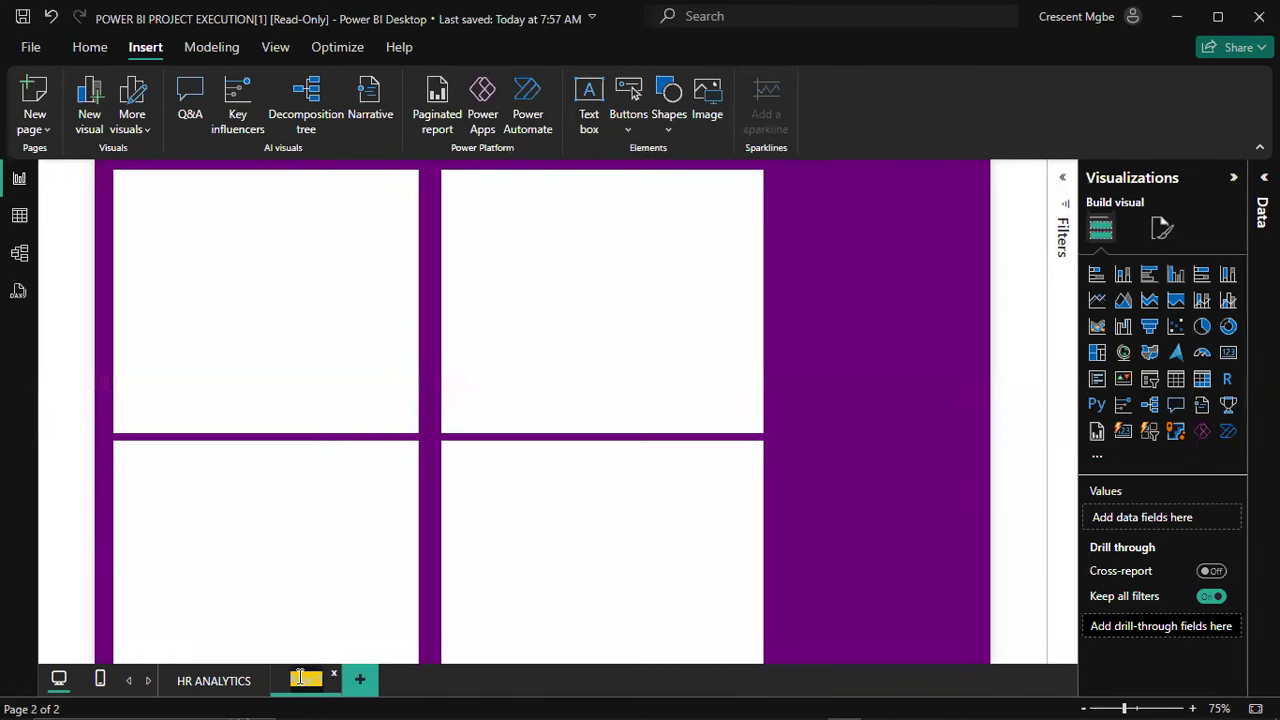
{"action": "key", "text": "BackSpace"}
{"action": "type", "text": "INSIGHT"}
{"action": "left_click", "coordinate": [192, 681]}
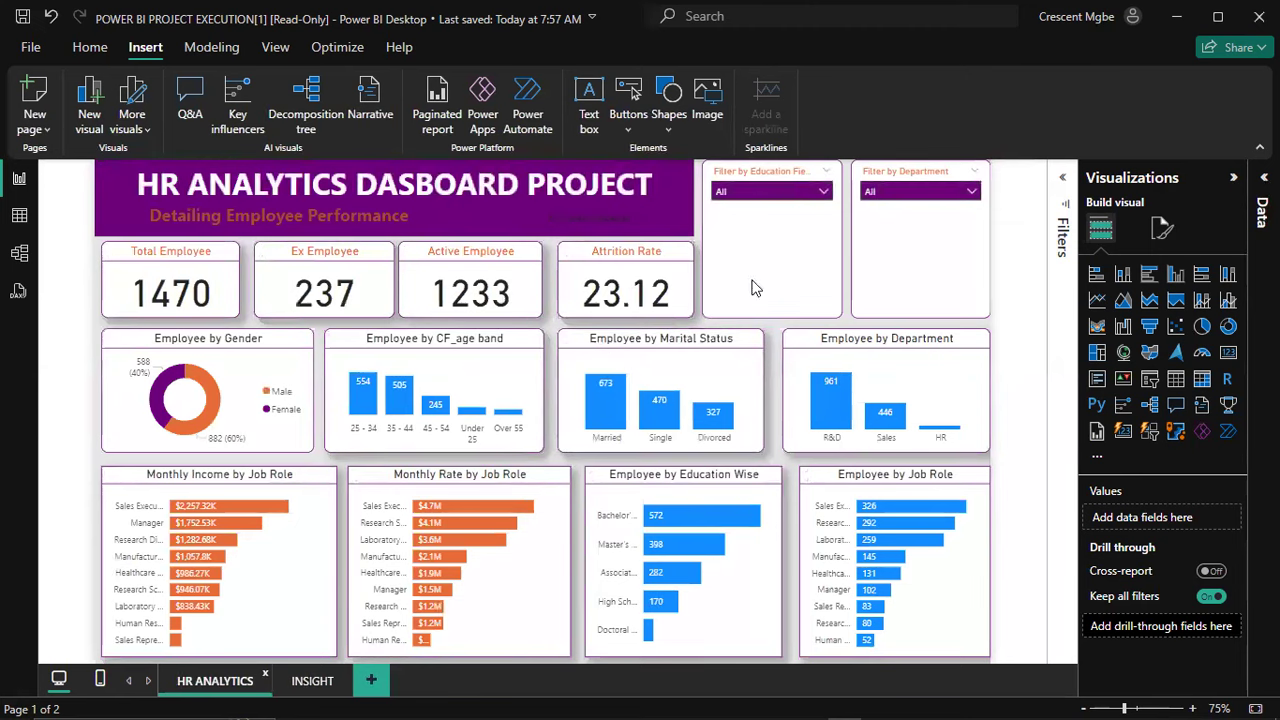
Step: Review the HR ANALYTICS dashboard visuals against the empty text boxes on the INSIGHT page, ending on the dashboard
{"action": "left_click", "coordinate": [308, 681]}
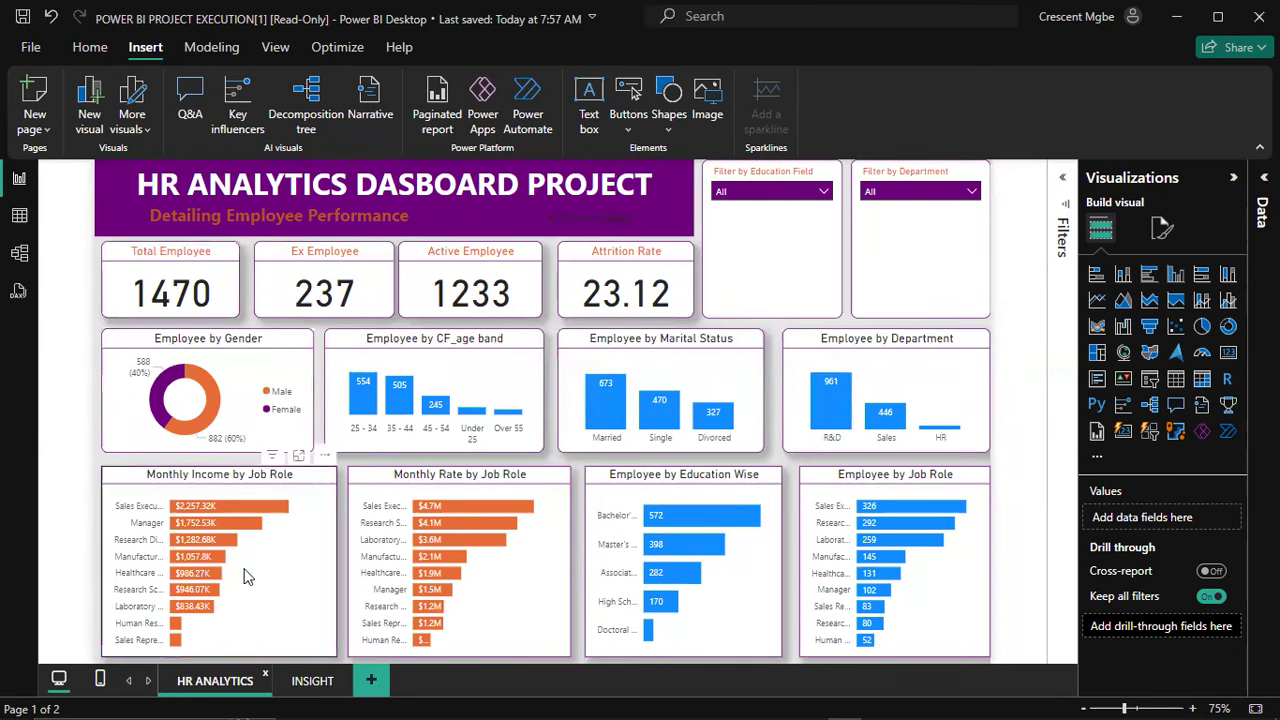
{"action": "left_click", "coordinate": [312, 681]}
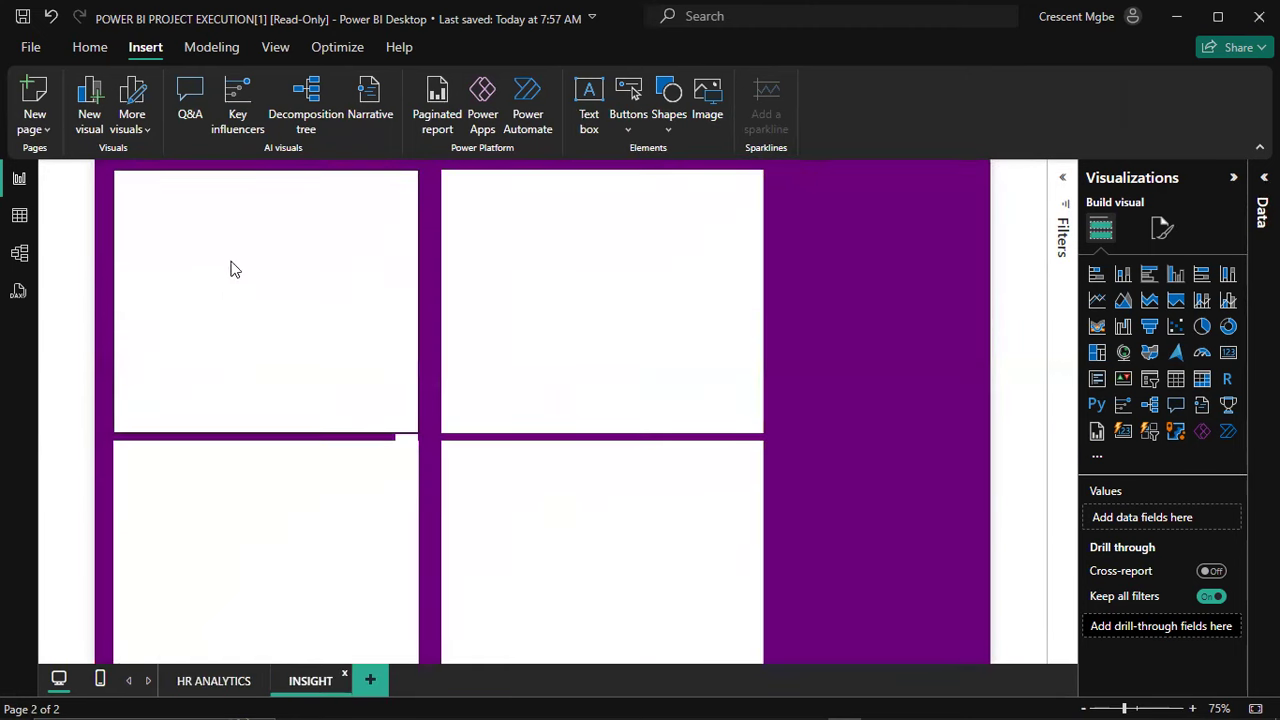
{"action": "left_click", "coordinate": [214, 680]}
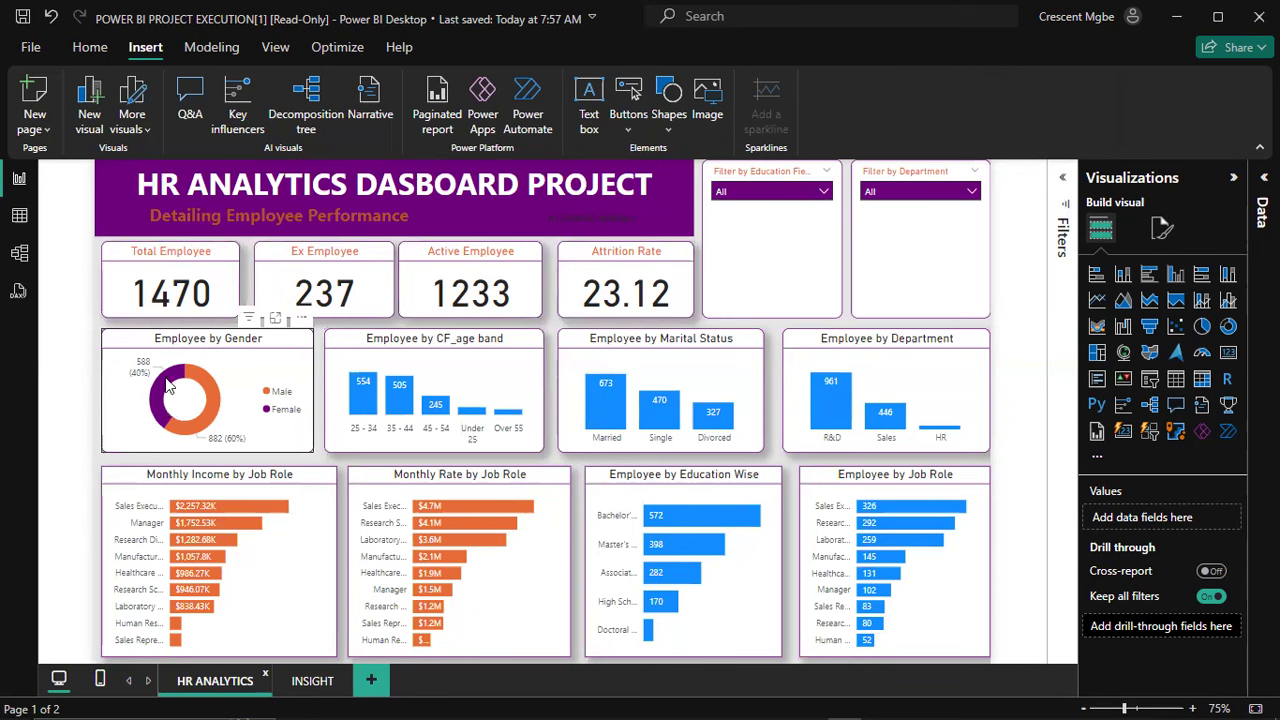
{"action": "mouse_move", "coordinate": [165, 388]}
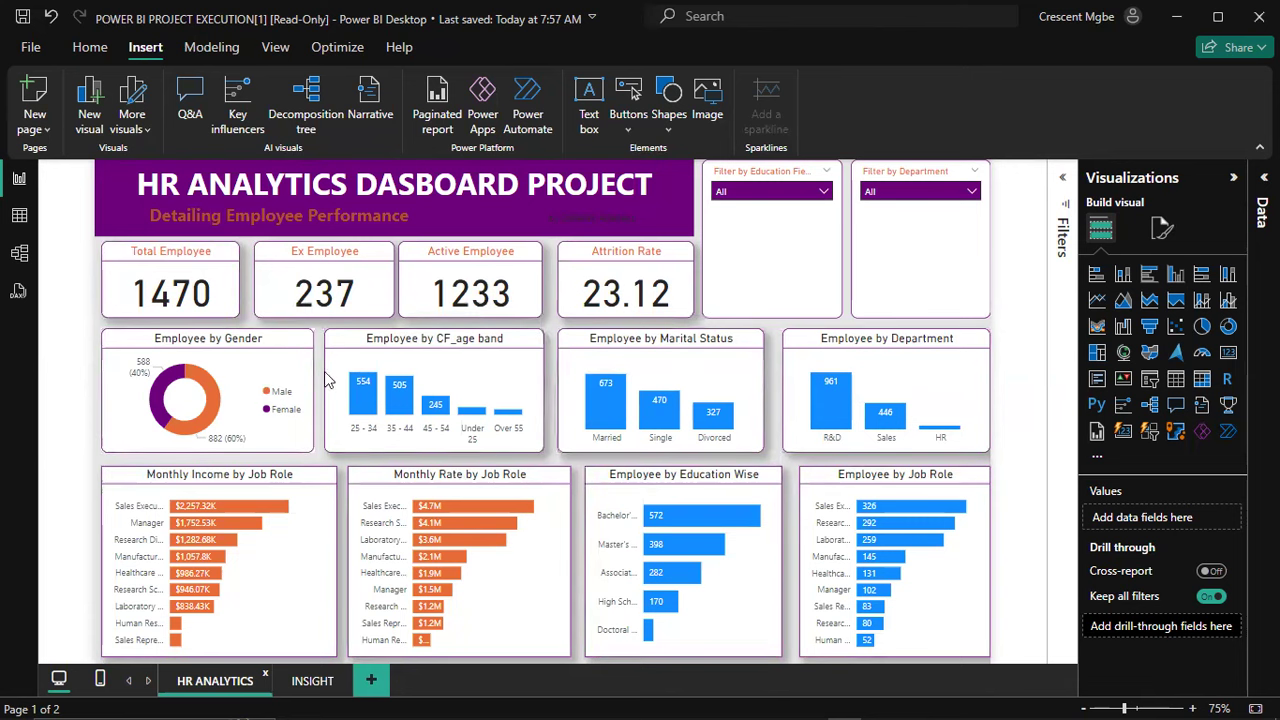
{"action": "left_click", "coordinate": [310, 680]}
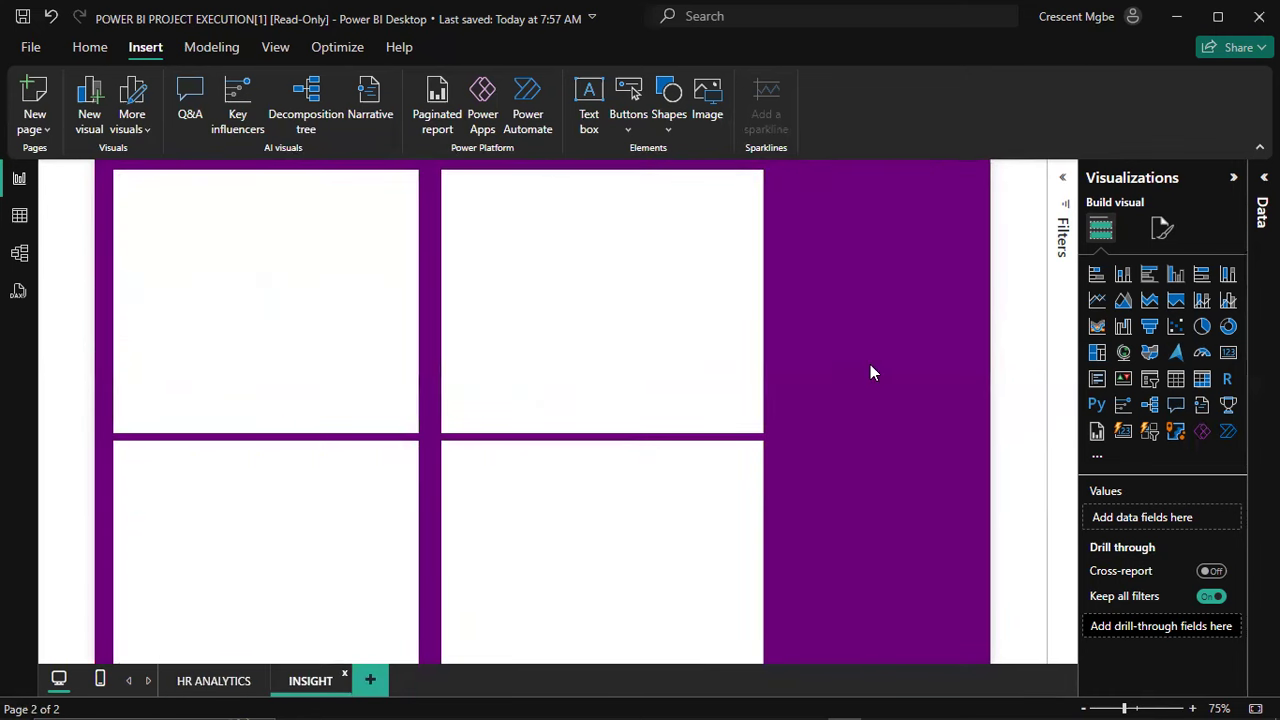
{"action": "left_click", "coordinate": [185, 679]}
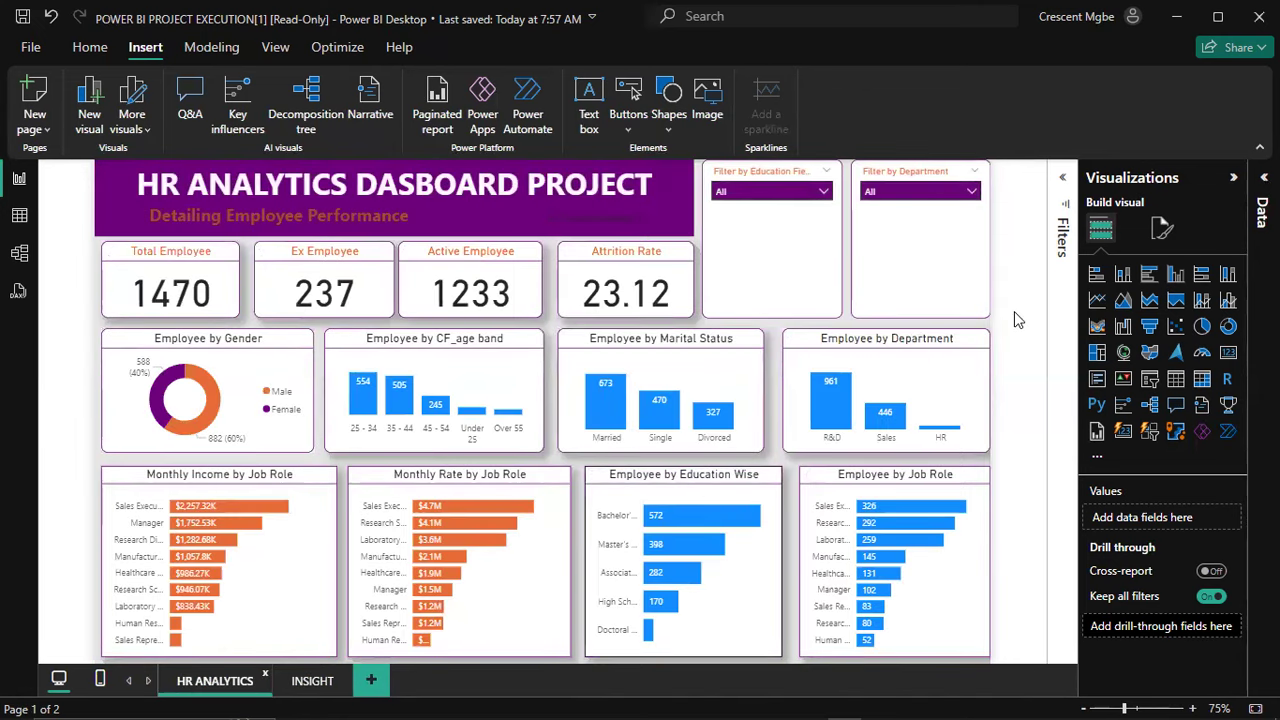